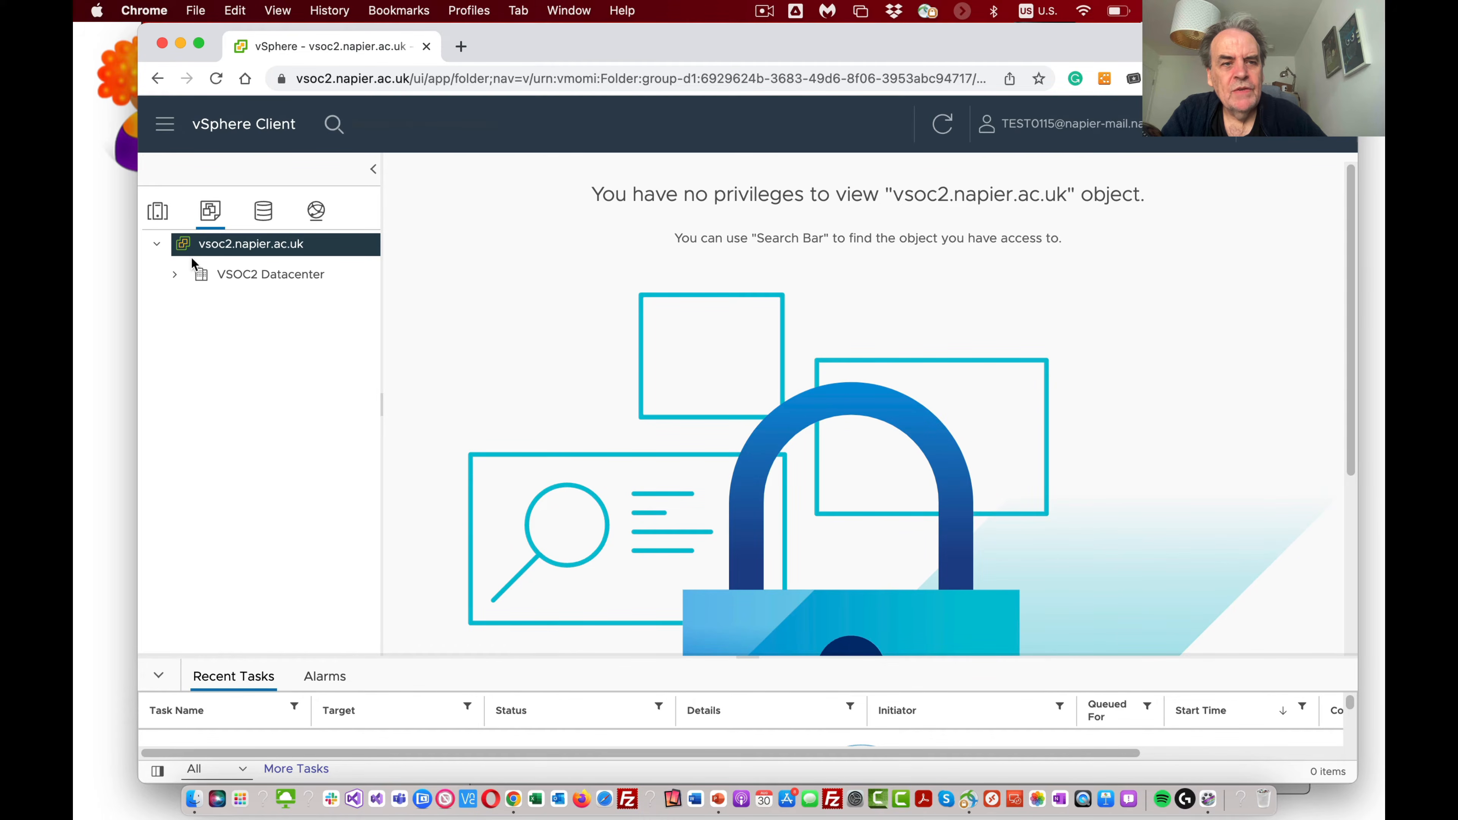
# Step: Expand VSOC2 Datacenter, Production, CSN09112 and the Test0115 folder, and widen the inventory pane to fit the full virtual machine names
pyautogui.click(175, 275)
pyautogui.click(194, 306)
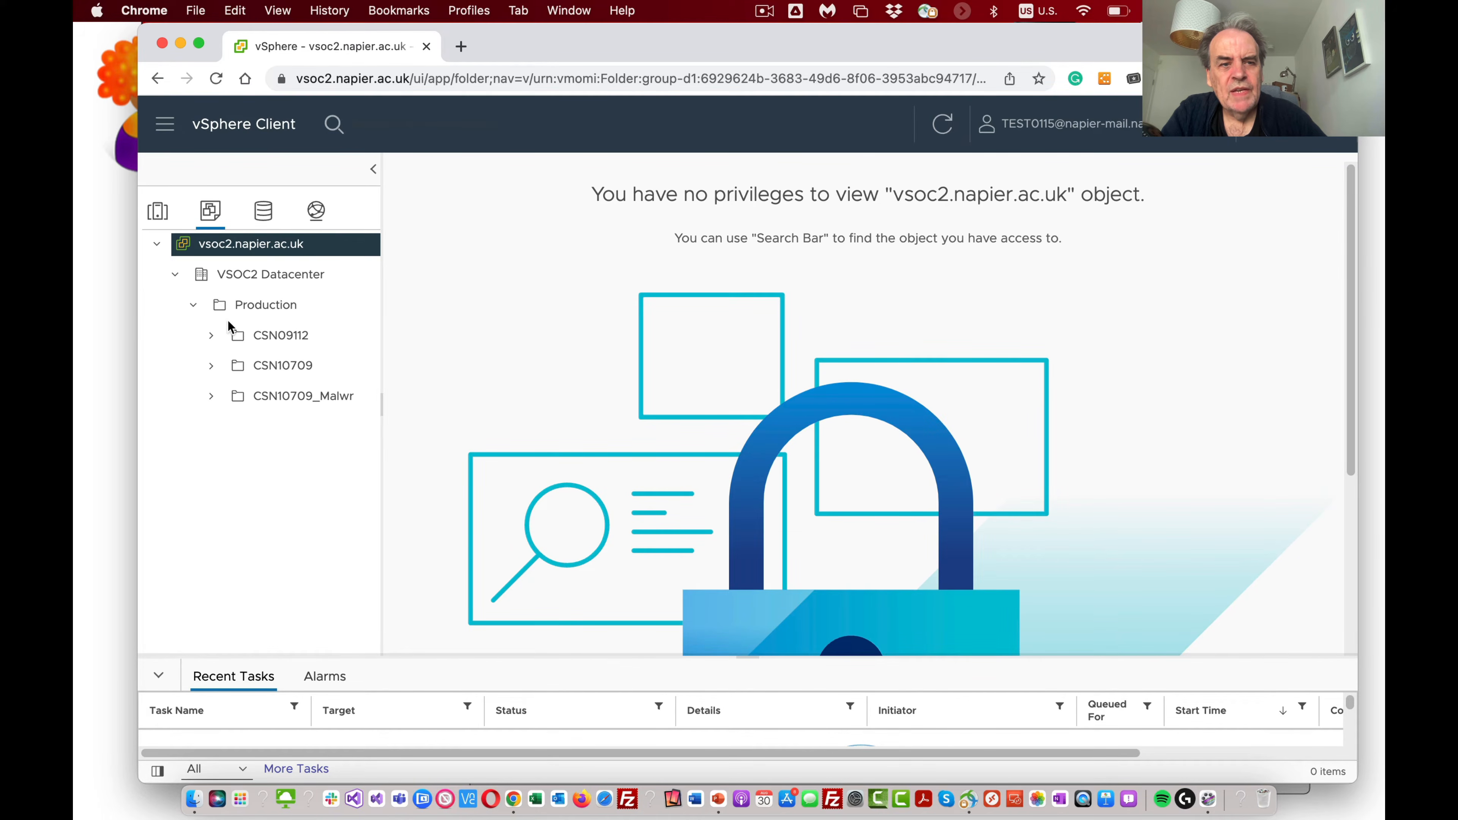
pyautogui.click(210, 336)
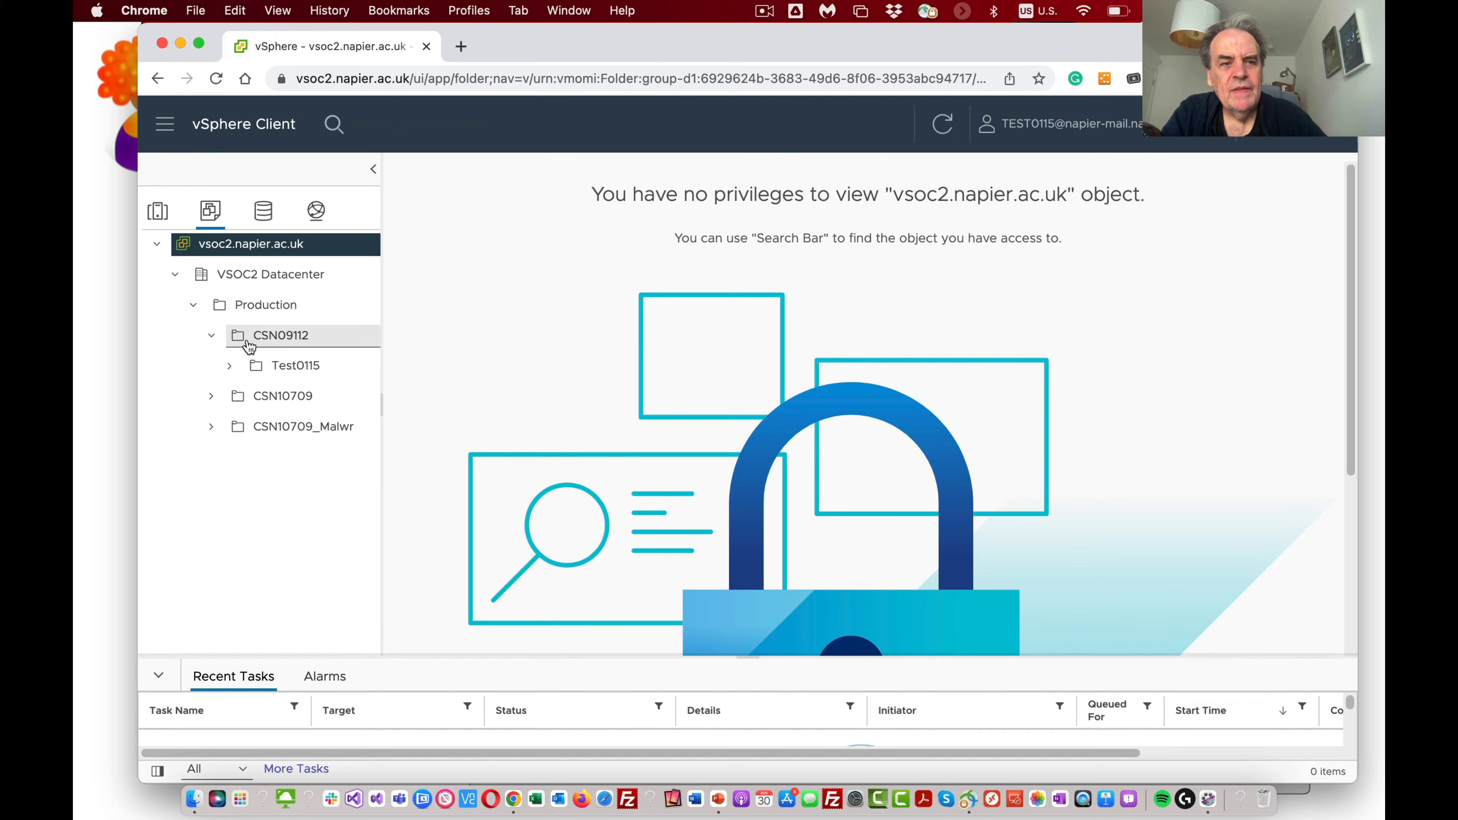
pyautogui.click(283, 371)
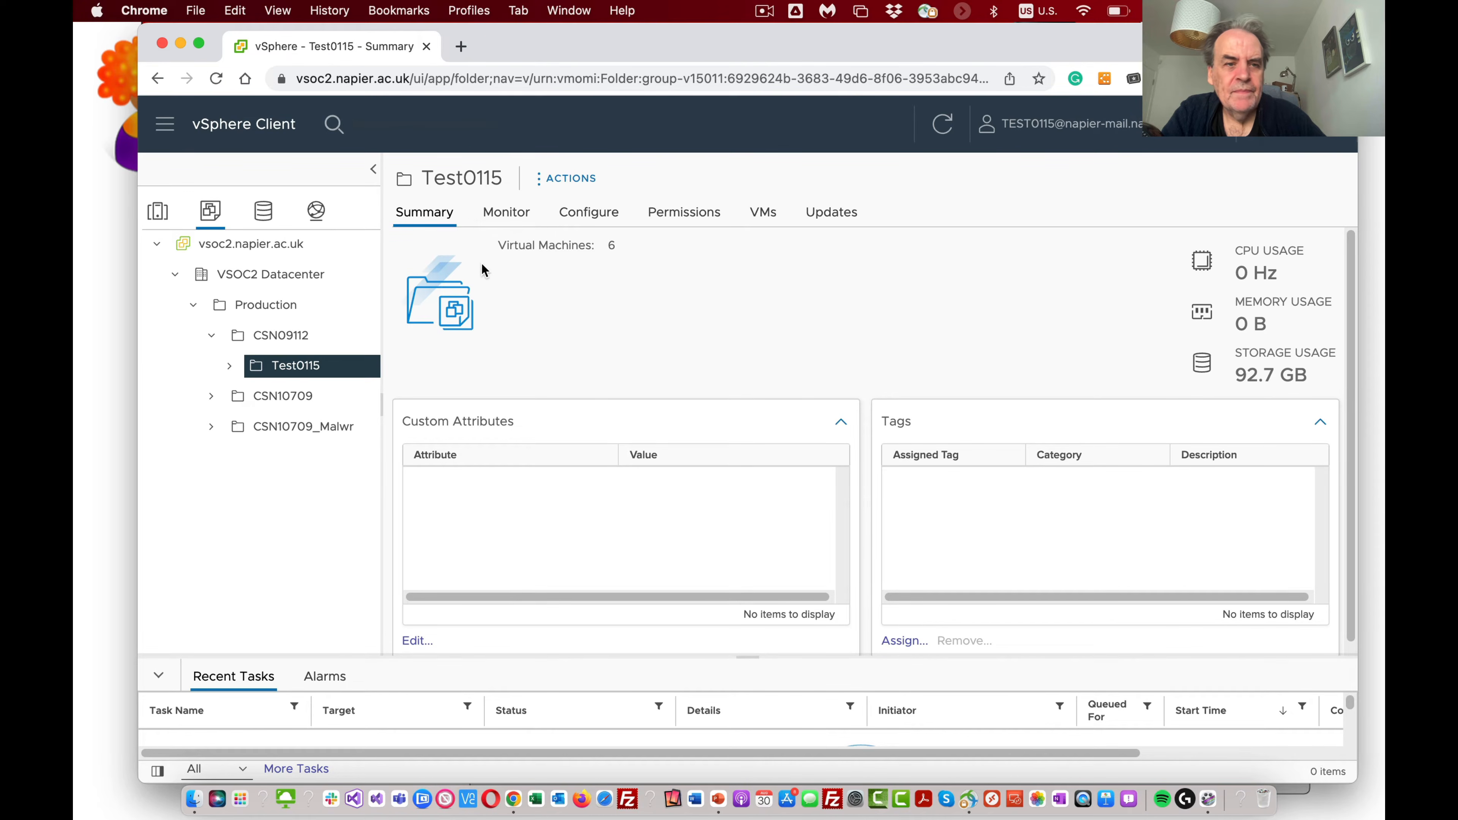
pyautogui.click(229, 366)
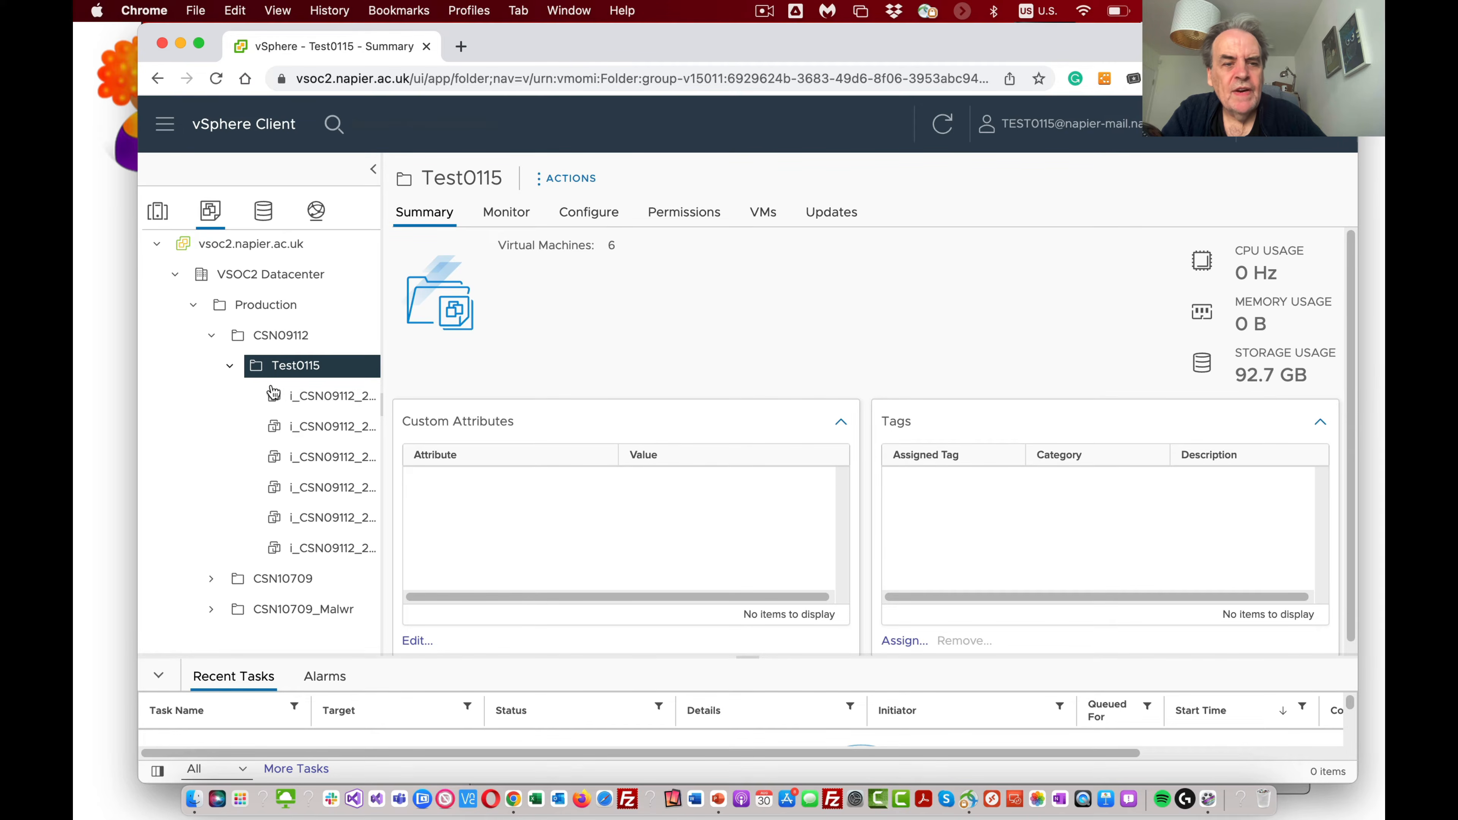
pyautogui.moveTo(383, 301); pyautogui.dragTo(622, 298)
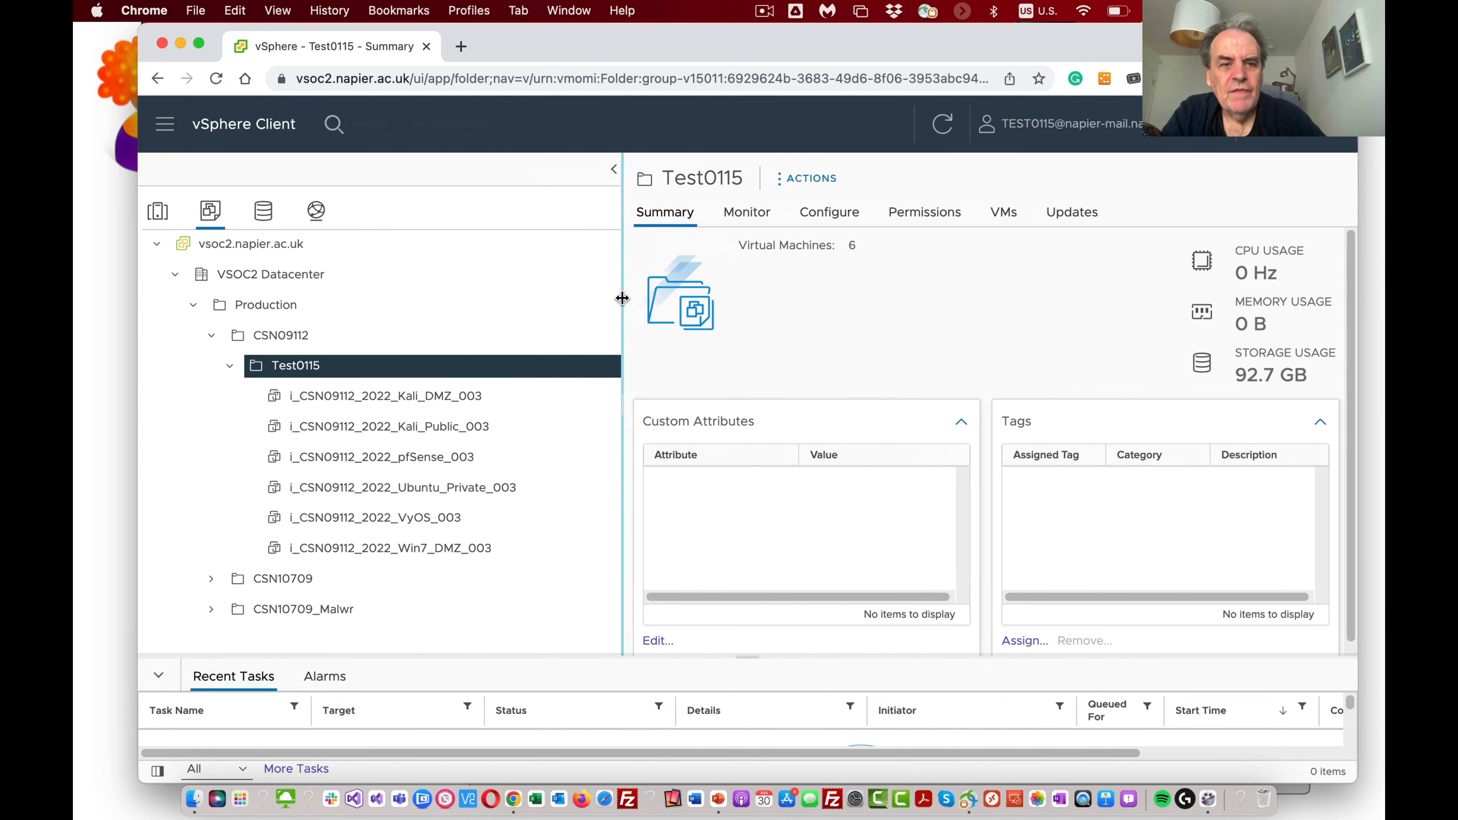
# Step: Examine the summaries of the pfSense, VyOS, Ubuntu_Private, Win7_DMZ, Kali_DMZ and Kali_Public virtual machines in the Test0115 folder
pyautogui.click(433, 461)
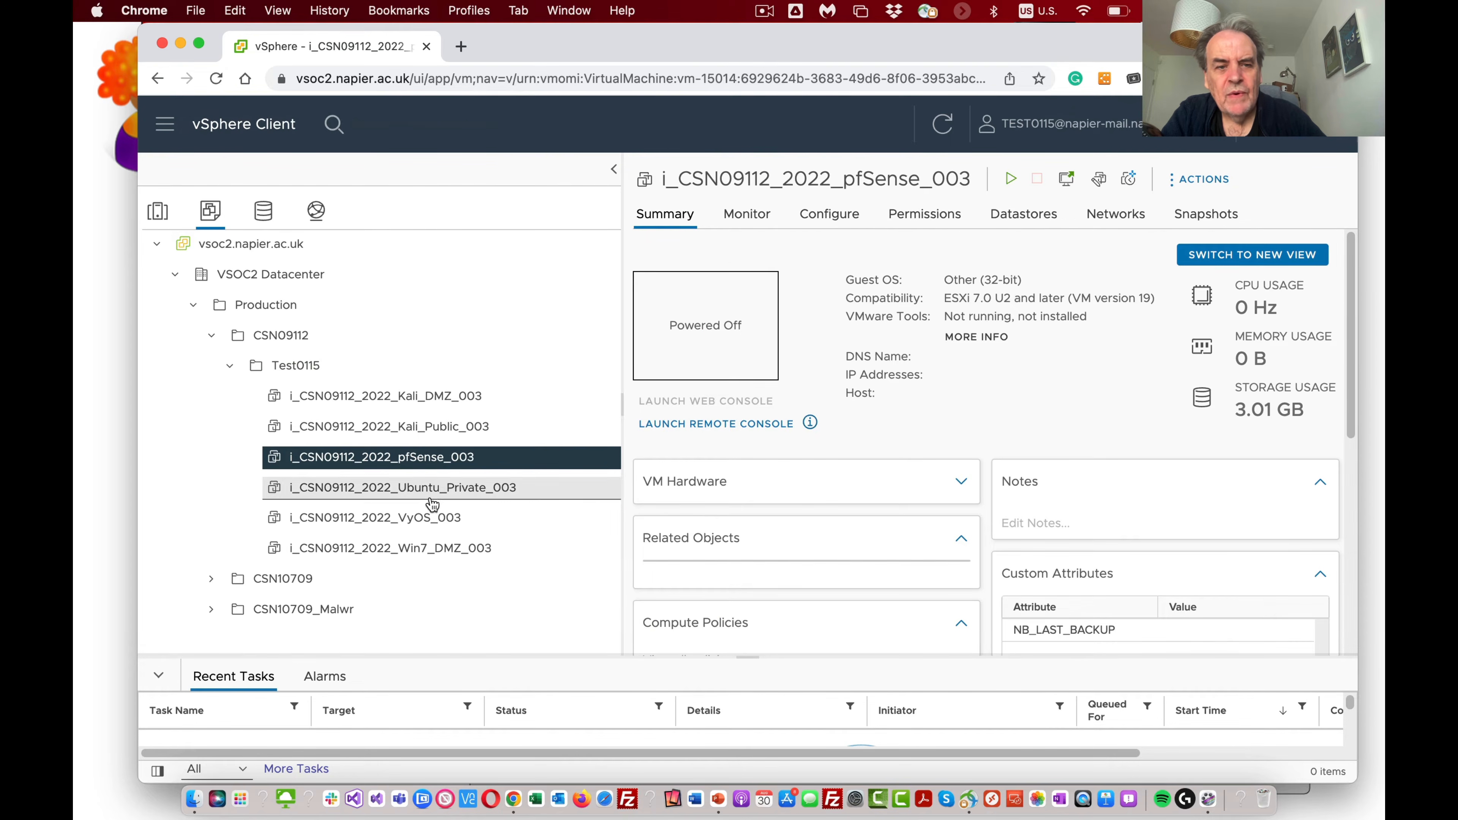
pyautogui.click(434, 518)
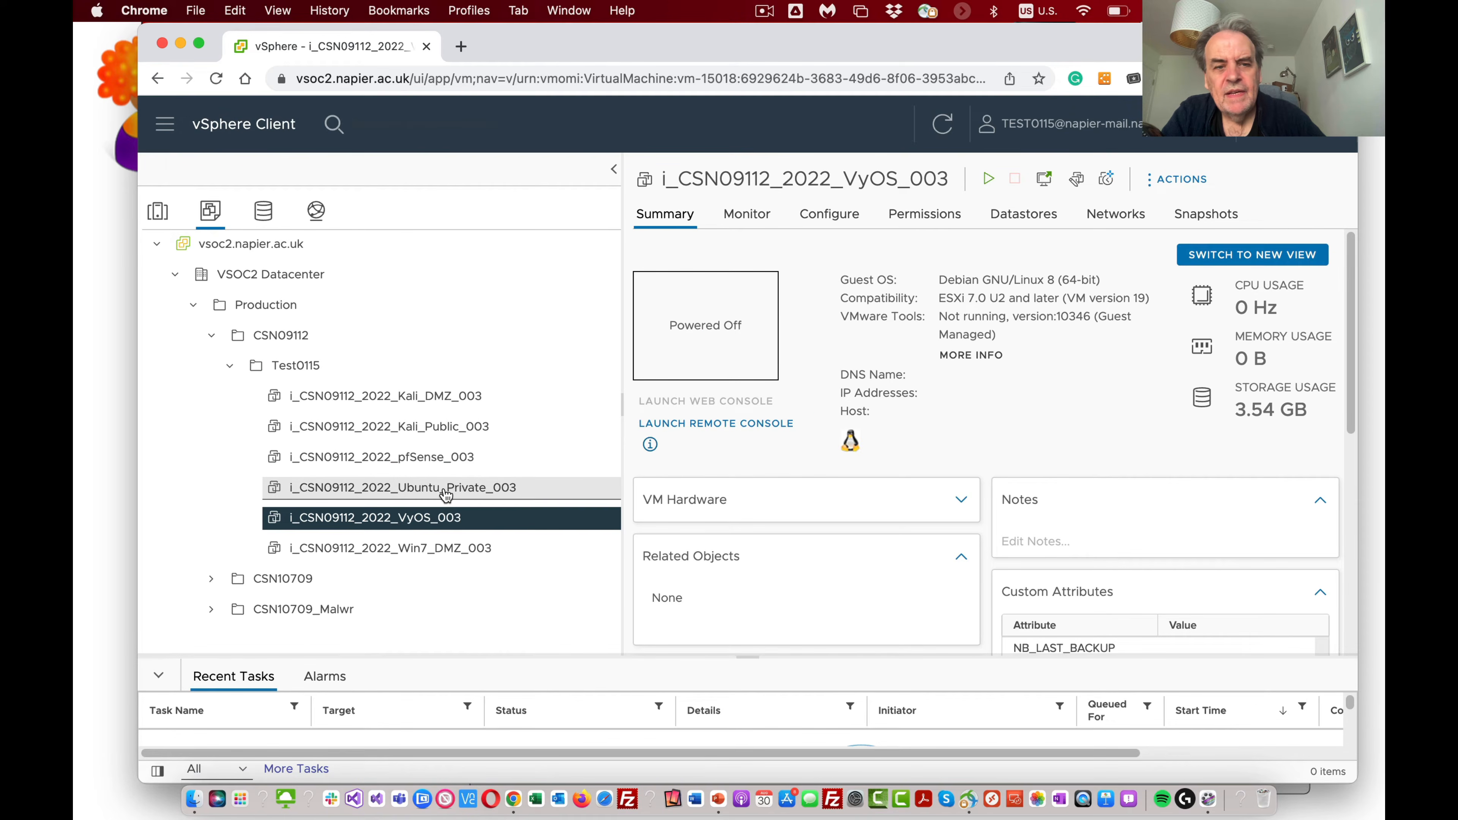
pyautogui.click(447, 490)
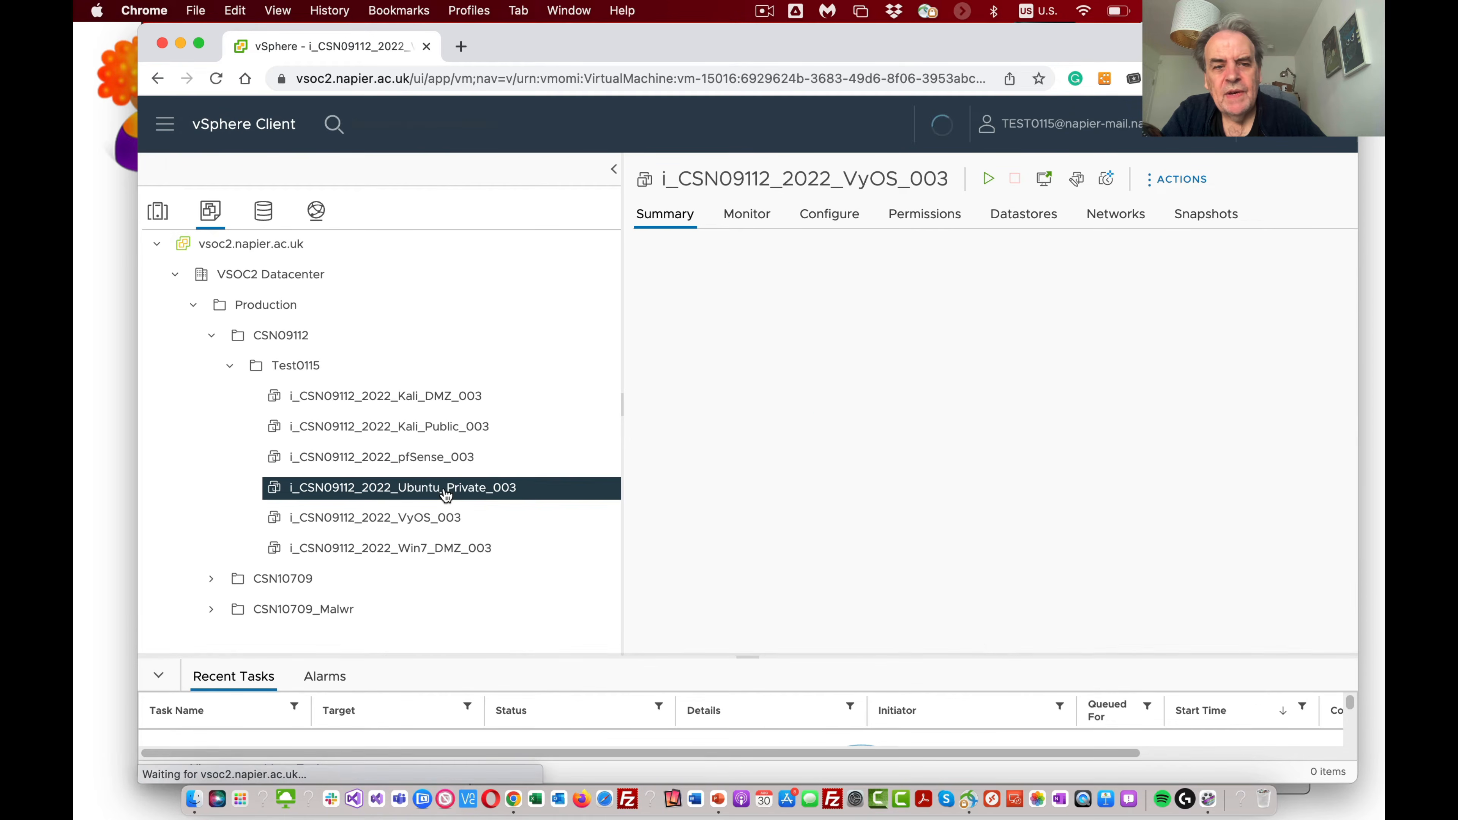
pyautogui.click(458, 551)
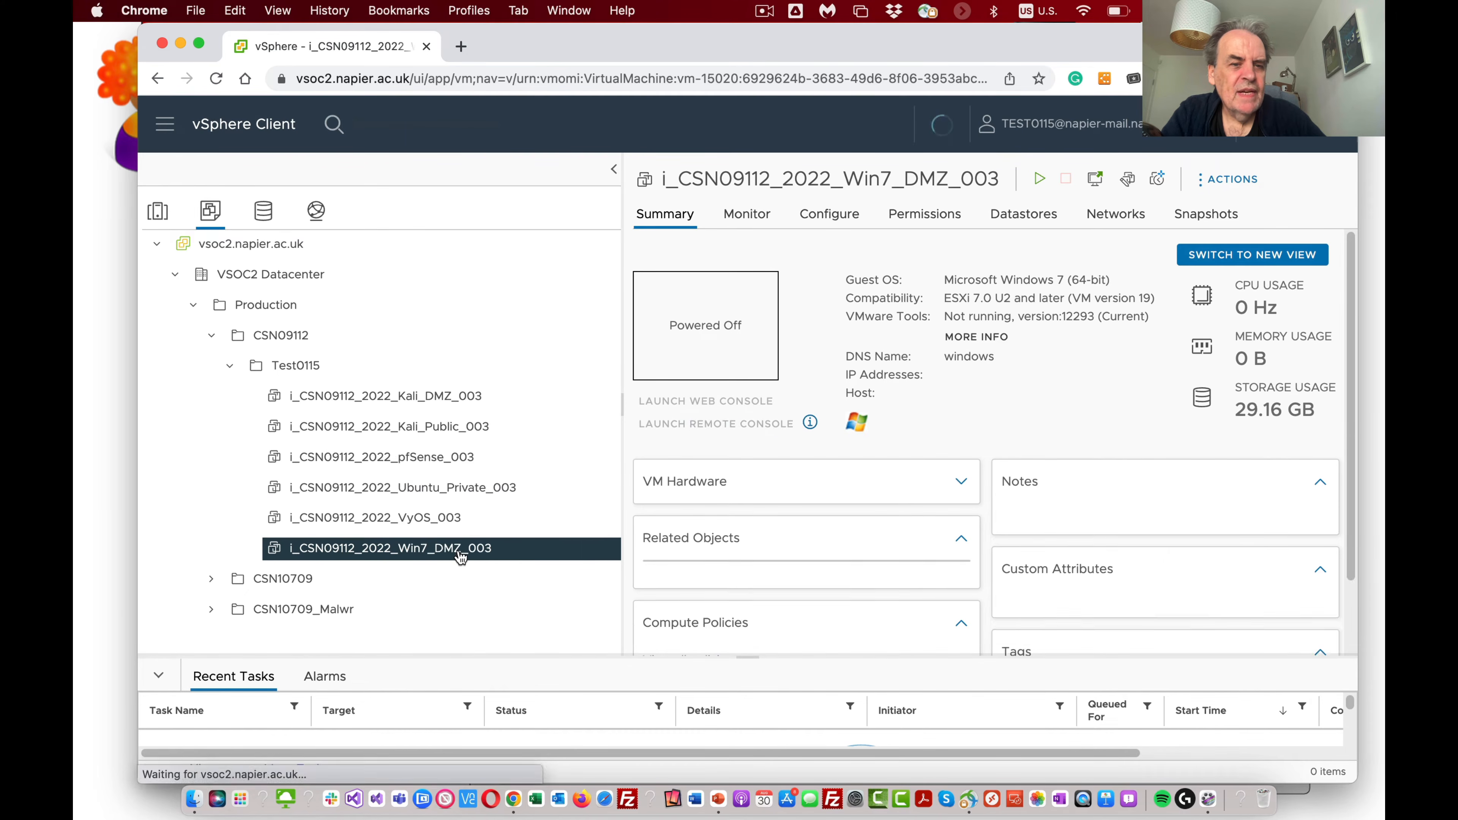
pyautogui.click(450, 402)
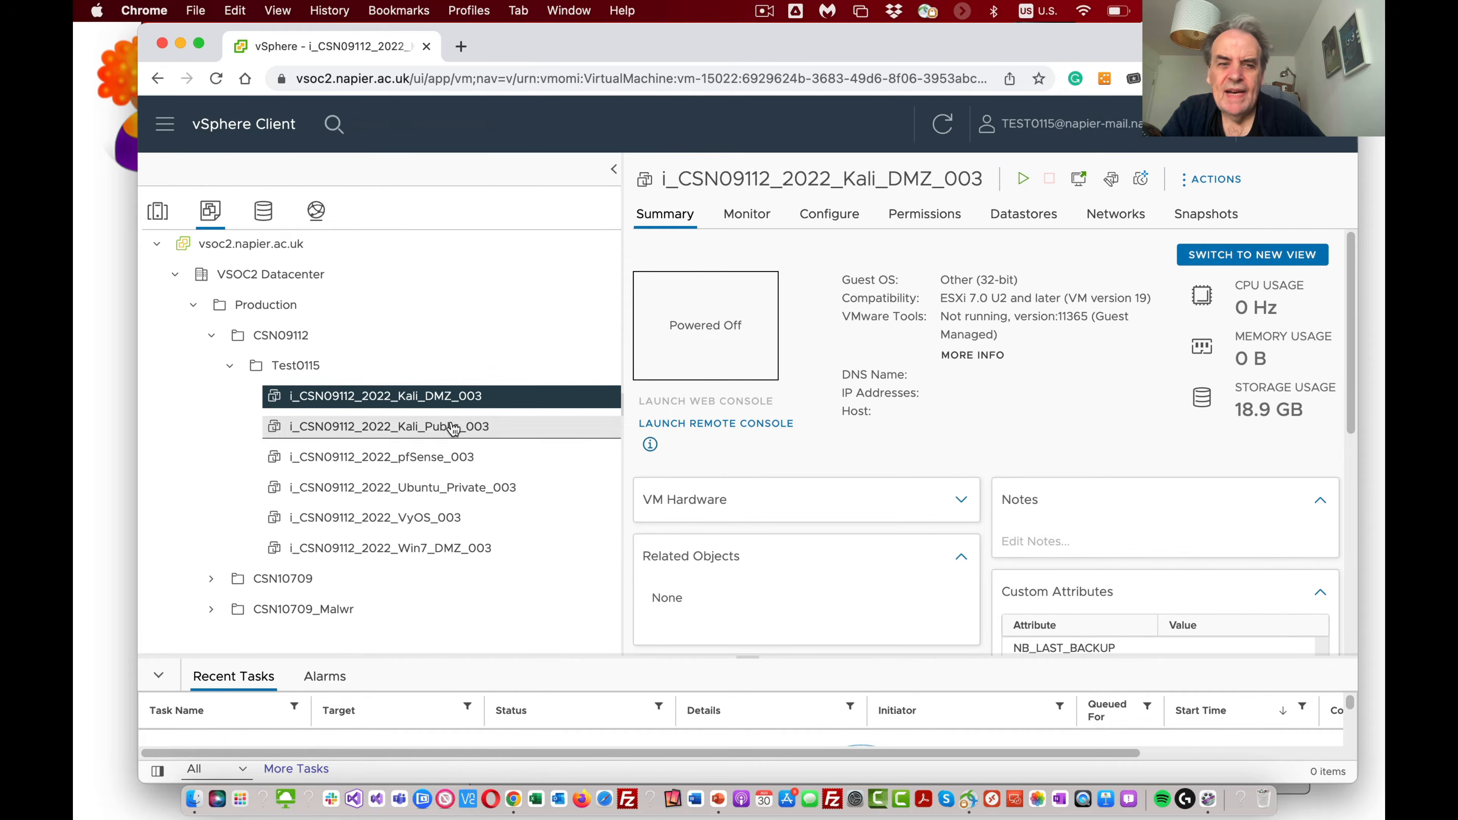
pyautogui.click(458, 437)
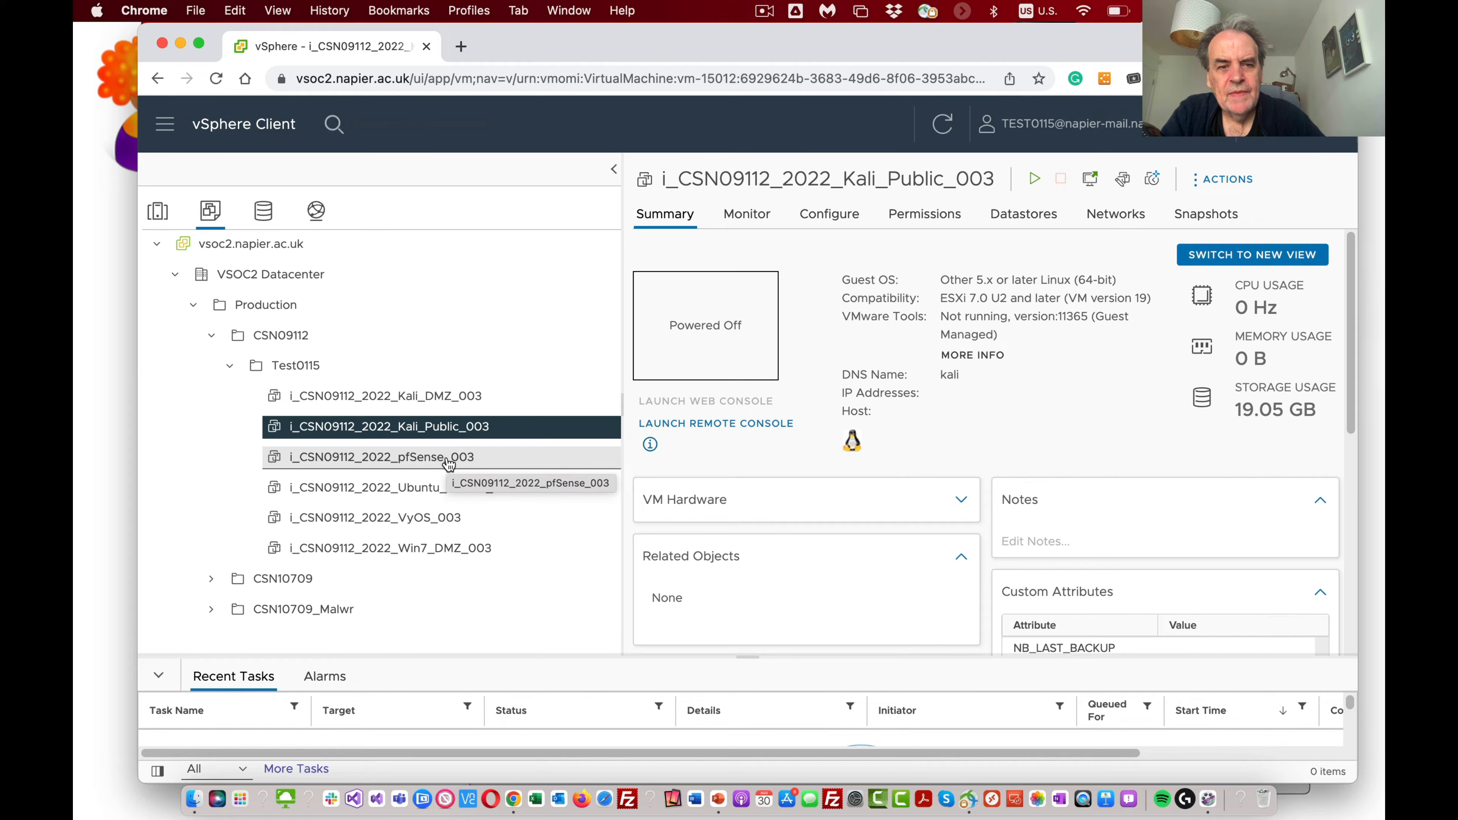
pyautogui.click(444, 397)
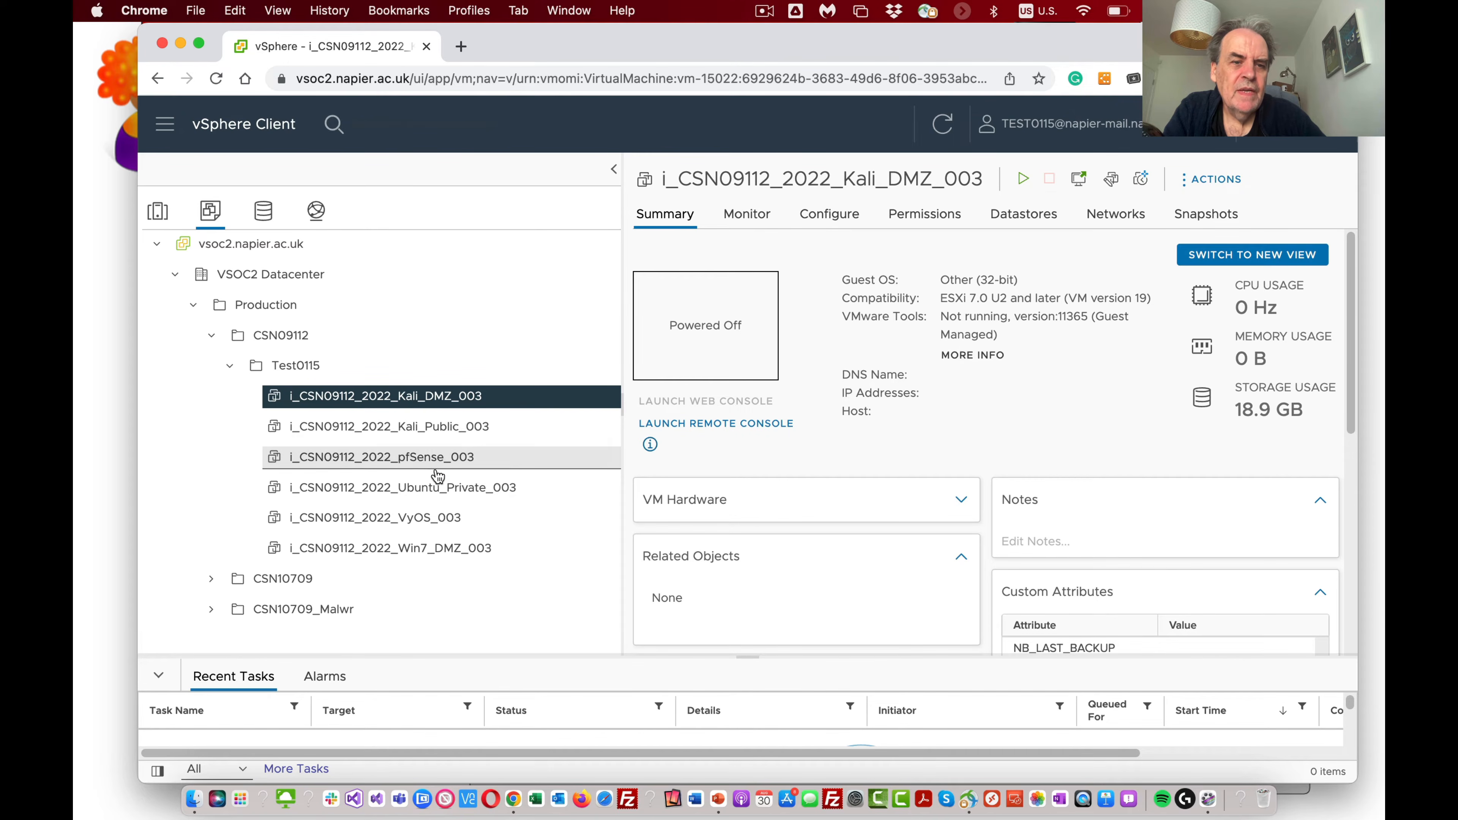
# Step: Power on the i_CSN09112_2022_pfSense_003 and i_CSN09112_2022_Kali_Public_003 virtual machines
pyautogui.click(426, 456)
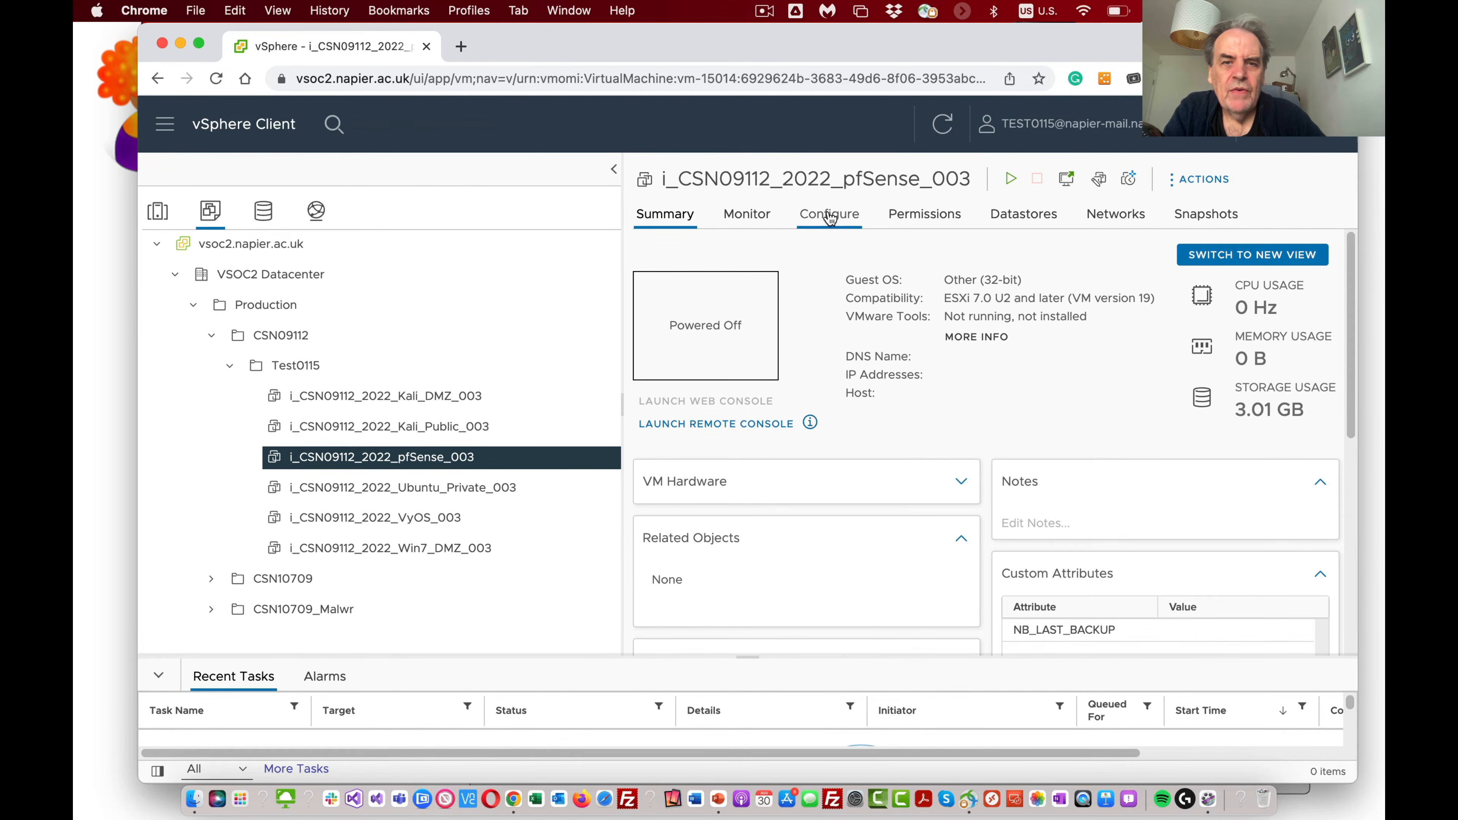
pyautogui.click(1010, 178)
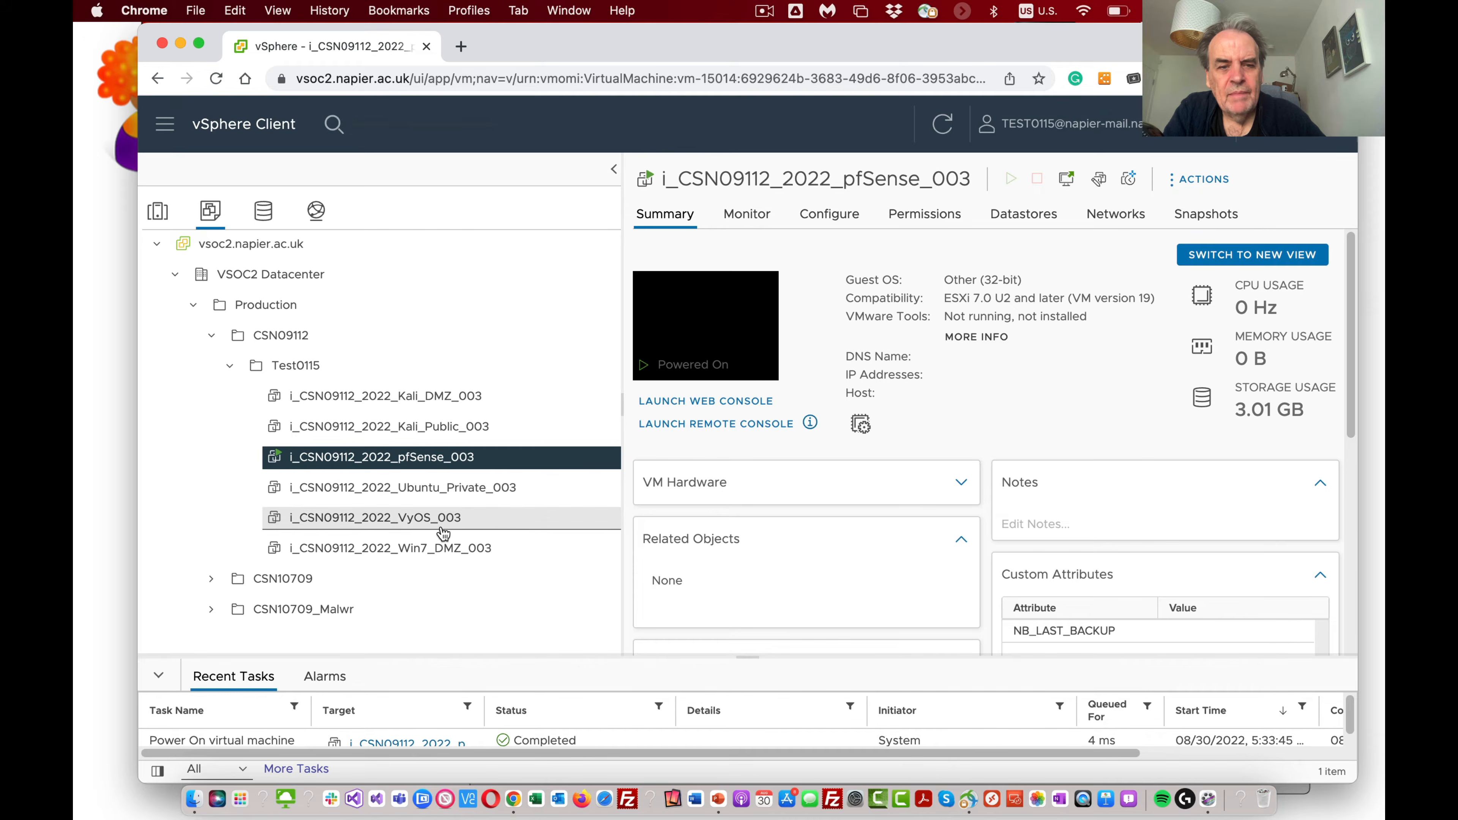
pyautogui.click(437, 426)
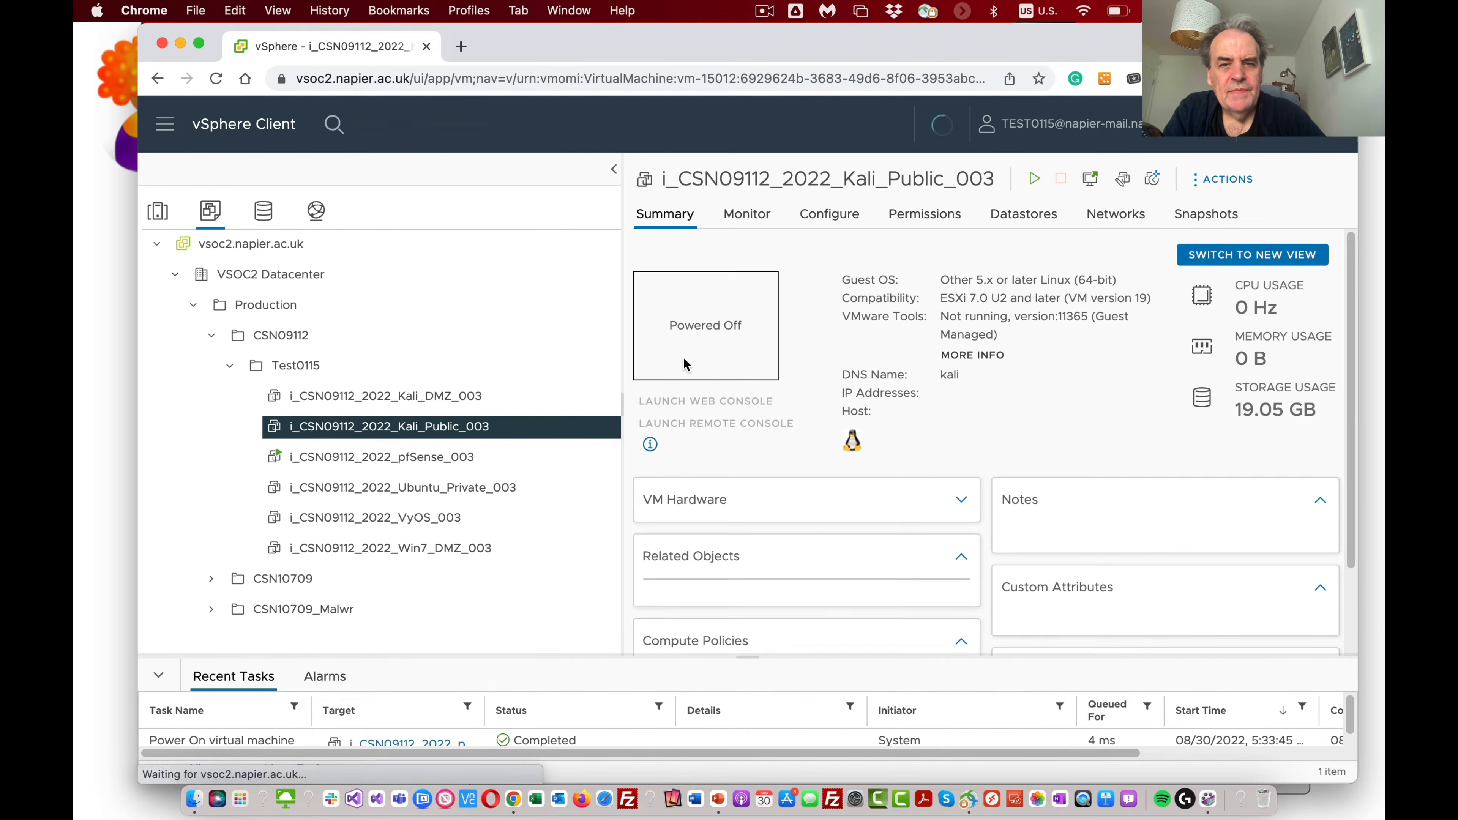
pyautogui.click(1033, 181)
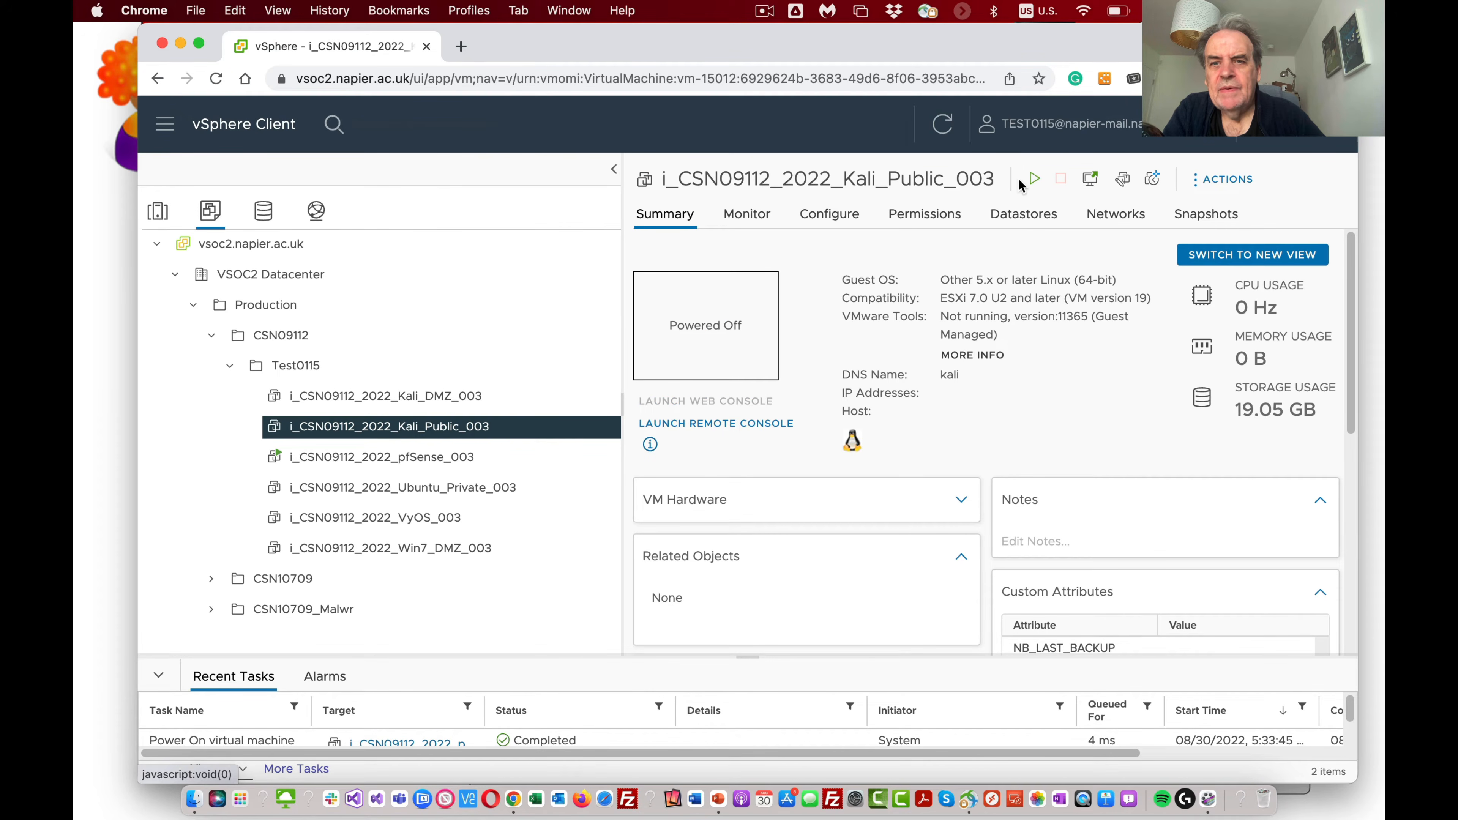
# Step: Power on the i_CSN09112_2022_Ubuntu_Private_003 and i_CSN09112_2022_Win7_DMZ_003 virtual machines
pyautogui.click(436, 487)
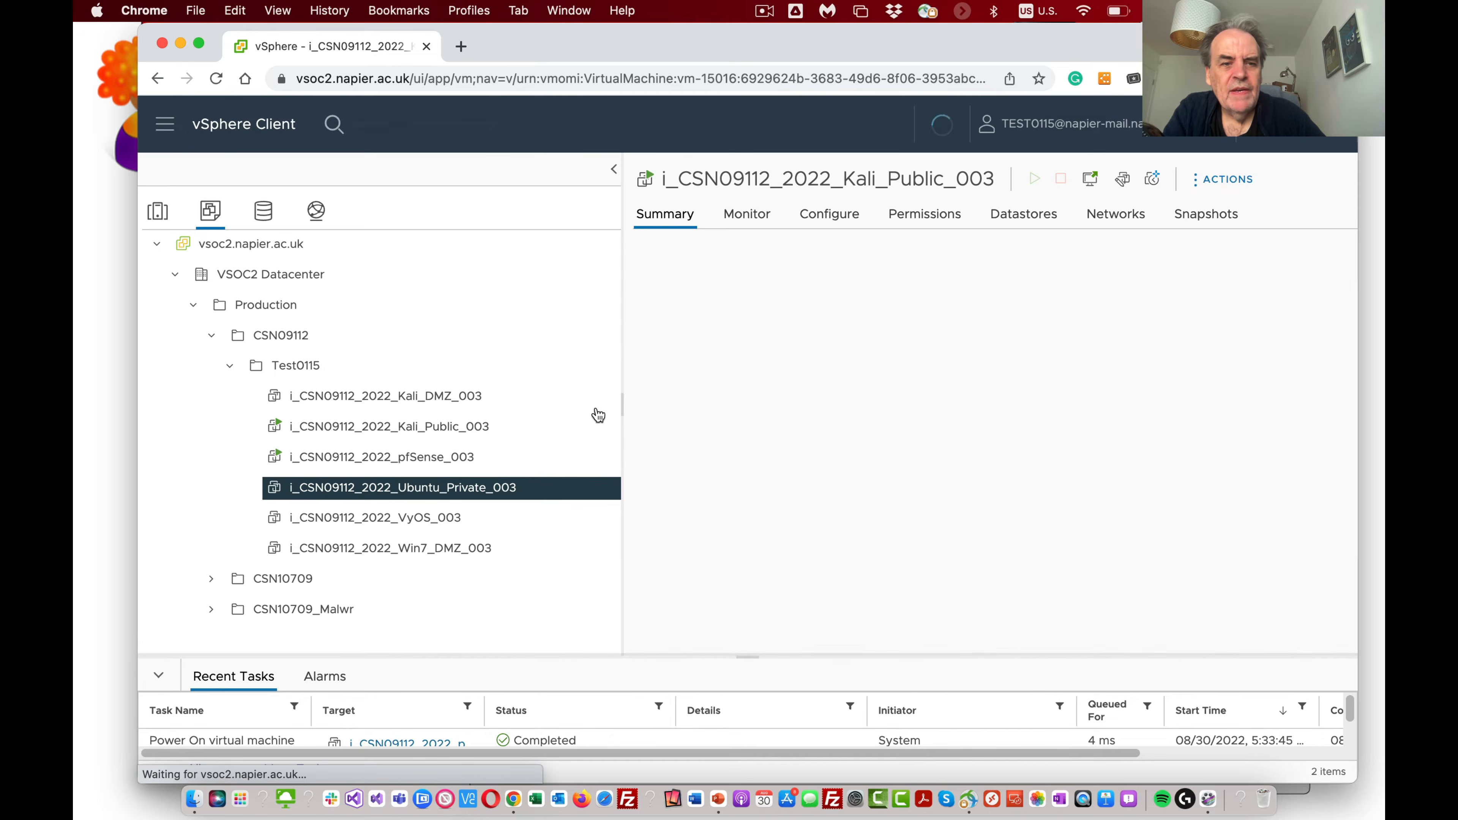
pyautogui.click(1080, 179)
pyautogui.click(477, 548)
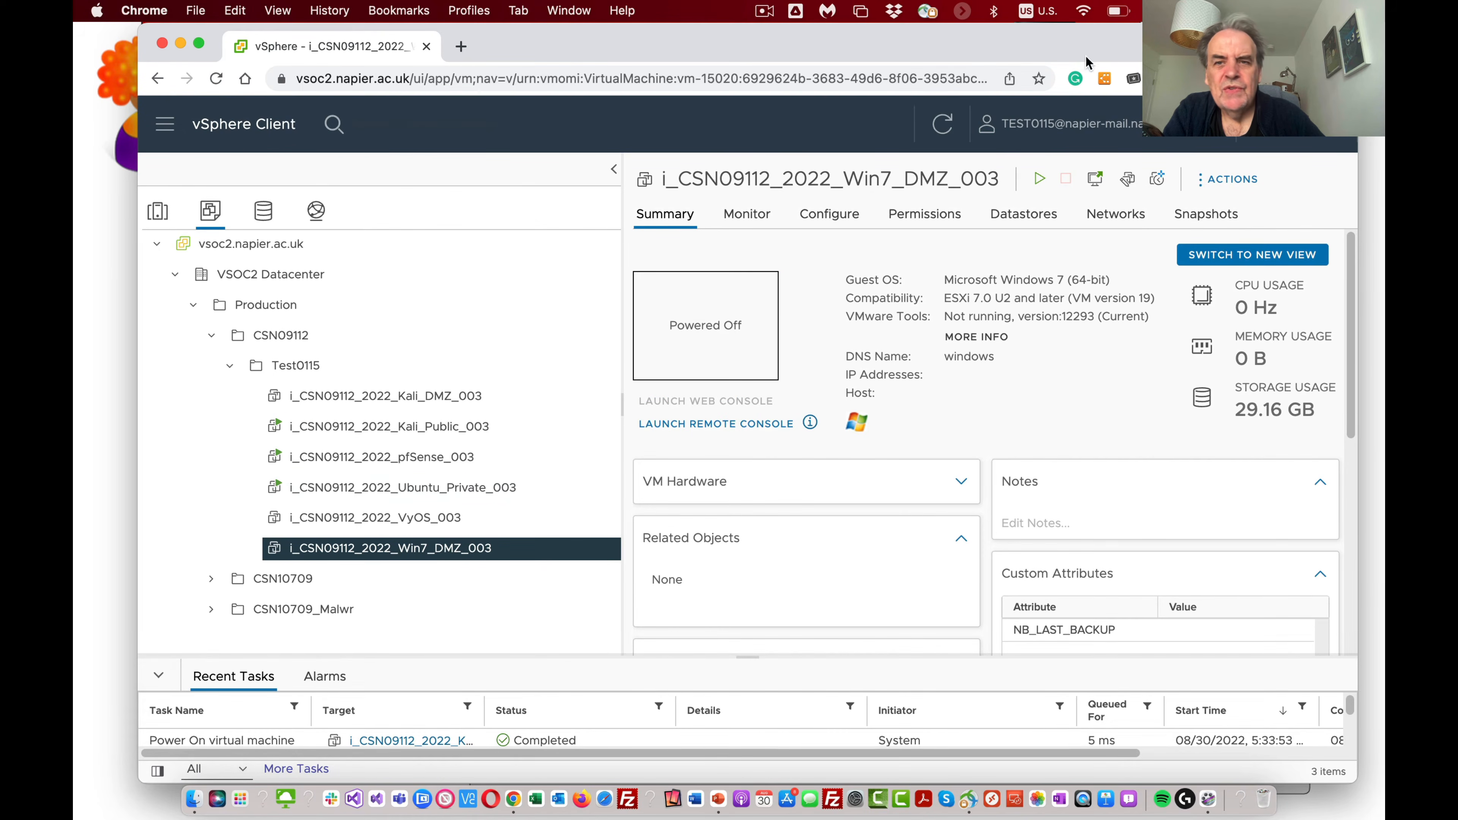
pyautogui.click(1039, 179)
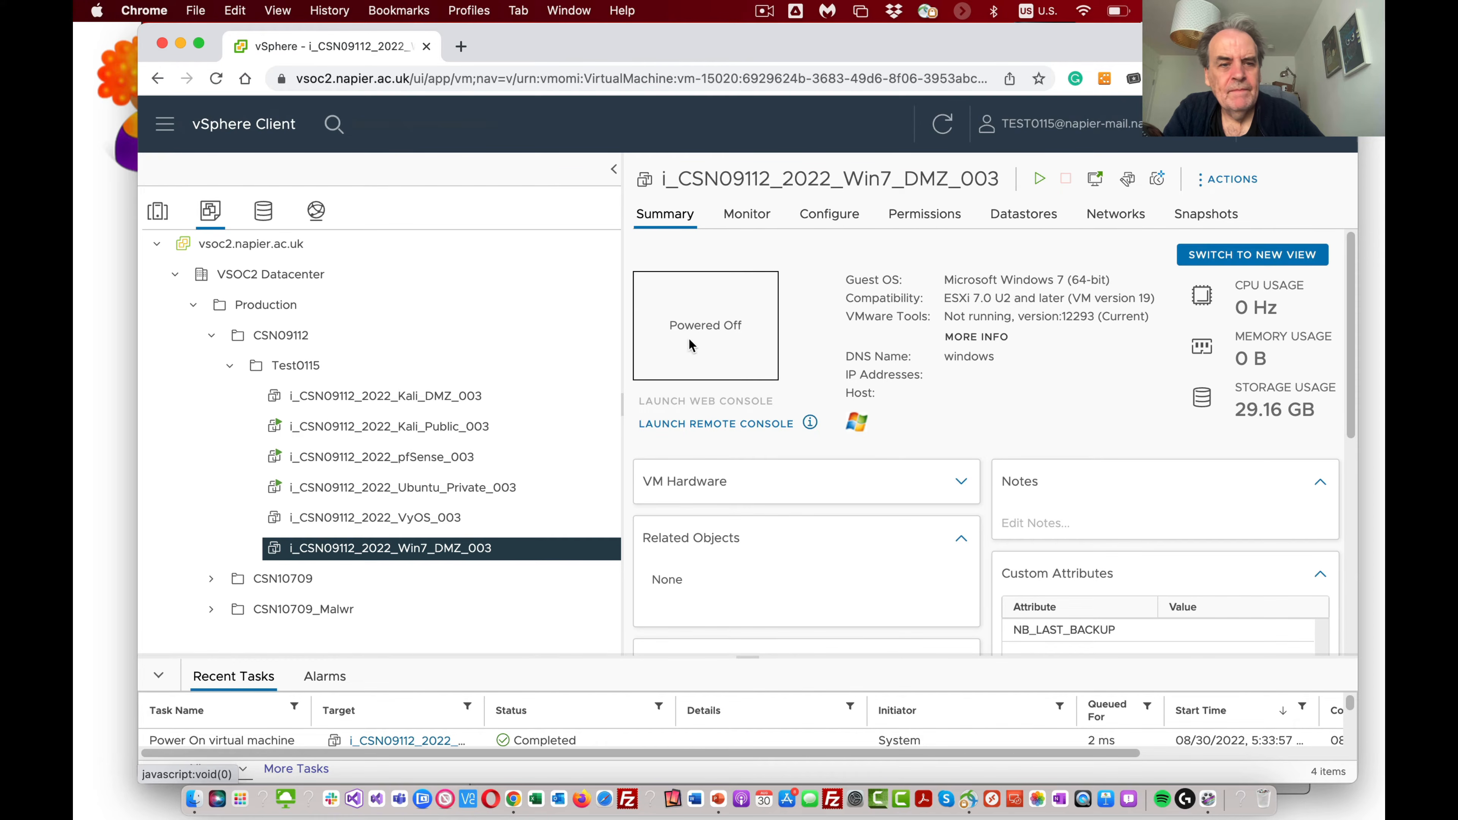
# Step: Launch the remote console for Kali_Public_003, always allowing the site to open such links, and move its window clear of the inventory tree
pyautogui.click(421, 426)
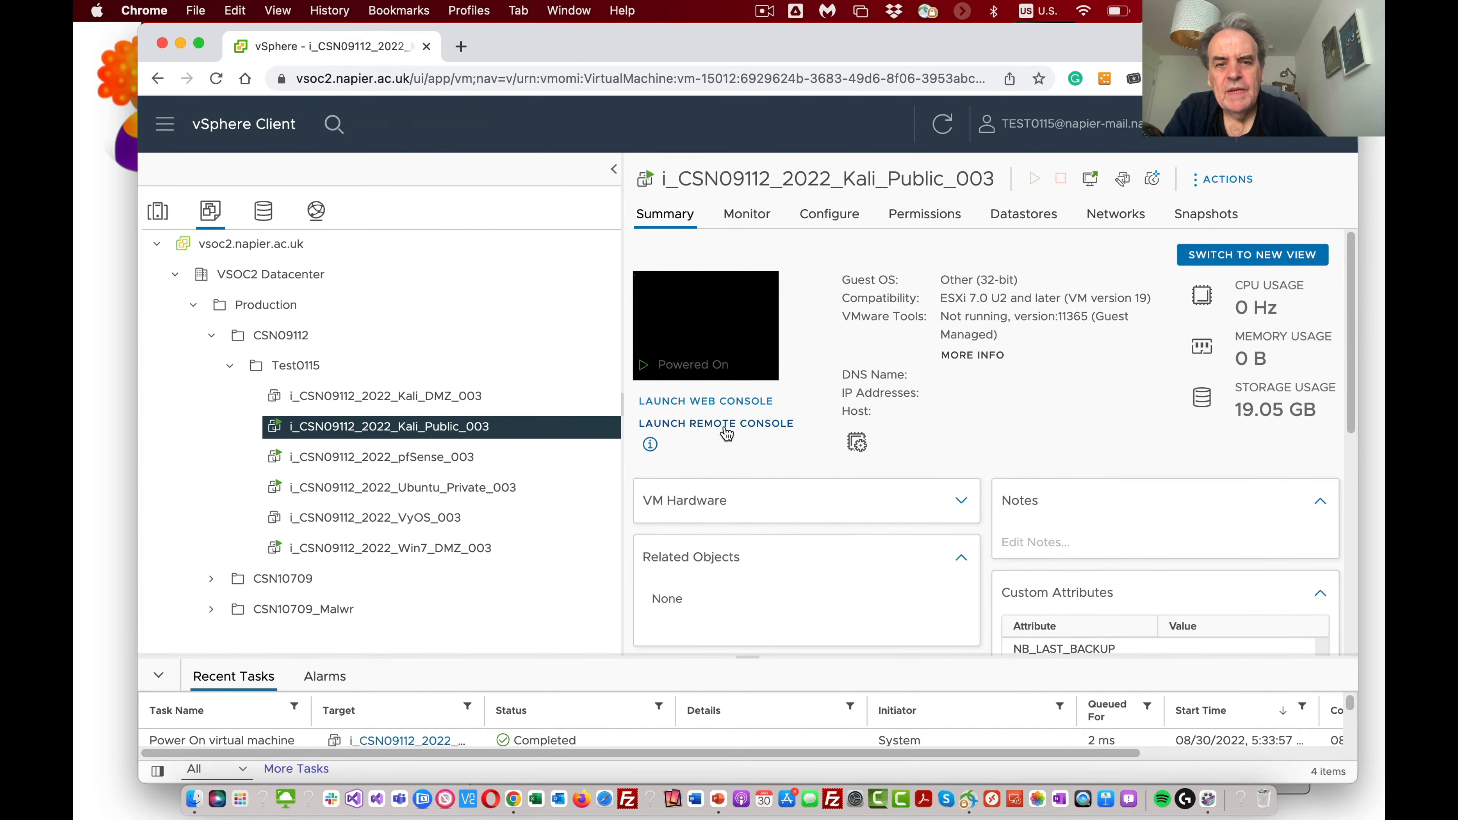
pyautogui.click(726, 425)
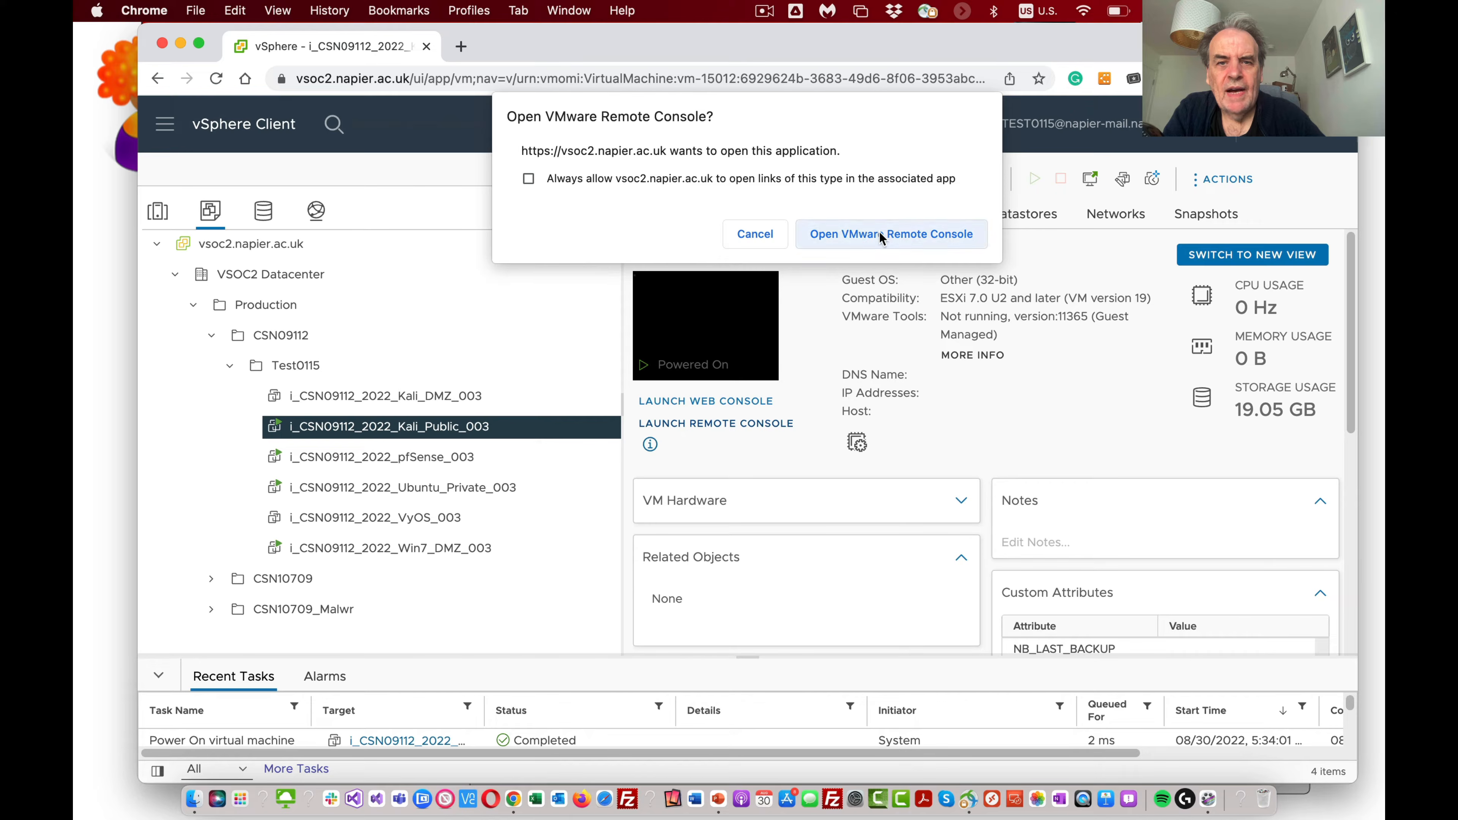
pyautogui.click(694, 175)
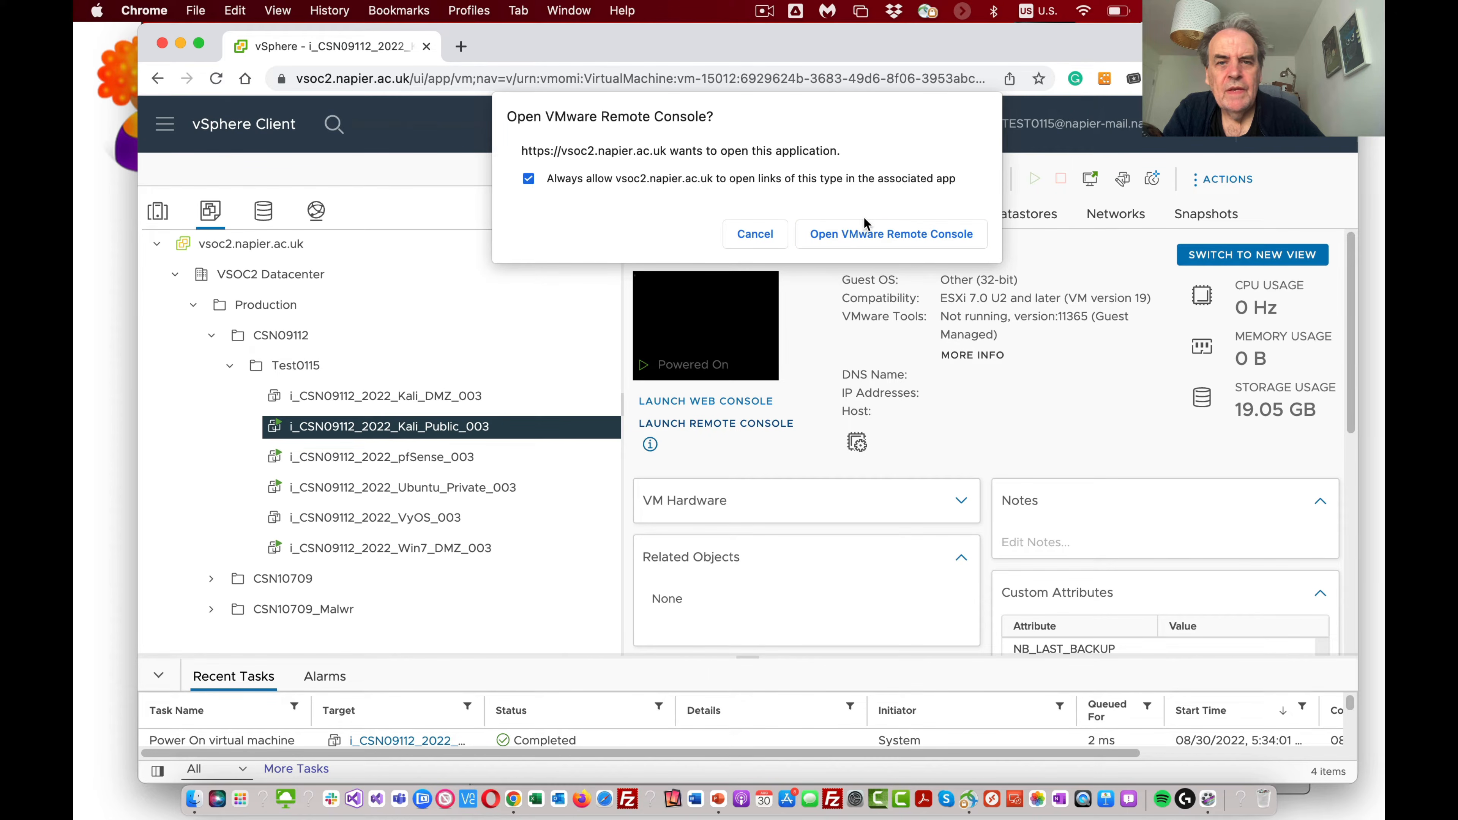
pyautogui.click(876, 235)
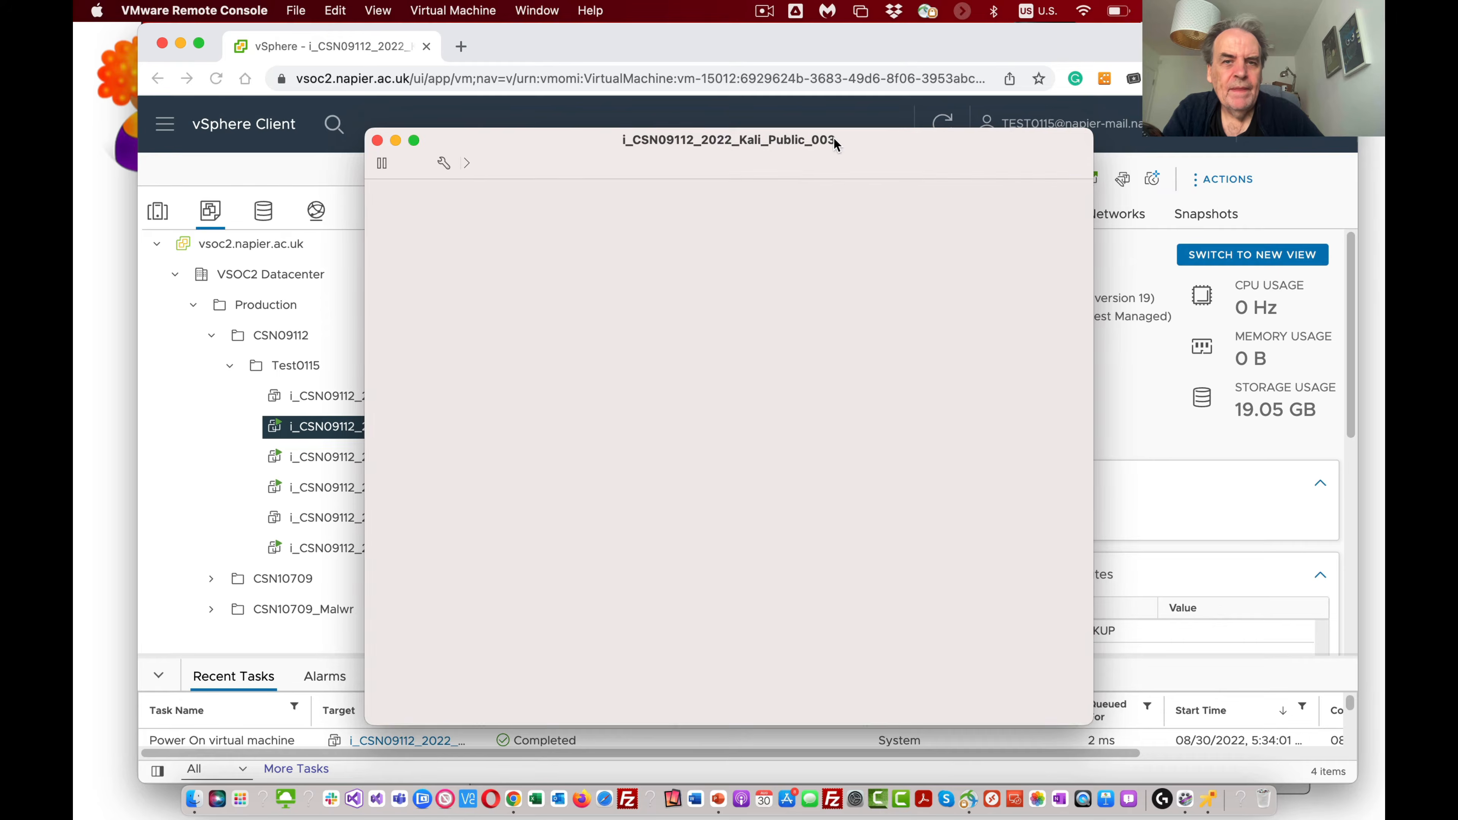
pyautogui.moveTo(835, 138); pyautogui.dragTo(1144, 124)
pyautogui.moveTo(860, 123); pyautogui.dragTo(783, 65)
# Step: Log in to the Kali virtual machine by entering the account password on its login screen
pyautogui.click(970, 369)
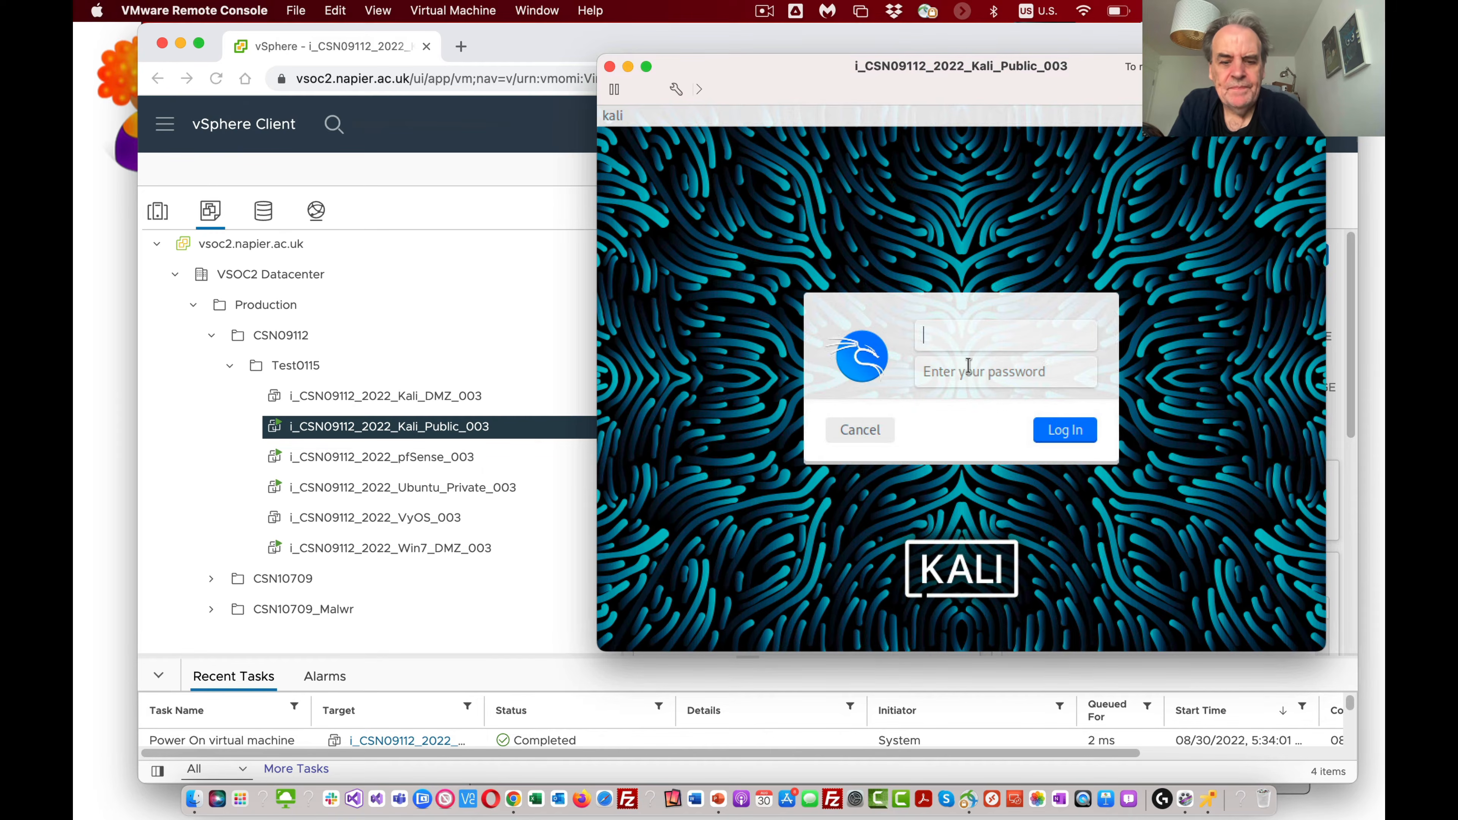
pyautogui.click(968, 367)
pyautogui.write('toor')
pyautogui.press('Return')
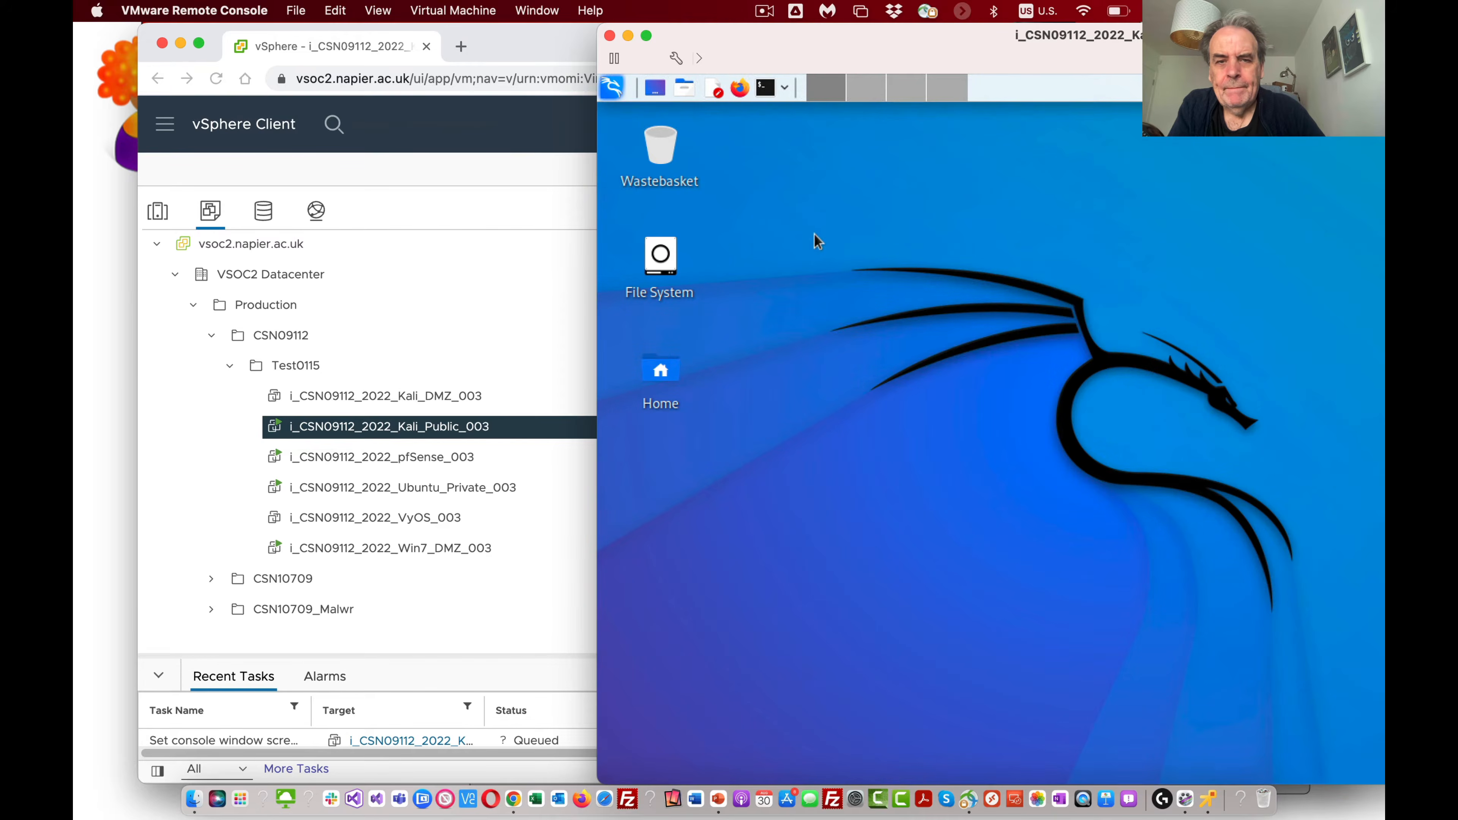
# Step: Open a terminal on the Kali desktop and run ifconfig to list the network interfaces
pyautogui.click(767, 88)
pyautogui.write('i')
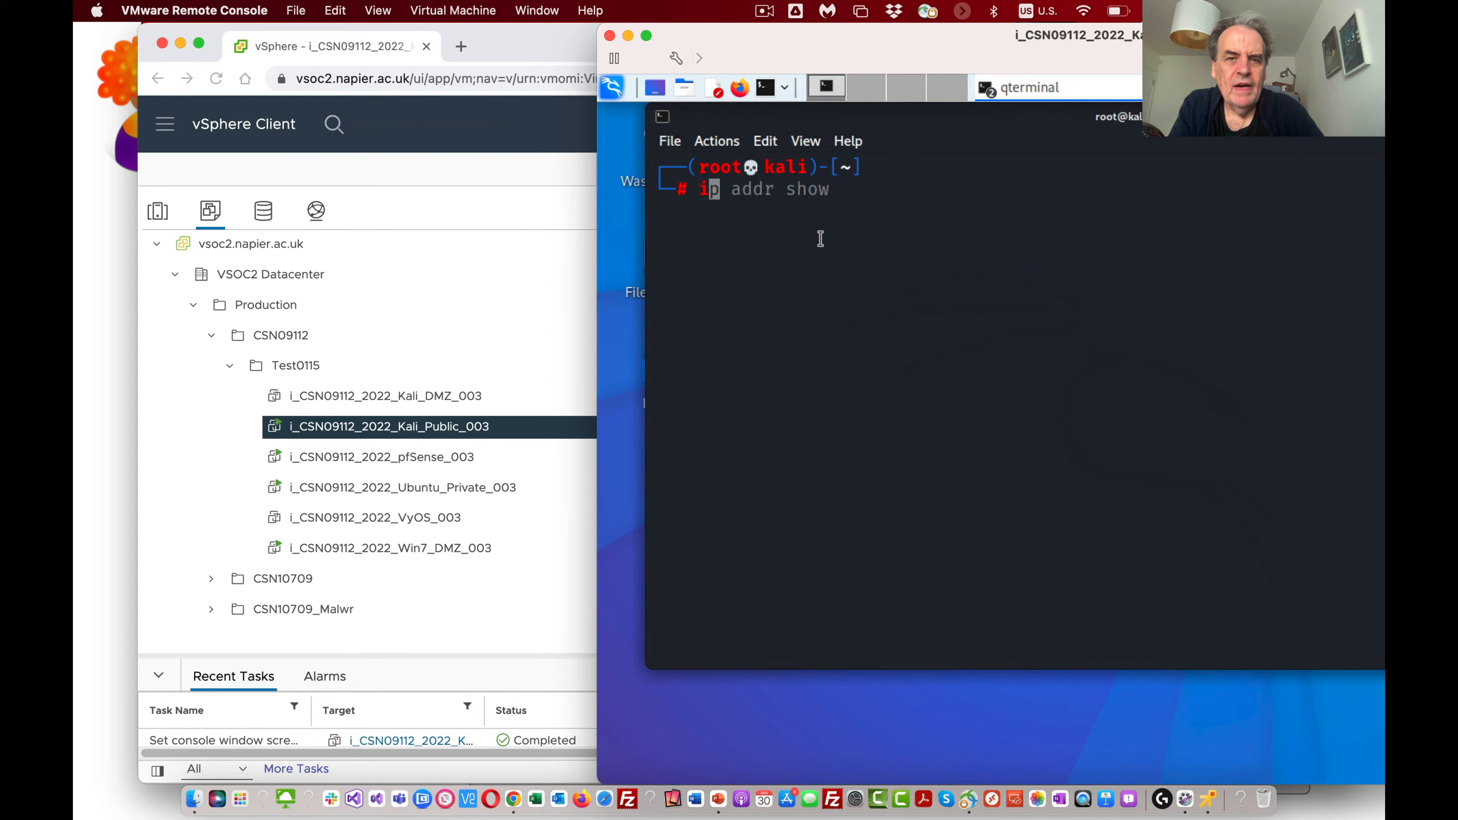
pyautogui.write('fconfig')
pyautogui.press('Return')
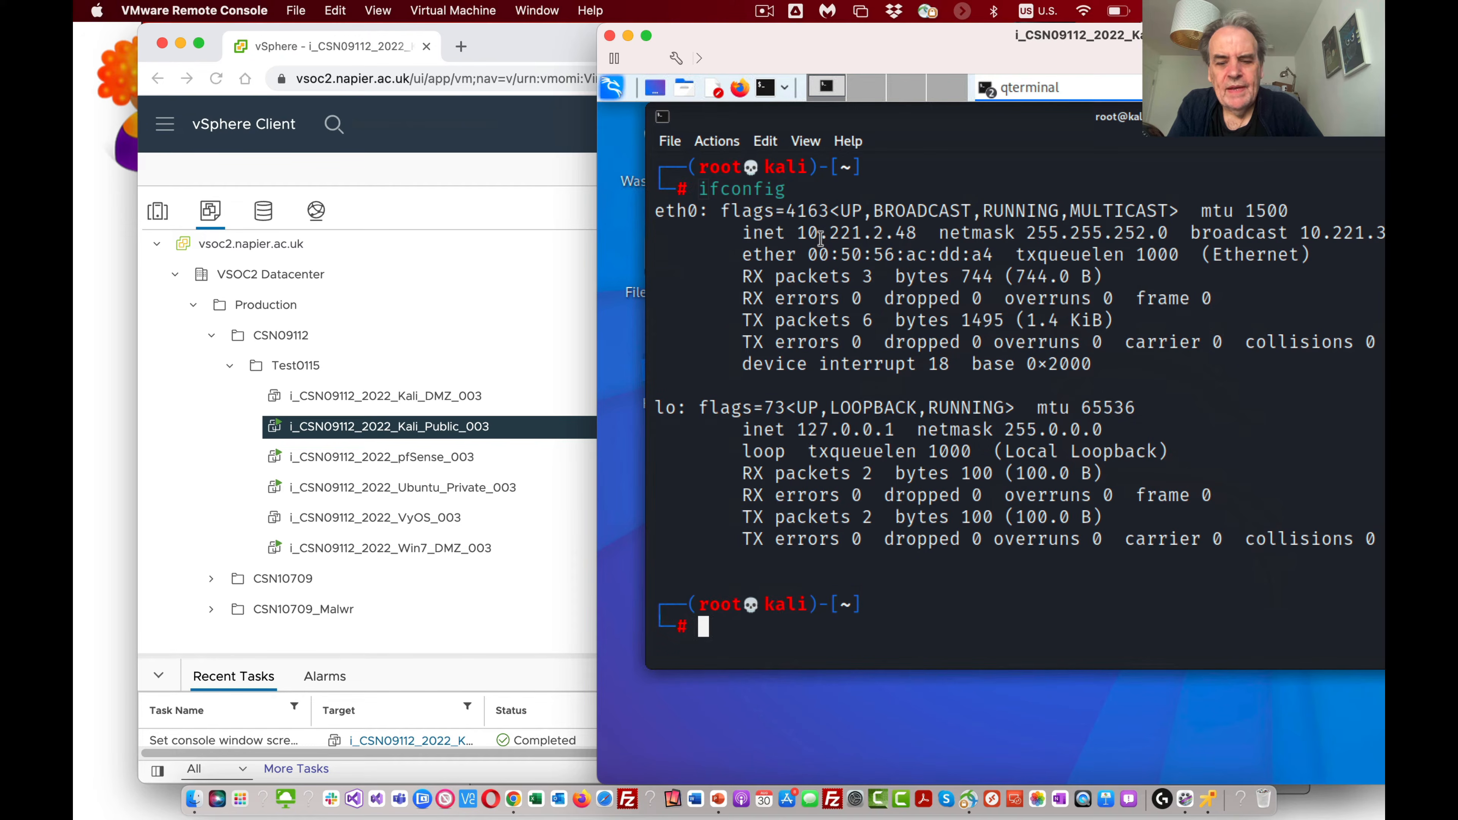
# Step: Run ip addr show, and highlight the eth0 interface name and its IPv4 address in the output
pyautogui.write('ip add')
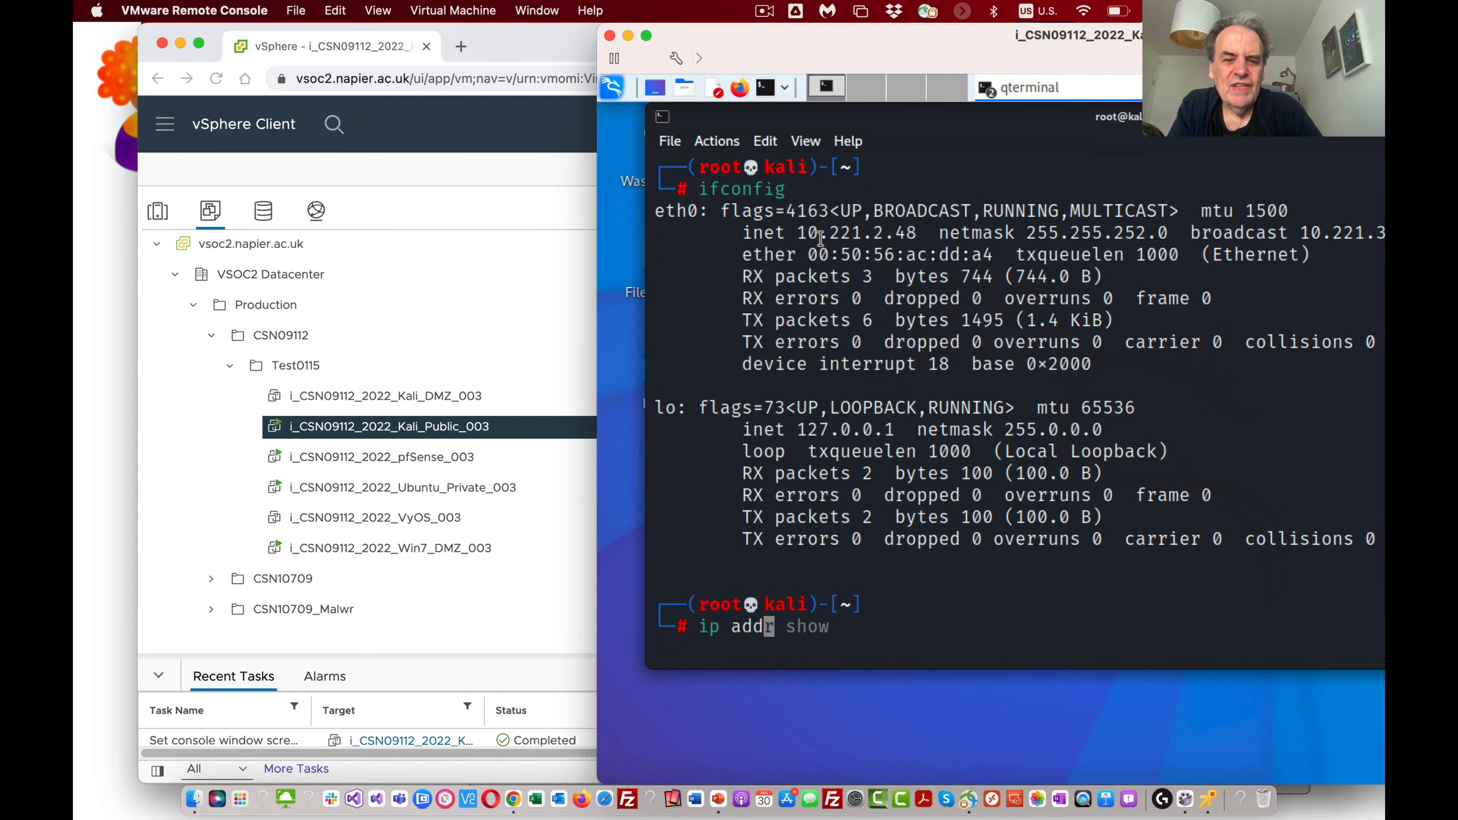
pyautogui.write('r show')
pyautogui.press('Return')
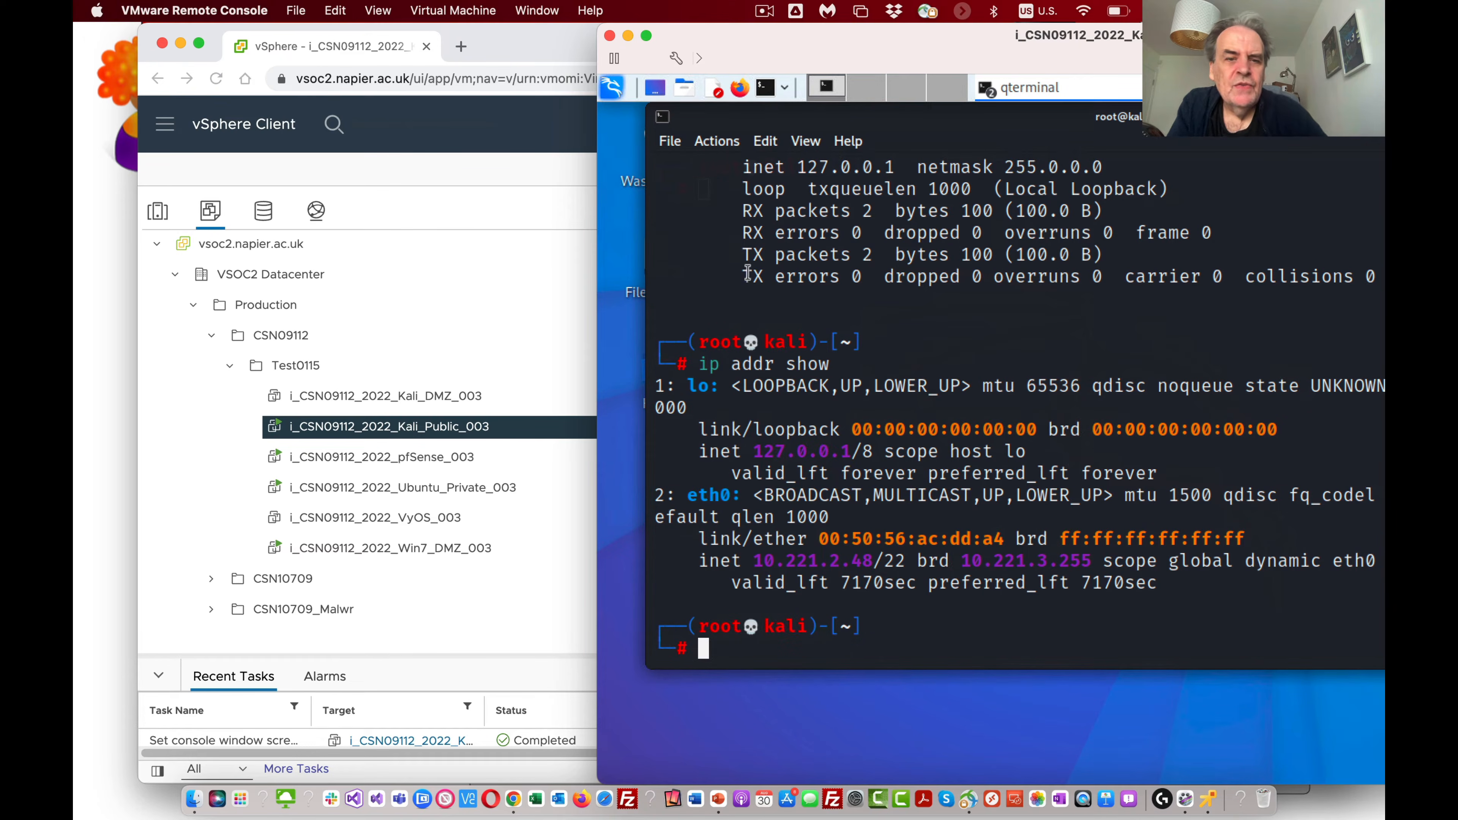
pyautogui.moveTo(729, 492); pyautogui.dragTo(689, 496)
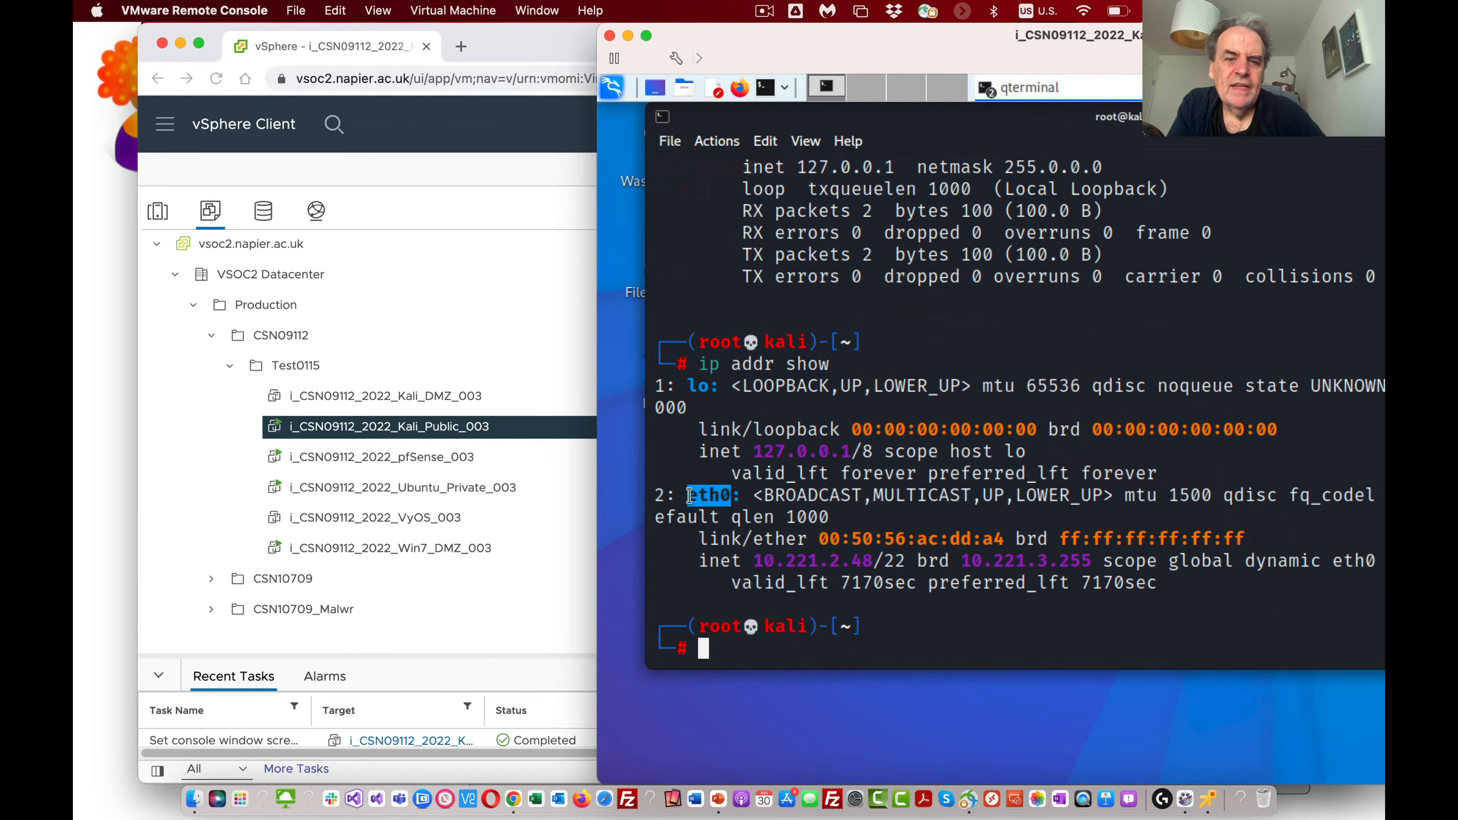
pyautogui.click(739, 499)
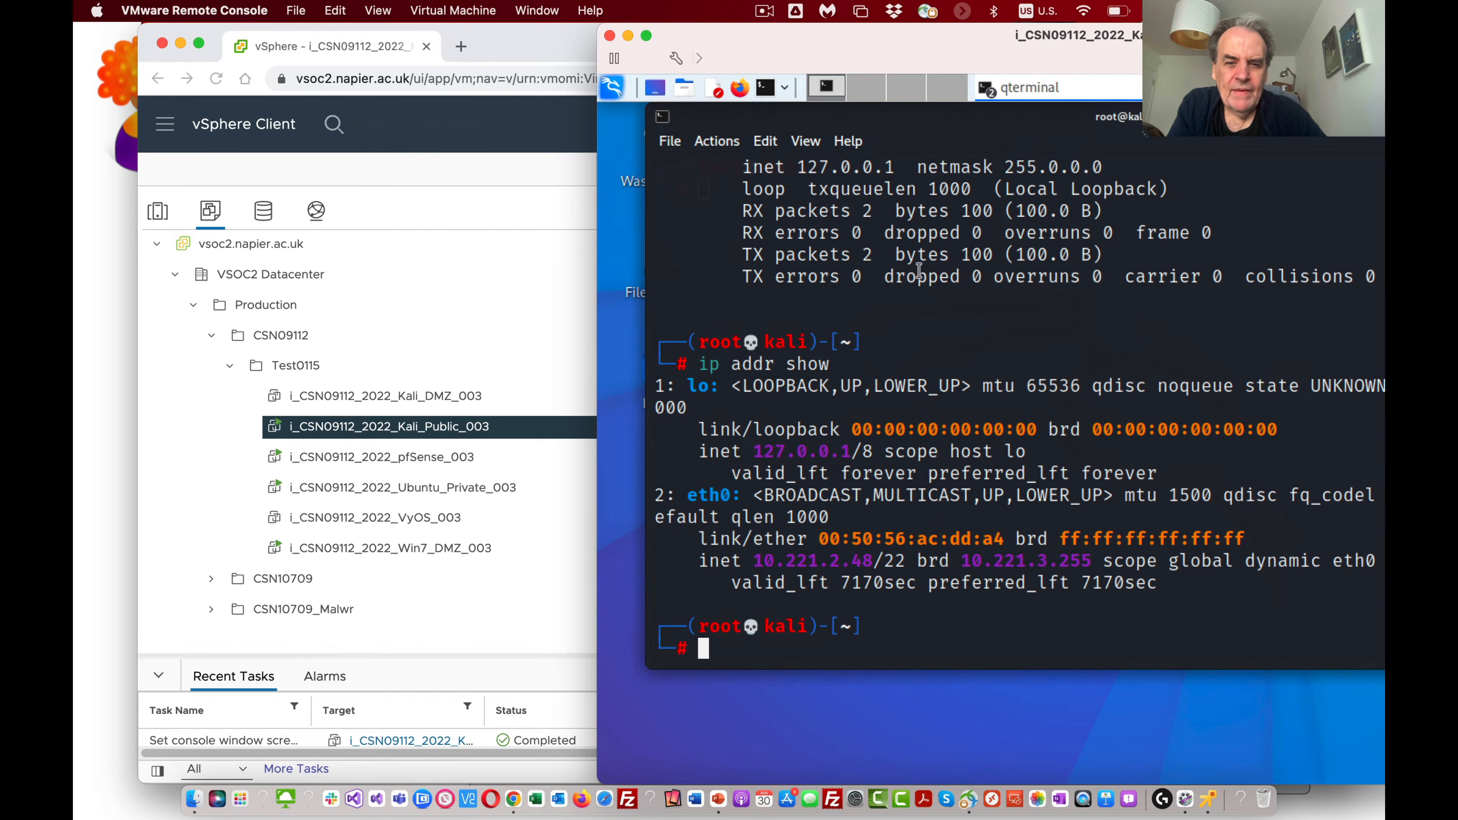
pyautogui.moveTo(869, 565); pyautogui.dragTo(756, 564)
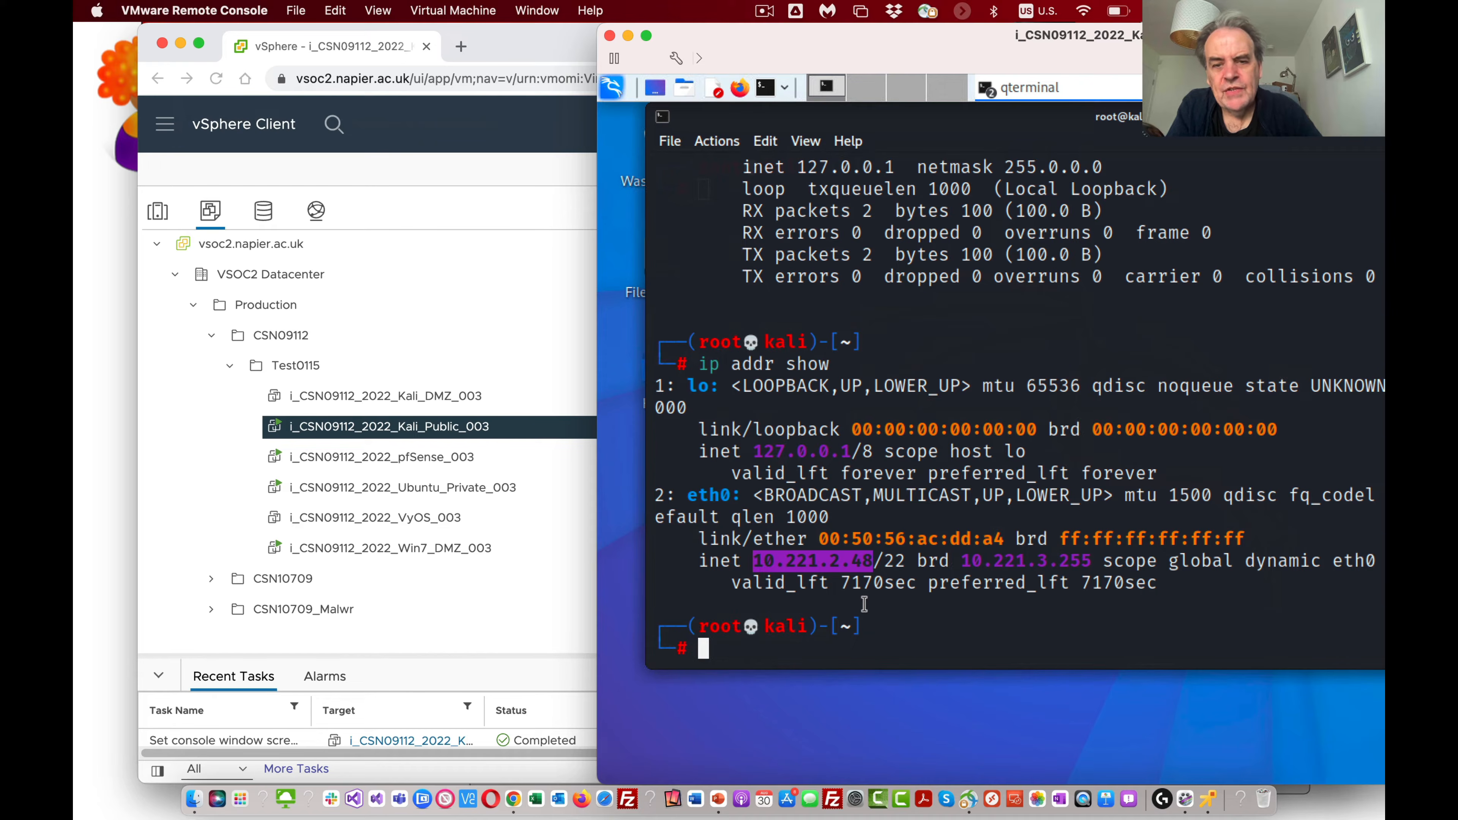
# Step: Ping the gateway address 10.221.3.254 from the Kali terminal and stop after a couple of replies
pyautogui.write('ping ')
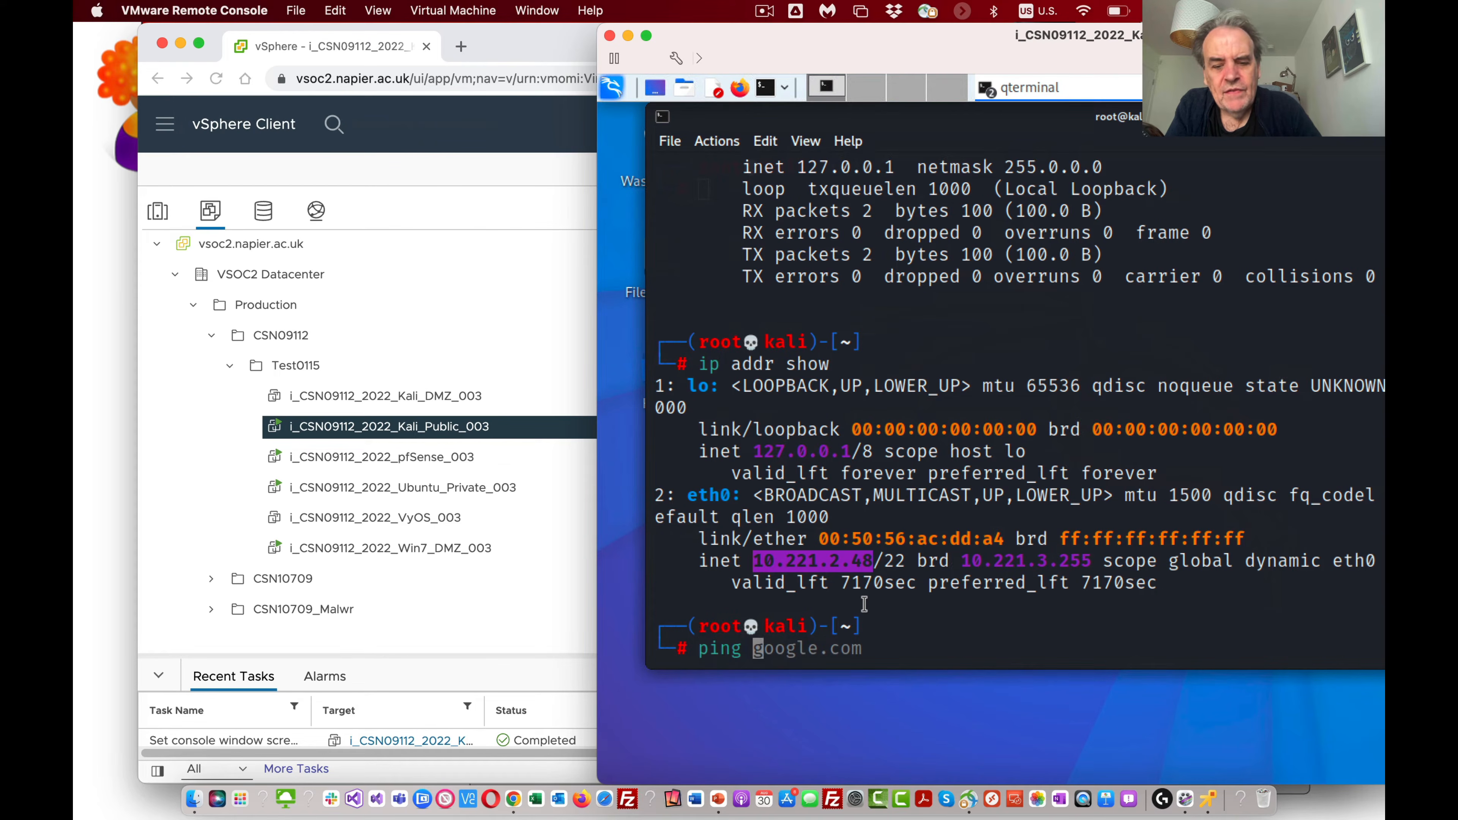
pyautogui.write('10.221')
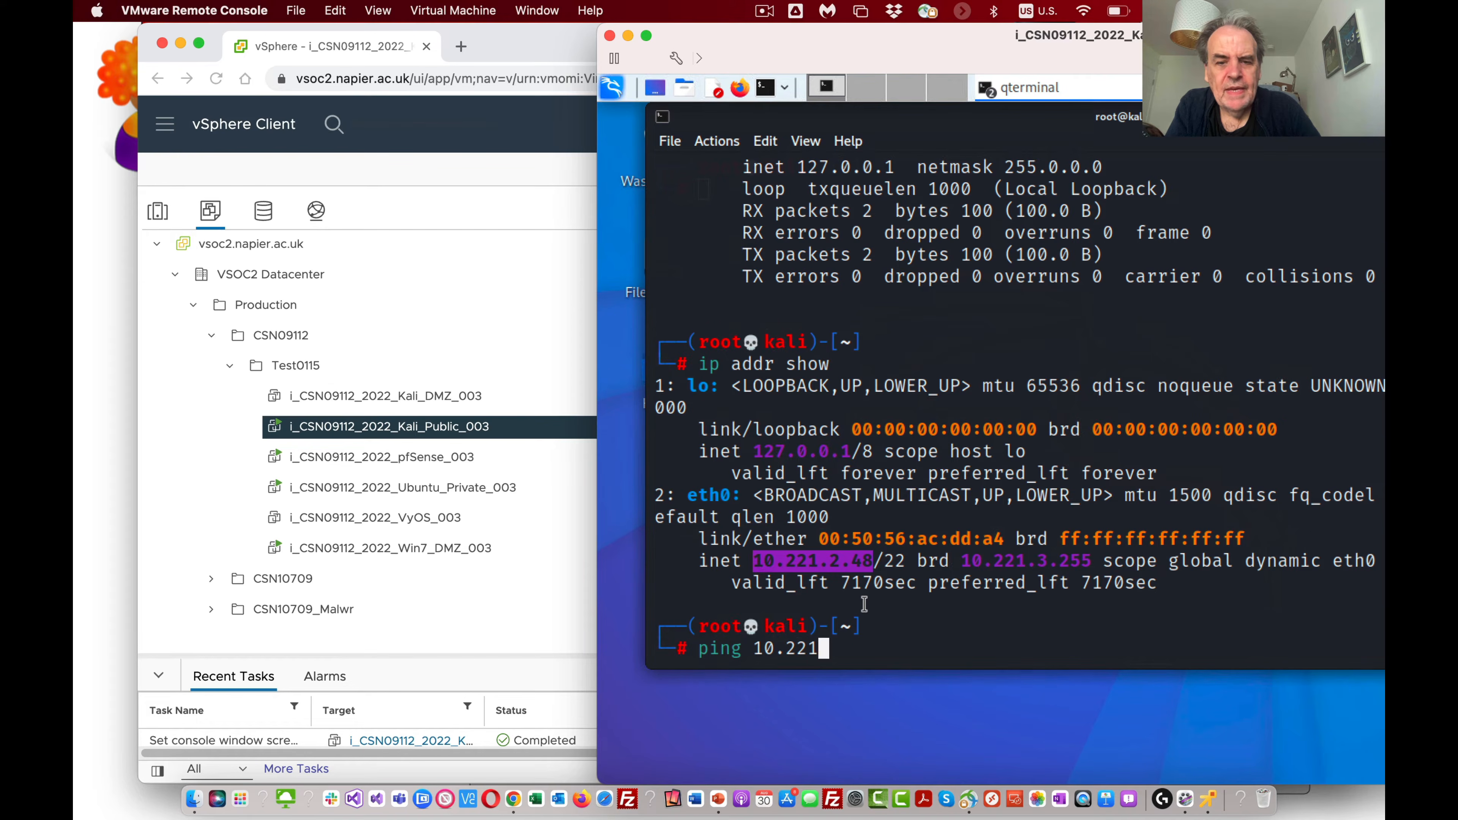
pyautogui.write('.3.254')
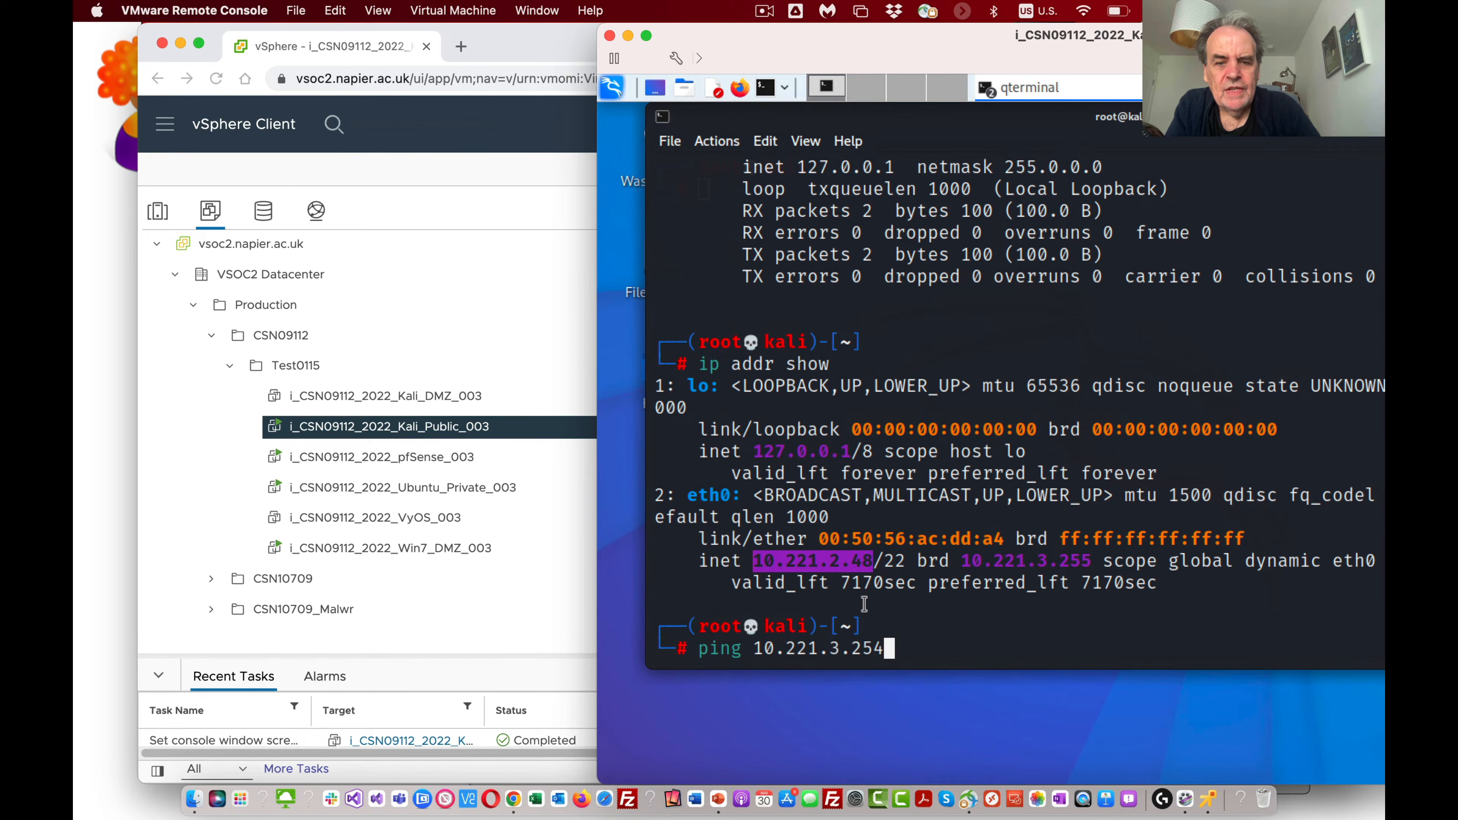
pyautogui.press('Return')
pyautogui.hotkey('ctrl', 'c')
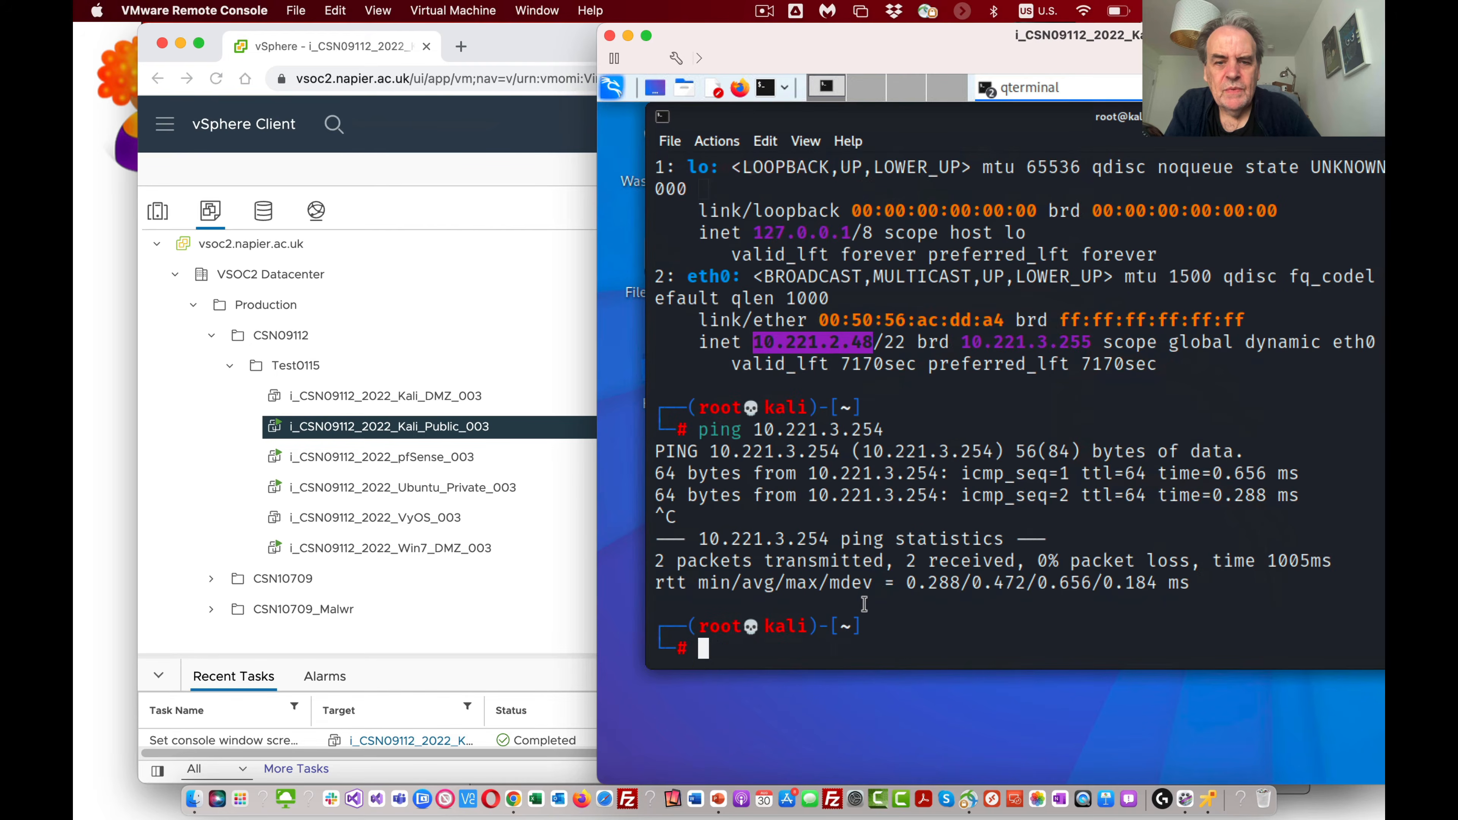
# Step: Reuse the previous ping command with 8.8.8.8 as its target, and stop it after a couple of replies
pyautogui.press('Up')
pyautogui.press('Left')
pyautogui.press('Left')
pyautogui.press('Left')
pyautogui.press('Left')
pyautogui.press('Left')
pyautogui.press('Left')
pyautogui.press('Left')
pyautogui.press('Left')
pyautogui.press('Left')
pyautogui.press('Left')
pyautogui.press('Left')
pyautogui.press('Left')
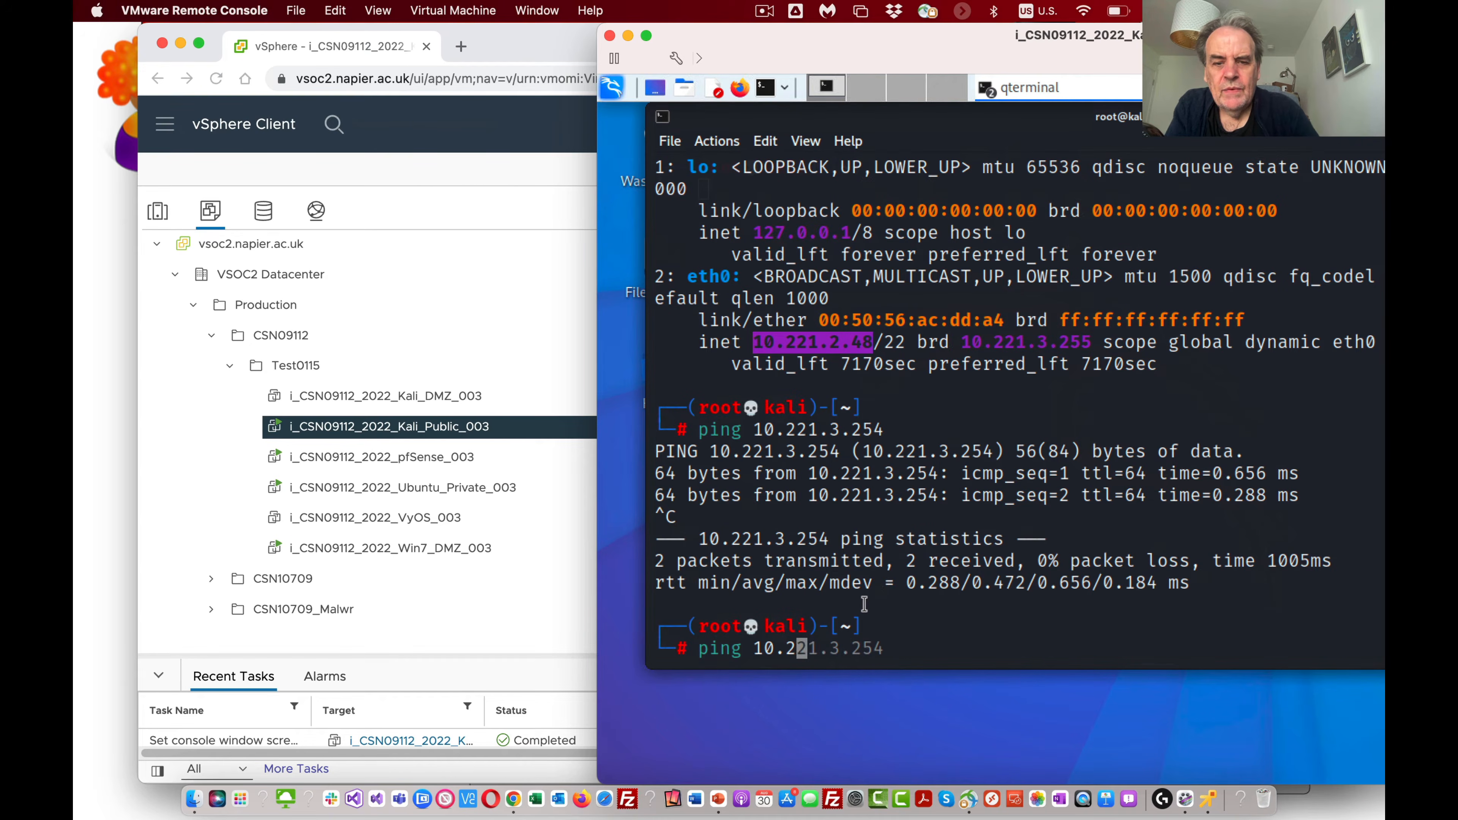
pyautogui.hotkey('ctrl', 'k')
pyautogui.write('8.8.8.8')
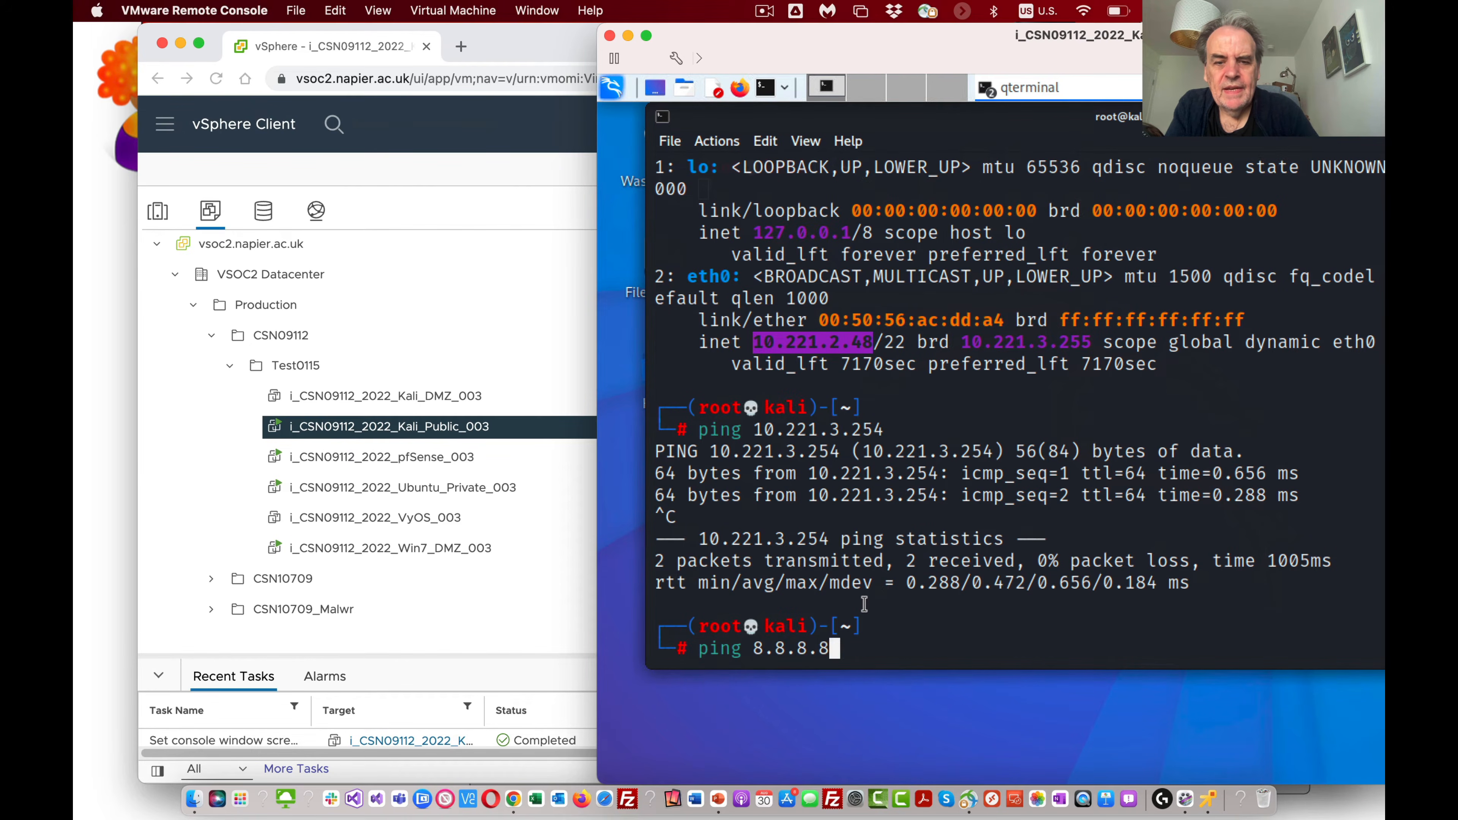
pyautogui.press('Return')
pyautogui.hotkey('ctrl', 'c')
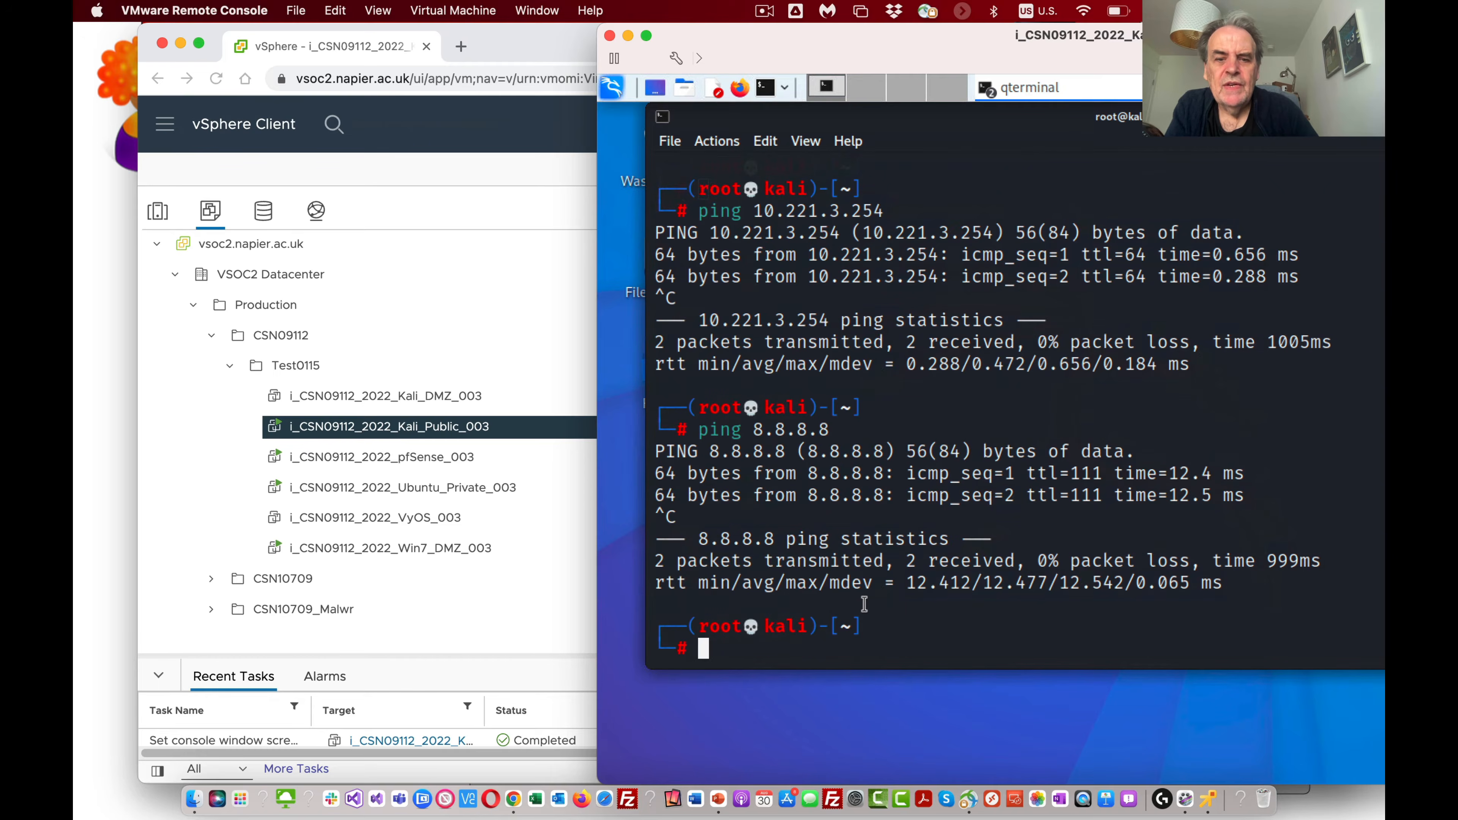
pyautogui.write('ping ')
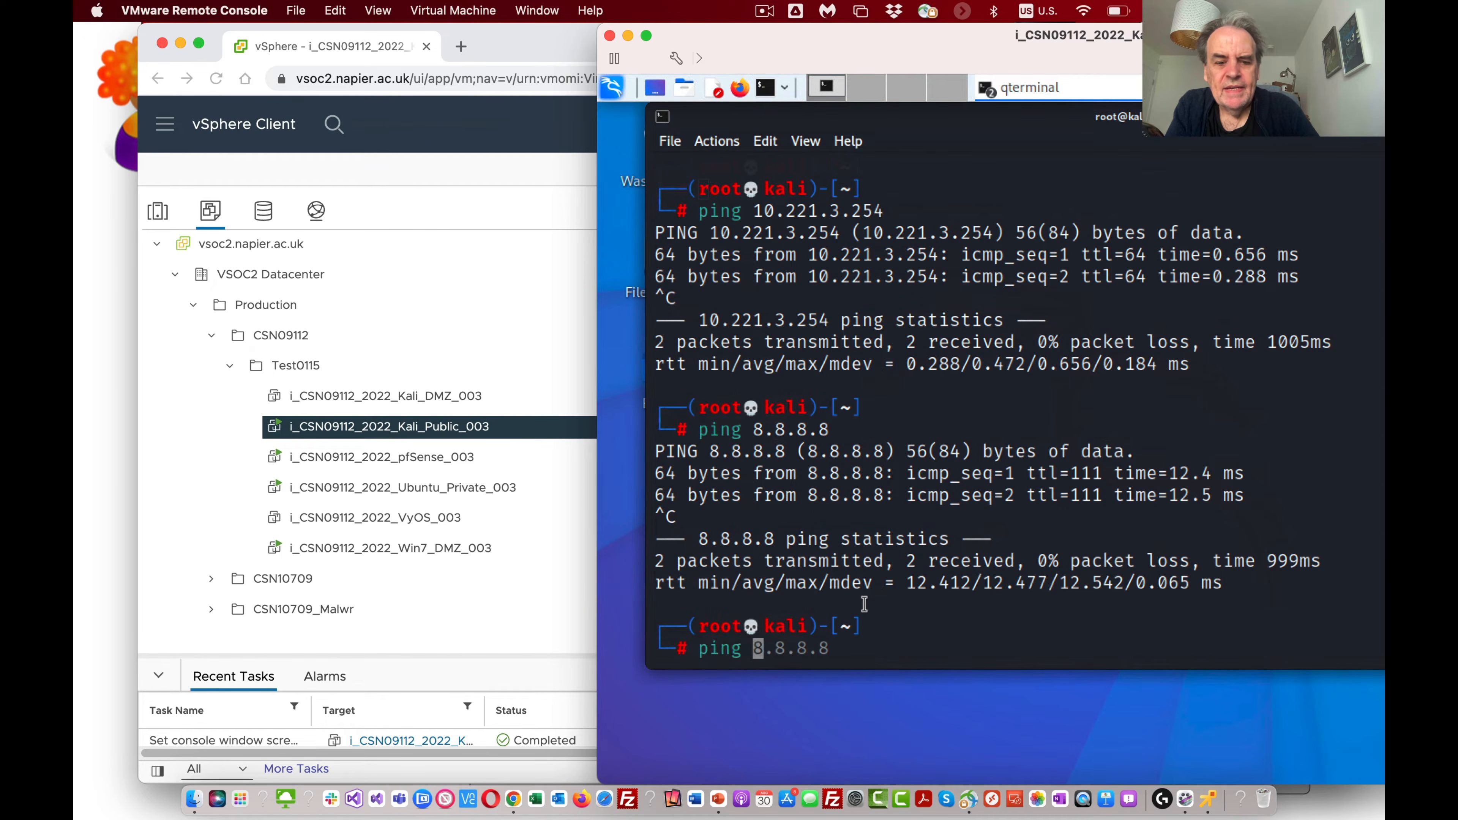
pyautogui.write('www.goog.e.c')
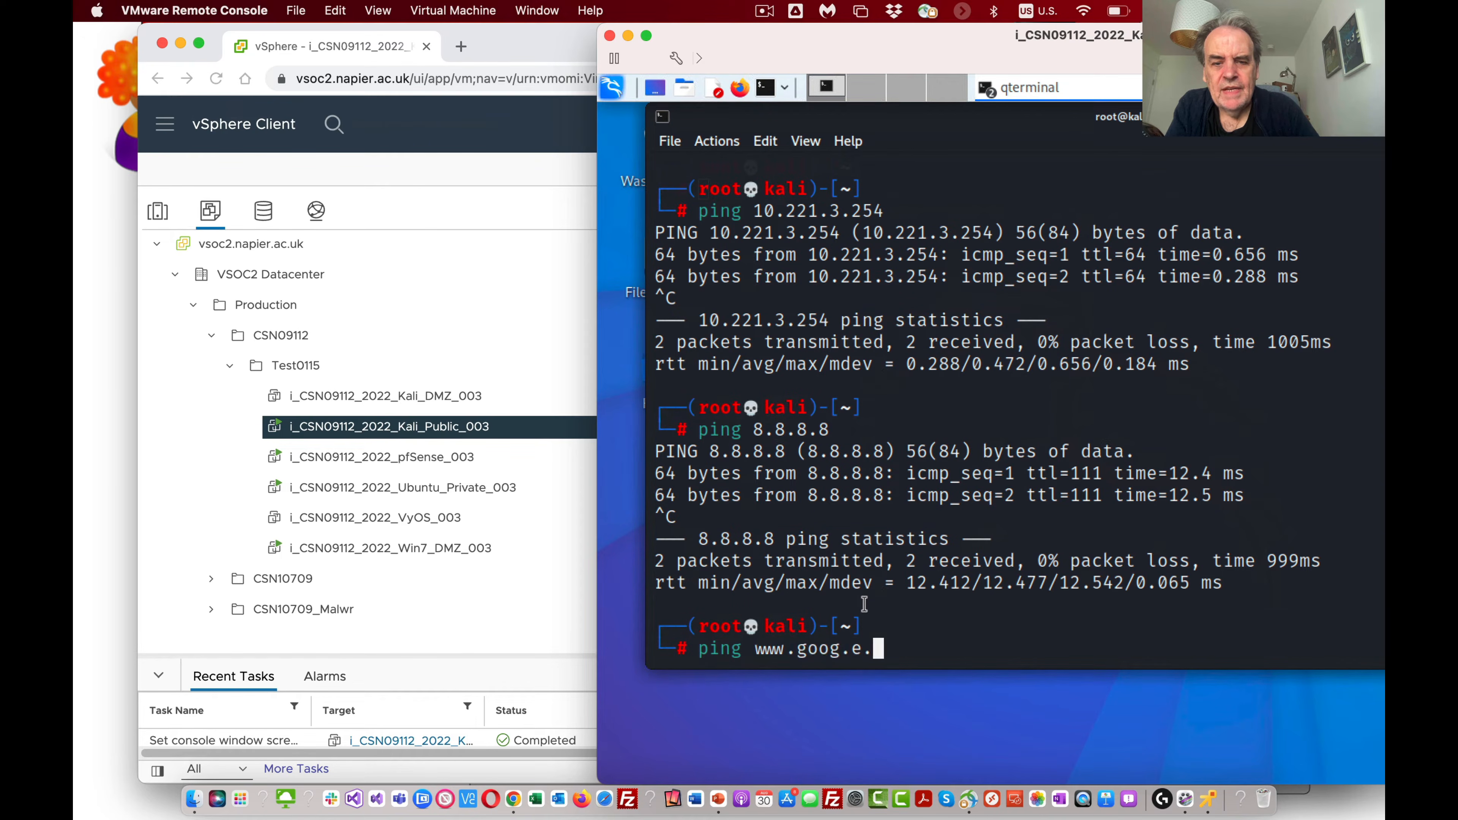
pyautogui.press('BackSpace')
pyautogui.press('BackSpace')
pyautogui.press('BackSpace')
pyautogui.press('BackSpace')
pyautogui.write('le')
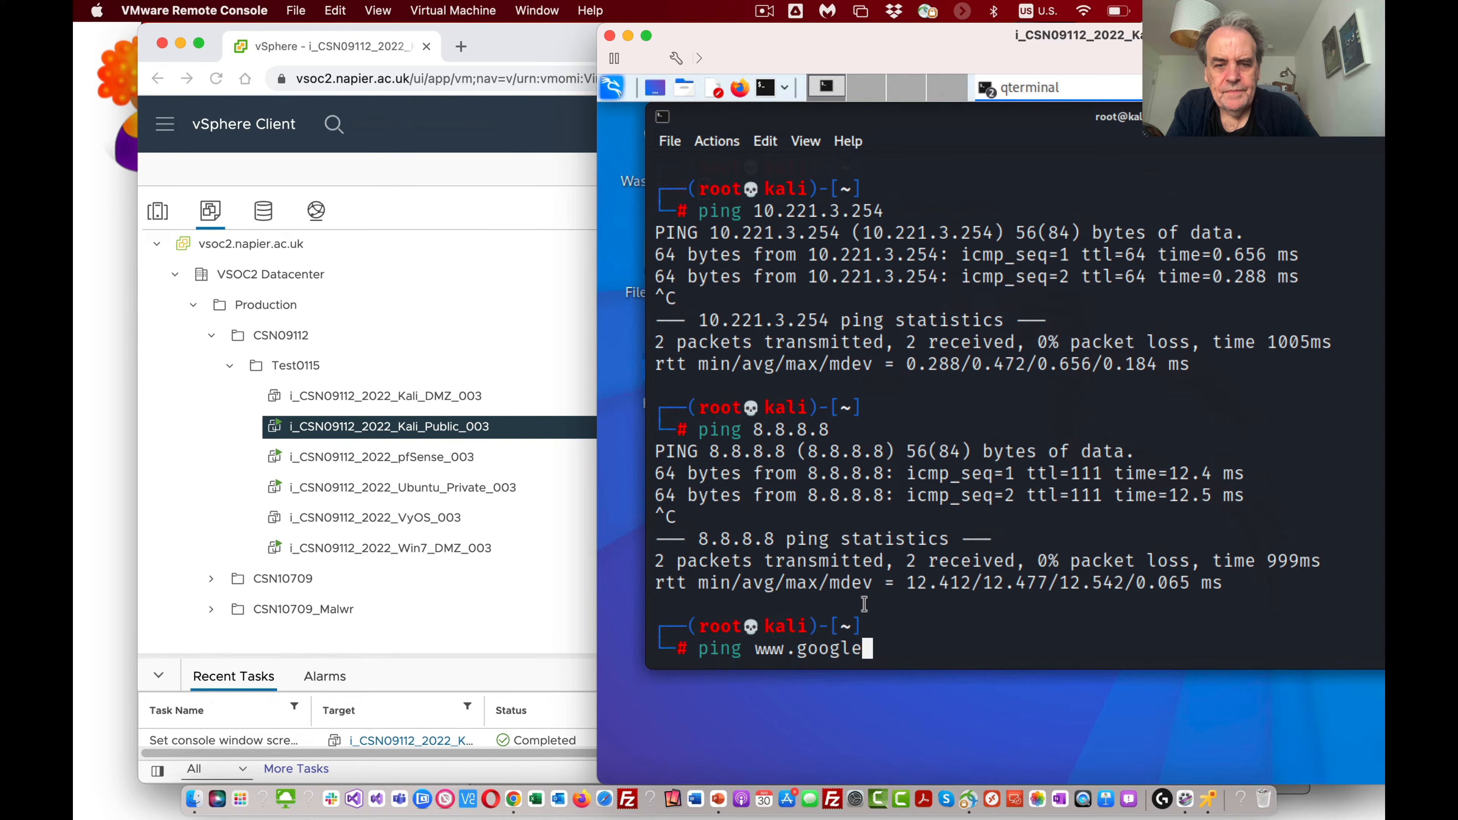
pyautogui.write('.com')
pyautogui.press('Return')
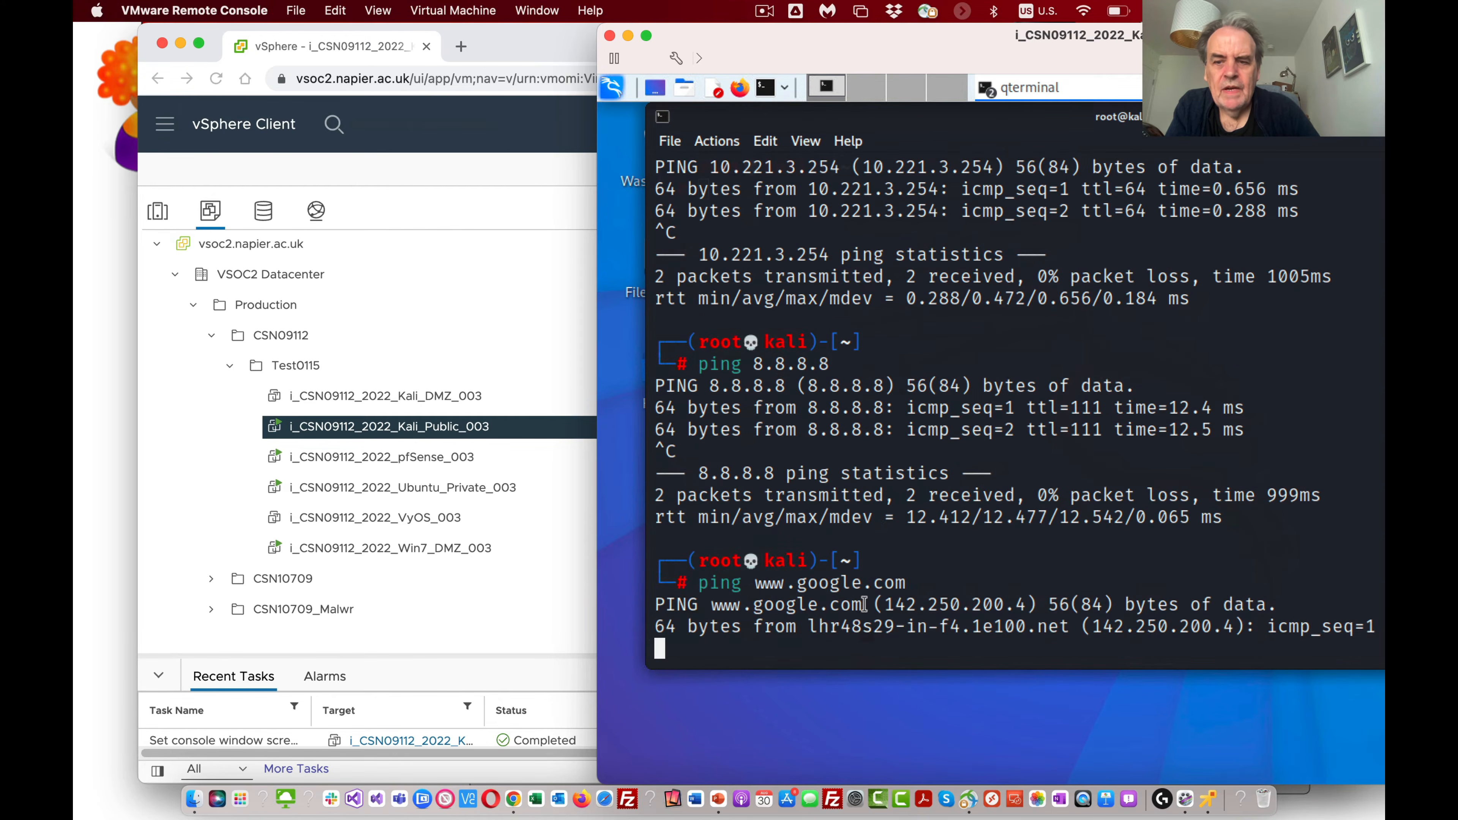
pyautogui.hotkey('ctrl', 'c')
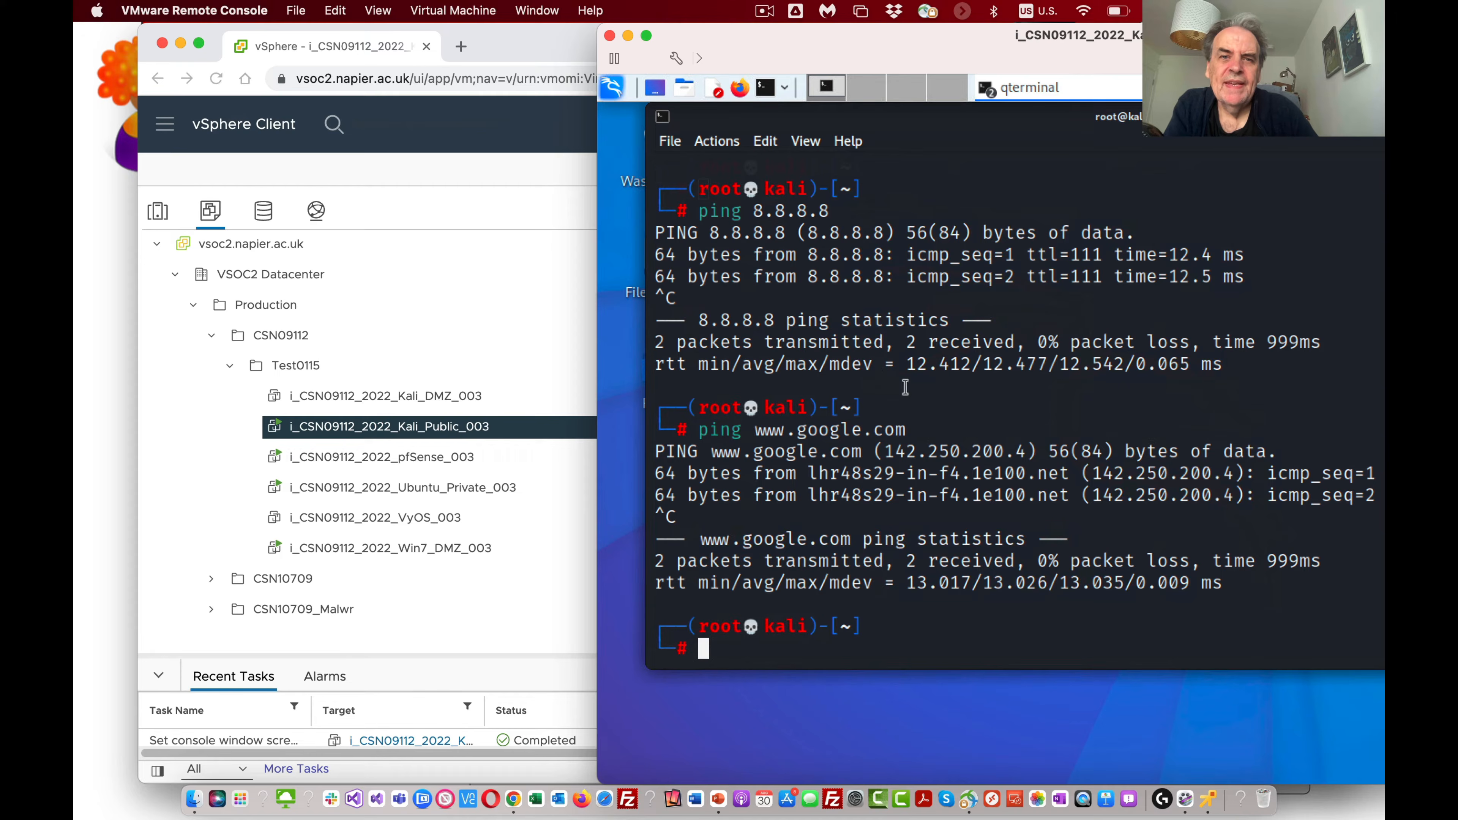
# Step: Move the Kali console window clear of the vSphere page and launch the remote console for i_CSN09112_2022_Ubuntu_Private_003
pyautogui.moveTo(827, 47); pyautogui.dragTo(1077, 18)
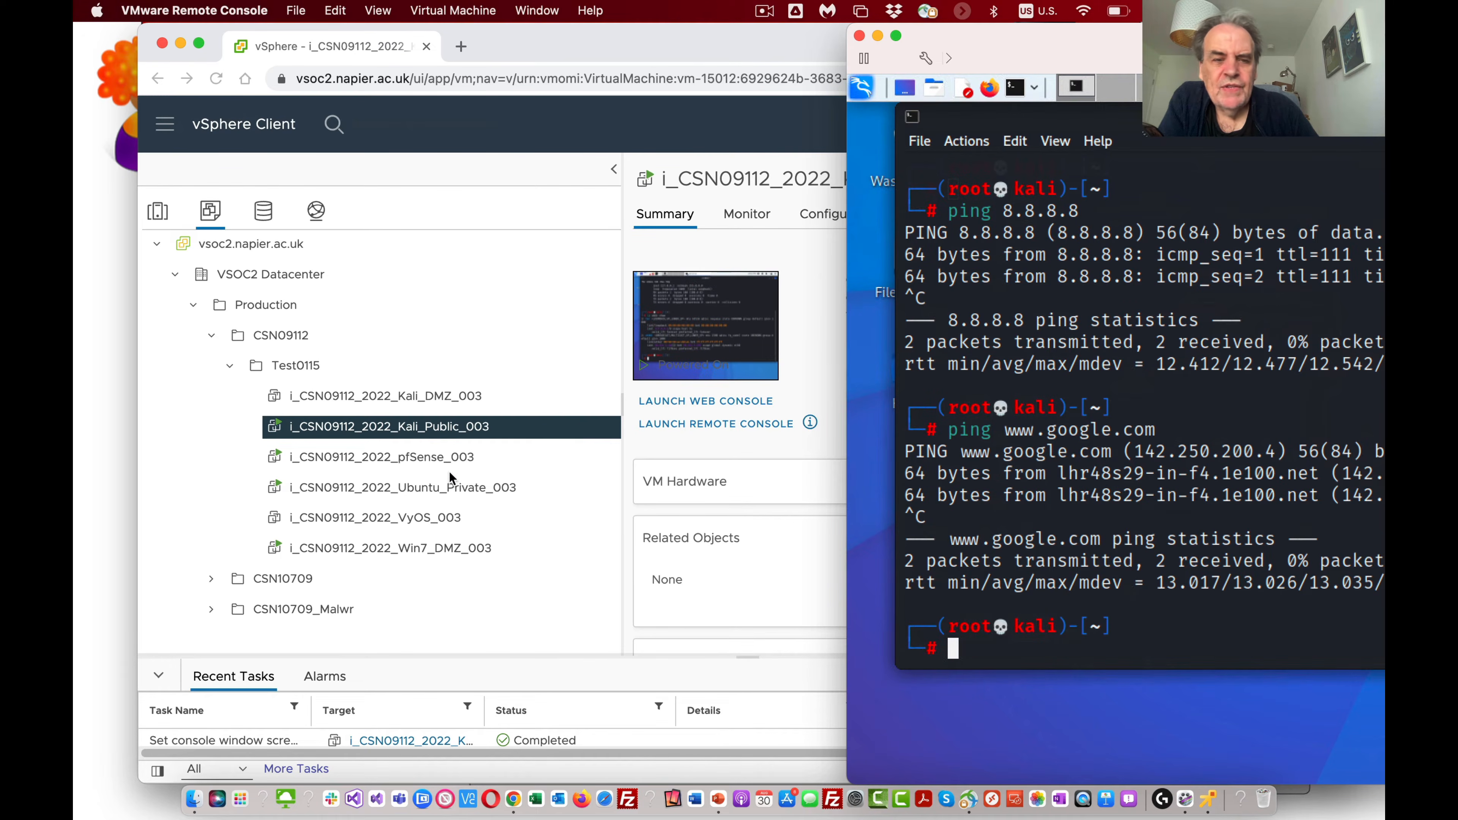
pyautogui.click(429, 456)
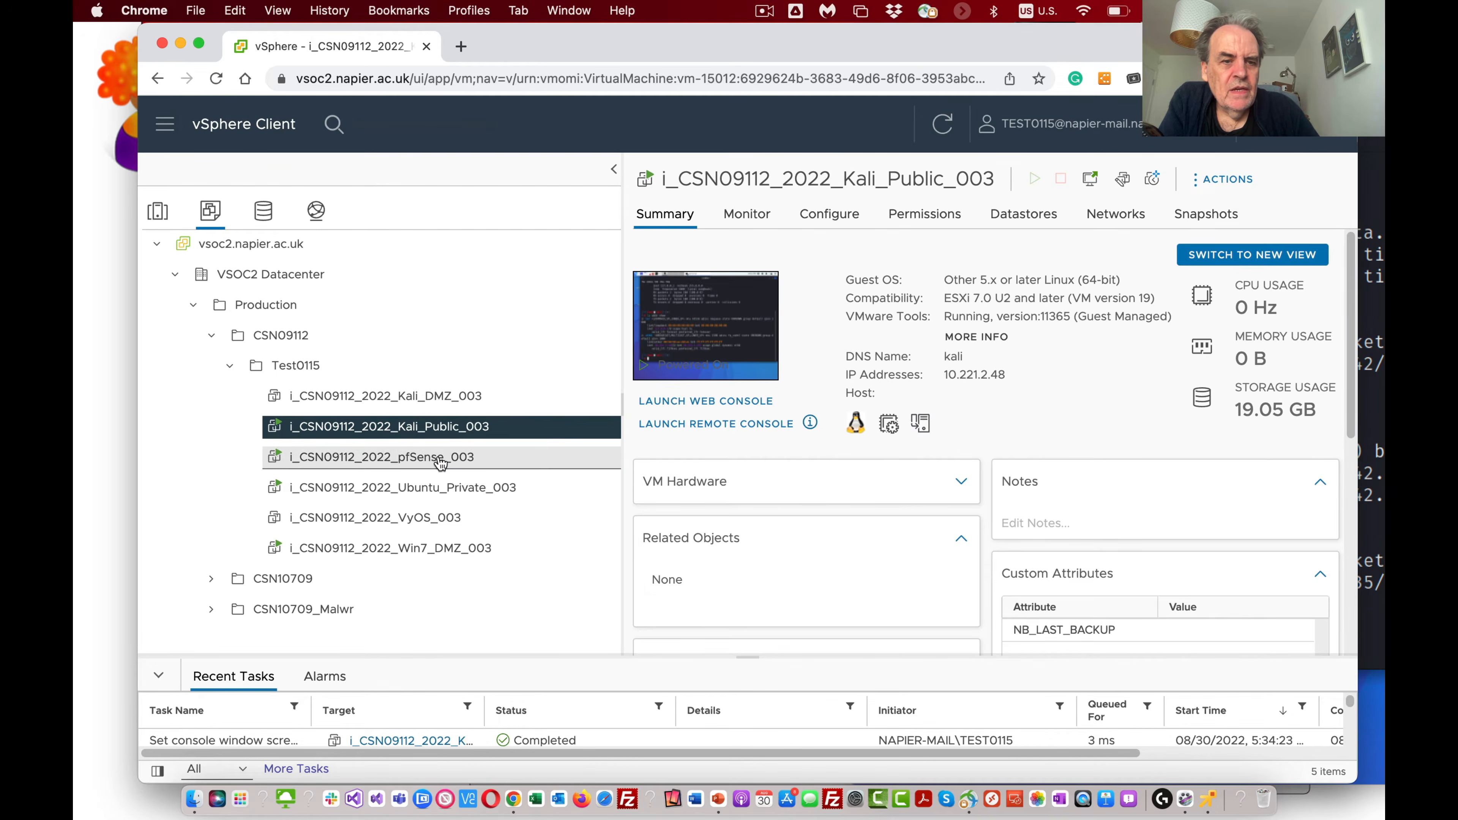
pyautogui.click(458, 489)
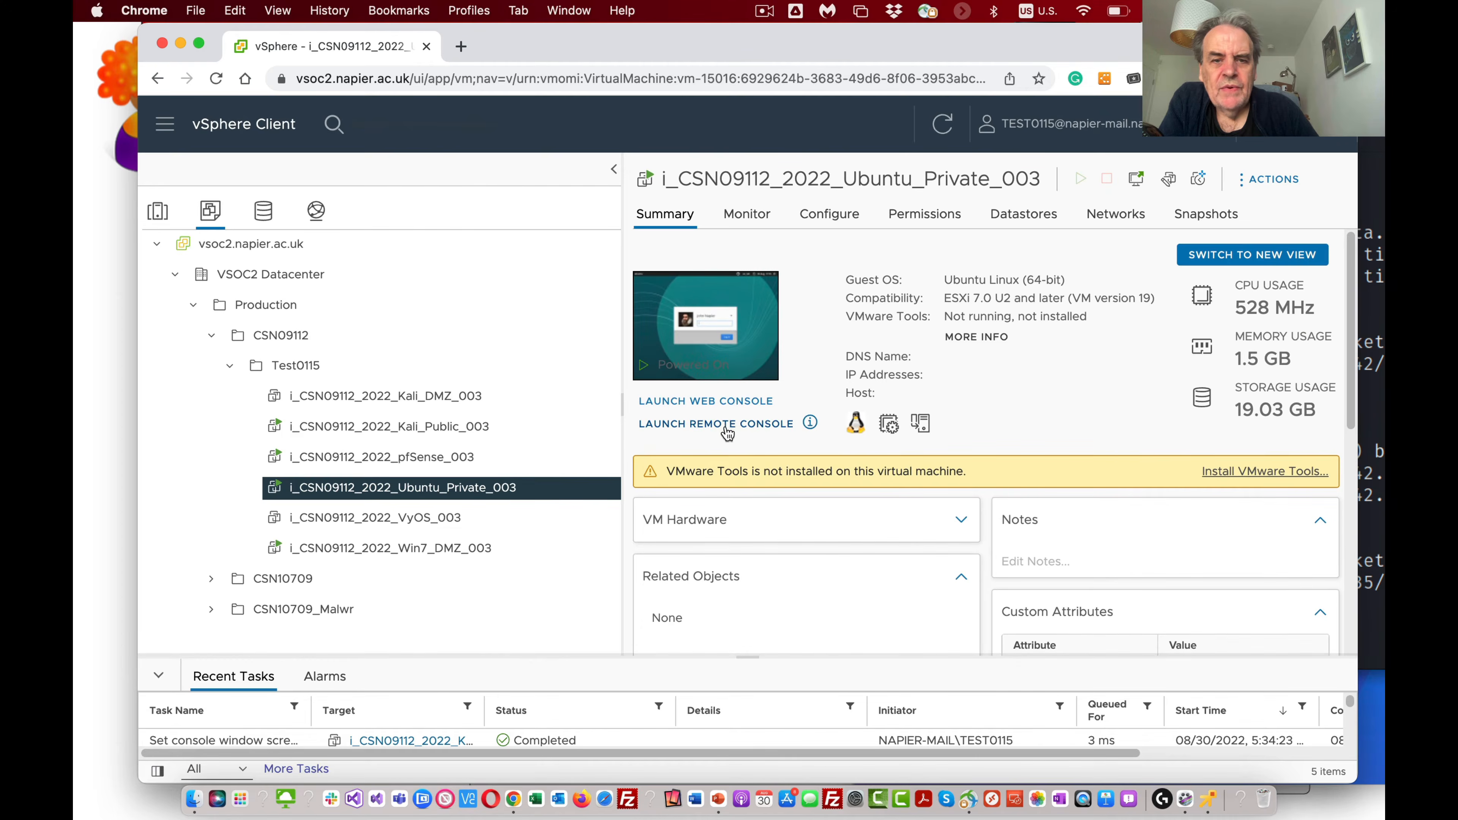
pyautogui.click(724, 425)
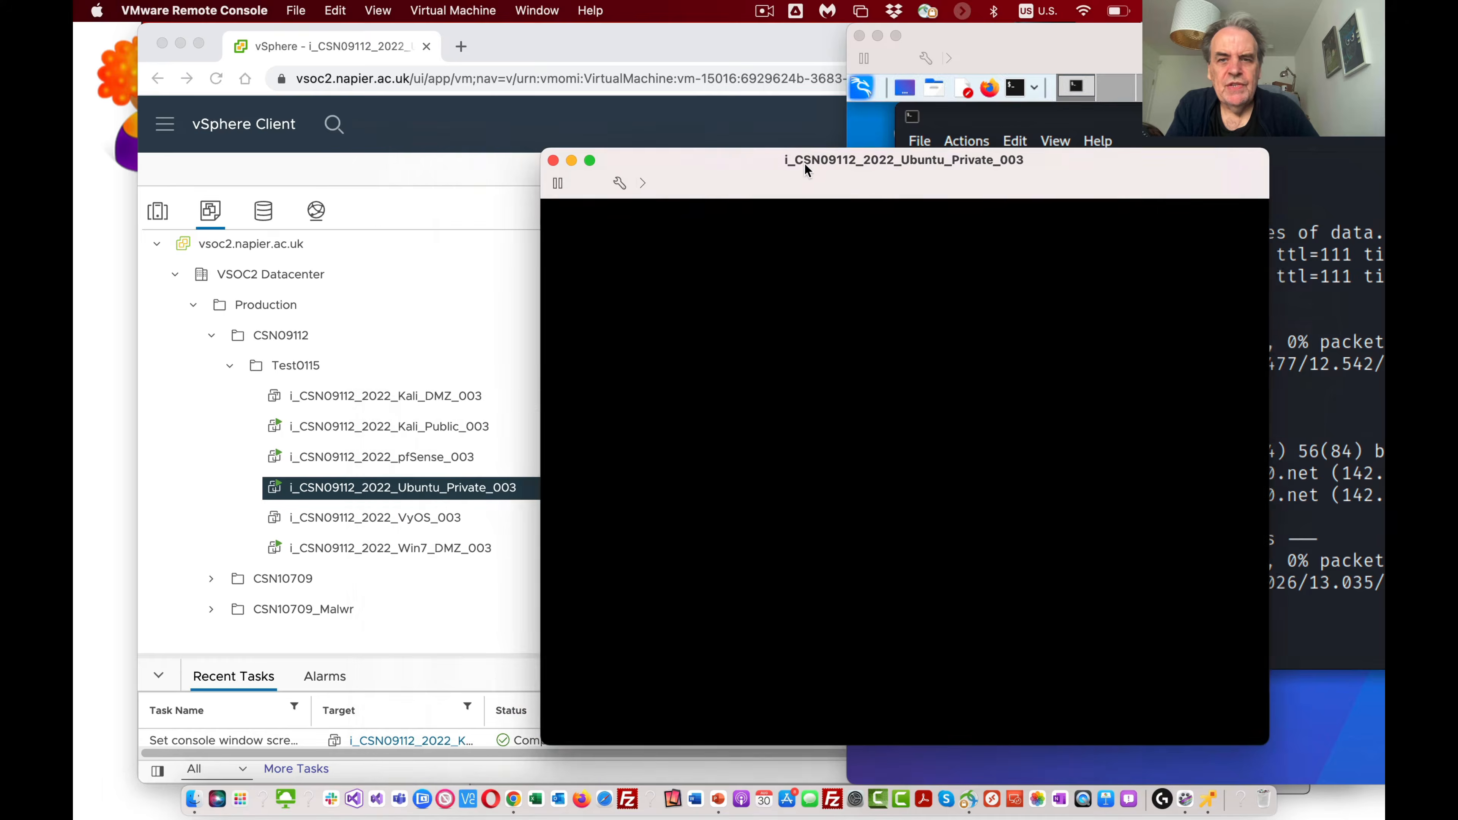
# Step: Log in to the Ubuntu virtual machine with the account password and move its console window higher on the screen
pyautogui.write('********')
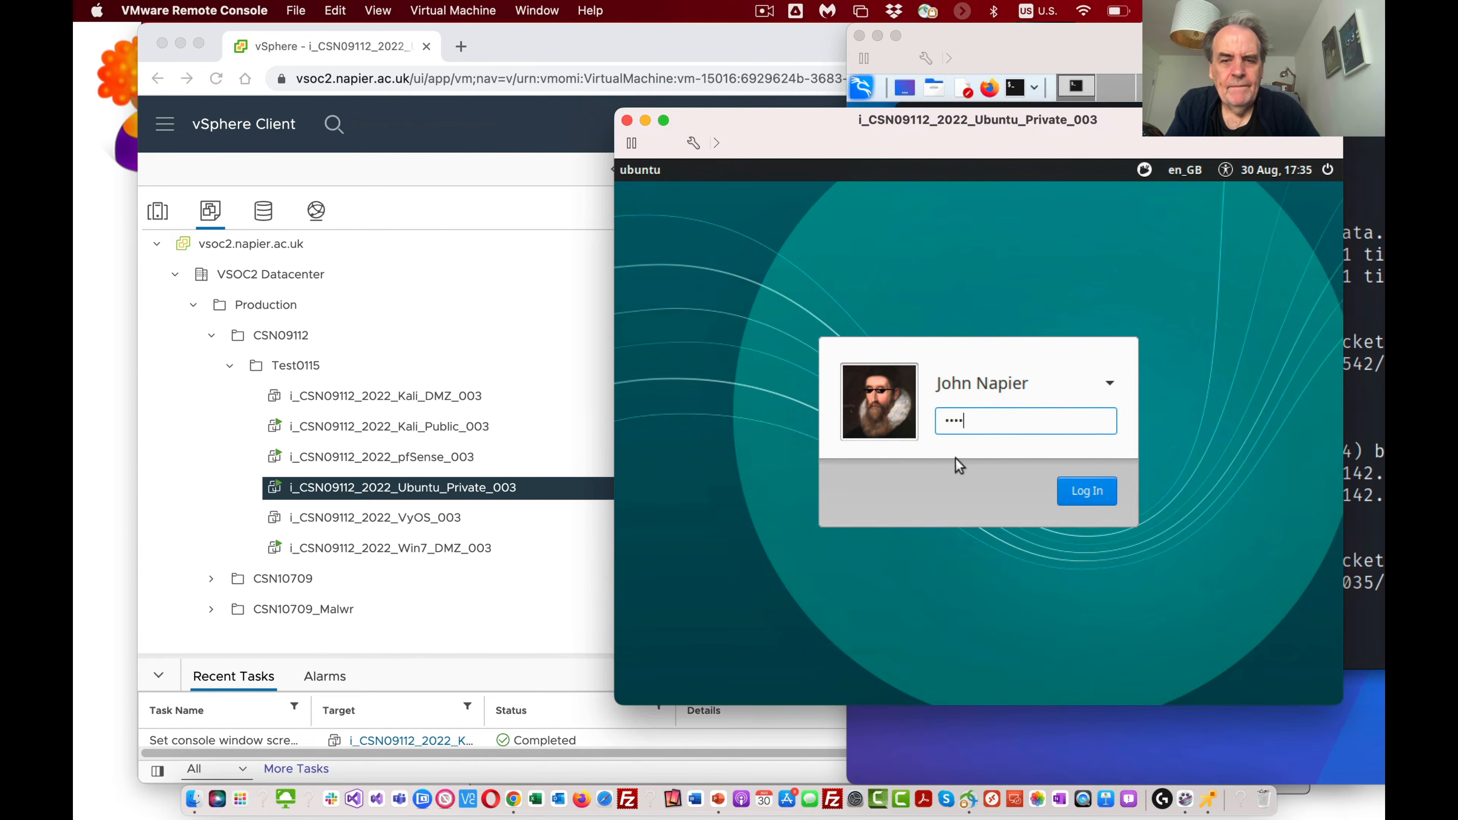
pyautogui.press('Return')
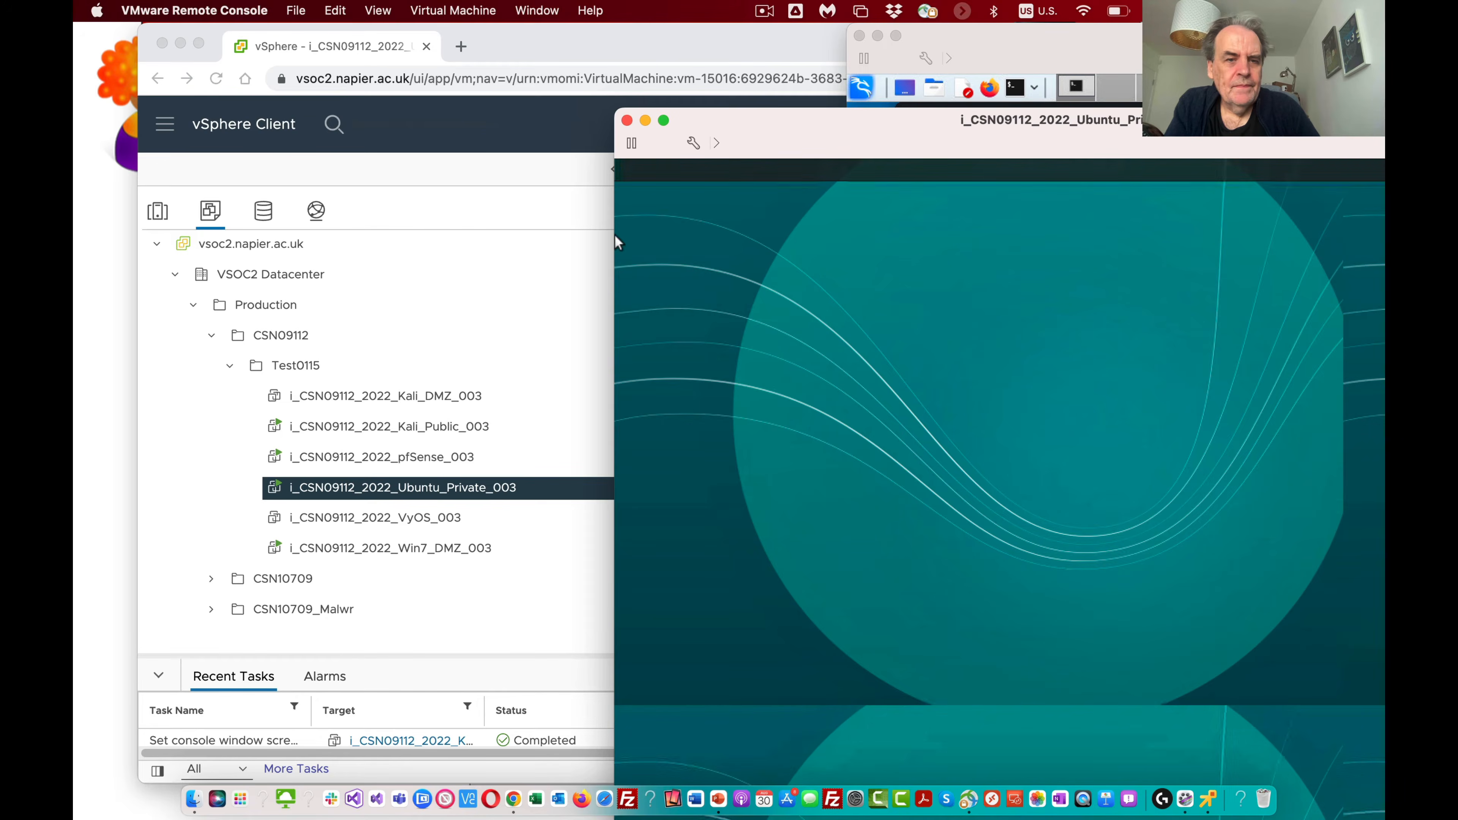
pyautogui.moveTo(838, 130); pyautogui.dragTo(816, 64)
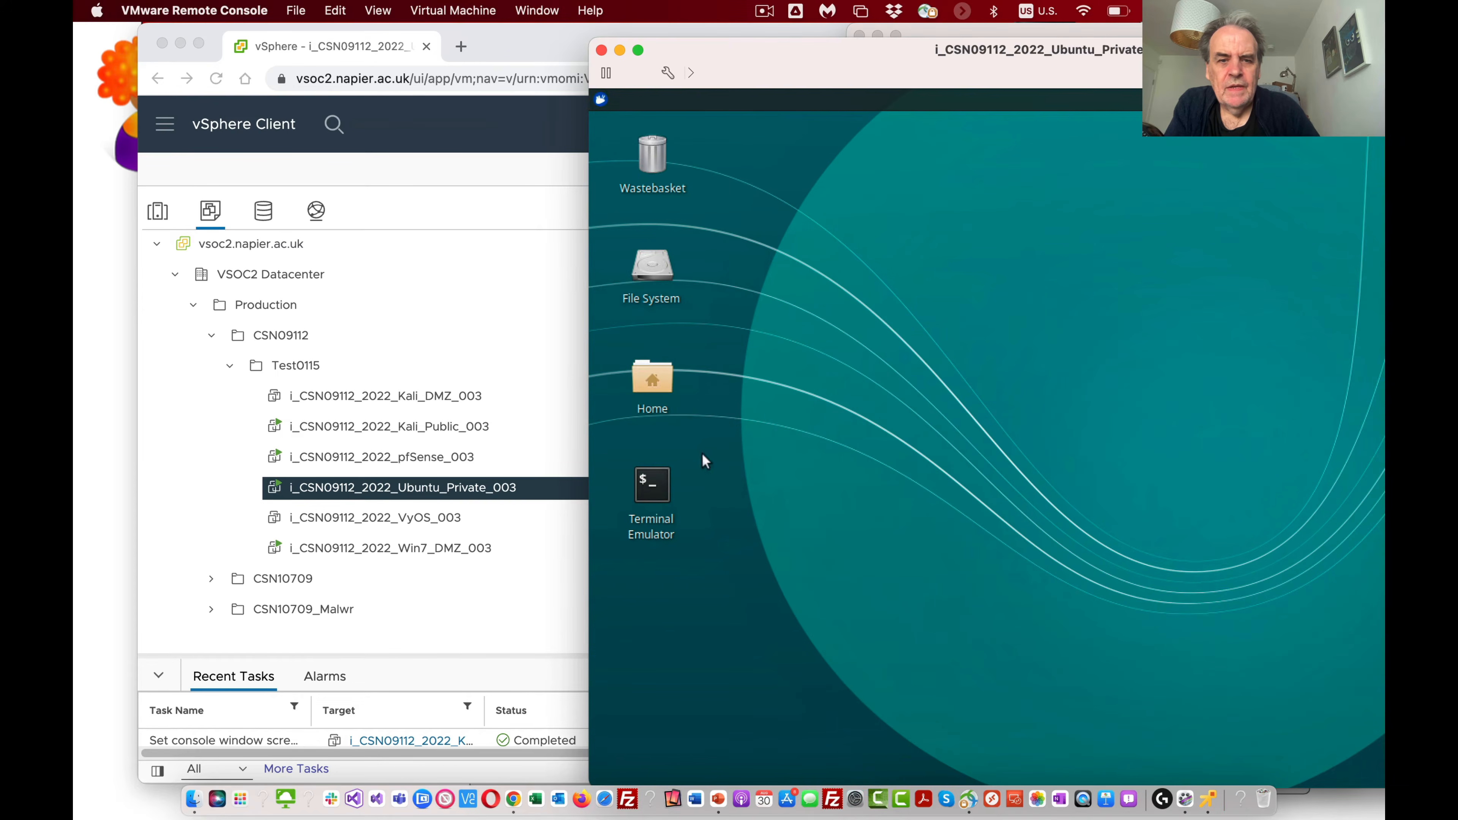
# Step: Open a terminal on the Ubuntu desktop, run ifconfig and ip addr show, and highlight the state of ens32
pyautogui.doubleClick(654, 485)
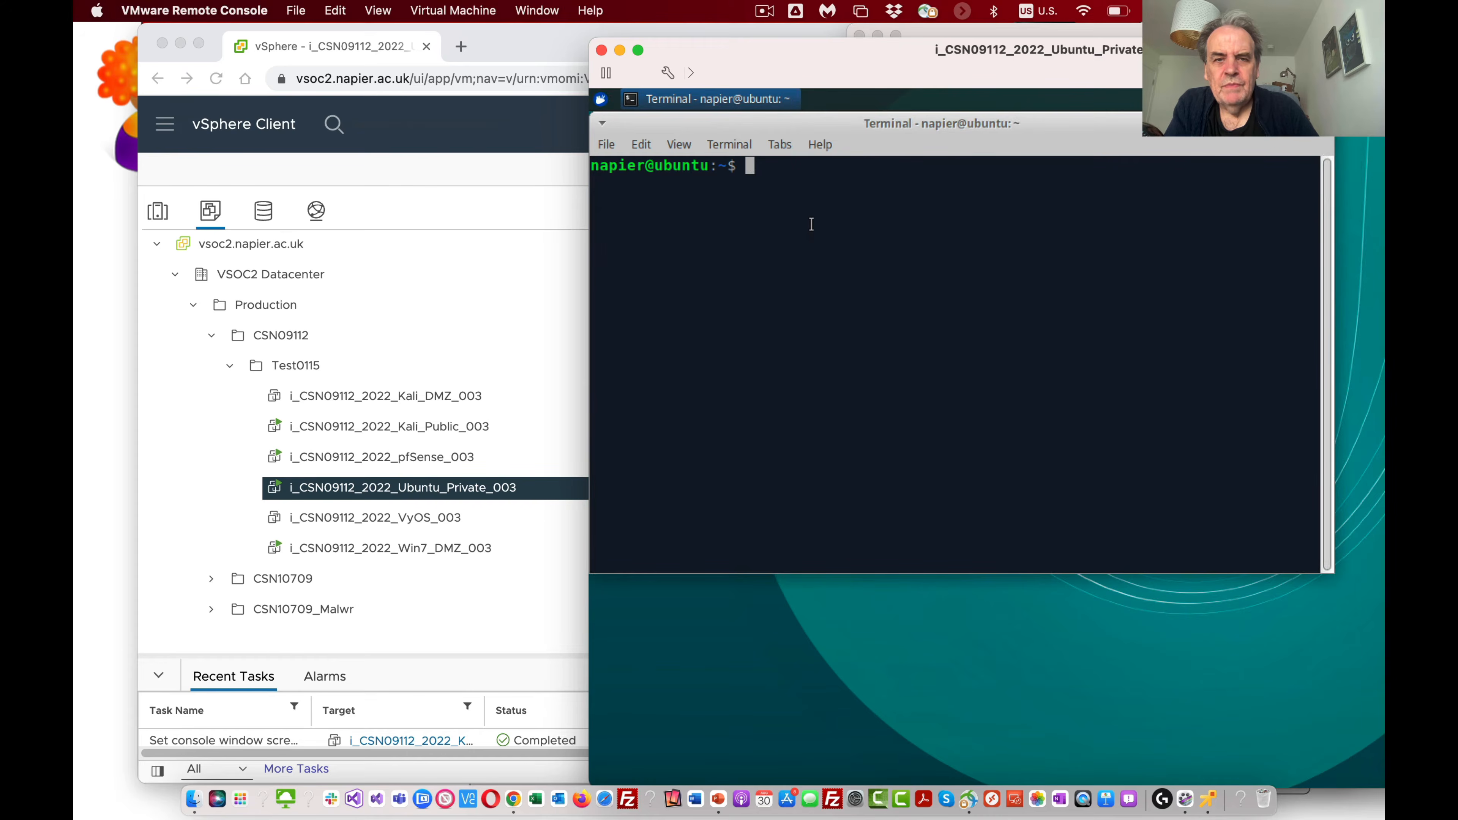
pyautogui.write('ifconfig')
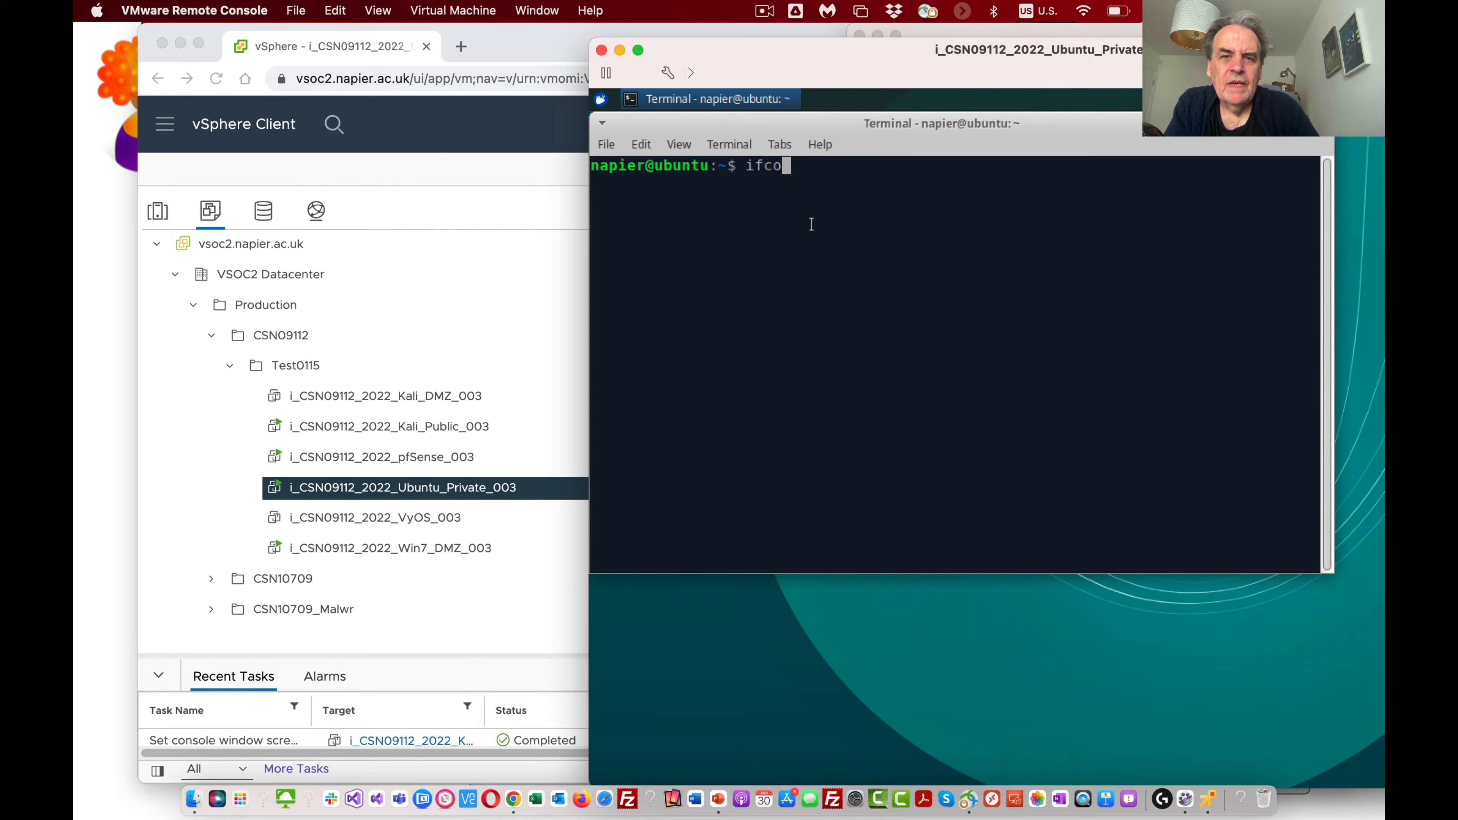
pyautogui.press('Return')
pyautogui.write('ip addr show')
pyautogui.press('Return')
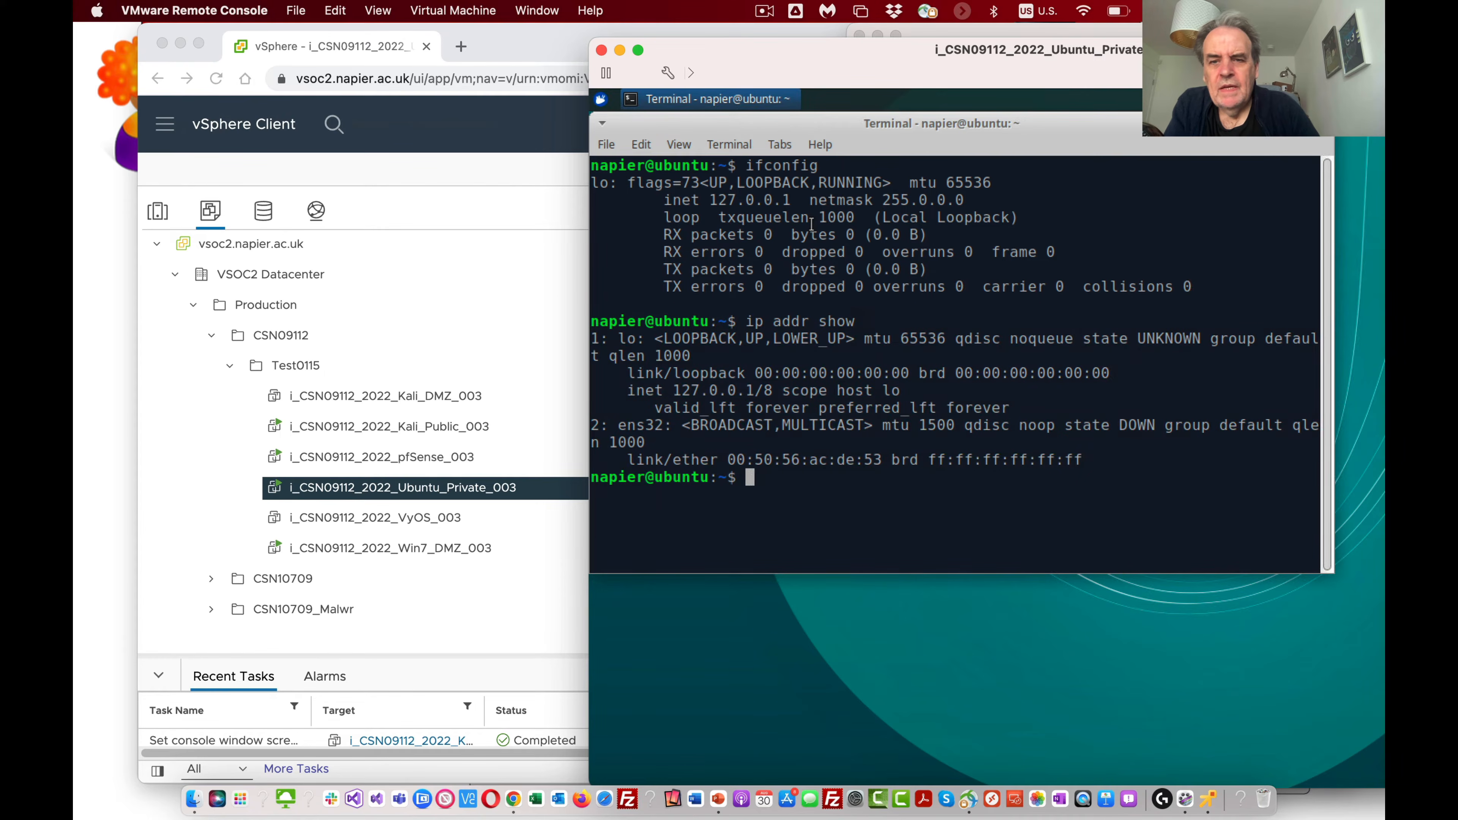
pyautogui.moveTo(1156, 431); pyautogui.dragTo(1116, 431)
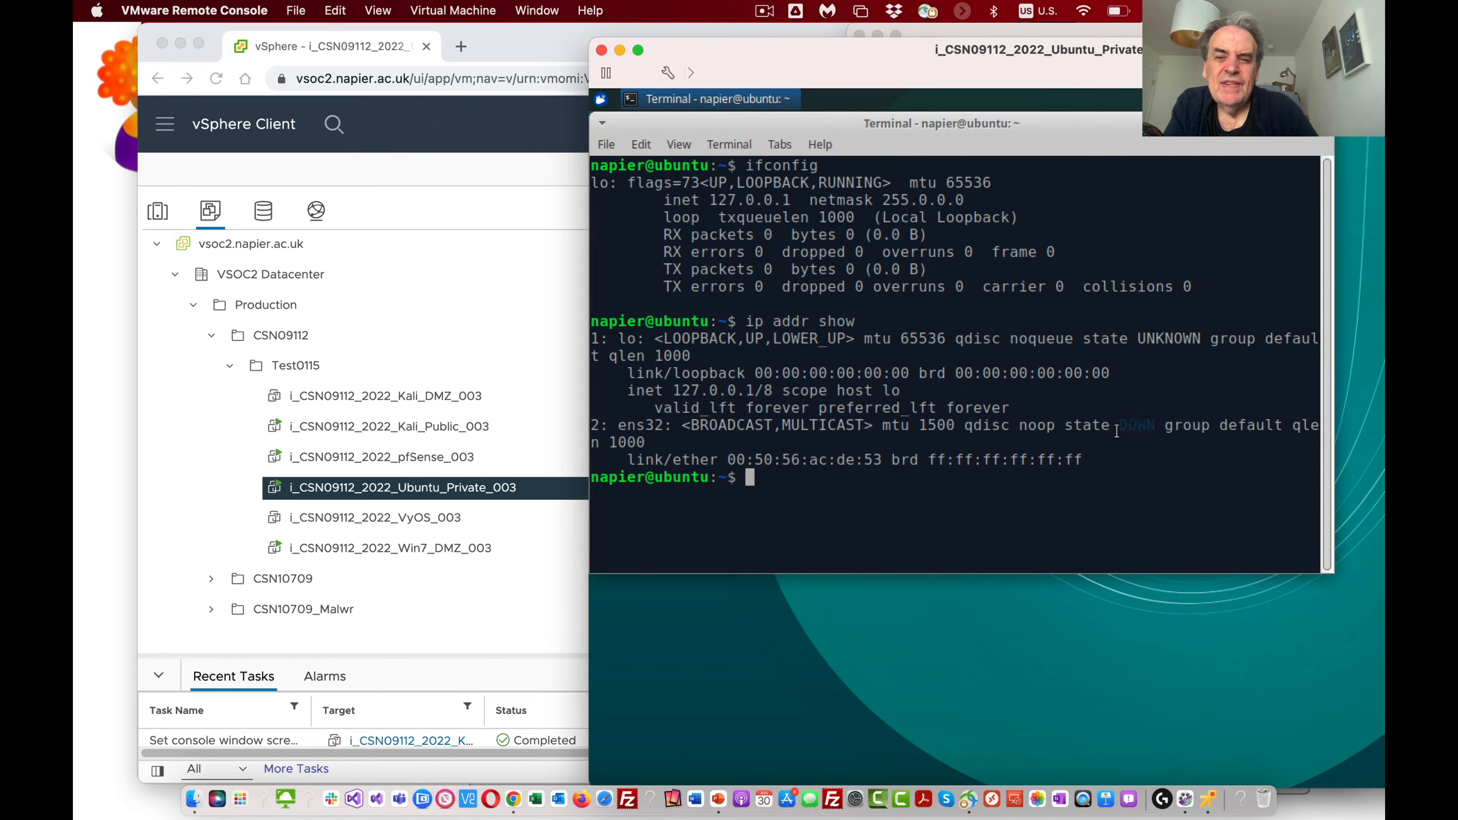
pyautogui.click(1114, 512)
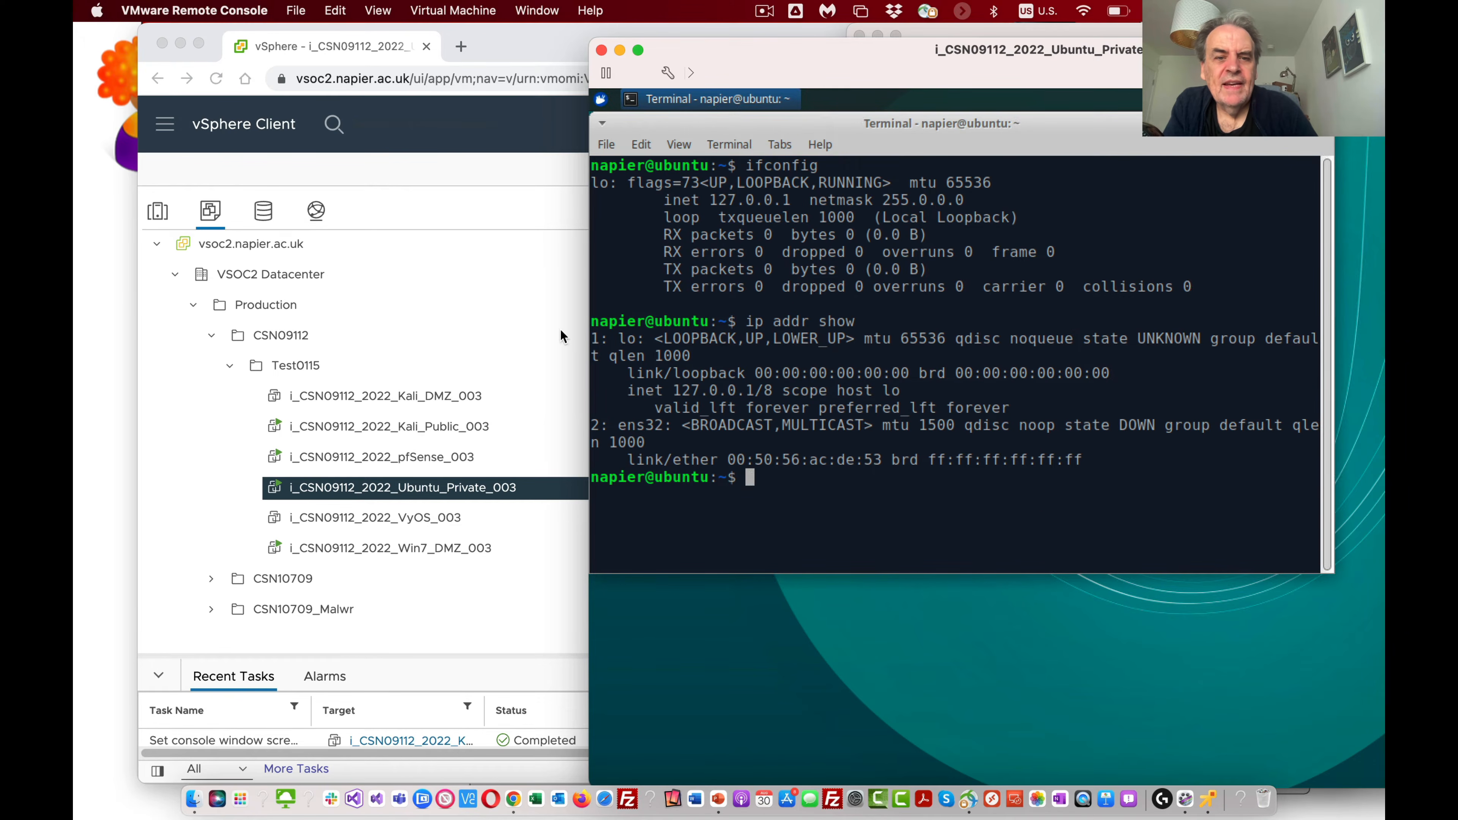
# Step: Bring the Ubuntu network interface up with sudo ip link set ens32 up, entering the account password for sudo
pyautogui.write('c')
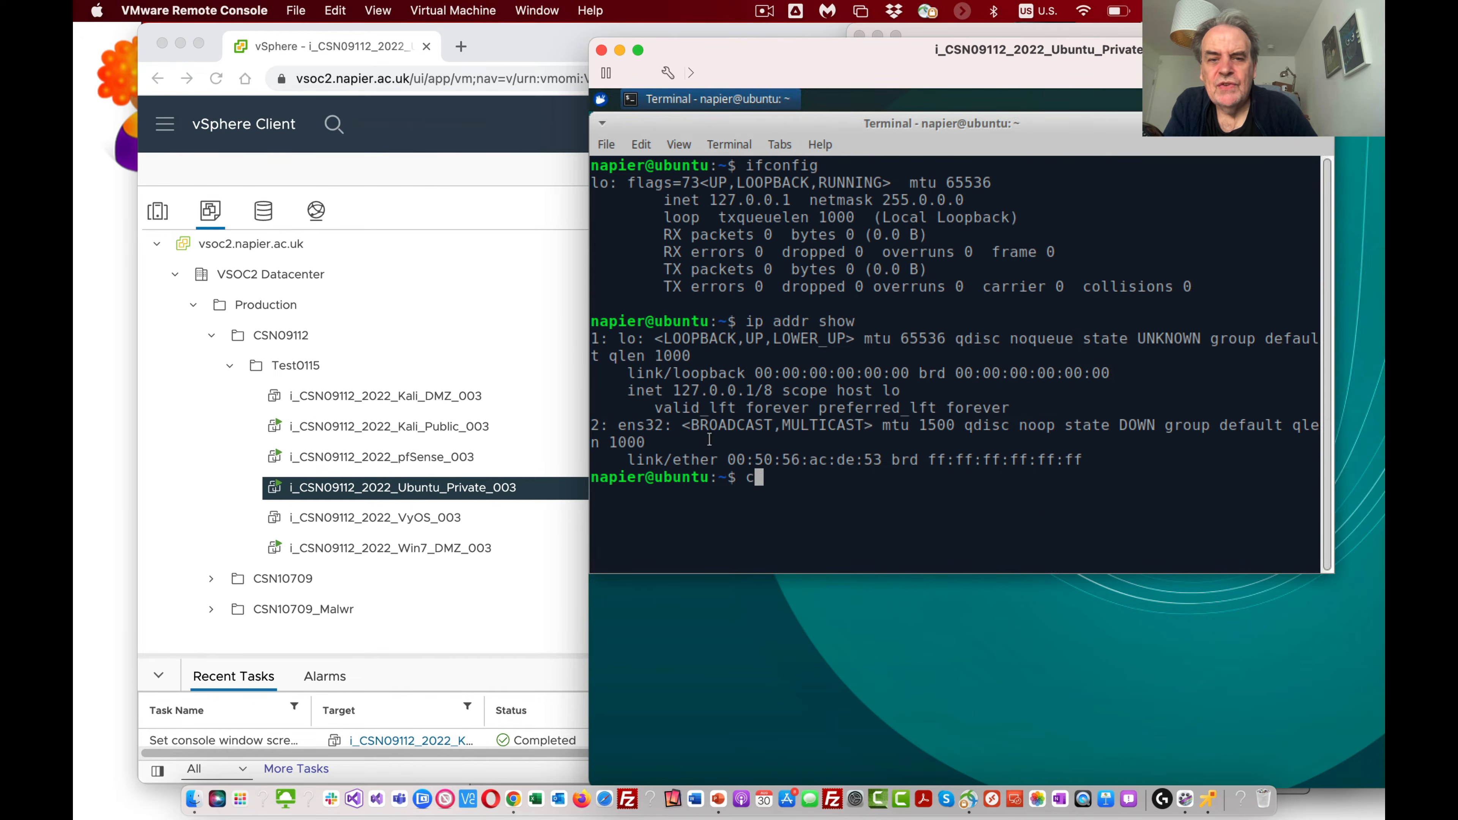
pyautogui.press('BackSpace')
pyautogui.write('sudo p')
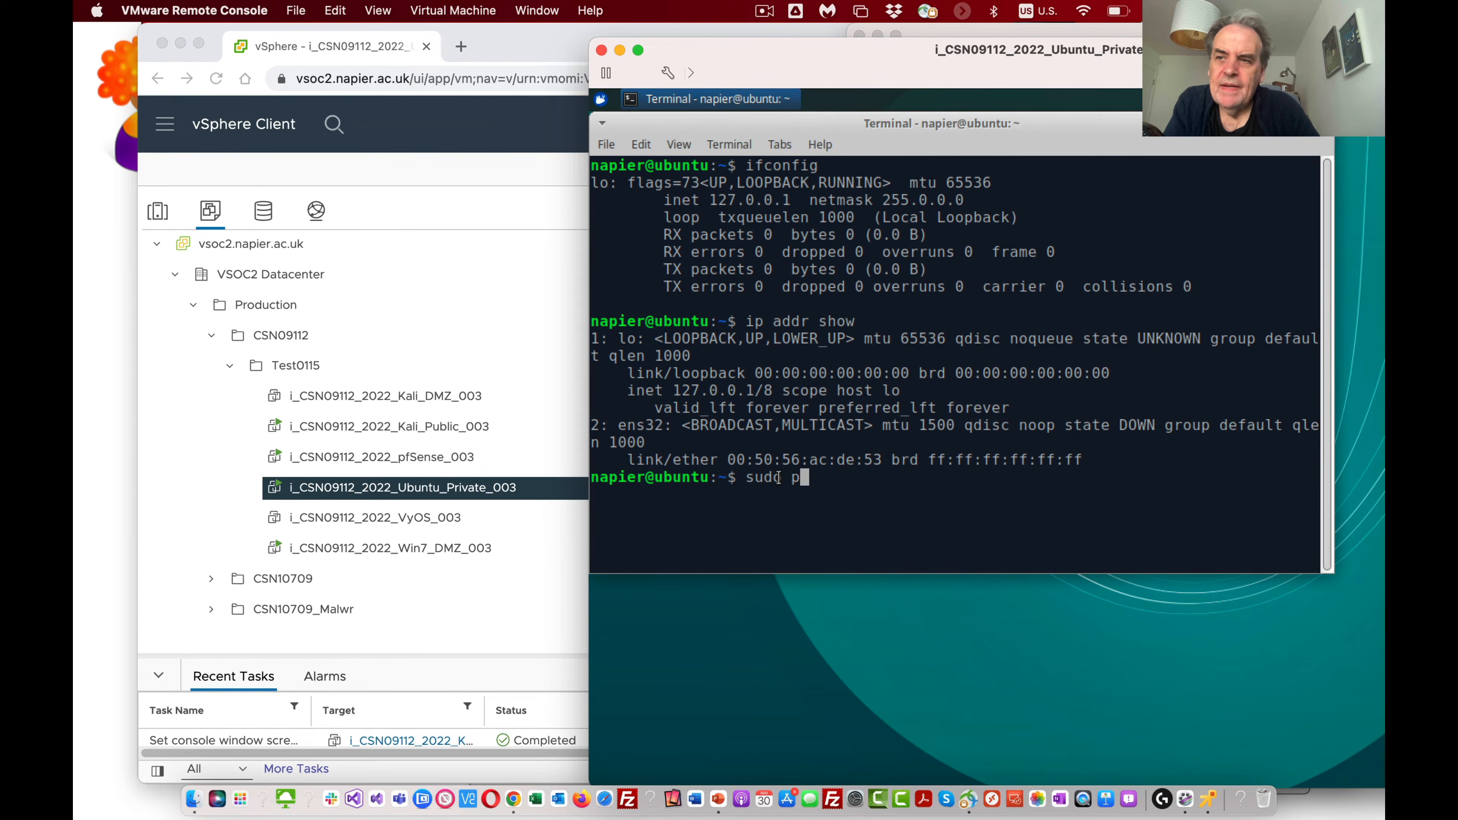
pyautogui.press('BackSpace')
pyautogui.write('ip ')
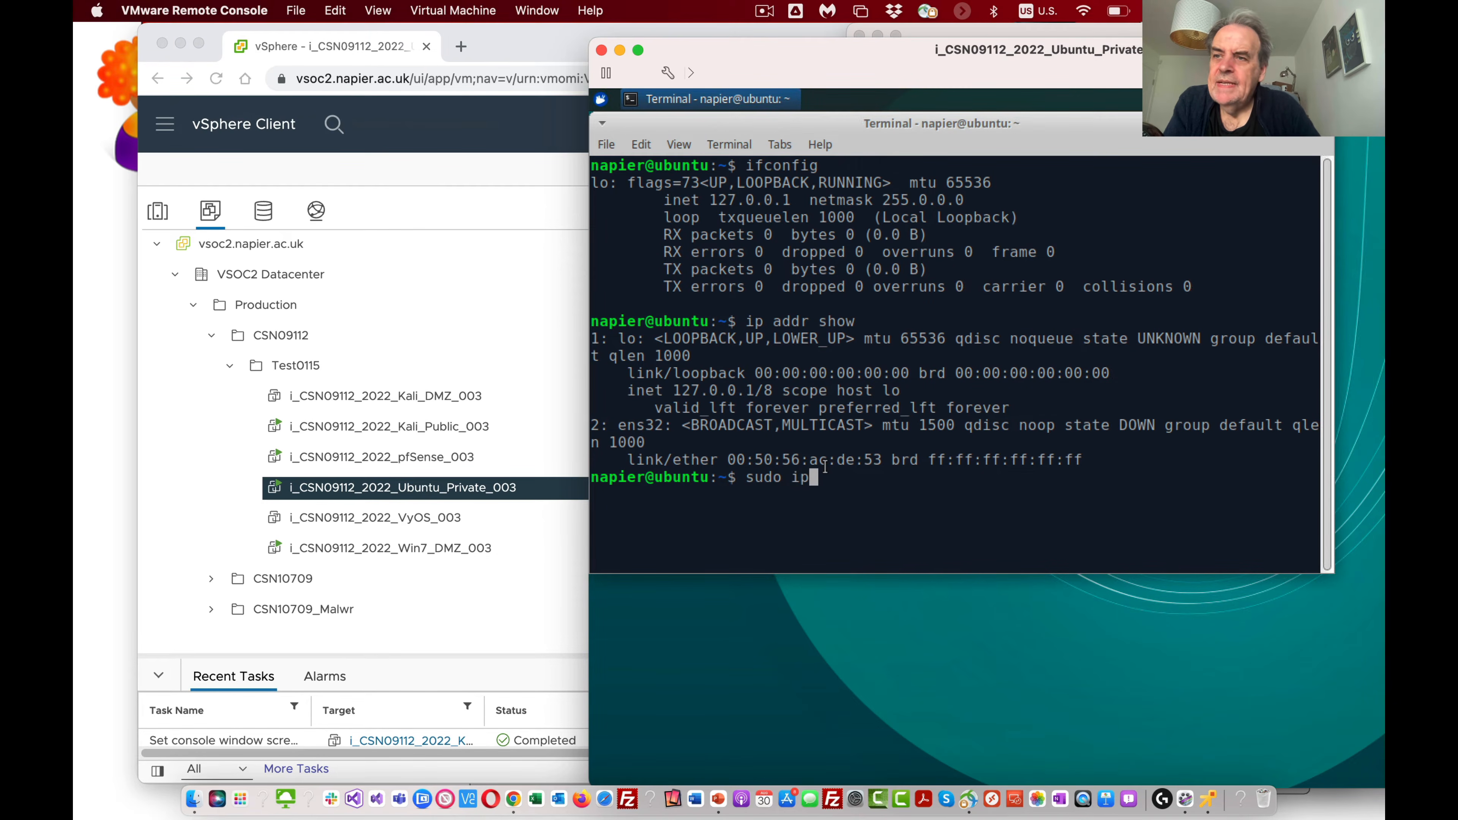
pyautogui.write('add')
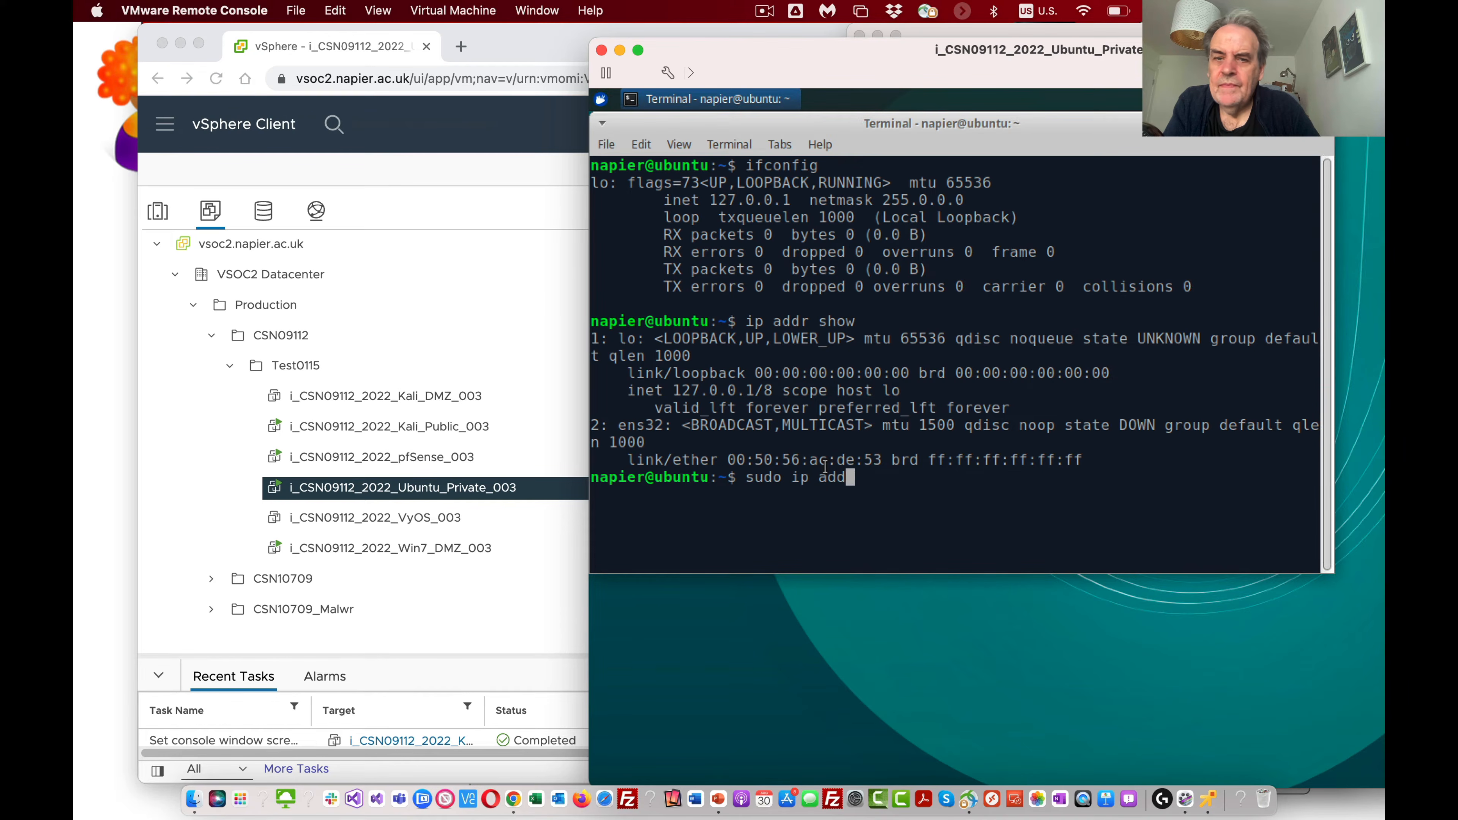
pyautogui.press('BackSpace')
pyautogui.press('BackSpace')
pyautogui.press('BackSpace')
pyautogui.write('link ')
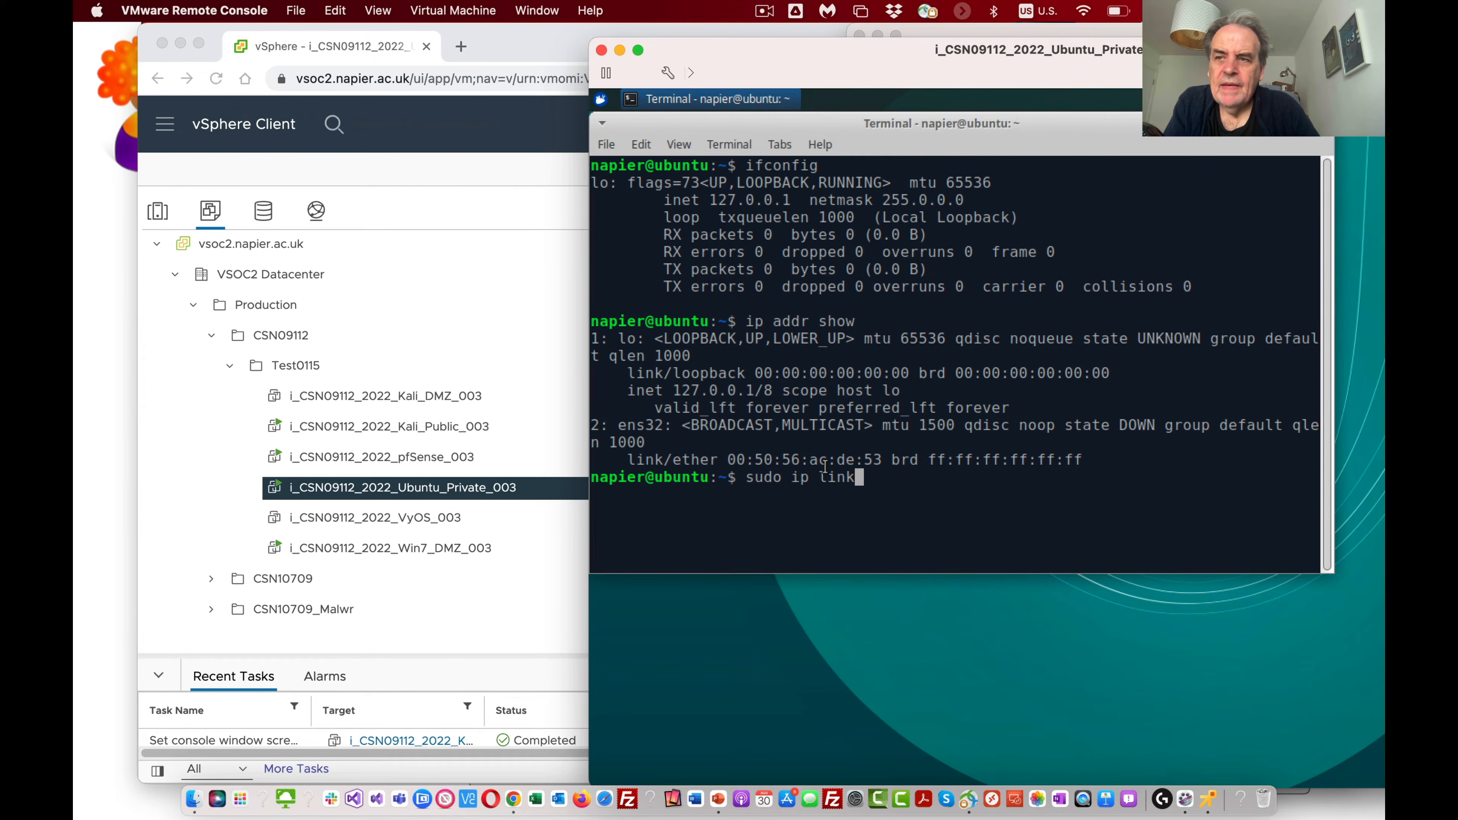
pyautogui.write('set en')
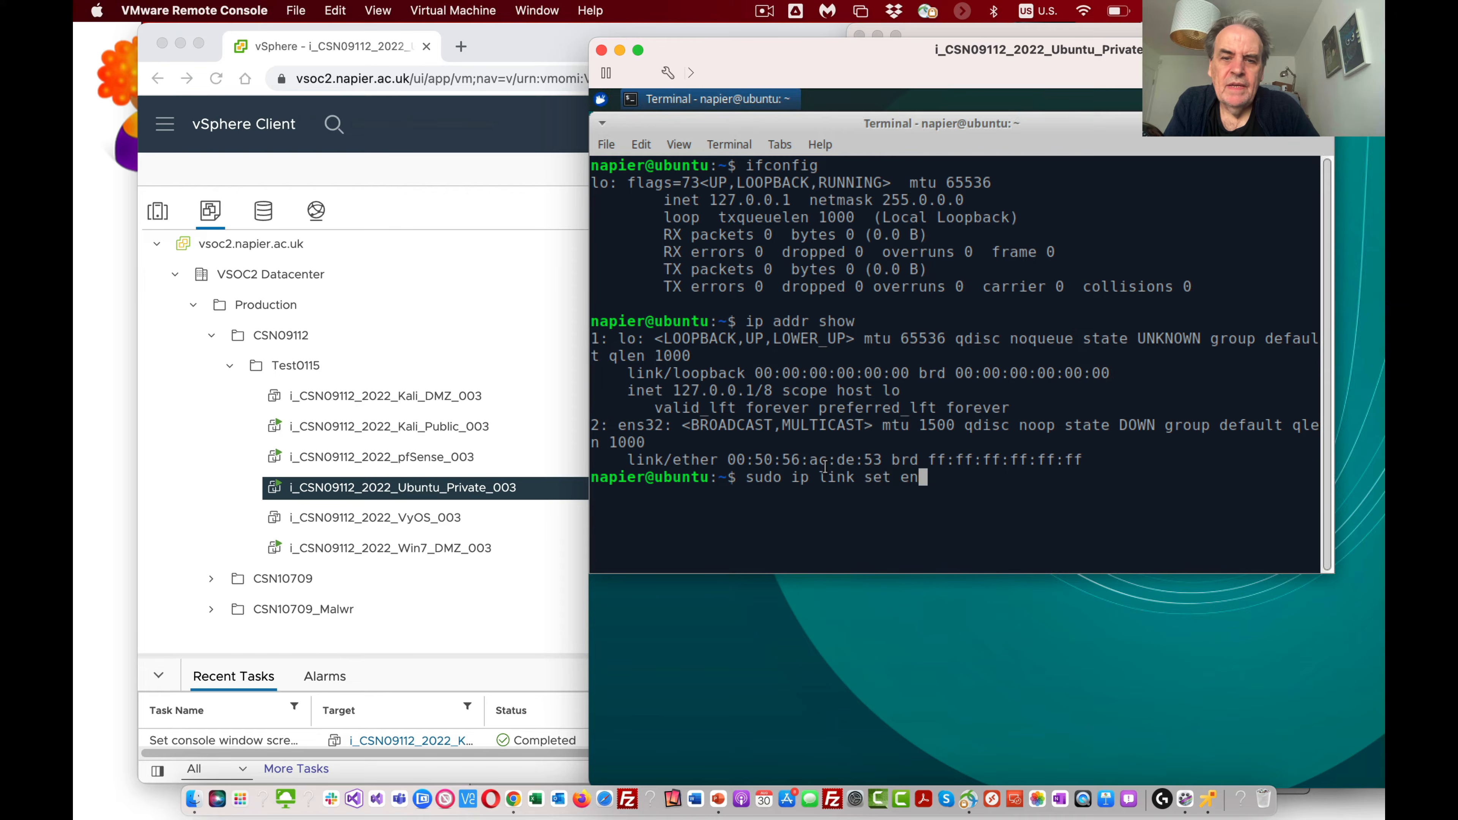
pyautogui.write('s32 up')
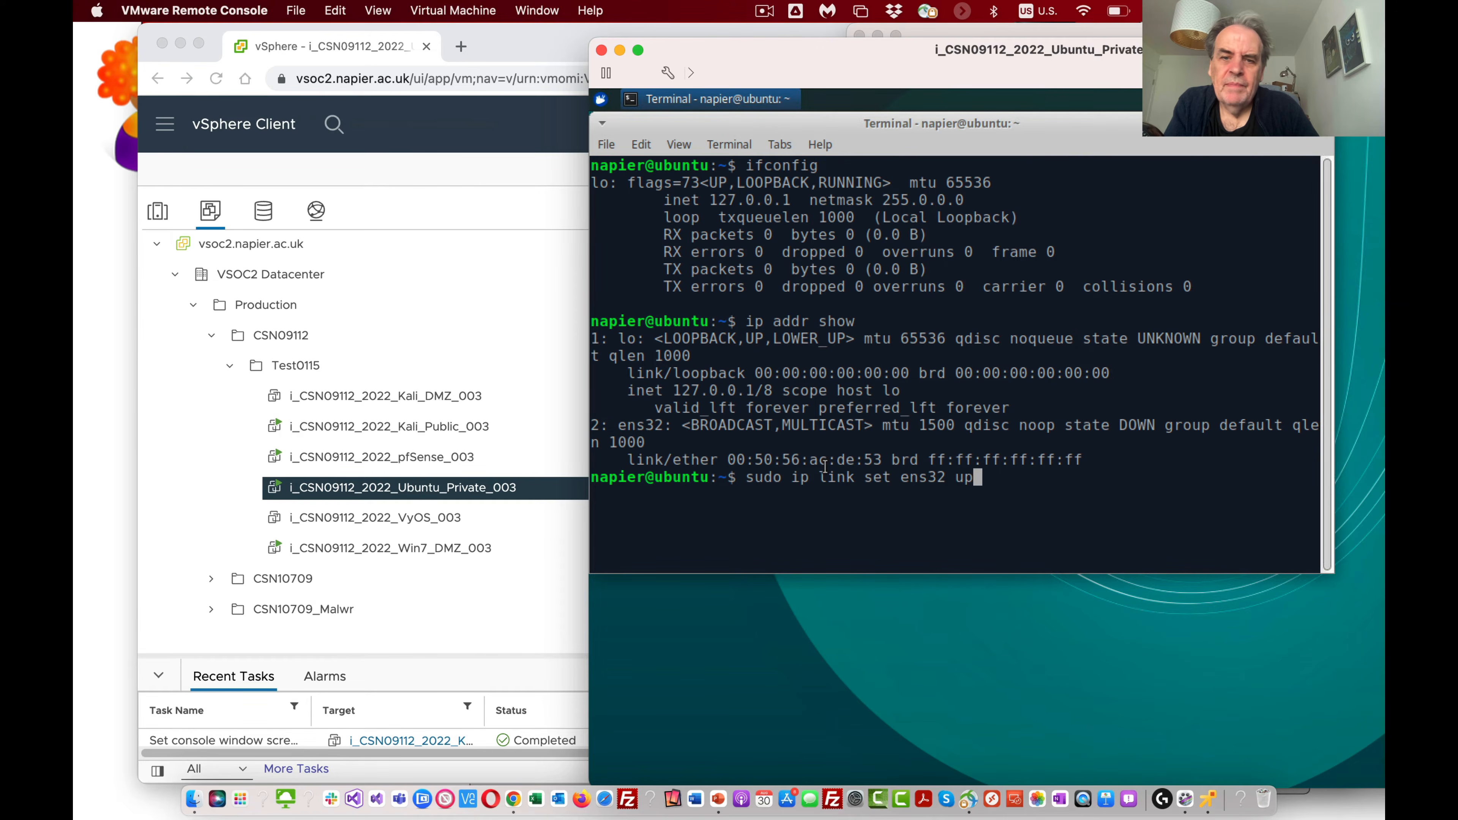
pyautogui.press('Return')
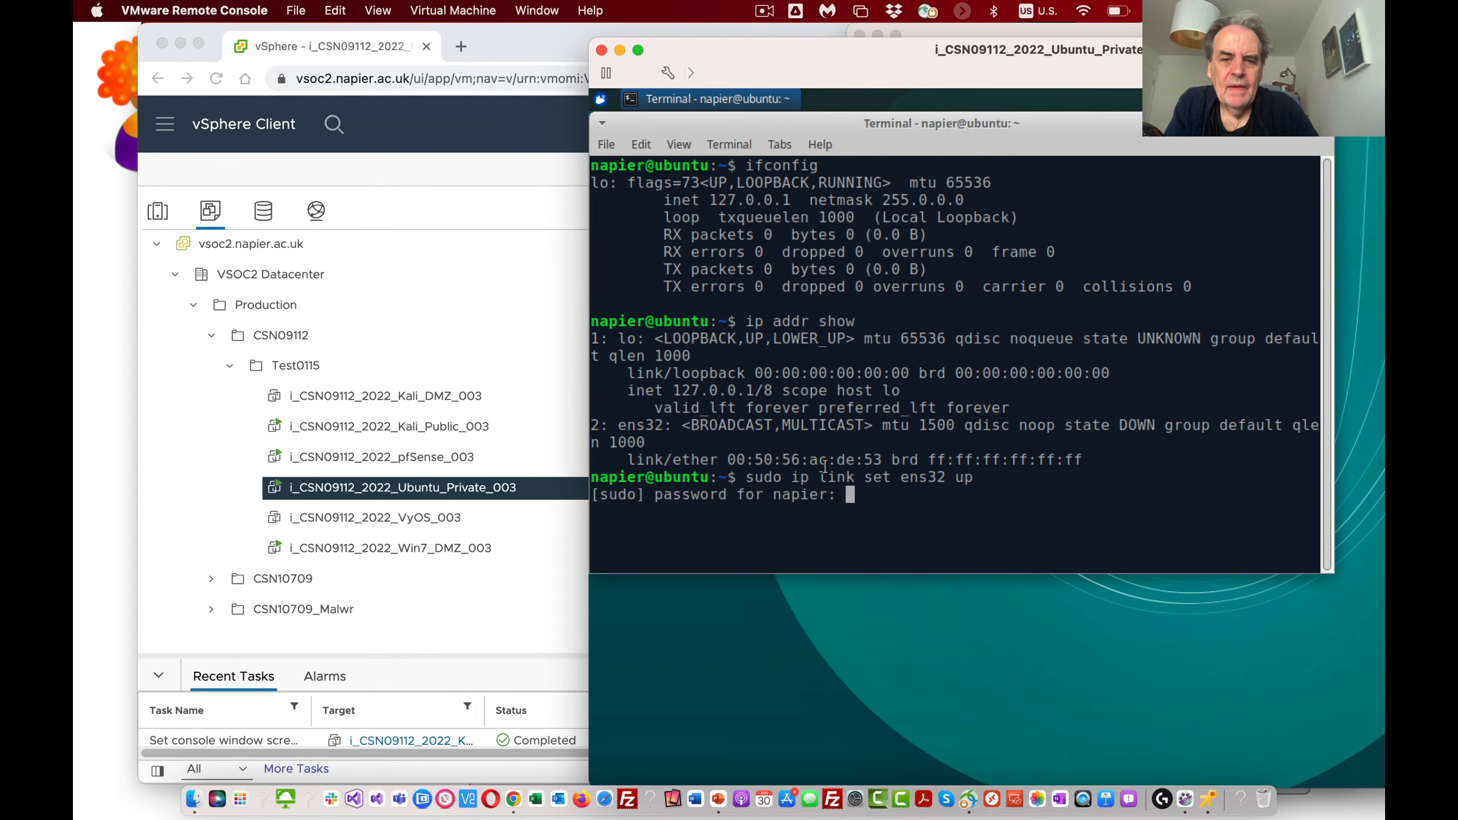
pyautogui.press('Return')
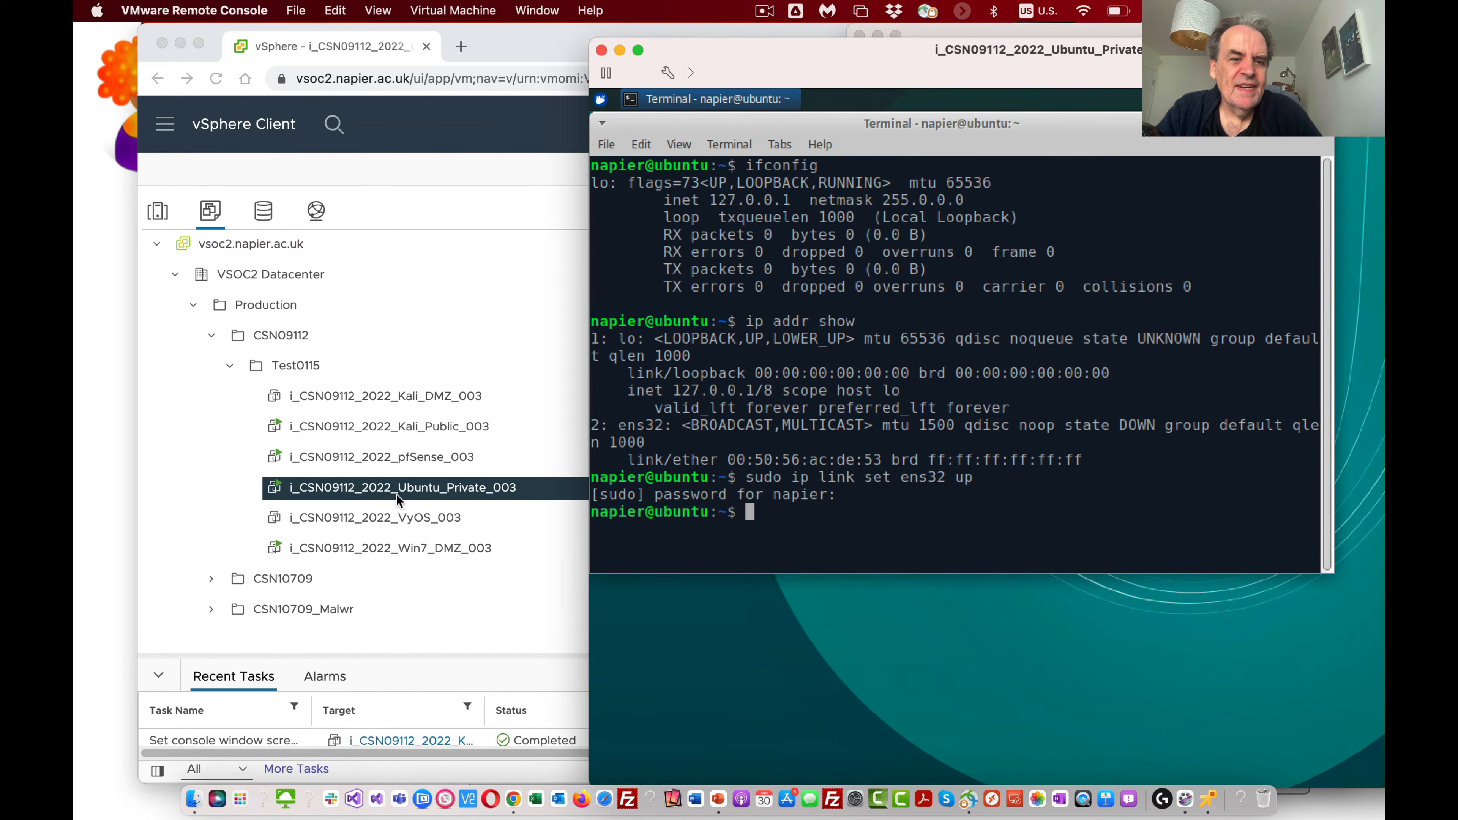
# Step: Launch the remote console for i_CSN09112_2022_Win7_DMZ_003 and move its window clear of the inventory tree
pyautogui.click(427, 549)
pyautogui.click(702, 424)
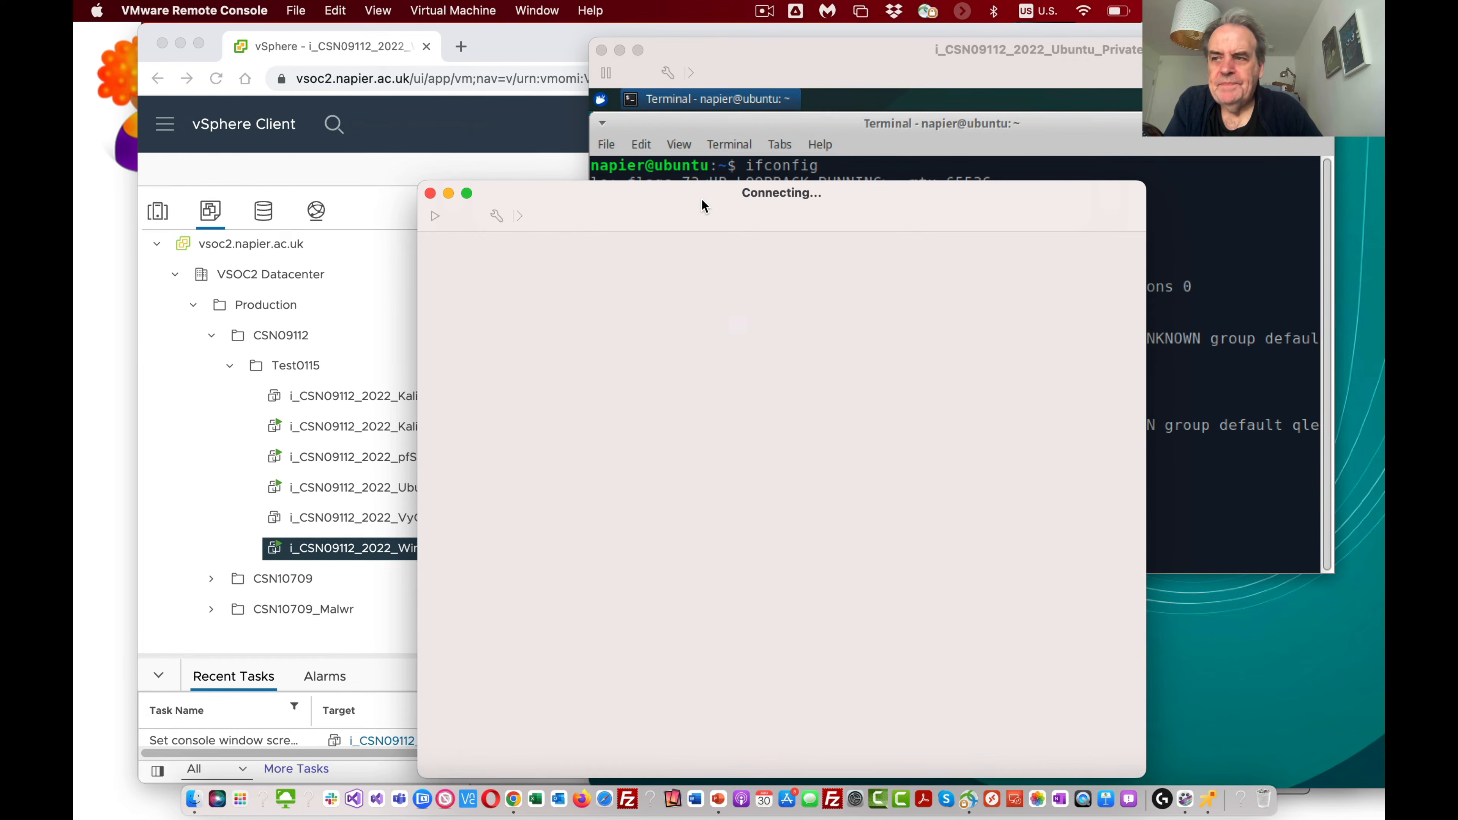
pyautogui.moveTo(701, 198); pyautogui.dragTo(794, 184)
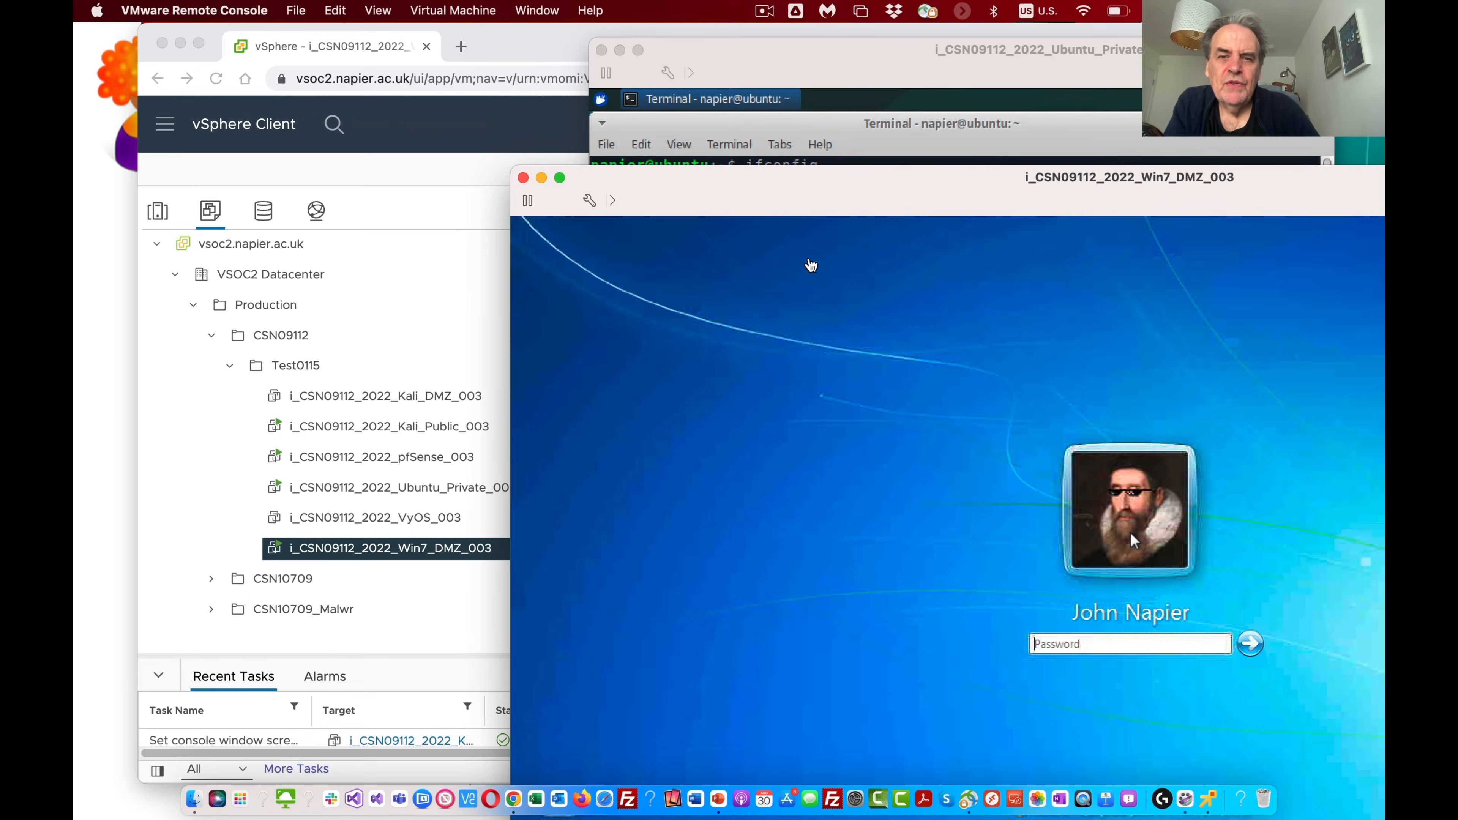
# Step: Log in to the Windows 7 virtual machine with the account password and dismiss the Windows Activation notice
pyautogui.click(1064, 639)
pyautogui.write('••••••••')
pyautogui.press('Return')
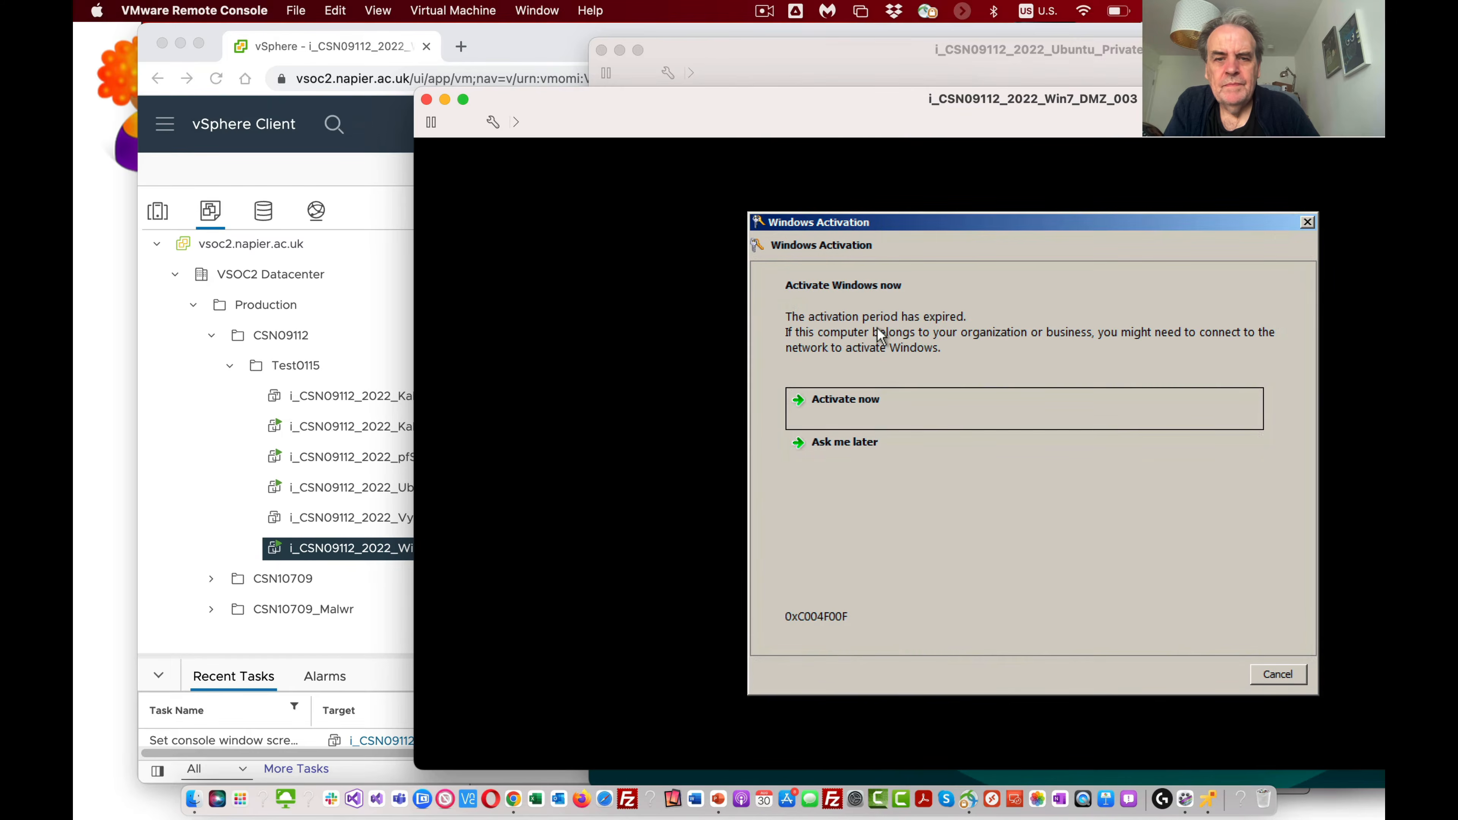
pyautogui.click(858, 444)
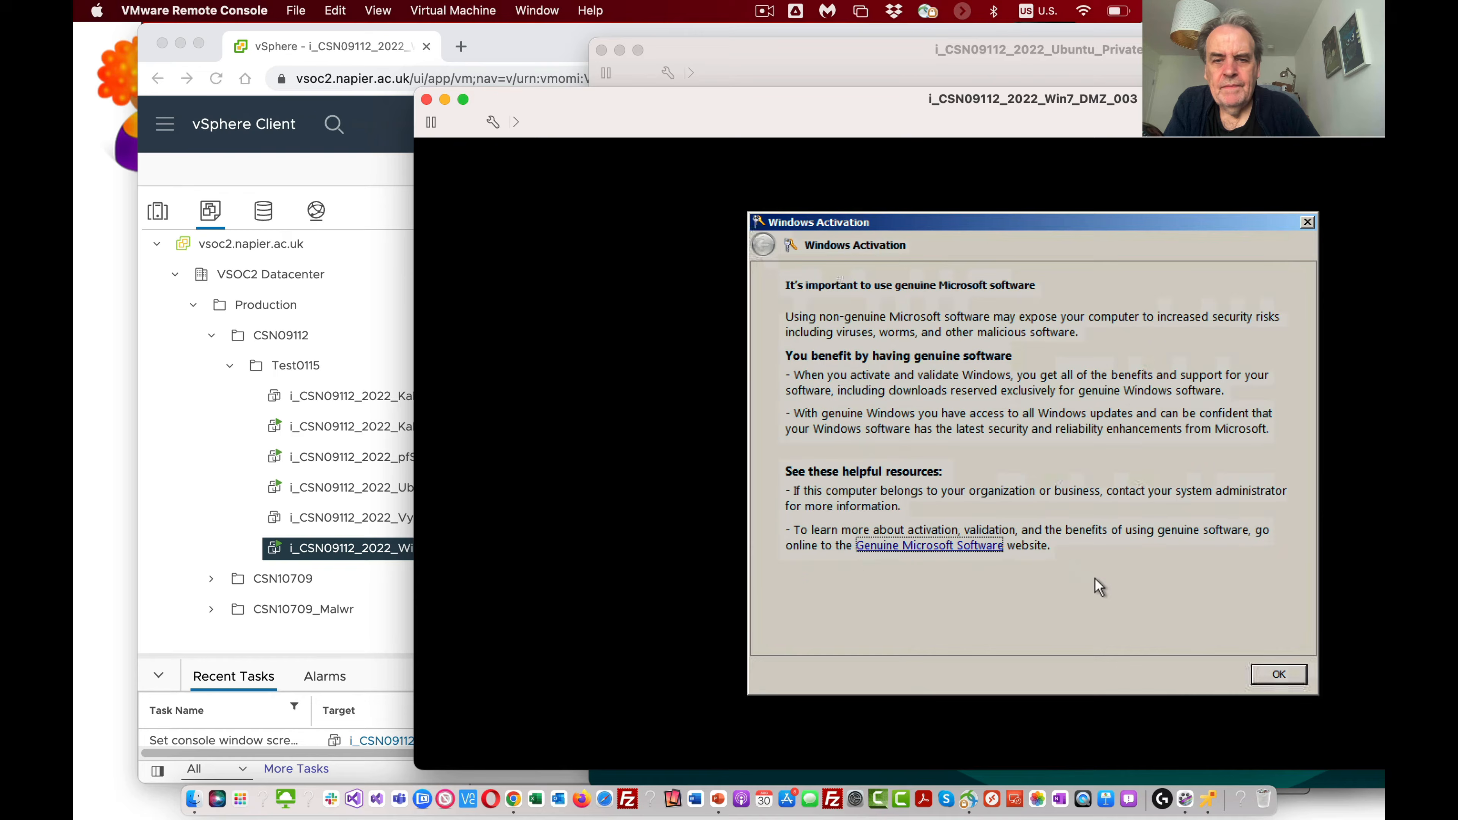
pyautogui.click(1294, 677)
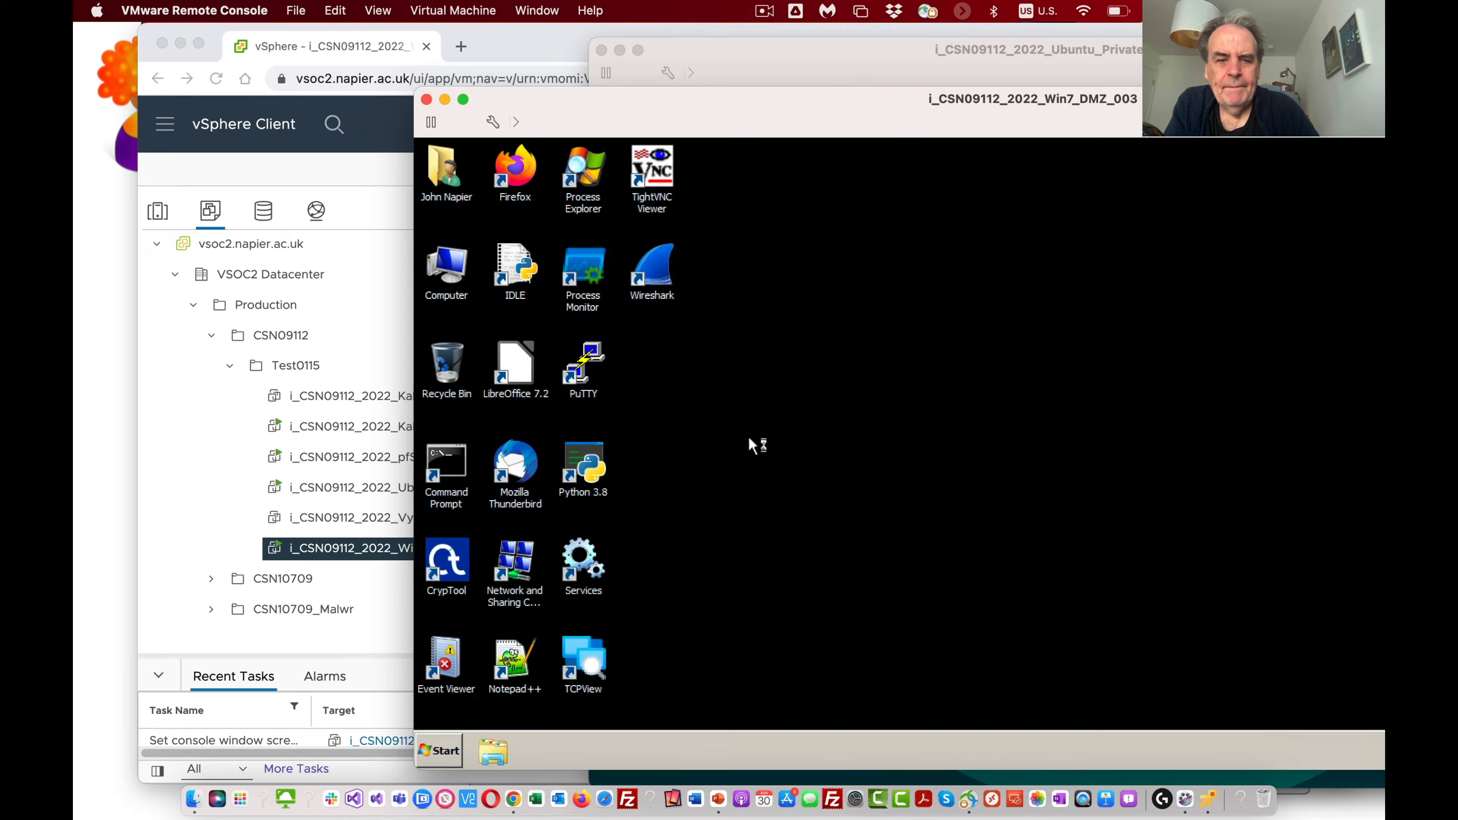
# Step: Open a Command Prompt in the Windows 7 virtual machine and run ipconfig to examine its network settings
pyautogui.click(440, 764)
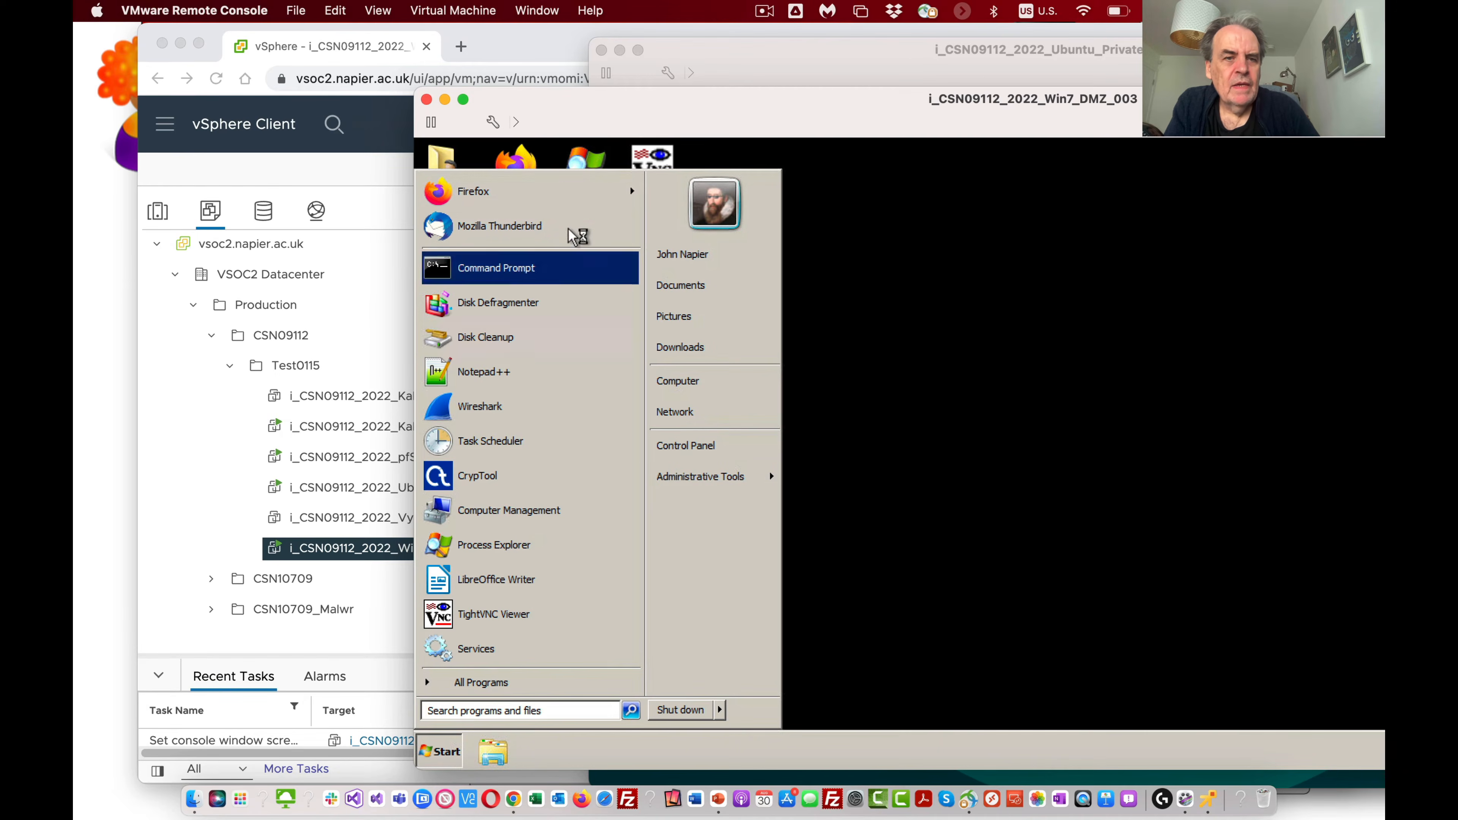
pyautogui.click(534, 270)
pyautogui.write('i')
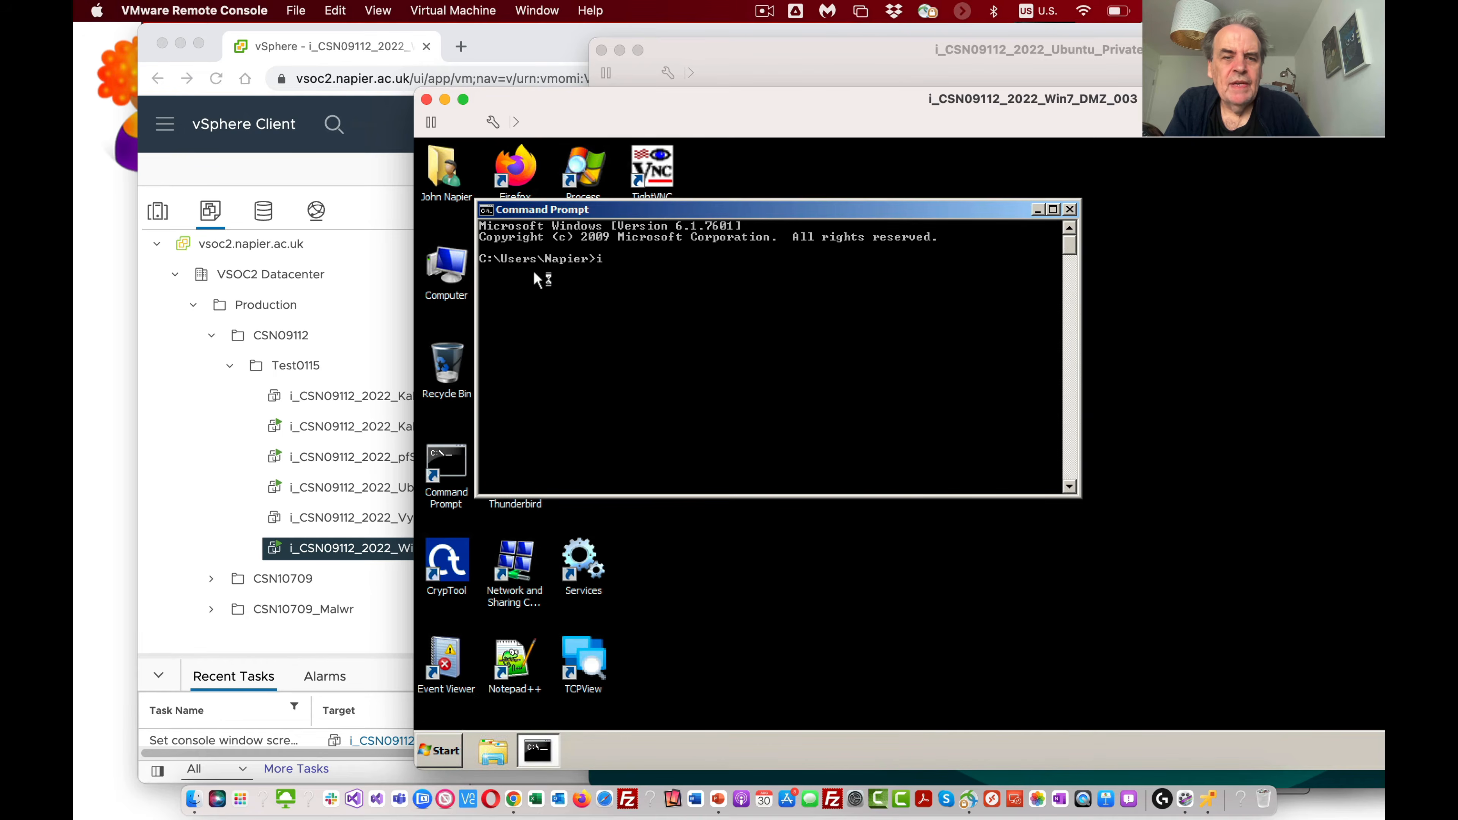
pyautogui.write('pconfig')
pyautogui.press('Return')
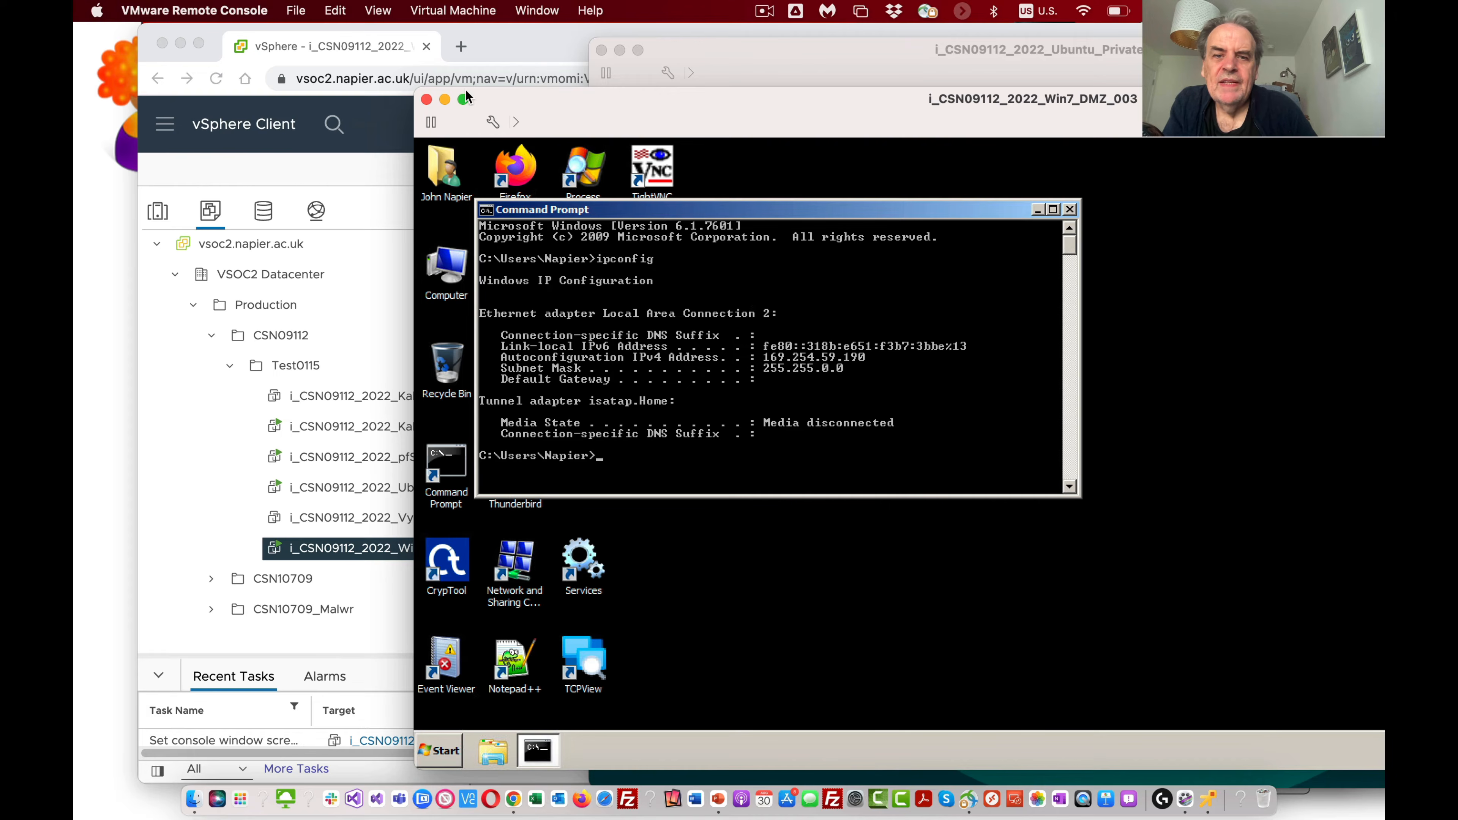
# Step: Move the Windows 7 console window out of the way and launch the remote console for i_CSN09112_2022_pfSense_003
pyautogui.moveTo(694, 98); pyautogui.dragTo(974, 359)
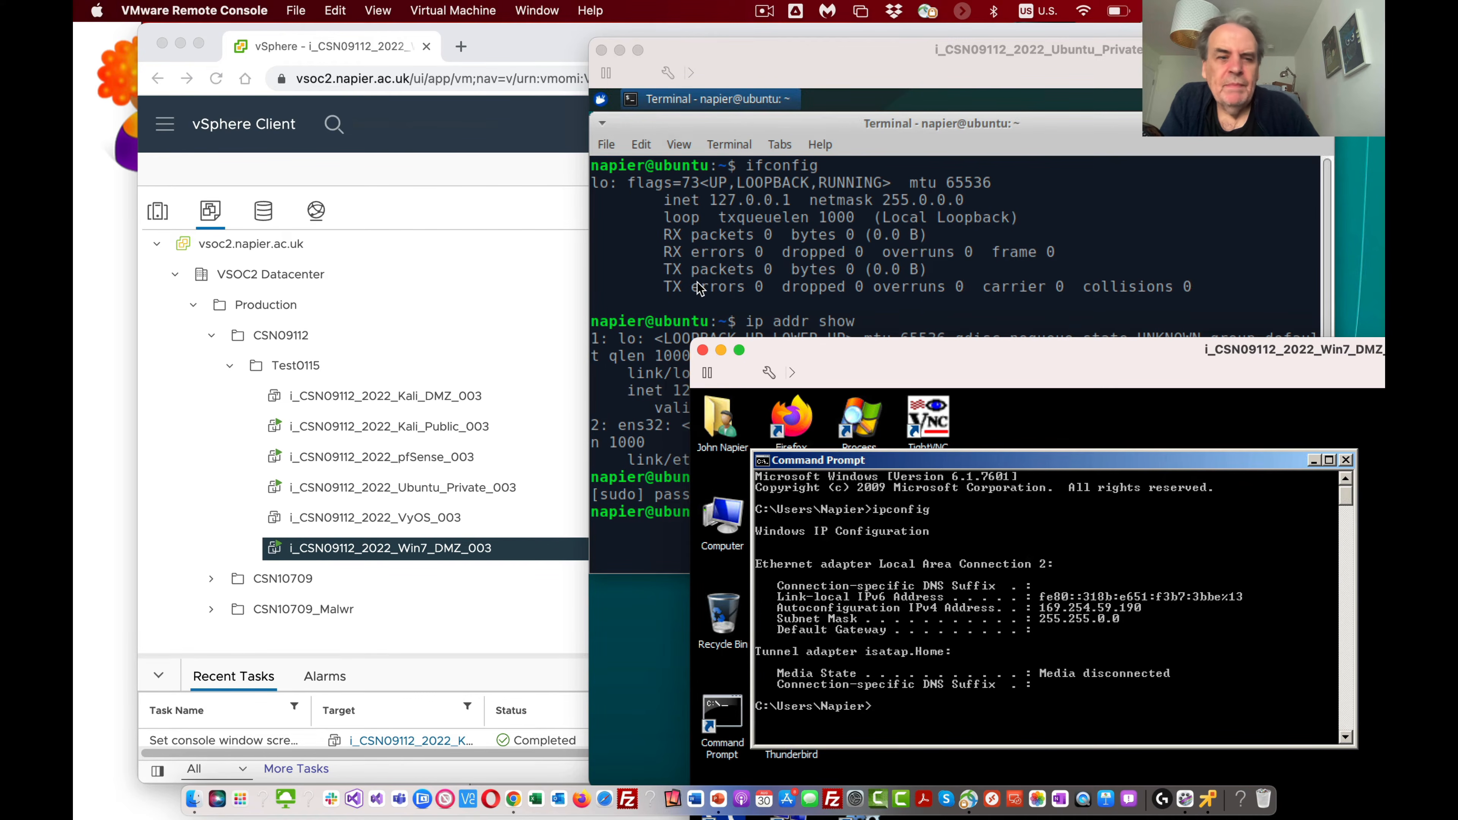
pyautogui.click(413, 456)
pyautogui.click(419, 457)
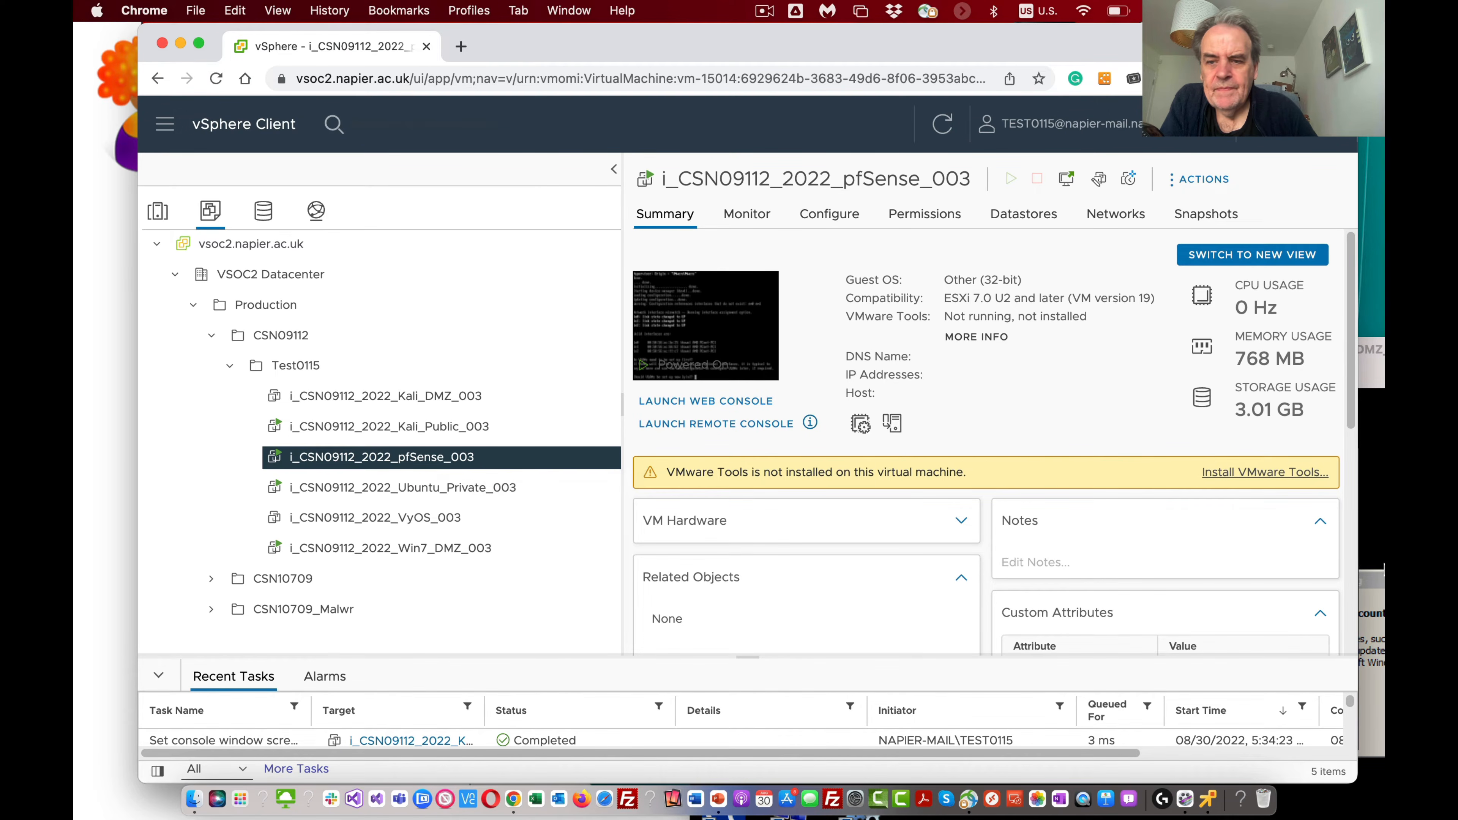
pyautogui.click(1379, 587)
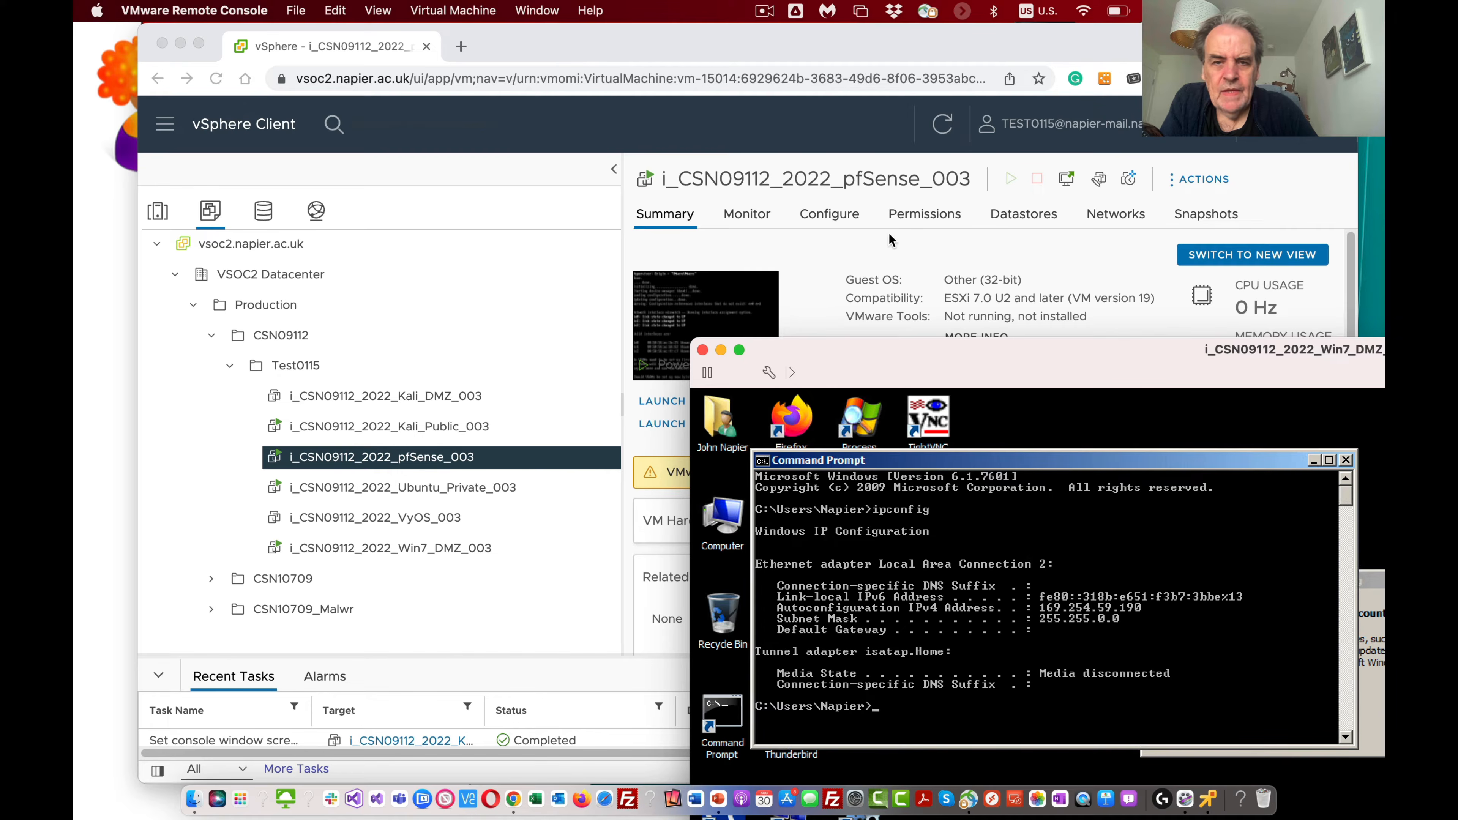
pyautogui.click(866, 248)
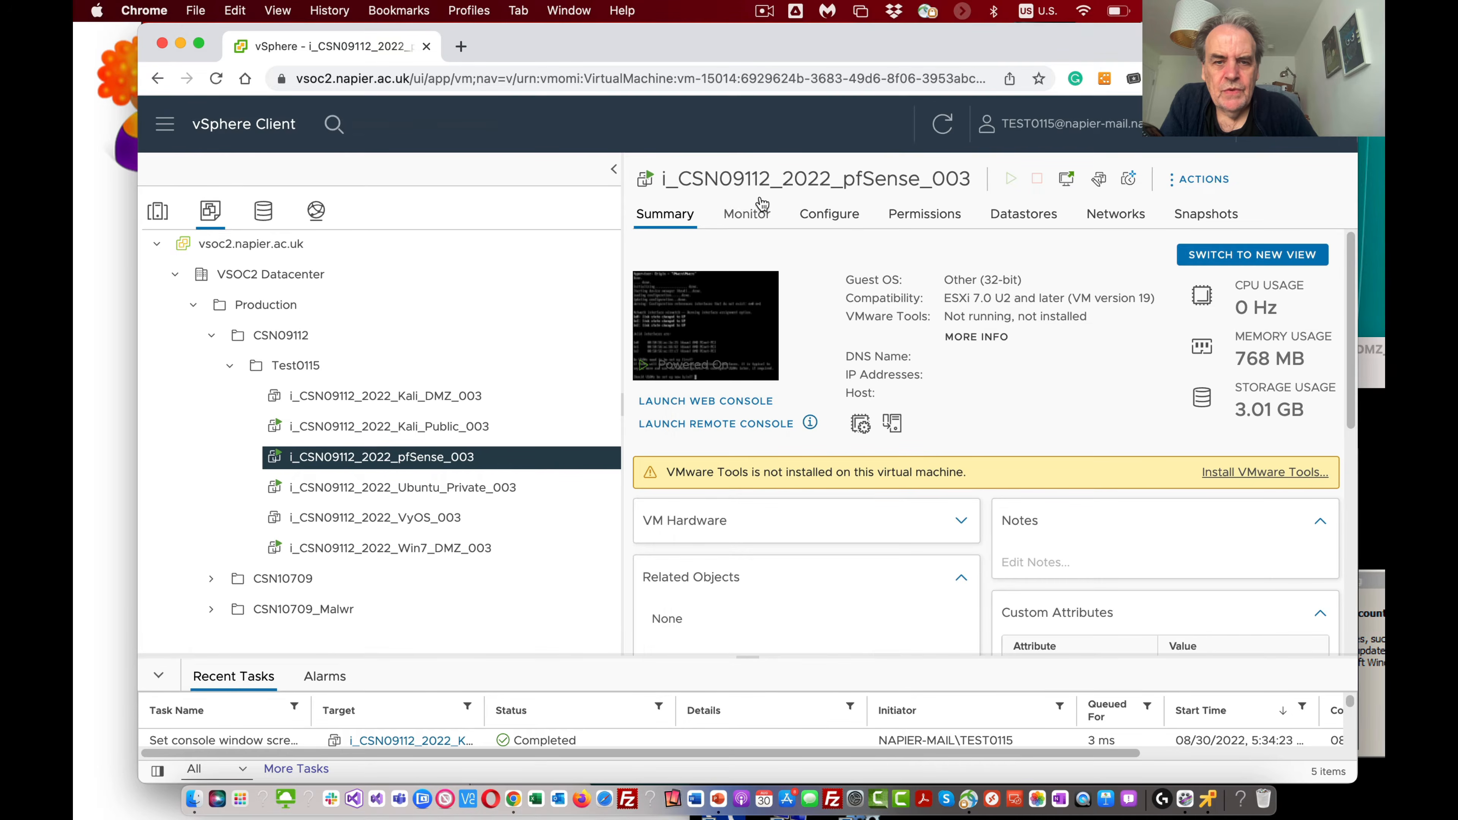
pyautogui.click(736, 424)
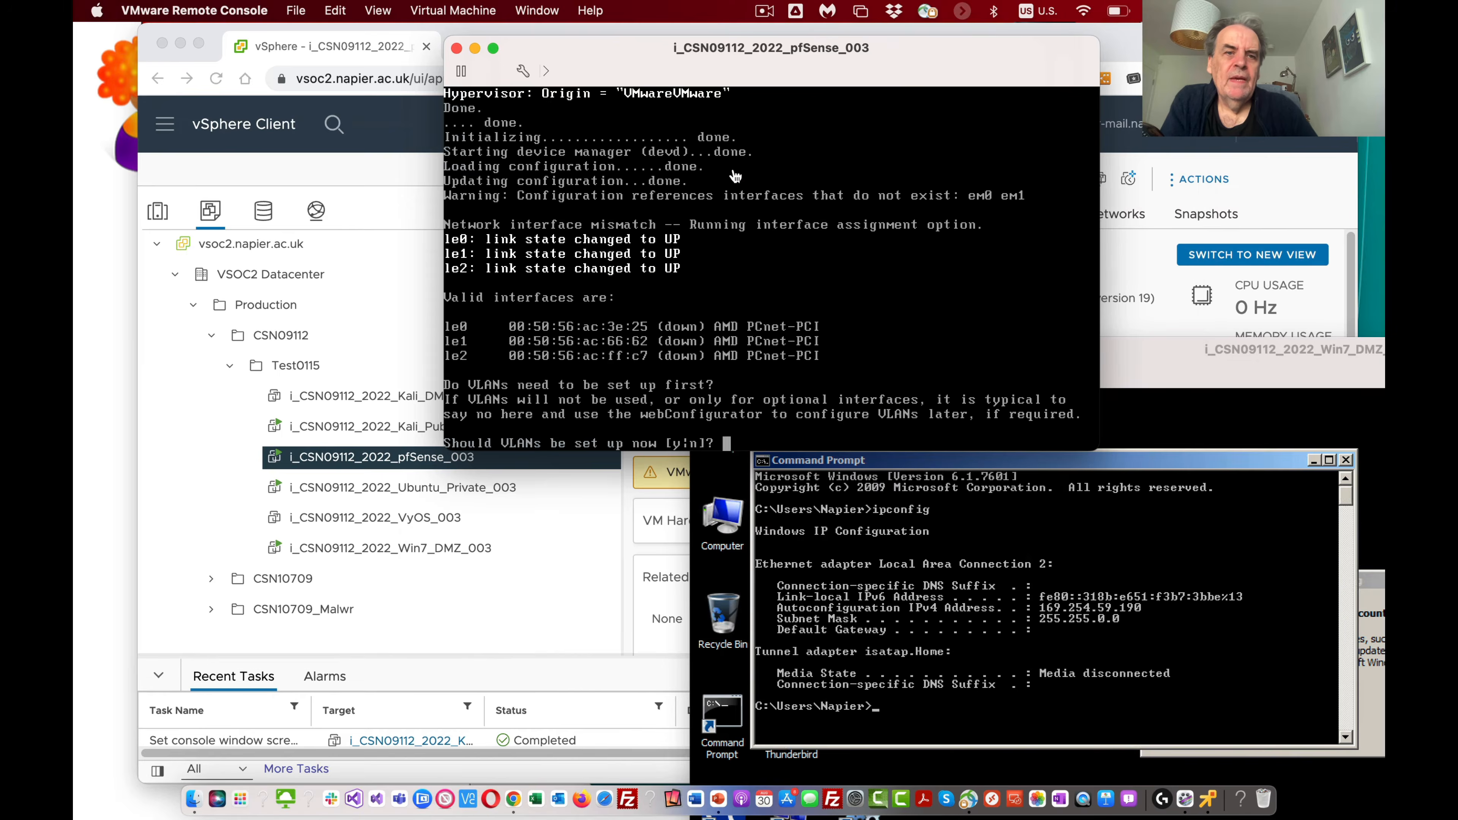
# Step: In the pfSense console, decline VLAN setup and assign le0 as the WAN interface
pyautogui.click(777, 361)
pyautogui.write('n')
pyautogui.press('Return')
pyautogui.write('le0')
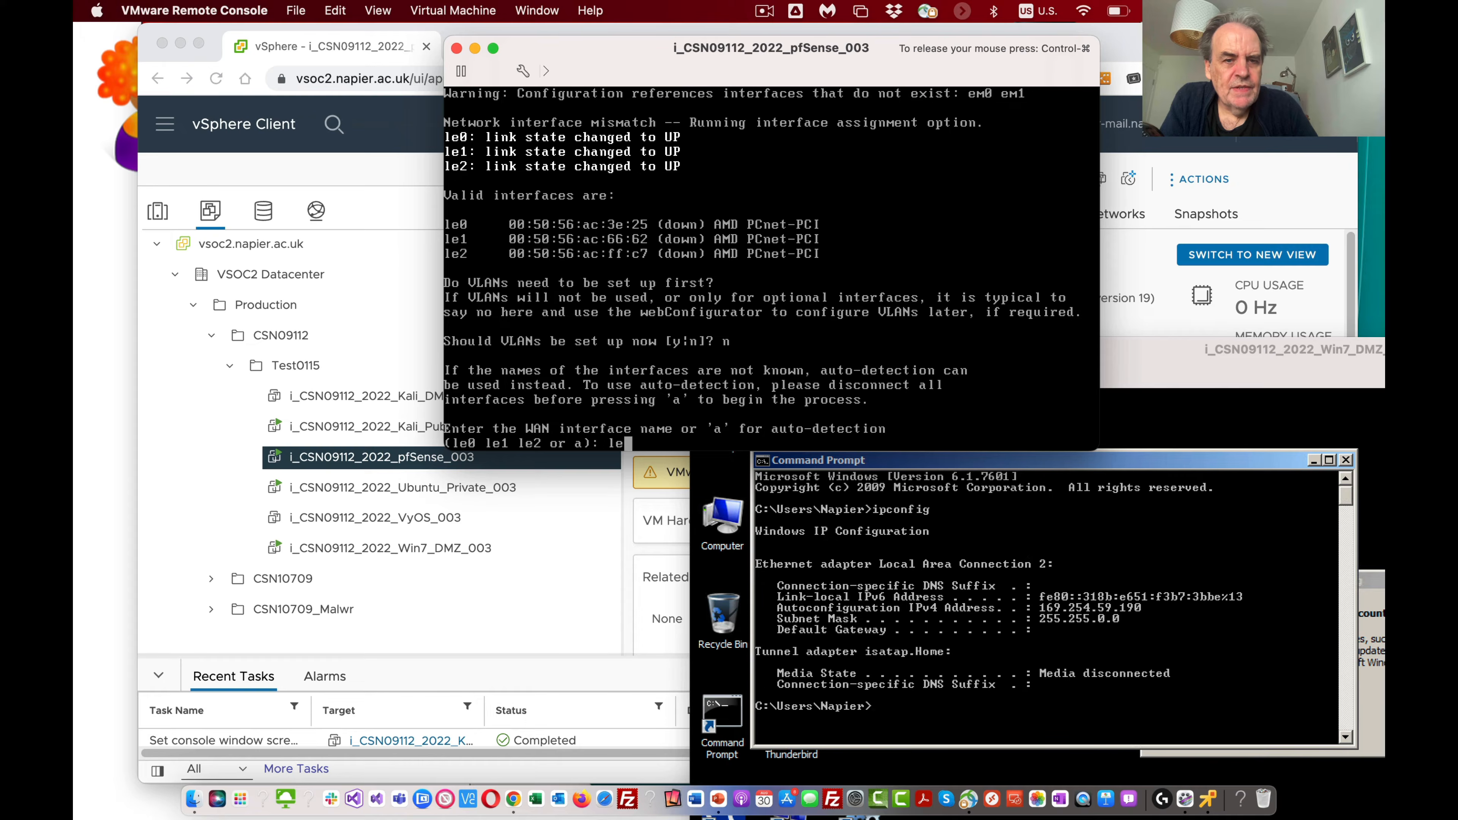
pyautogui.press('Return')
# Step: Assign le1 as the LAN interface and le2 as the Optional 1 interface, and agree to proceed with the assignments
pyautogui.write('le')
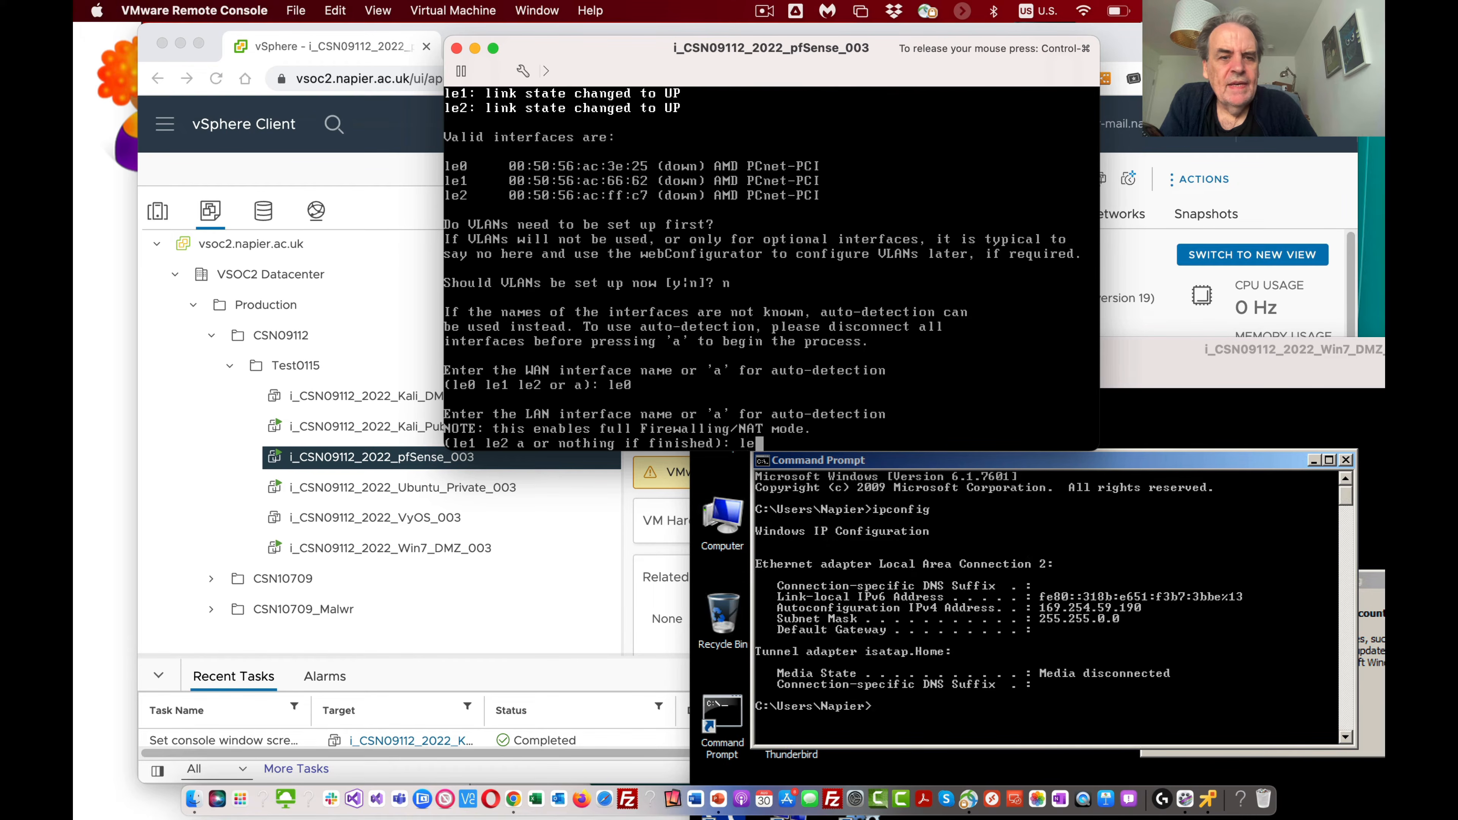
pyautogui.write('1')
pyautogui.press('Return')
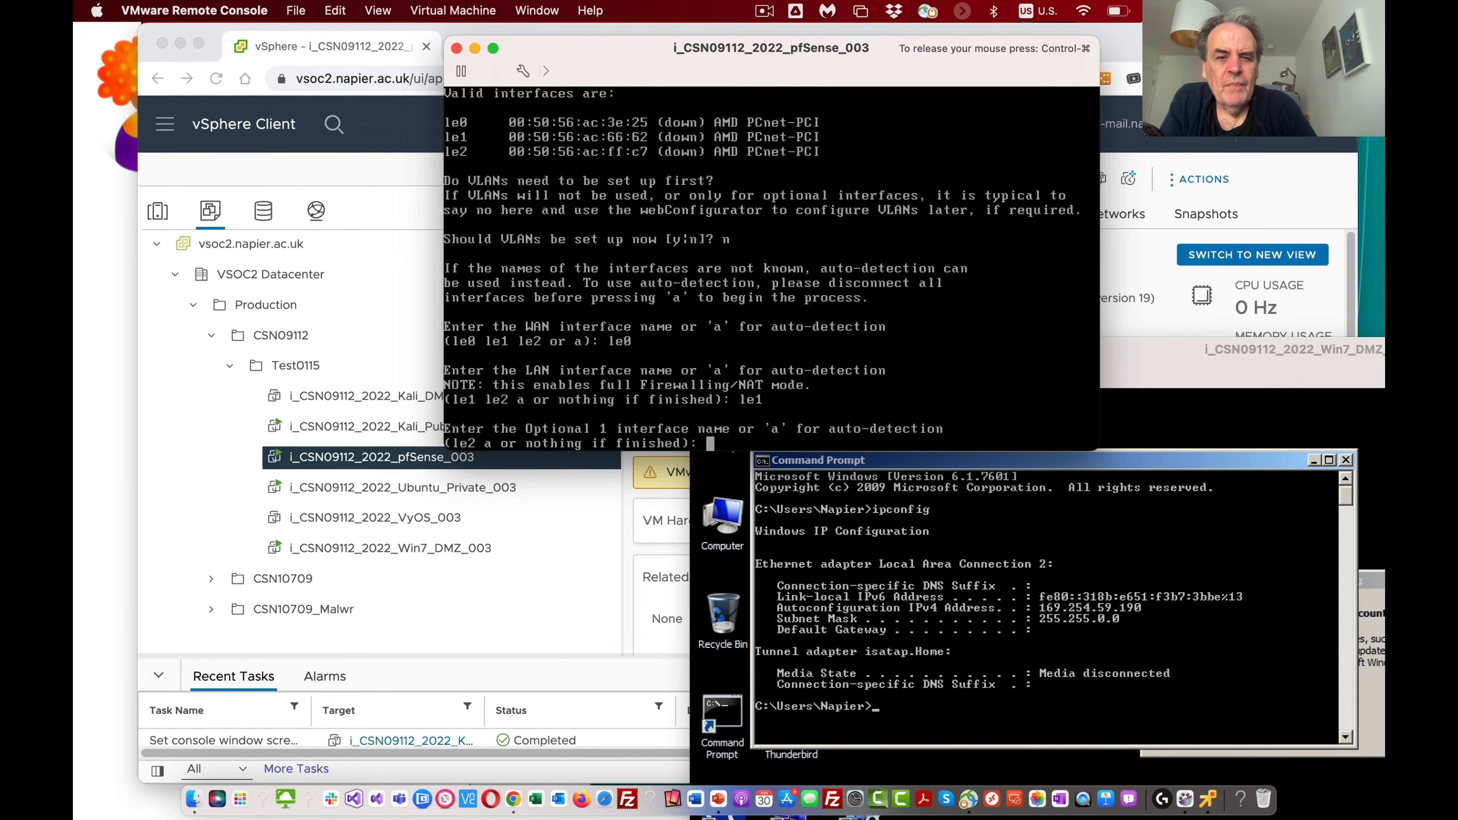
pyautogui.write('le2')
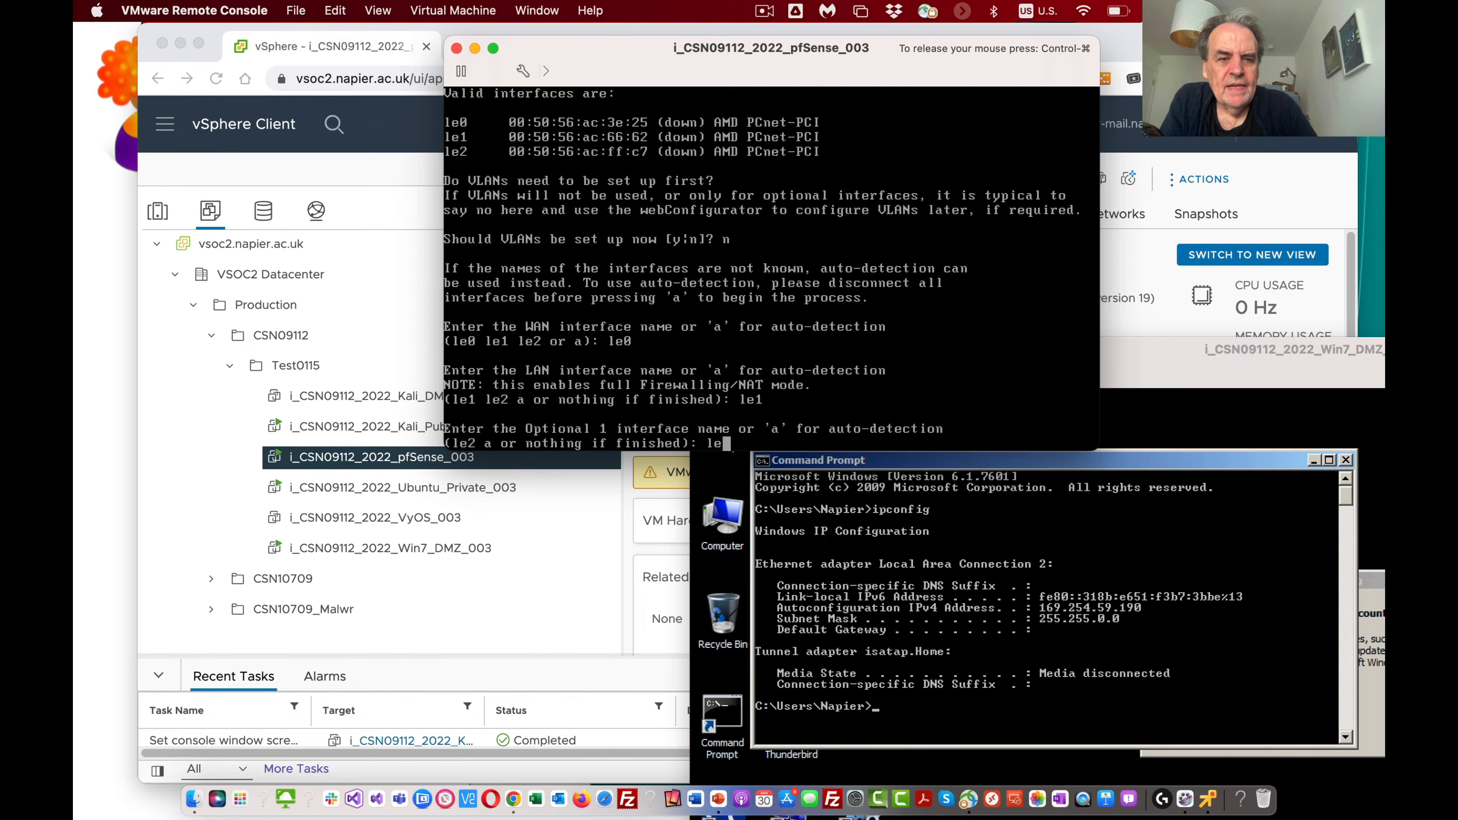
pyautogui.press('Return')
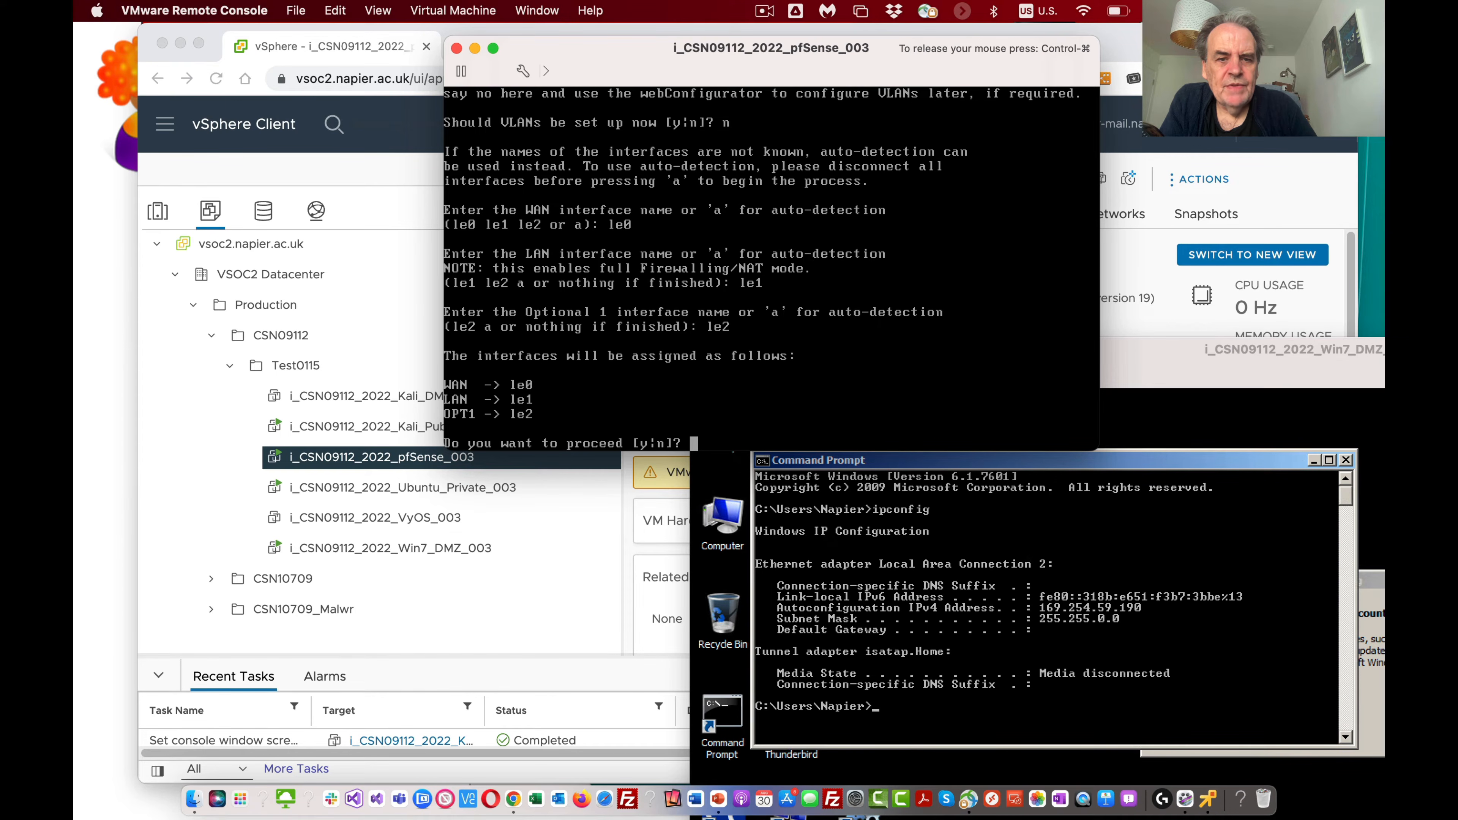
pyautogui.write('y')
pyautogui.press('Return')
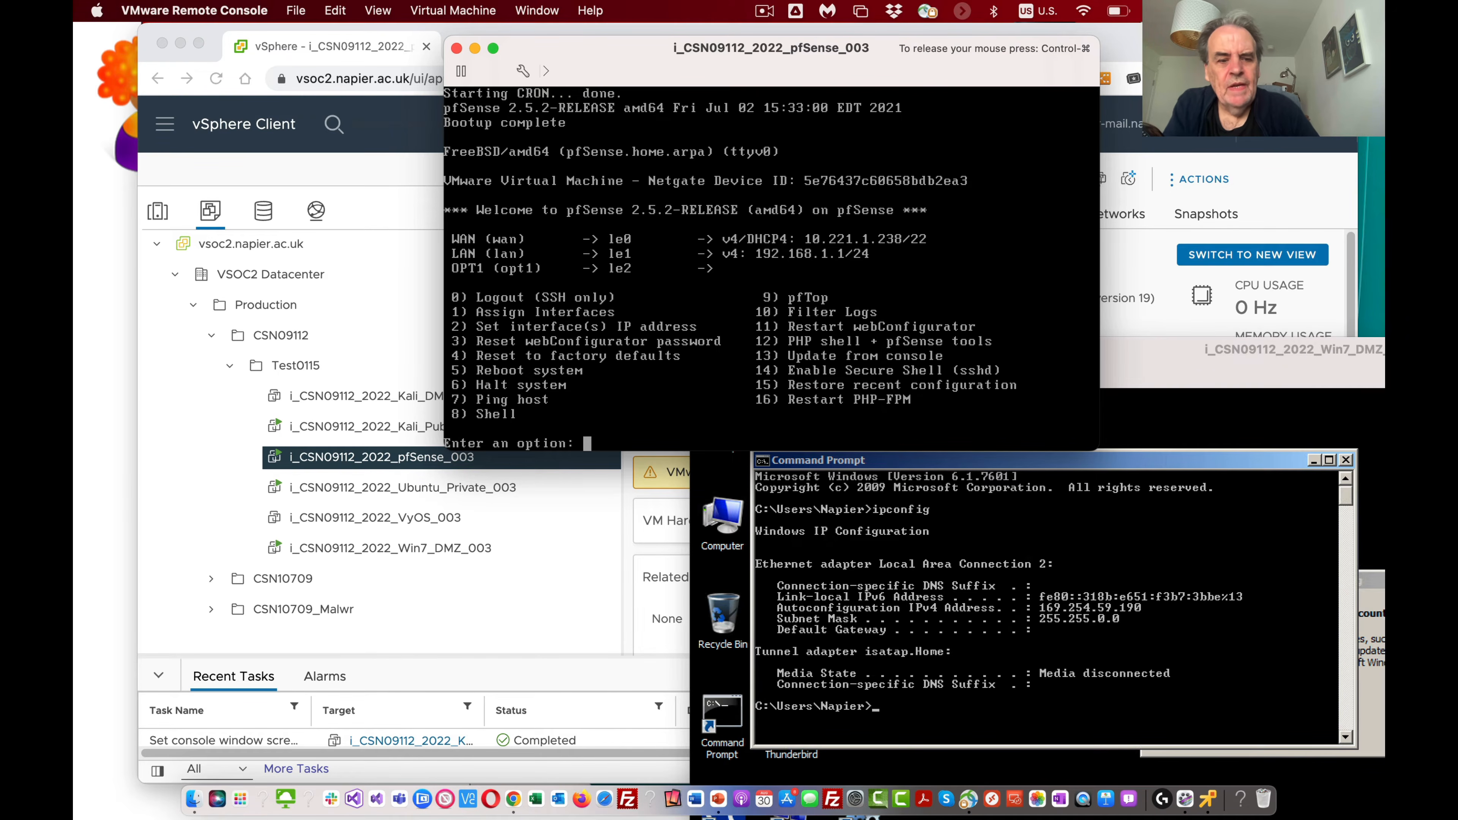
# Step: Set the pfSense LAN interface's IPv4 address to 10.10.10.254 with a subnet bit count of 24
pyautogui.write('2')
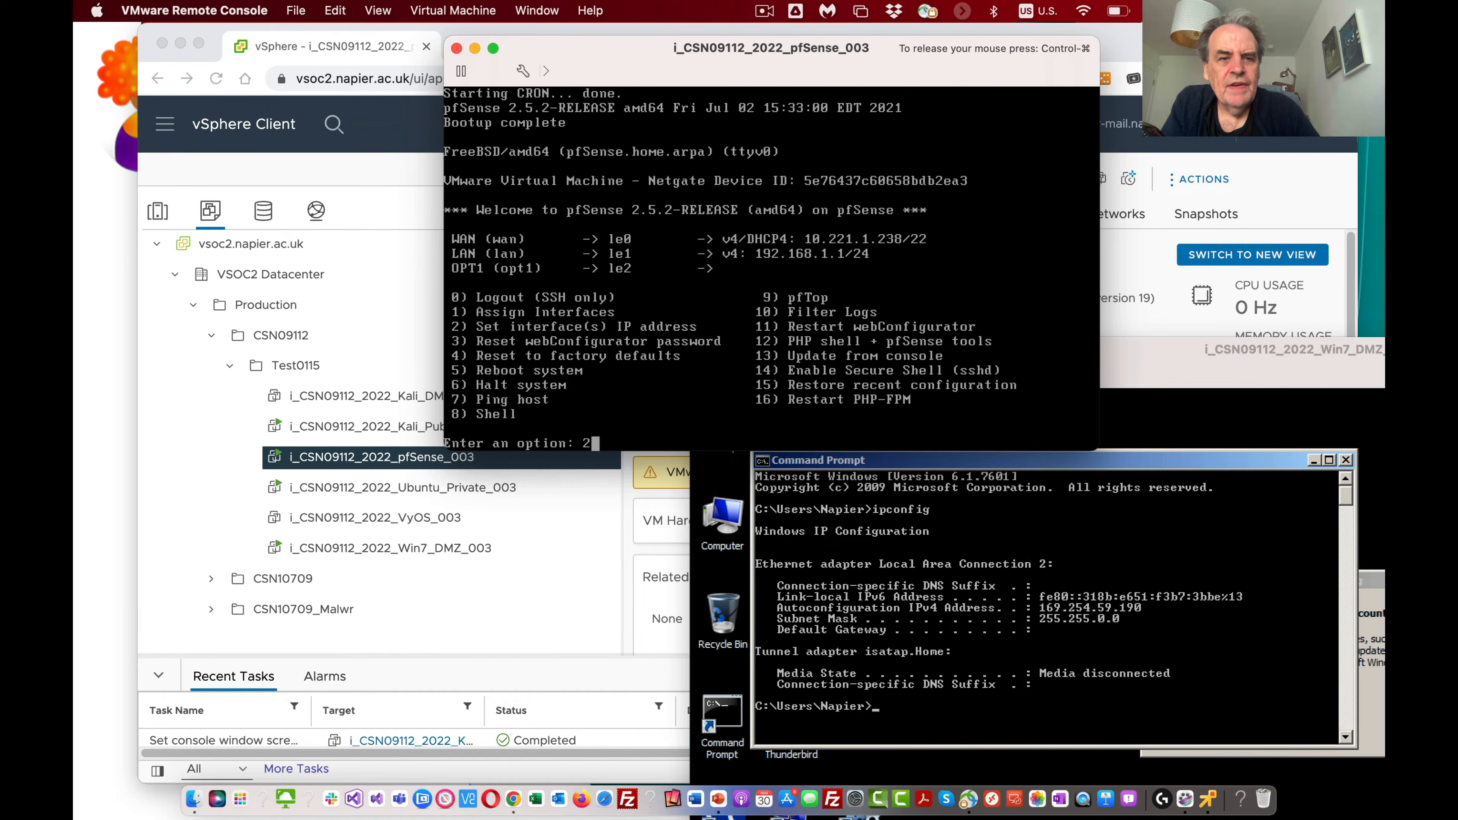
pyautogui.press('Return')
pyautogui.write('2')
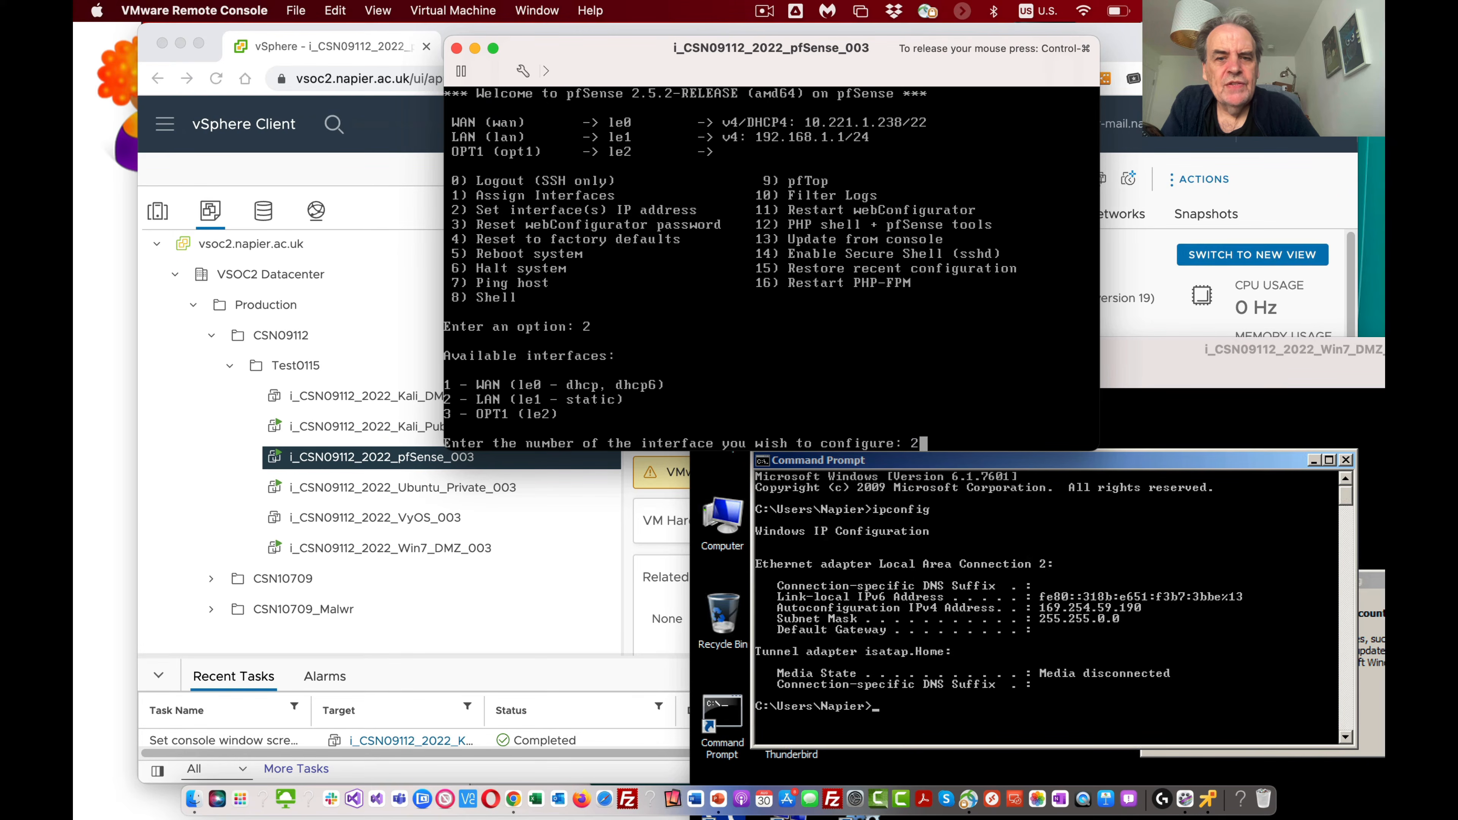
pyautogui.press('Return')
pyautogui.write('1')
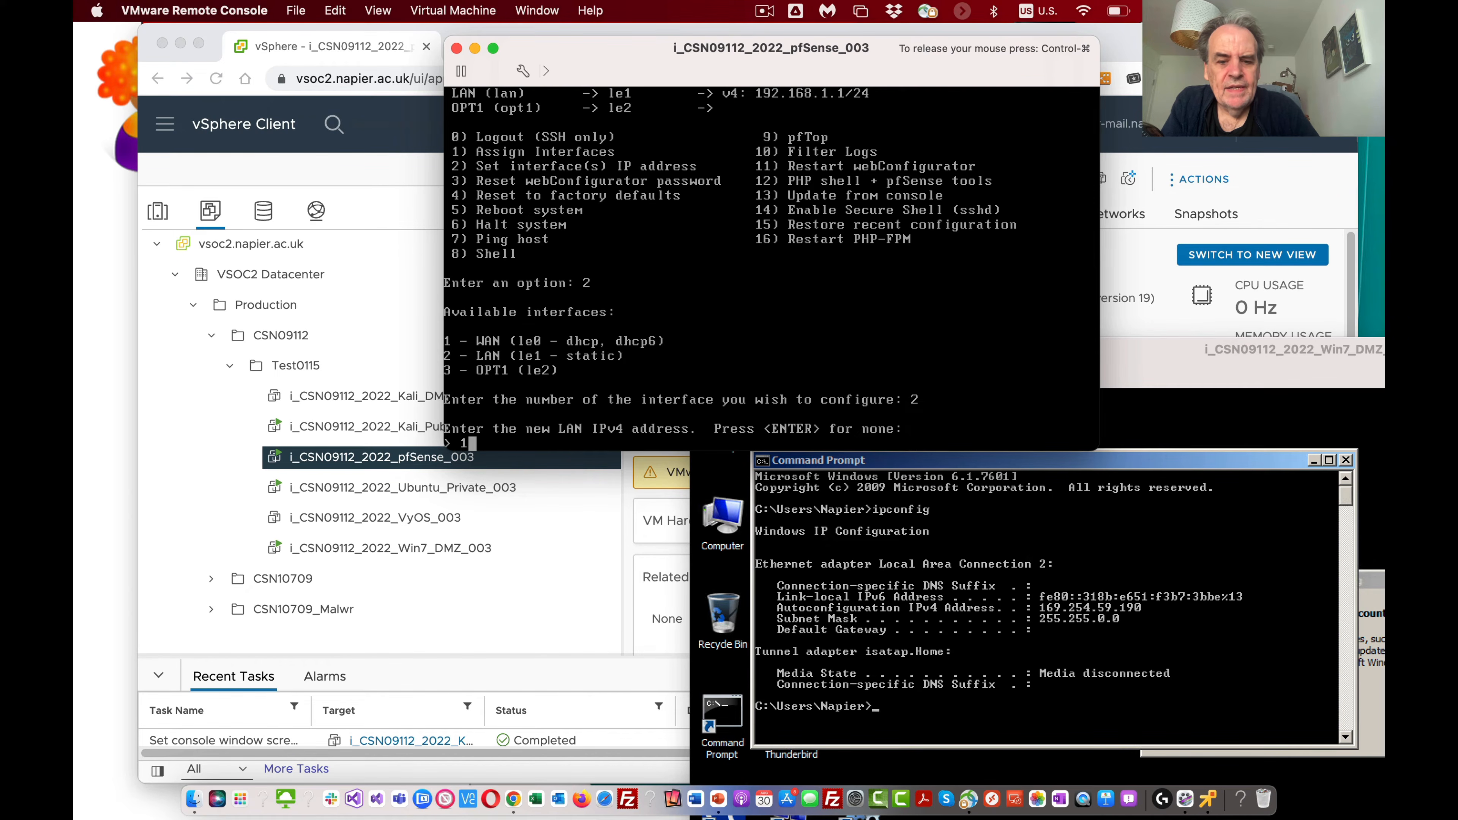
pyautogui.write('0.10')
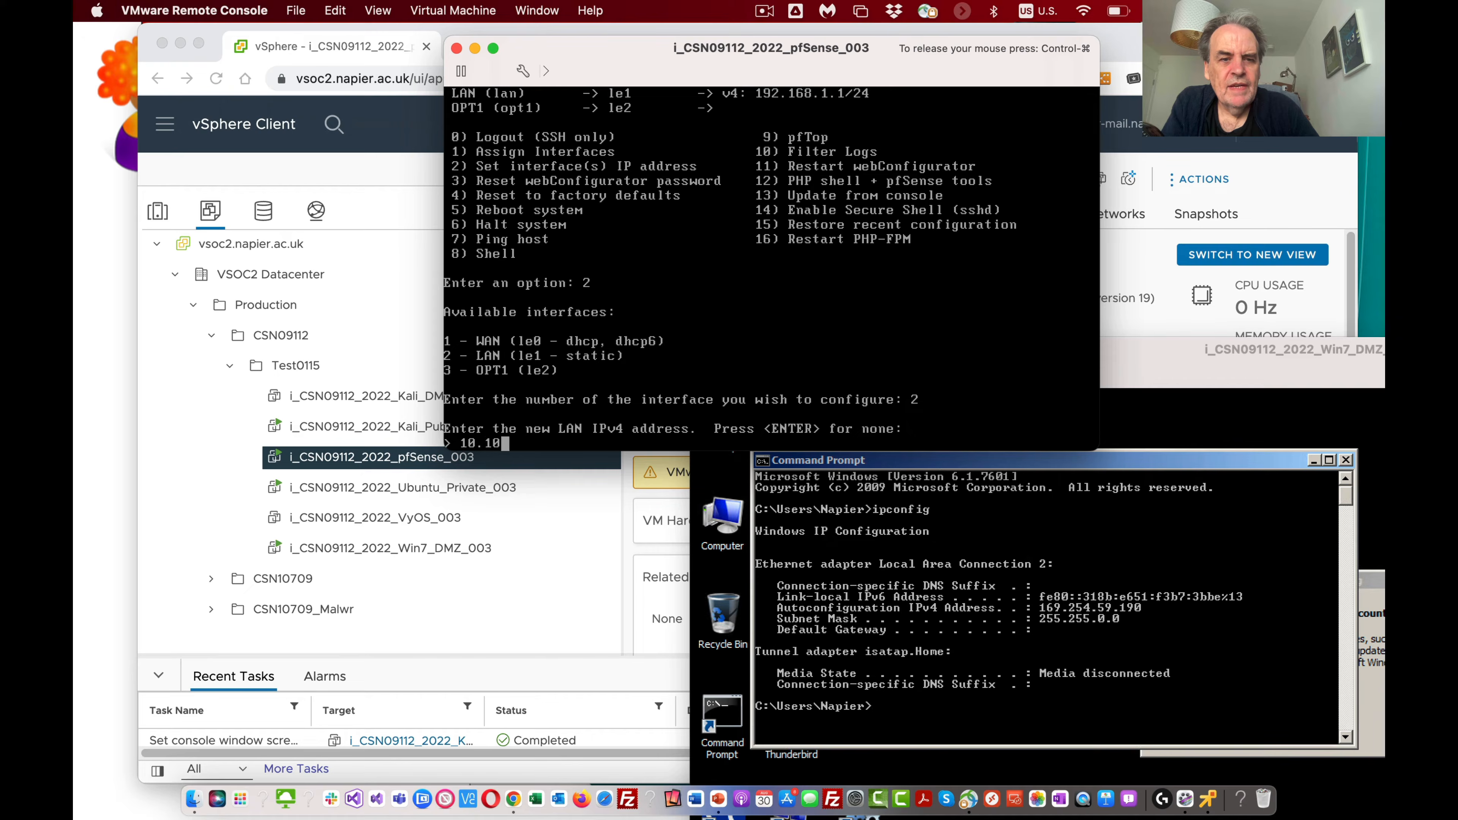
pyautogui.write('.10.254')
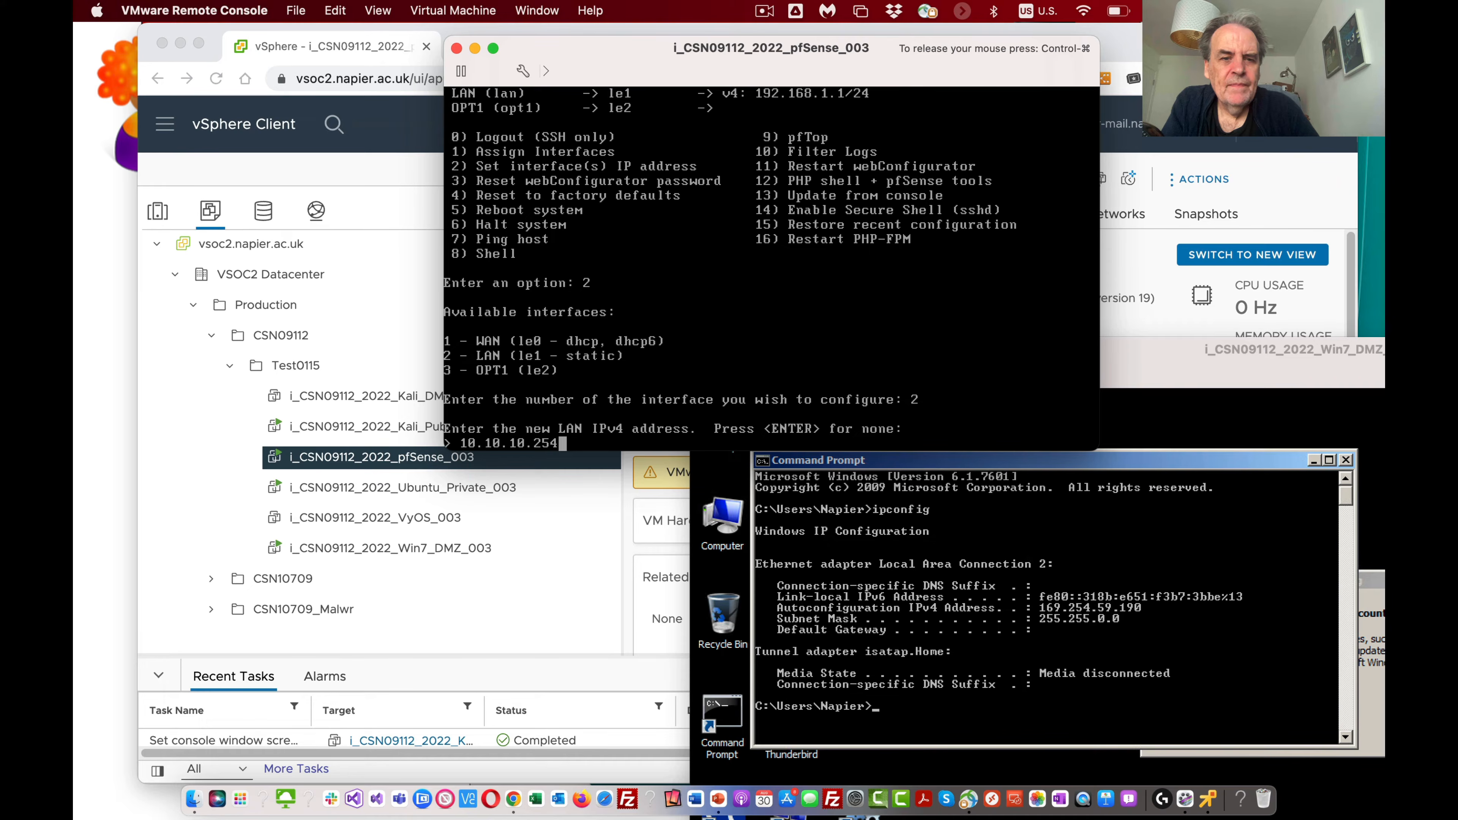
pyautogui.press('Return')
pyautogui.write('24')
pyautogui.press('Return')
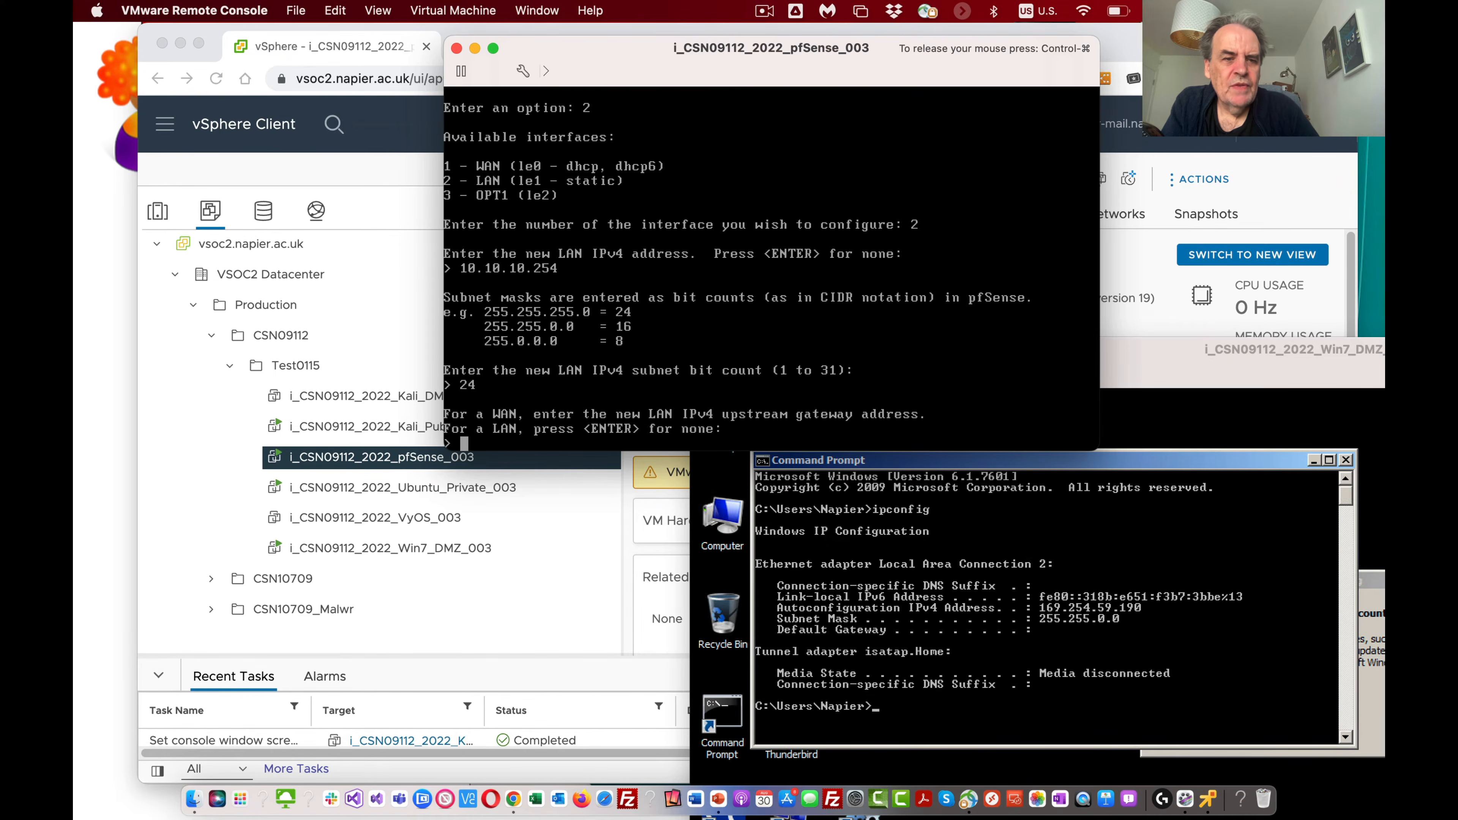
# Step: Finish the LAN setup with no upstream gateway, IPv6 address or DHCP server, and revert the webConfigurator to HTTP
pyautogui.press('Return')
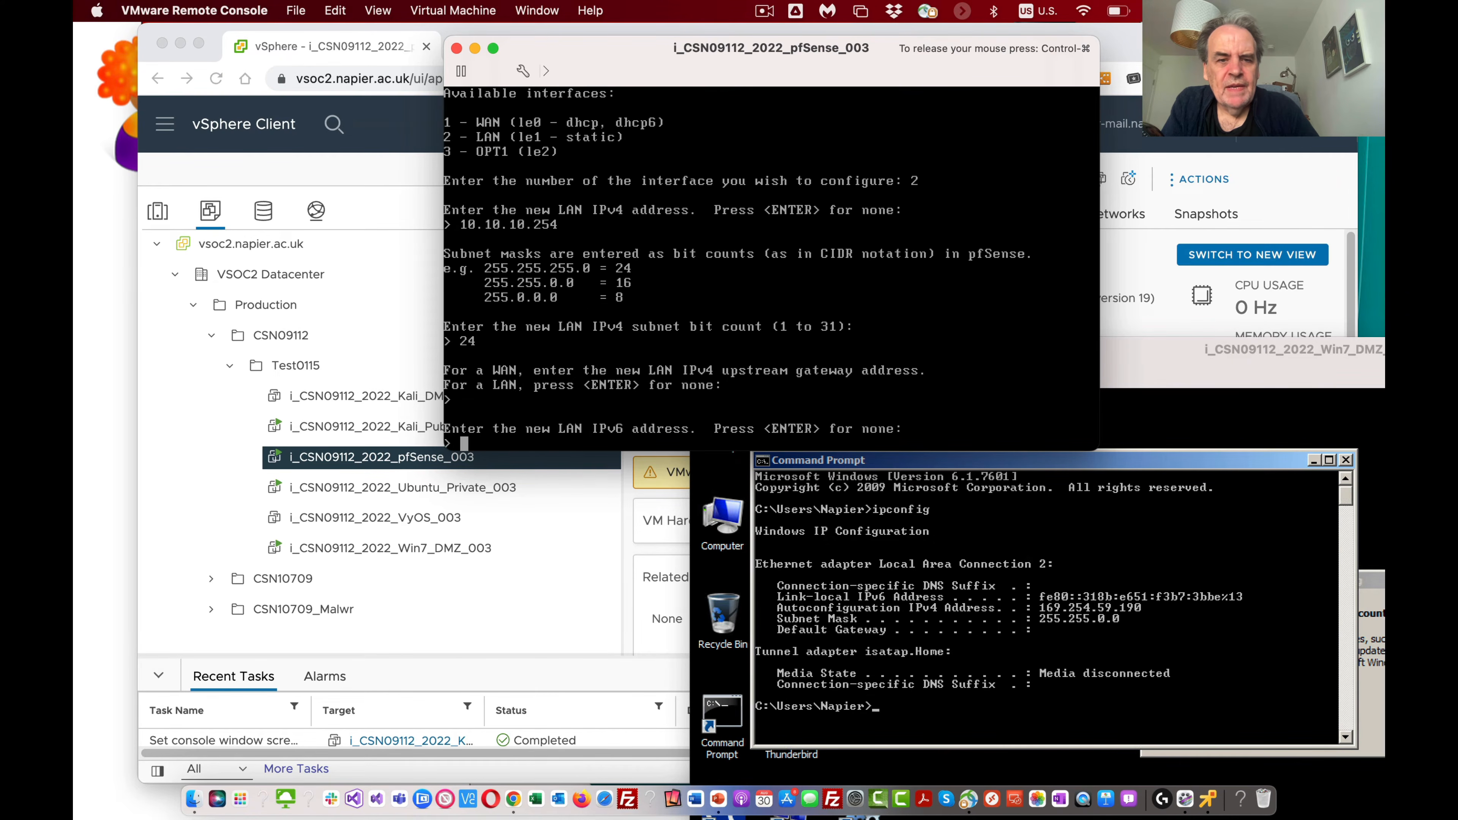
pyautogui.press('Return')
pyautogui.write('n')
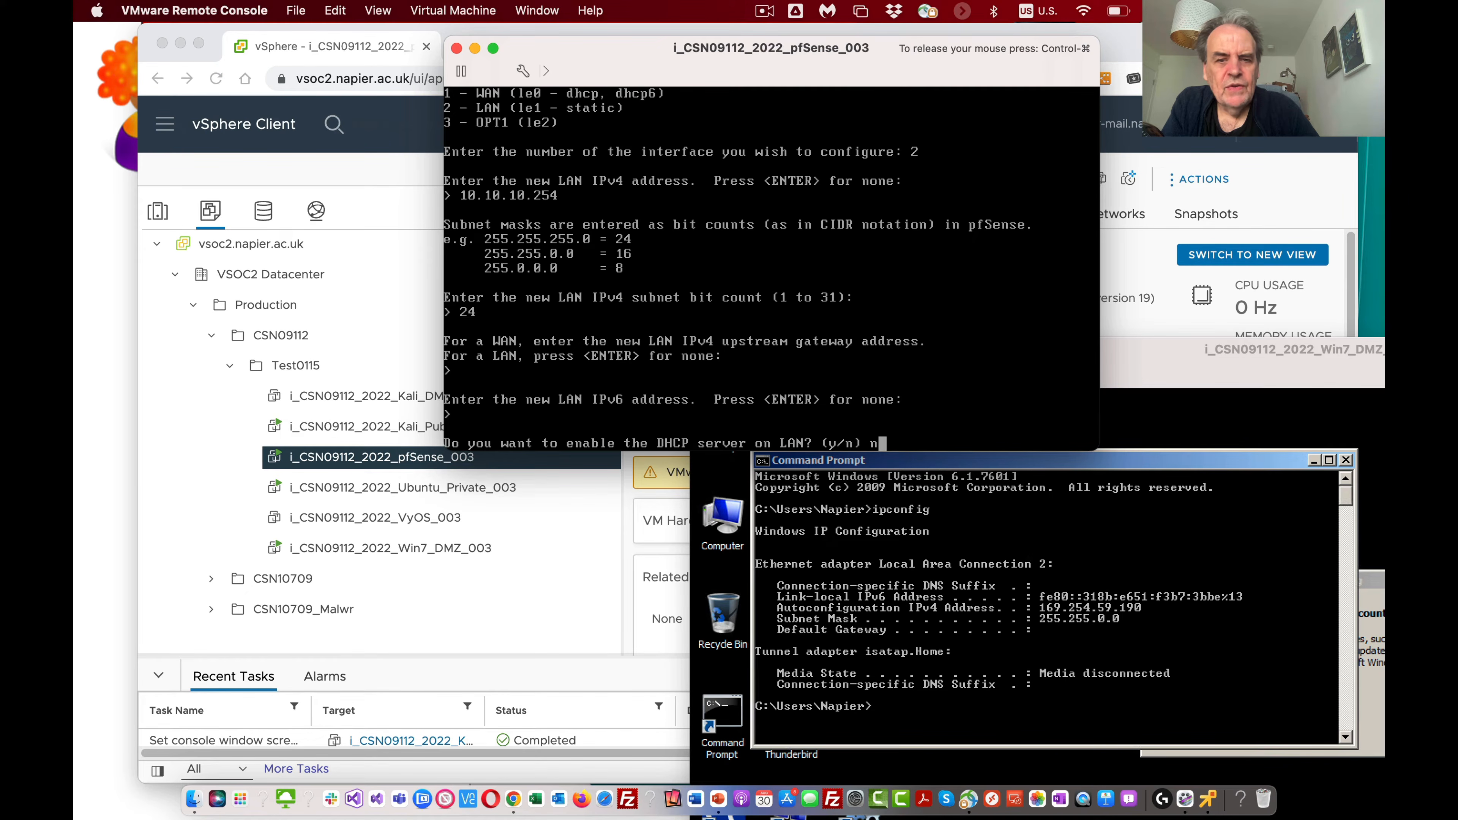
pyautogui.press('Return')
pyautogui.write('y')
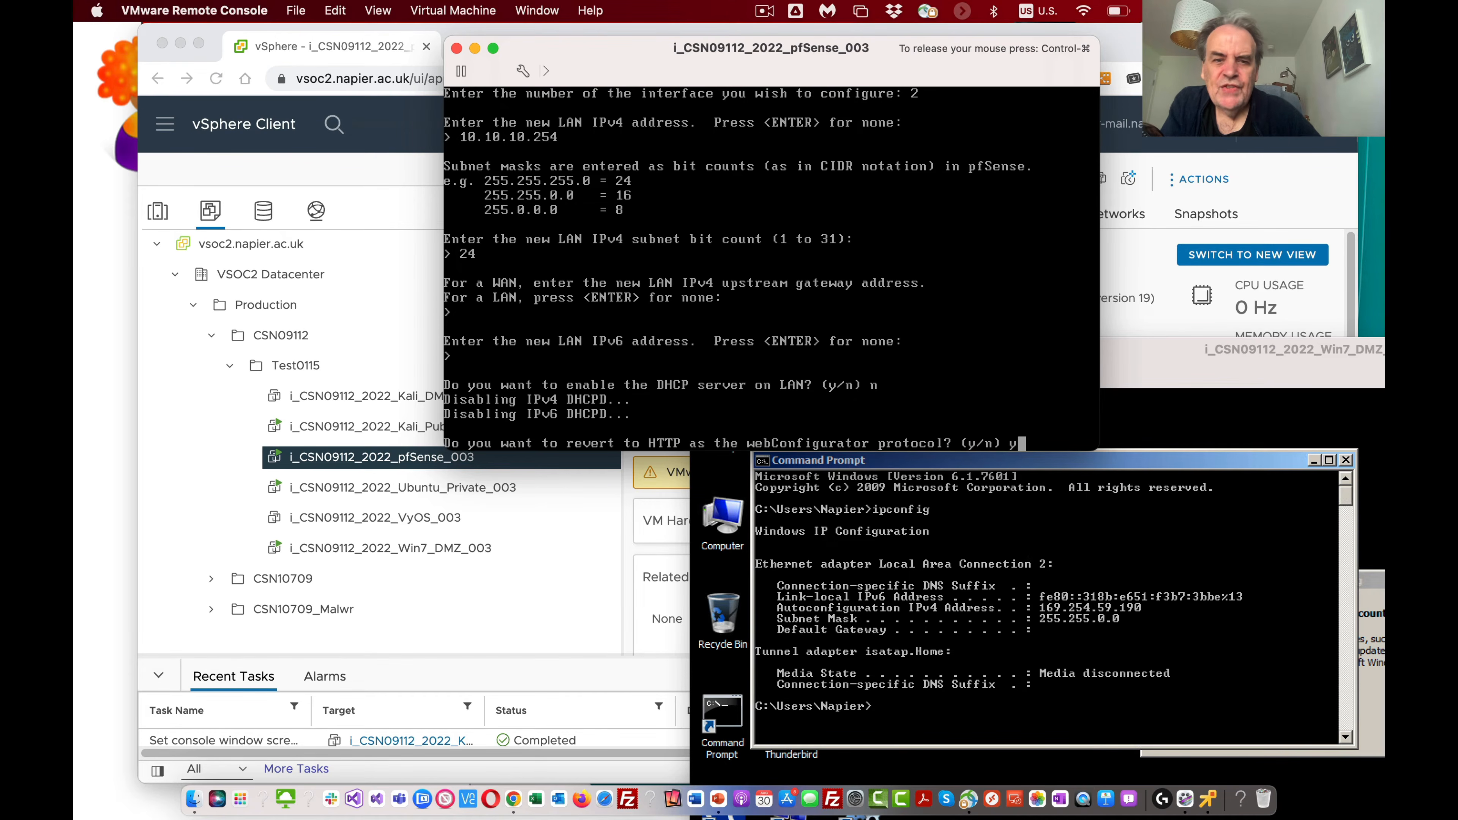
pyautogui.press('Return')
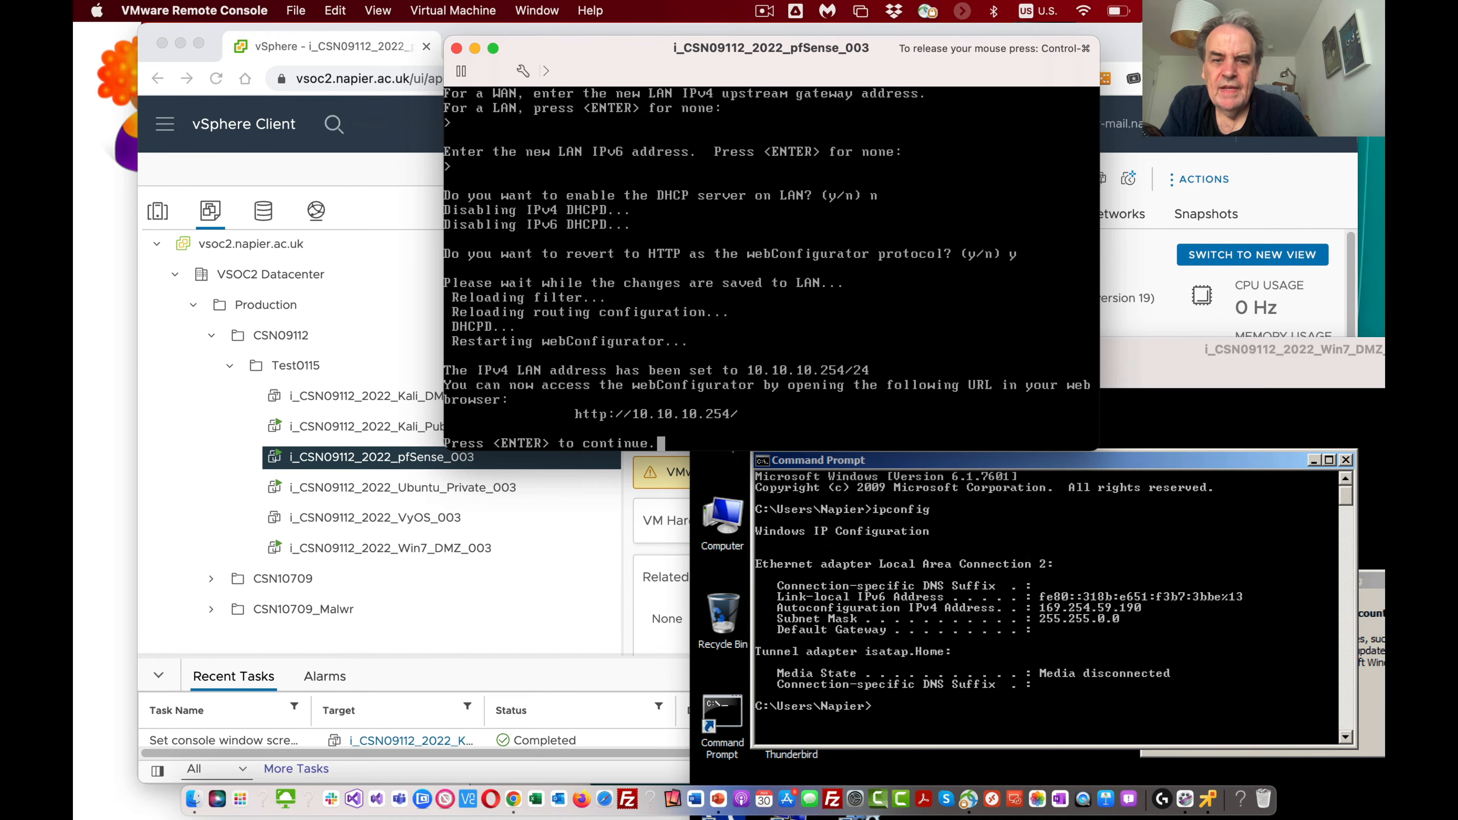
pyautogui.press('ctrl+super')
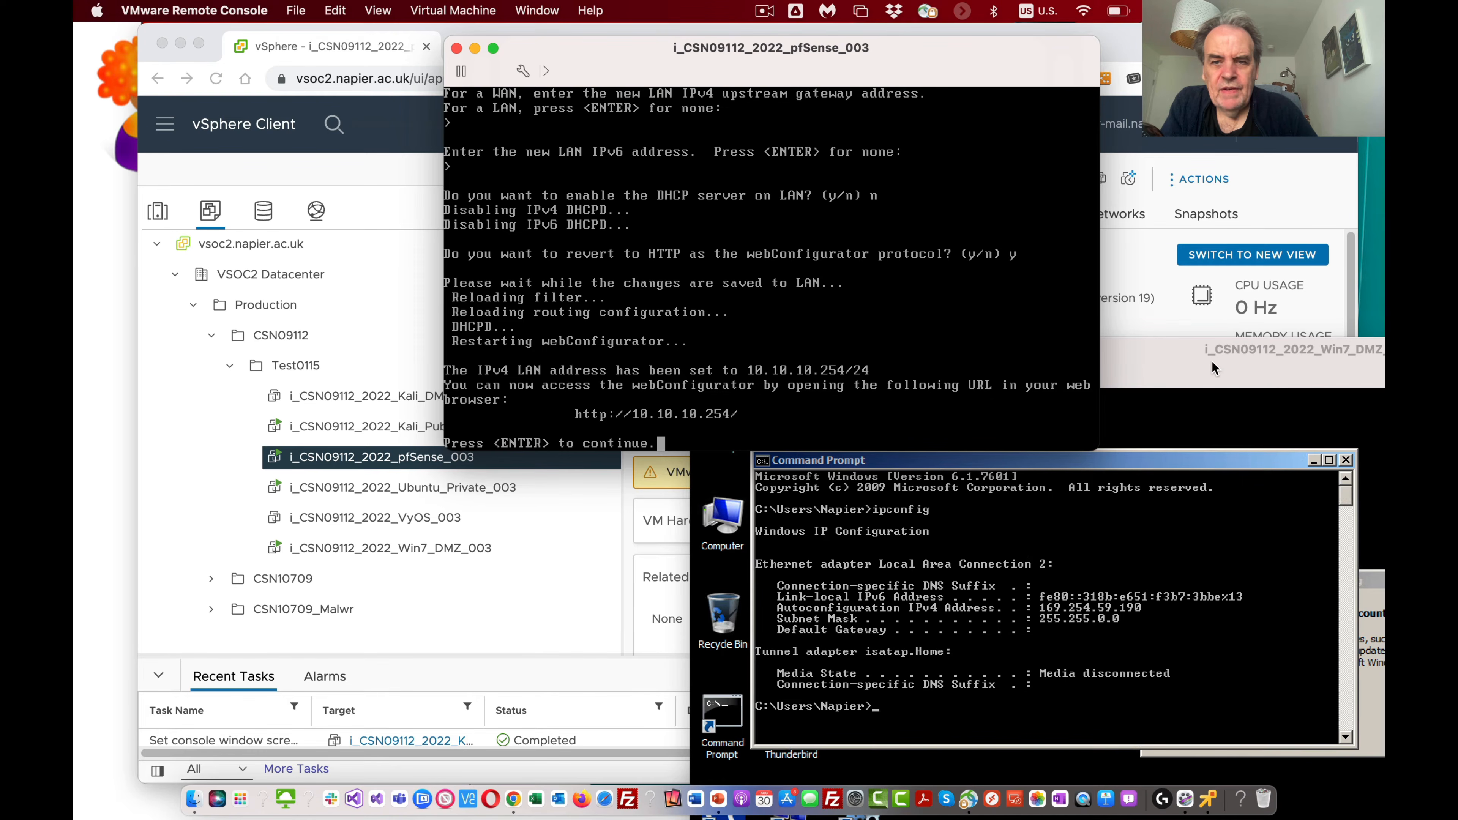
# Step: Switch to the Ubuntu Private console and try to add the address 10.10.10.724 to interface ens32 with sudo ip addr
pyautogui.moveTo(1159, 358); pyautogui.dragTo(1031, 395)
pyautogui.click(1381, 229)
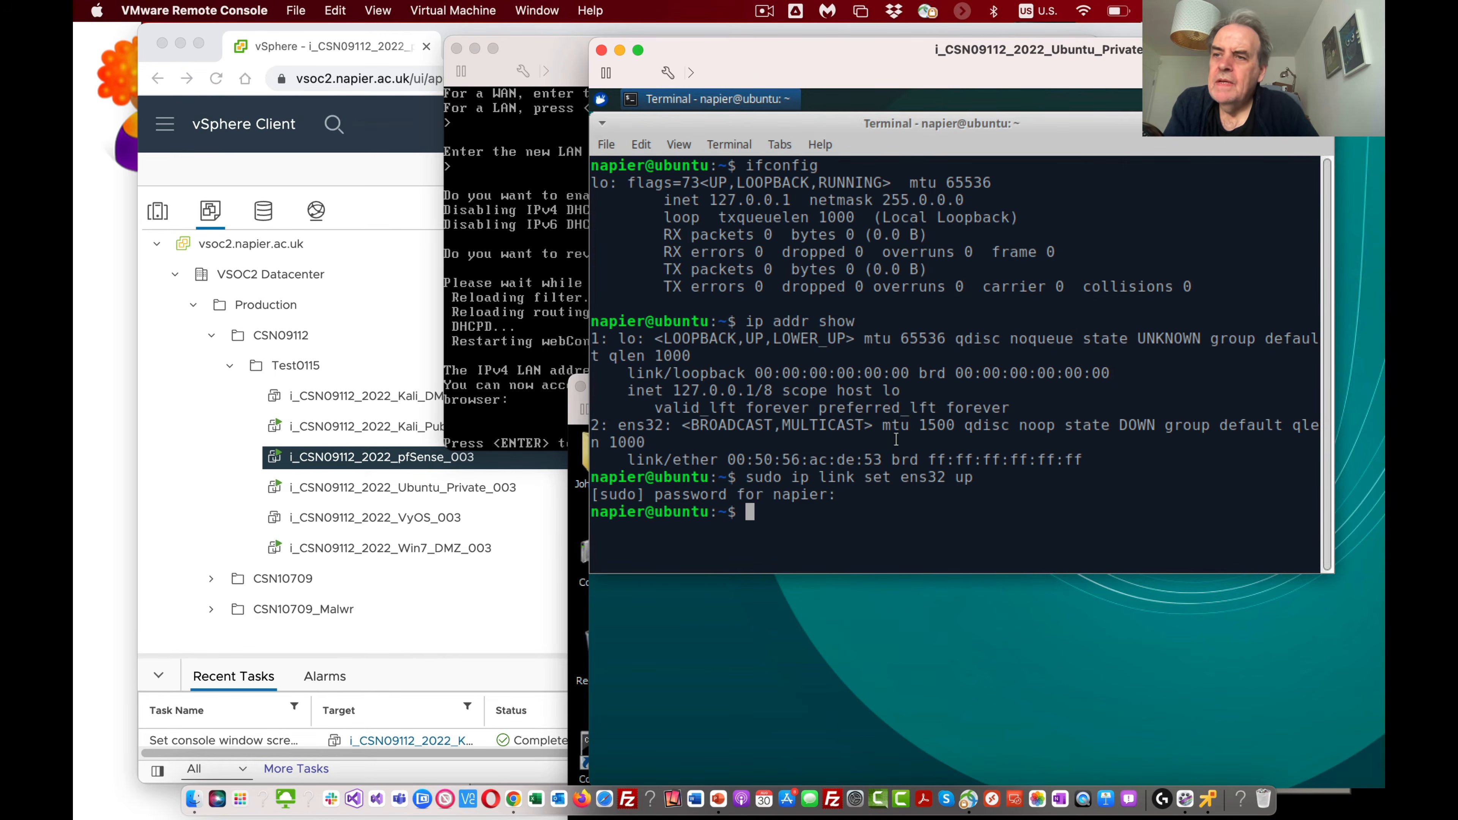
pyautogui.write('suo')
pyautogui.press('BackSpace')
pyautogui.write('do ')
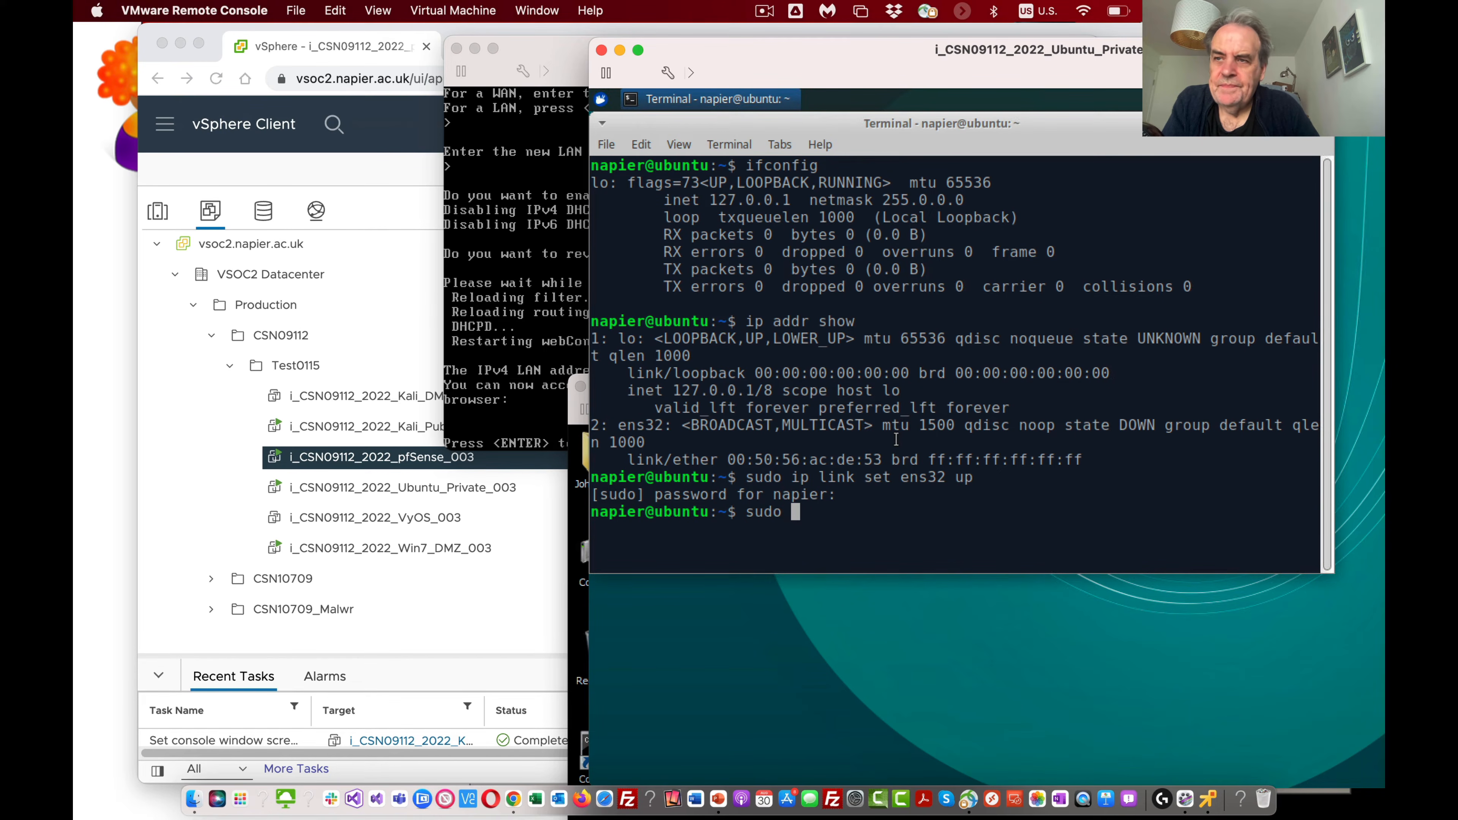
pyautogui.write('ip add')
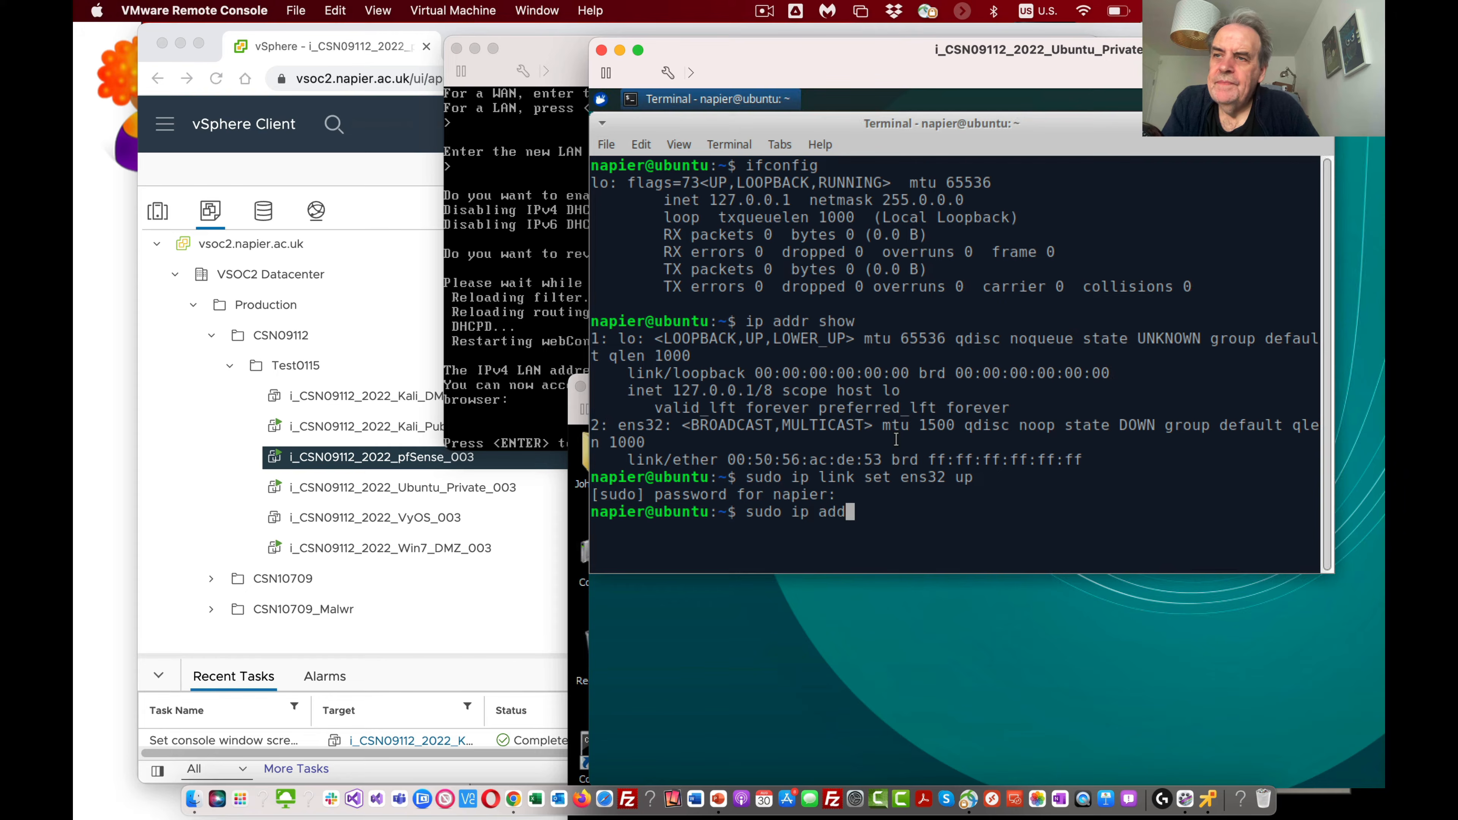
pyautogui.write('r a')
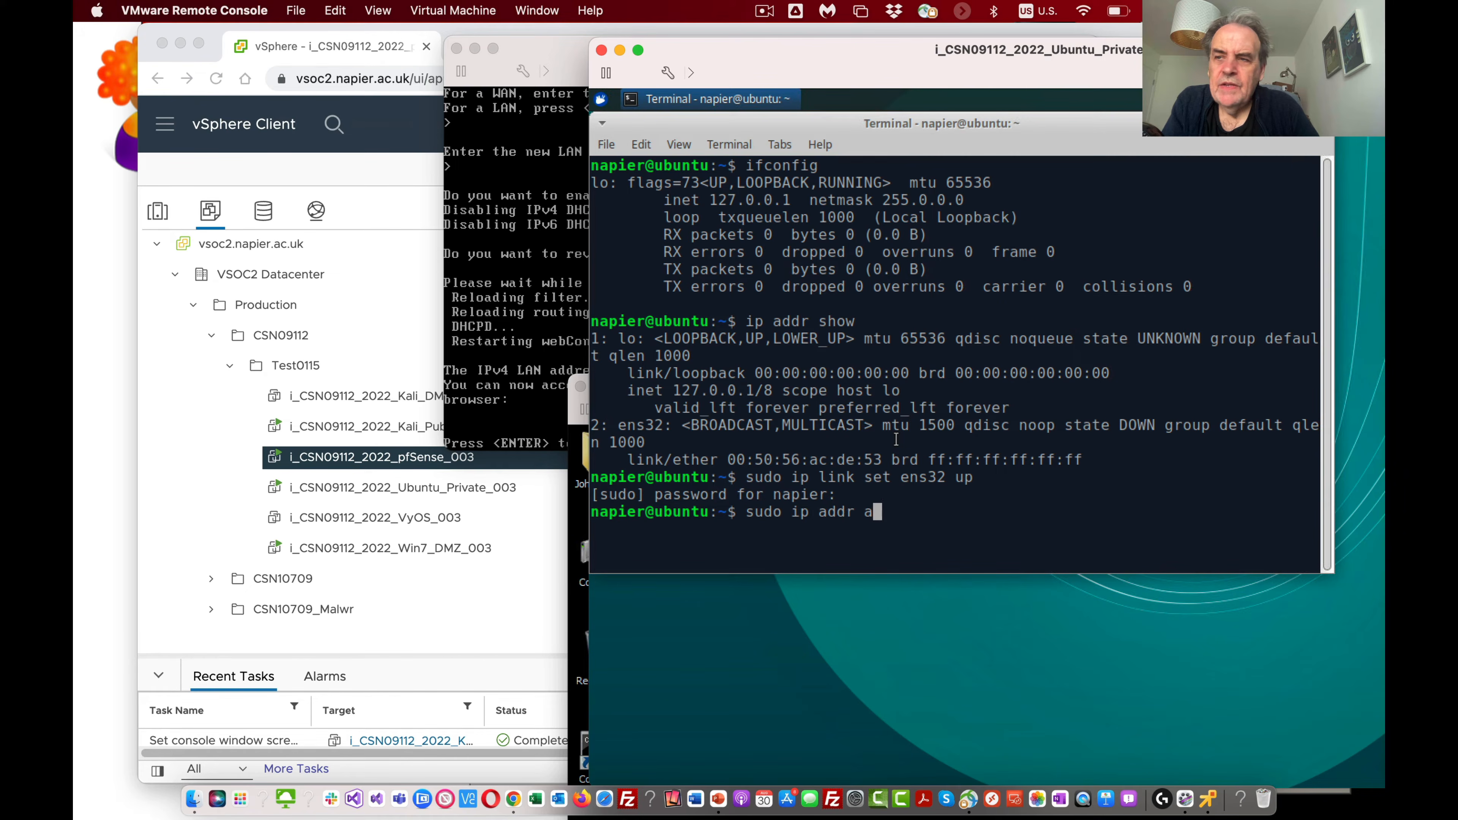
pyautogui.write('dd 10.10')
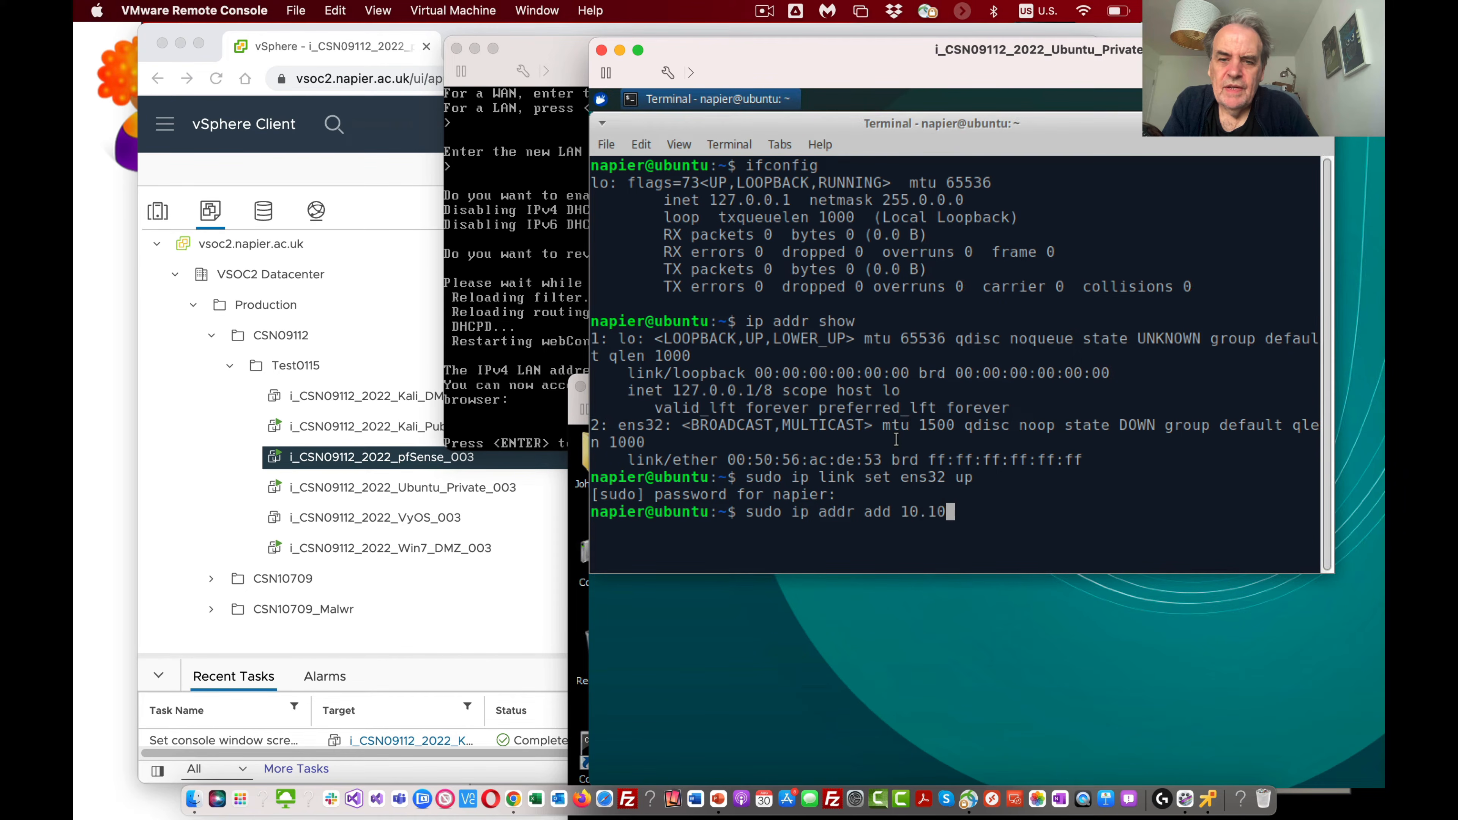
pyautogui.write('.10.7')
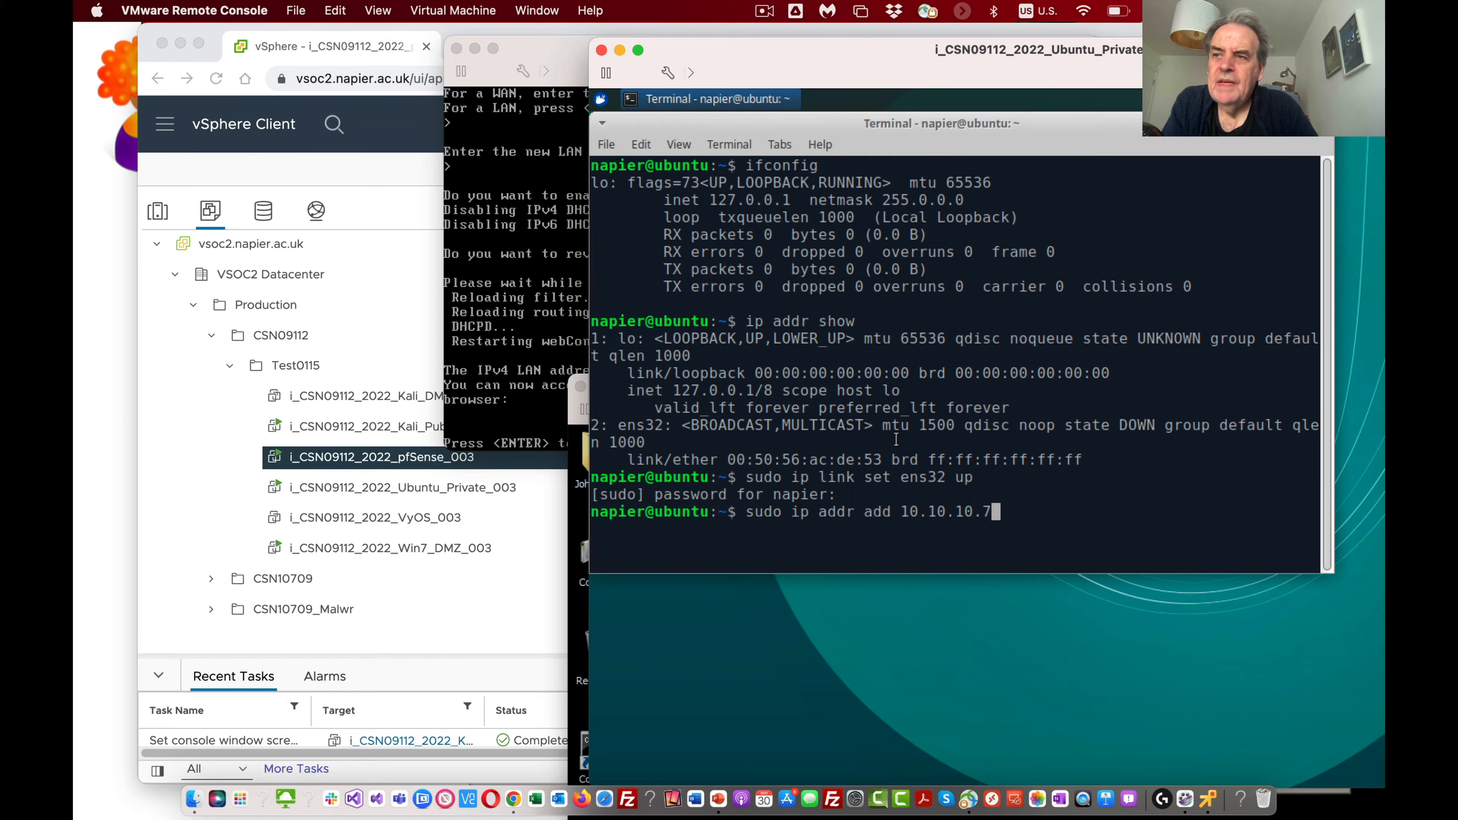
pyautogui.write('24 d')
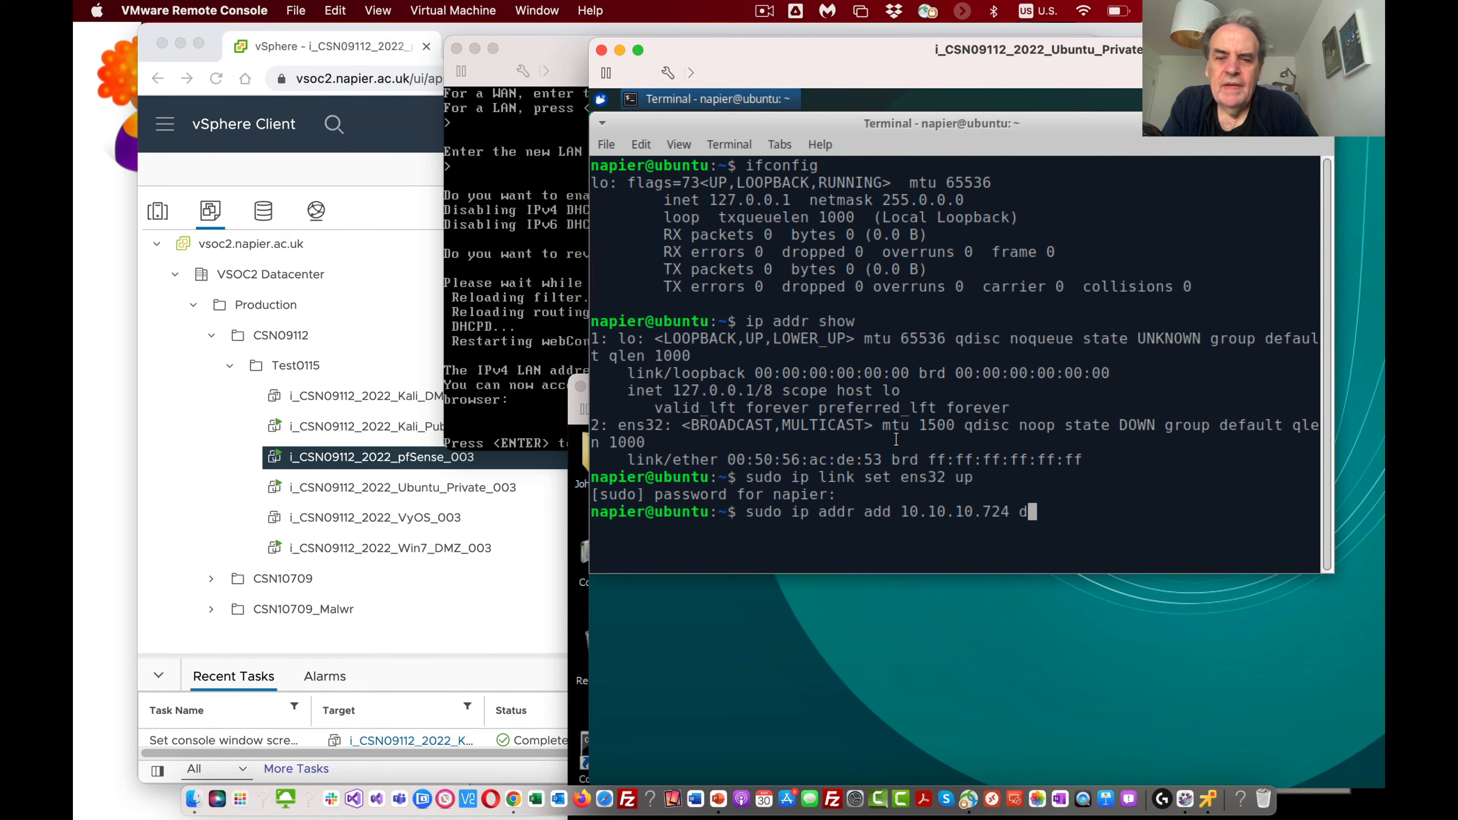
pyautogui.write('ev ecns')
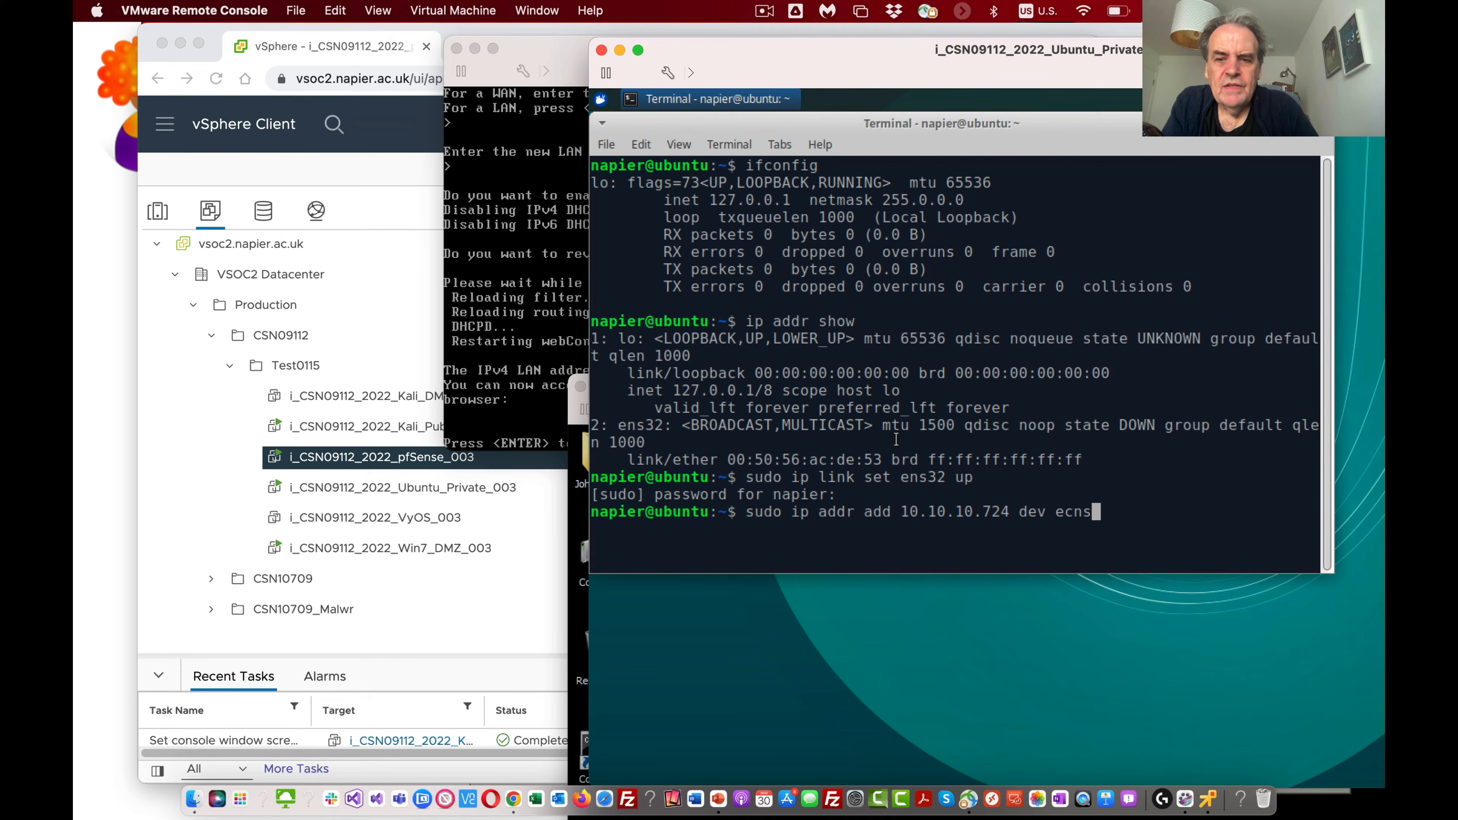
pyautogui.press('BackSpace')
pyautogui.press('BackSpace')
pyautogui.press('BackSpace')
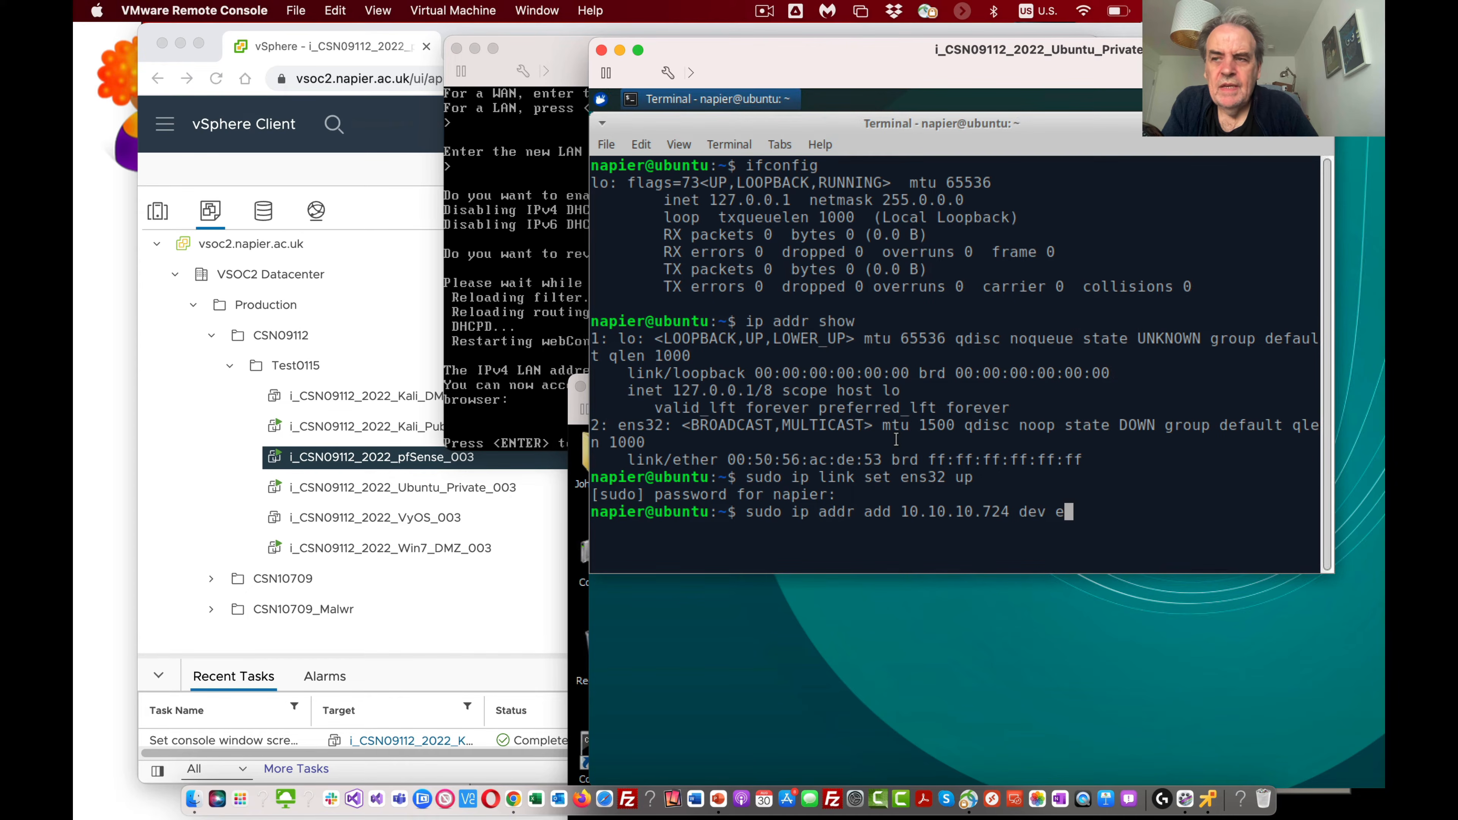
pyautogui.write('ns')
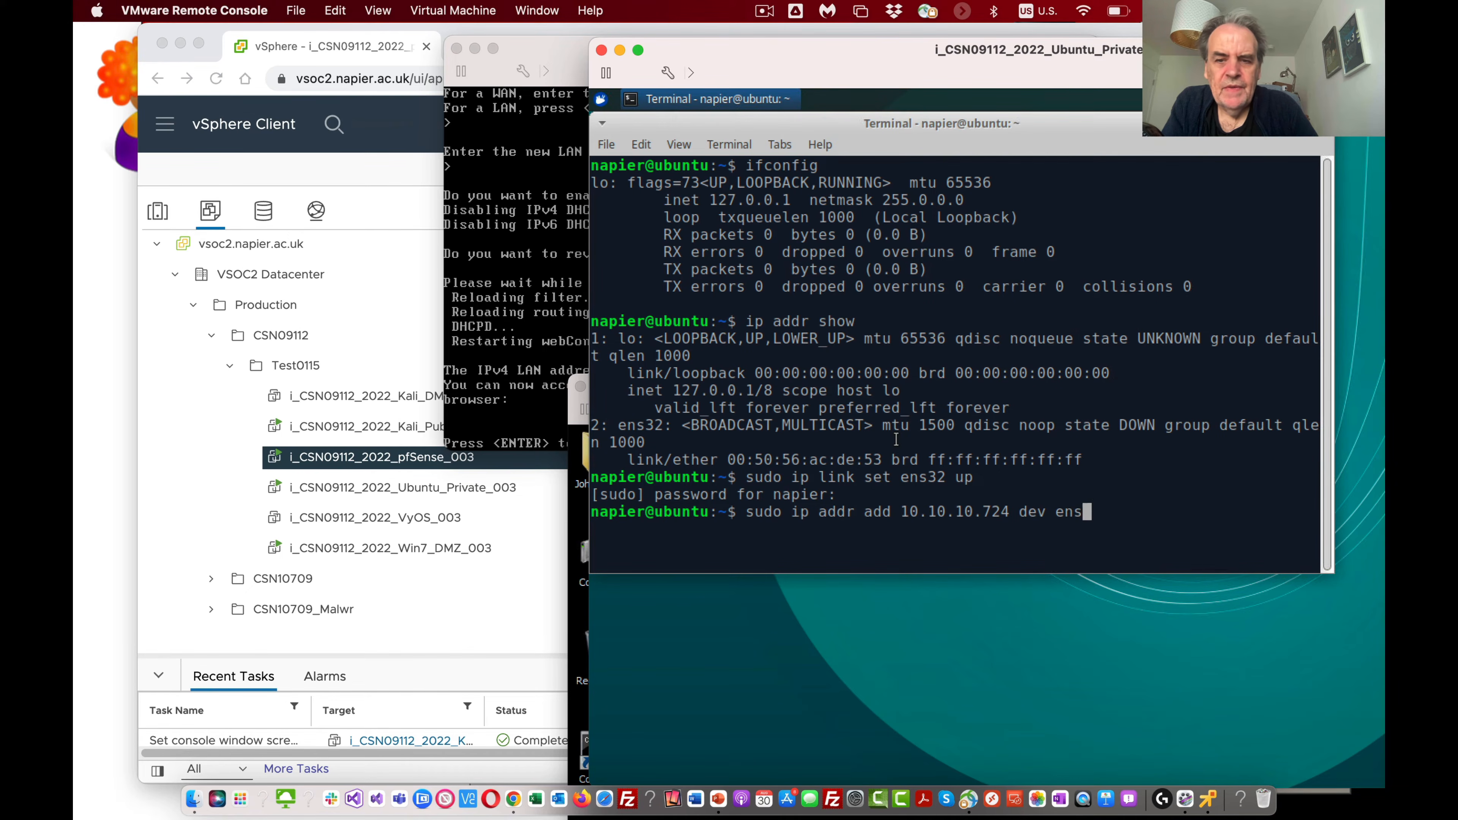
pyautogui.write('32')
pyautogui.press('Return')
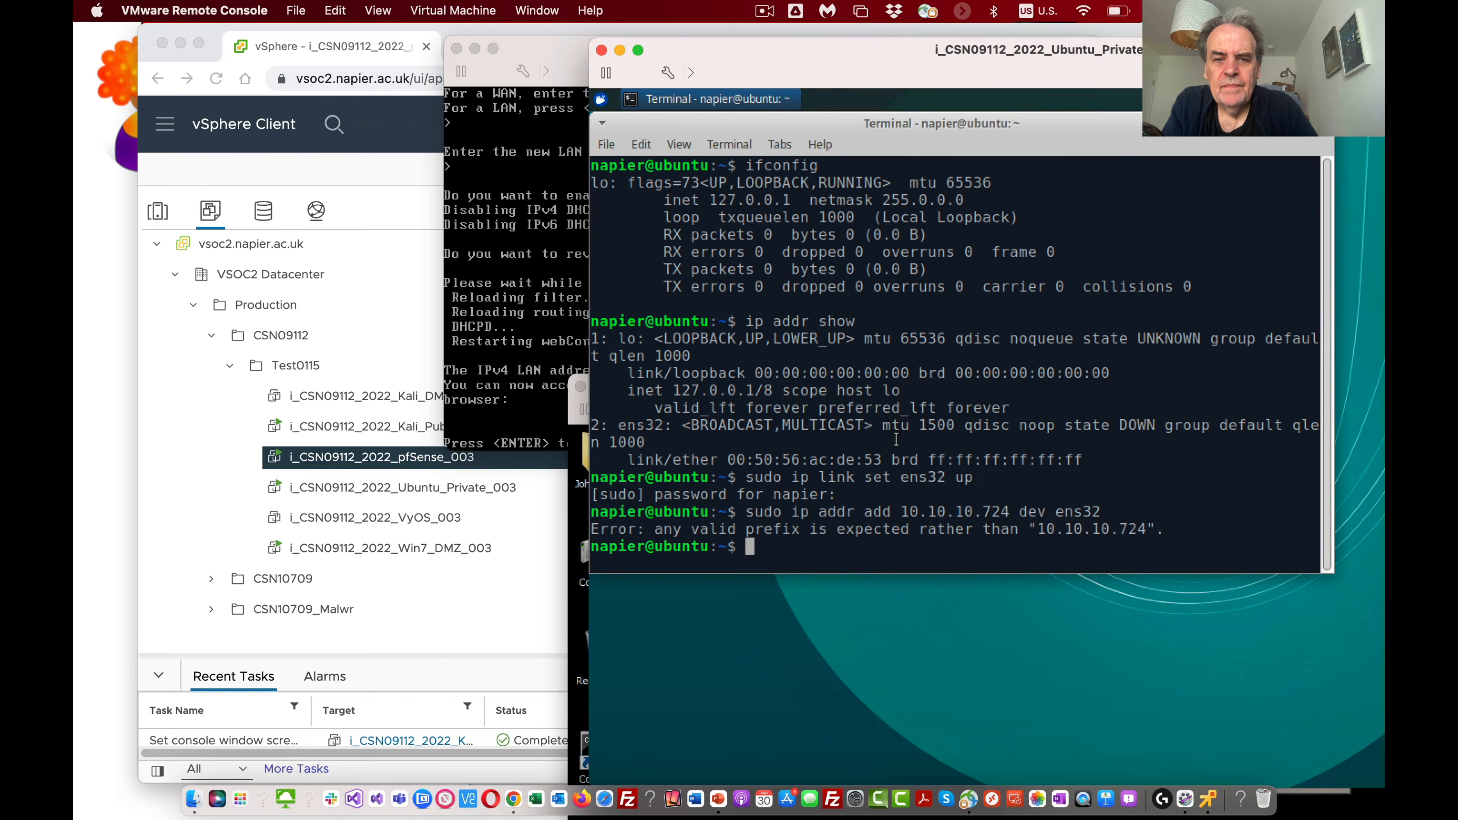
# Step: Rerun the ip addr add command for ens32 with the address corrected to 10.10.10.7/24
pyautogui.press('Up')
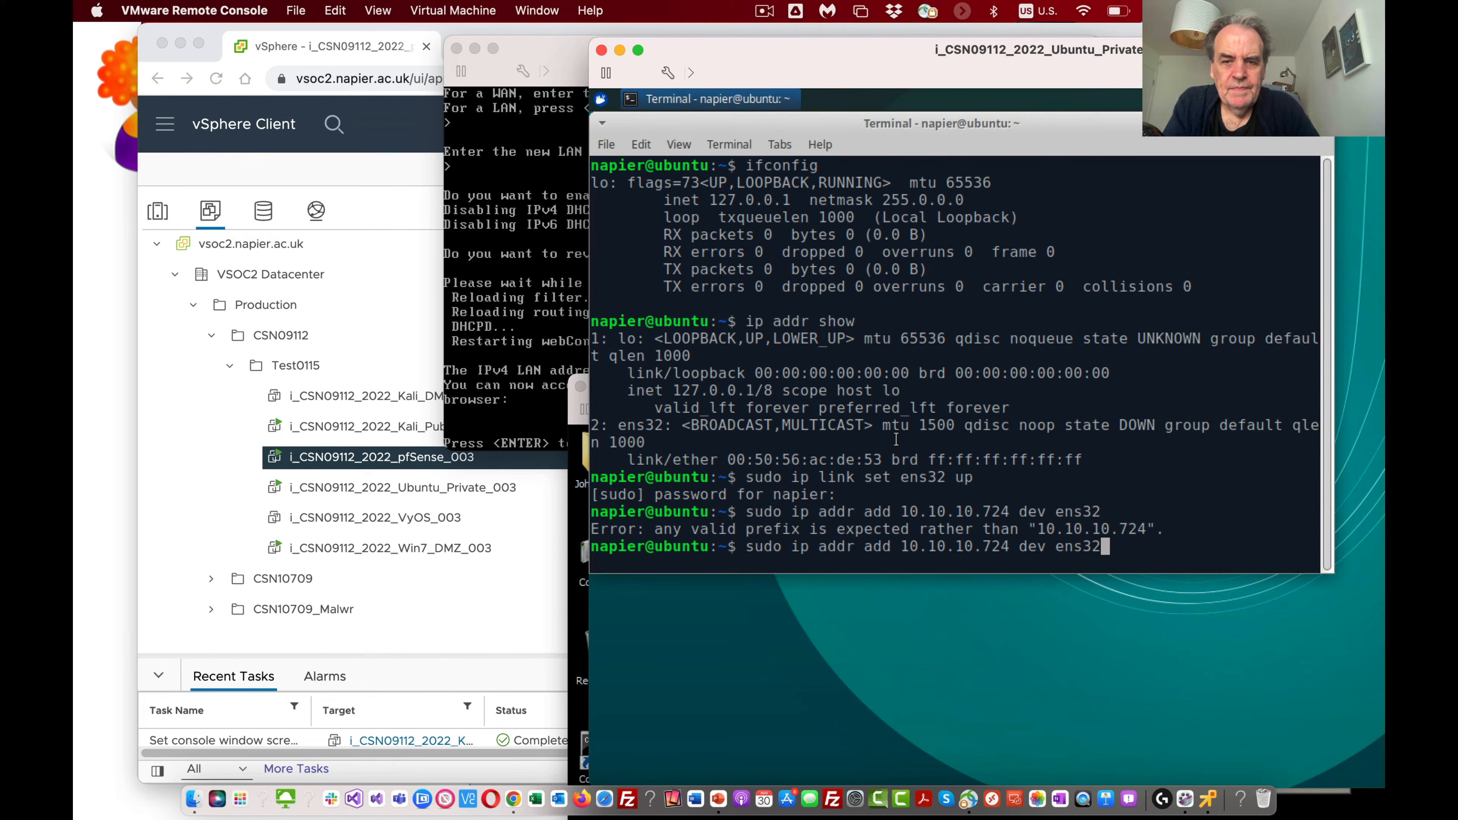
pyautogui.press('Left')
pyautogui.press('Left')
pyautogui.press('Left')
pyautogui.press('Left')
pyautogui.press('Left')
pyautogui.press('Left')
pyautogui.press('Left')
pyautogui.press('Left')
pyautogui.press('Left')
pyautogui.press('Left')
pyautogui.press('Left')
pyautogui.press('Left')
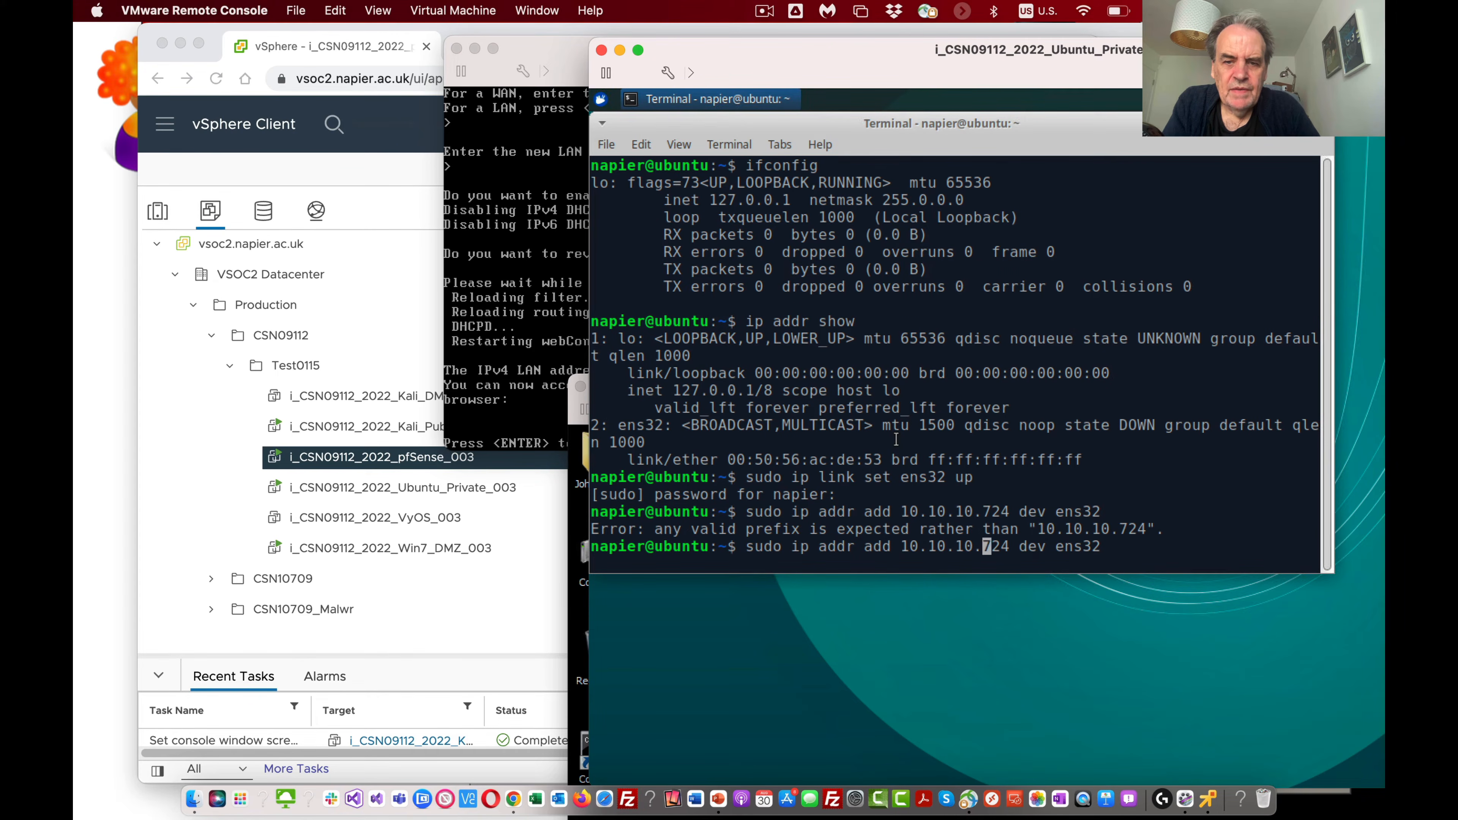
pyautogui.write('/')
pyautogui.press('Return')
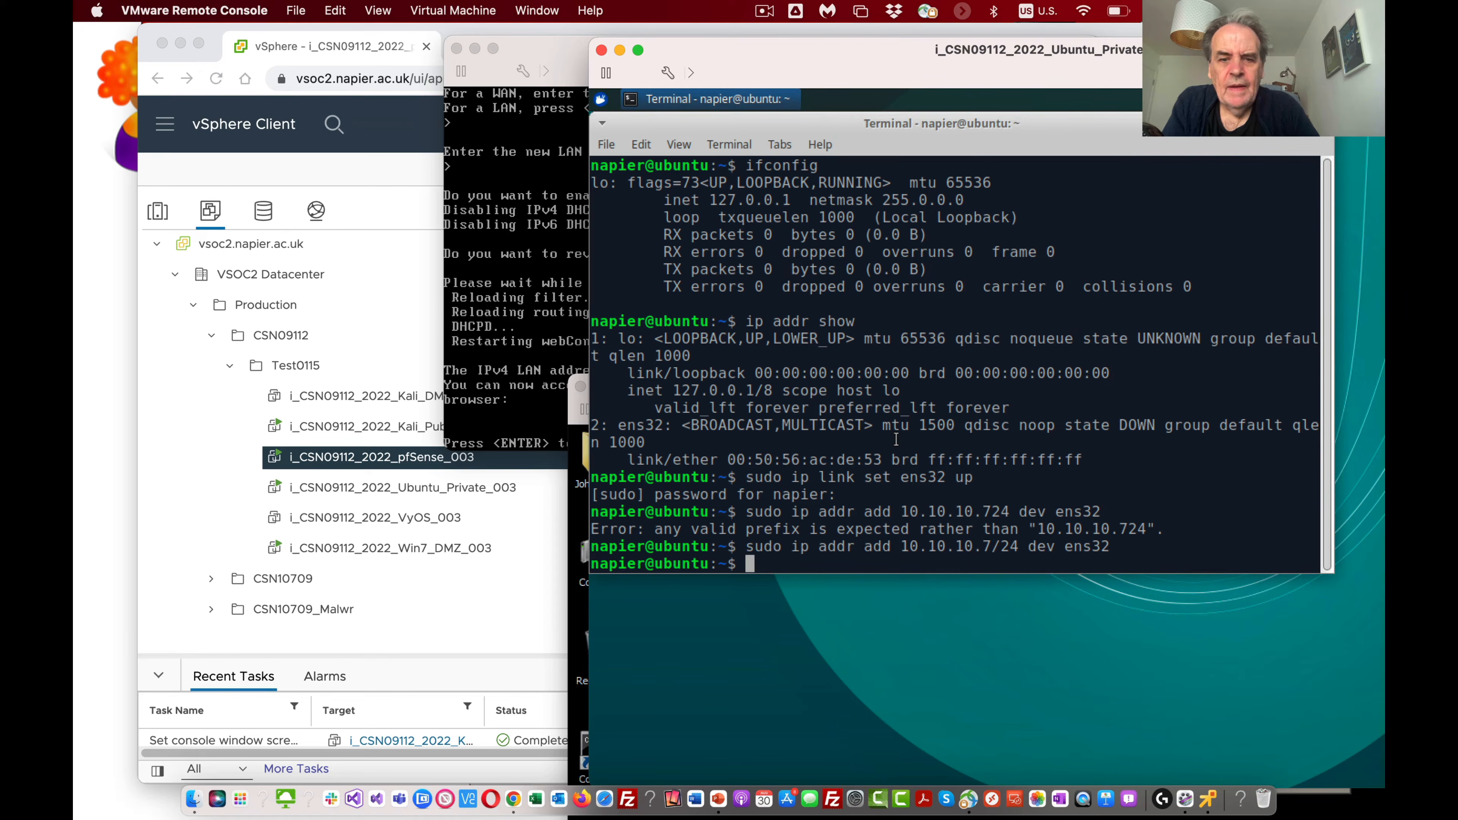
# Step: Ping the Ubuntu machine's own address 10.10.10.7 and stop the ping
pyautogui.write('ping')
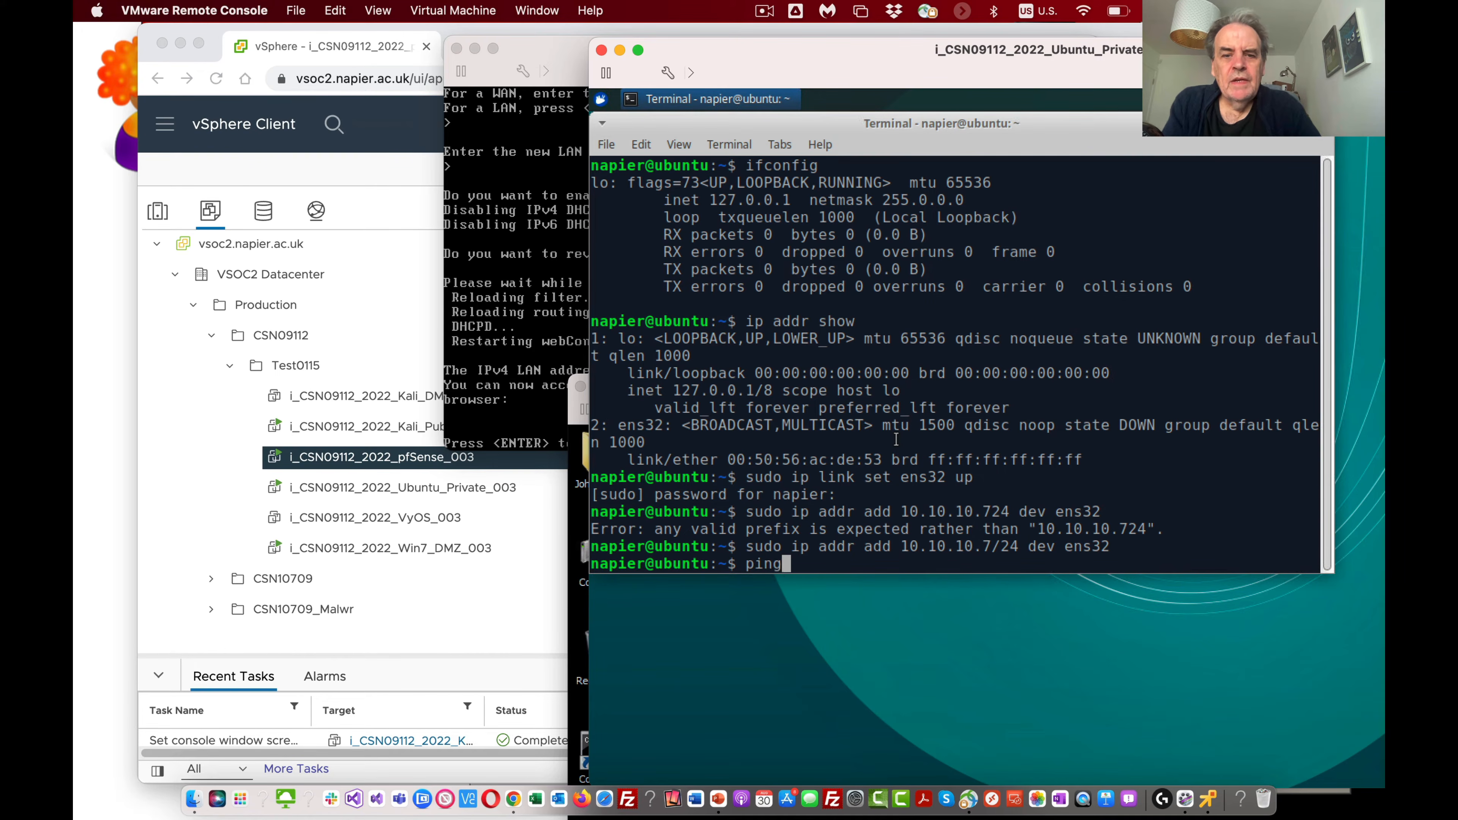
pyautogui.write(' 10.10.0')
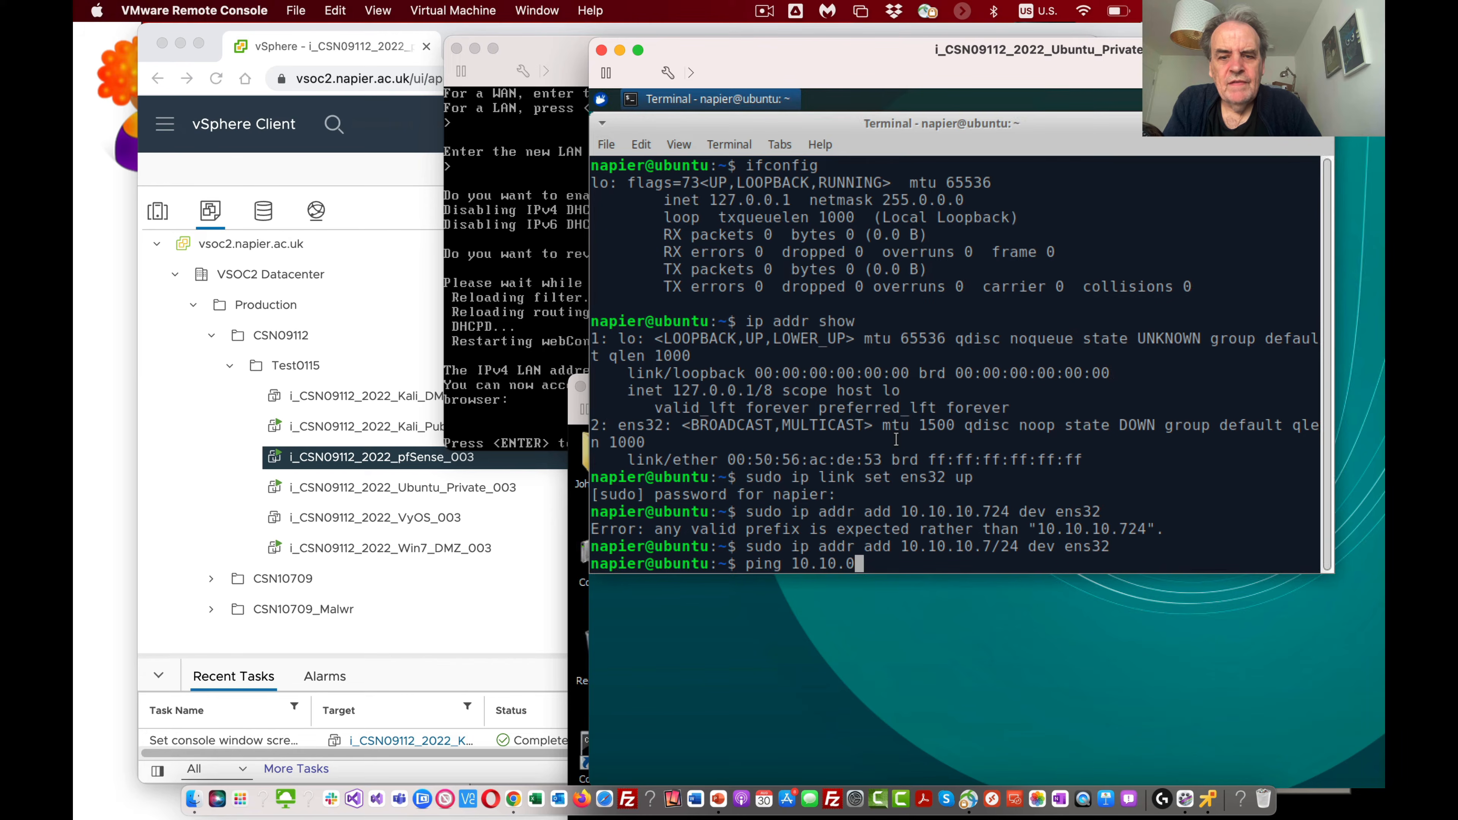
pyautogui.press('BackSpace')
pyautogui.write('10.7')
pyautogui.press('Return')
pyautogui.hotkey('ctrl', 'c')
# Step: Ping the pfSense LAN address 10.10.10.254 from Ubuntu and stop the ping
pyautogui.press('Up')
pyautogui.press('BackSpace')
pyautogui.write('254')
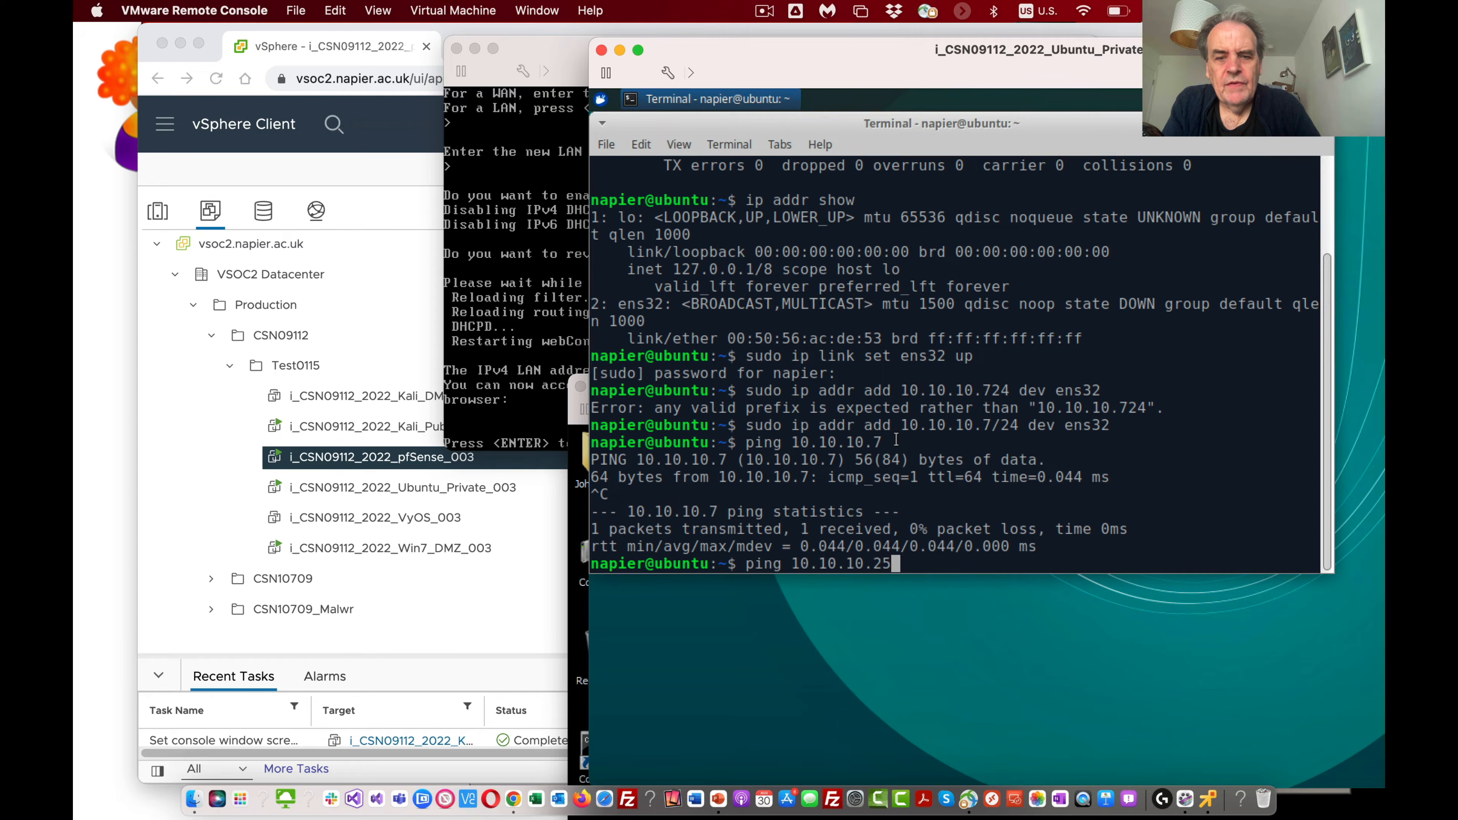
pyautogui.press('Return')
pyautogui.hotkey('ctrl', 'c')
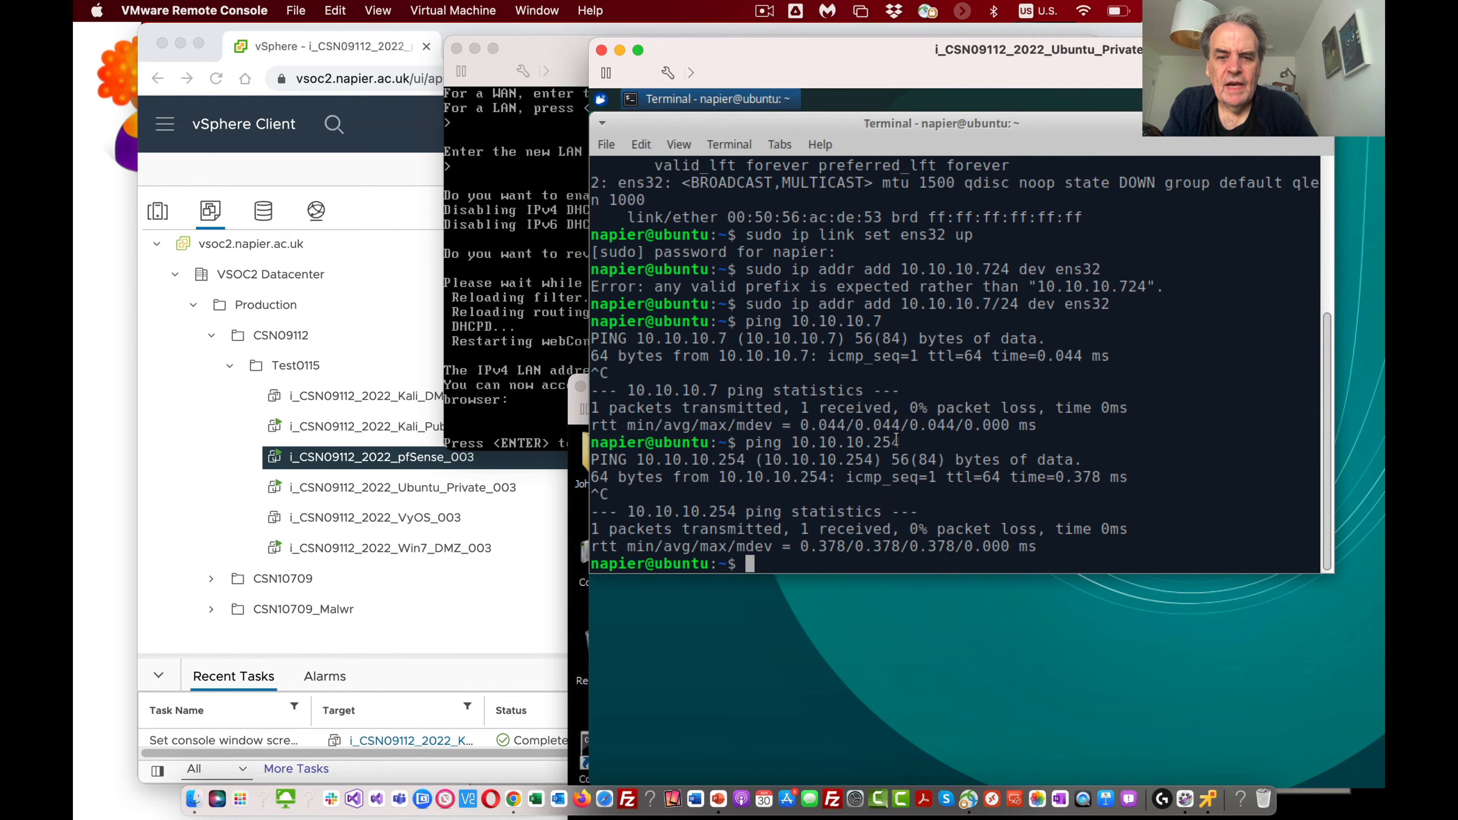
# Step: Test Ubuntu's external connectivity by pinging 8.8.8.8
pyautogui.write('ping ')
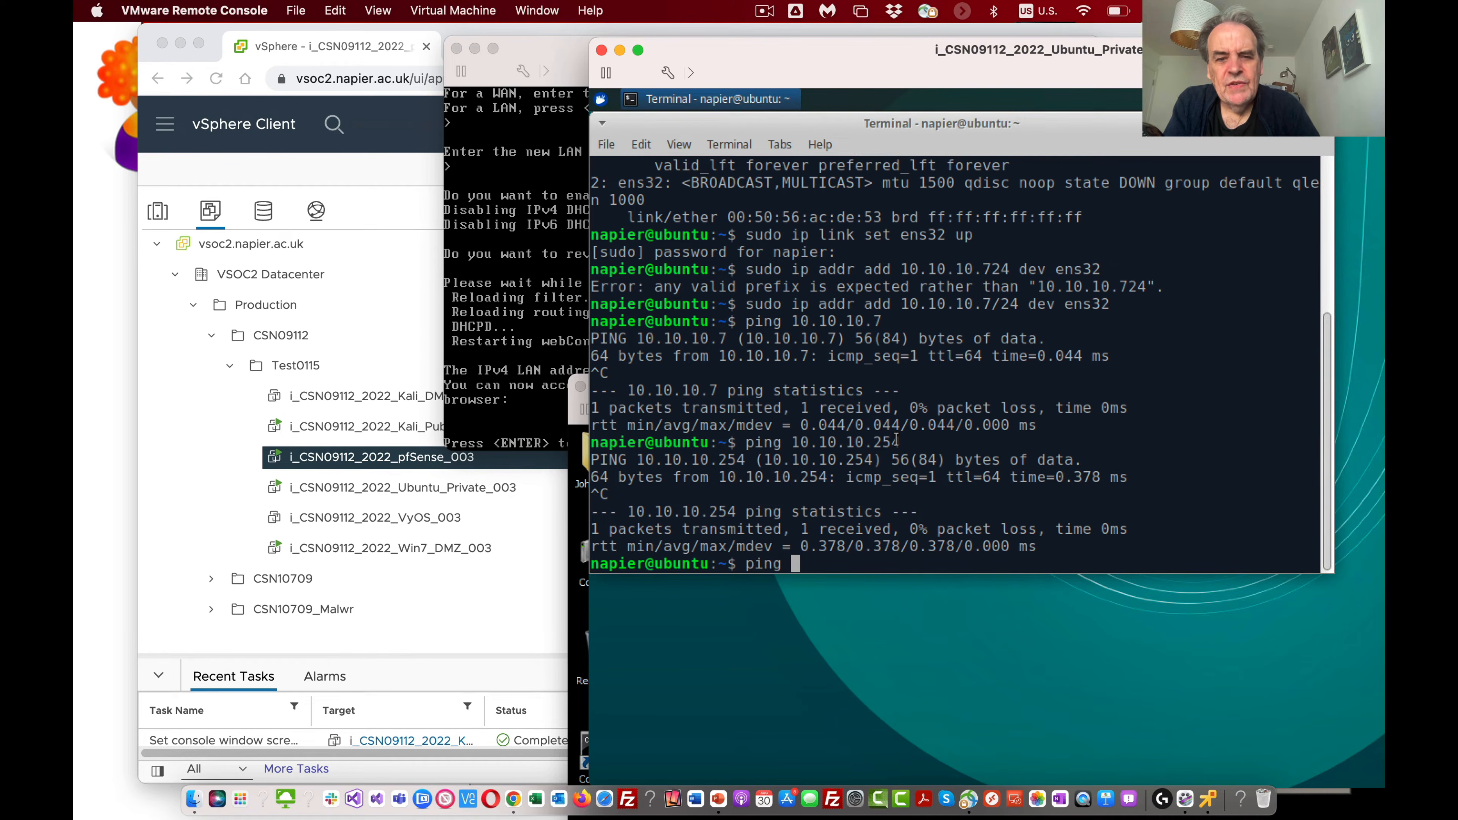
pyautogui.write('8.8.8.8')
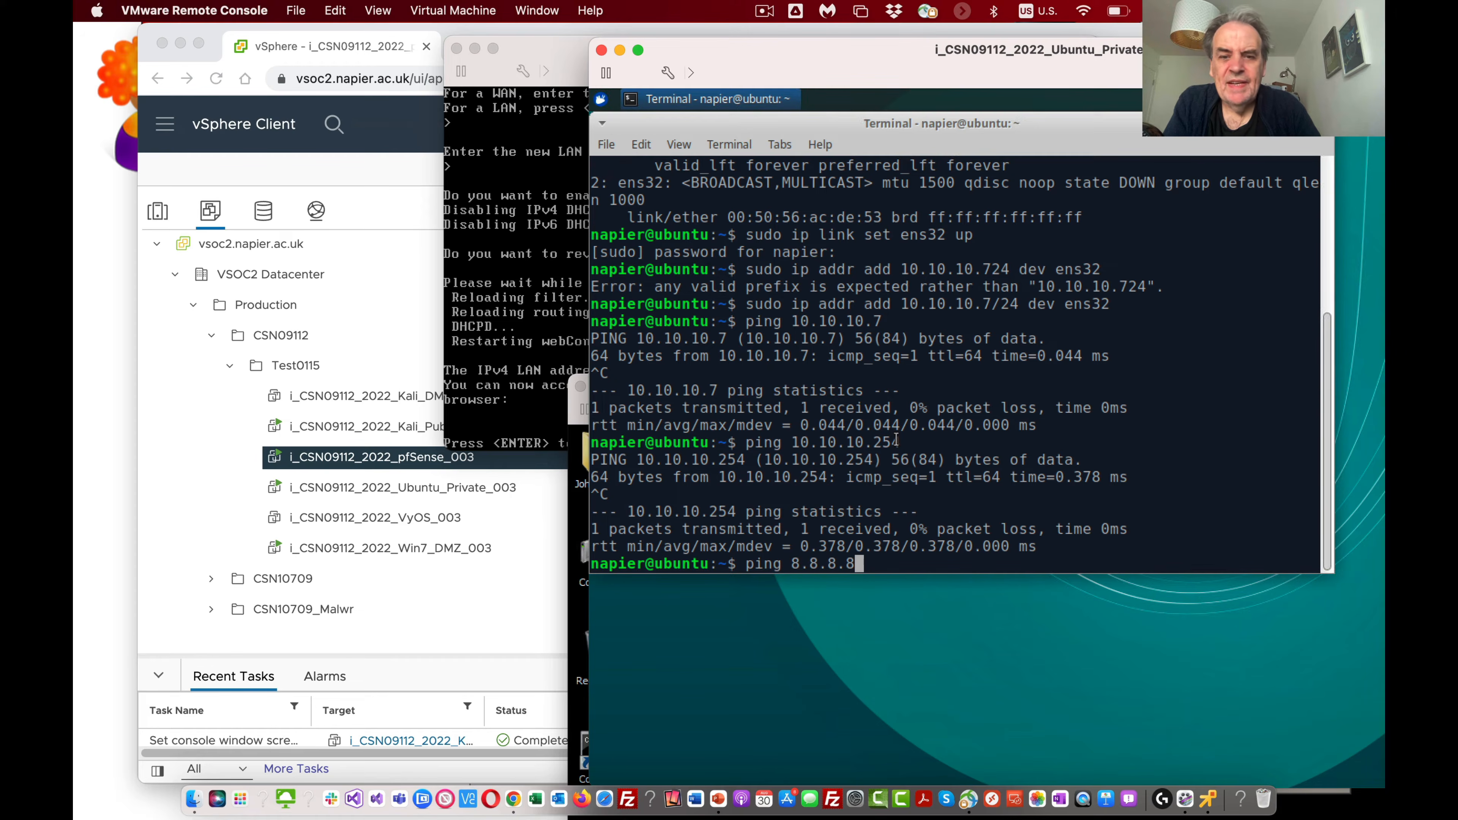
pyautogui.press('Return')
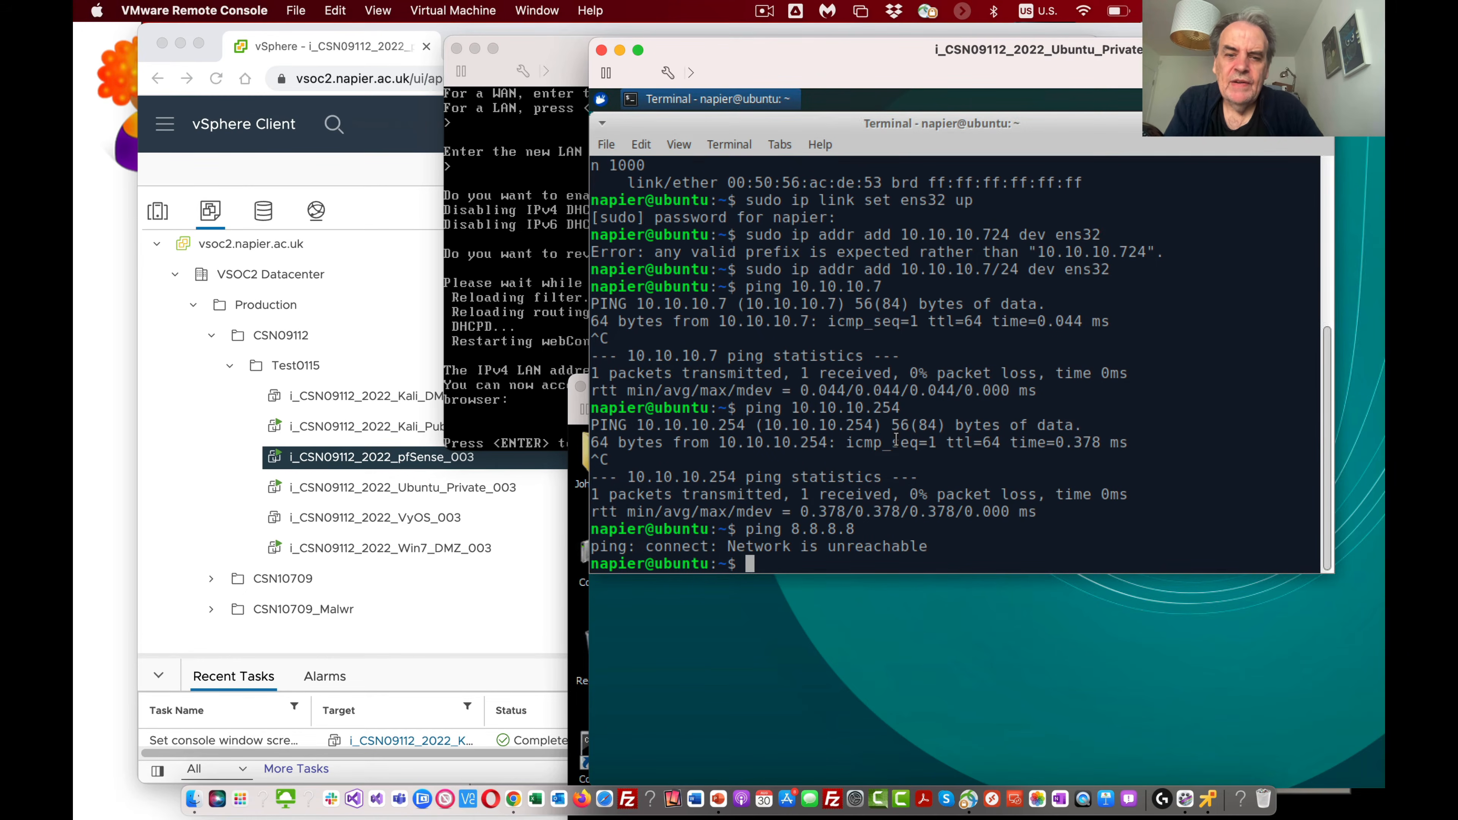
# Step: Add a default route on Ubuntu via 10.10.10.254 on device ens32, using sudo ip route
pyautogui.write('udo')
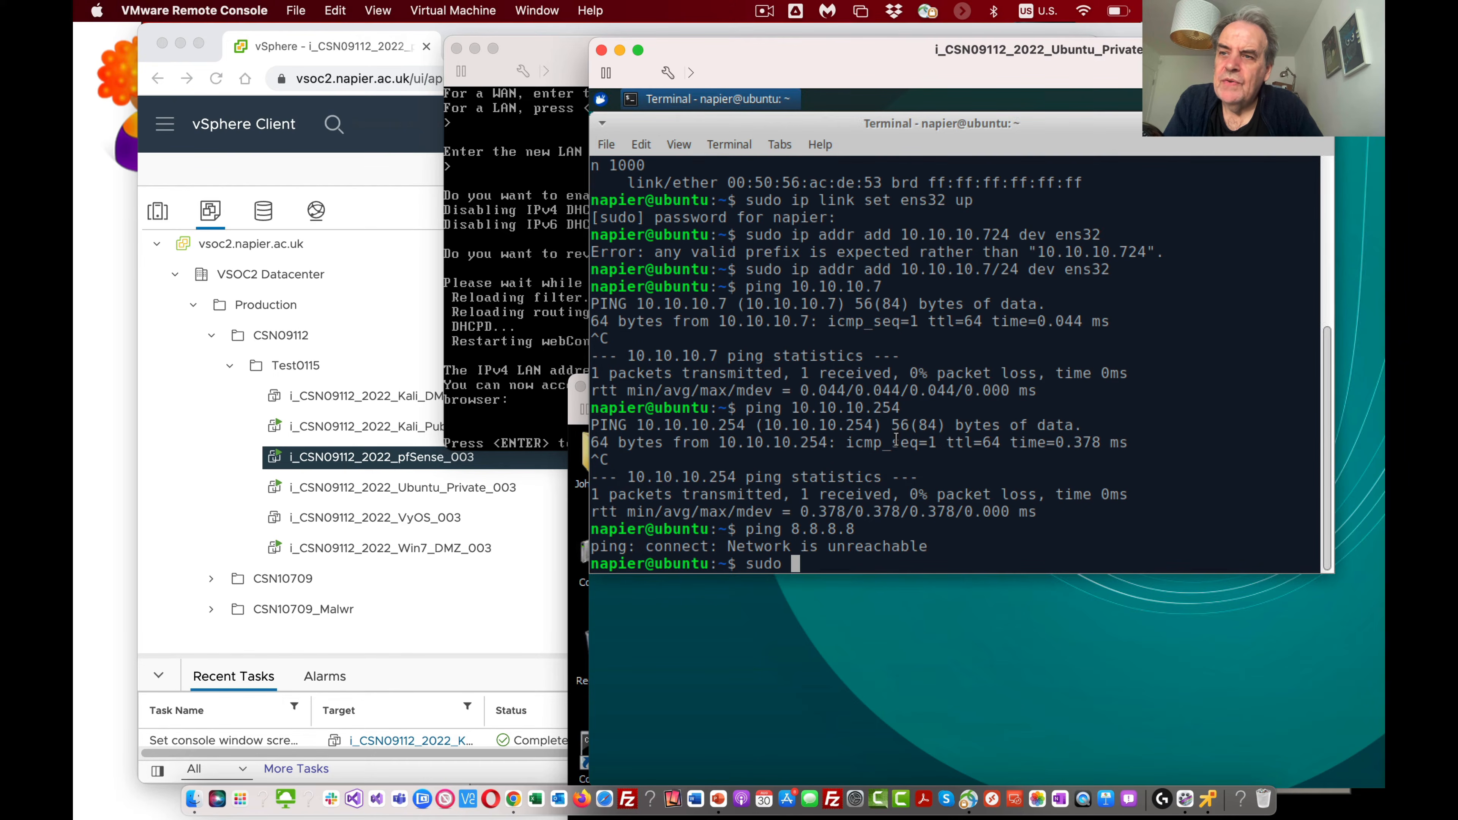
pyautogui.write('ip route')
pyautogui.write(' add default ')
pyautogui.write('vai')
pyautogui.press('BackSpace')
pyautogui.press('BackSpace')
pyautogui.press('BackSpace')
pyautogui.write('ia 10.10.10.25')
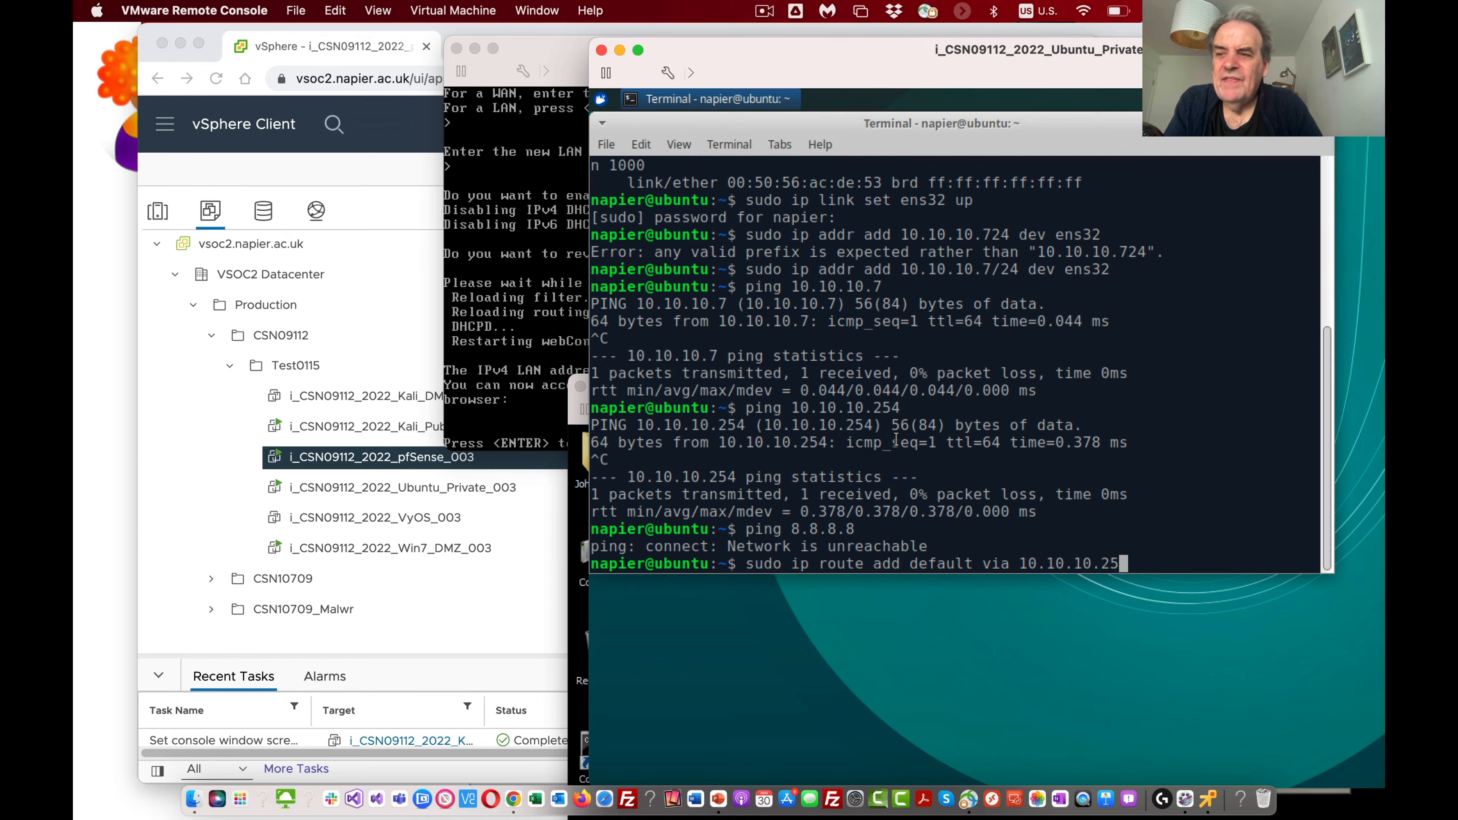
pyautogui.write('4 dev ens32')
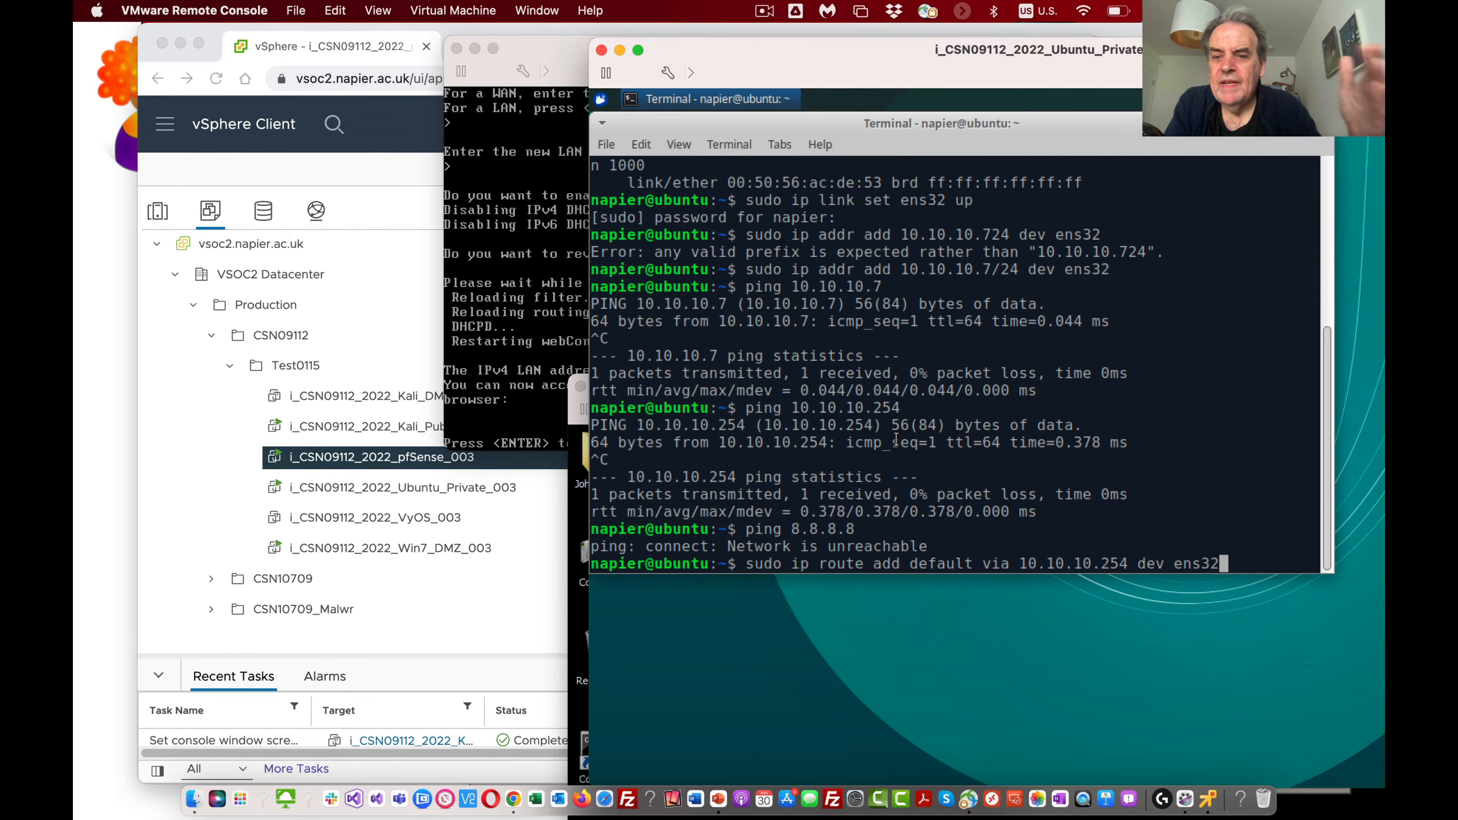
pyautogui.press('Return')
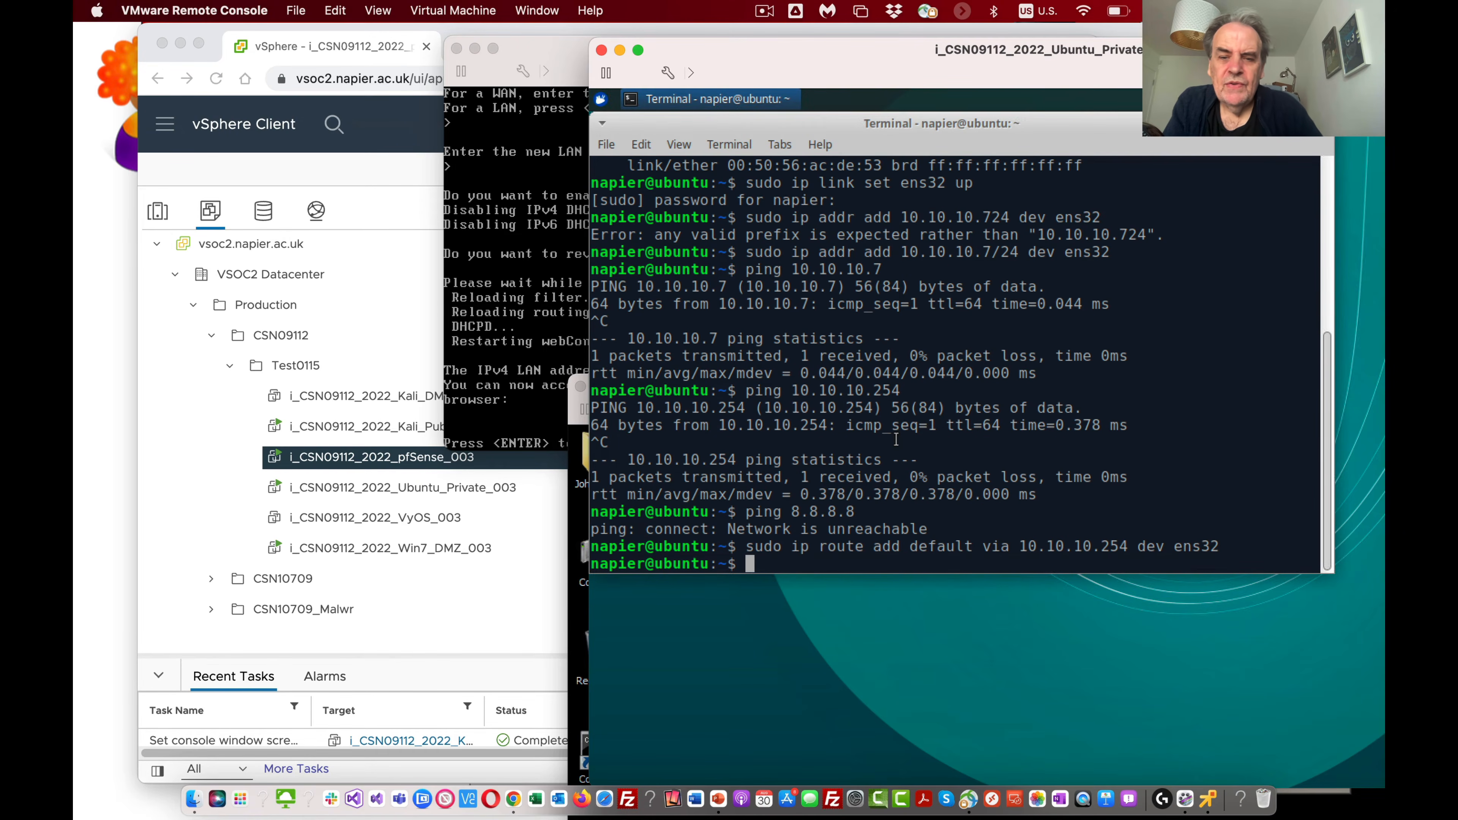
# Step: Repeat the ping to 8.8.8.8 through the new default route and stop it after a few packets
pyautogui.press('Up')
pyautogui.press('Up')
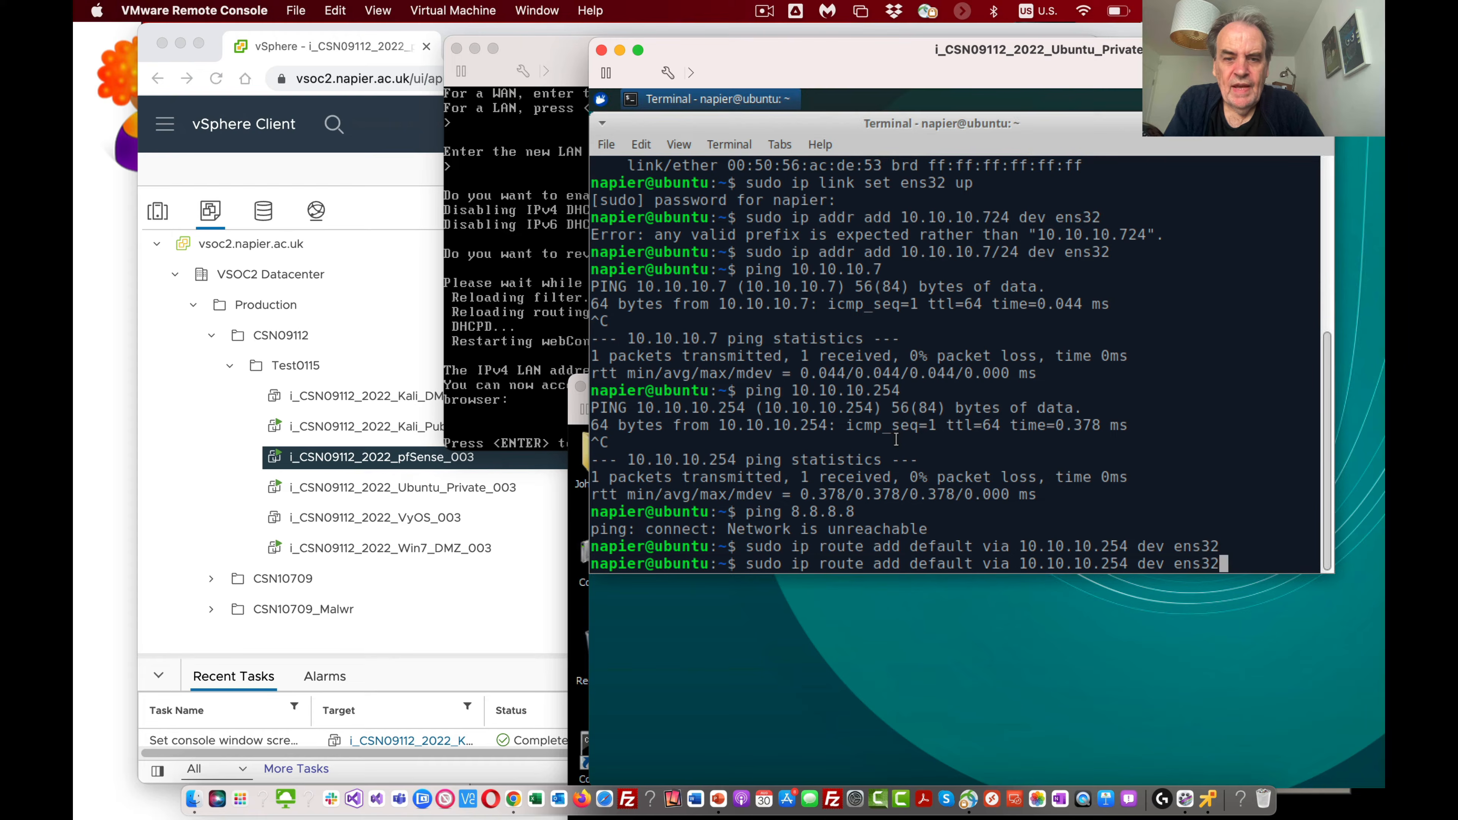
pyautogui.press('Return')
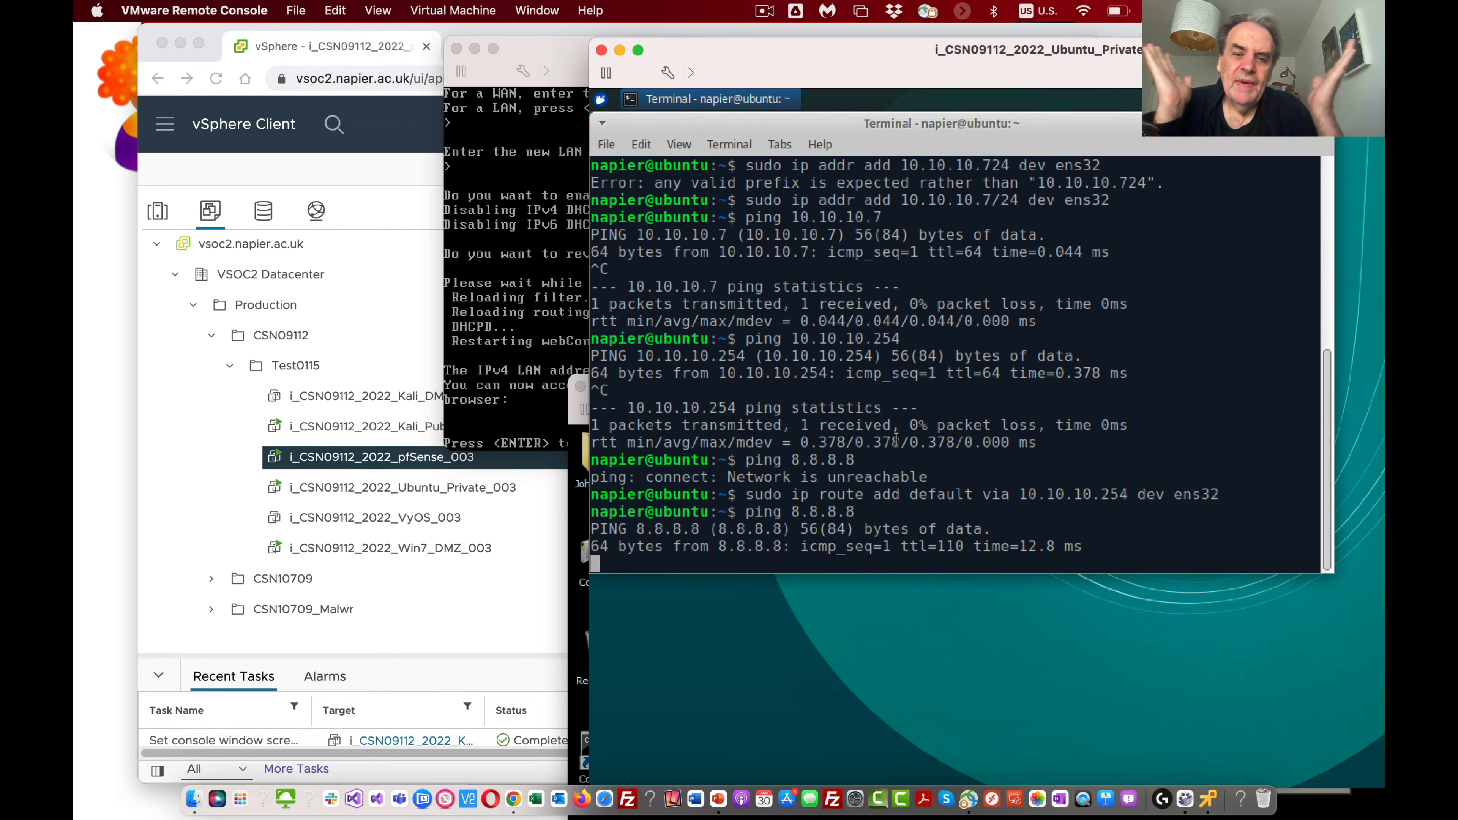
pyautogui.hotkey('ctrl', 'c')
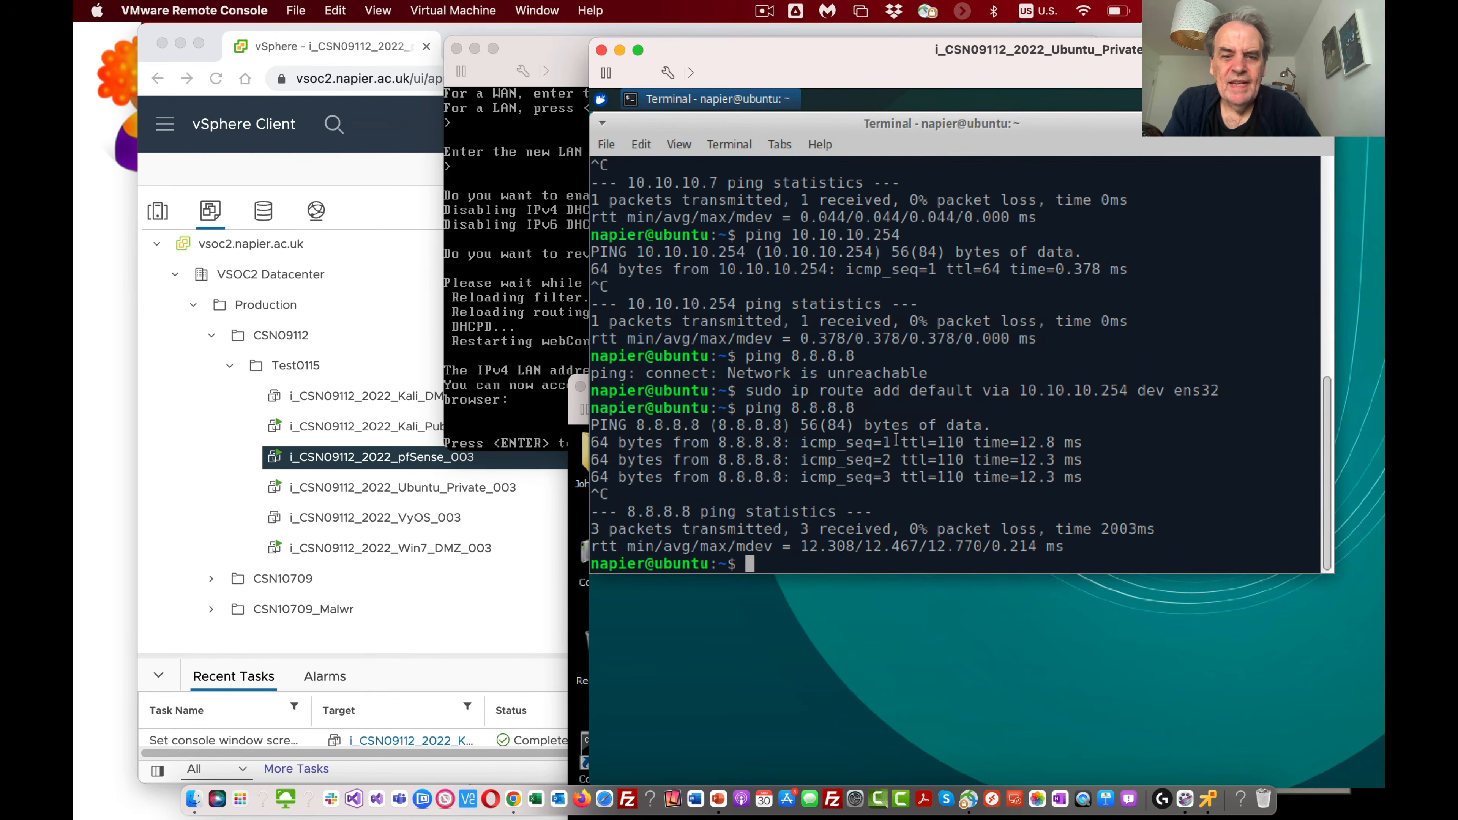
# Step: Test name resolution from Ubuntu by pinging google.com, and abort the ping
pyautogui.press('Up')
pyautogui.press('BackSpace')
pyautogui.press('BackSpace')
pyautogui.press('BackSpace')
pyautogui.press('BackSpace')
pyautogui.press('BackSpace')
pyautogui.press('BackSpace')
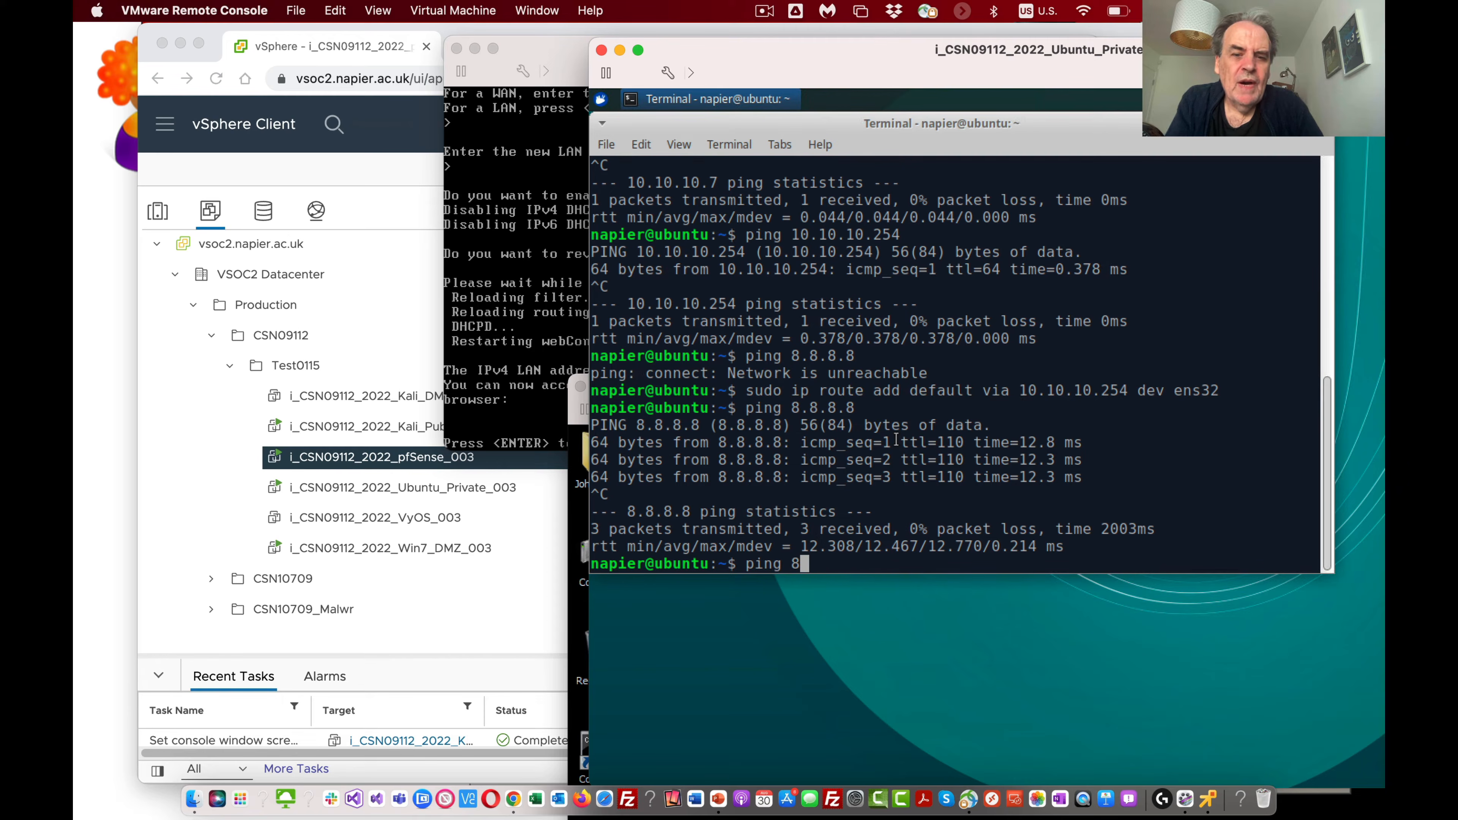
pyautogui.write('goog.ecom')
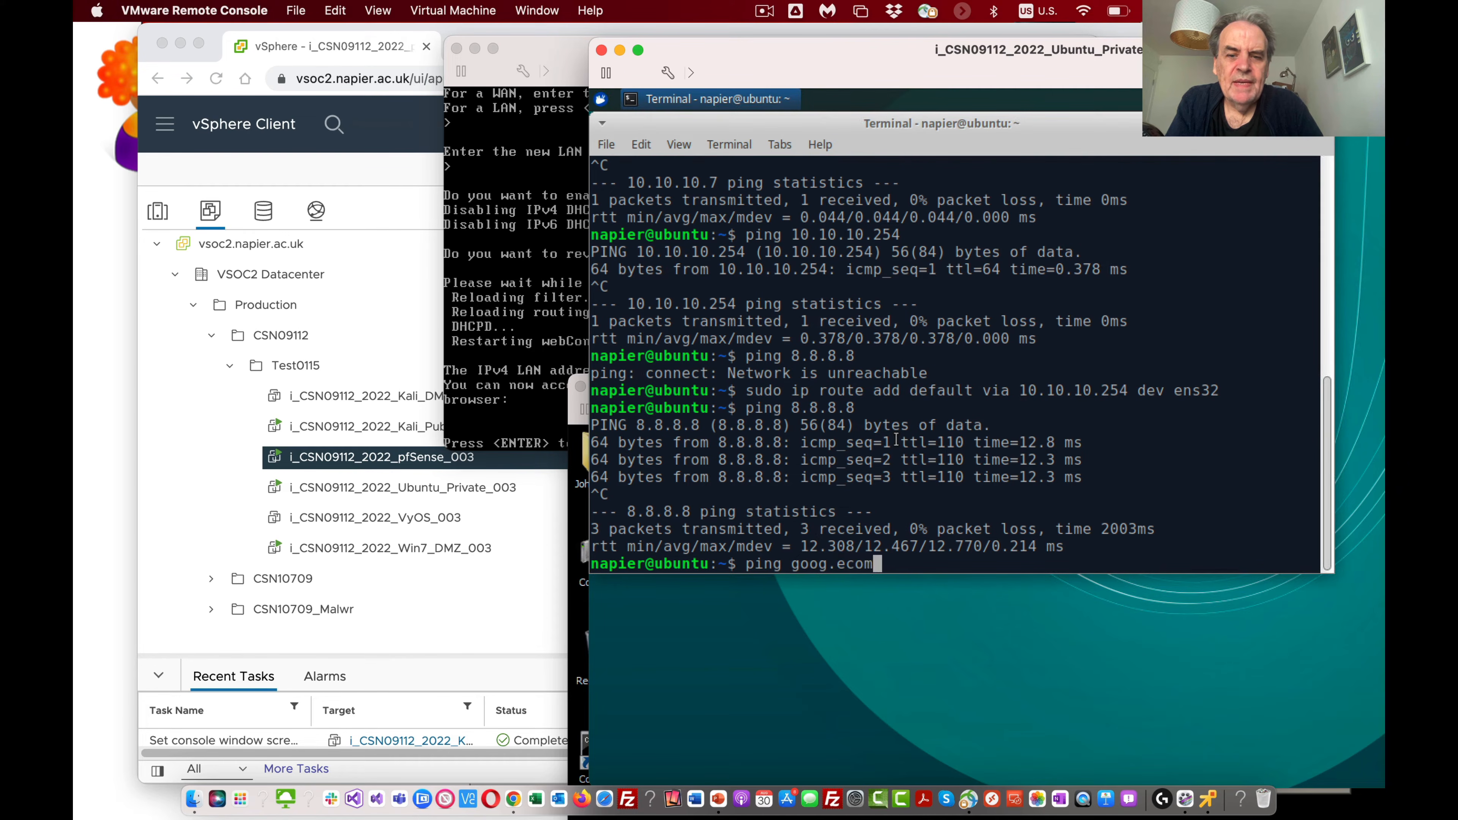
pyautogui.press('BackSpace')
pyautogui.press('BackSpace')
pyautogui.press('BackSpace')
pyautogui.write('le.com')
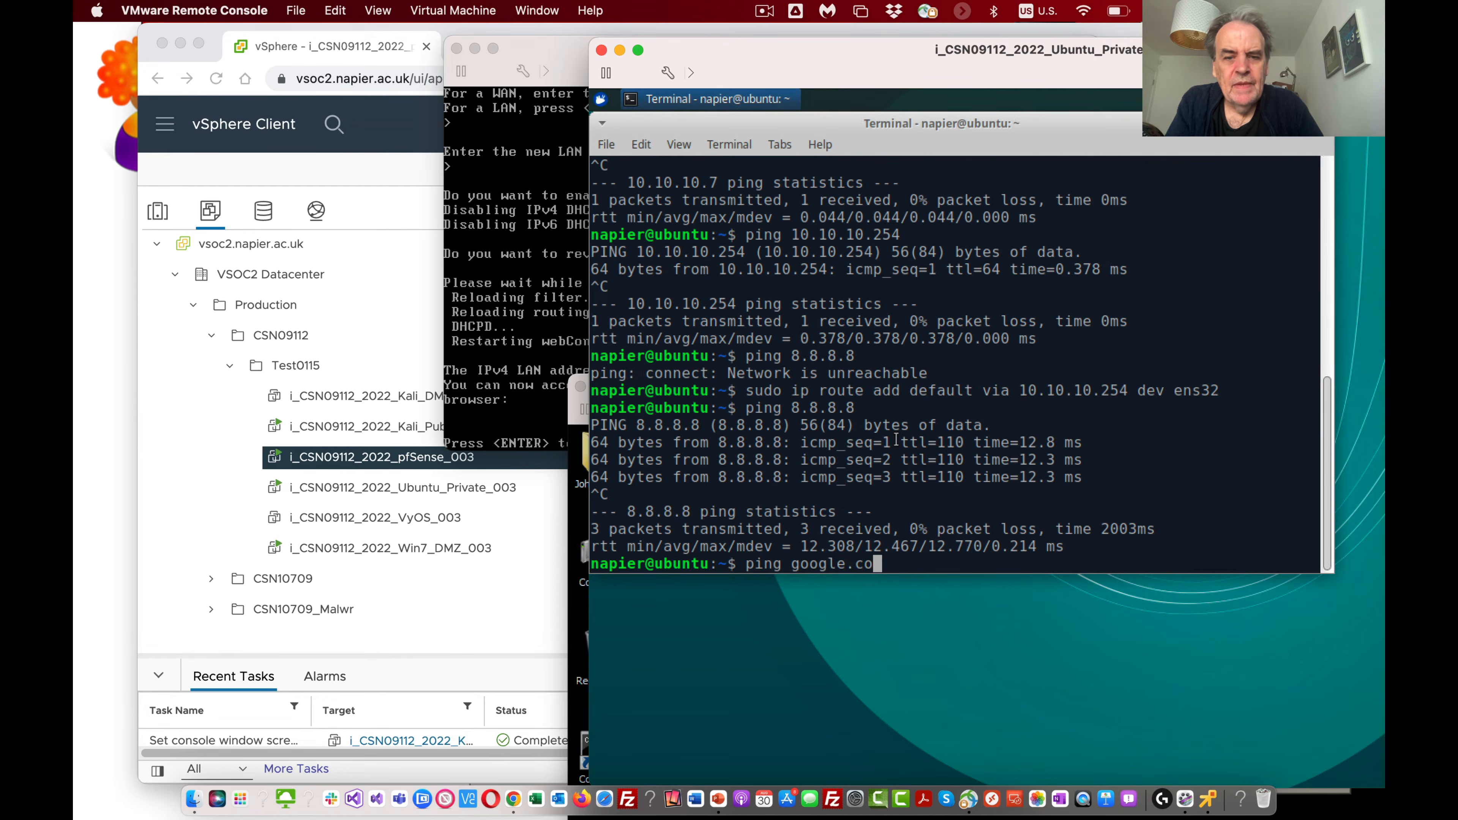
pyautogui.press('Return')
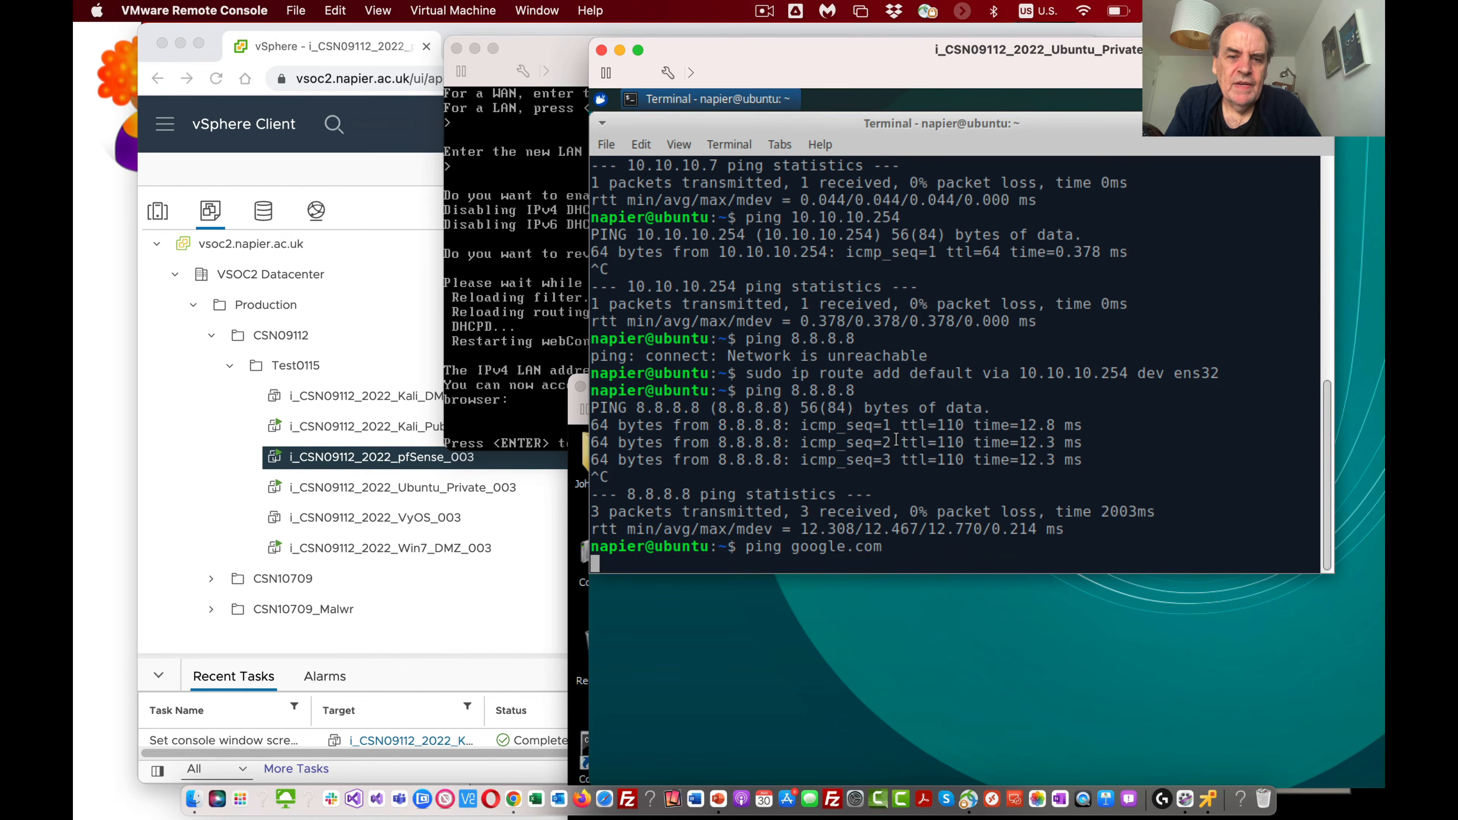
pyautogui.hotkey('ctrl', 'c')
# Step: Run an nslookup query for google.com in the Ubuntu terminal
pyautogui.write('nslookup goog')
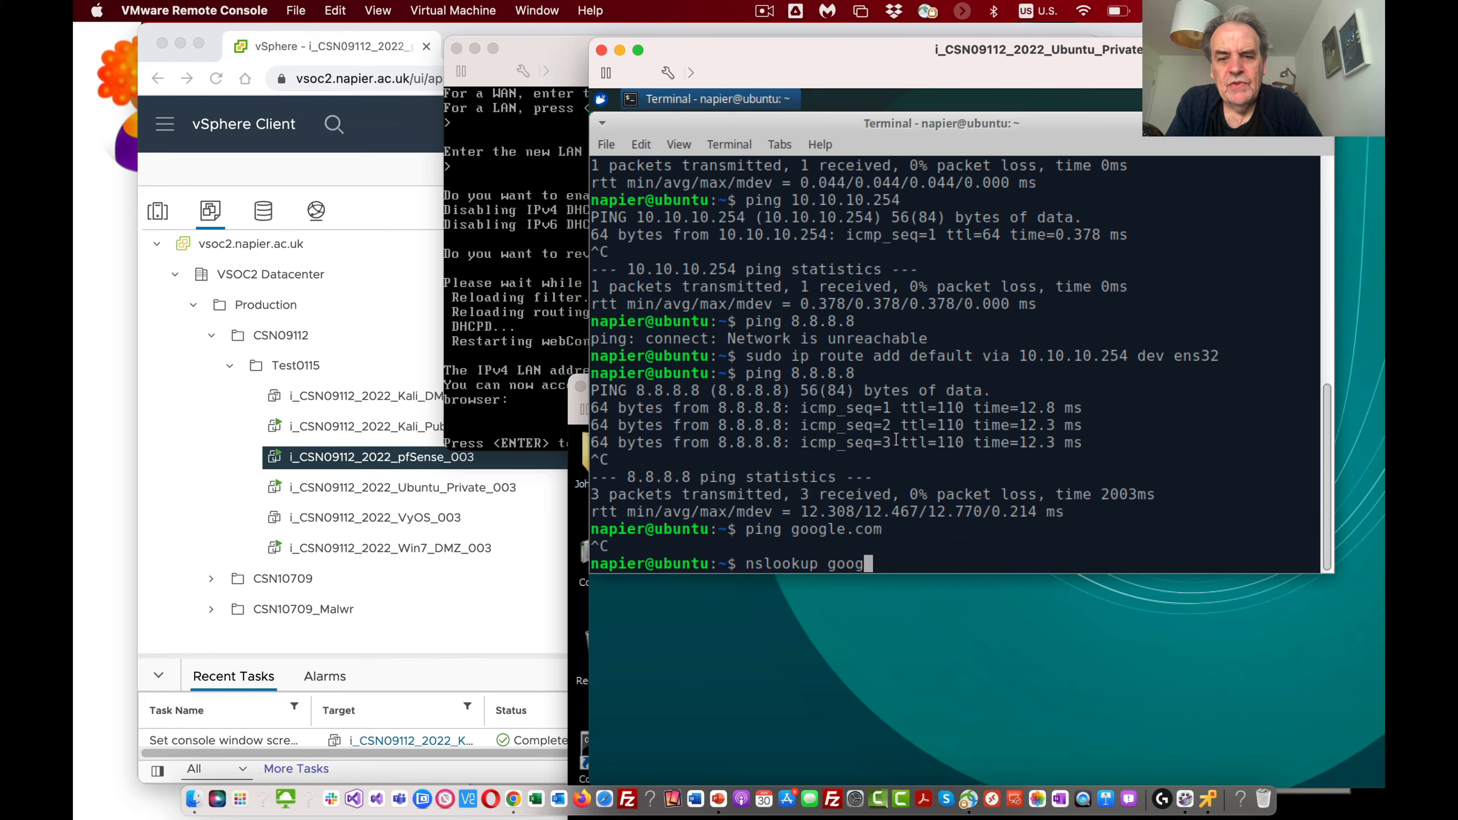
pyautogui.write('le.com')
pyautogui.press('Return')
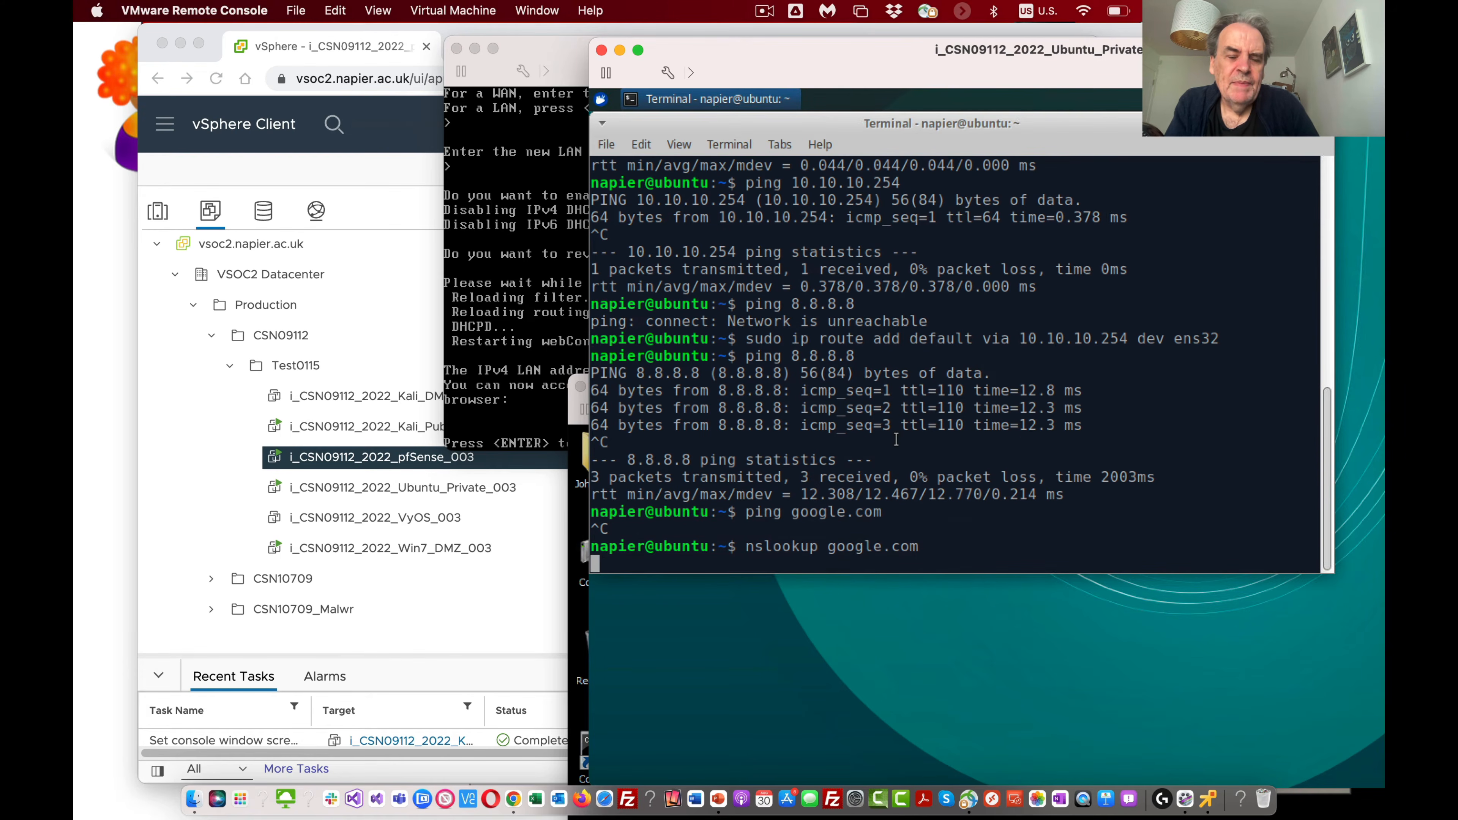
# Step: Abort the pending nslookup query and open /etc/resolv.conf in nano with sudo
pyautogui.hotkey('ctrl', 'c')
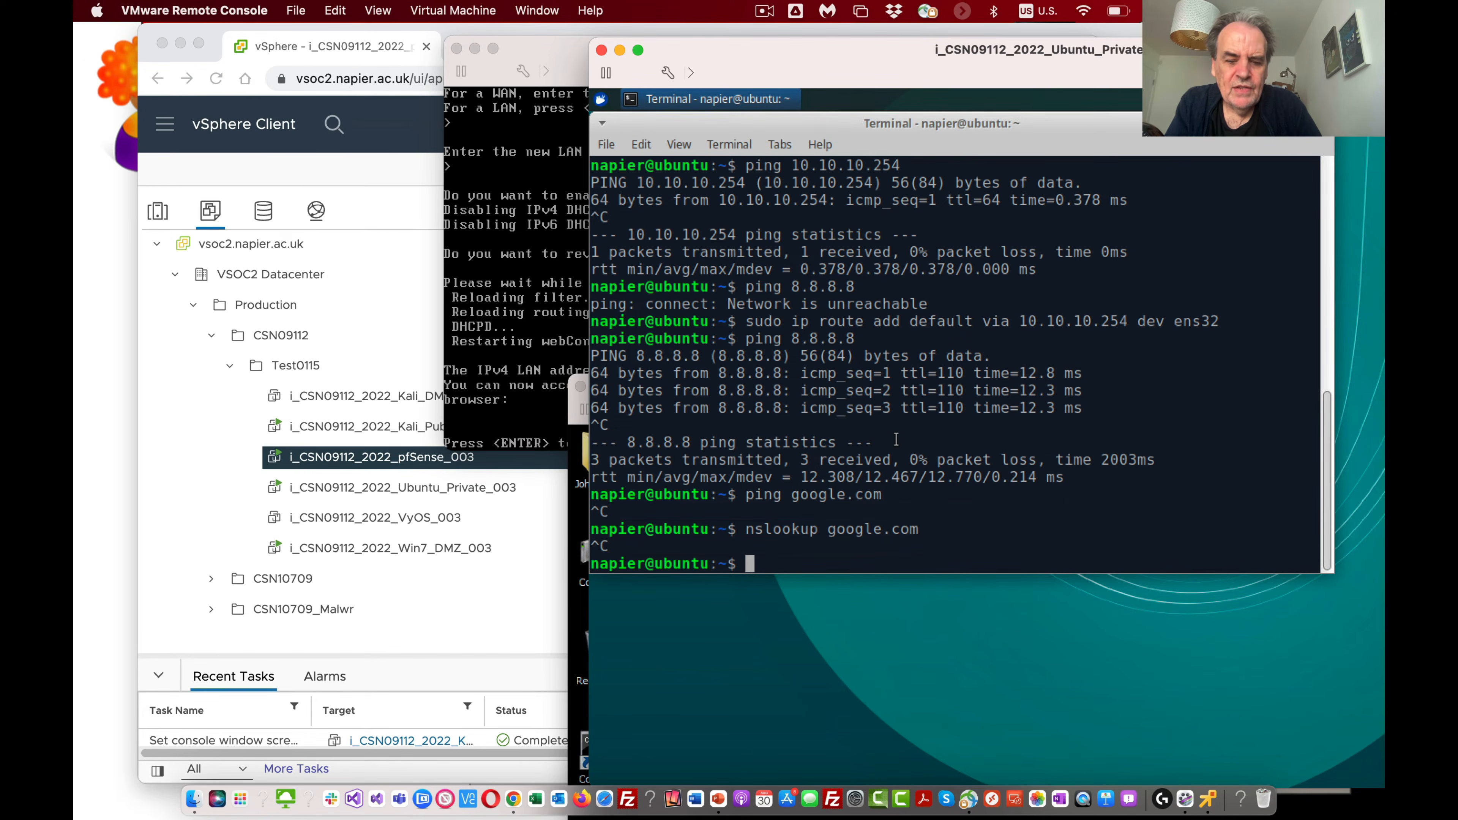
pyautogui.write('sido')
pyautogui.press('BackSpace')
pyautogui.press('BackSpace')
pyautogui.press('BackSpace')
pyautogui.press('BackSpace')
pyautogui.press('BackSpace')
pyautogui.write('siuo ')
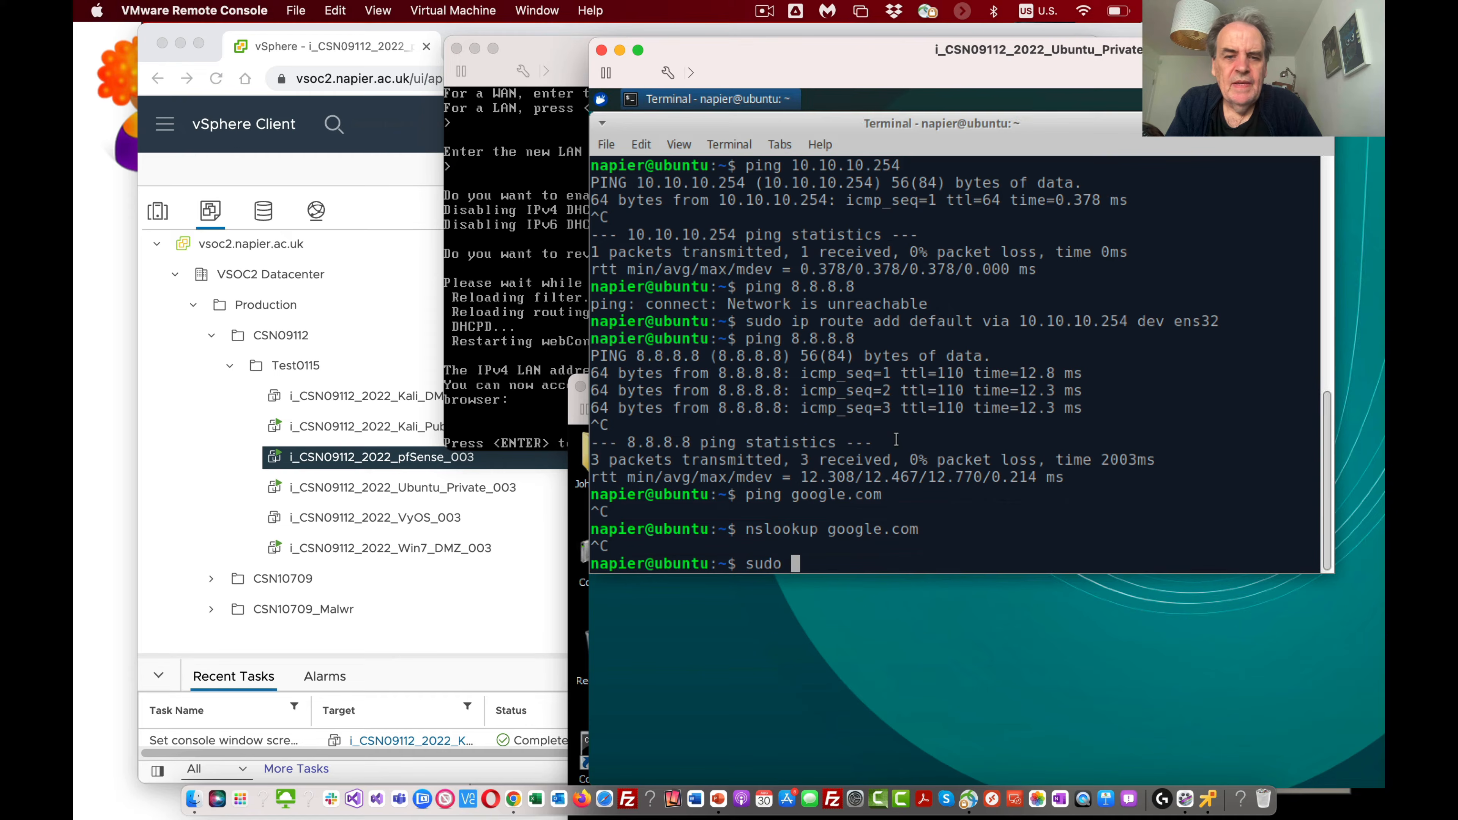
pyautogui.write('nano /etc/resolv.conf')
pyautogui.press('Return')
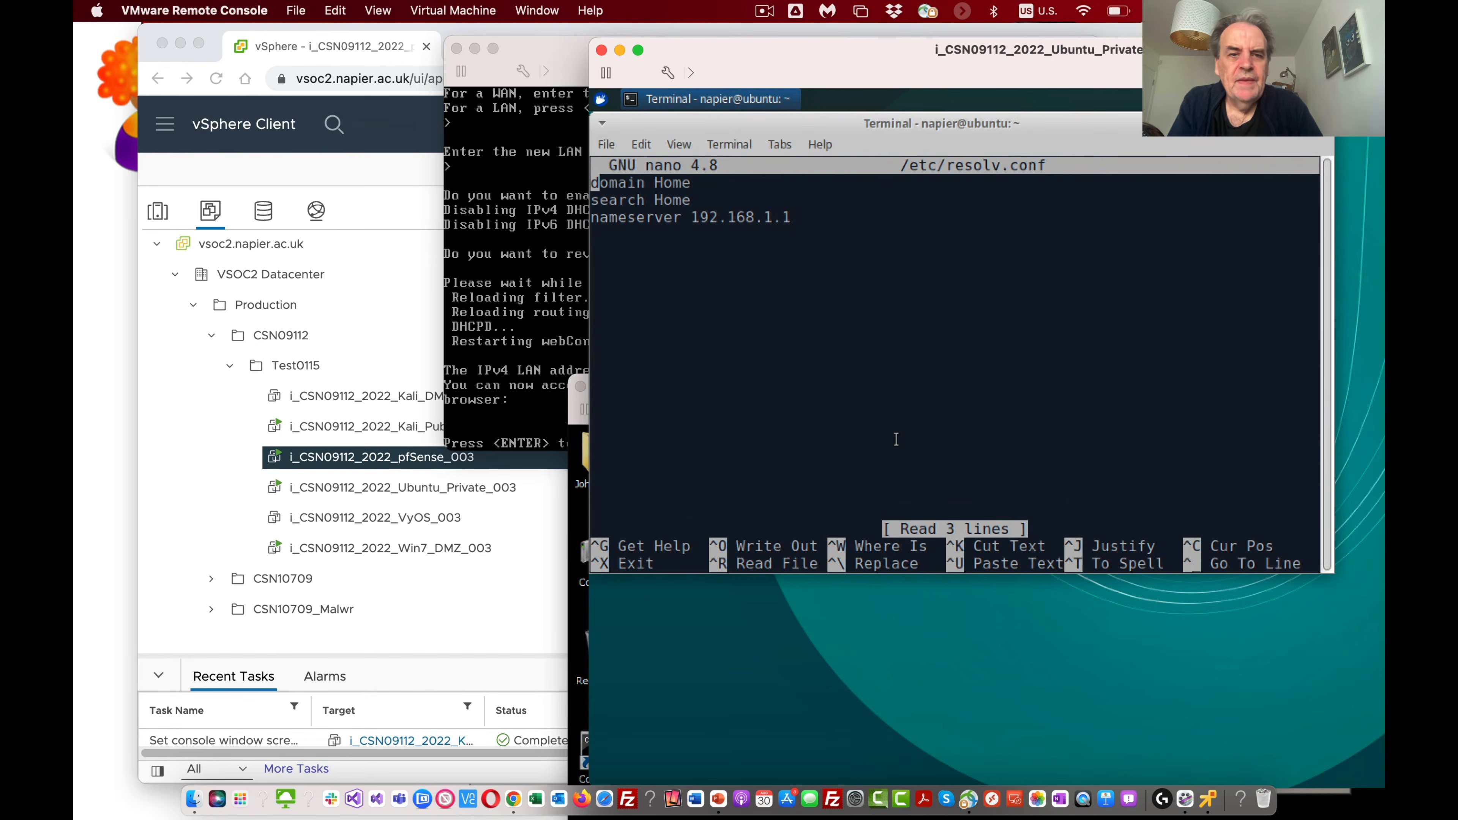
# Step: Set the nameserver in /etc/resolv.conf to 10.221.3.254, then save the file and exit nano
pyautogui.press('BackSpace')
pyautogui.press('BackSpace')
pyautogui.press('BackSpace')
pyautogui.press('BackSpace')
pyautogui.press('BackSpace')
pyautogui.press('BackSpace')
pyautogui.press('BackSpace')
pyautogui.press('BackSpace')
pyautogui.press('BackSpace')
pyautogui.press('BackSpace')
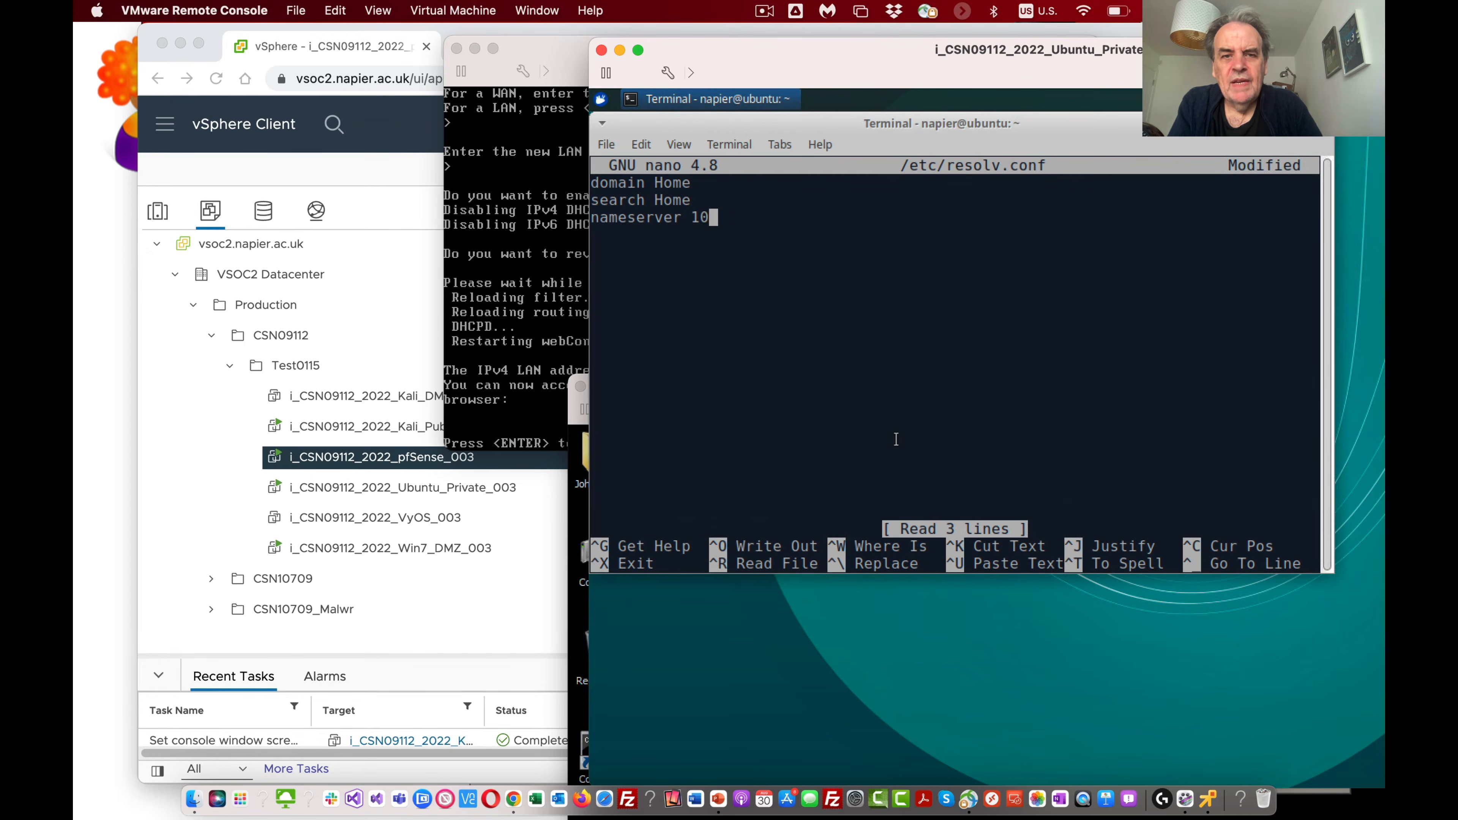
pyautogui.write('0.22.13')
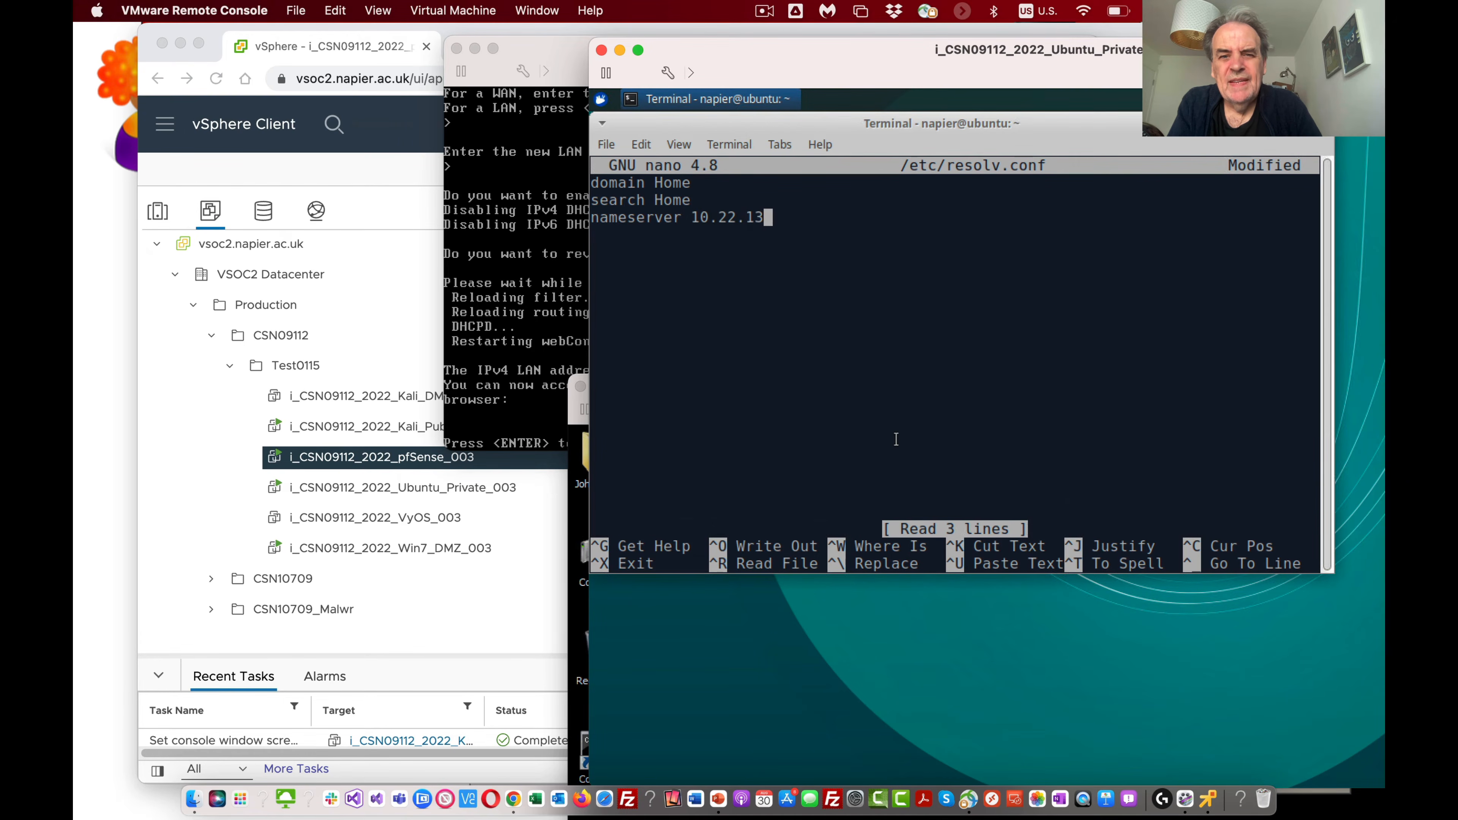
pyautogui.press('BackSpace')
pyautogui.write('1')
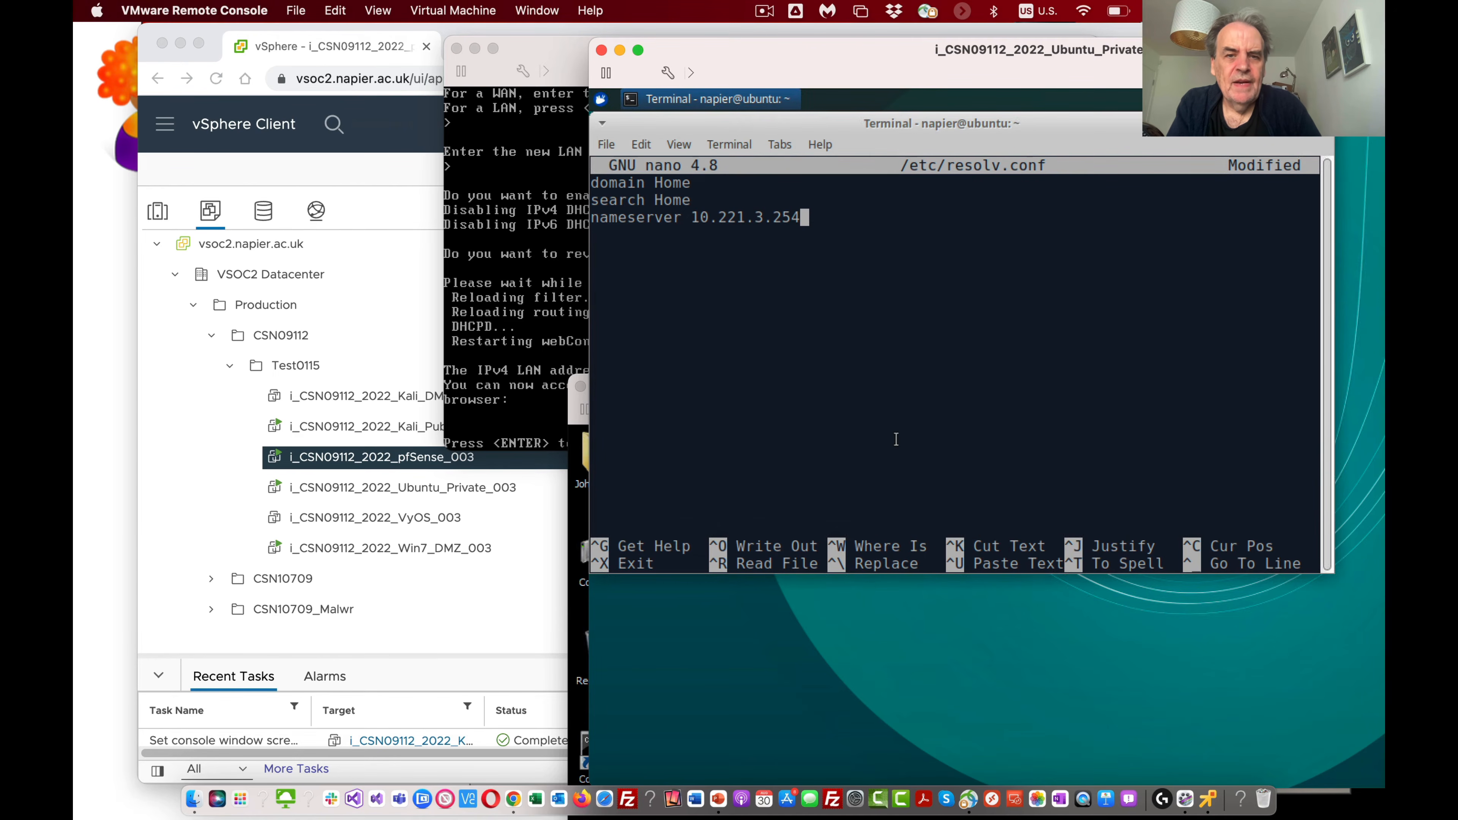
pyautogui.hotkey('ctrl', 'x')
pyautogui.press('y')
pyautogui.press('Return')
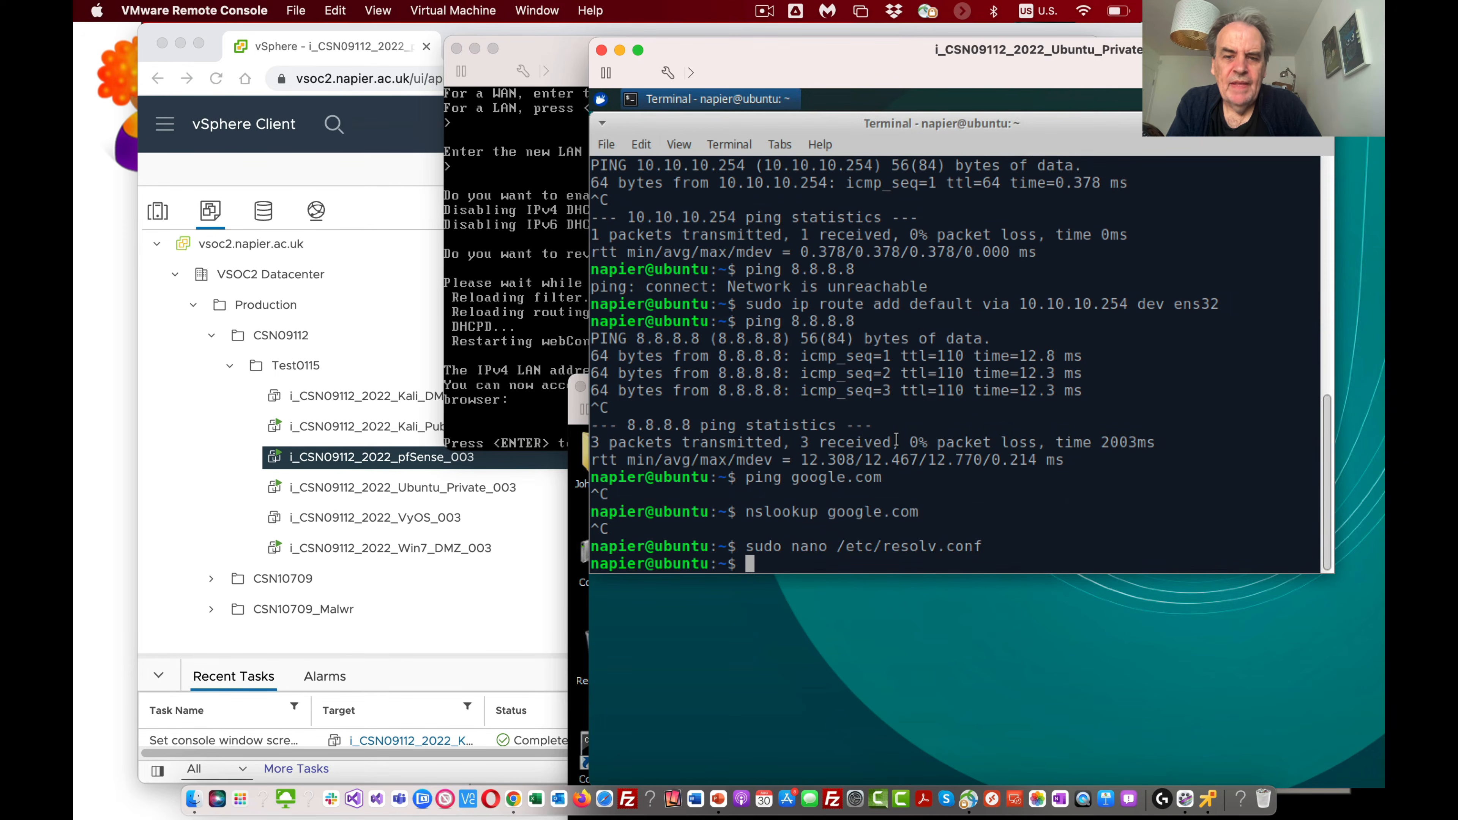
# Step: Repeat the ping to 8.8.8.8 from the Ubuntu terminal and stop it
pyautogui.press('Up')
pyautogui.press('Up')
# Step: Test name resolution with the new nameserver by pinging google.com, and stop after a few packets
pyautogui.press('Up')
pyautogui.press('Up')
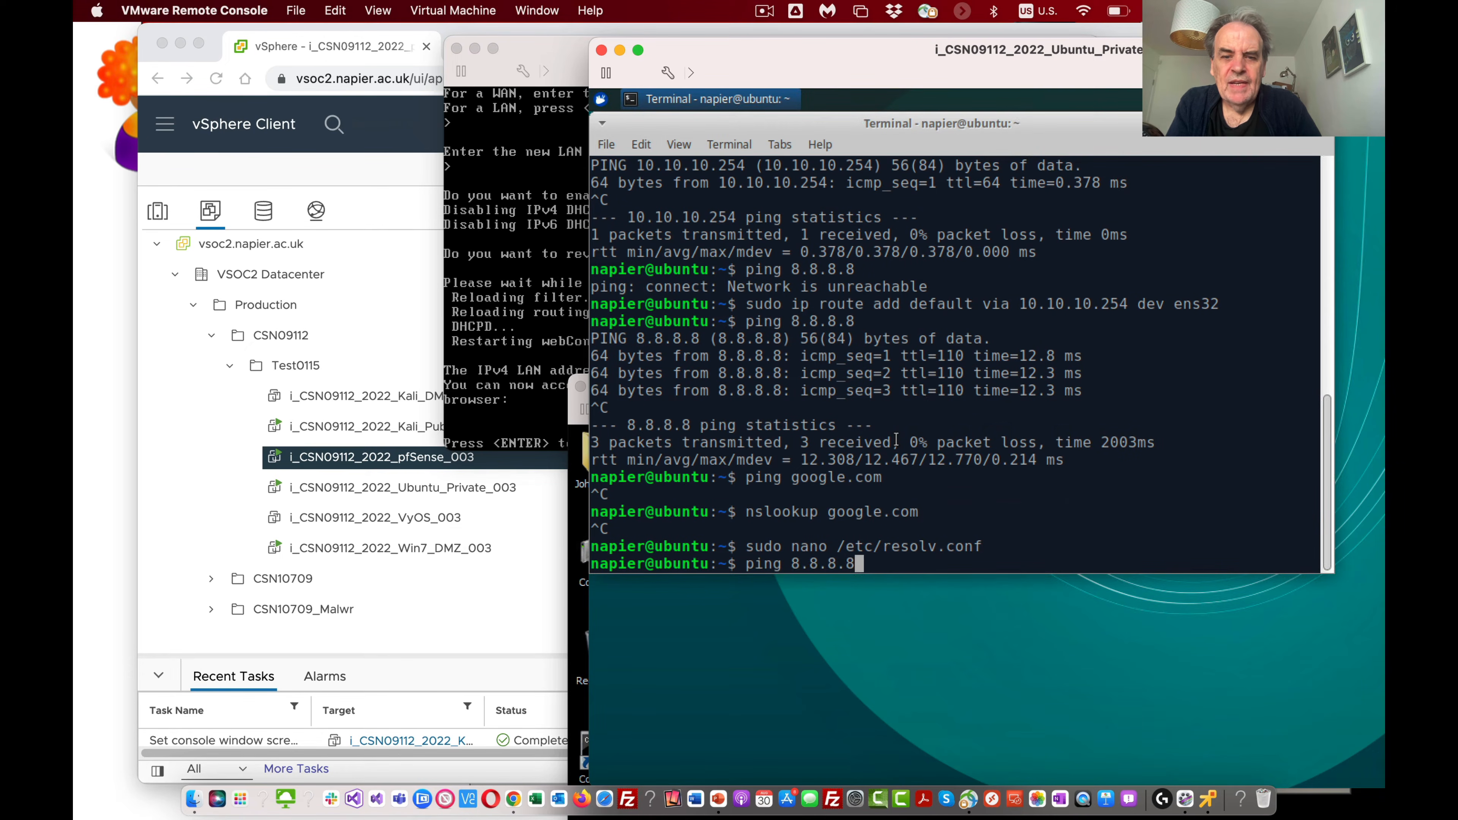
pyautogui.press('Return')
pyautogui.hotkey('ctrl', 'c')
pyautogui.press('Up')
pyautogui.press('Up')
pyautogui.press('Down')
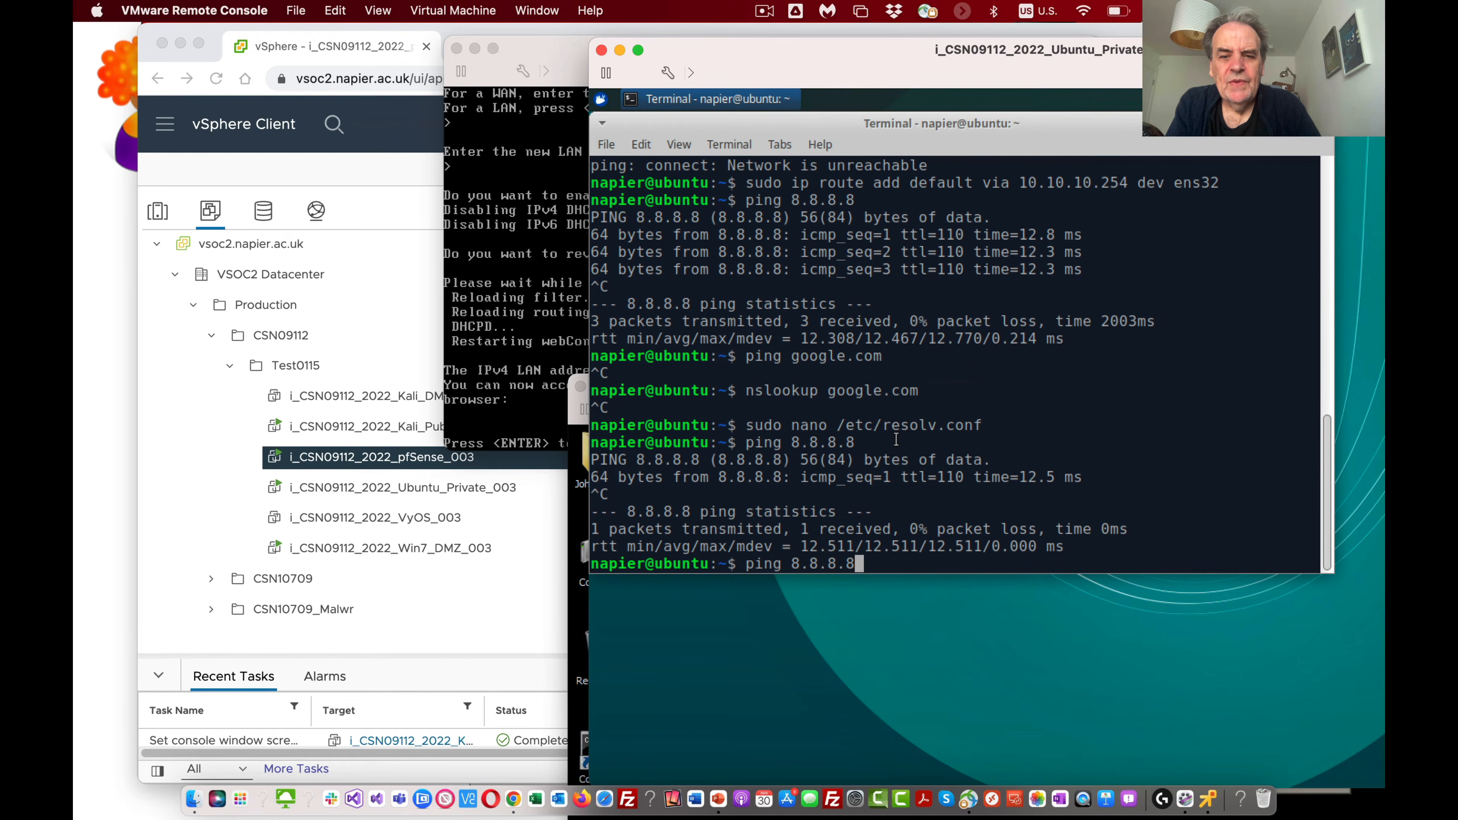
pyautogui.press('Down')
pyautogui.press('Up')
pyautogui.press('Up')
pyautogui.press('Up')
pyautogui.press('Up')
pyautogui.press('Return')
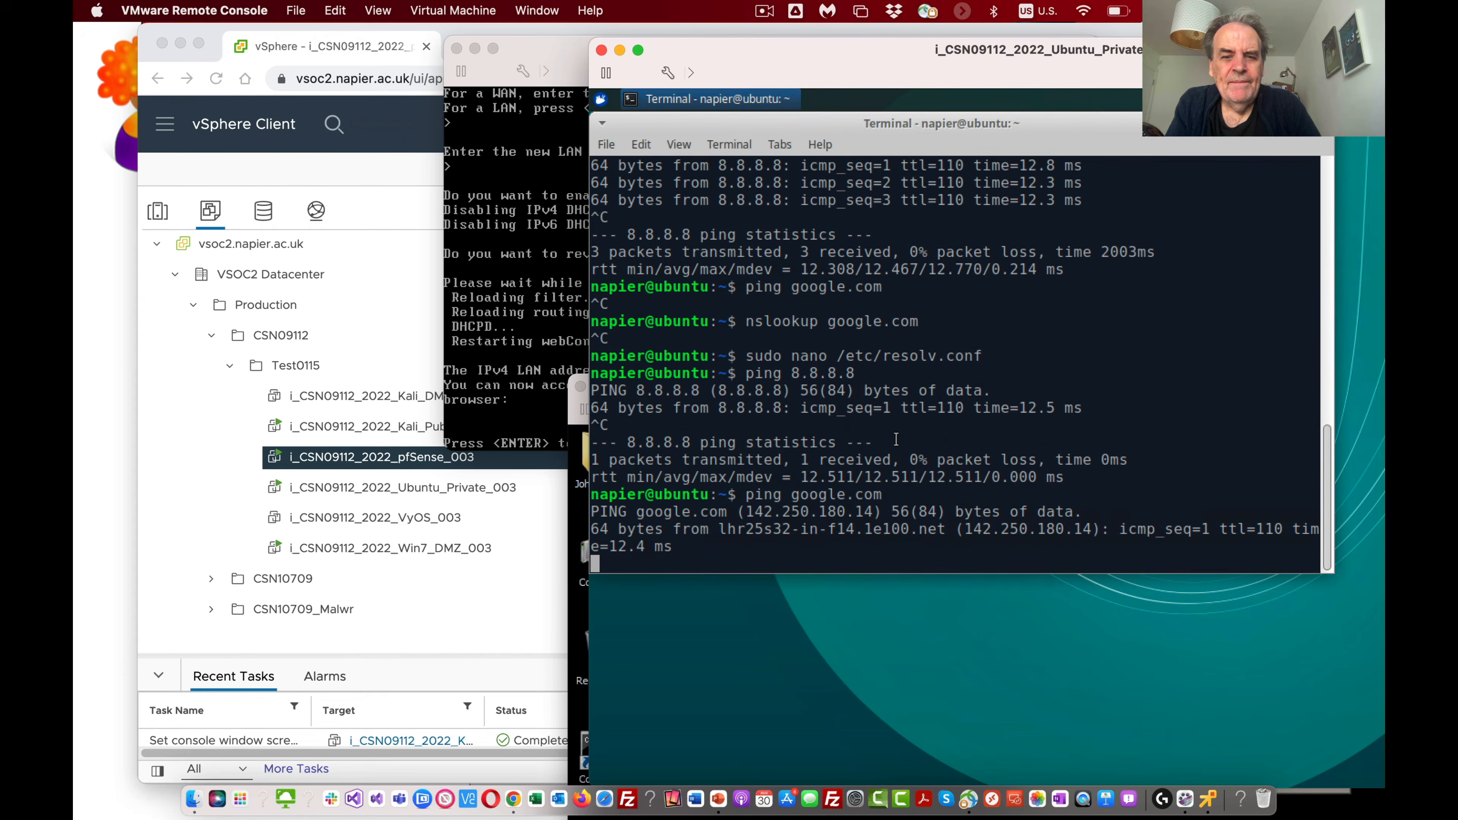
pyautogui.hotkey('ctrl', 'c')
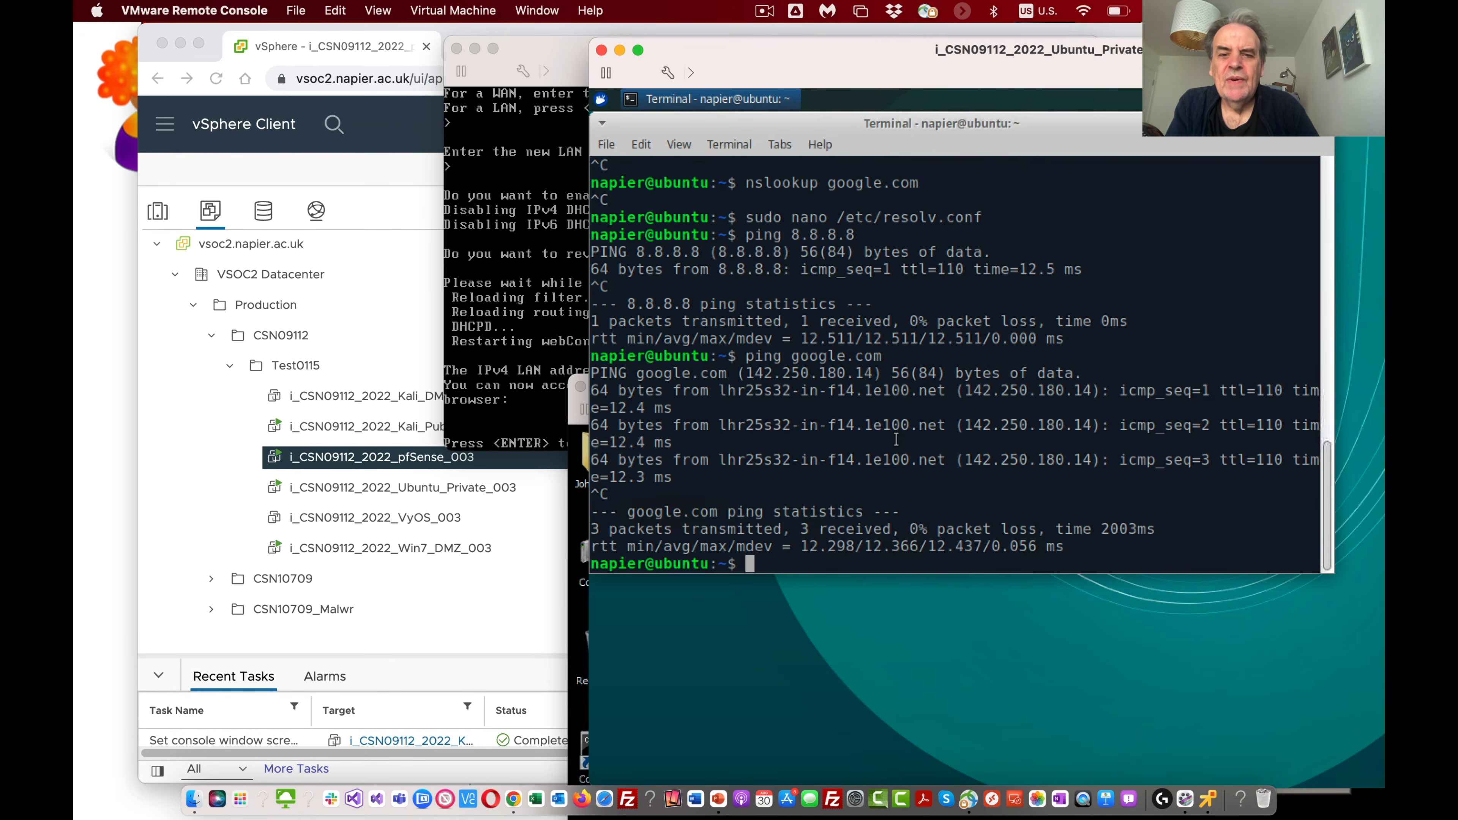
# Step: Query google.com with nslookup against the new nameserver
pyautogui.write('nsloku')
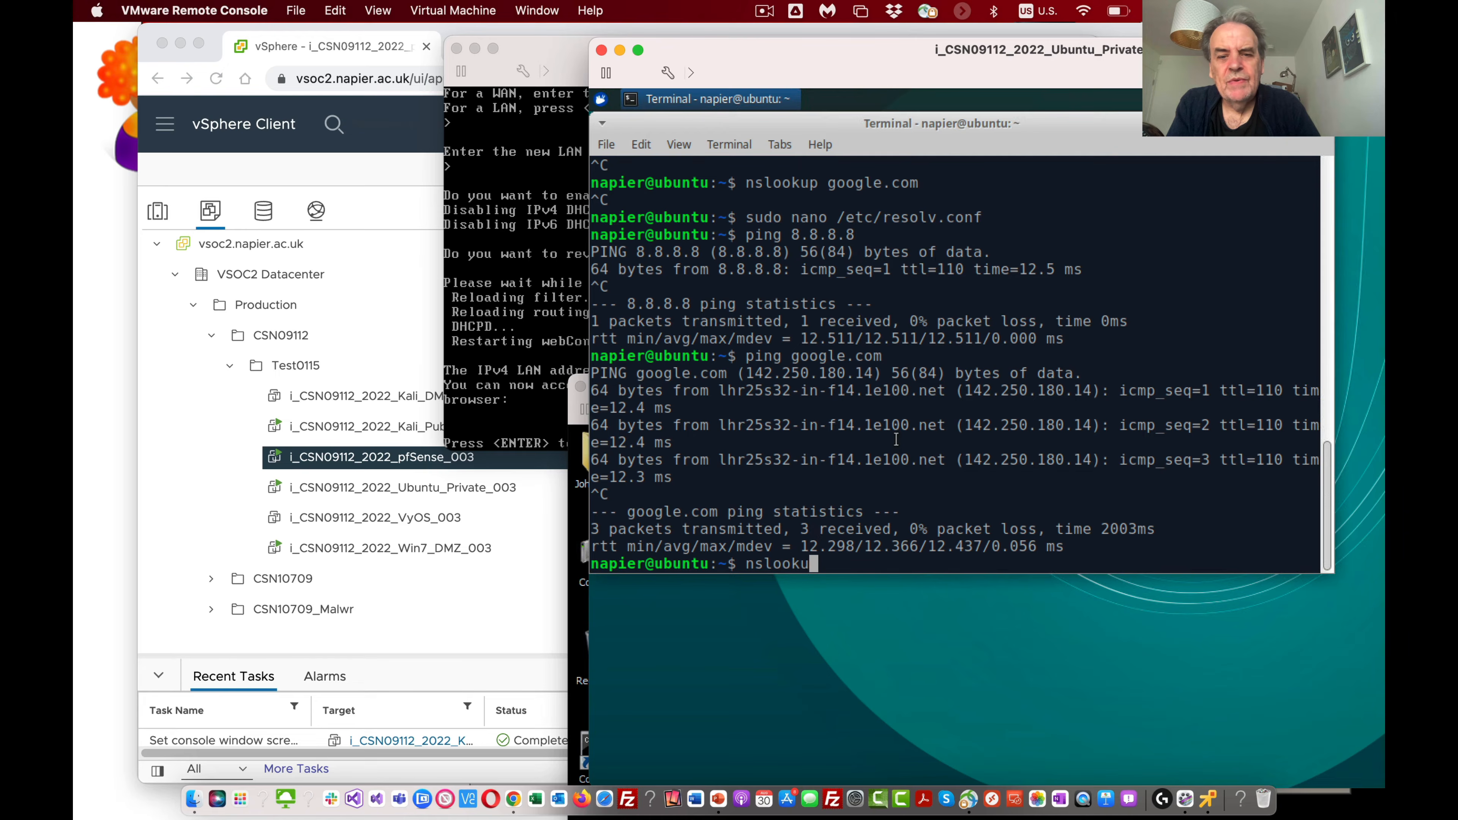
pyautogui.write('p googlelc')
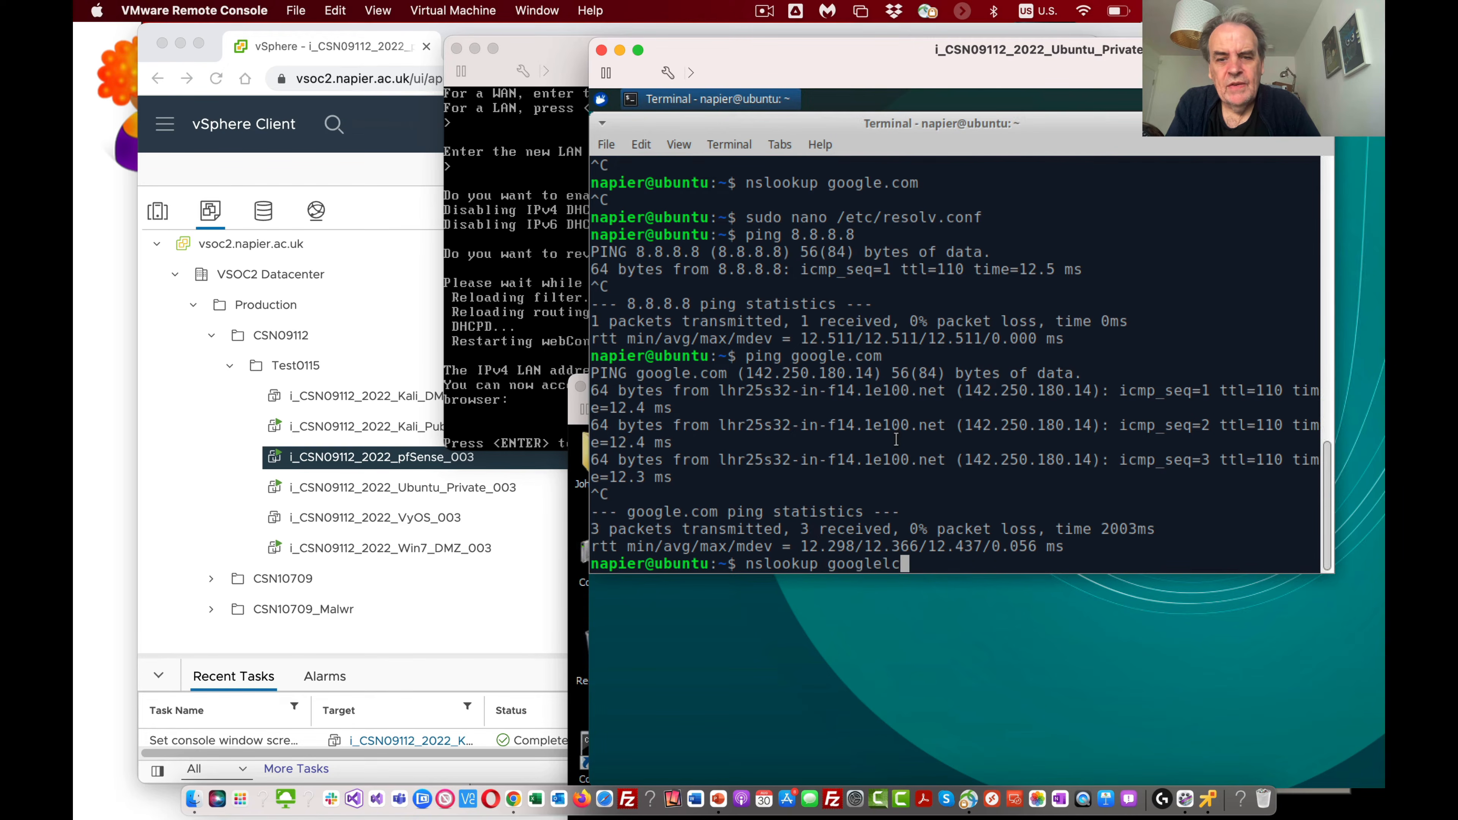
pyautogui.write('.co')
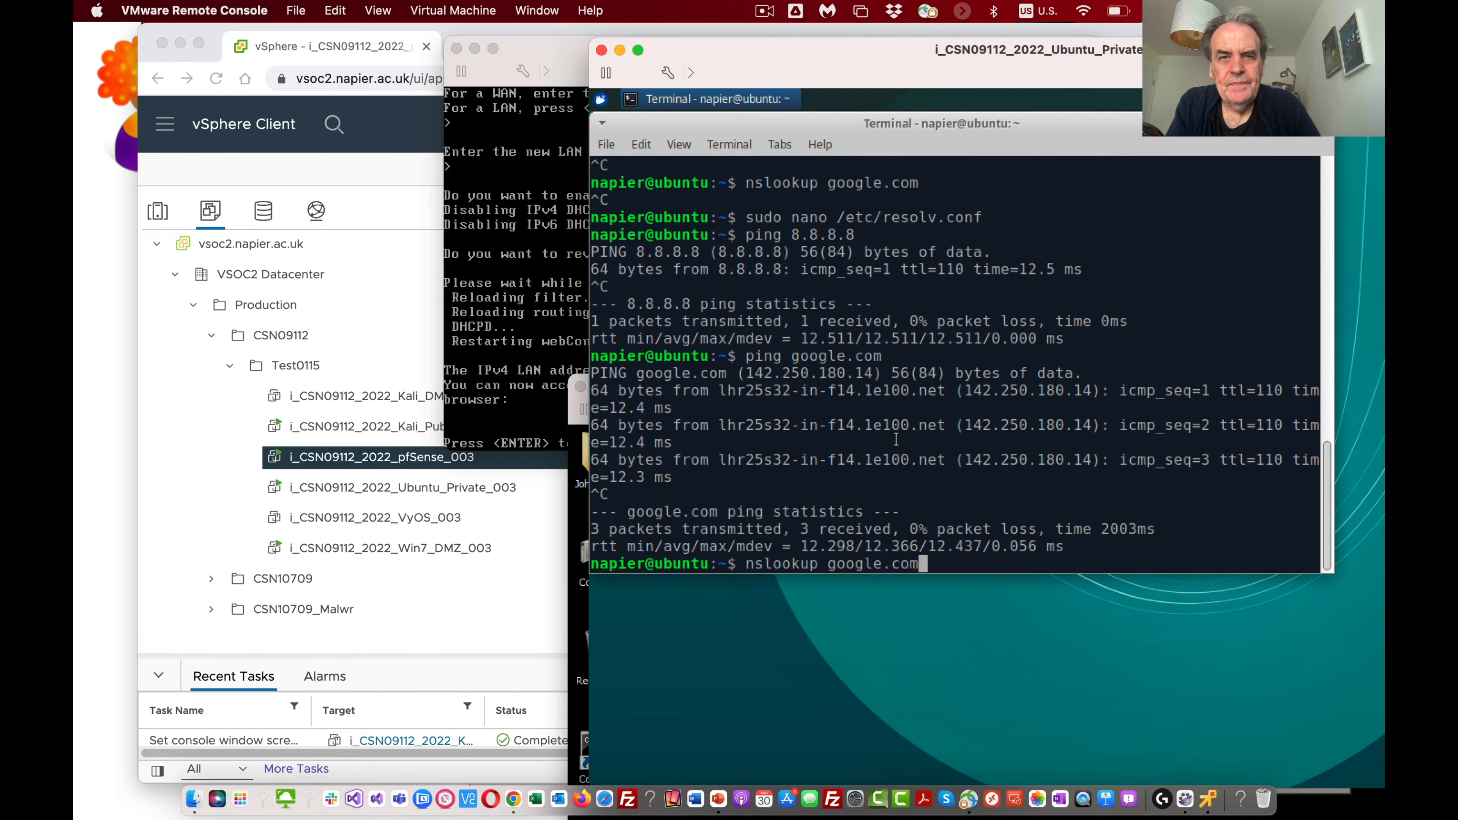
pyautogui.write('m')
pyautogui.press('Return')
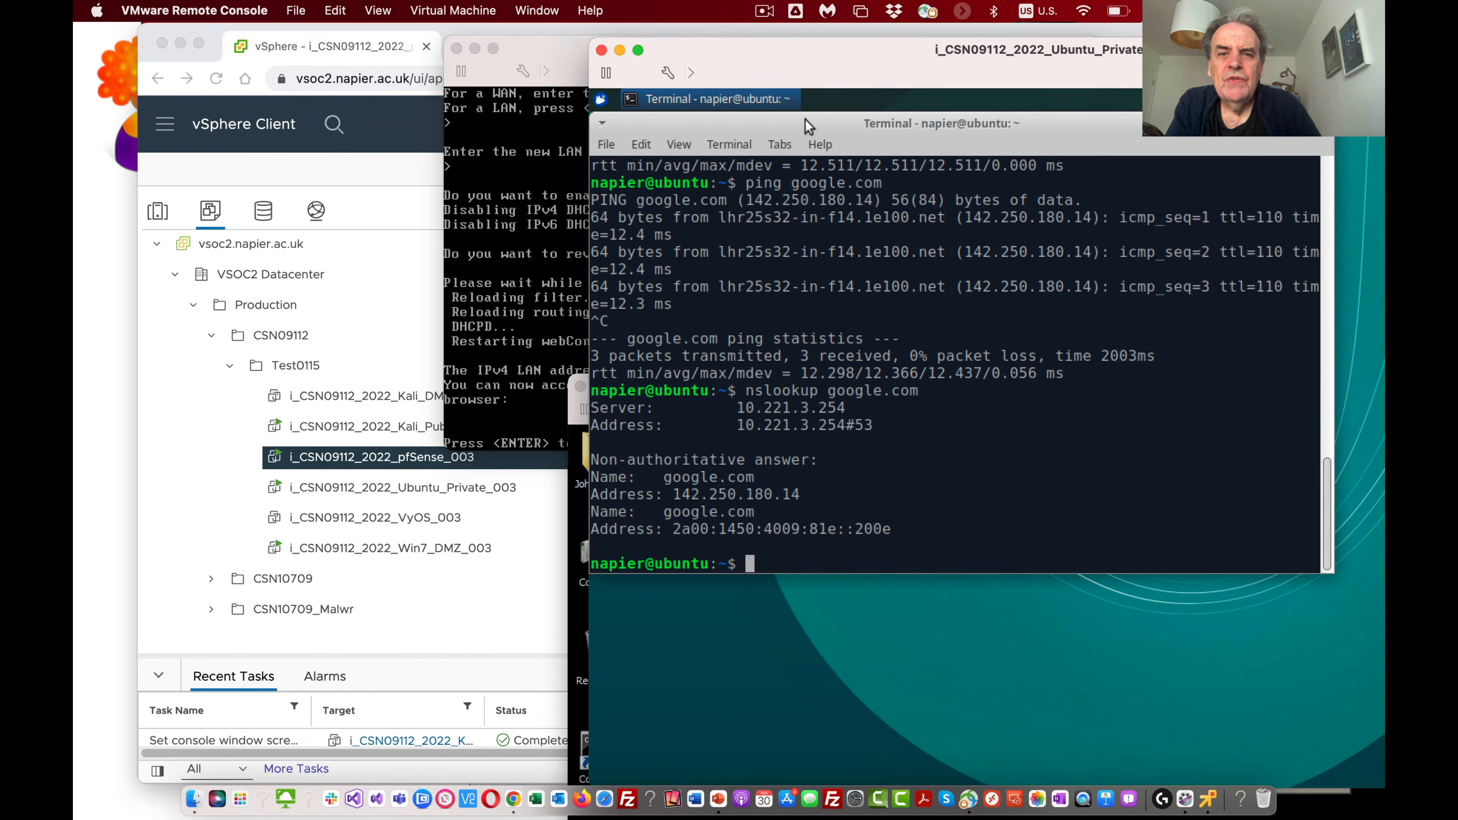
pyautogui.moveTo(841, 124); pyautogui.dragTo(949, 249)
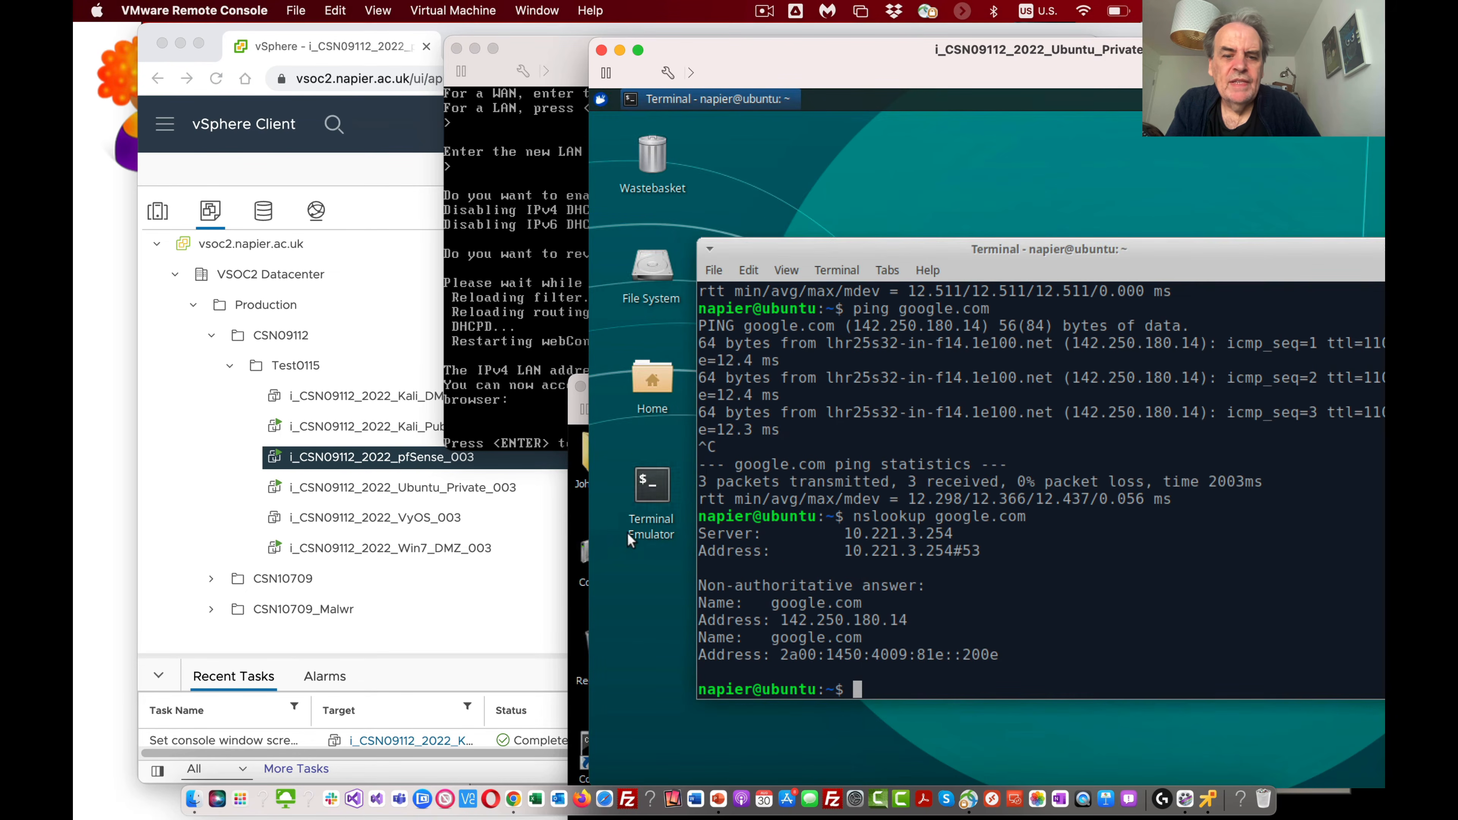
pyautogui.moveTo(760, 55); pyautogui.dragTo(681, 40)
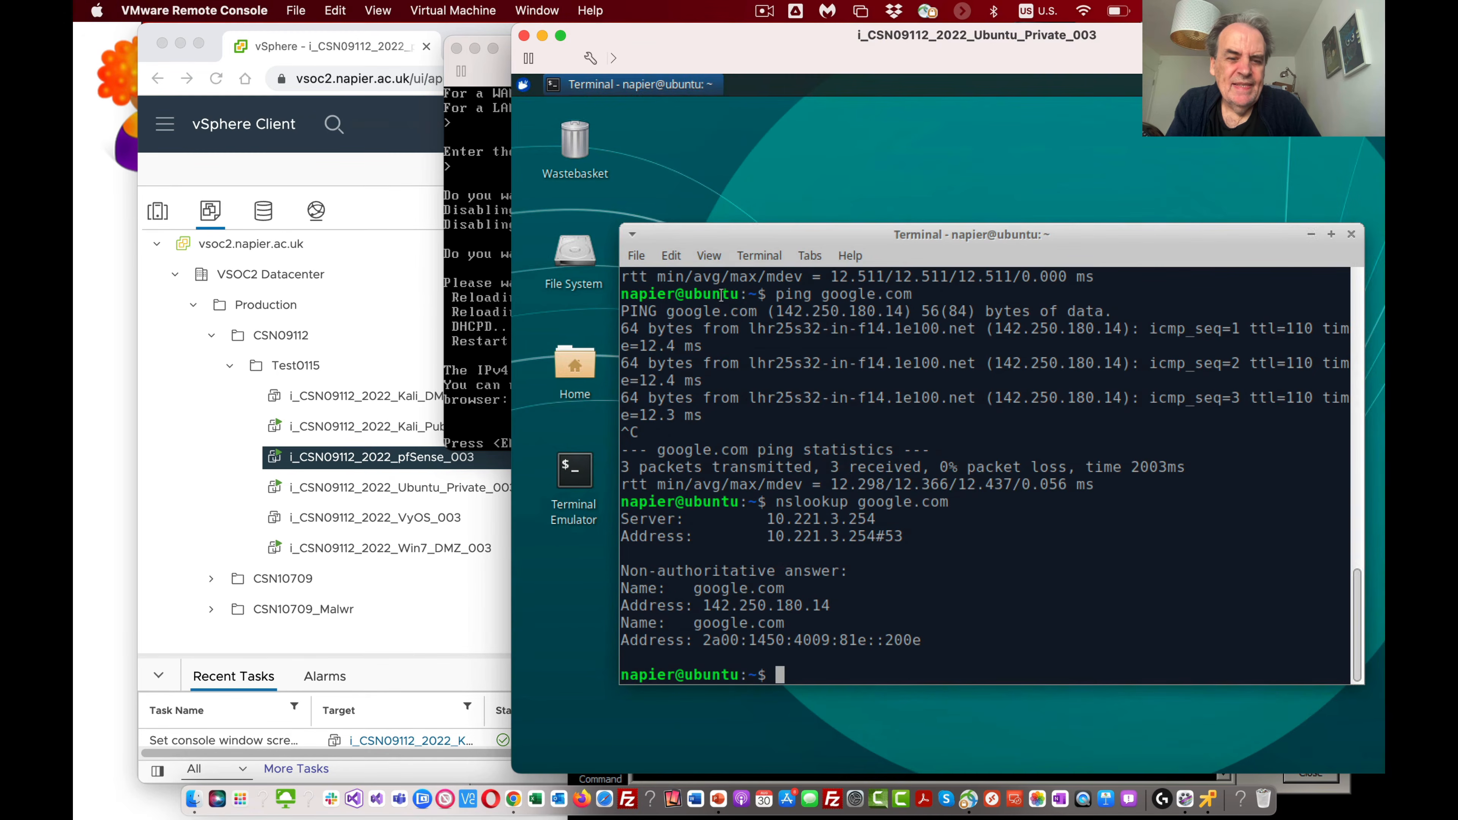
pyautogui.click(523, 85)
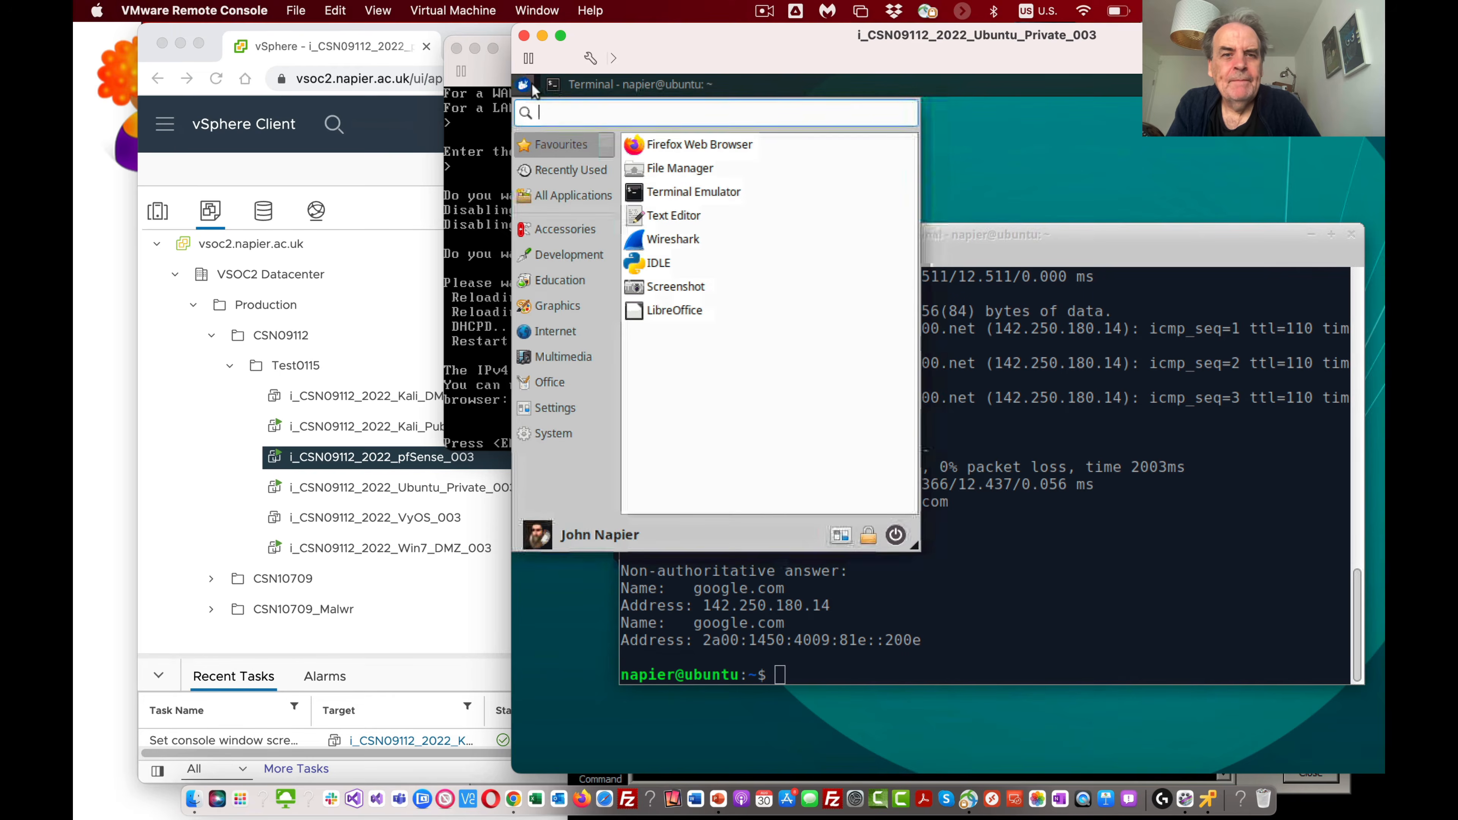
pyautogui.click(732, 148)
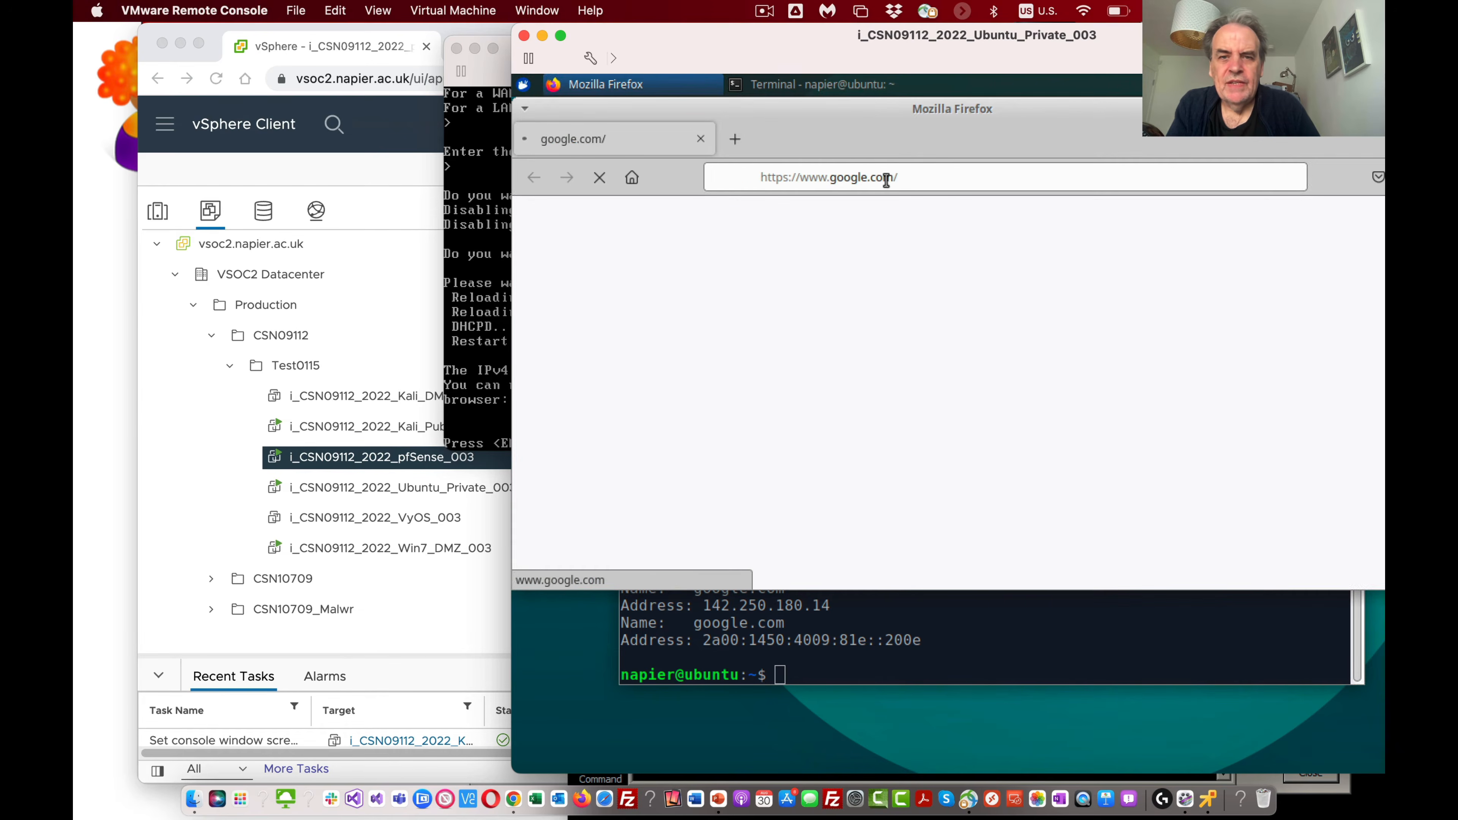
pyautogui.click(889, 182)
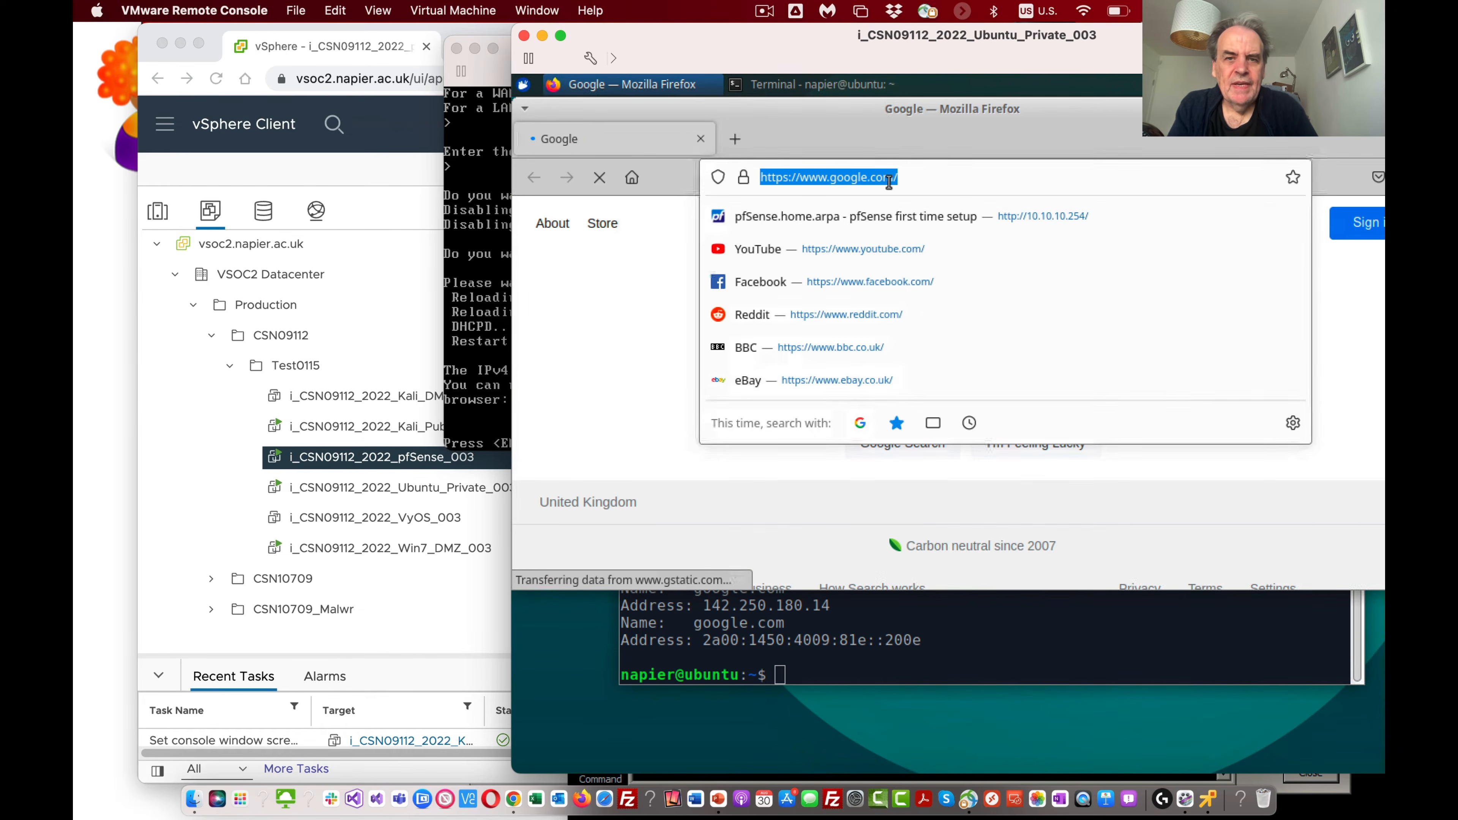
pyautogui.click(767, 315)
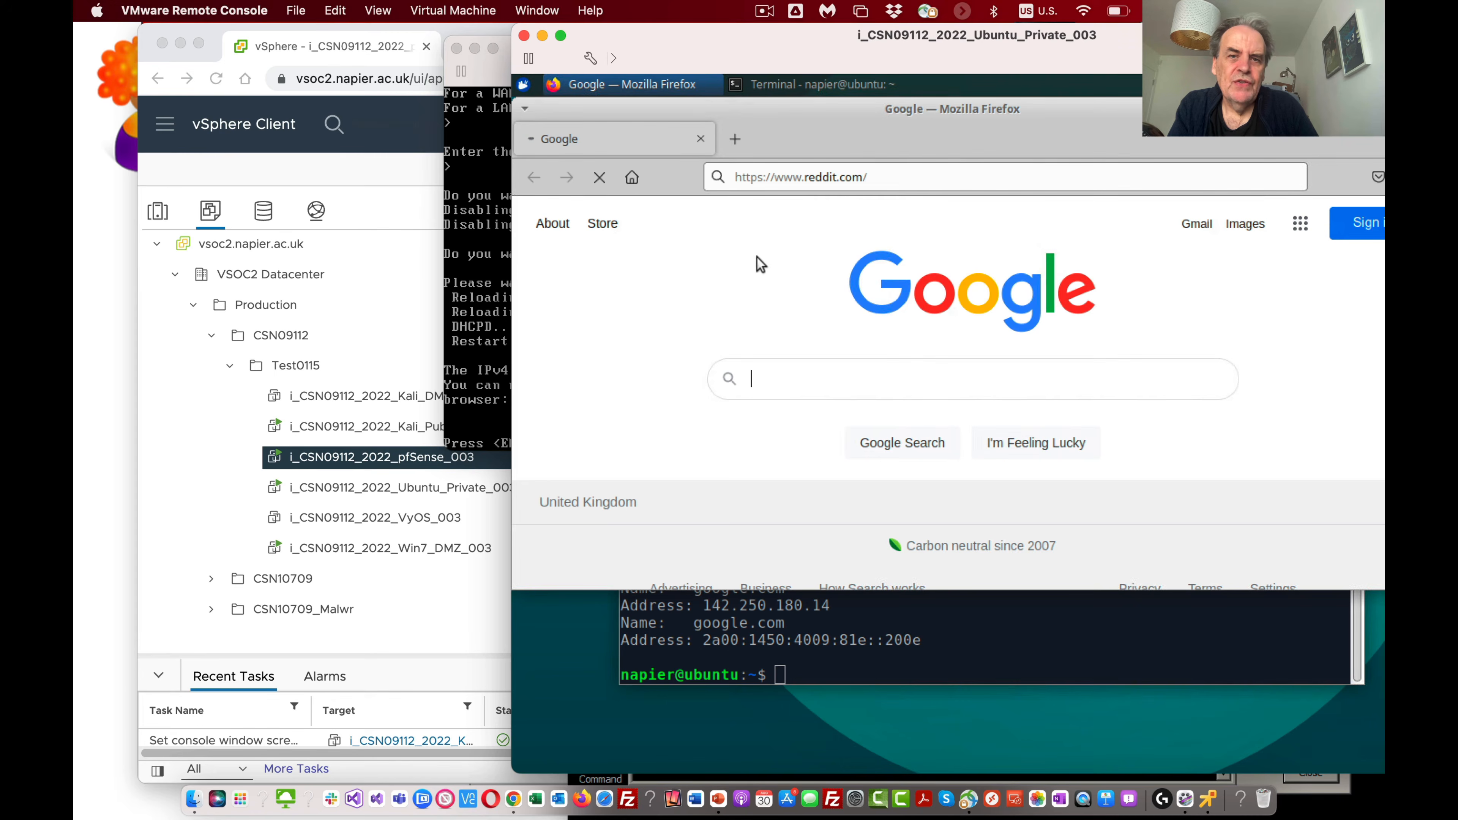
# Step: Browse to the pfSense web interface at 10.10.10.254
pyautogui.click(909, 184)
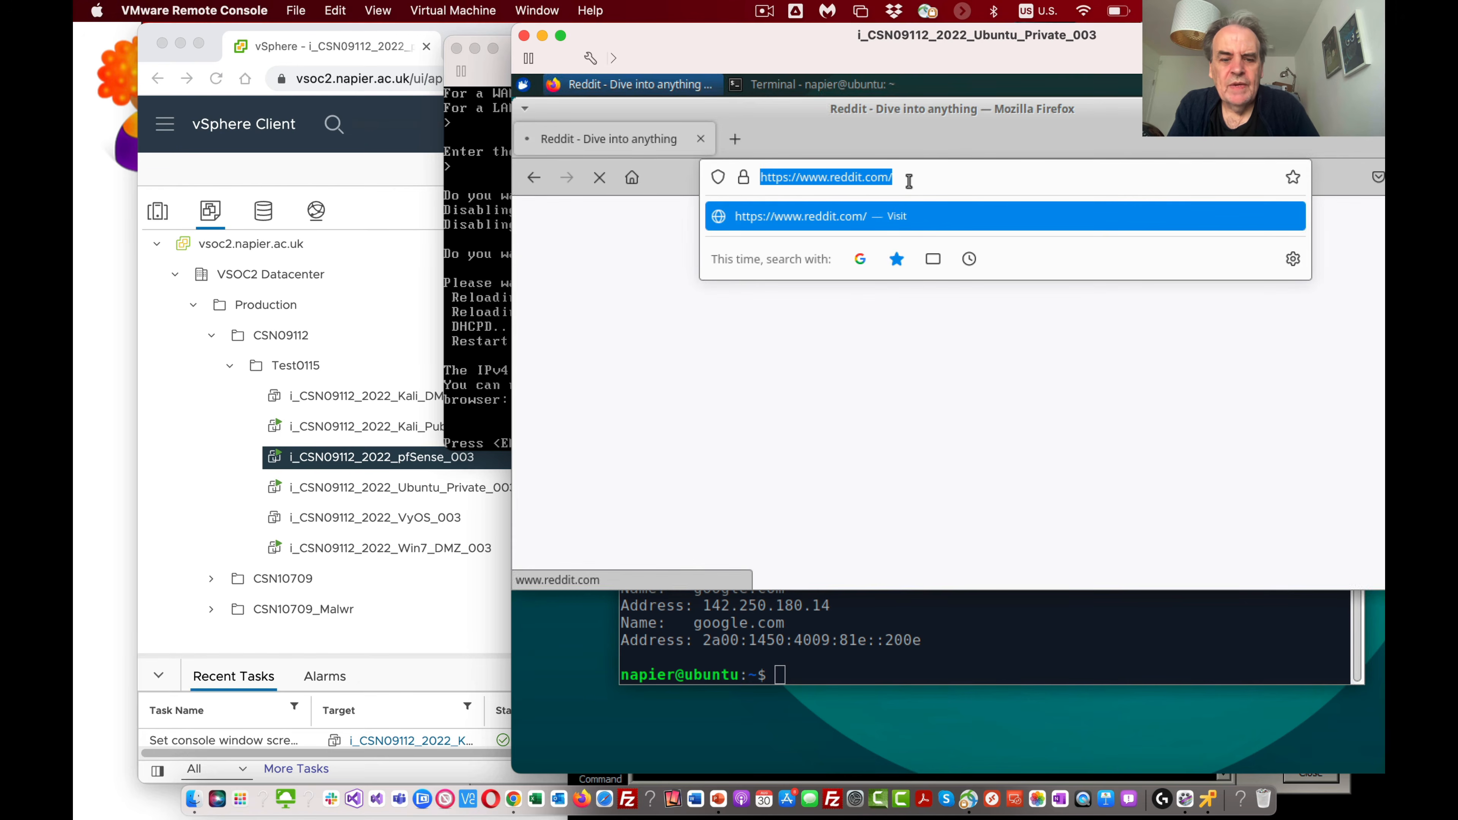
pyautogui.write('1')
pyautogui.press('BackSpace')
pyautogui.press('BackSpace')
pyautogui.write('10.10.10.254/')
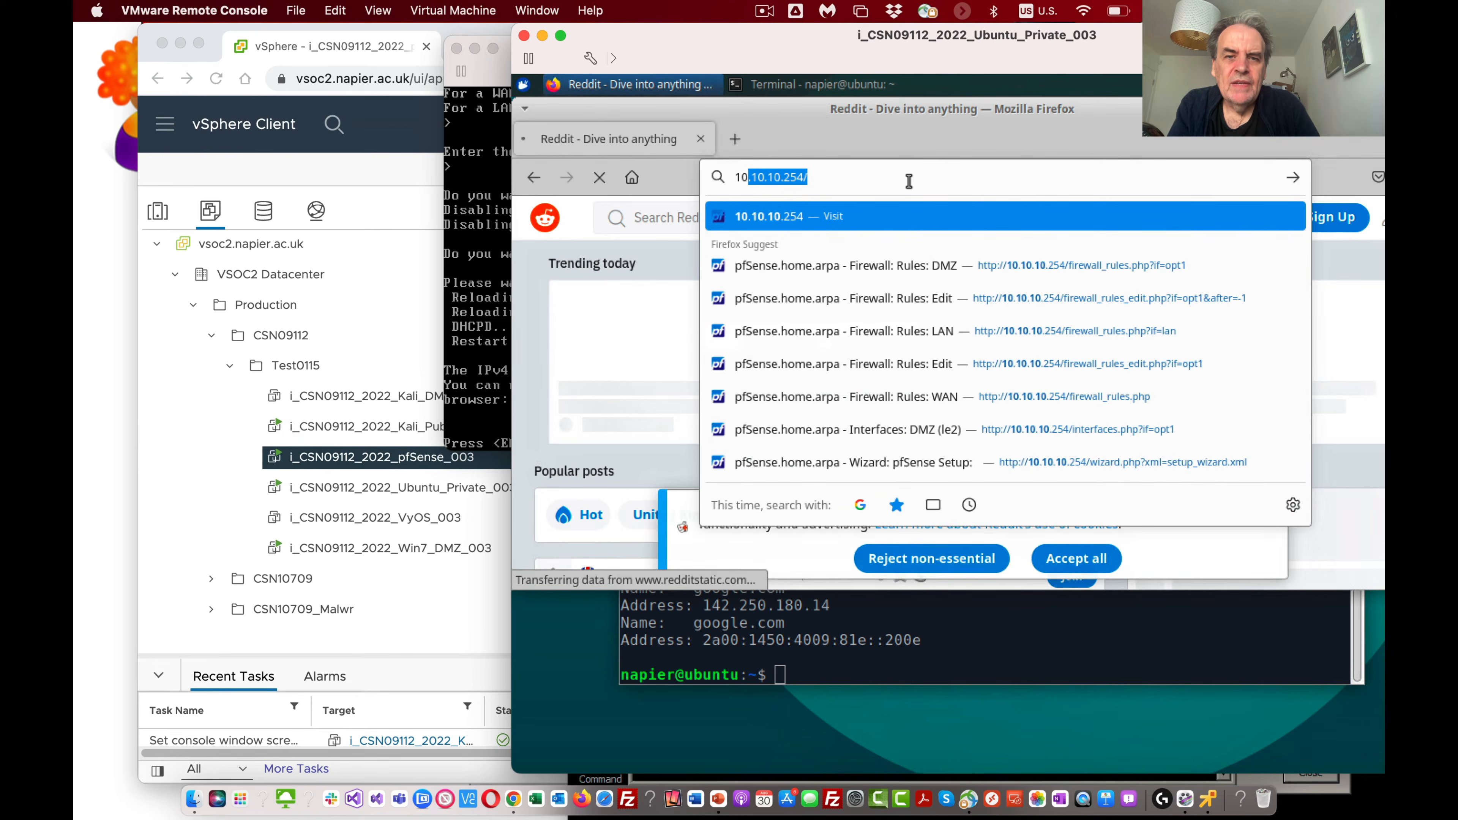
pyautogui.press('Return')
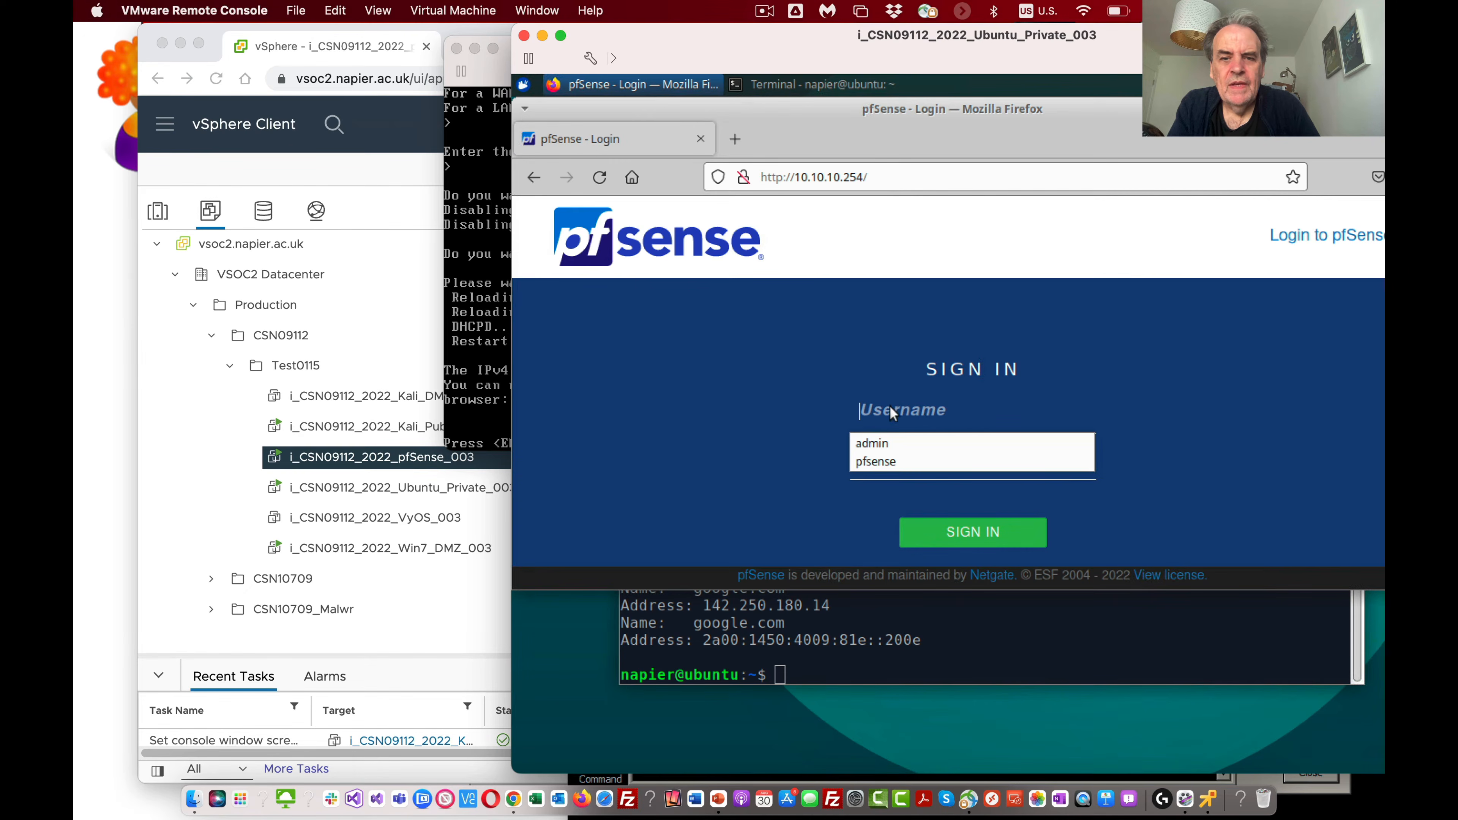
# Step: Sign in to pfSense as admin with the account password and decline to save the login in the browser
pyautogui.click(883, 443)
pyautogui.write('p')
pyautogui.press('BackSpace')
pyautogui.press('BackSpace')
pyautogui.press('BackSpace')
pyautogui.write('p')
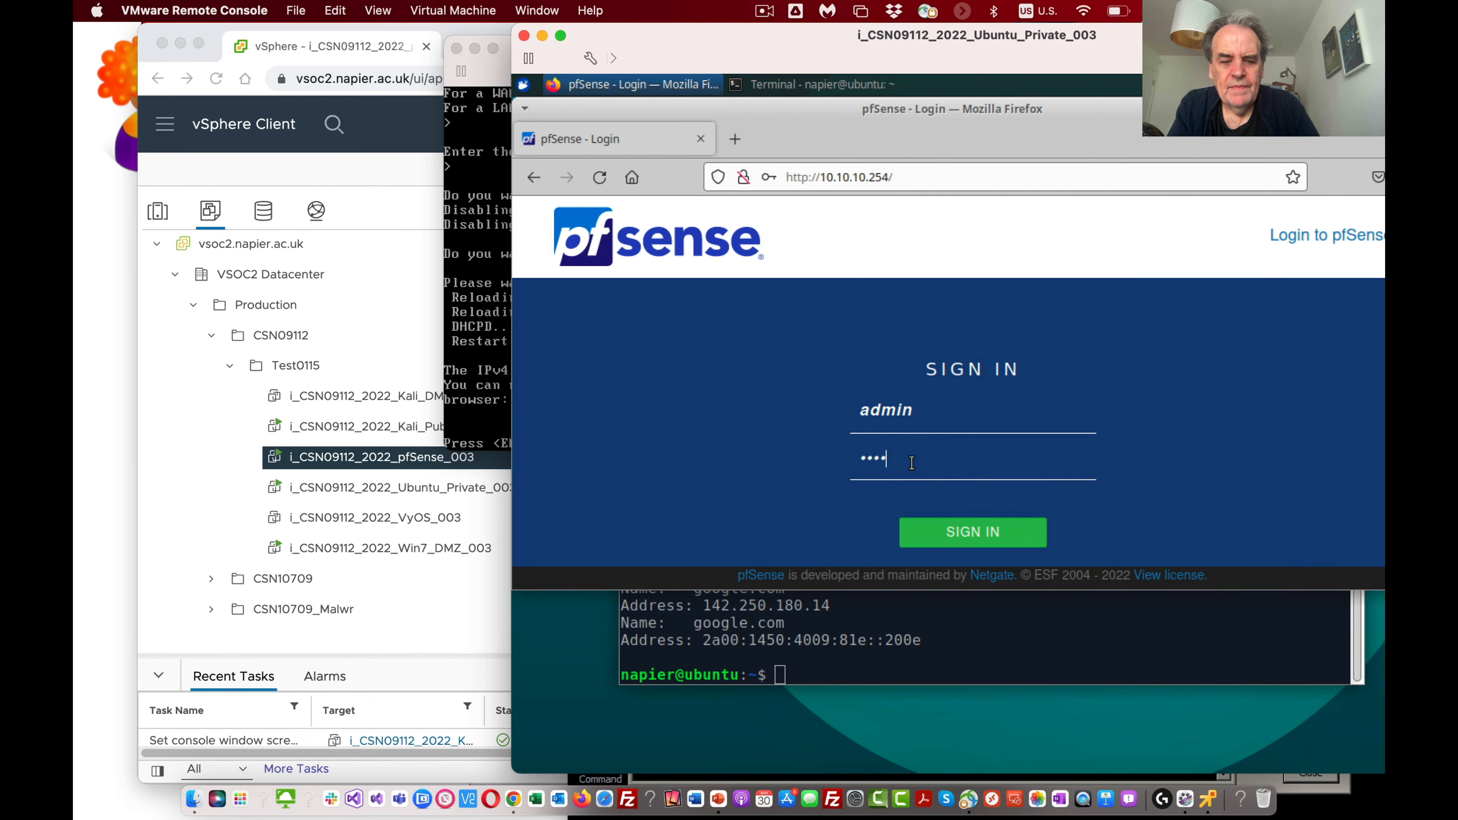
pyautogui.press('Return')
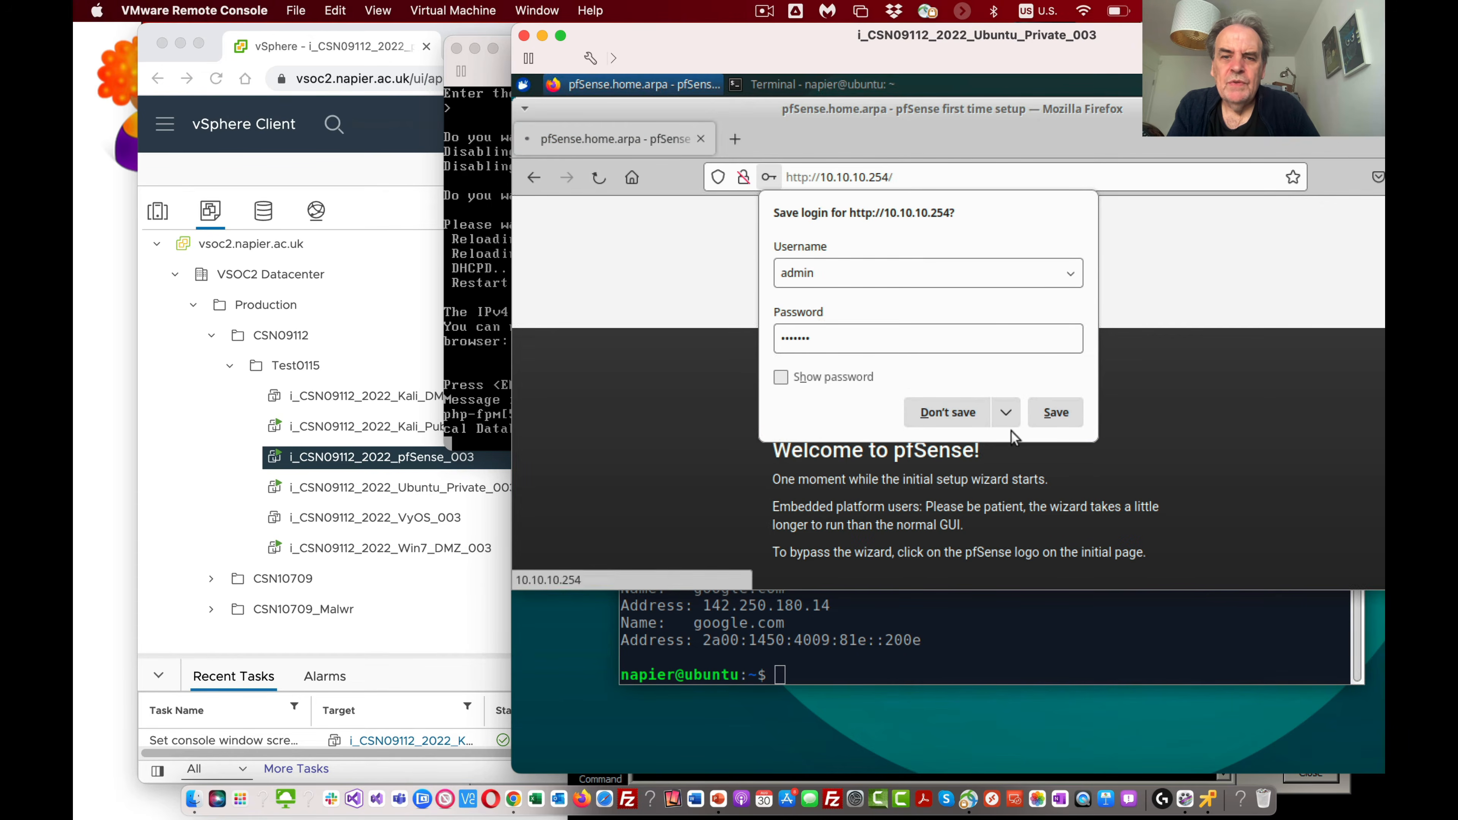
pyautogui.click(945, 412)
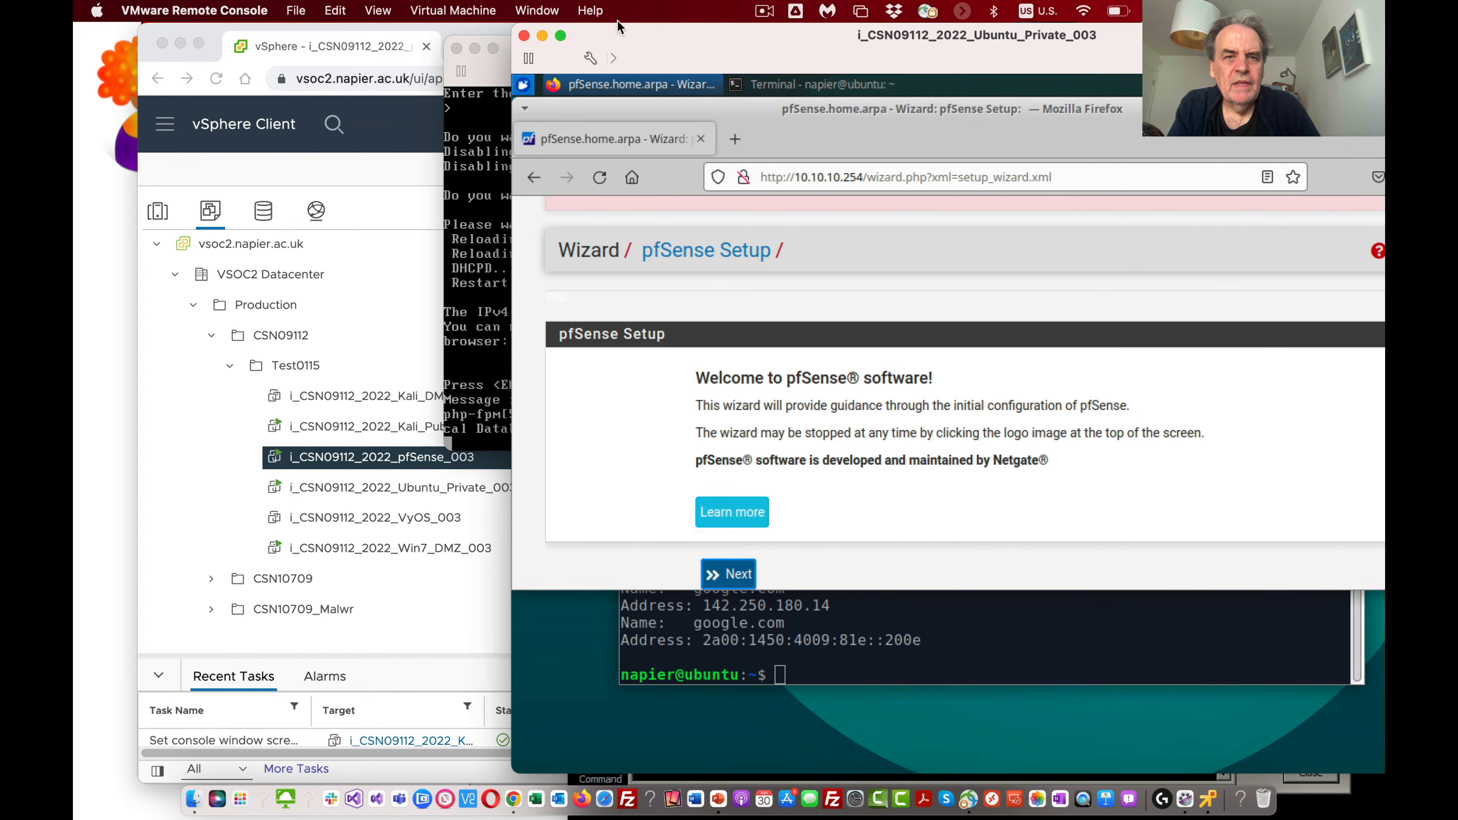
# Step: Reposition the Ubuntu VM window to show the whole browser, and open the configuration page of pfSense's OPT1 interface
pyautogui.doubleClick(659, 39)
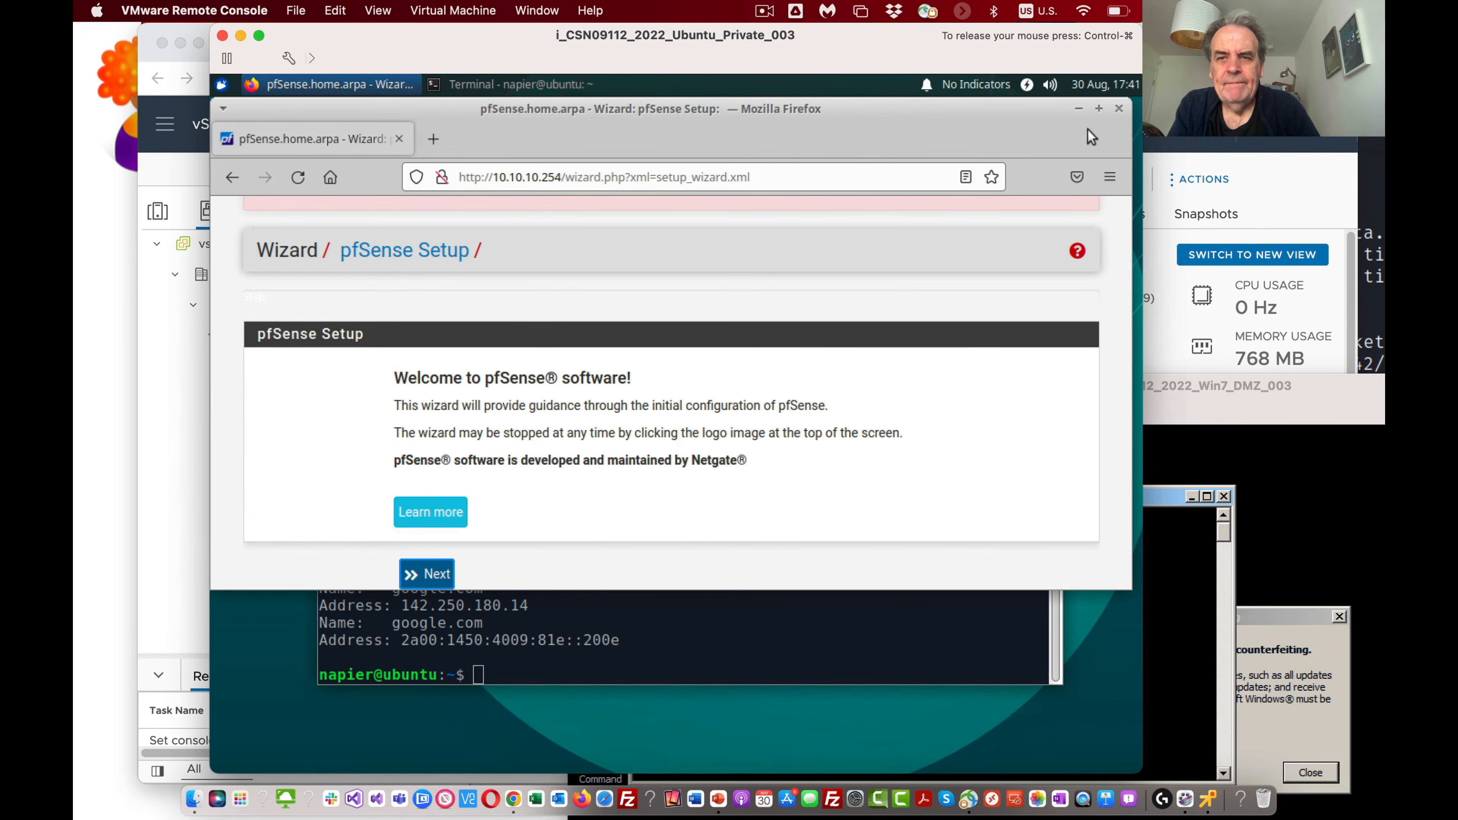
pyautogui.click(1140, 138)
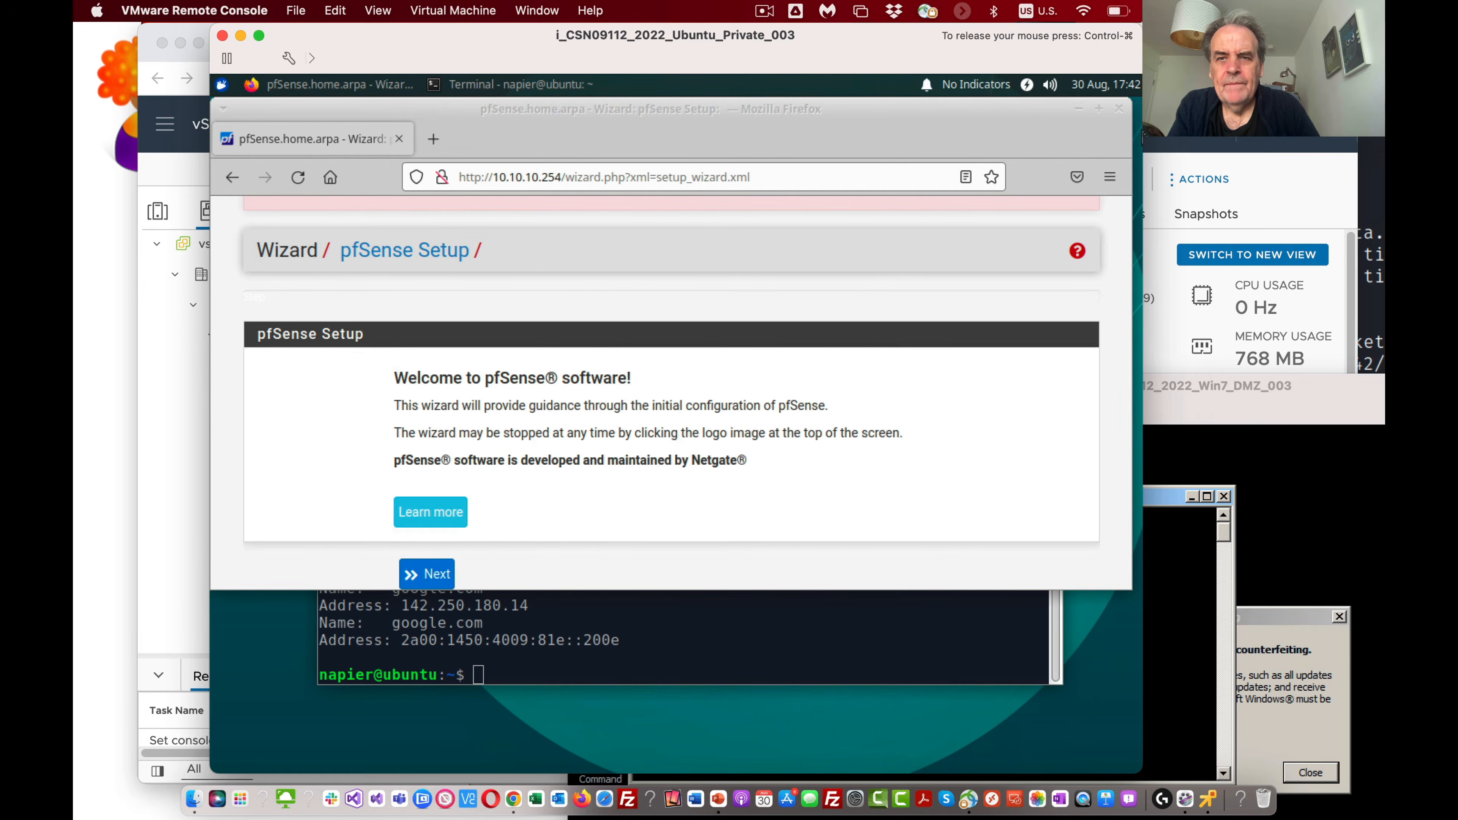
pyautogui.click(1012, 96)
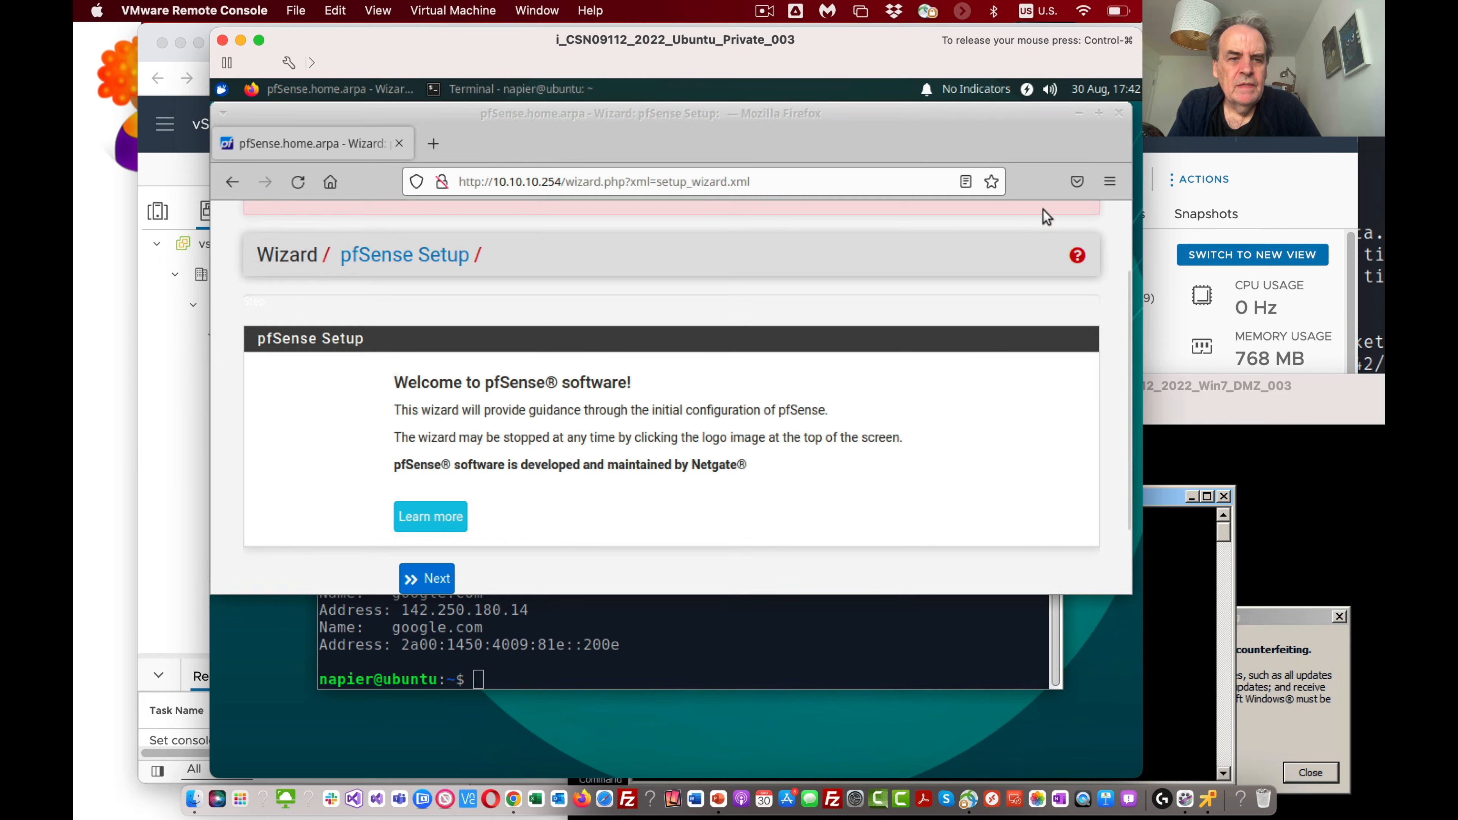
pyautogui.scroll(3, 1042, 208)
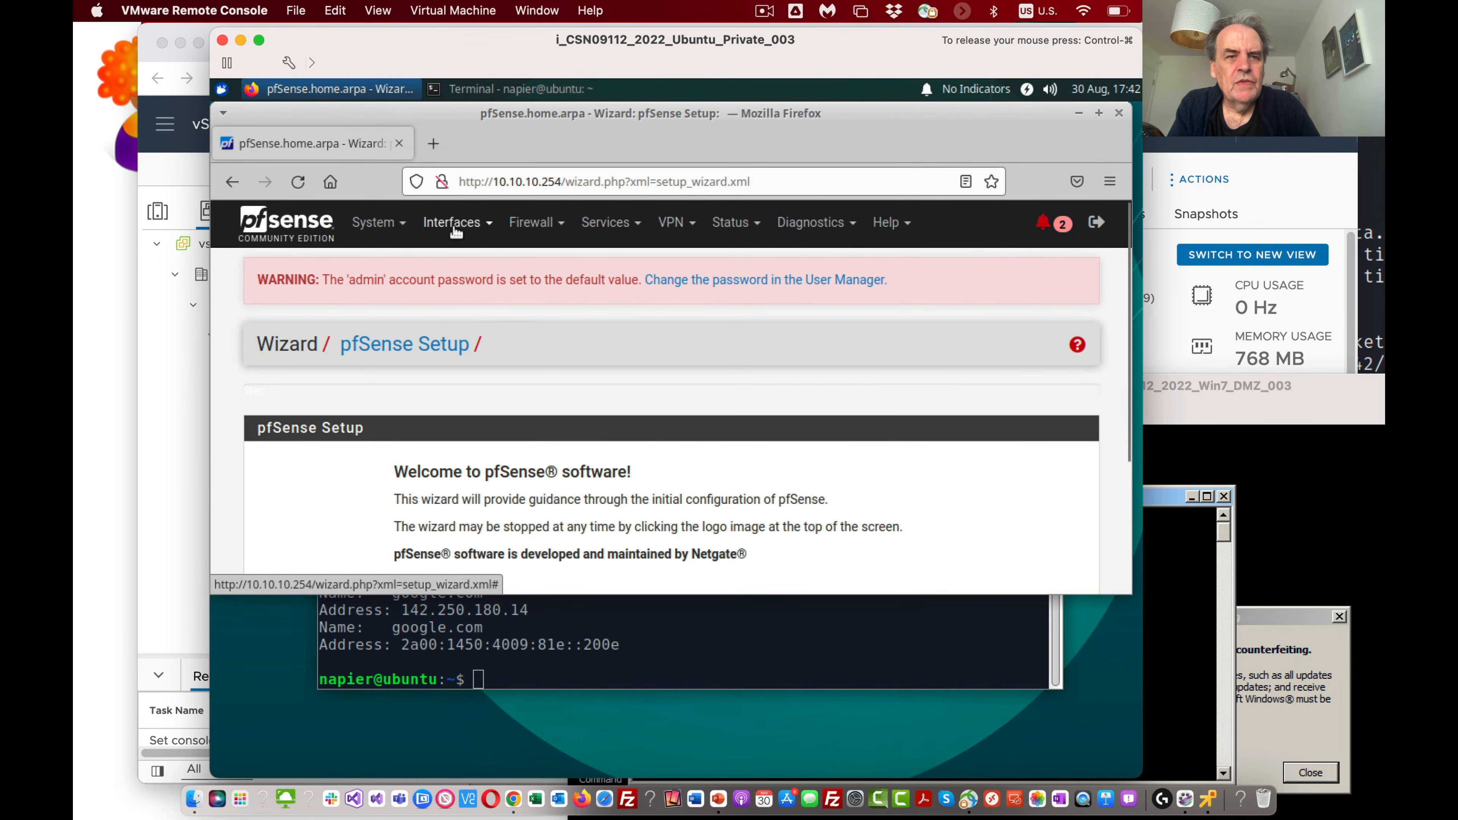
pyautogui.click(458, 224)
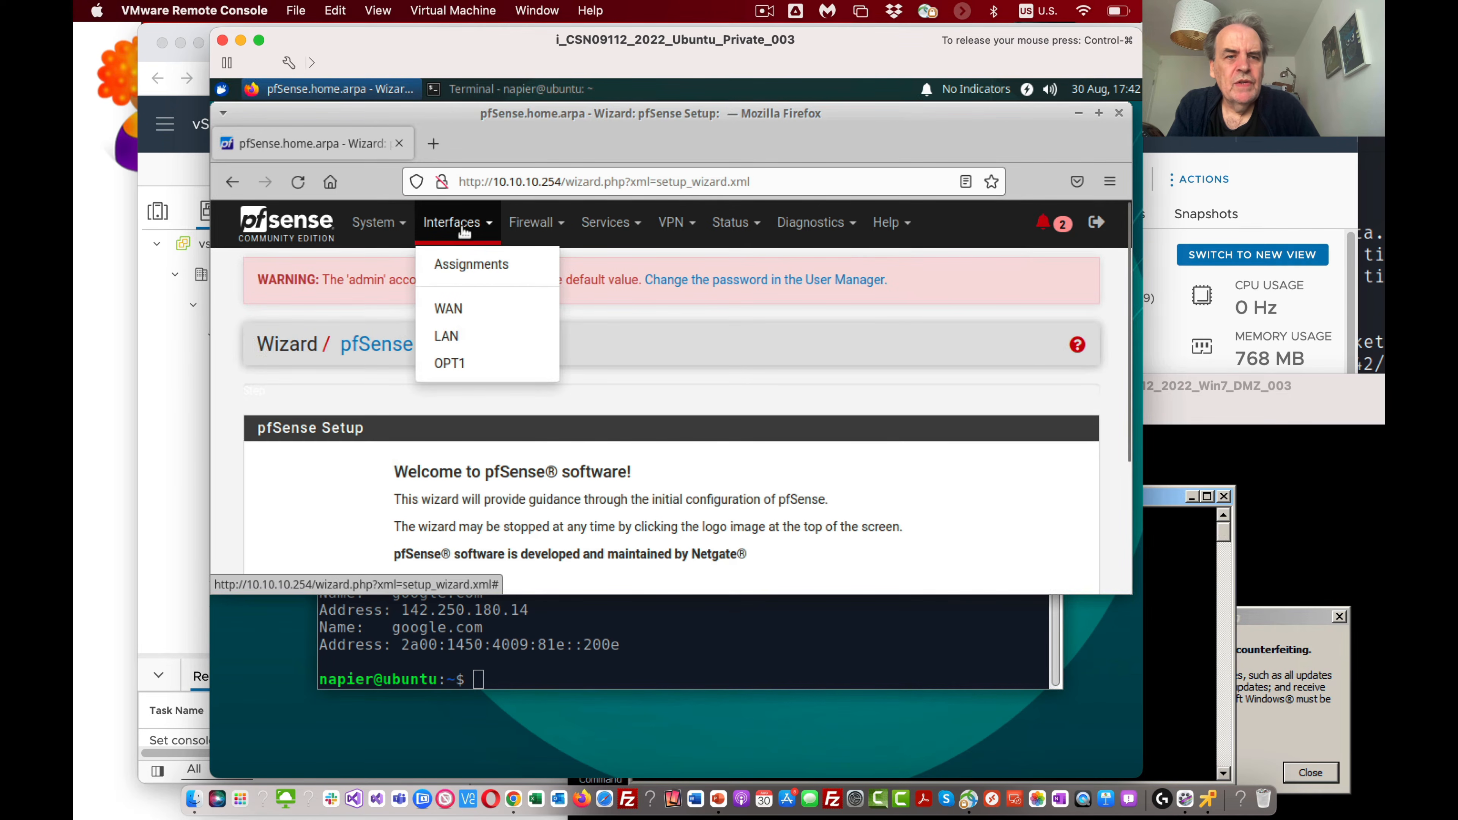
pyautogui.click(464, 362)
# Step: Enable the OPT1 interface and set its description to DMZ
pyautogui.click(401, 433)
pyautogui.click(436, 475)
pyautogui.moveTo(436, 474); pyautogui.dragTo(388, 471)
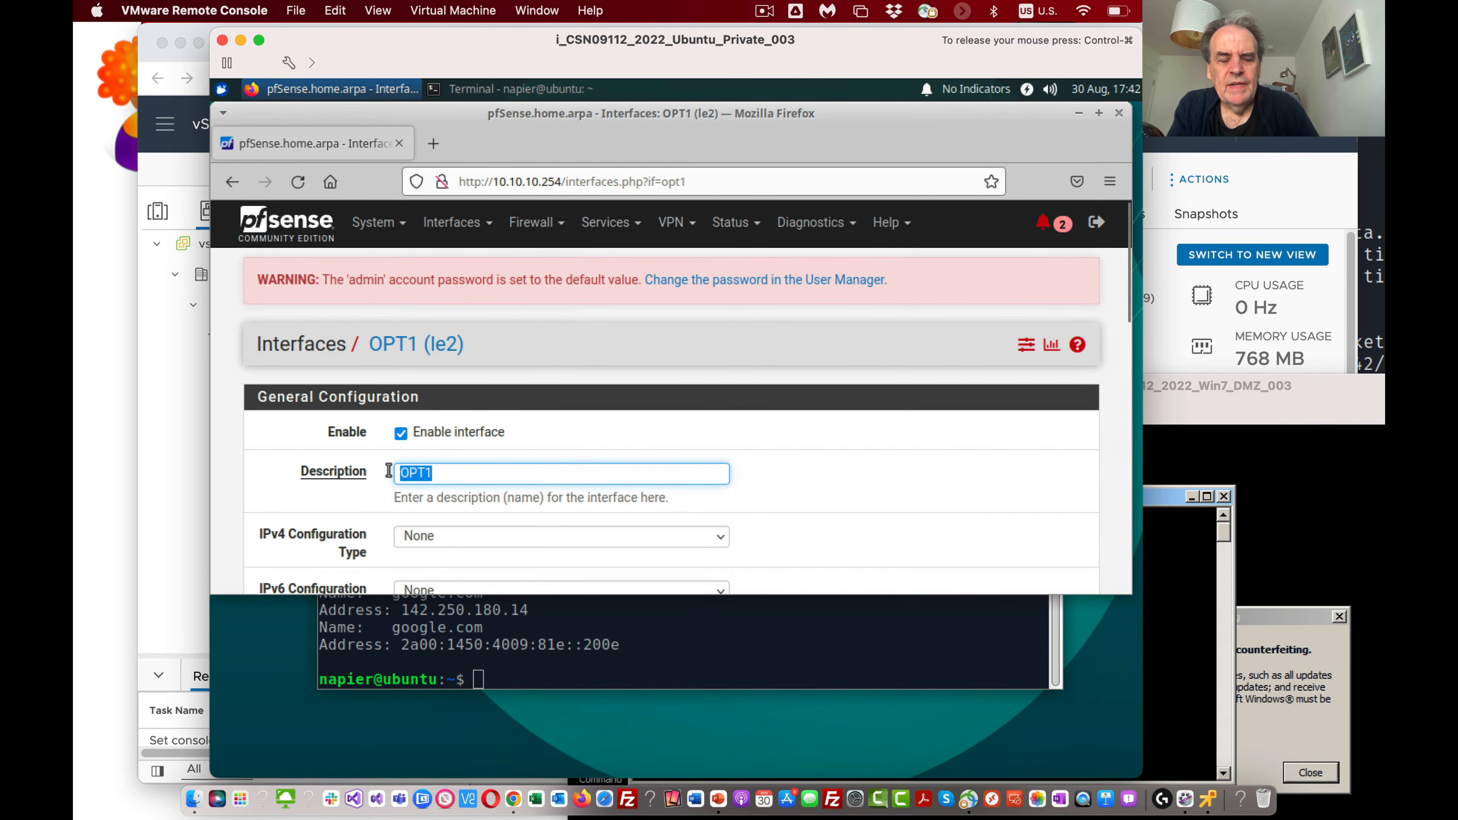
pyautogui.write('DMZ')
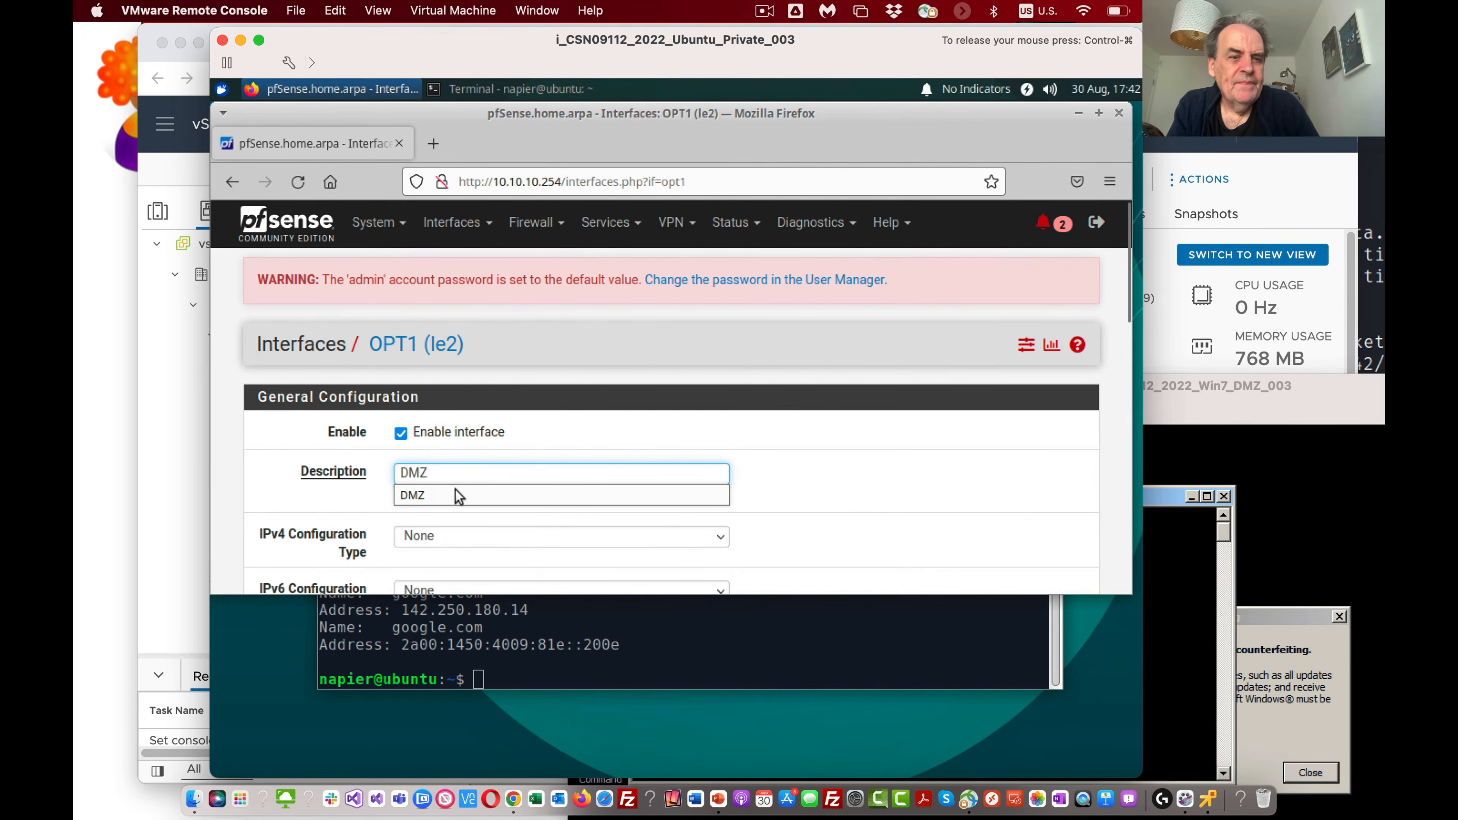
pyautogui.click(875, 496)
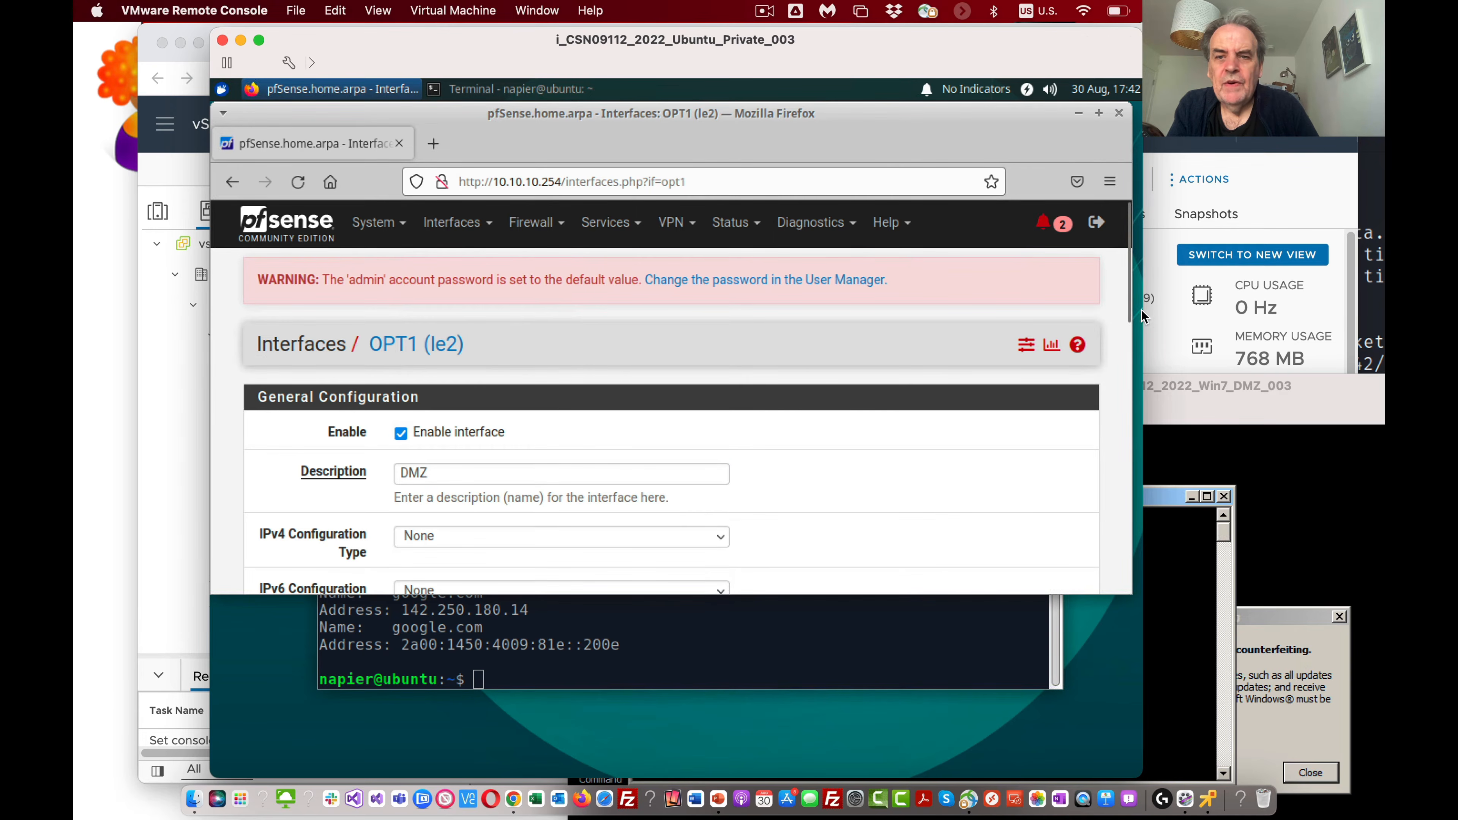
# Step: Set the DMZ interface's IPv4 configuration type to Static IPv4
pyautogui.moveTo(1127, 303); pyautogui.dragTo(1120, 359)
pyautogui.click(433, 377)
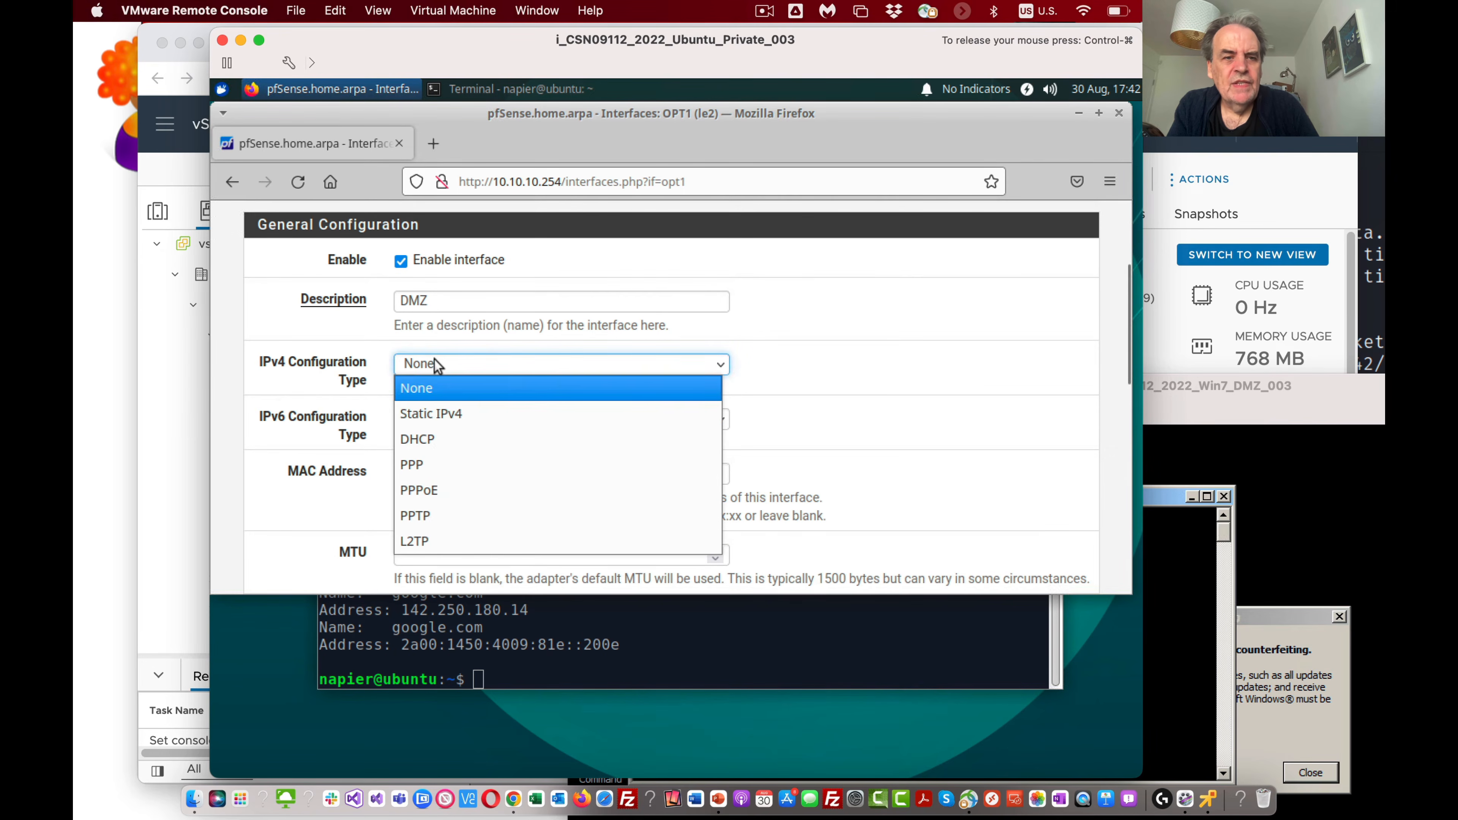
pyautogui.click(451, 416)
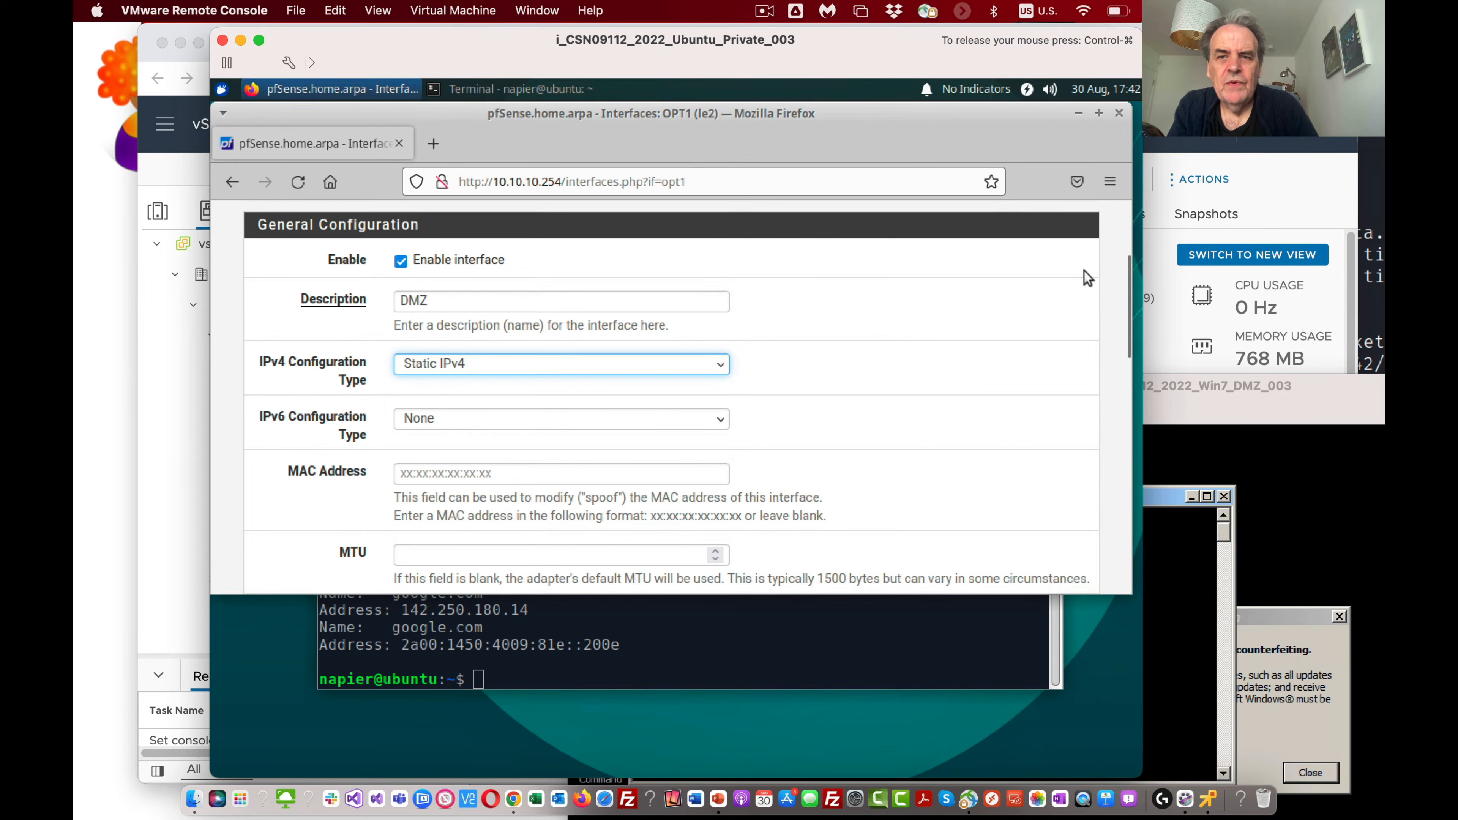
# Step: Give the DMZ interface the static IPv4 address 10.10.11.254 with a /24 prefix
pyautogui.moveTo(1125, 302); pyautogui.dragTo(1123, 442)
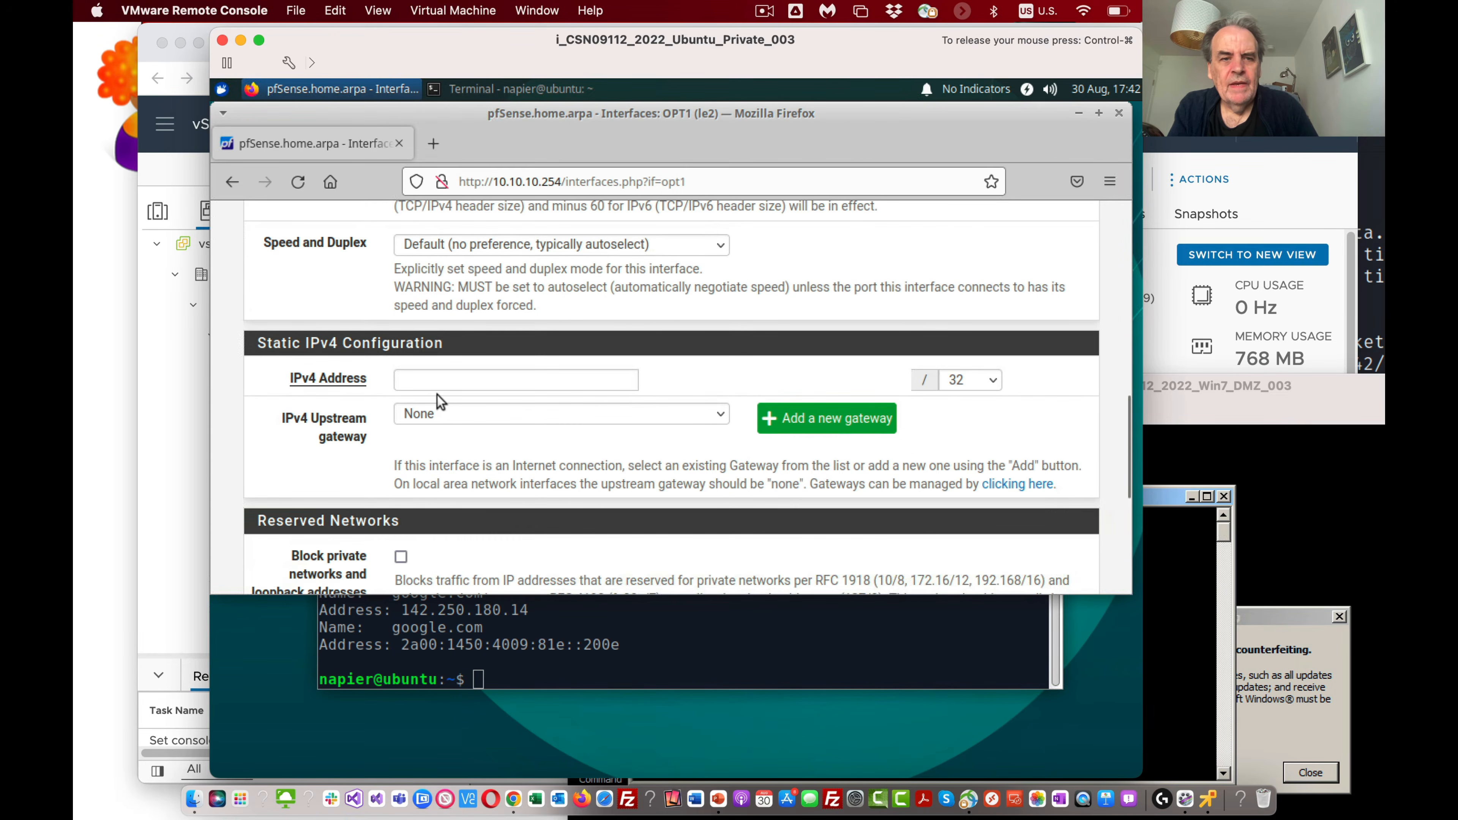
pyautogui.click(438, 387)
pyautogui.write('10.10.11.2')
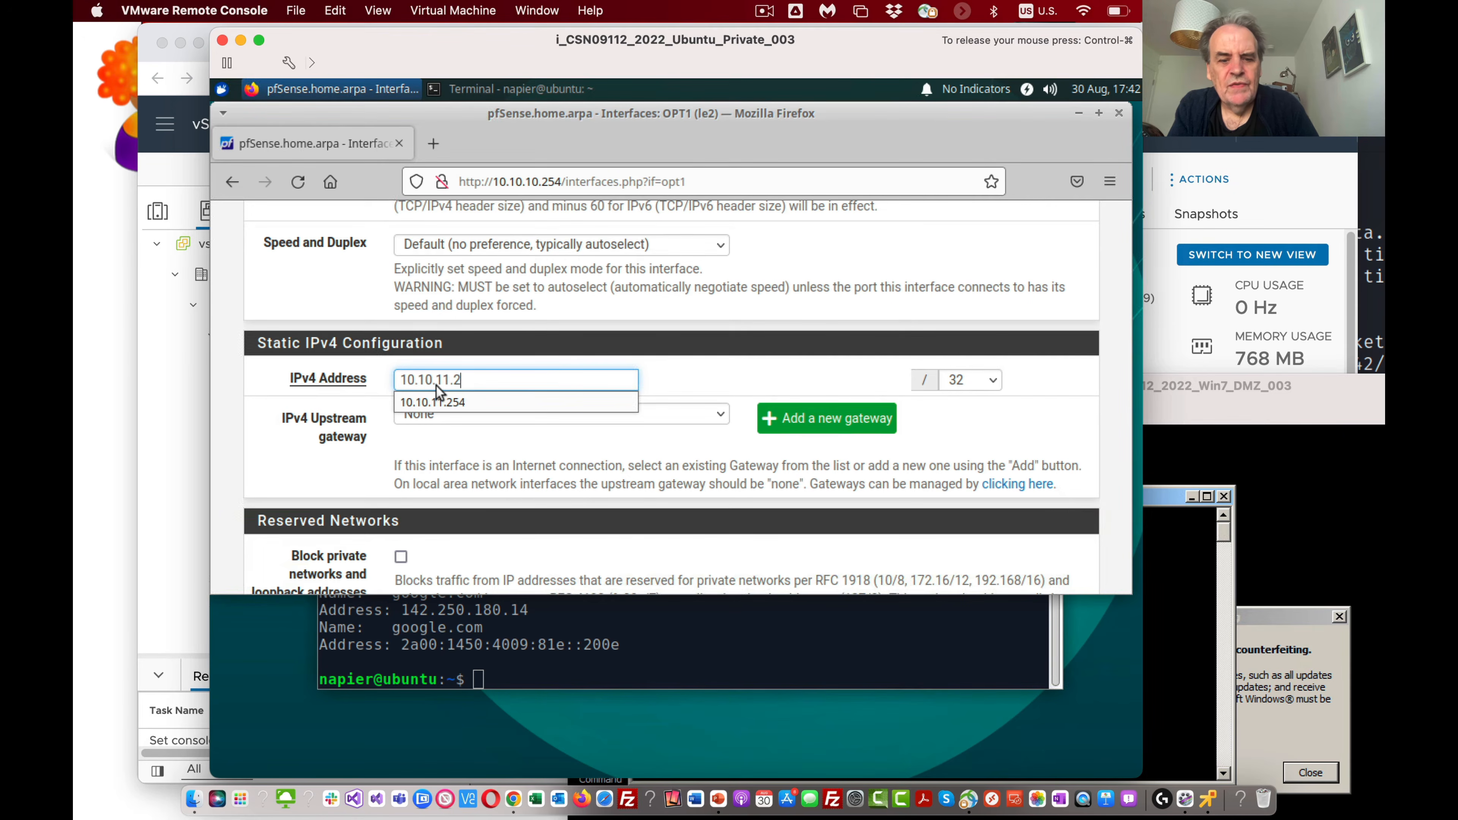
pyautogui.write('54')
pyautogui.click(974, 380)
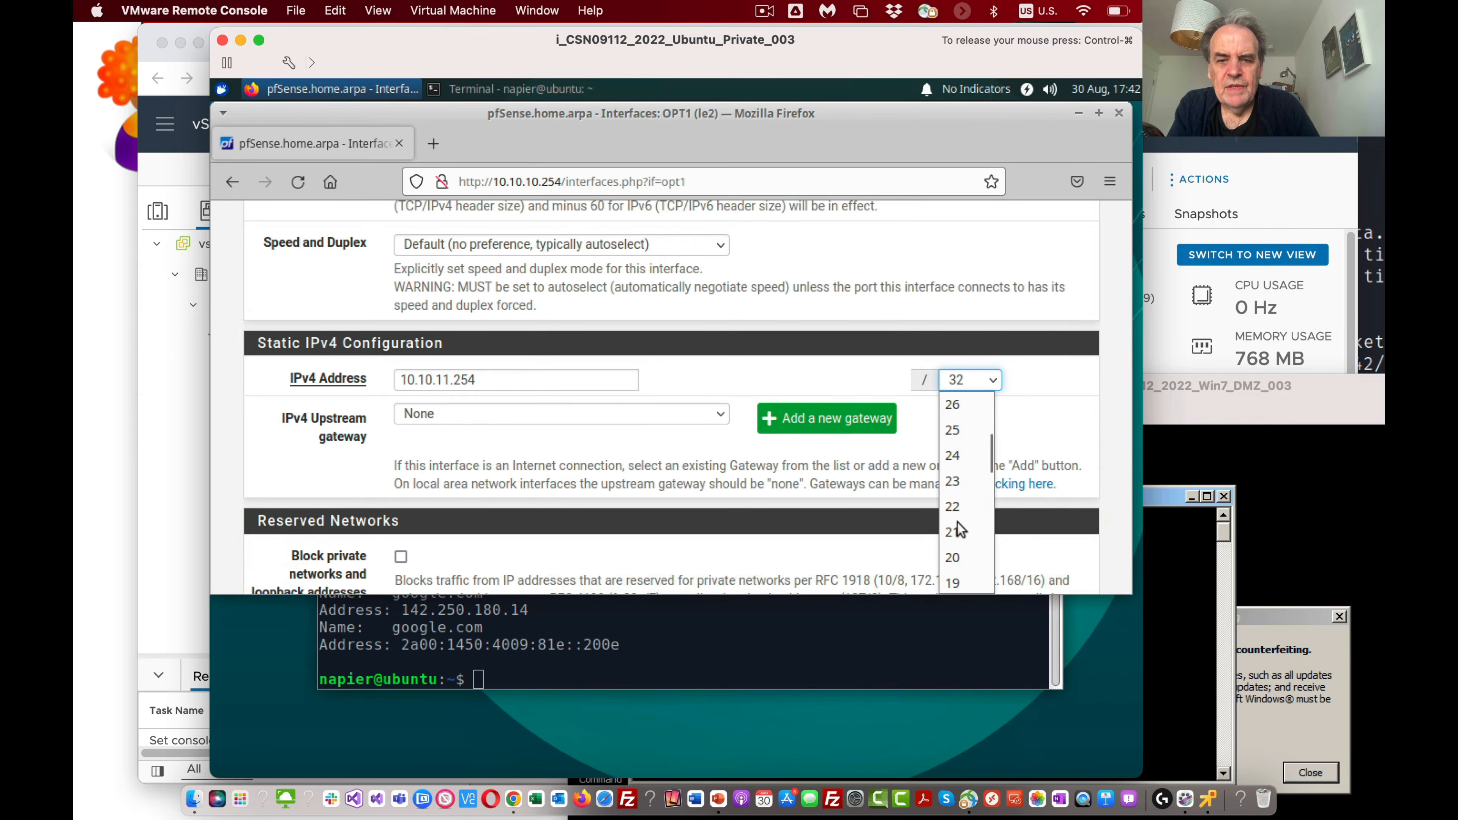
pyautogui.scroll(-2, 958, 463)
pyautogui.click(955, 456)
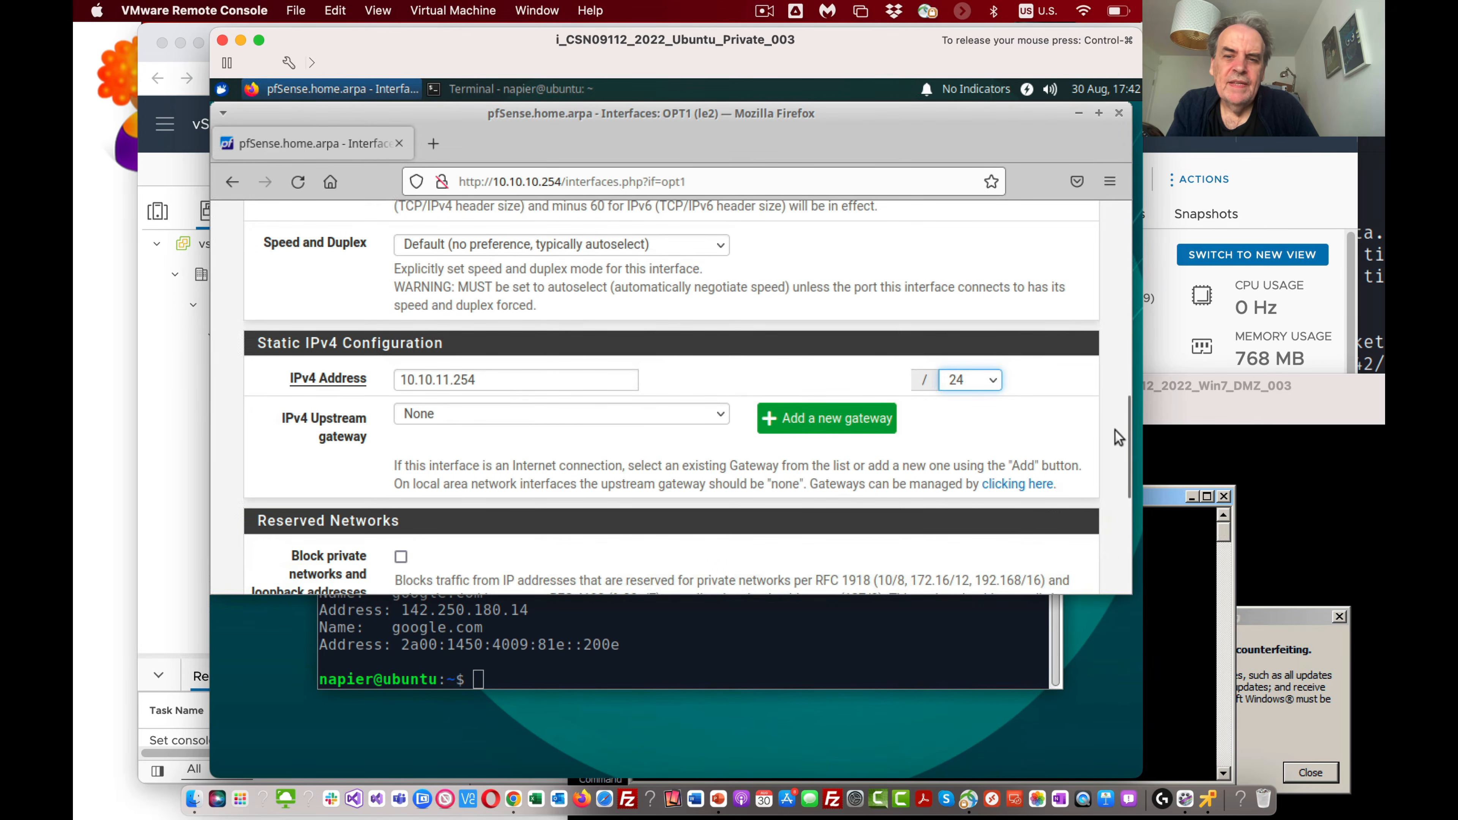
# Step: Save the DMZ interface configuration and apply the changes in pfSense
pyautogui.moveTo(1124, 436); pyautogui.dragTo(1127, 563)
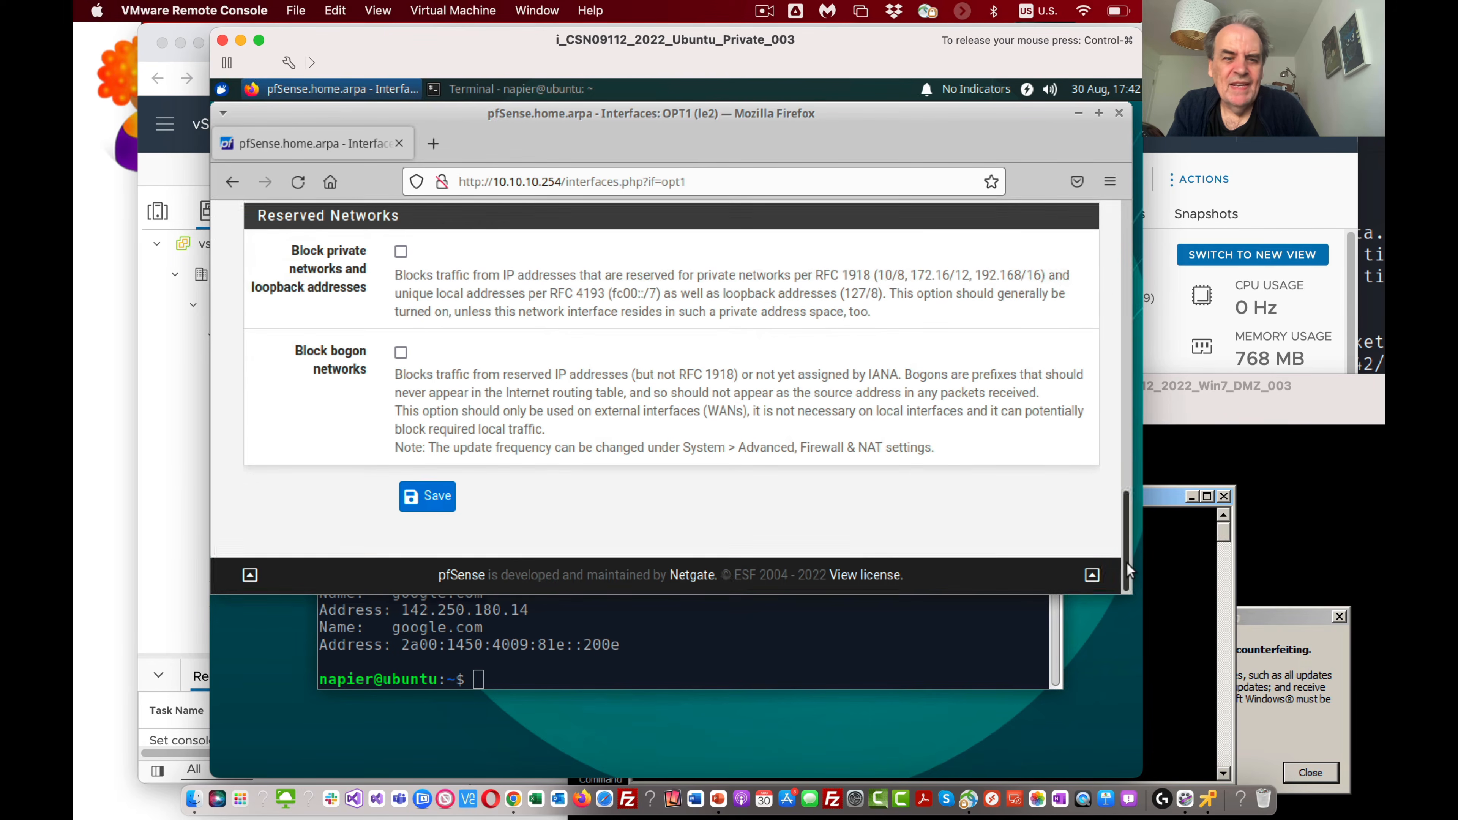
pyautogui.click(426, 495)
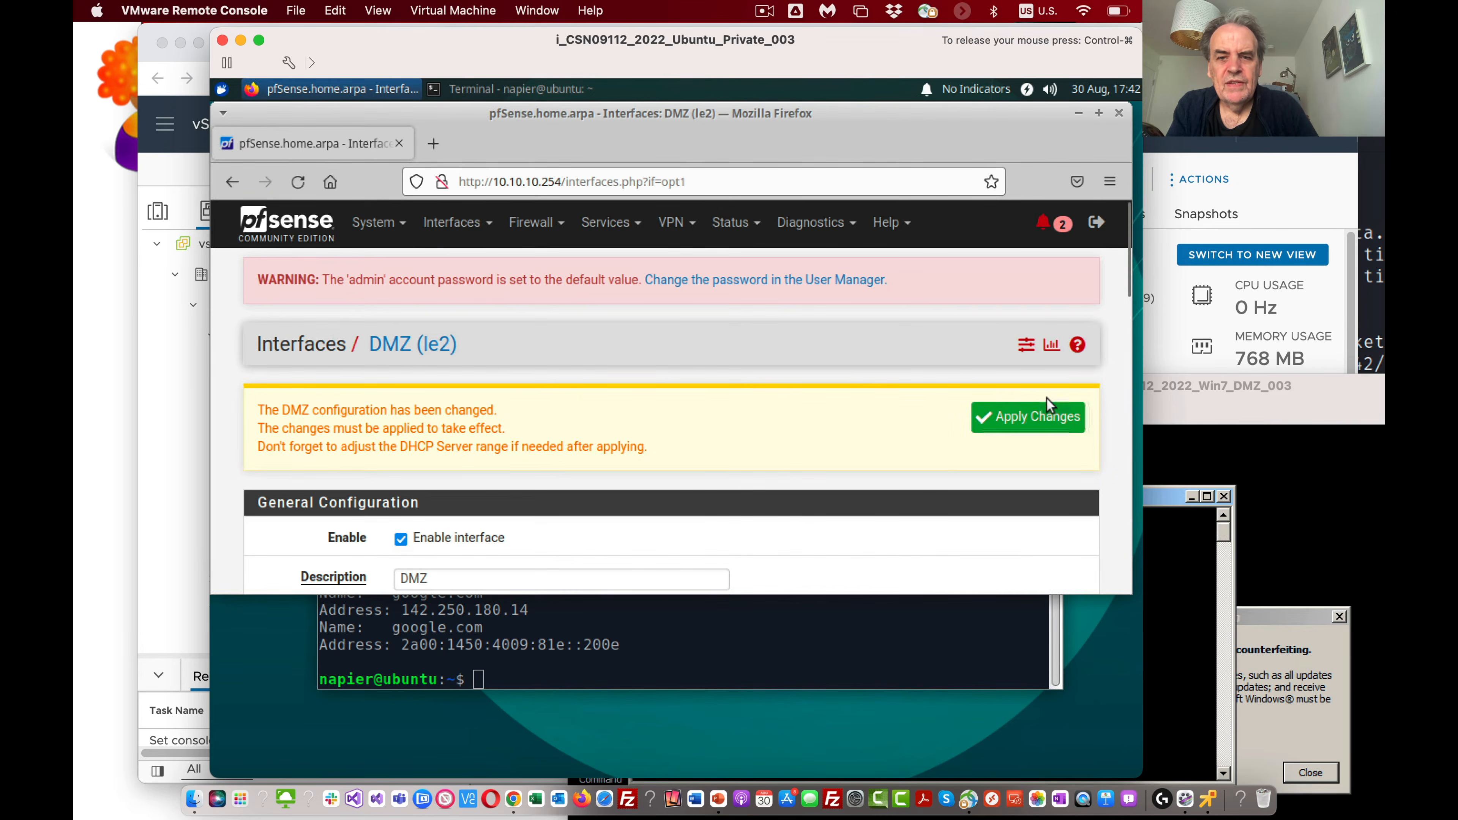
pyautogui.click(1044, 417)
# Step: Bring the pfSense console forward from behind the Ubuntu VM and refresh its main menu to check the interface addresses
pyautogui.moveTo(690, 120); pyautogui.dragTo(905, 193)
pyautogui.moveTo(554, 46); pyautogui.dragTo(705, 196)
pyautogui.click(612, 131)
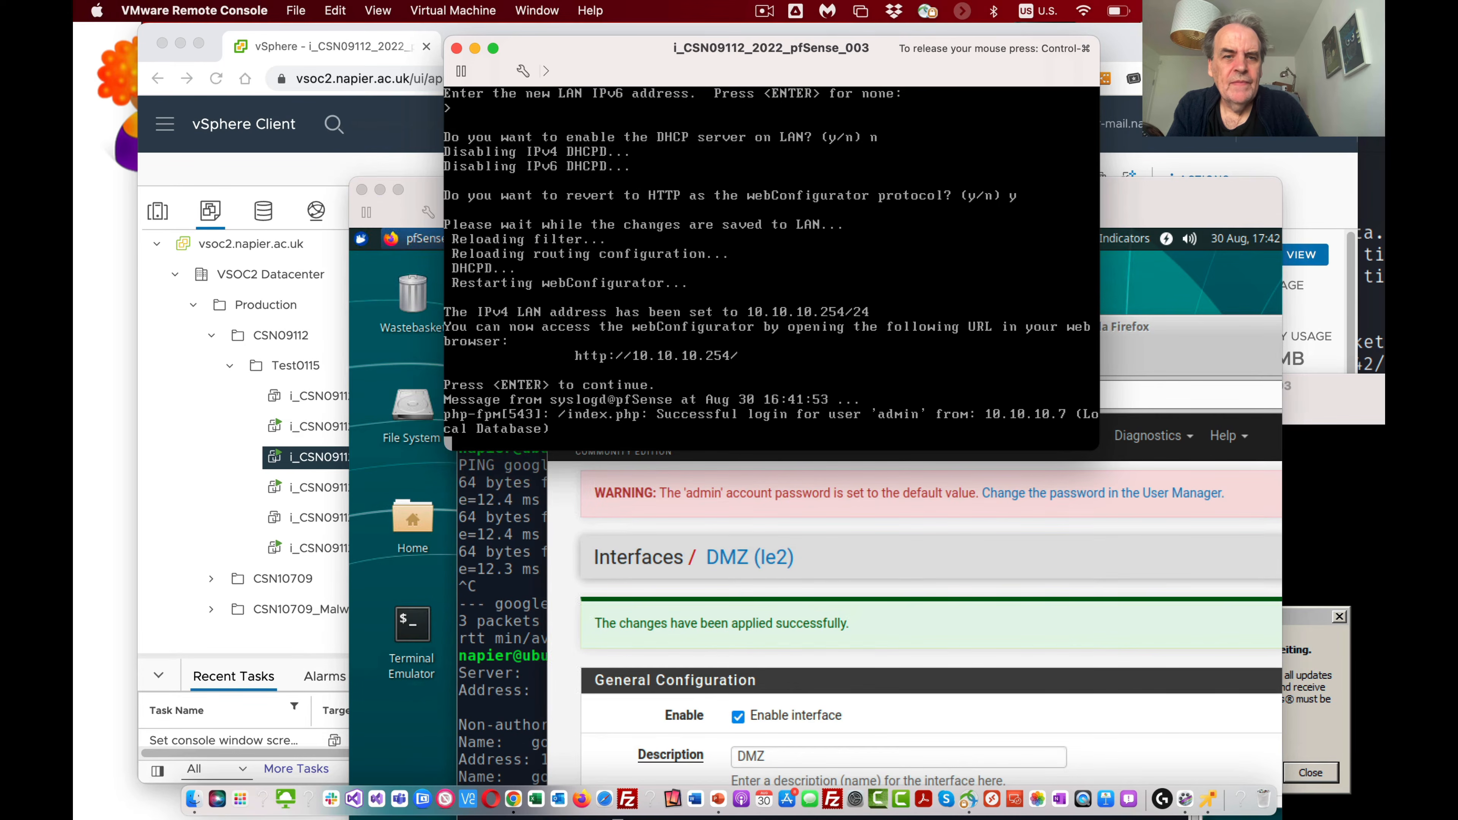
pyautogui.press('Return')
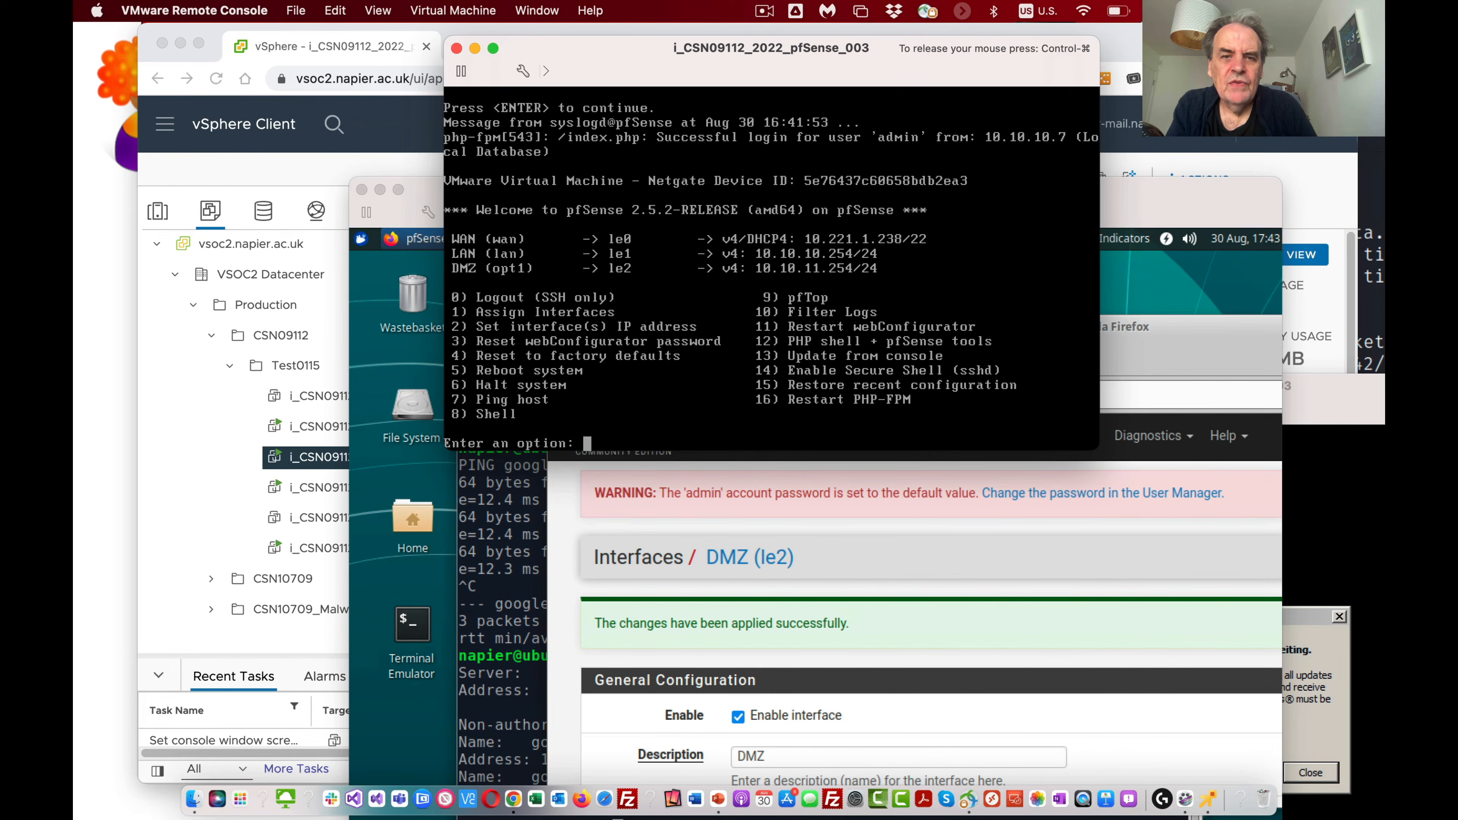
pyautogui.moveTo(649, 48); pyautogui.dragTo(347, 5)
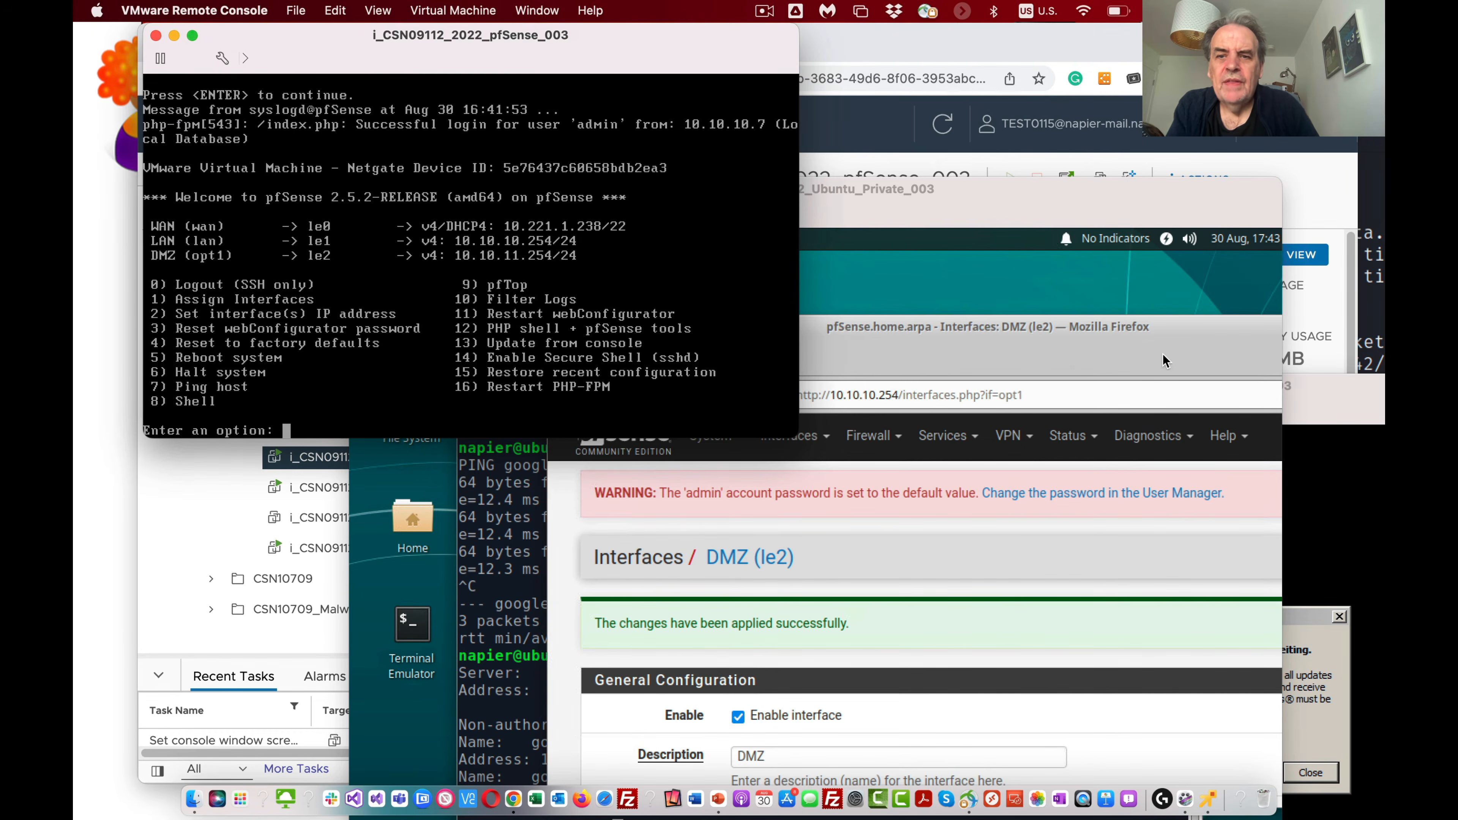
# Step: Rearrange the VM console windows so the Win7 DMZ desktop and its command prompt are in front and fully accessible
pyautogui.click(1172, 335)
pyautogui.moveTo(1138, 291); pyautogui.dragTo(1136, 287)
pyautogui.moveTo(1027, 206); pyautogui.dragTo(795, 215)
pyautogui.click(1181, 395)
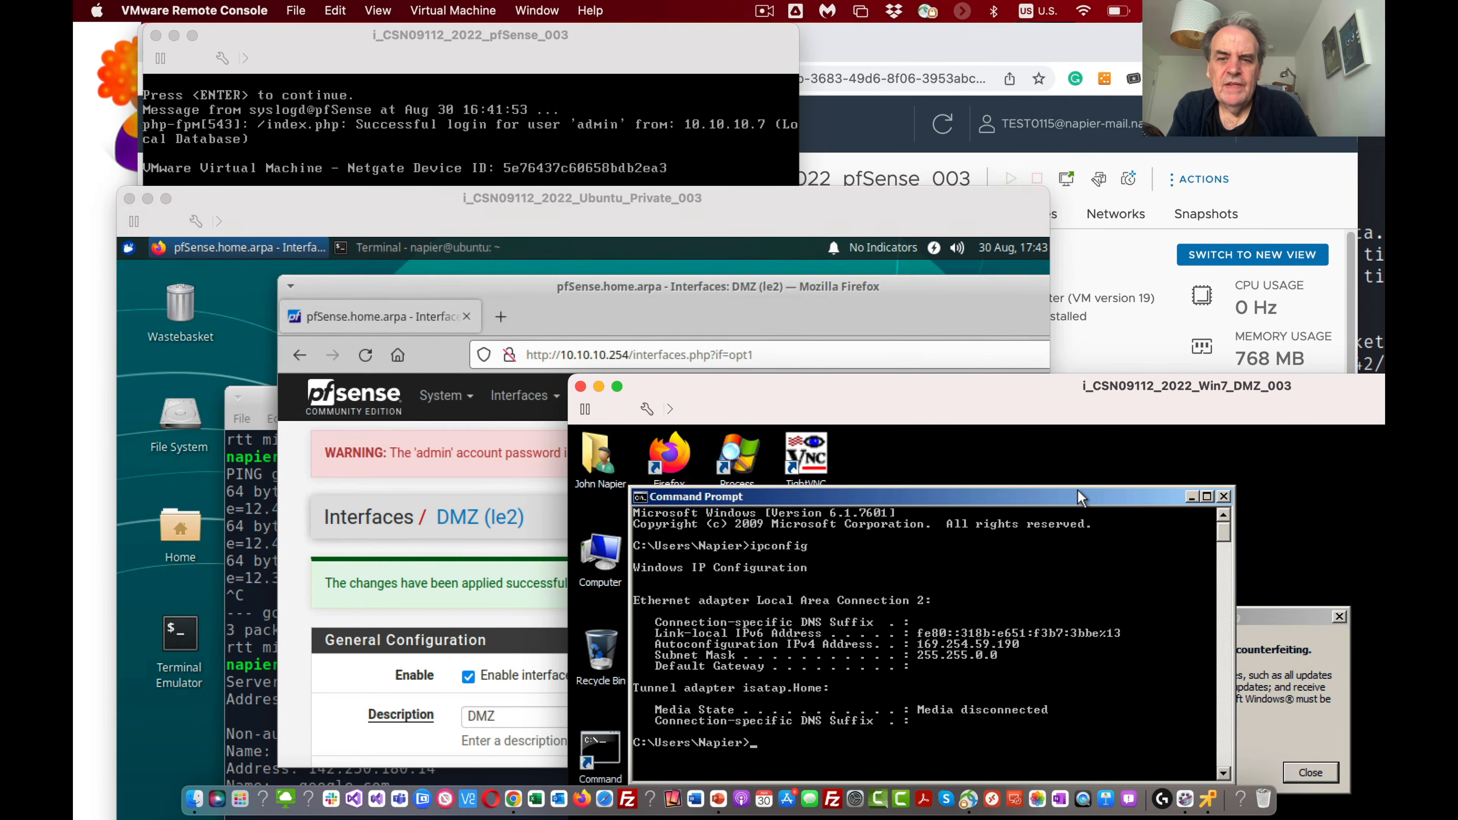
pyautogui.moveTo(1031, 395); pyautogui.dragTo(1006, 181)
pyautogui.write('p')
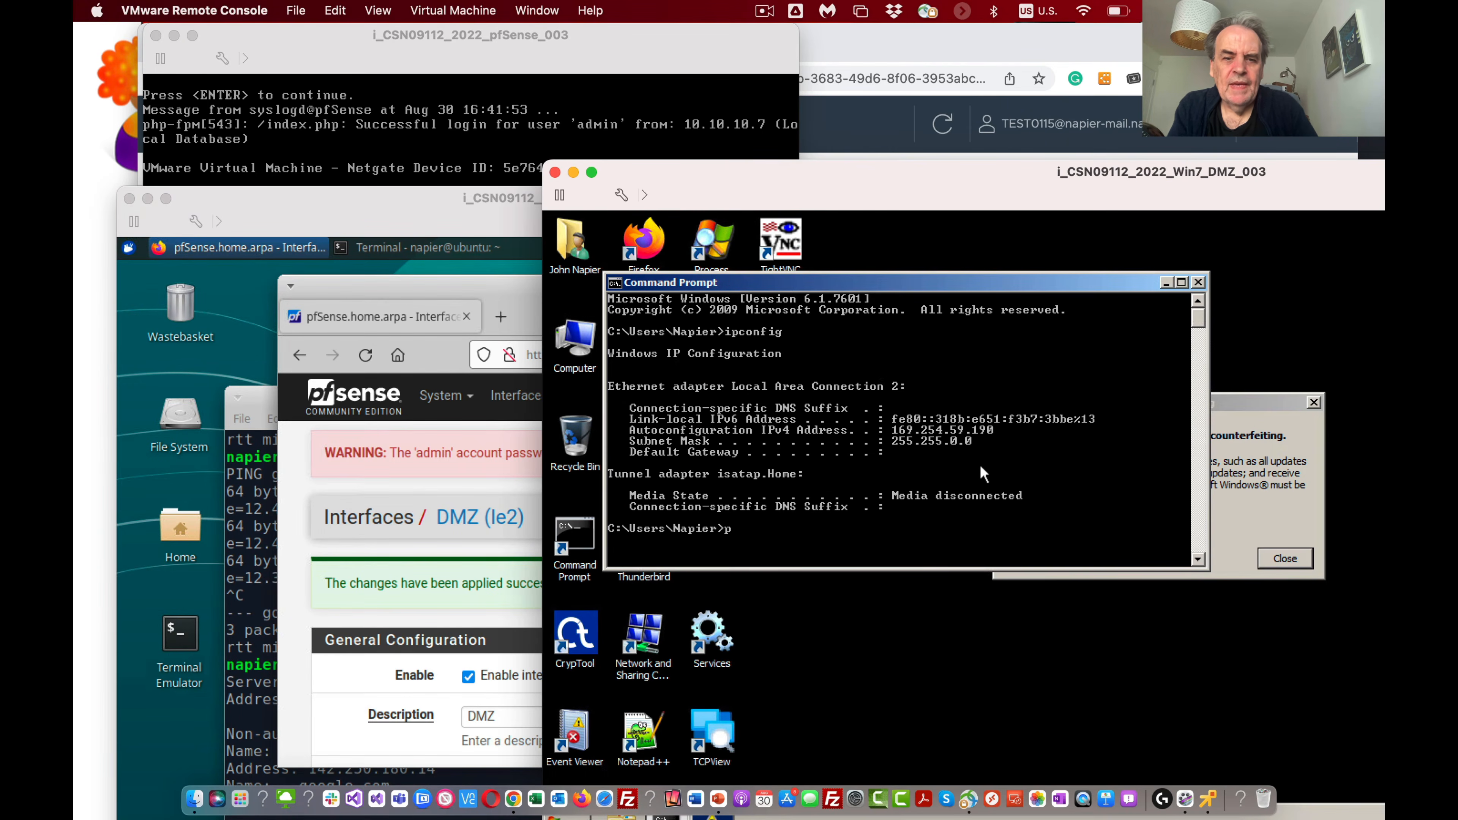
pyautogui.press('BackSpace')
pyautogui.moveTo(858, 181); pyautogui.dragTo(889, 73)
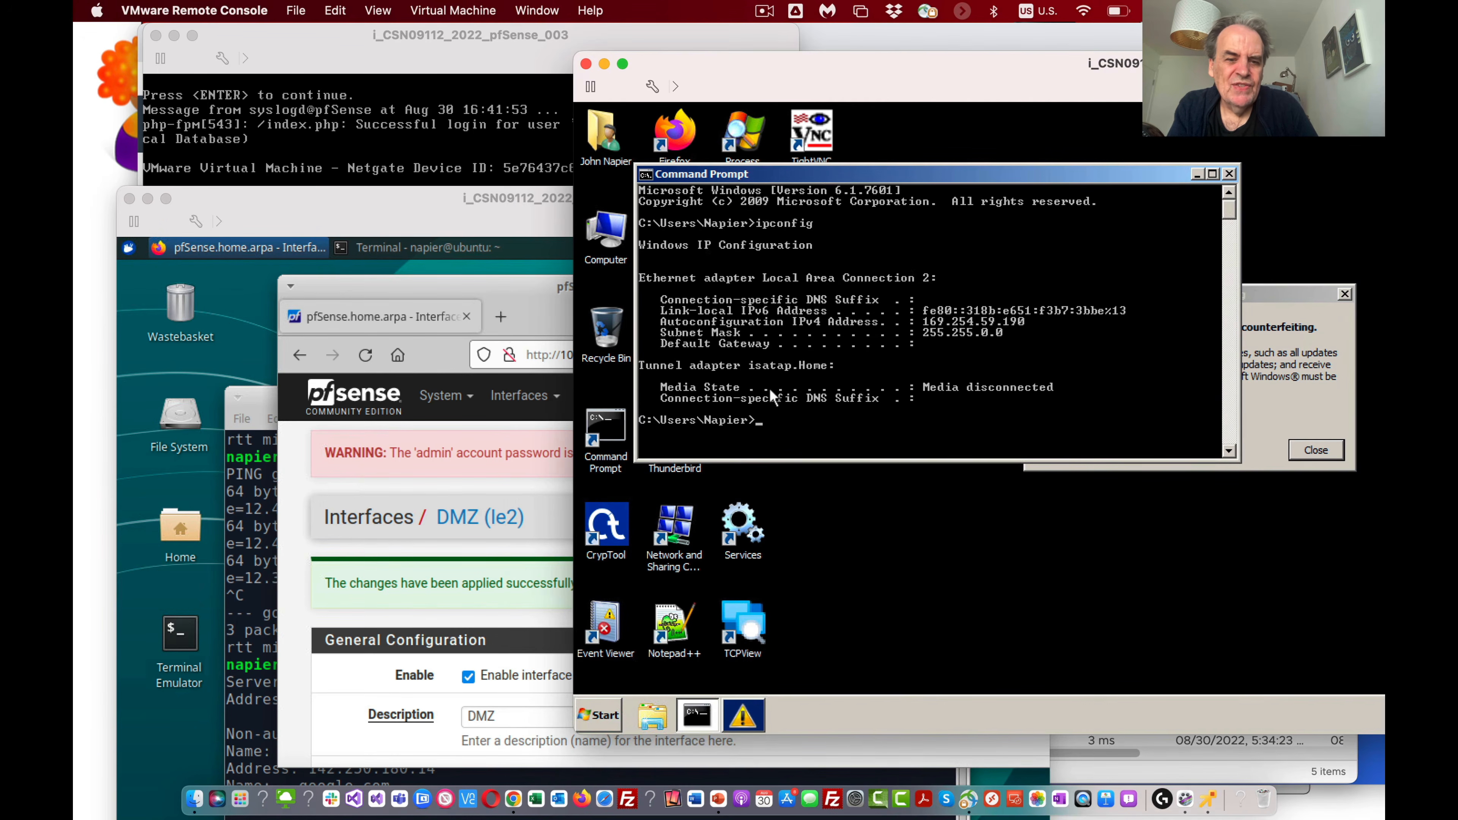
# Step: Open the network adapter list on the Win7 DMZ machine from the network properties
pyautogui.click(585, 721)
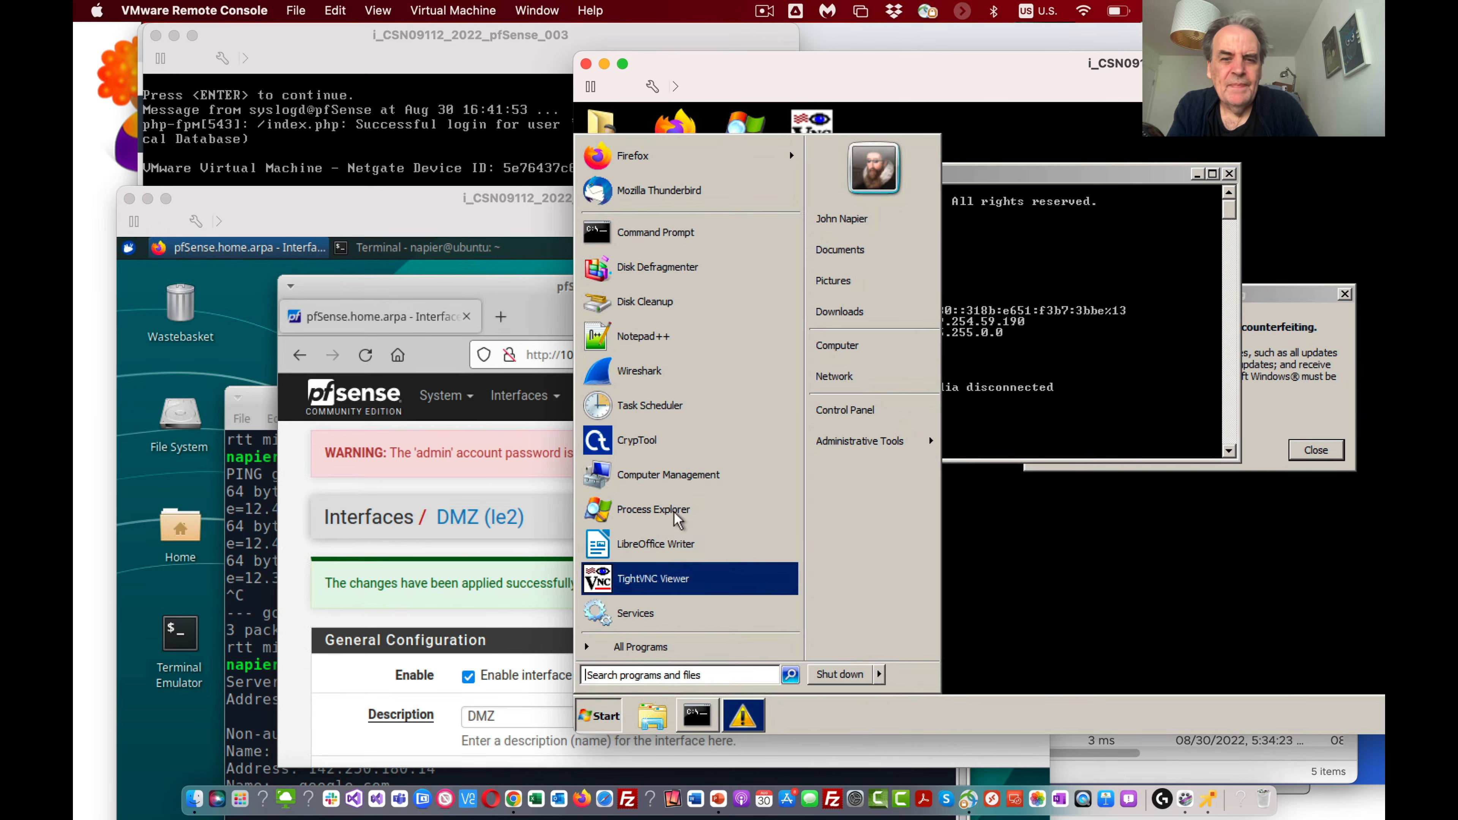
pyautogui.rightClick(848, 382)
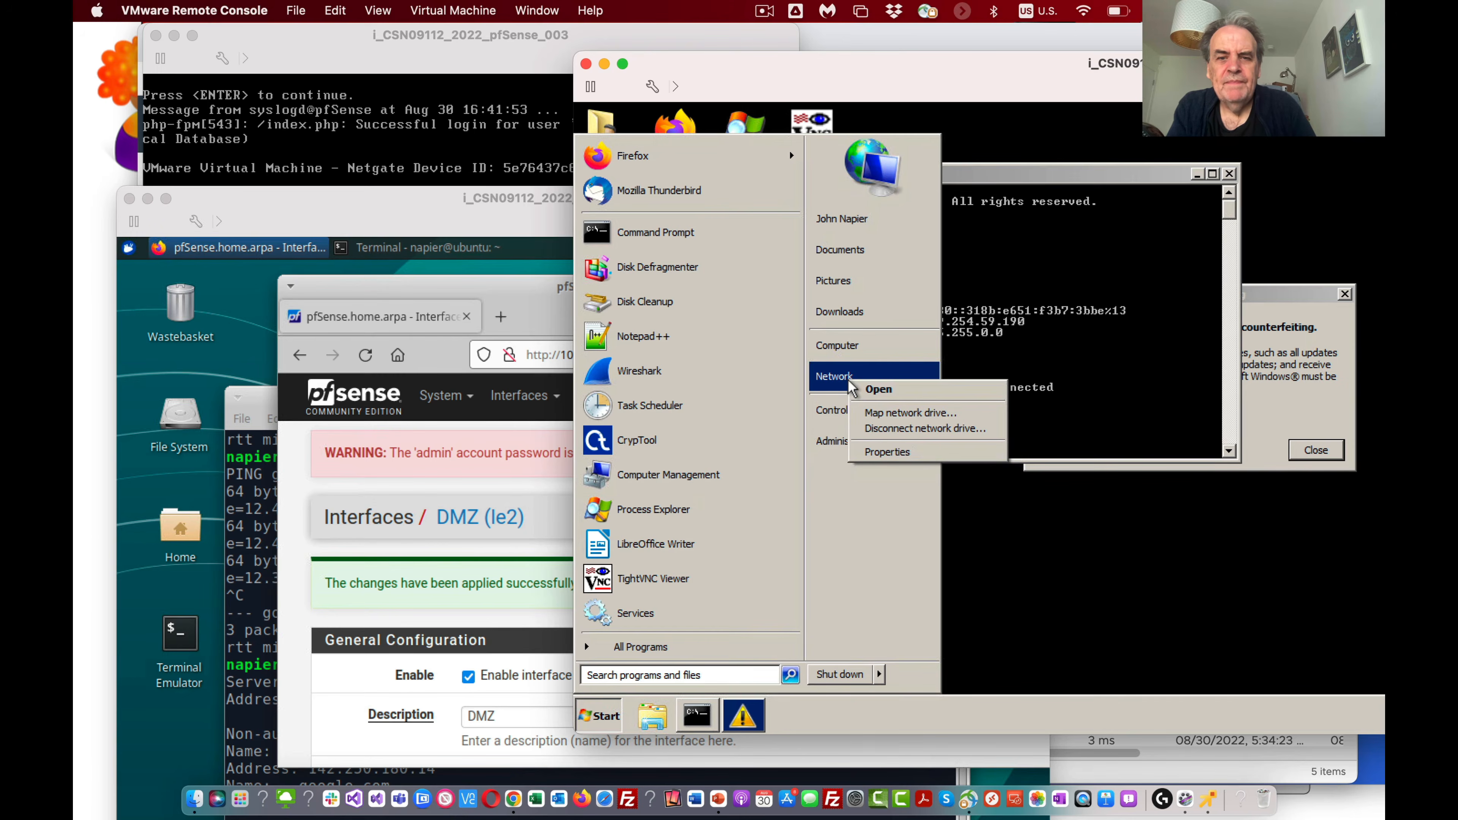
pyautogui.click(911, 453)
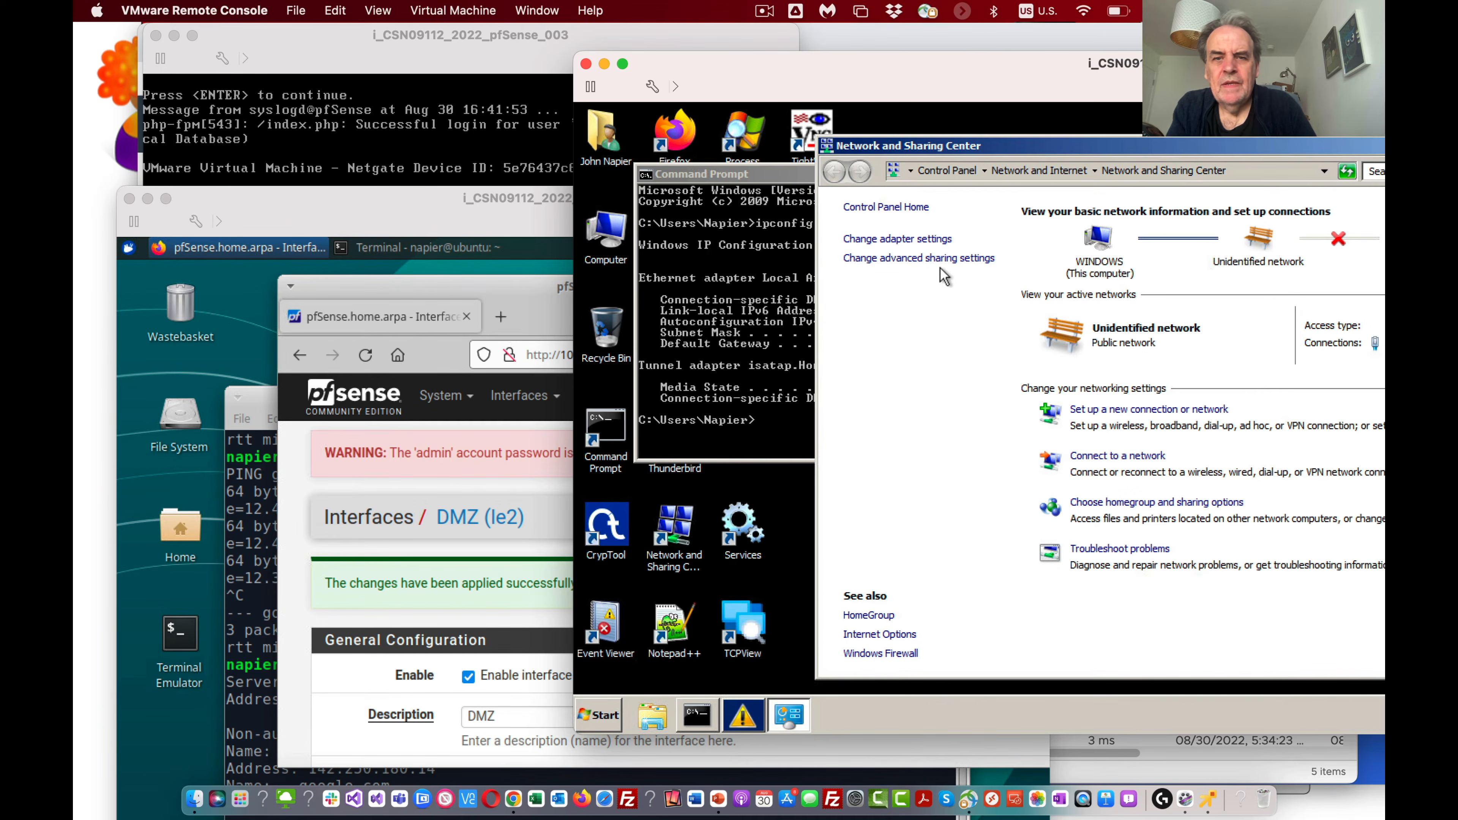
pyautogui.click(919, 238)
pyautogui.click(908, 240)
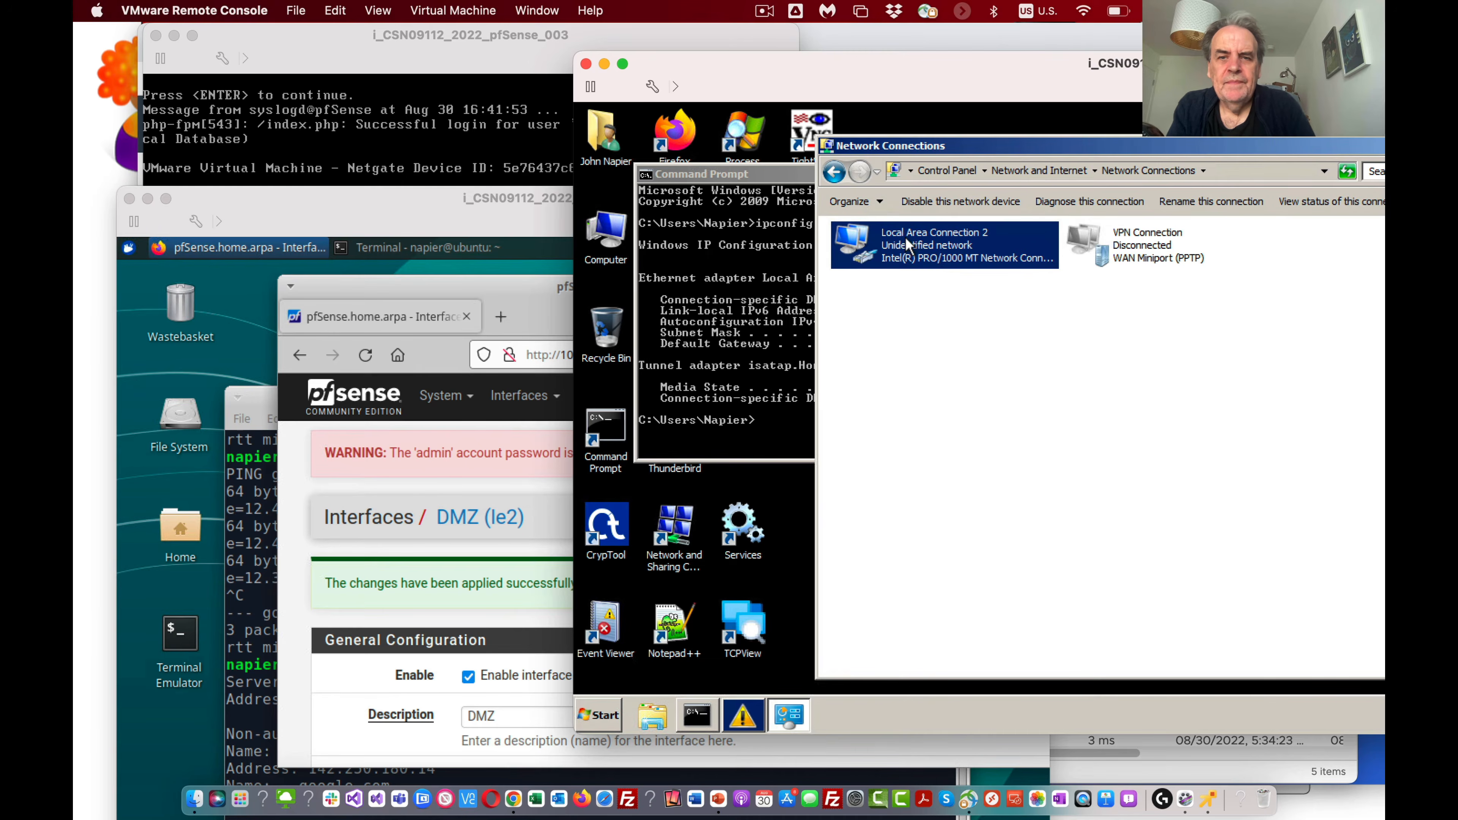
# Step: Open the Internet Protocol Version 4 (TCP/IPv4) properties of Local Area Connection 2
pyautogui.rightClick(925, 243)
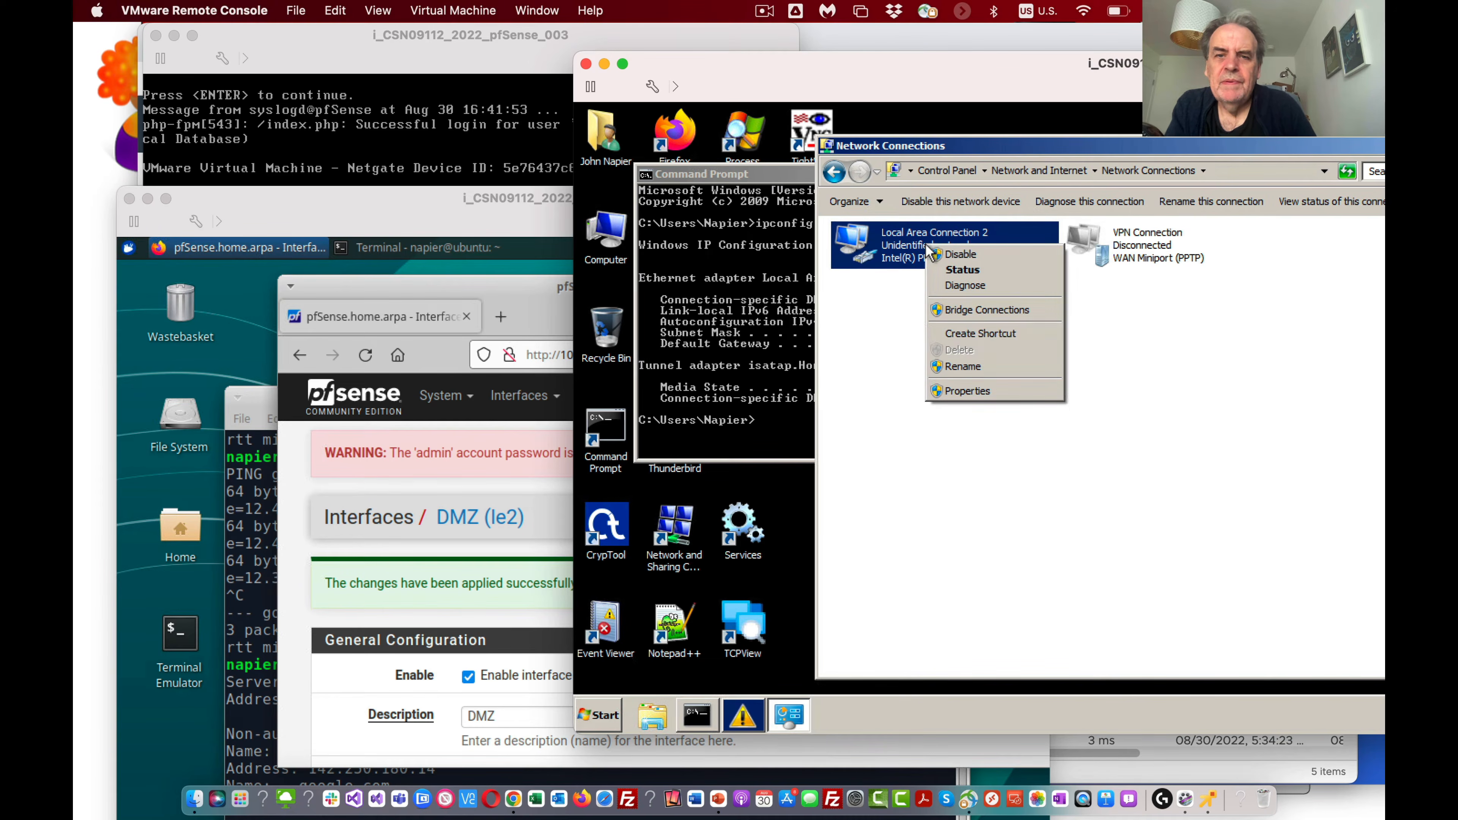
pyautogui.click(978, 389)
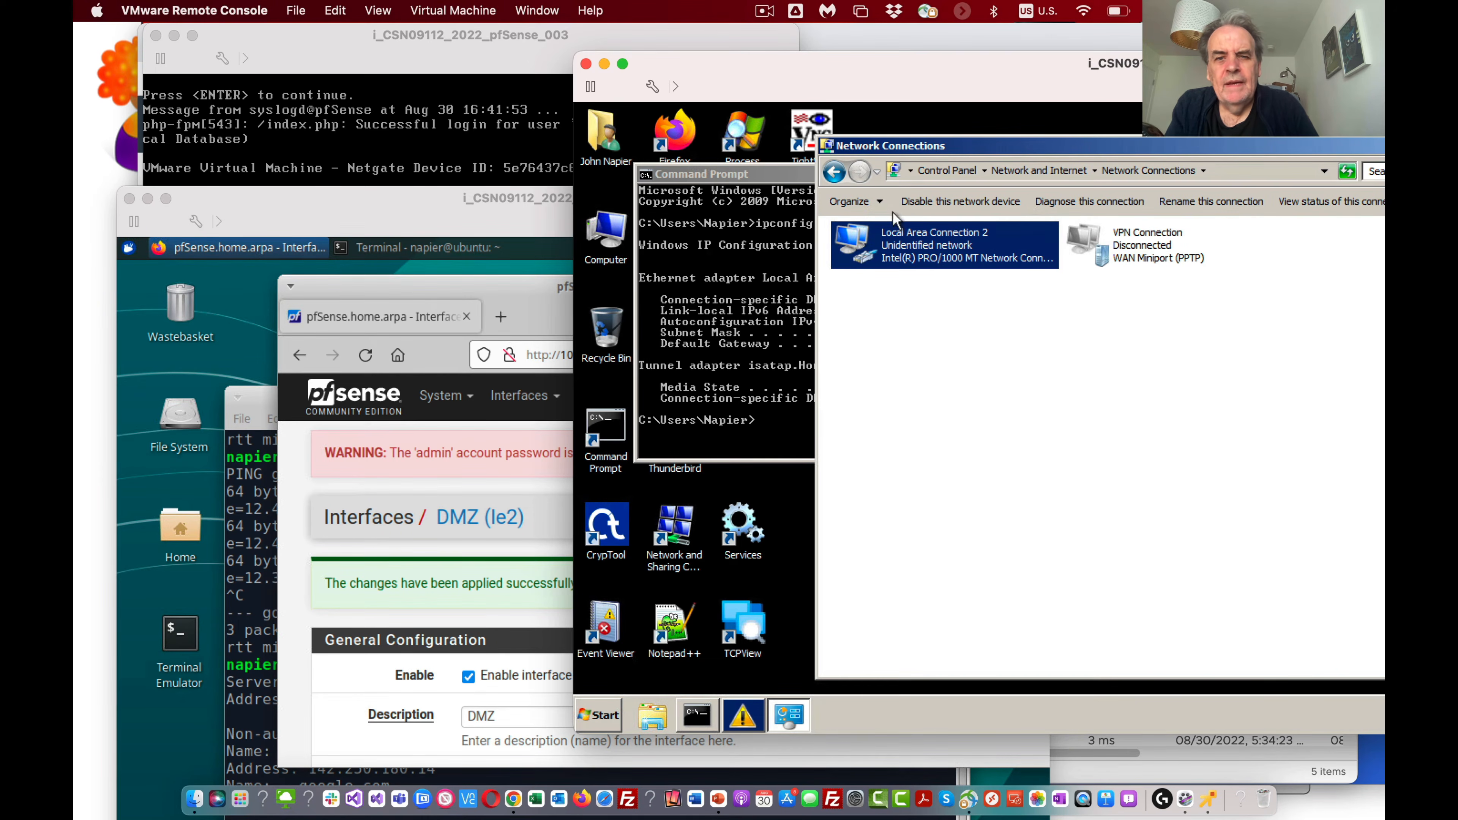
pyautogui.click(1002, 435)
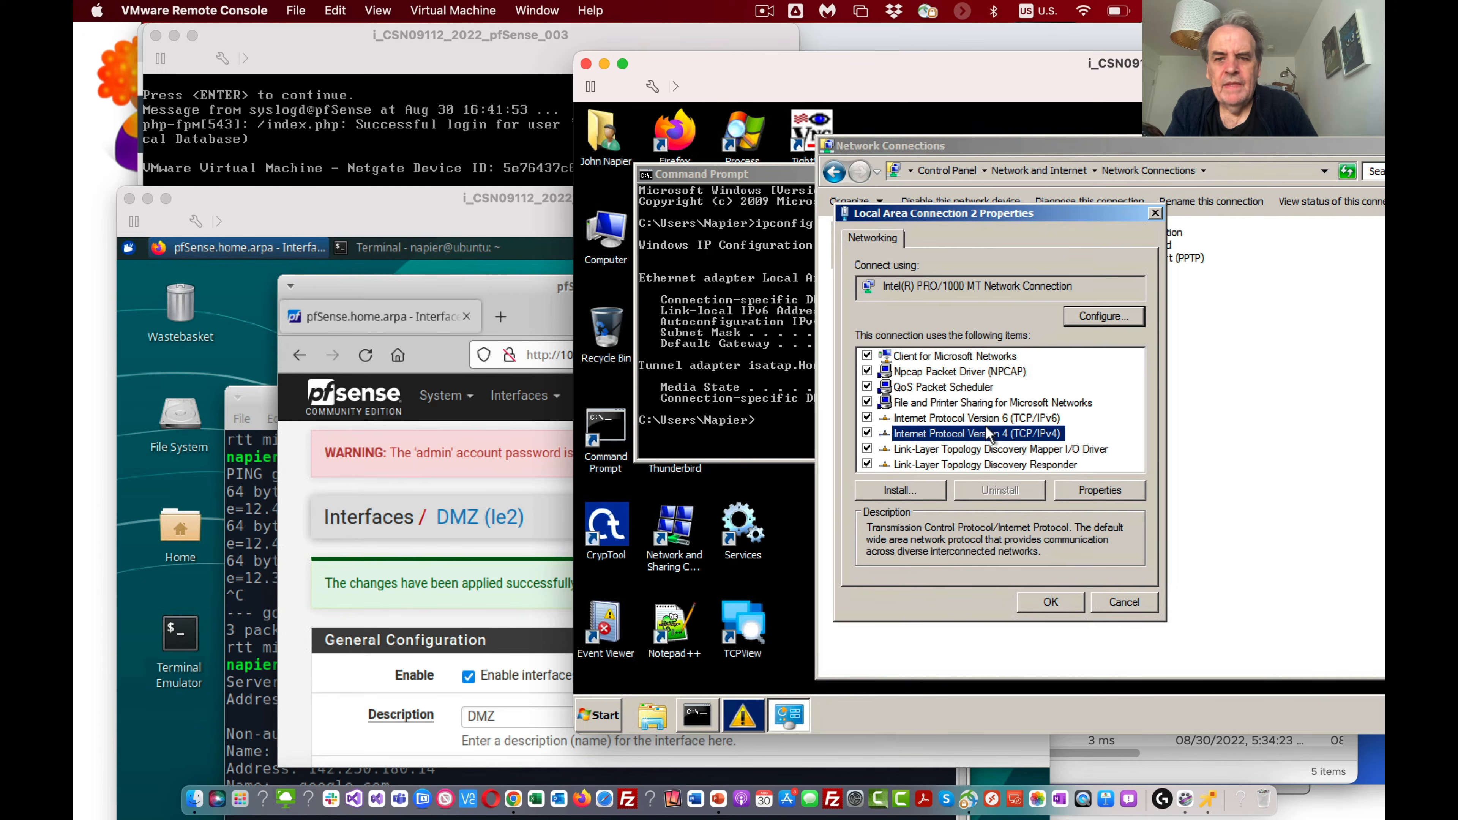
pyautogui.click(1095, 489)
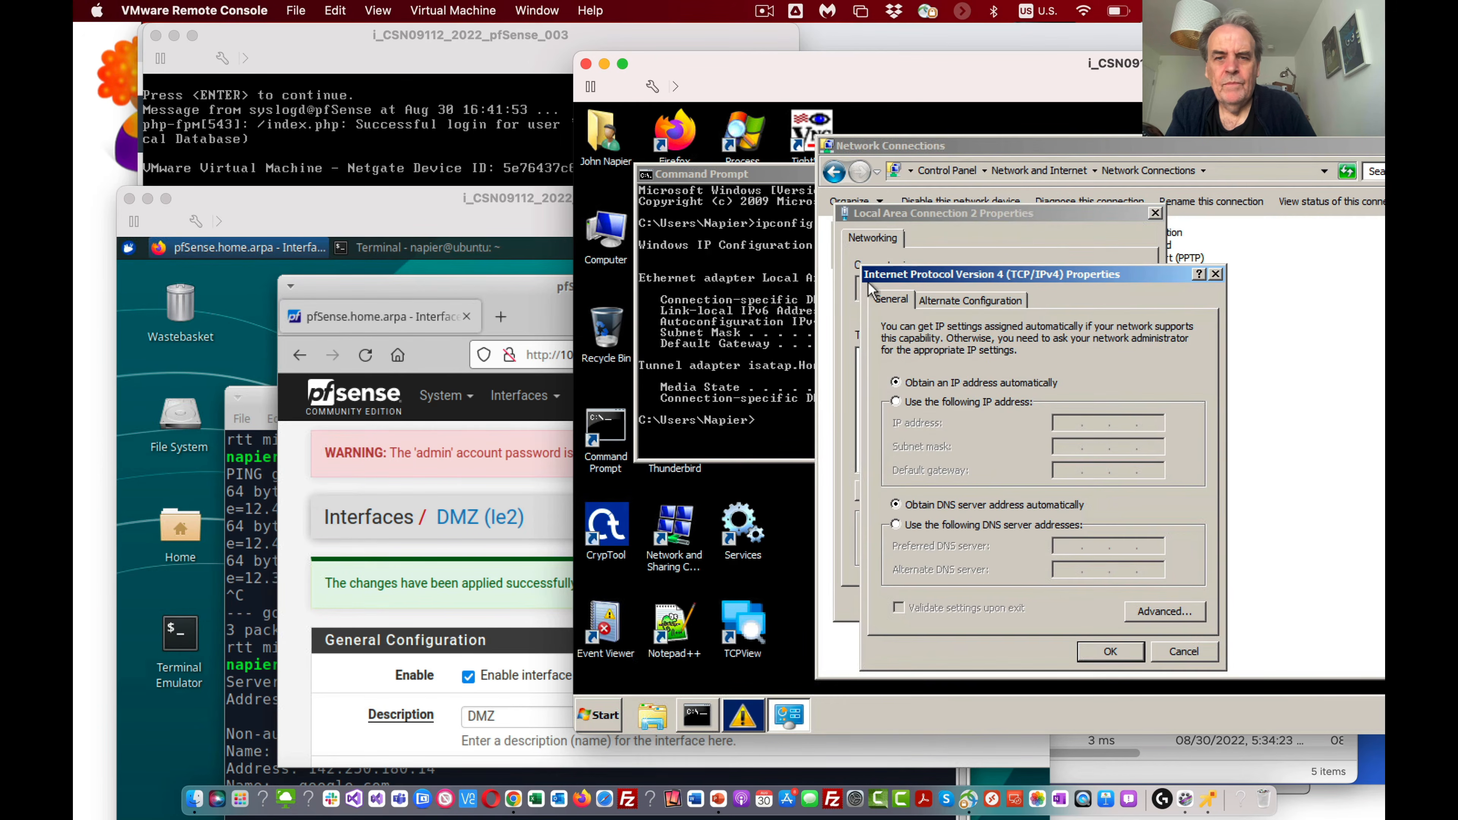
# Step: Switch the adapter to manual addressing with IP address 10.10.11.7 and subnet mask 255.255.255.0
pyautogui.click(970, 404)
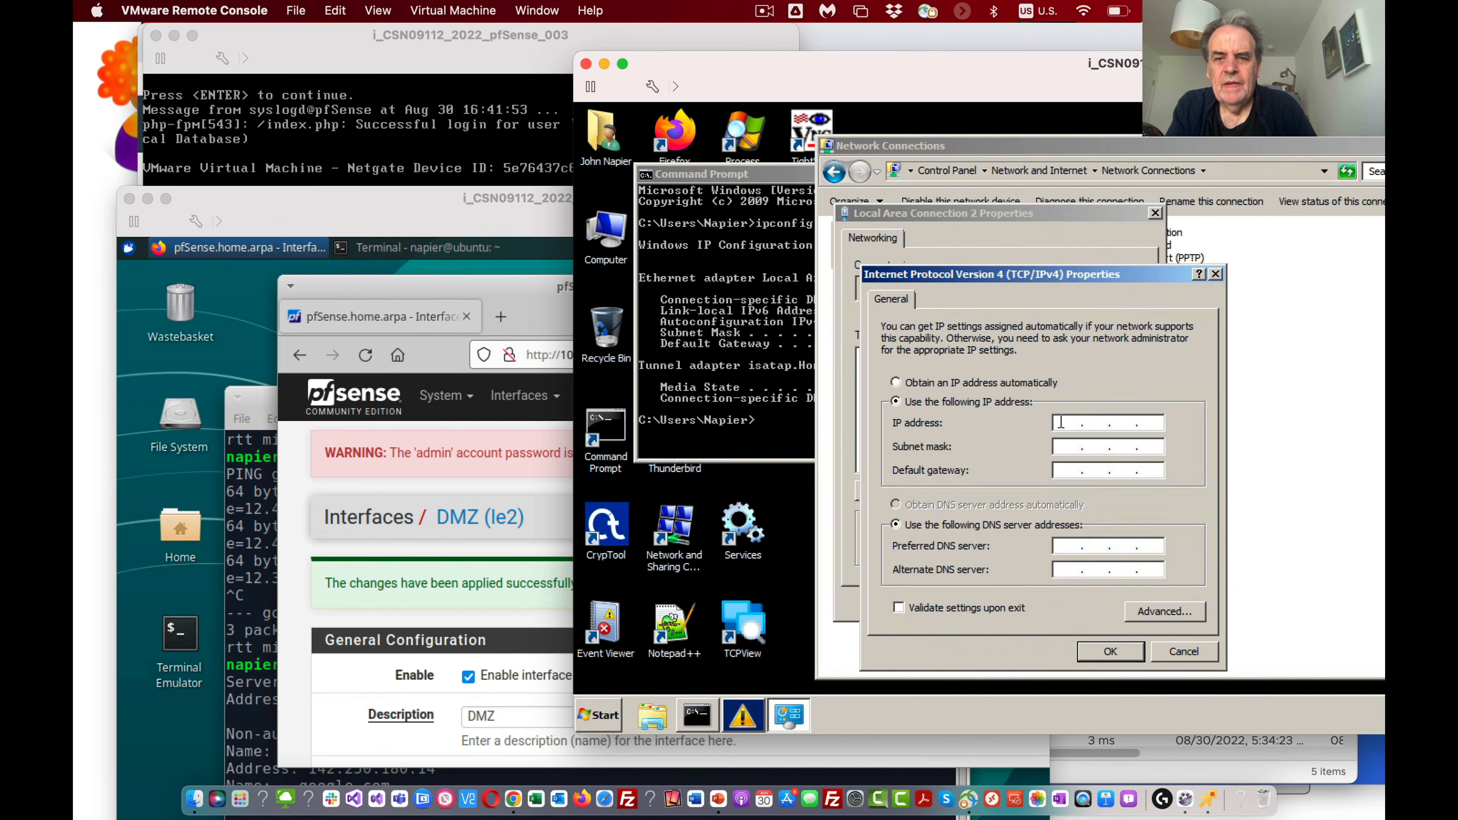
pyautogui.click(1063, 423)
pyautogui.write('10.10.11.7')
pyautogui.press('Tab')
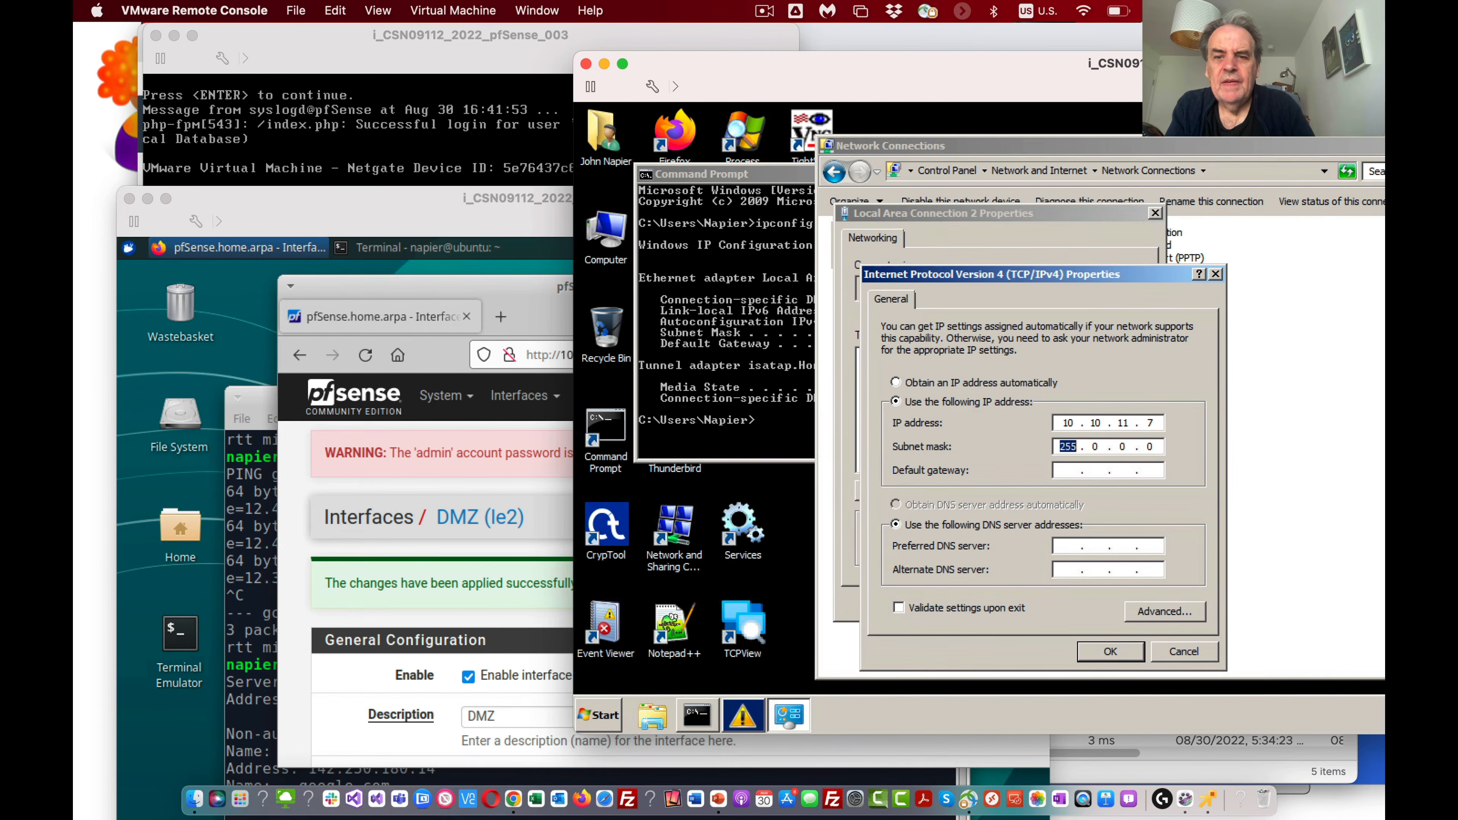
pyautogui.write('255.255.25')
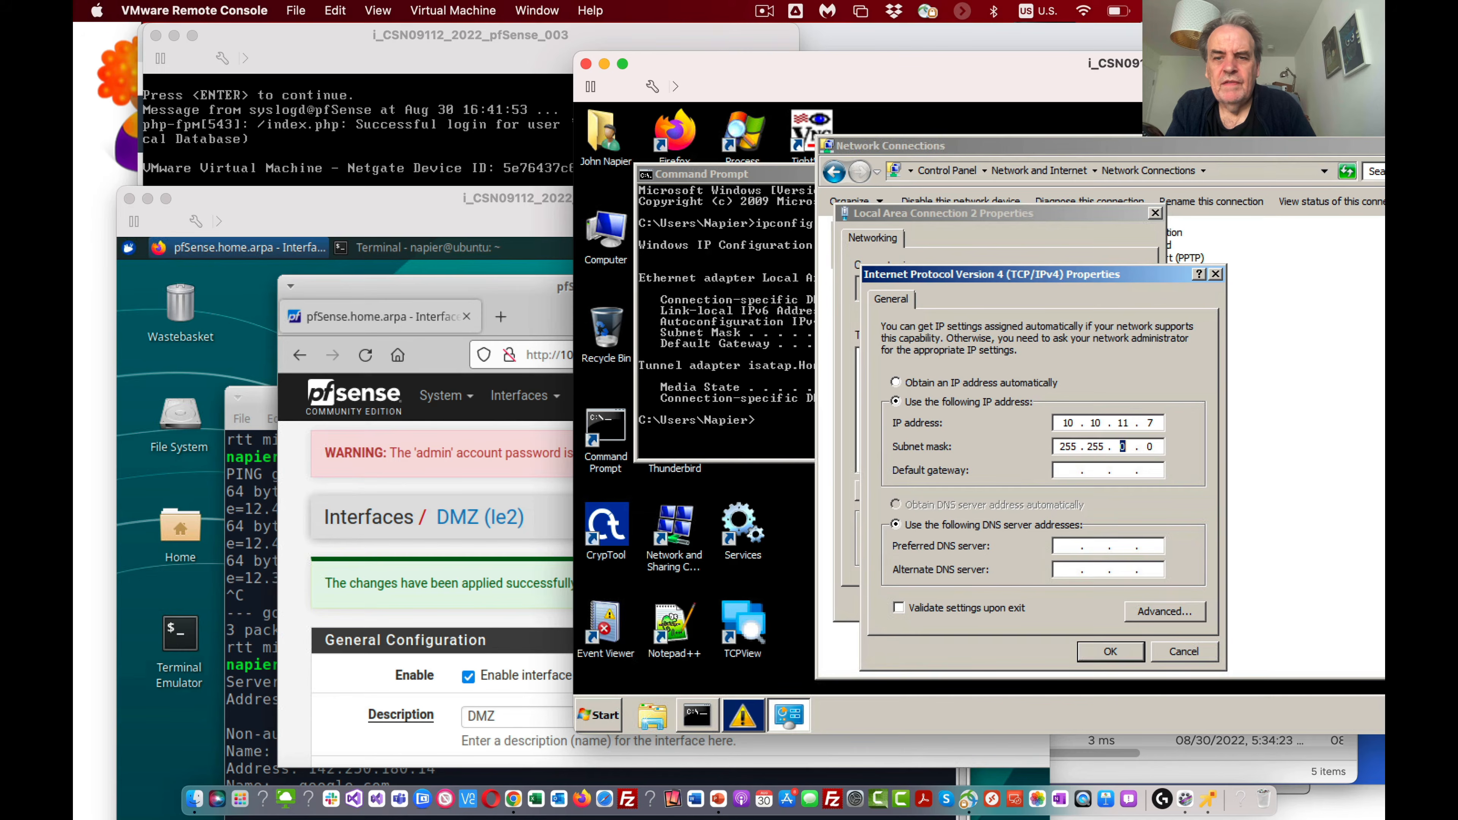
pyautogui.write('5')
pyautogui.press('Tab')
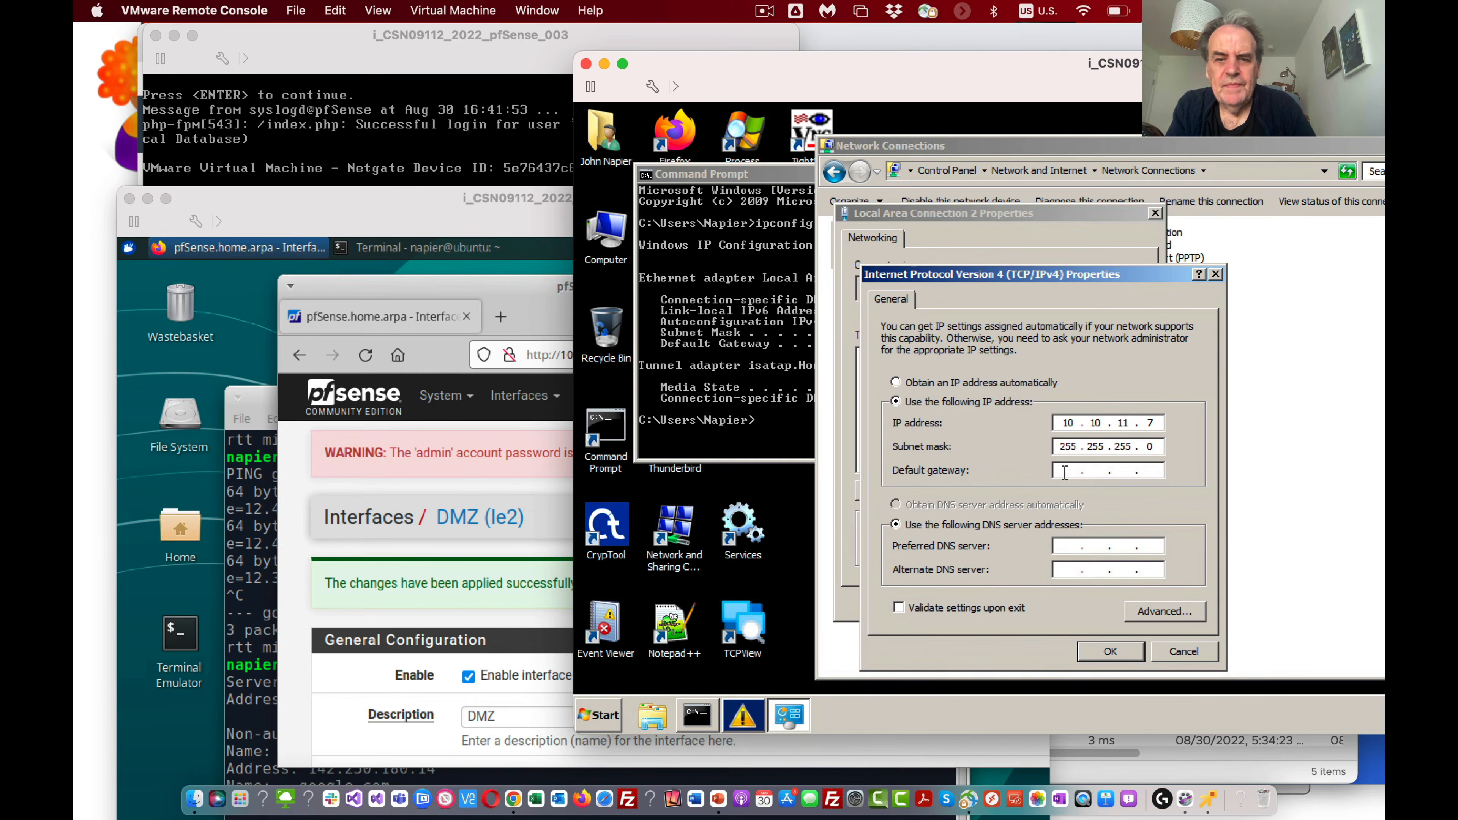
# Step: Set the default gateway to 10.10.11.254 and the preferred DNS server to 10.221.3.254, and accept the adapter settings
pyautogui.write('10.')
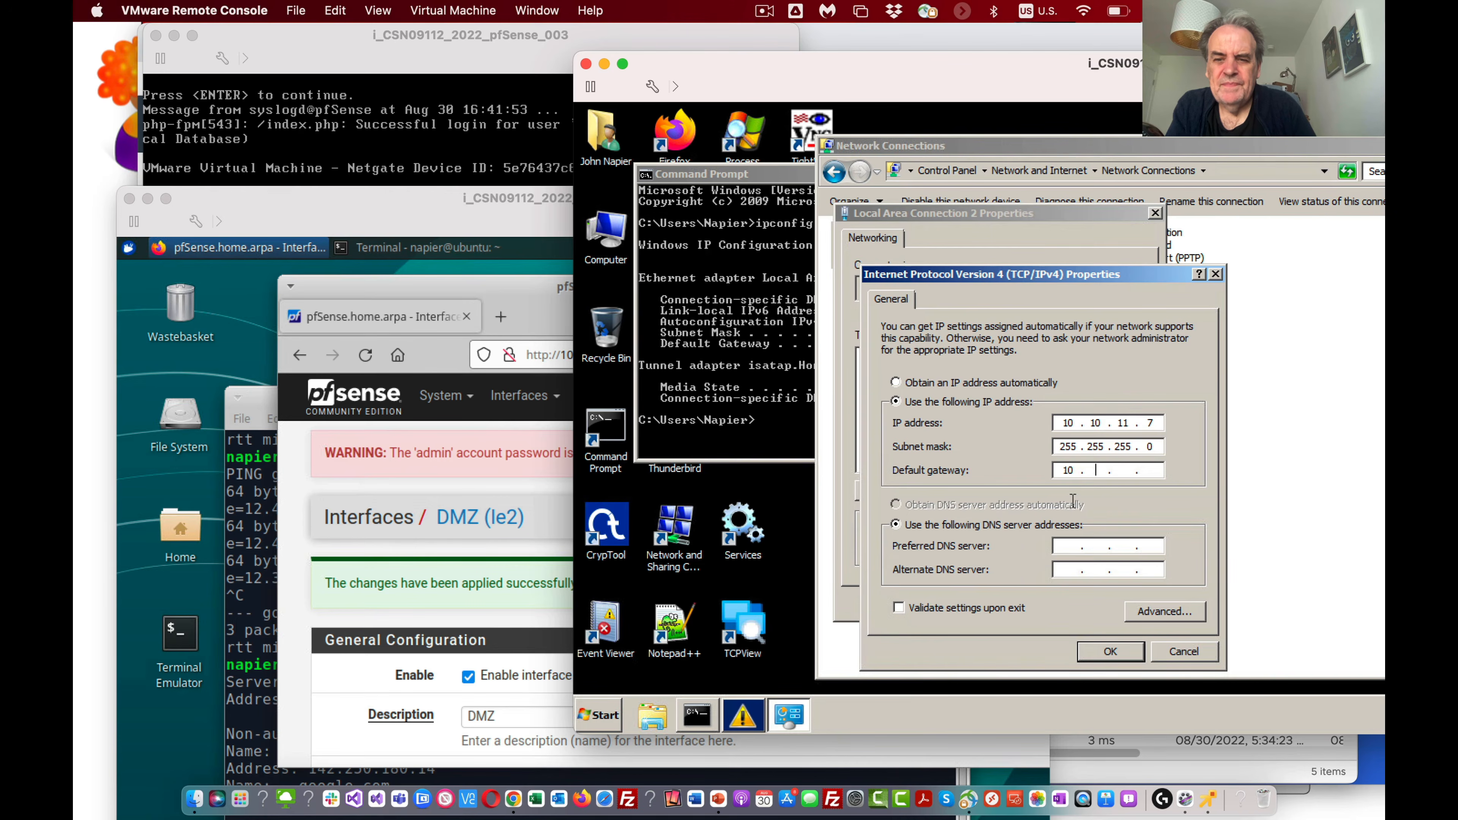
pyautogui.write('10.11.254')
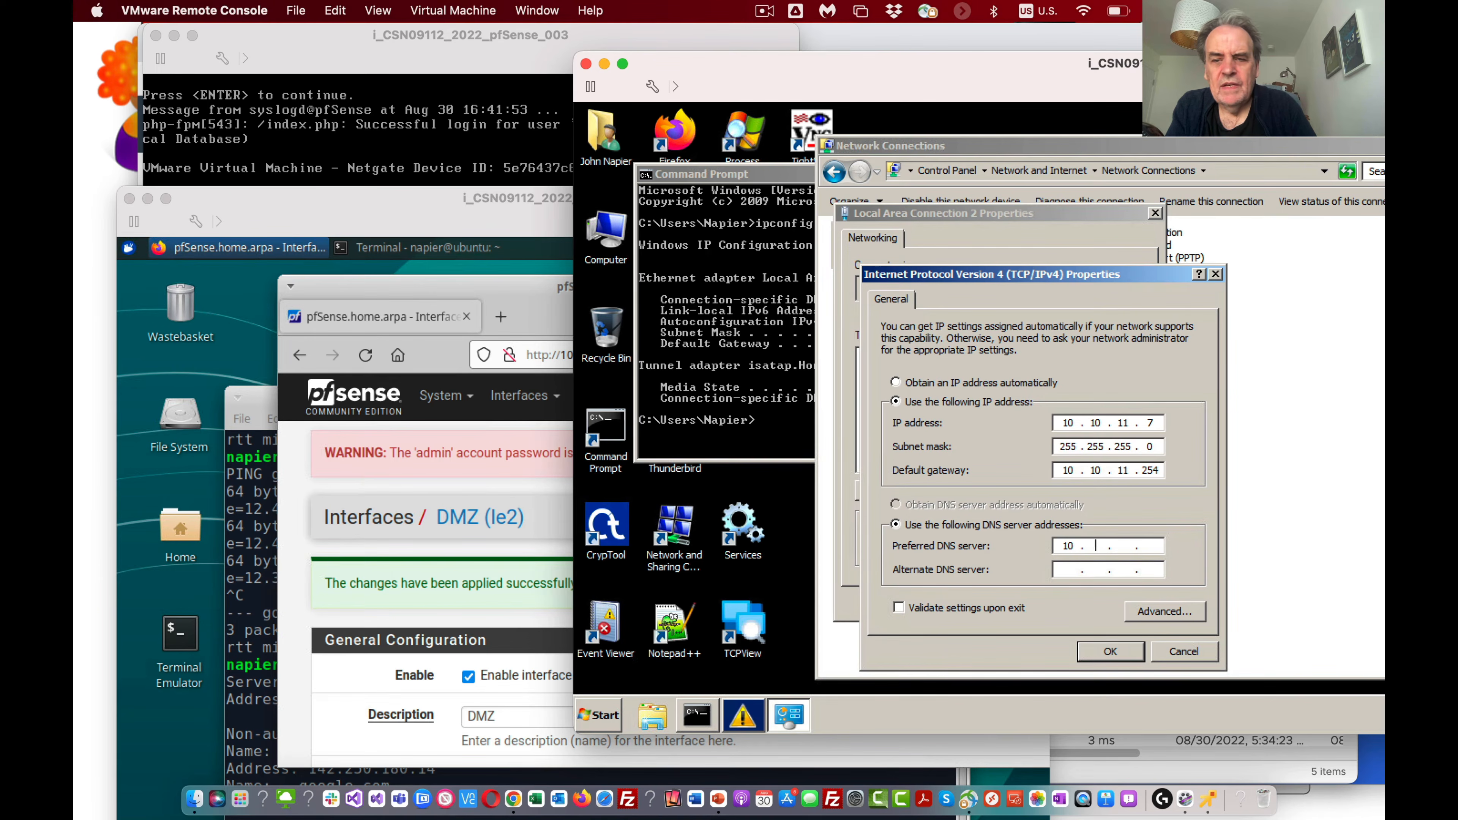
pyautogui.write('10.2213.254')
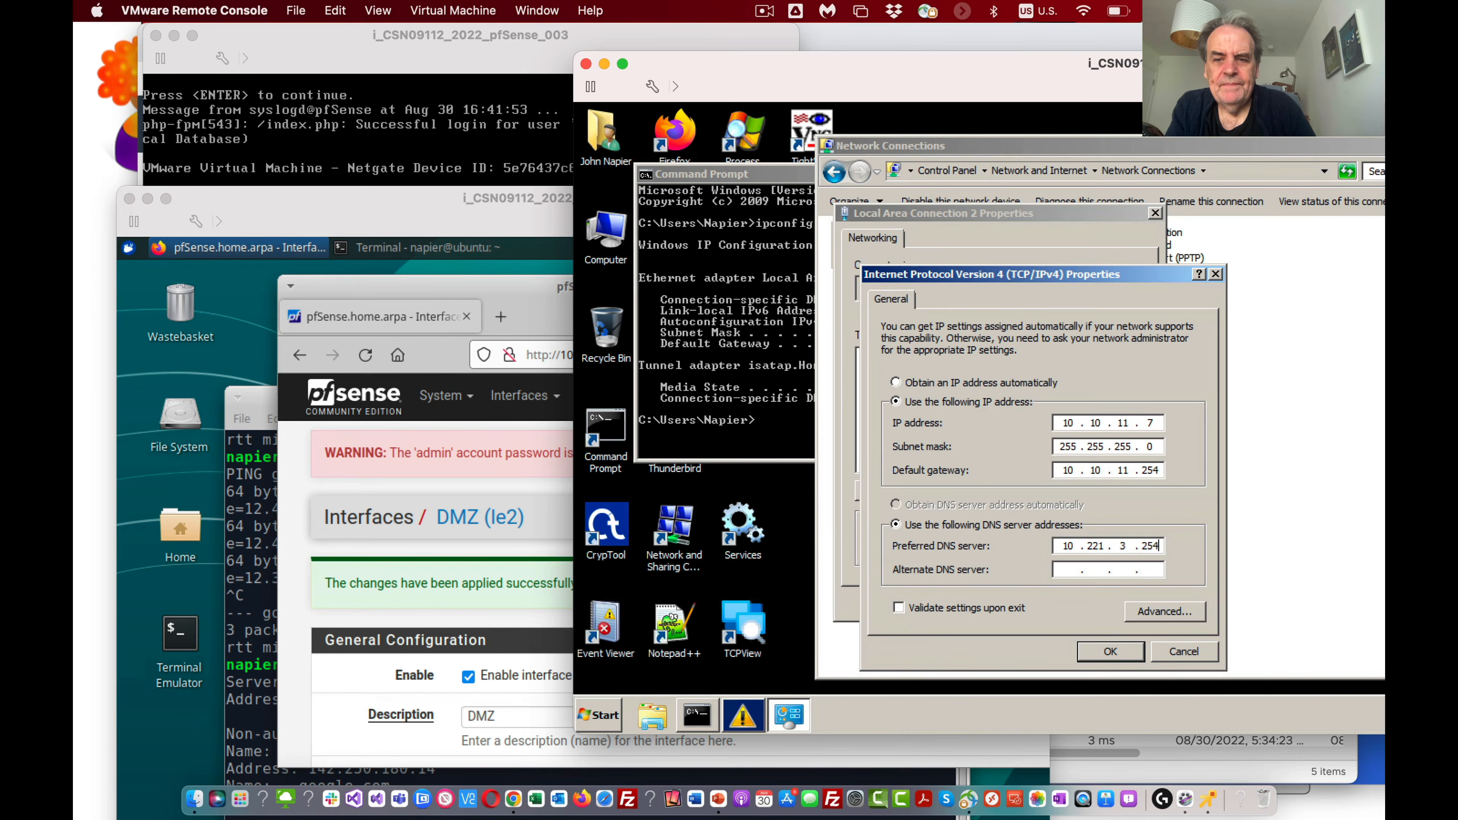
pyautogui.click(1112, 651)
pyautogui.click(1043, 601)
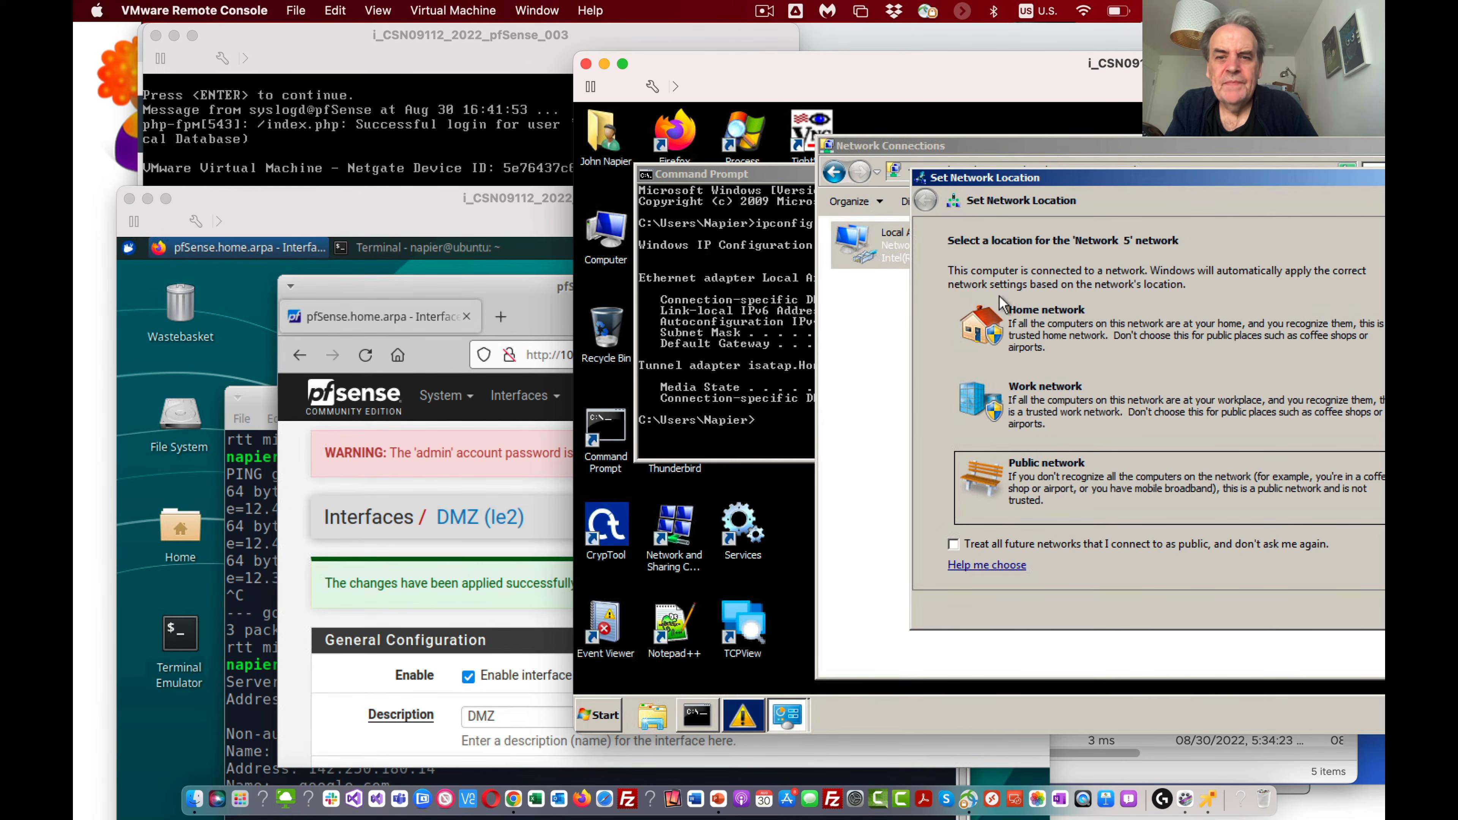
# Step: Move the Network Connections window aside and cancel the network location selection for Network 5
pyautogui.moveTo(962, 144); pyautogui.dragTo(886, 274)
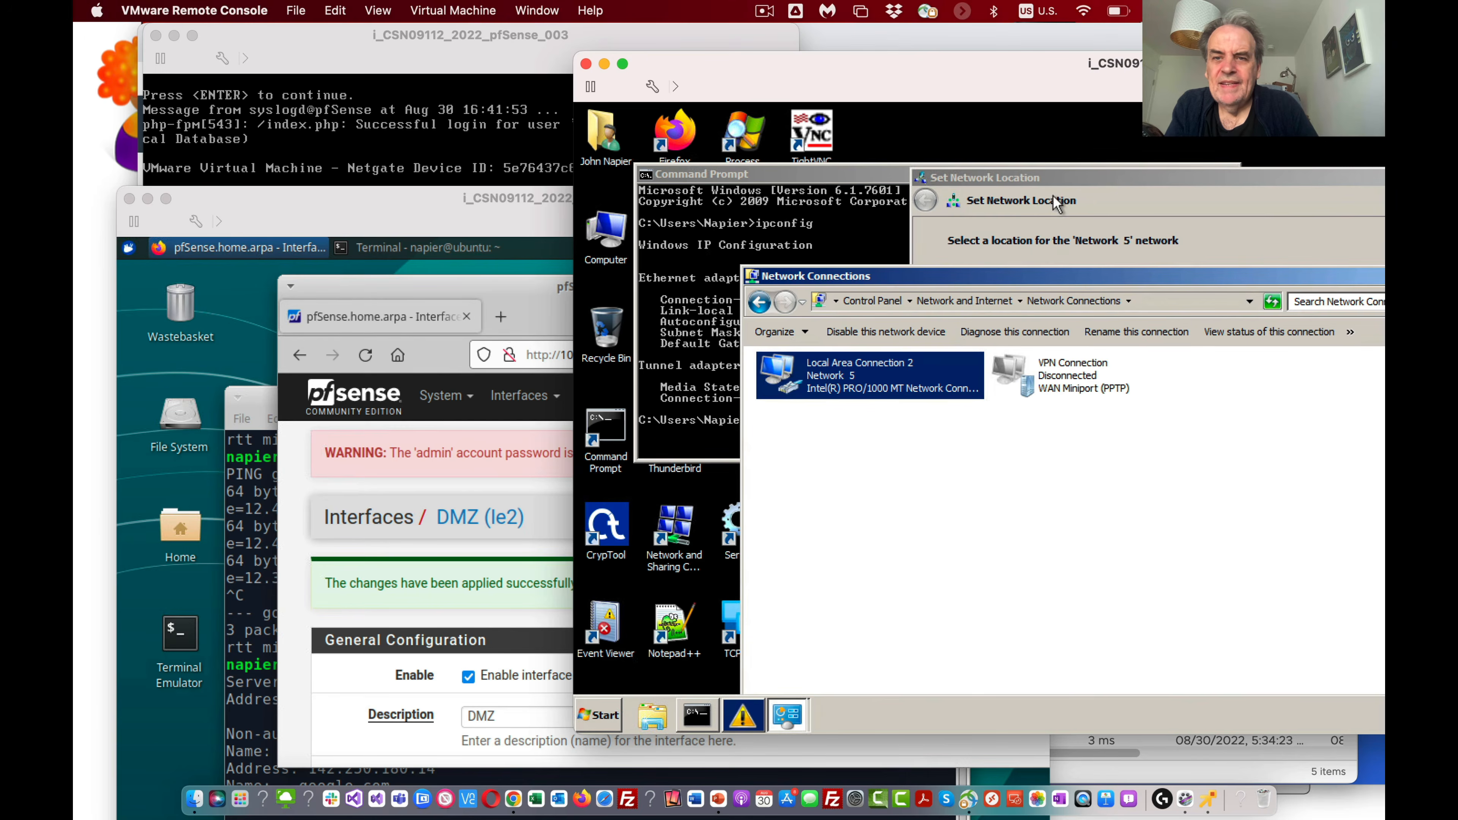
pyautogui.moveTo(1276, 180); pyautogui.dragTo(1151, 168)
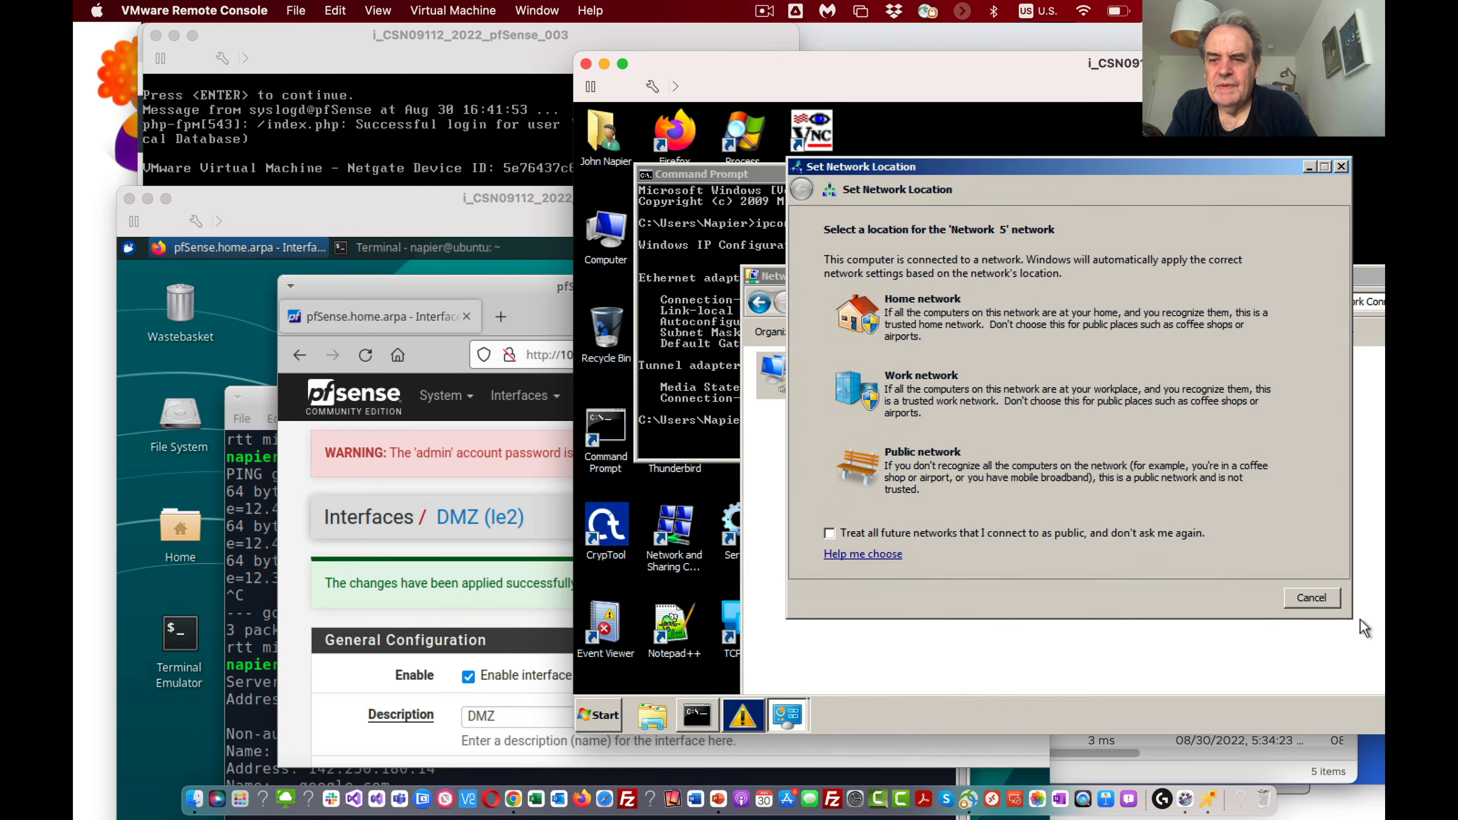
pyautogui.click(1310, 597)
# Step: Run ipconfig in the Win7 command prompt to check the adapter's new IP configuration
pyautogui.click(666, 276)
pyautogui.click(720, 298)
pyautogui.write('ipconfig')
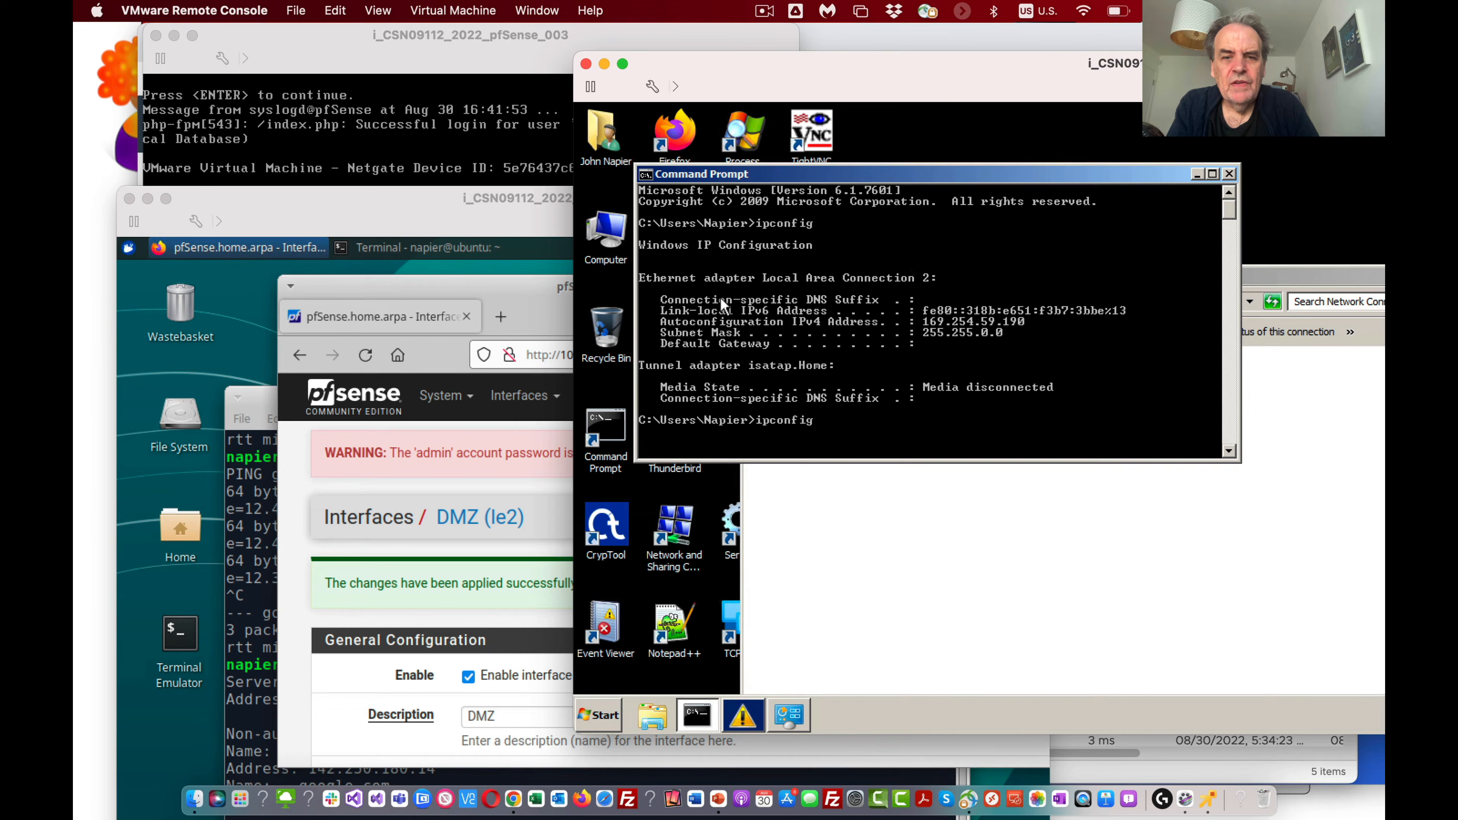
pyautogui.press('Return')
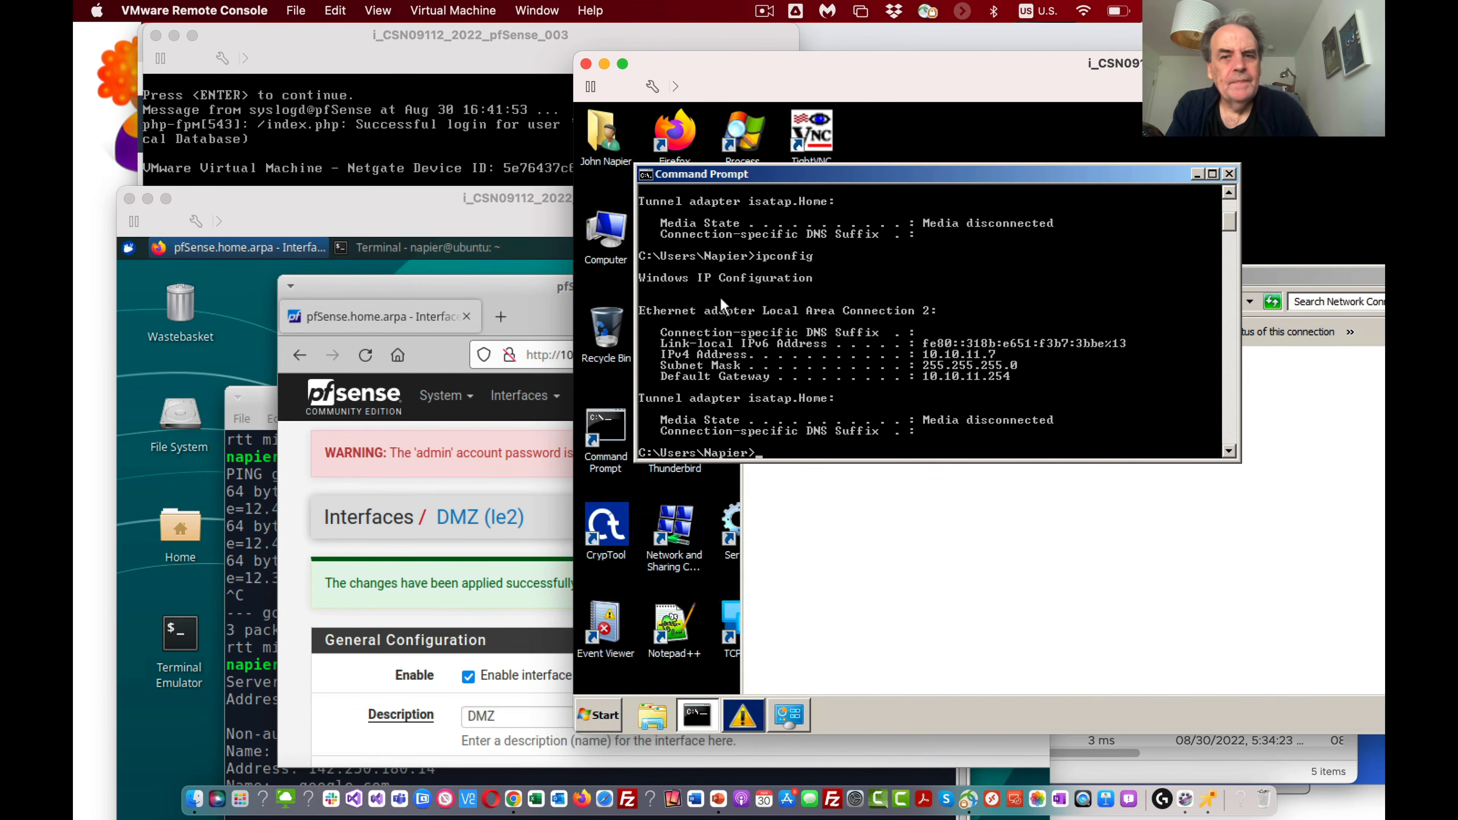
# Step: Test connectivity from Win7 by pinging its own address 10.10.11.7, stopping that ping, and pinging pfSense's DMZ address 10.10.11.254
pyautogui.write('pingh 10')
pyautogui.press('BackSpace')
pyautogui.press('BackSpace')
pyautogui.press('BackSpace')
pyautogui.press('BackSpace')
pyautogui.write('10.10.11.7')
pyautogui.press('Return')
pyautogui.hotkey('ctrl', 'c')
pyautogui.write('ping 10.10.11.254')
pyautogui.press('Return')
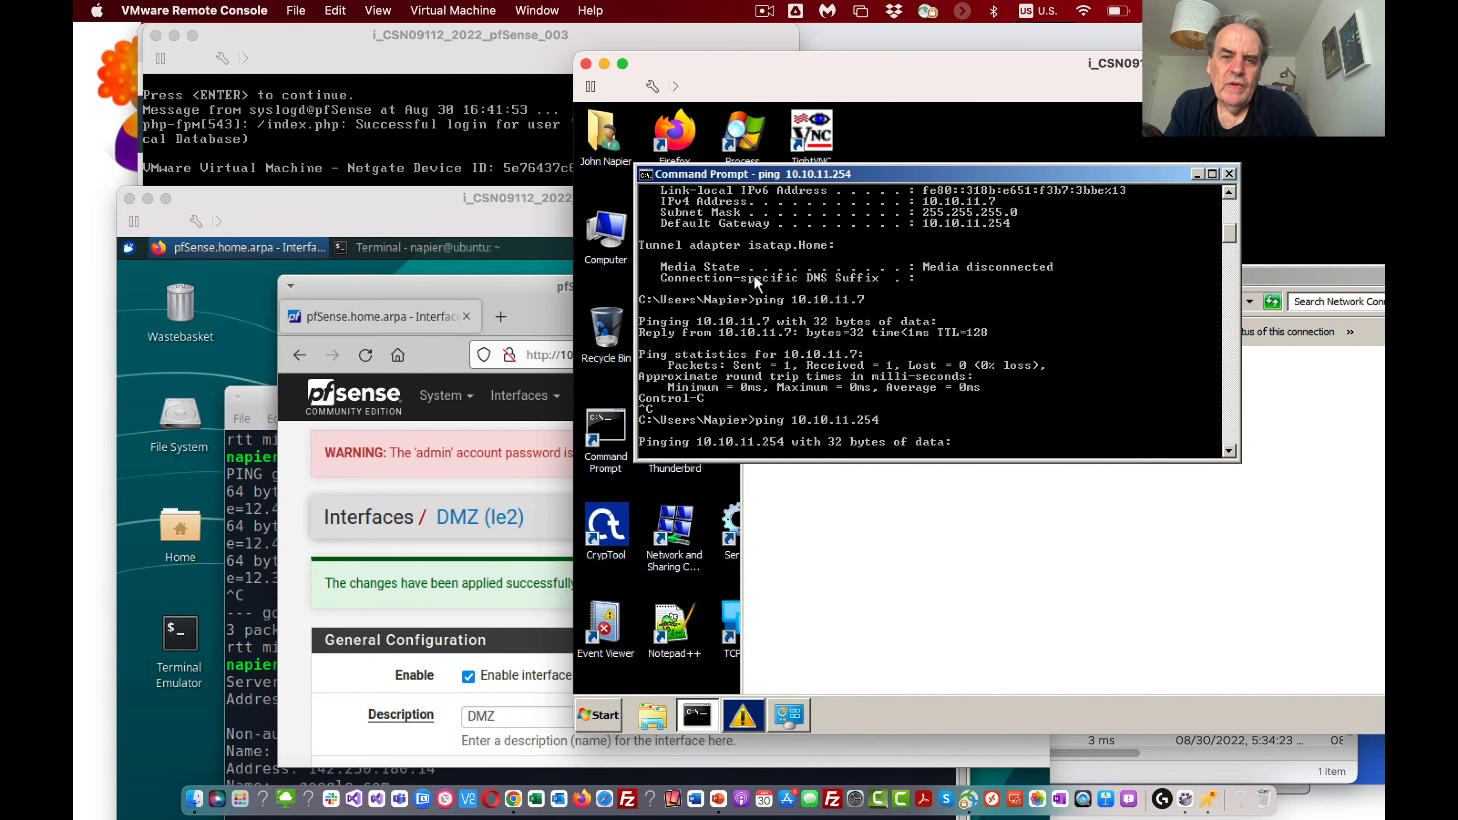
# Step: Stop the ping to 10.10.11.254 and bring the Ubuntu_Private console forward, moving its window up to show it fully
pyautogui.hotkey('ctrl', 'c')
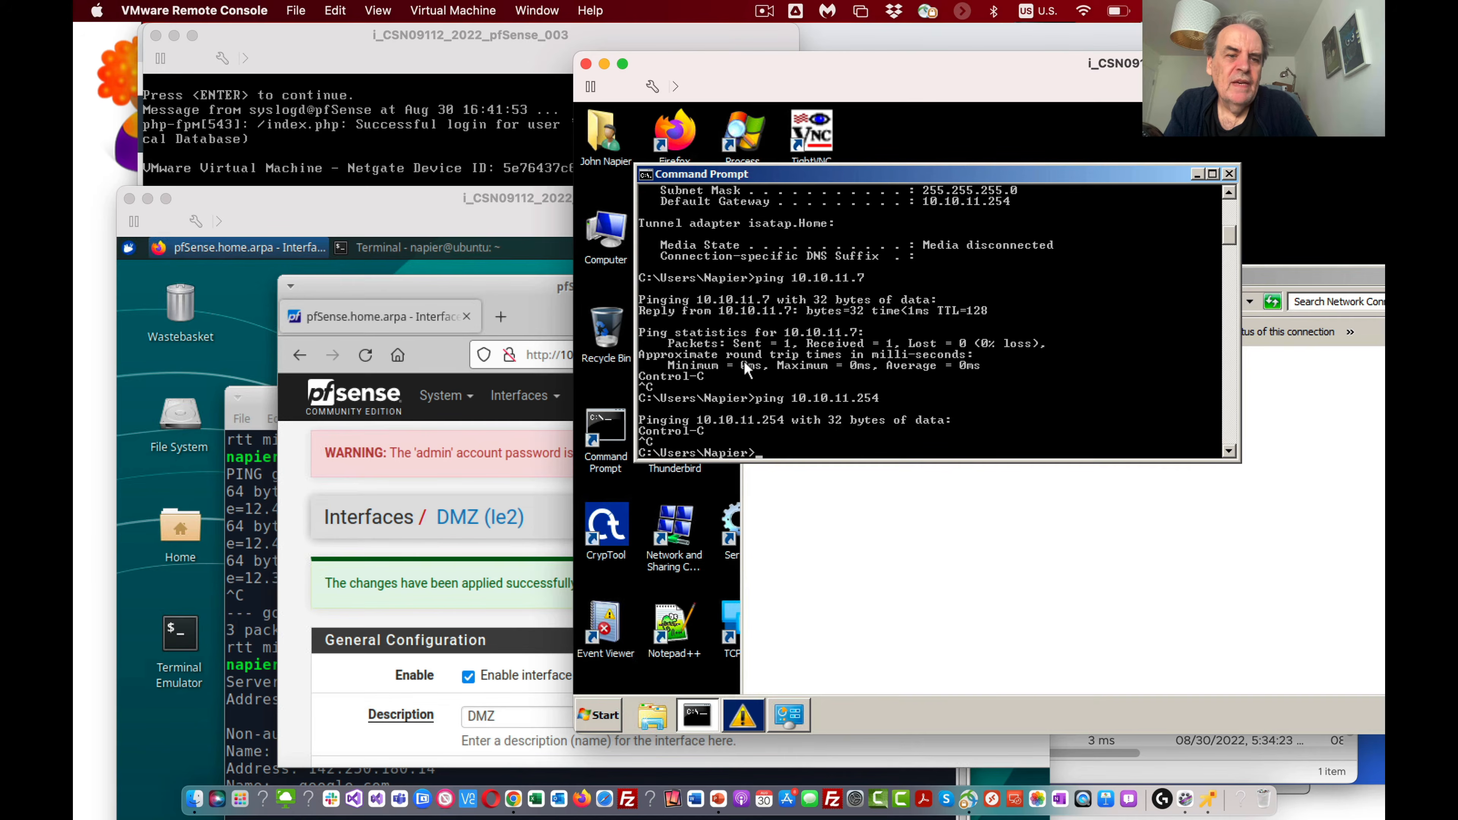
pyautogui.click(502, 574)
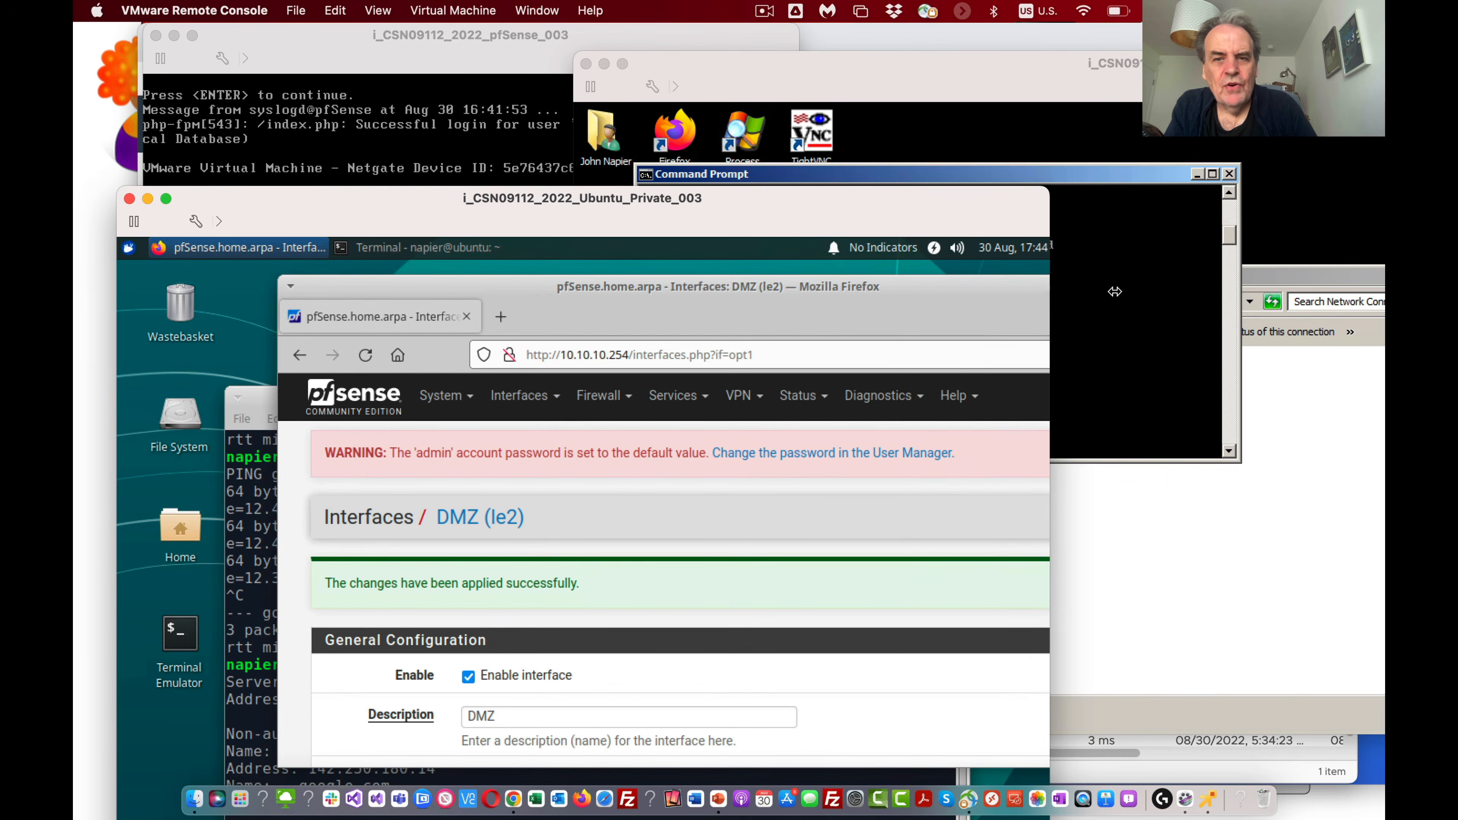
pyautogui.moveTo(1050, 292); pyautogui.dragTo(1206, 297)
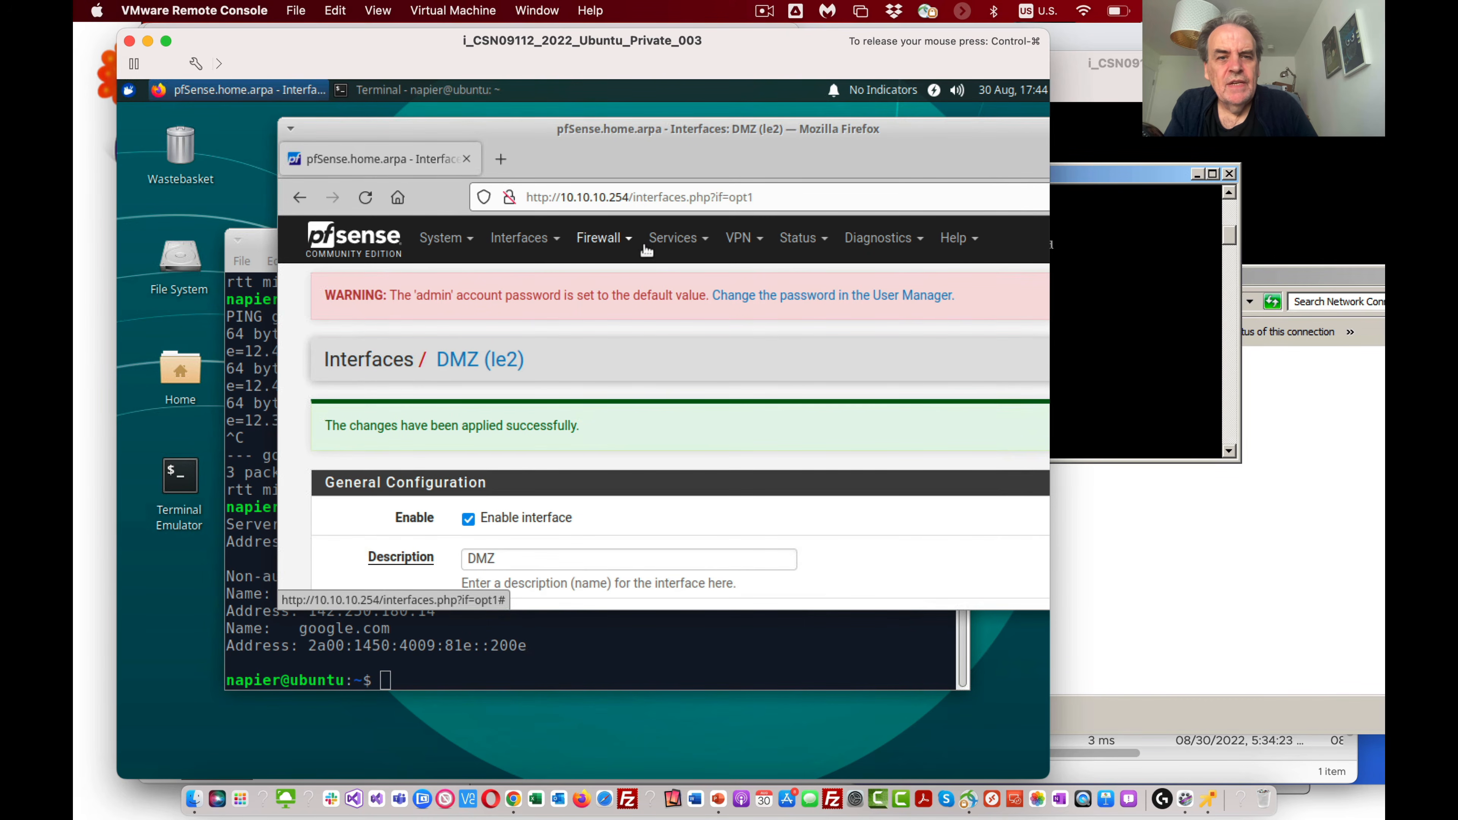
# Step: Open pfSense's firewall rules, check the LAN rule list and switch to the DMZ rule list
pyautogui.click(676, 243)
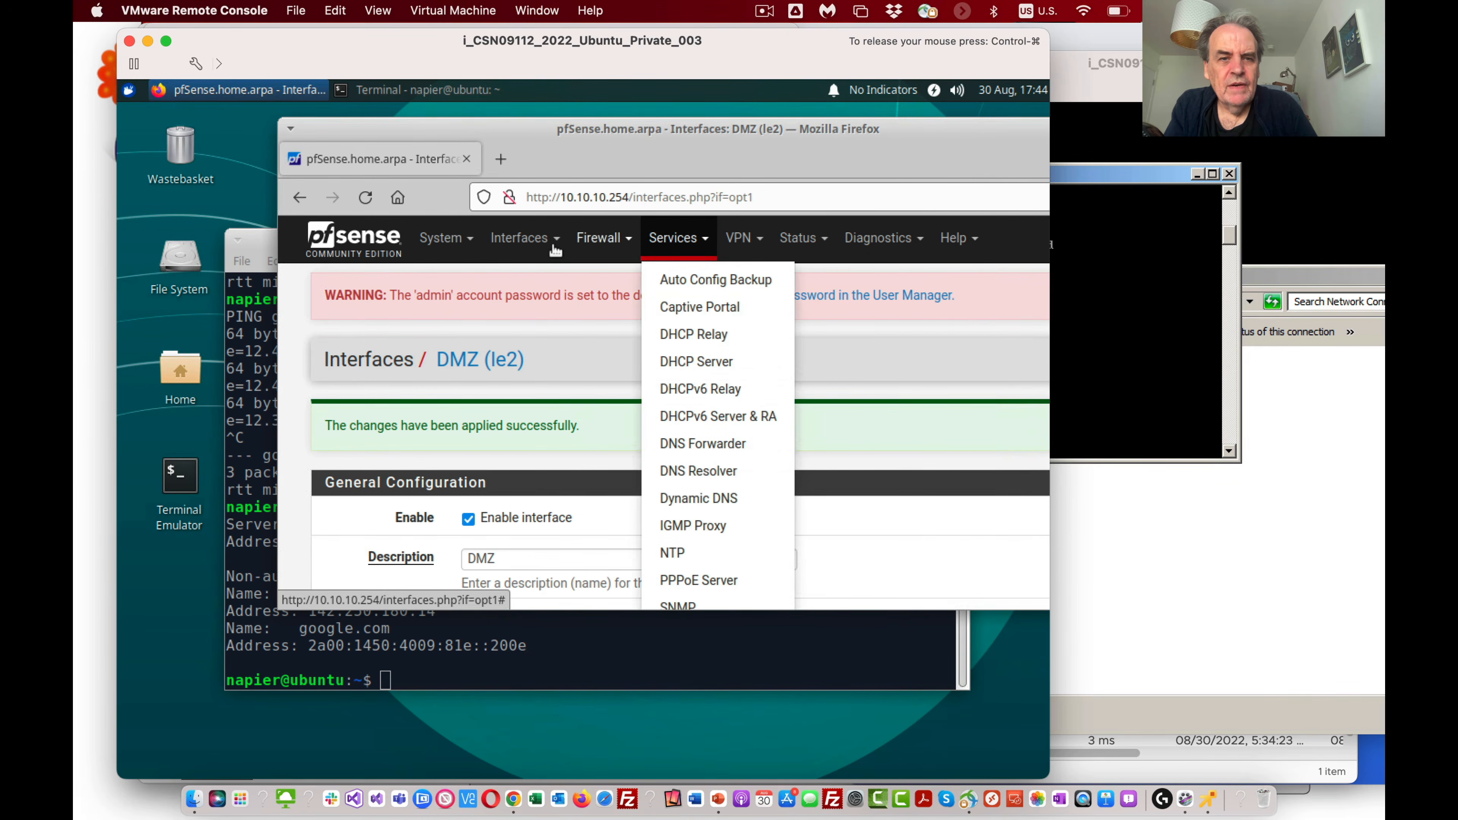
pyautogui.click(600, 244)
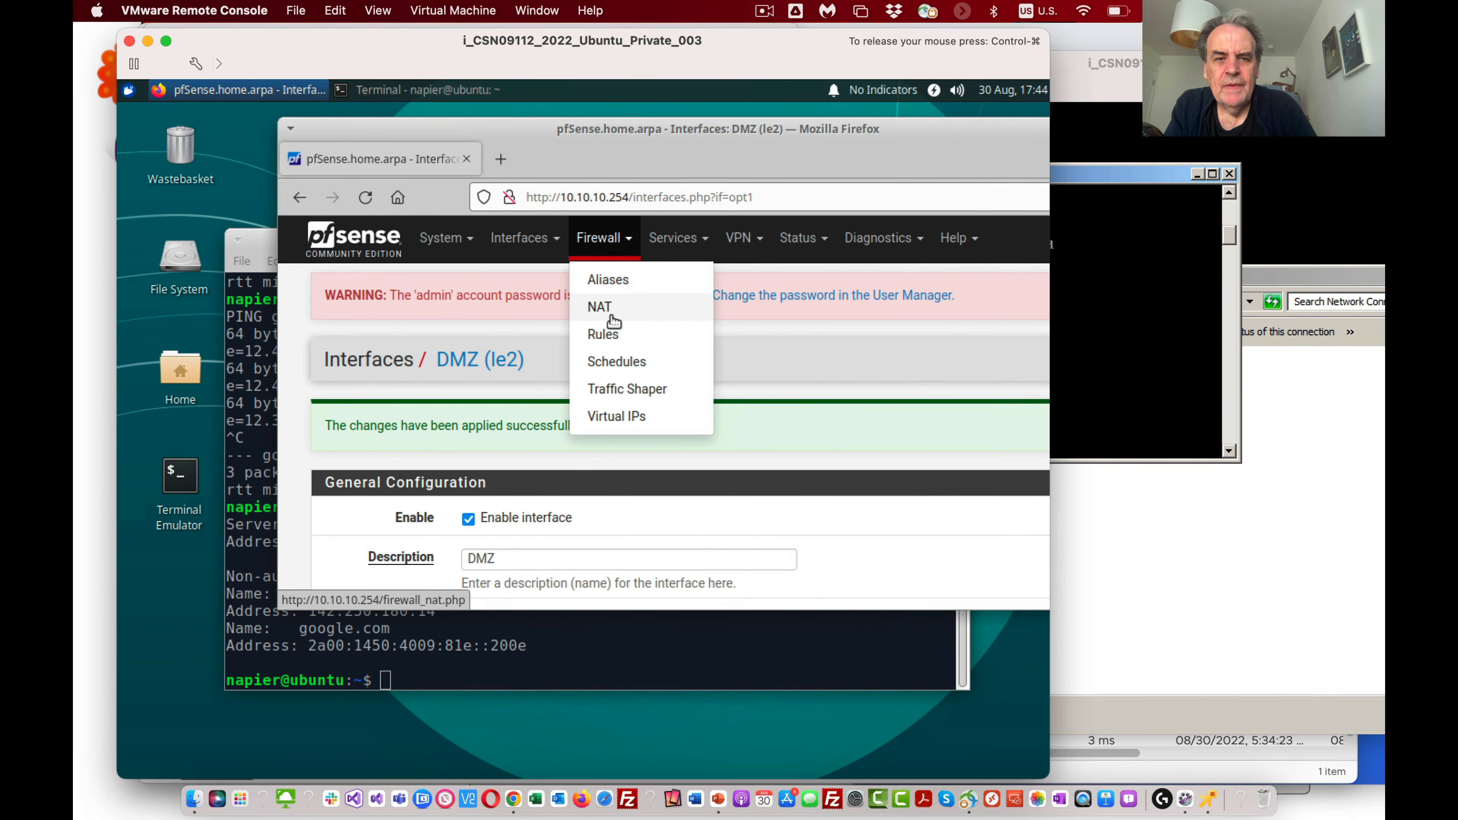
pyautogui.click(604, 334)
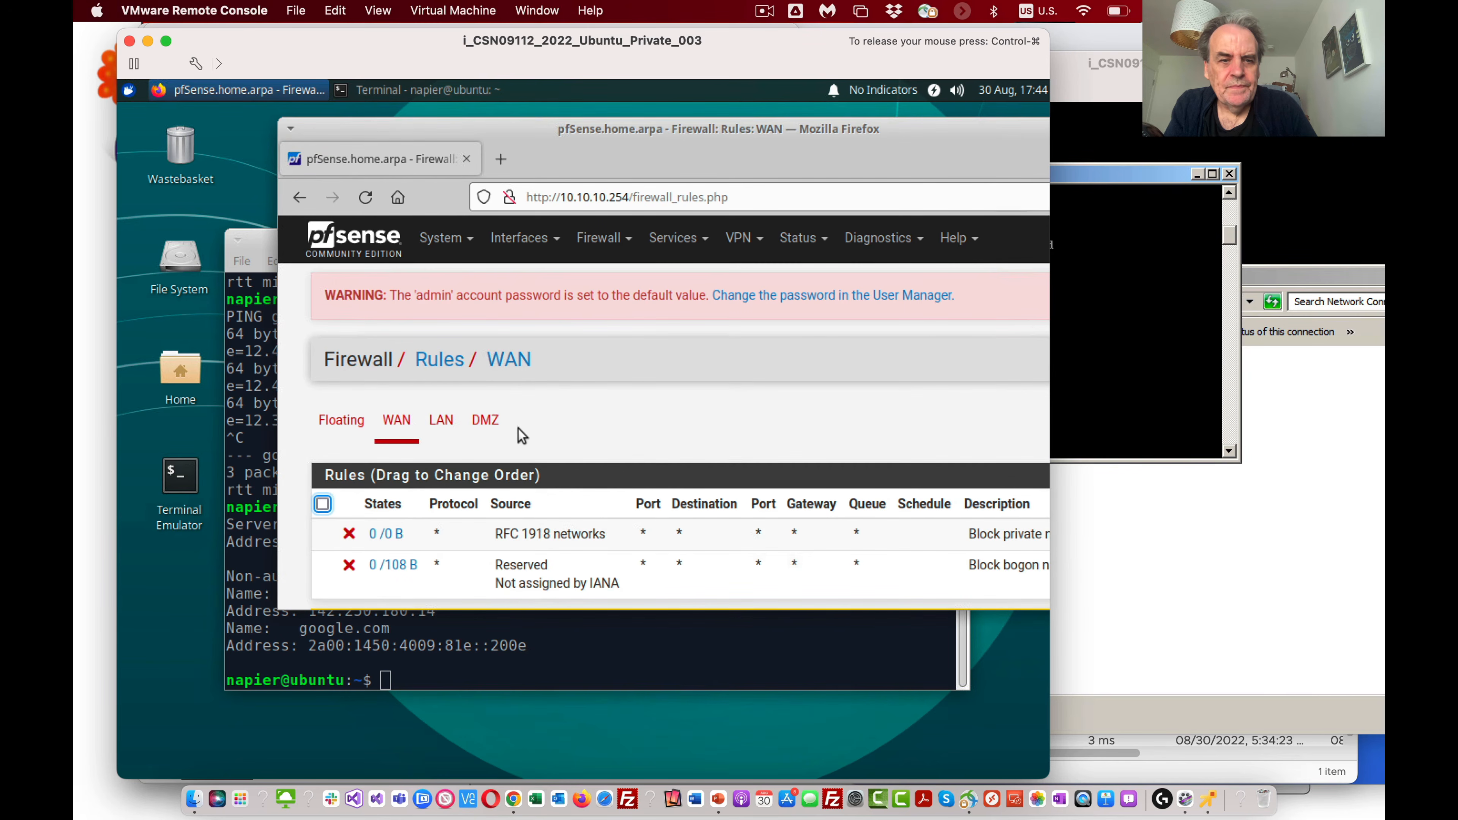
pyautogui.click(439, 422)
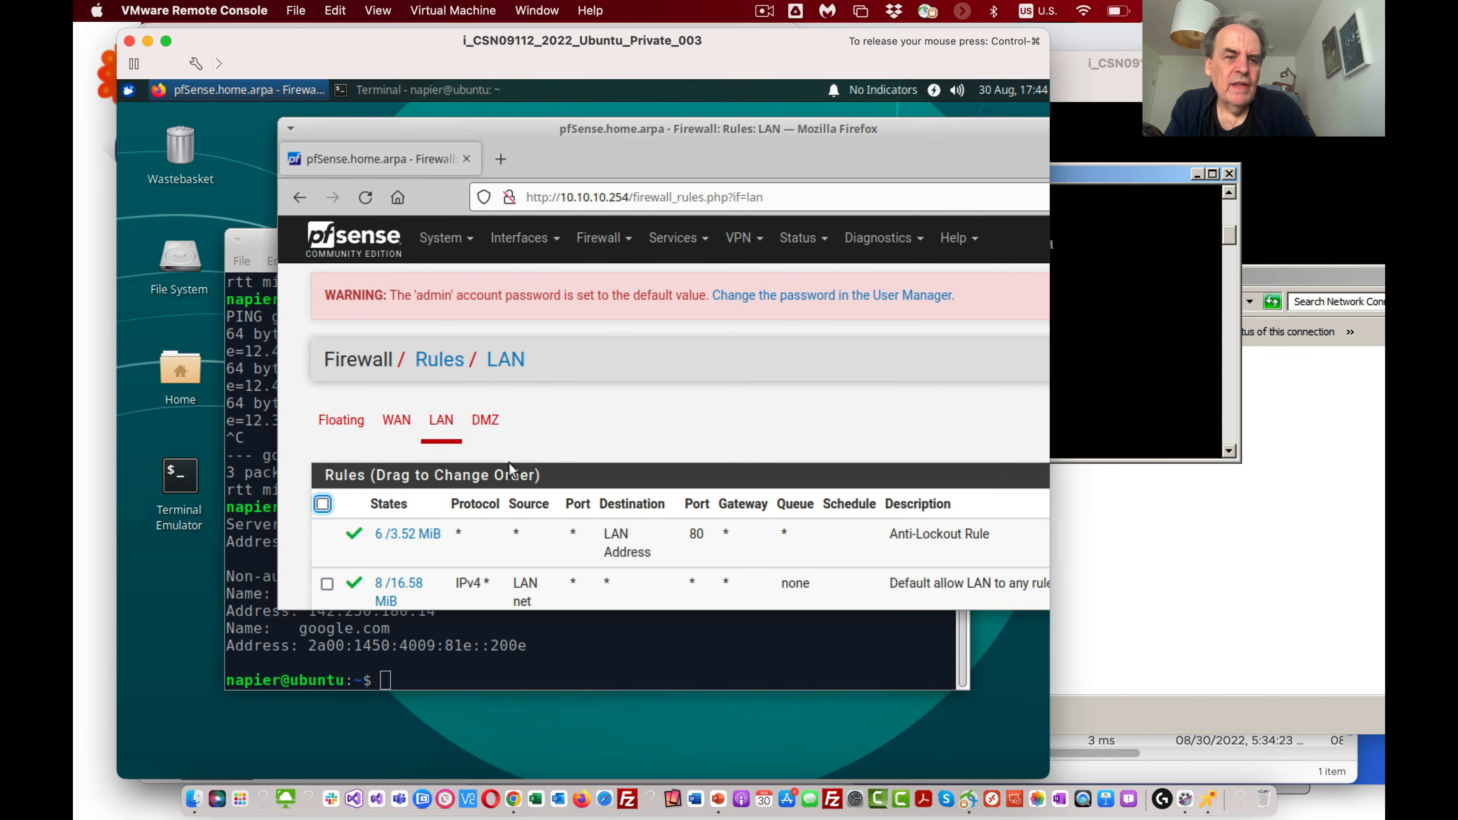
pyautogui.click(485, 424)
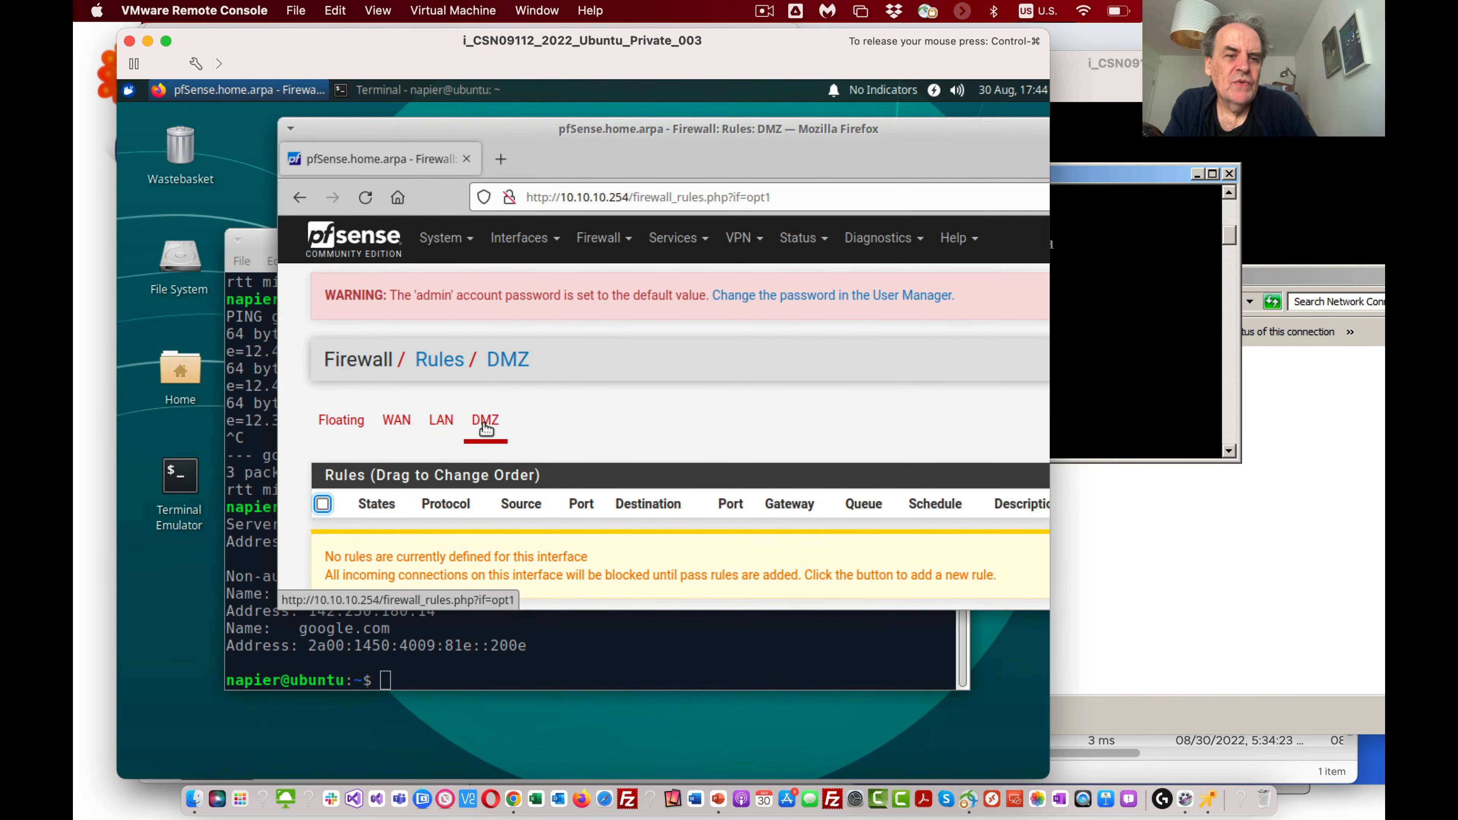
# Step: Add a pass rule at the top of the DMZ list for IPv4 and set its protocol to ICMP
pyautogui.scroll(-3, 612, 483)
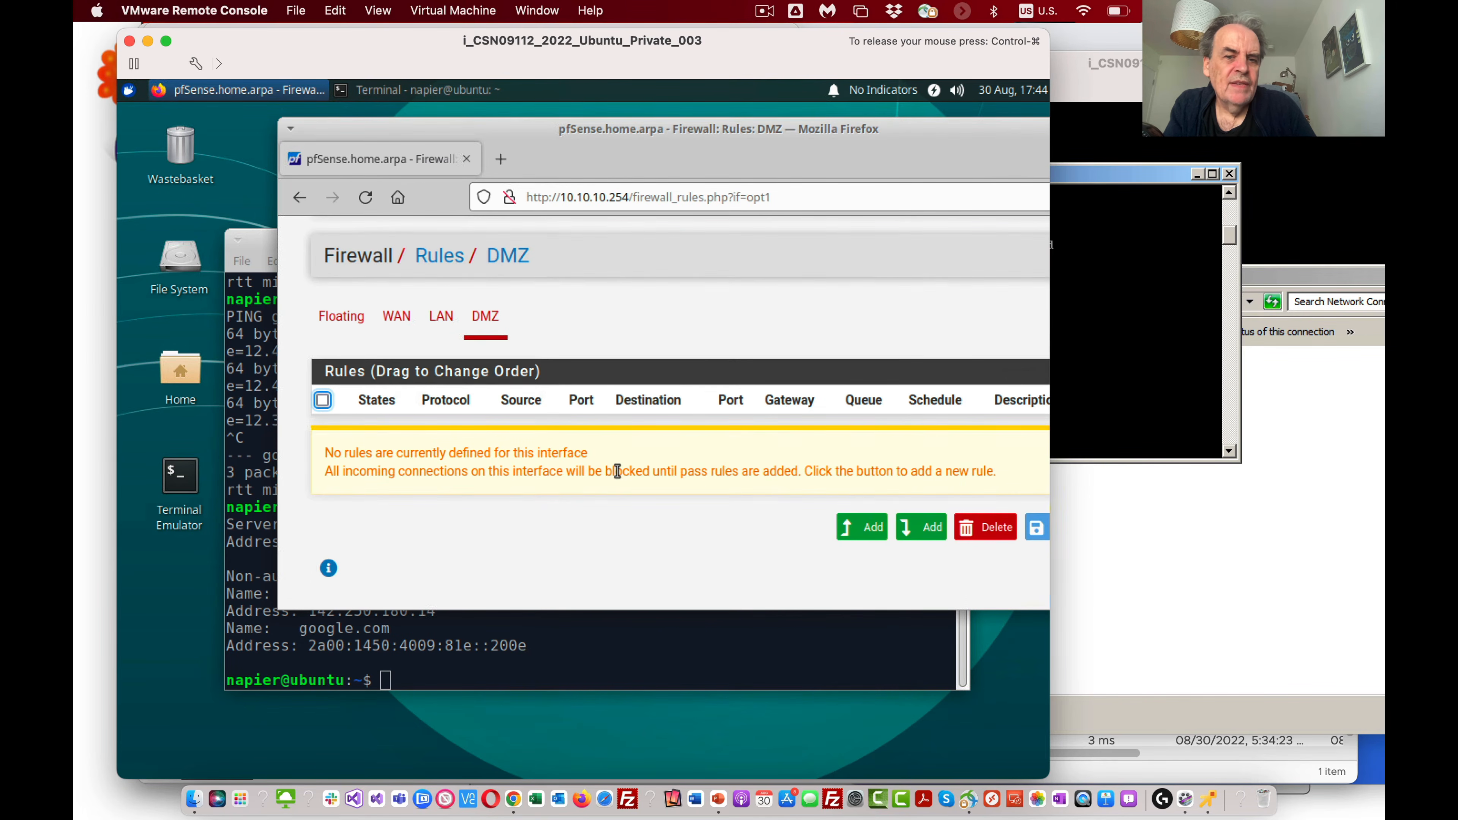
pyautogui.click(856, 527)
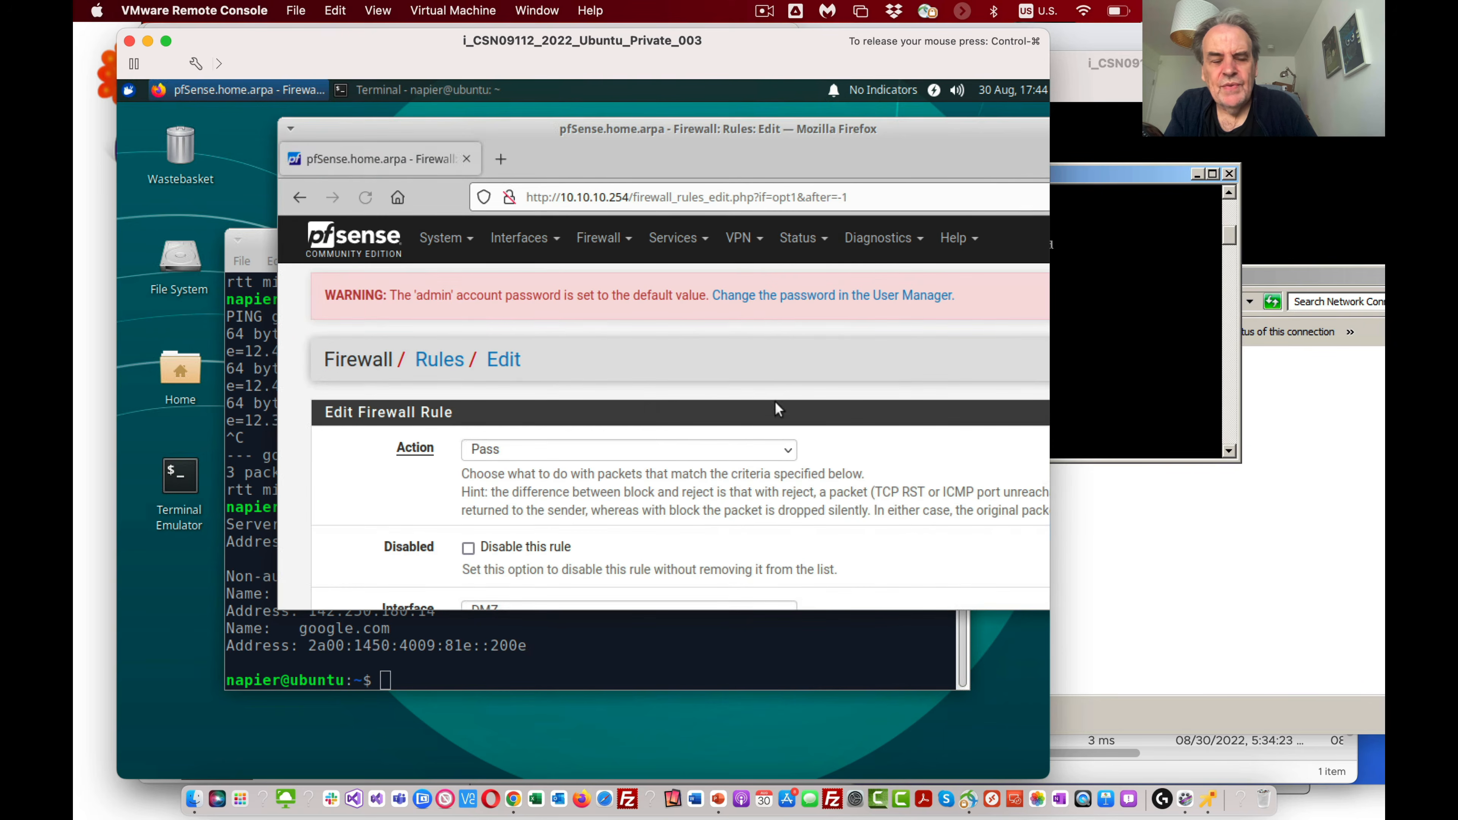
pyautogui.scroll(-5, 665, 492)
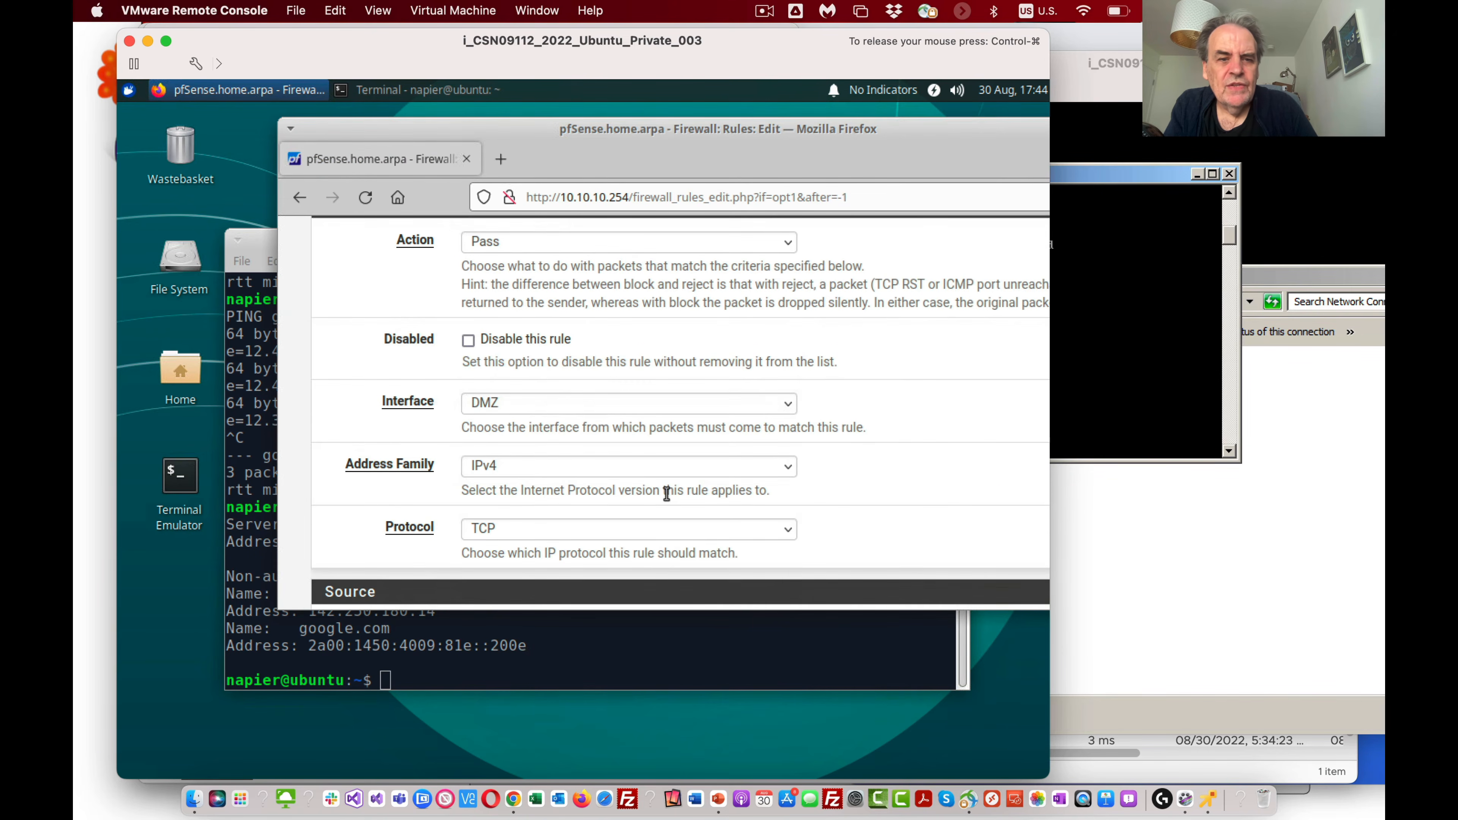
pyautogui.scroll(-3, 666, 494)
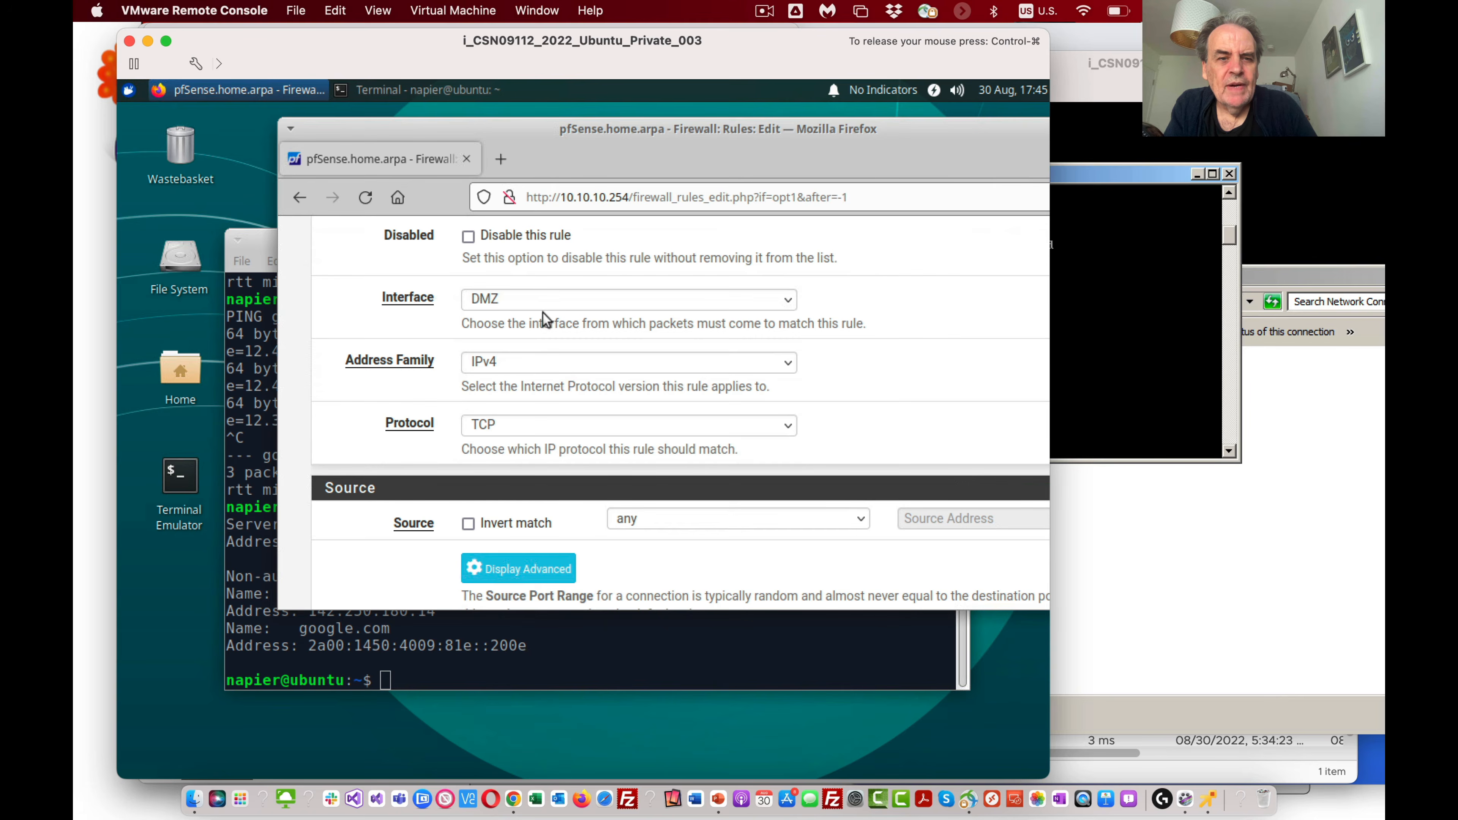
pyautogui.scroll(3, 554, 334)
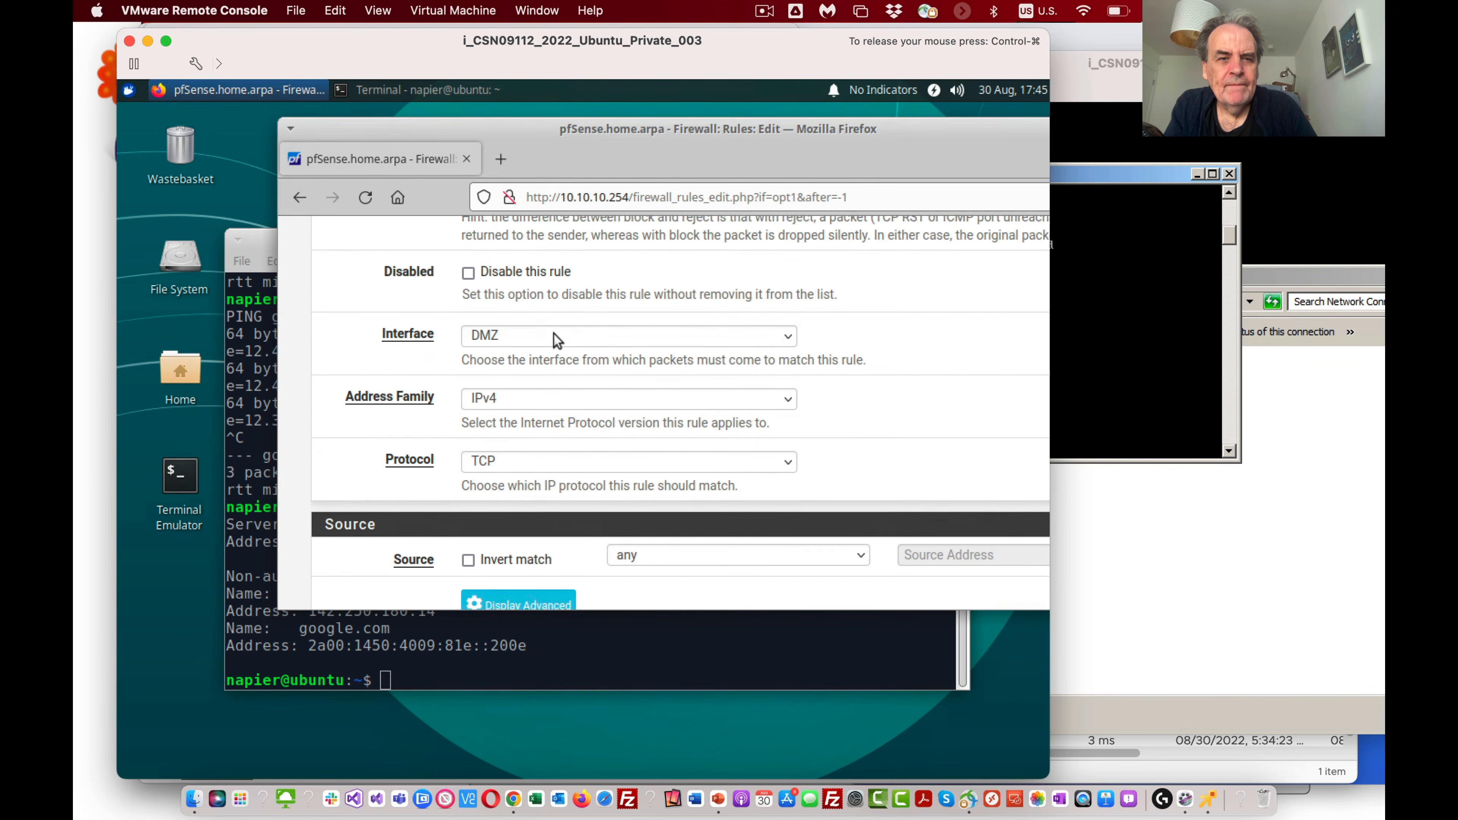
pyautogui.scroll(-3, 555, 339)
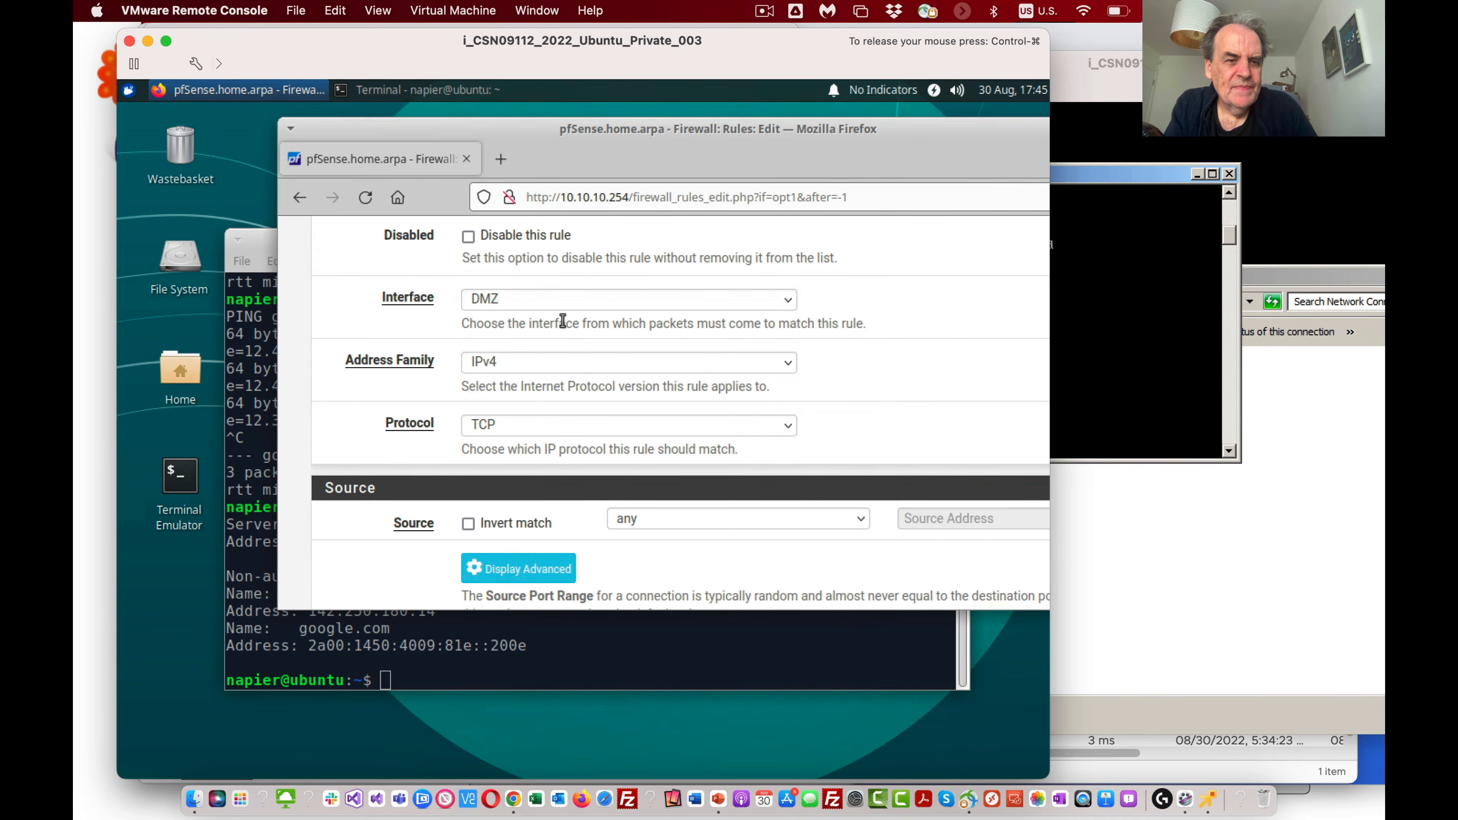
pyautogui.scroll(3, 562, 321)
pyautogui.click(581, 534)
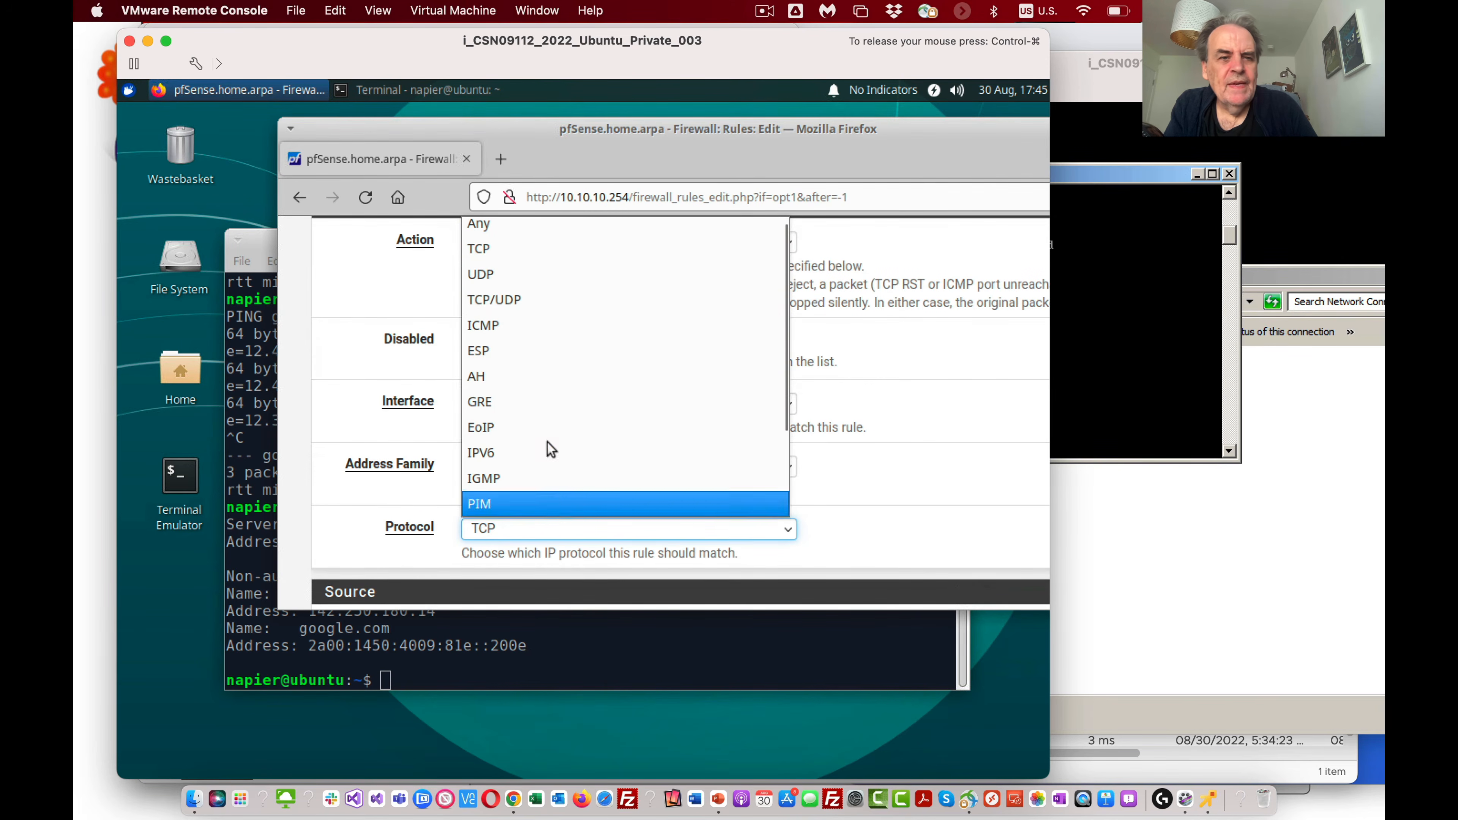
pyautogui.click(514, 323)
# Step: Save the ICMP rule with any subtype, source and destination, and apply the firewall changes
pyautogui.scroll(-9, 501, 369)
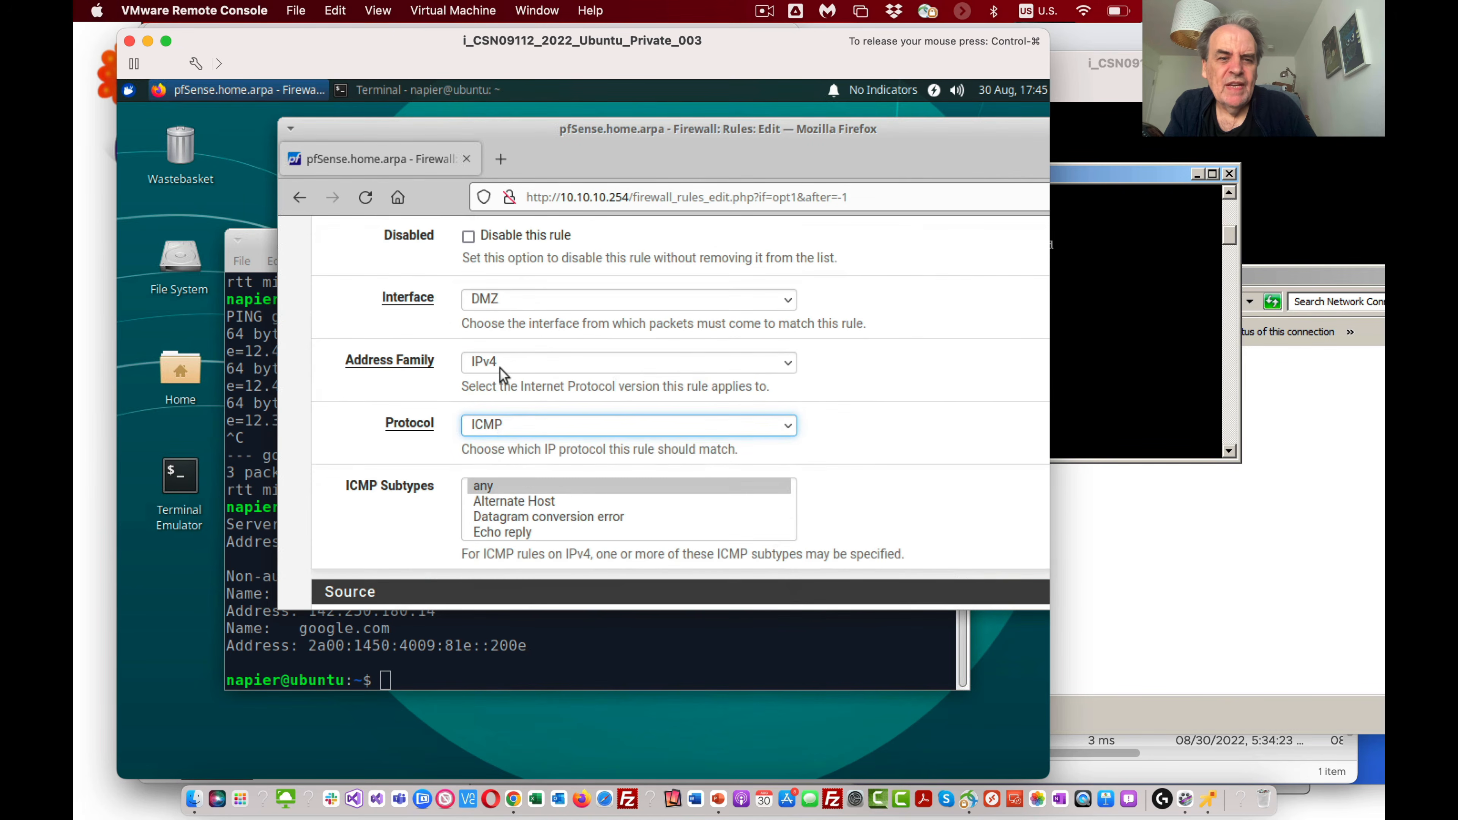
pyautogui.scroll(-3, 499, 373)
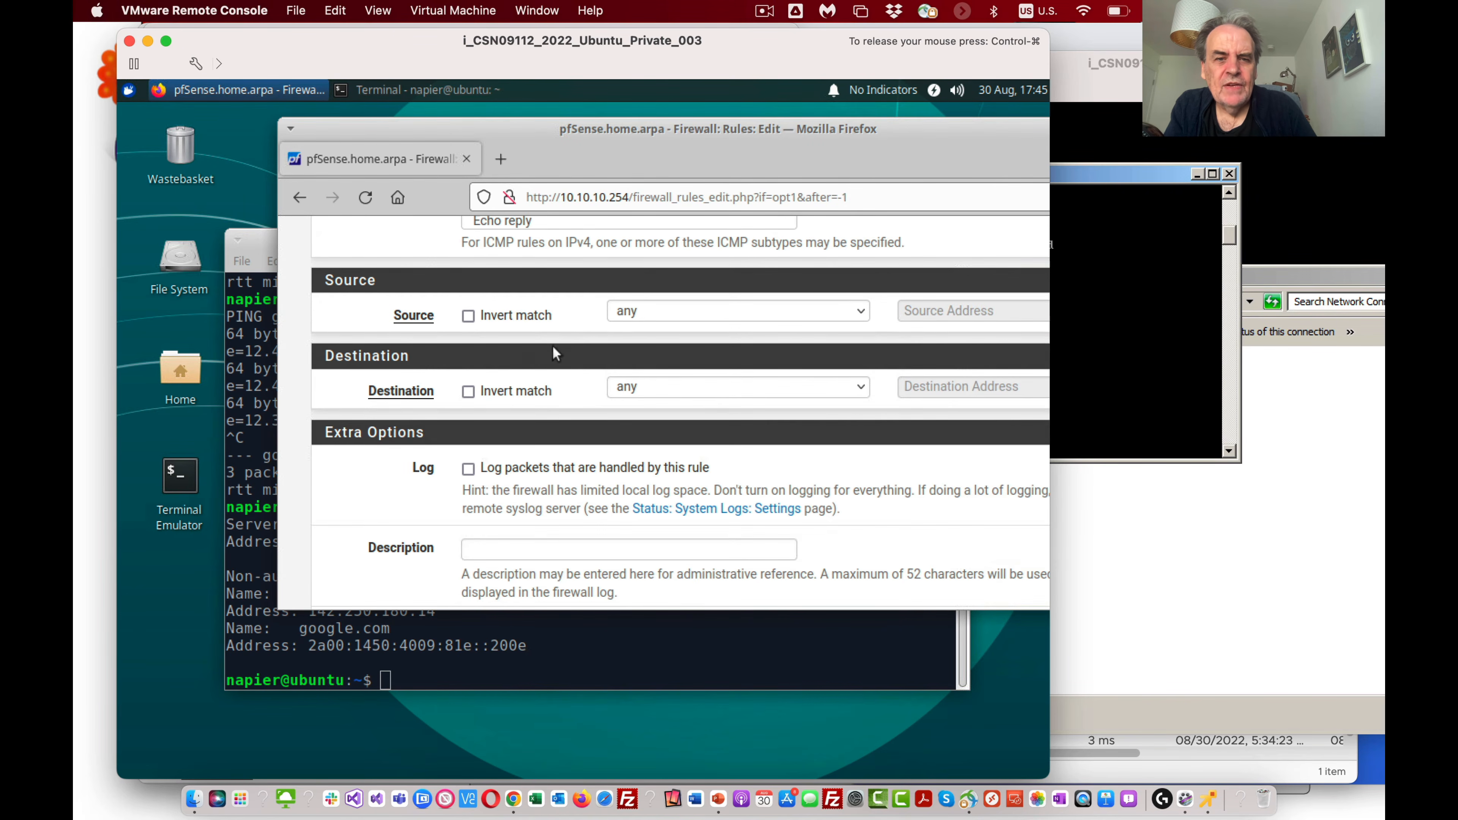
pyautogui.scroll(-5, 633, 390)
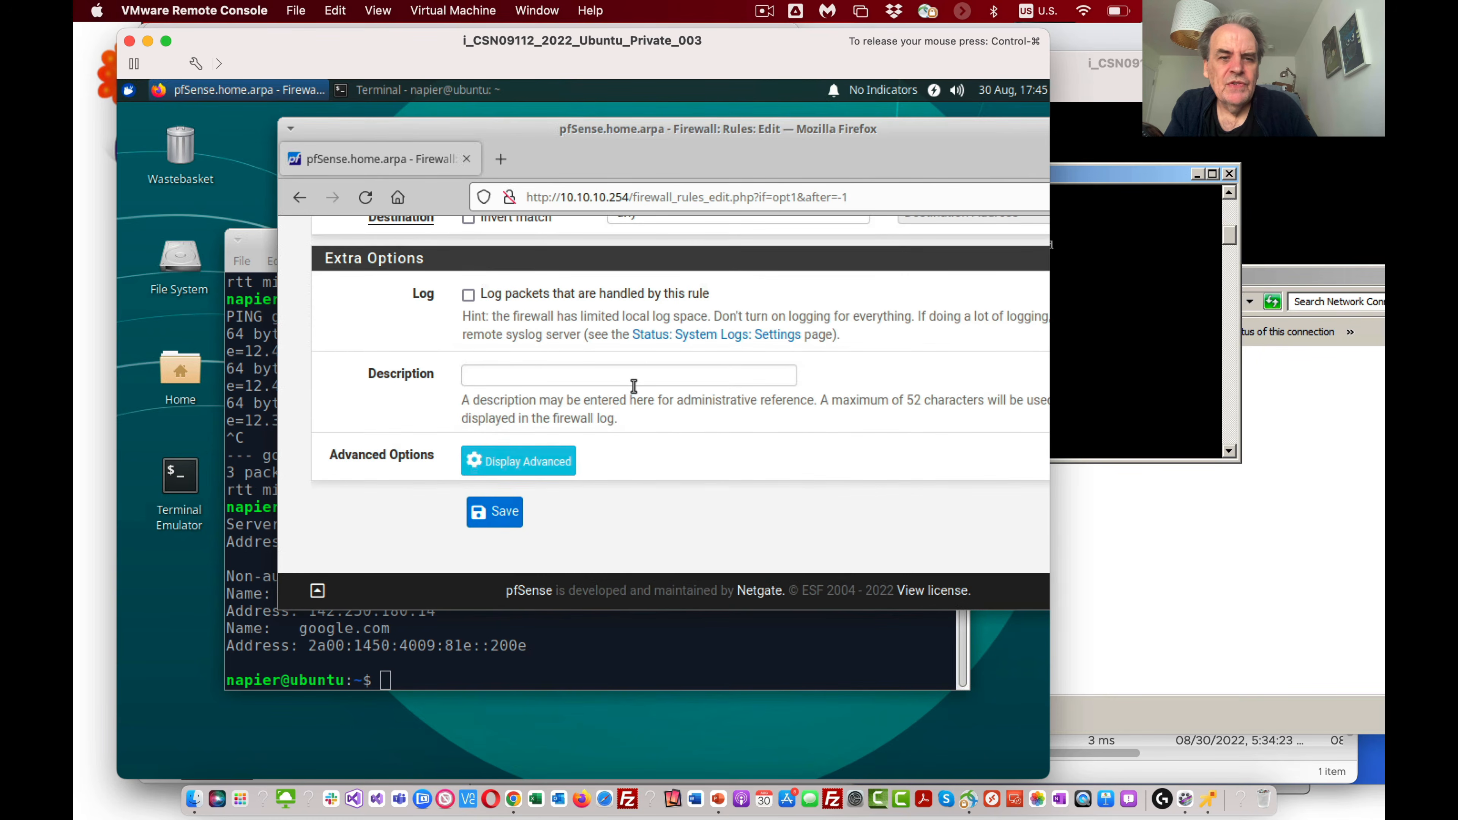
pyautogui.click(510, 513)
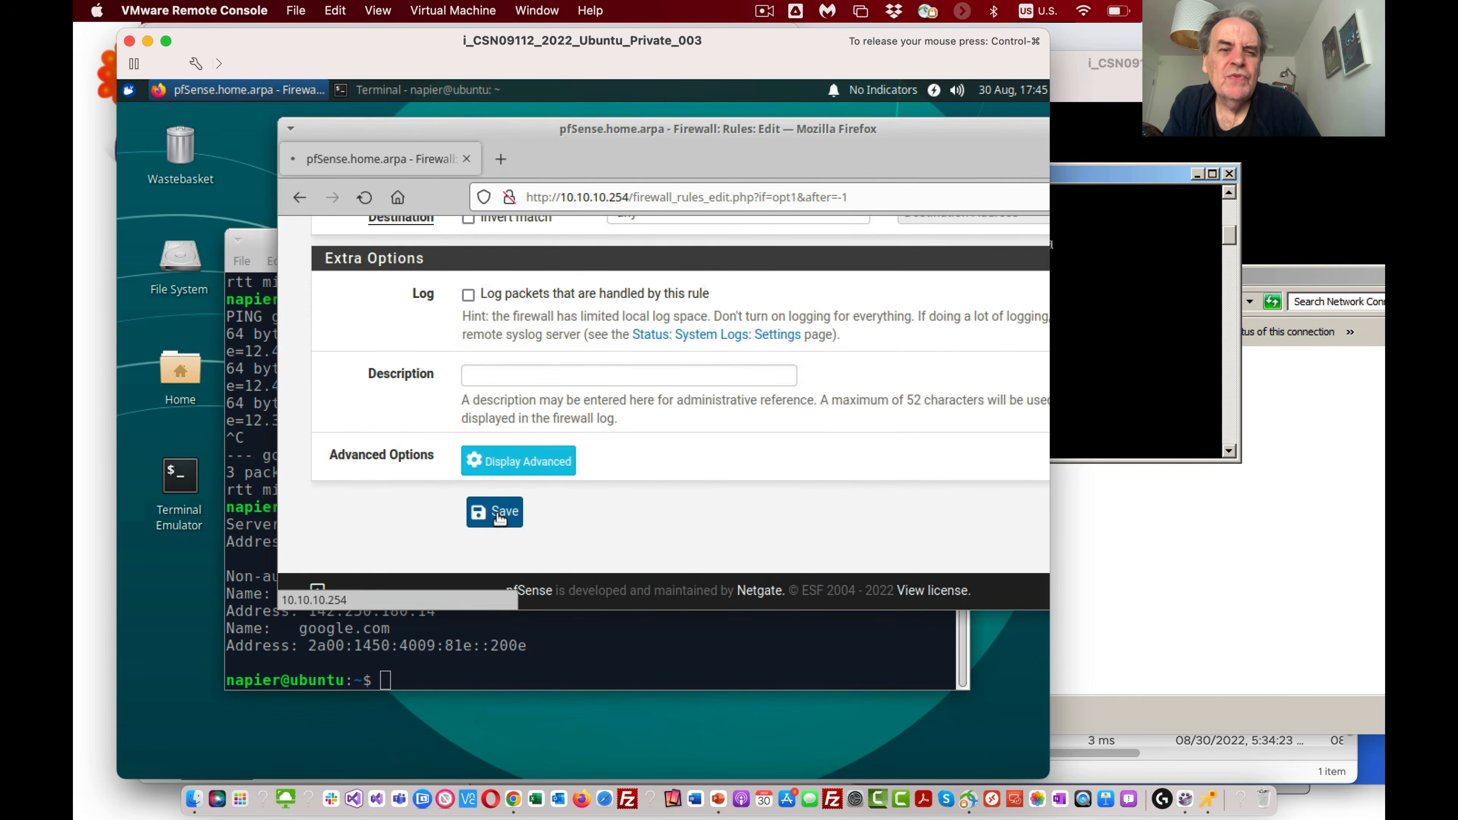
pyautogui.scroll(-2, 689, 460)
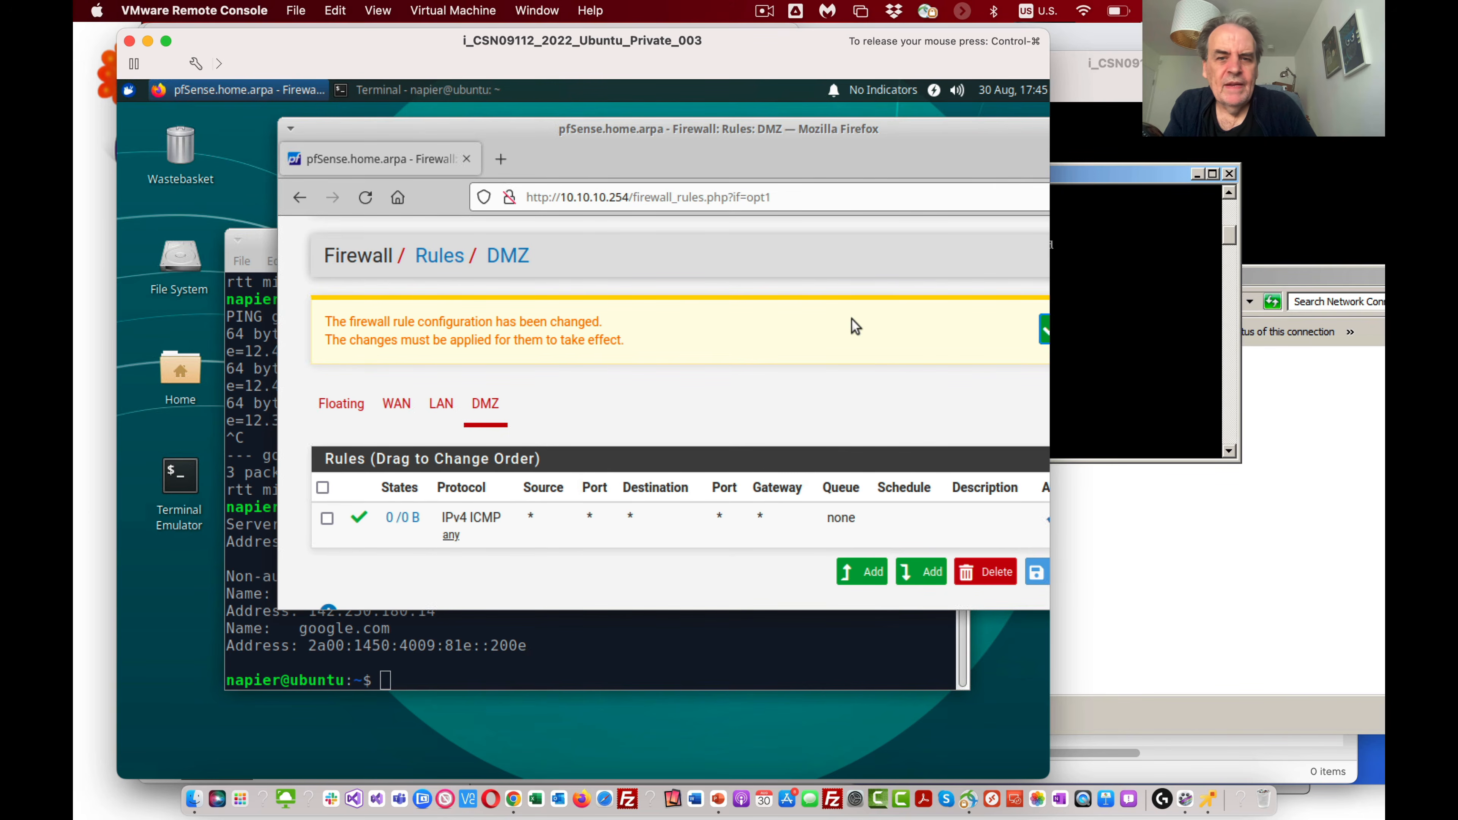
pyautogui.click(1043, 330)
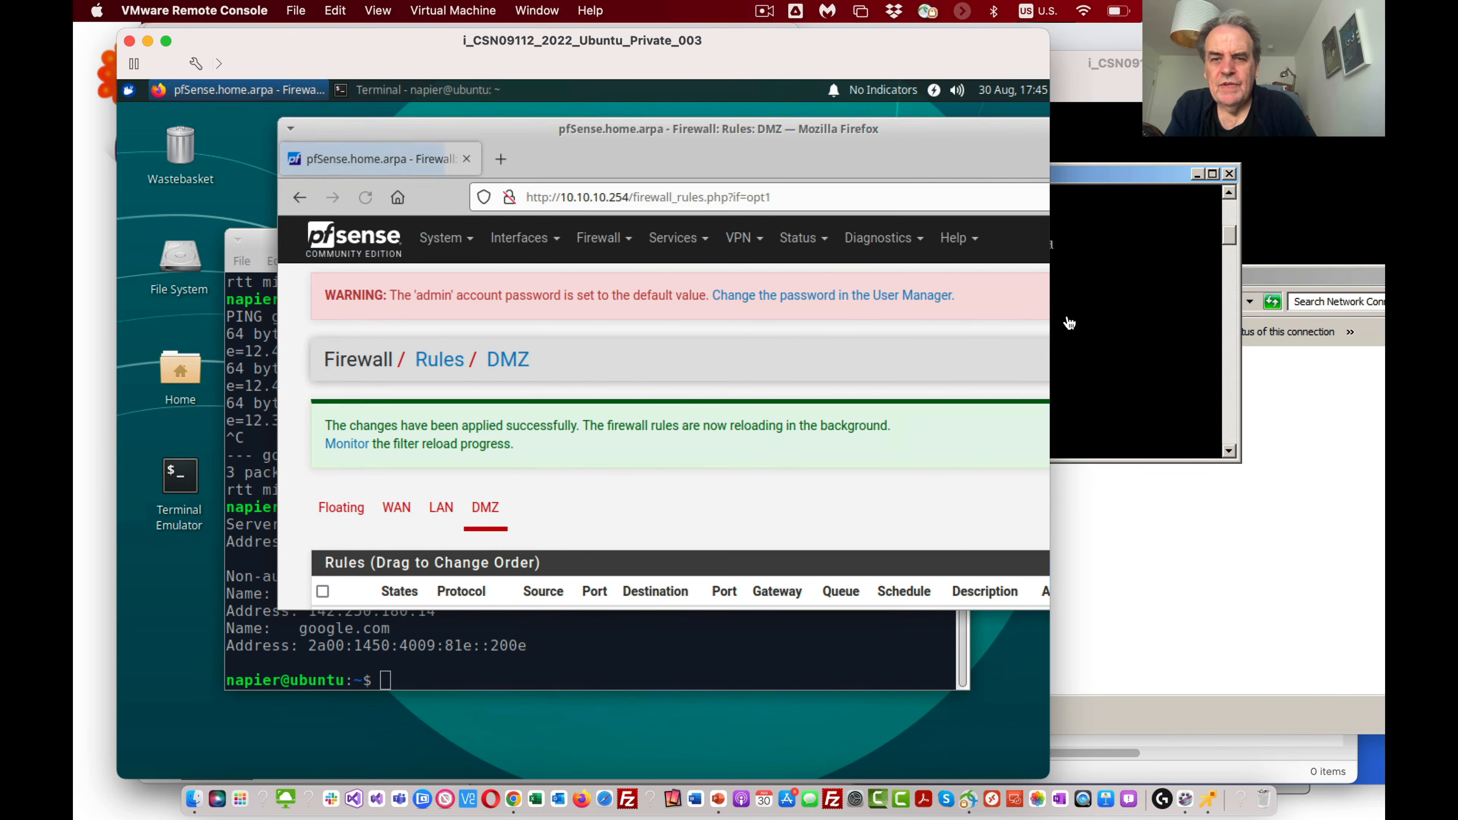
# Step: Switch to the Win7 command prompt, ping 10.10.11.254 again and stop the ping
pyautogui.click(1094, 323)
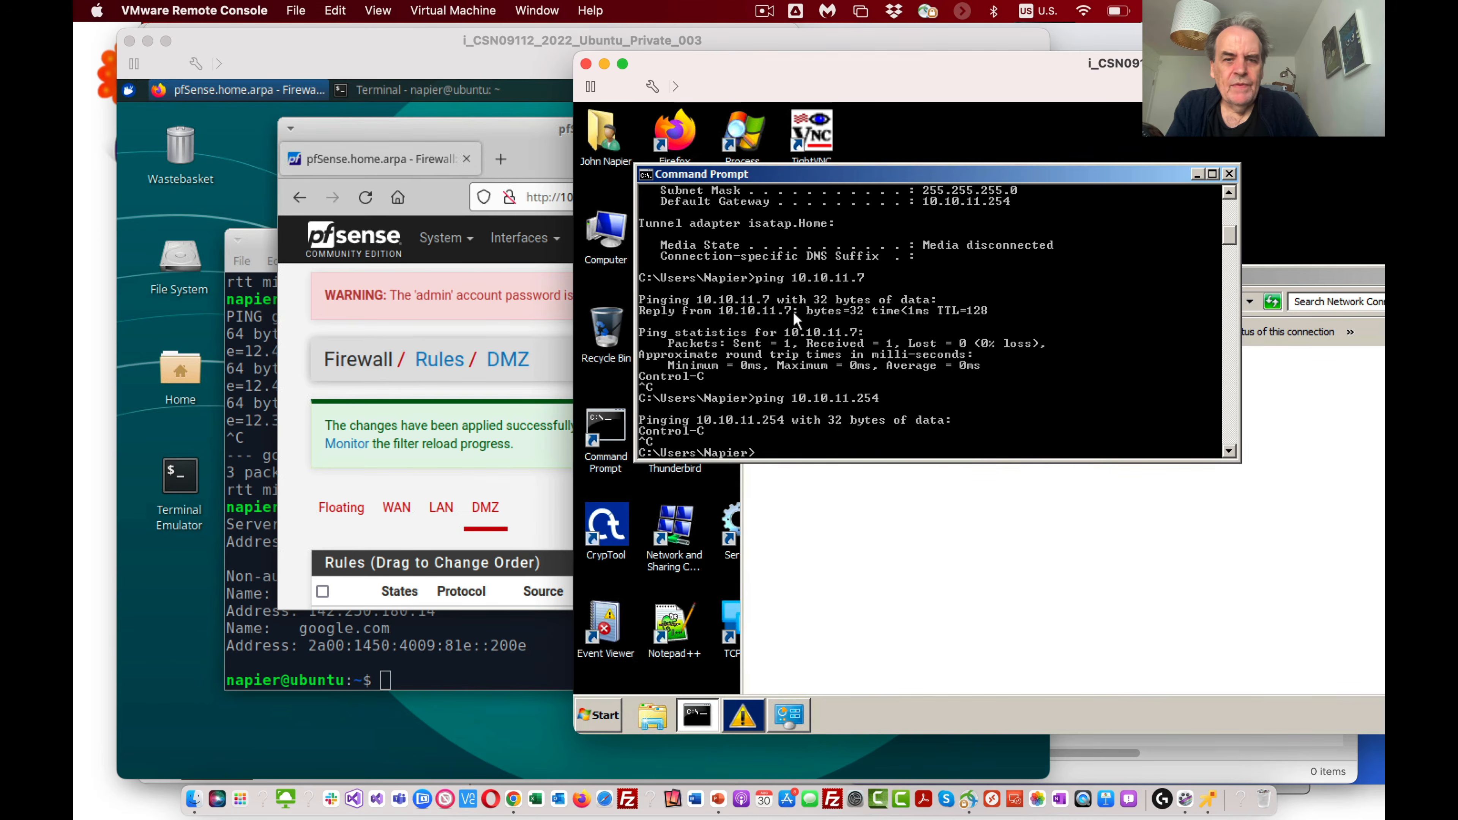
pyautogui.press('Up')
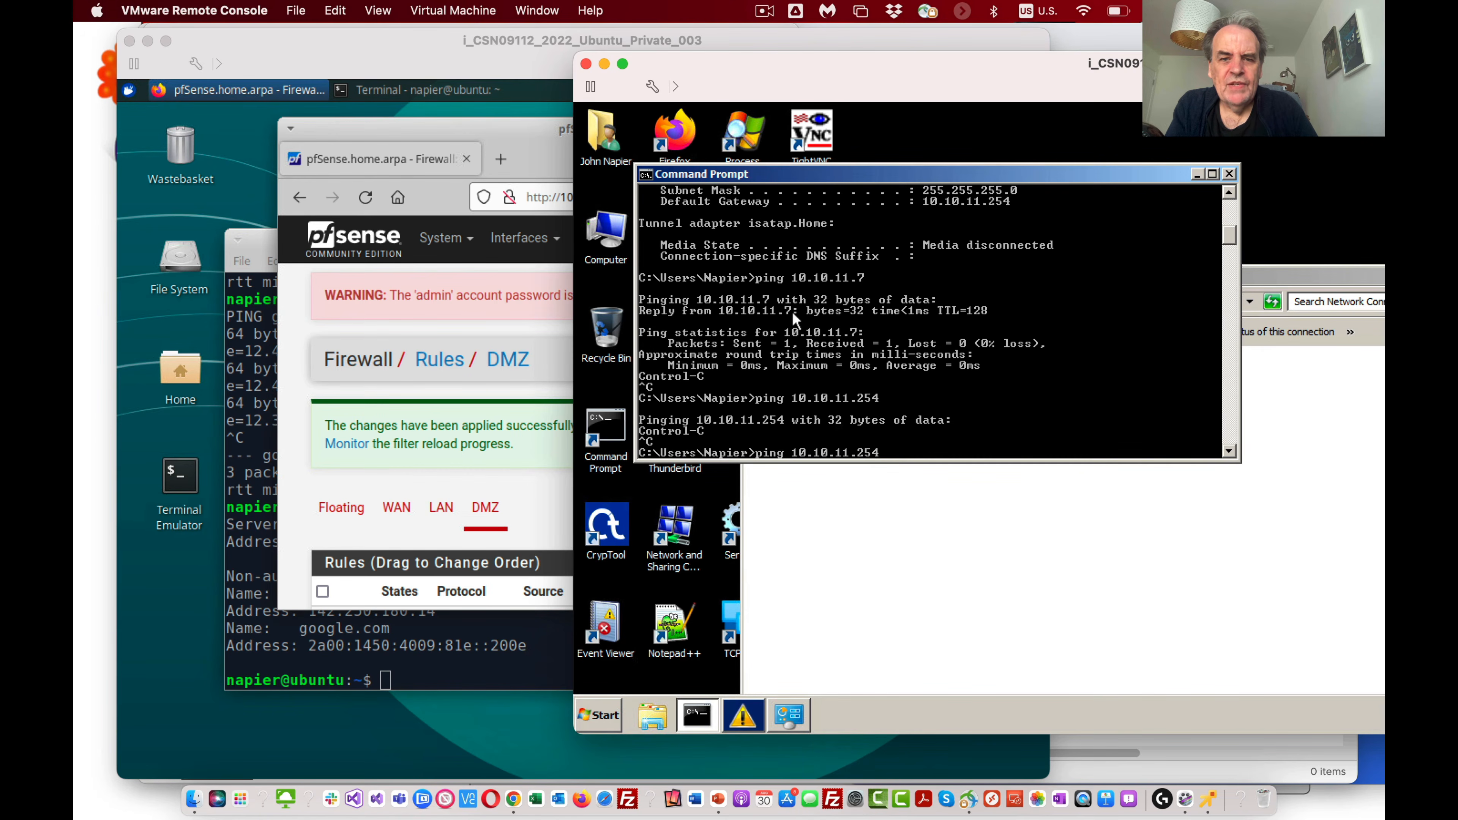
pyautogui.press('Return')
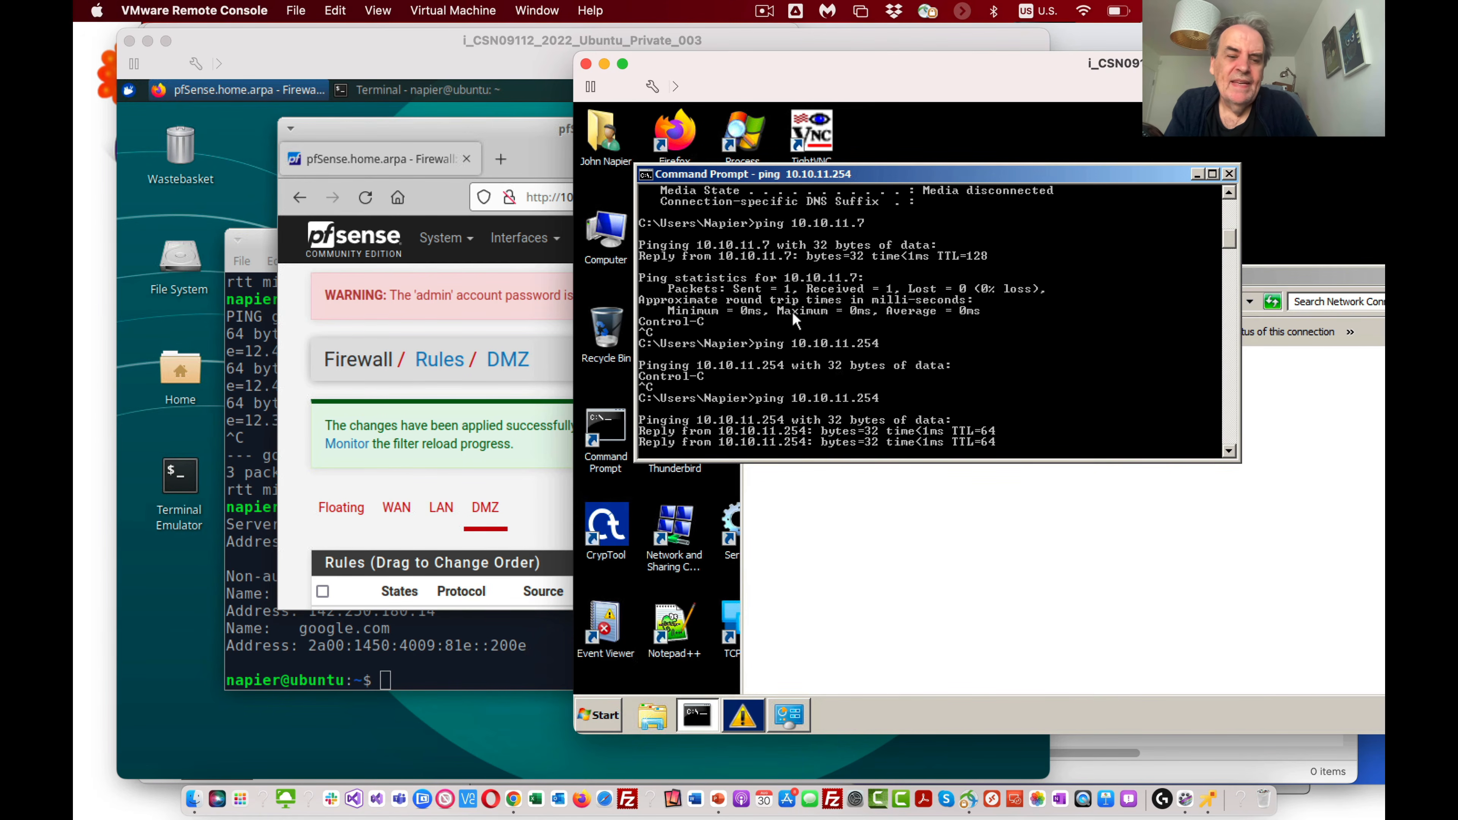
pyautogui.hotkey('ctrl', 'c')
# Step: Test outside connectivity from Win7 by pinging 8.8.8.8, and stop the ping
pyautogui.press('Up')
pyautogui.press('BackSpace')
pyautogui.press('BackSpace')
pyautogui.press('BackSpace')
pyautogui.press('BackSpace')
pyautogui.press('BackSpace')
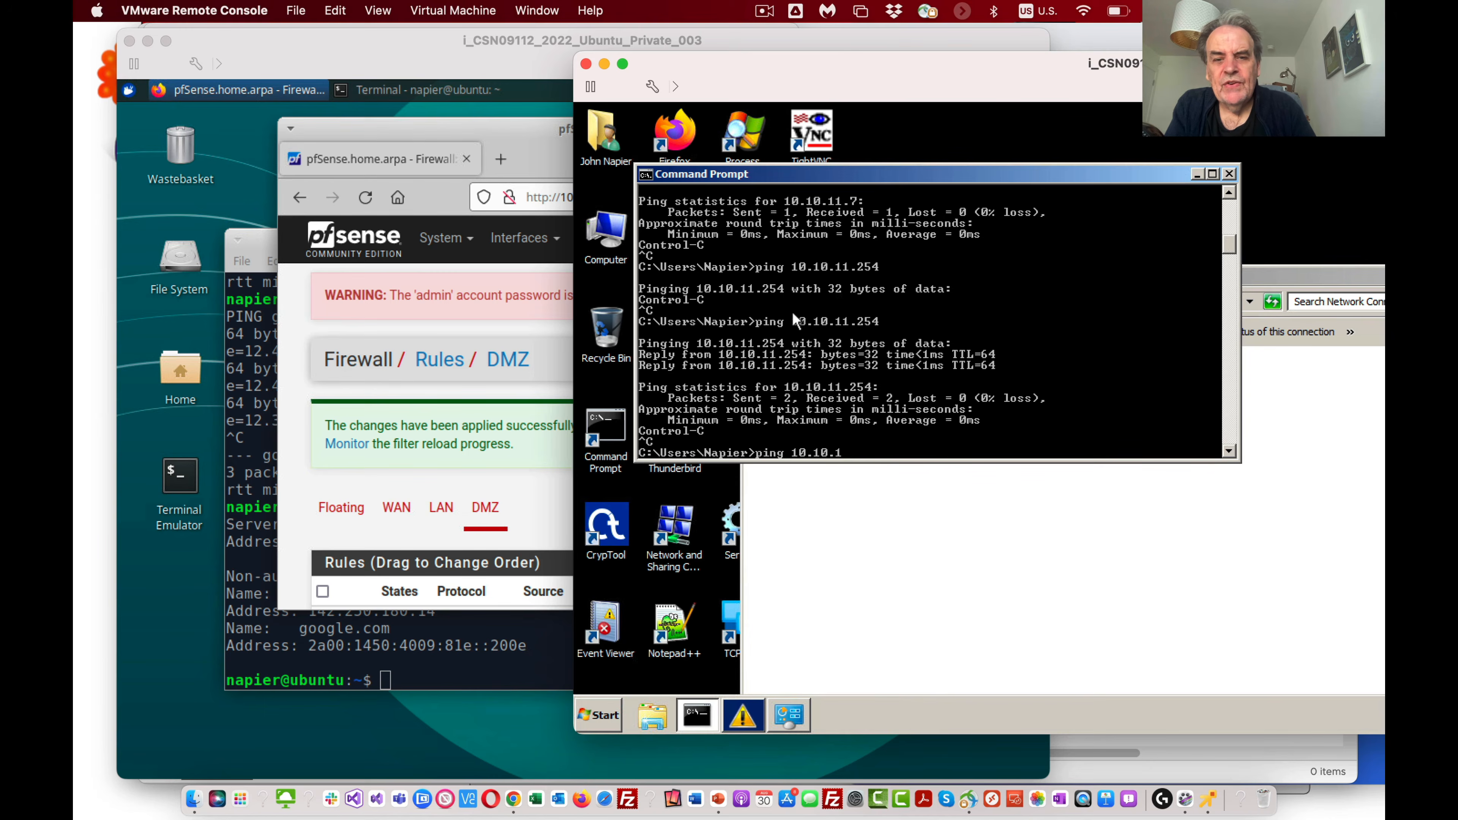
pyautogui.press('BackSpace')
pyautogui.press('BackSpace')
pyautogui.press('BackSpace')
pyautogui.press('BackSpace')
pyautogui.press('BackSpace')
pyautogui.press('BackSpace')
pyautogui.press('BackSpace')
pyautogui.write('8.8.8.8')
pyautogui.press('Return')
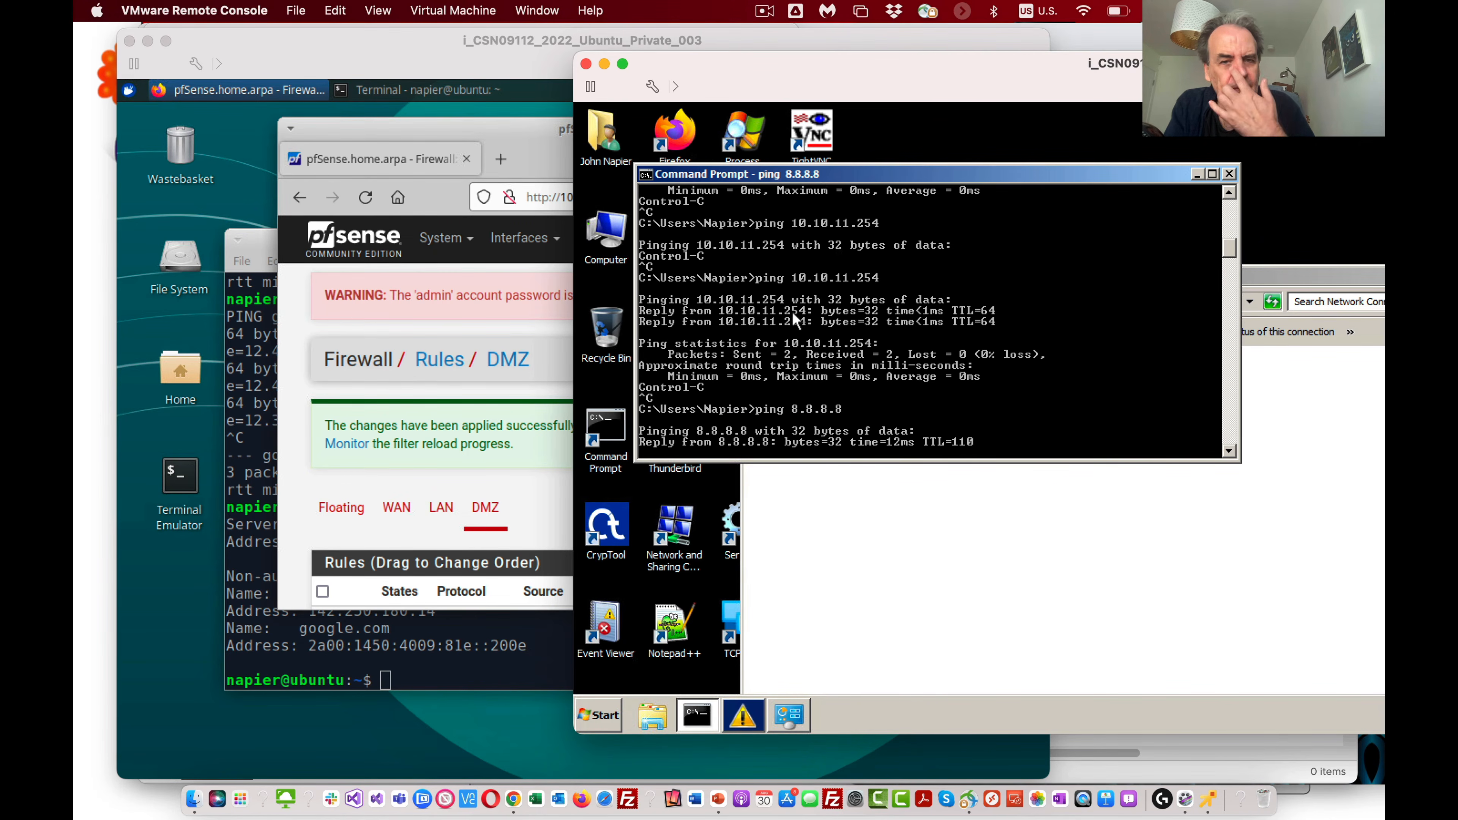
pyautogui.hotkey('ctrl', 'c')
# Step: Test name resolution from Win7 by pinging google.com, and stop the command
pyautogui.press('Up')
pyautogui.press('BackSpace')
pyautogui.press('BackSpace')
pyautogui.press('BackSpace')
pyautogui.press('BackSpace')
pyautogui.press('BackSpace')
pyautogui.press('BackSpace')
pyautogui.press('BackSpace')
pyautogui.write('goog.')
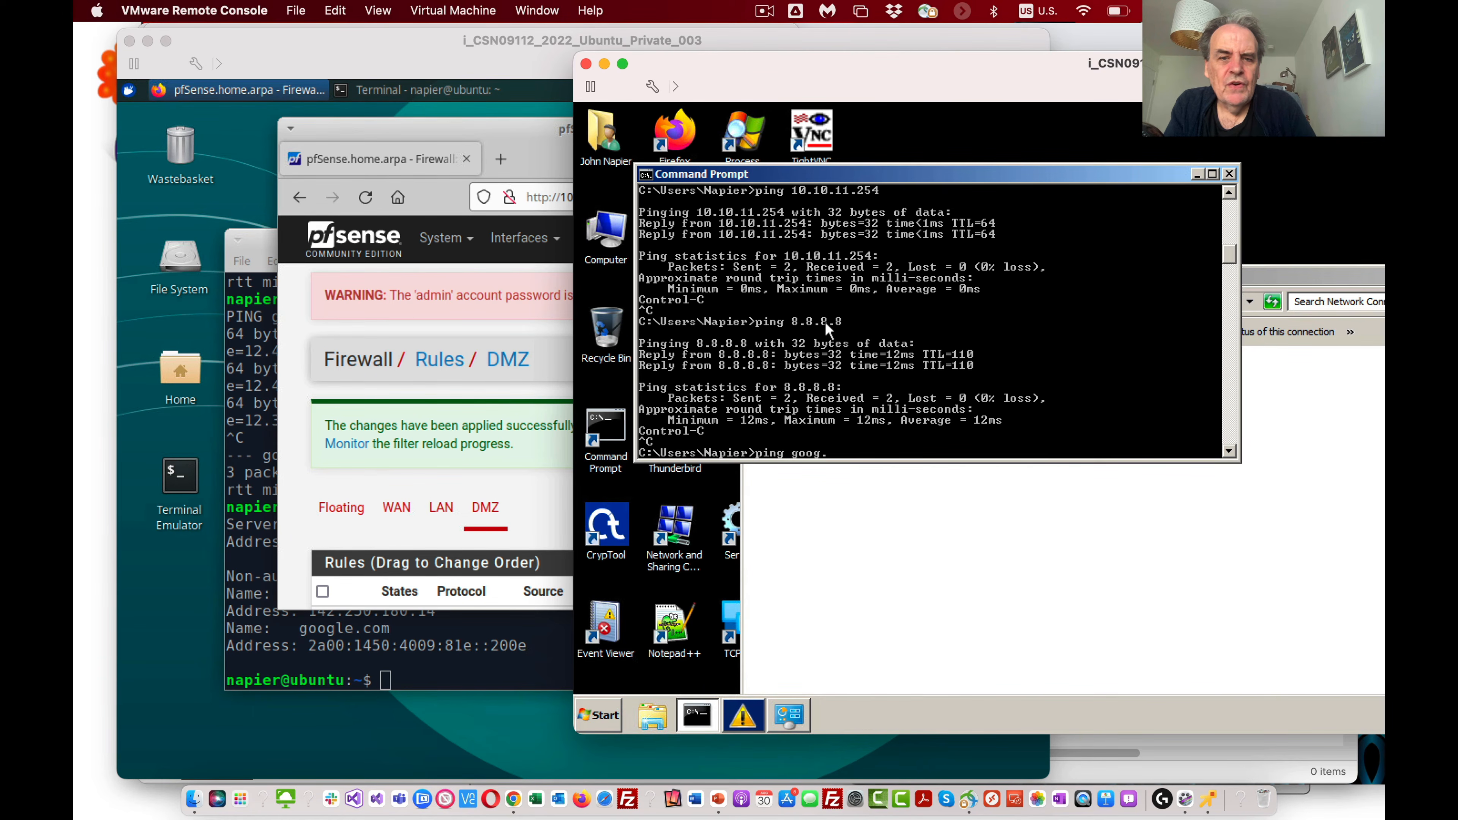
pyautogui.press('BackSpace')
pyautogui.write('le.')
pyautogui.write('co')
pyautogui.press('BackSpace')
pyautogui.press('BackSpace')
pyautogui.write('.com')
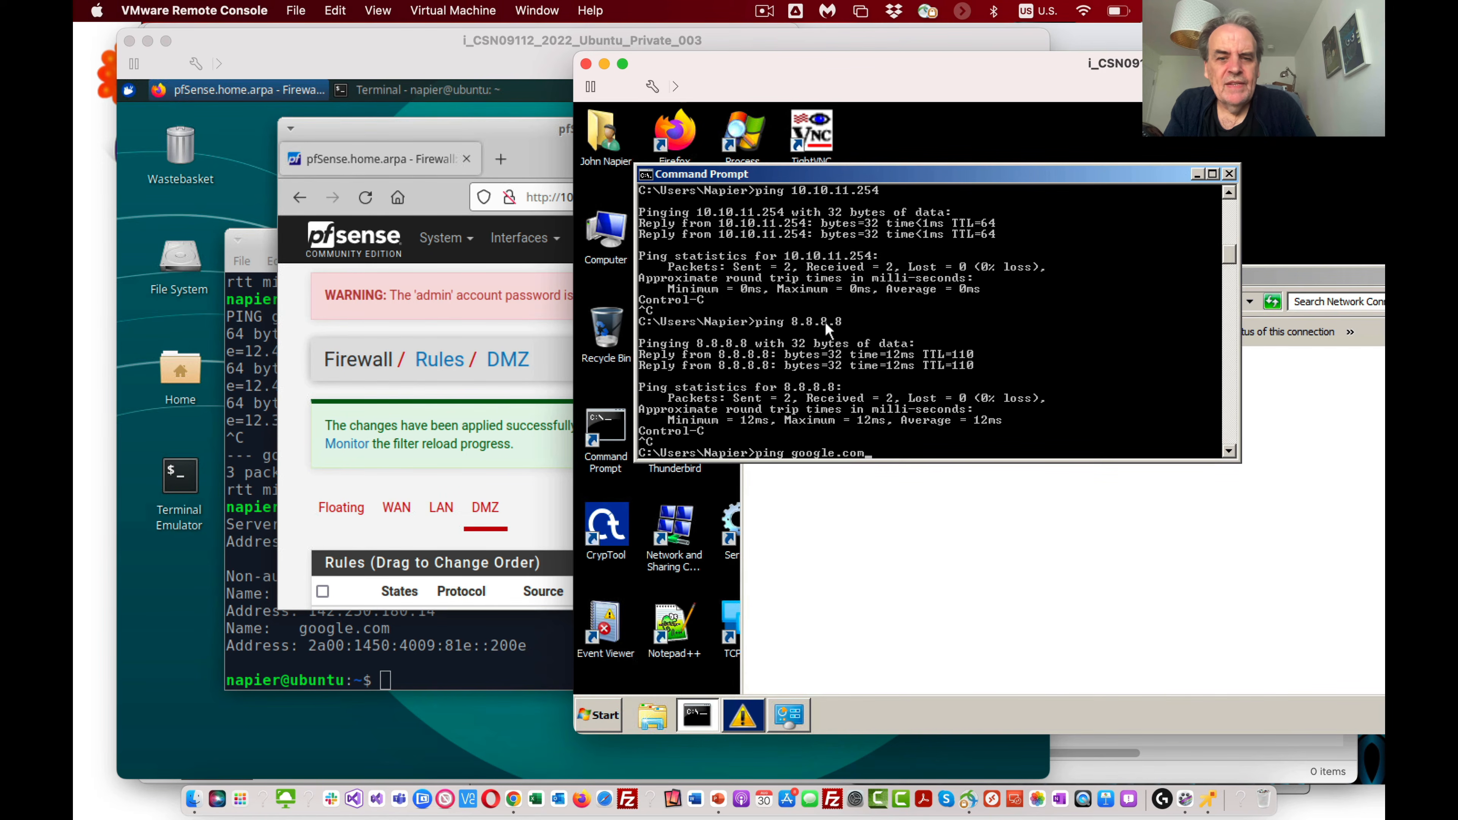
pyautogui.press('Return')
pyautogui.hotkey('ctrl', 'c')
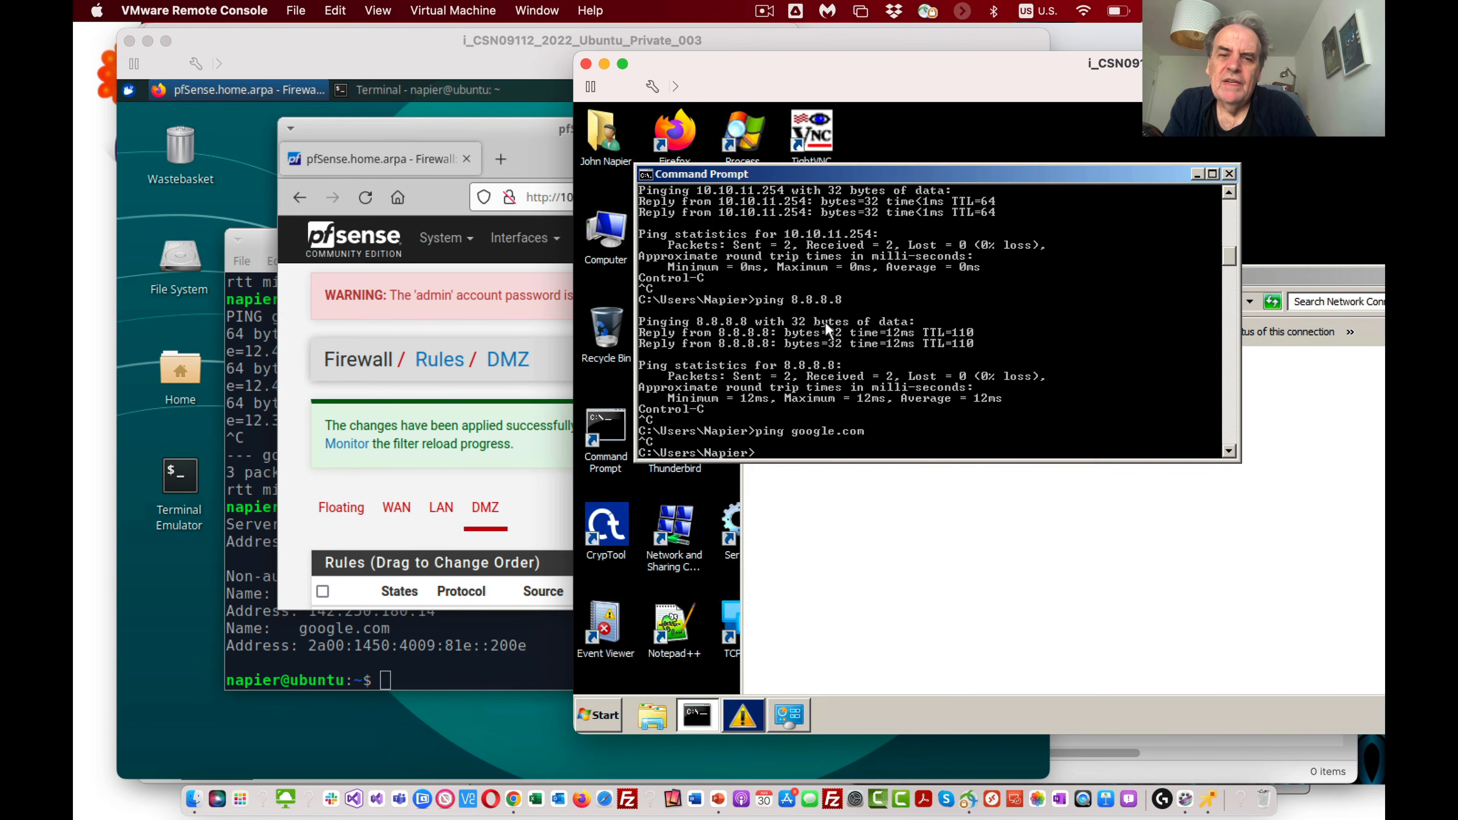
# Step: Return to pfSense on the Ubuntu VM and add a DMZ pass rule with the protocol TCP/UDP
pyautogui.click(501, 400)
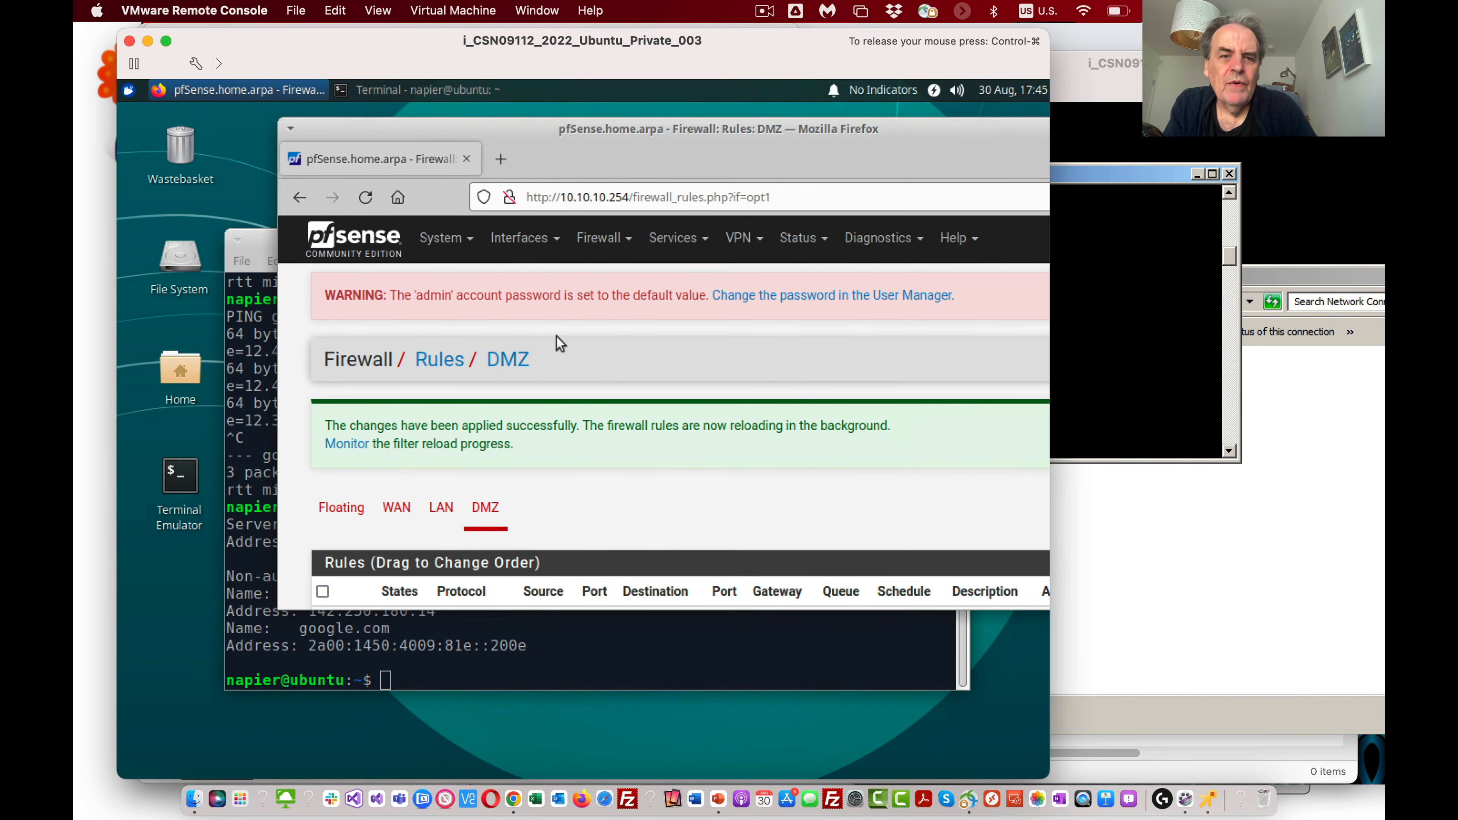
pyautogui.scroll(-4, 635, 486)
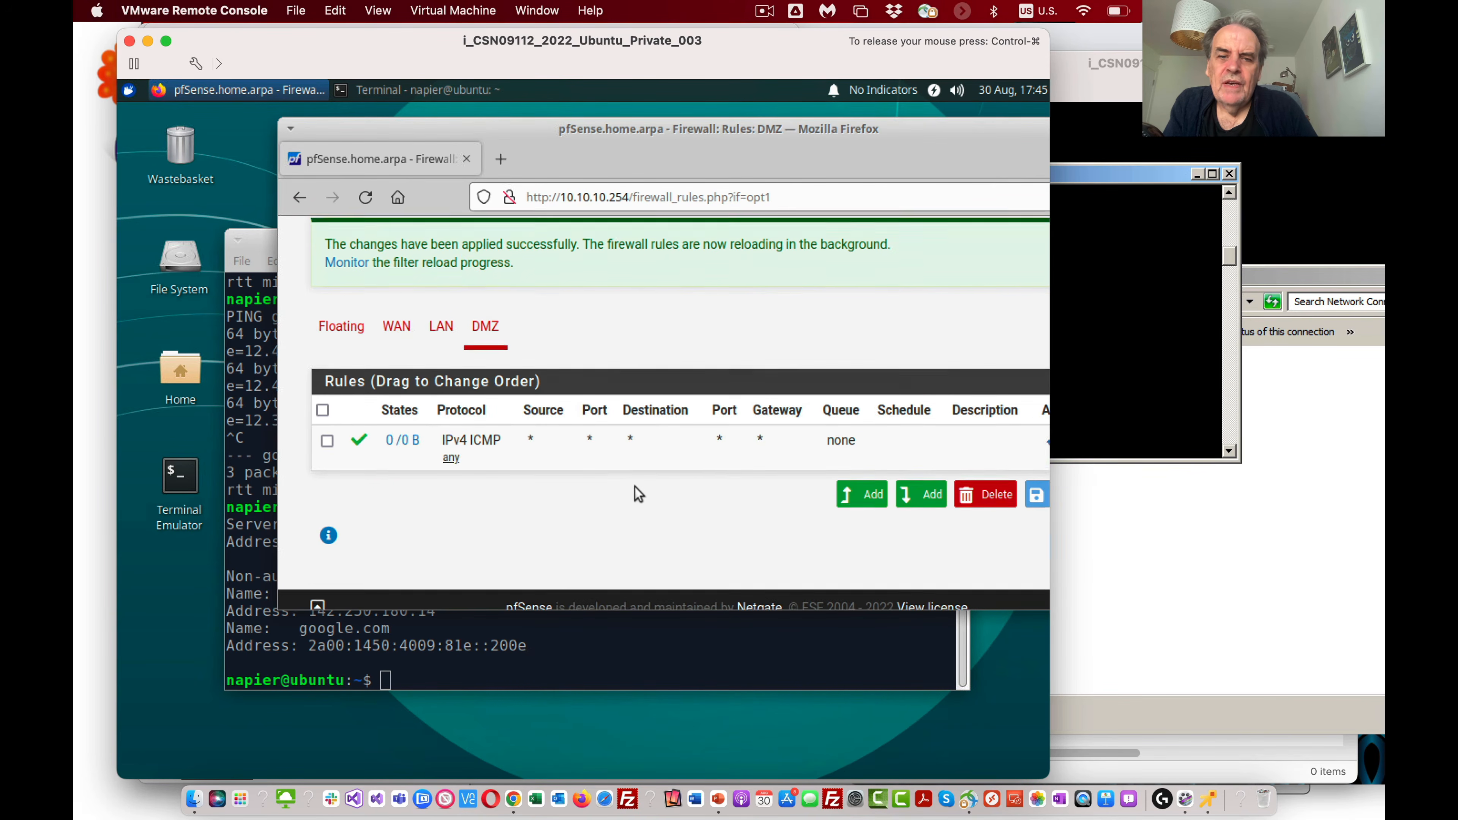
pyautogui.click(921, 481)
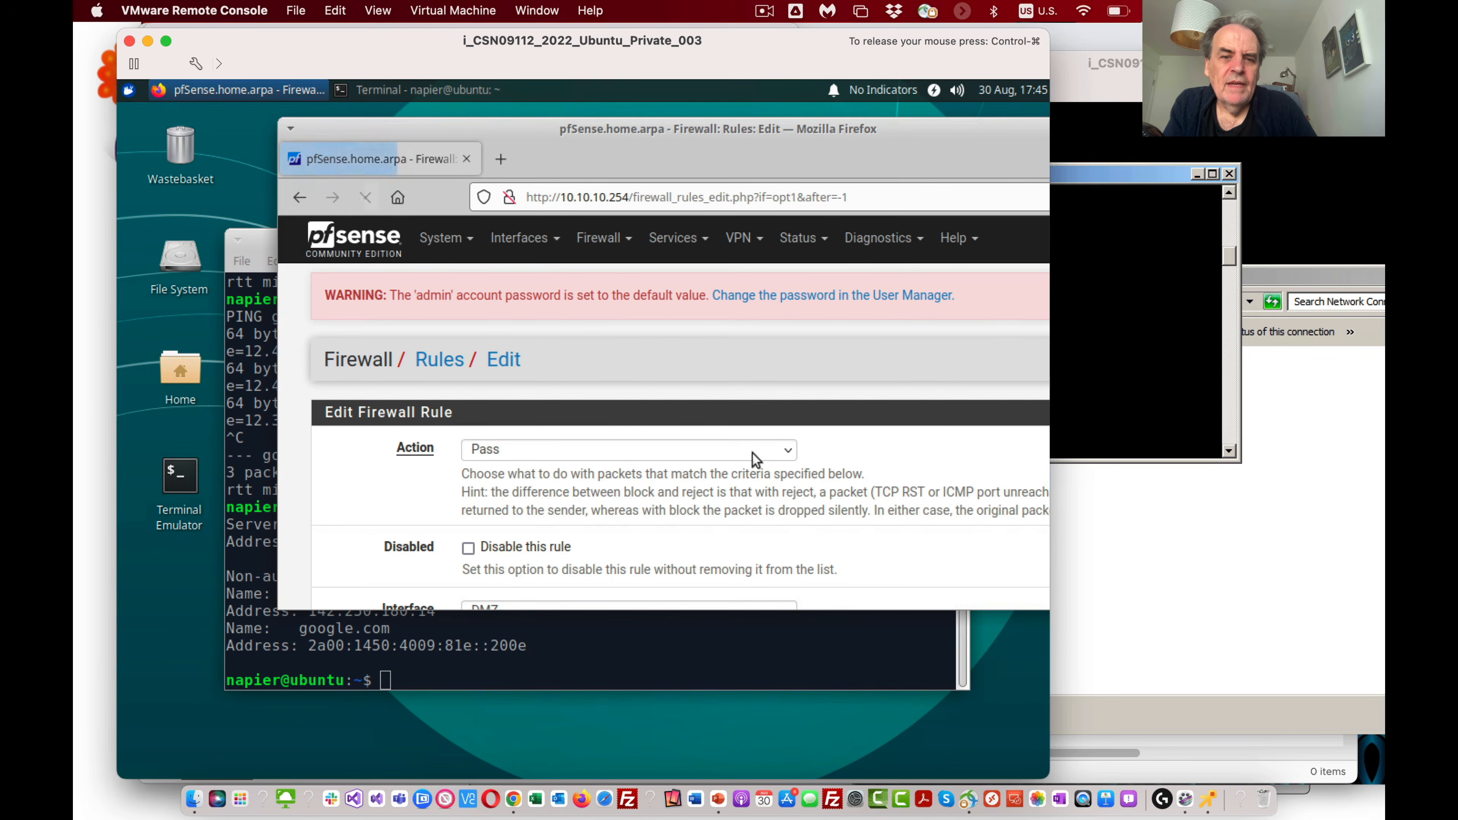
pyautogui.scroll(-5, 661, 482)
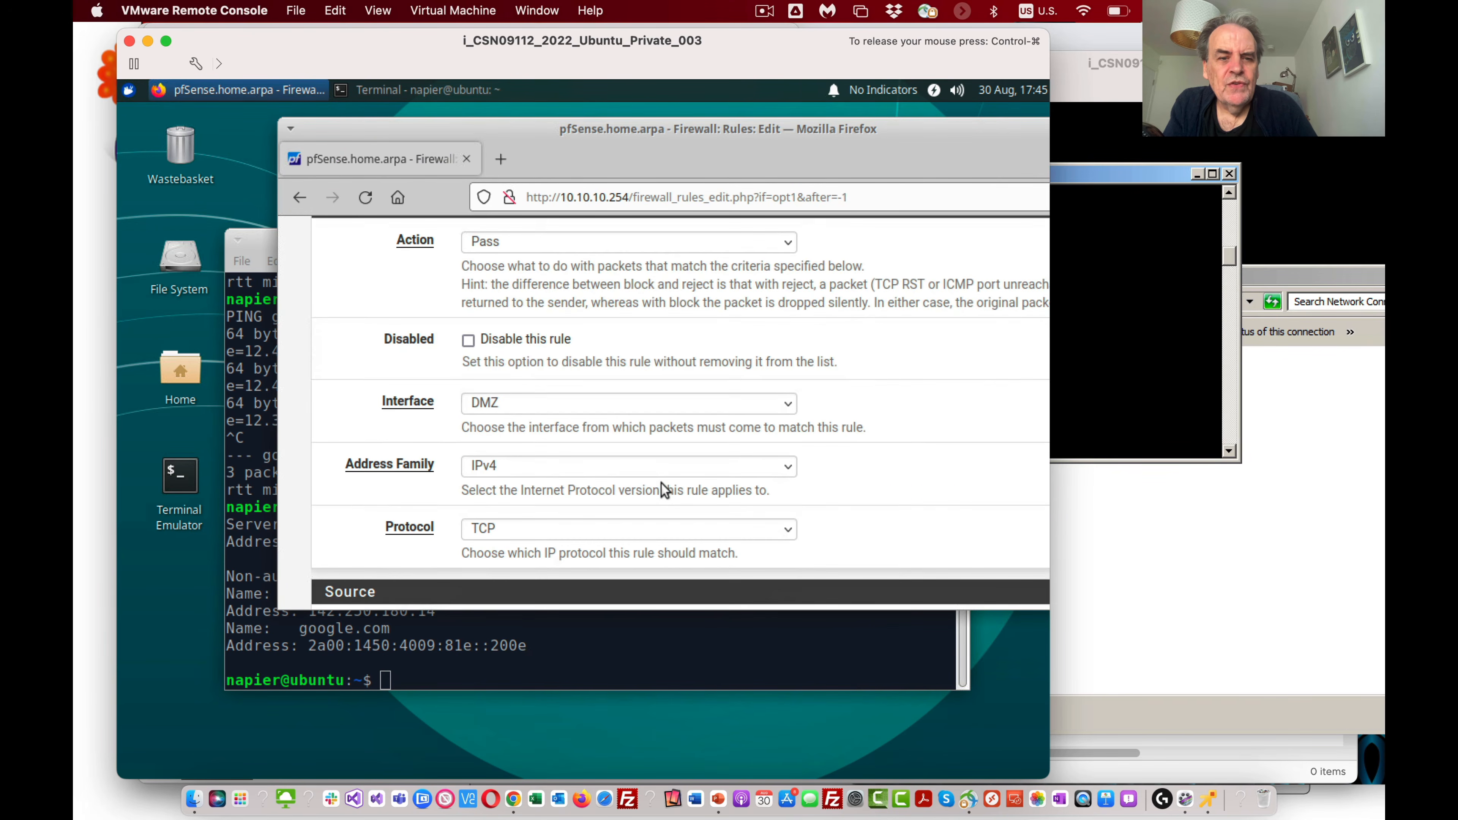
pyautogui.click(608, 426)
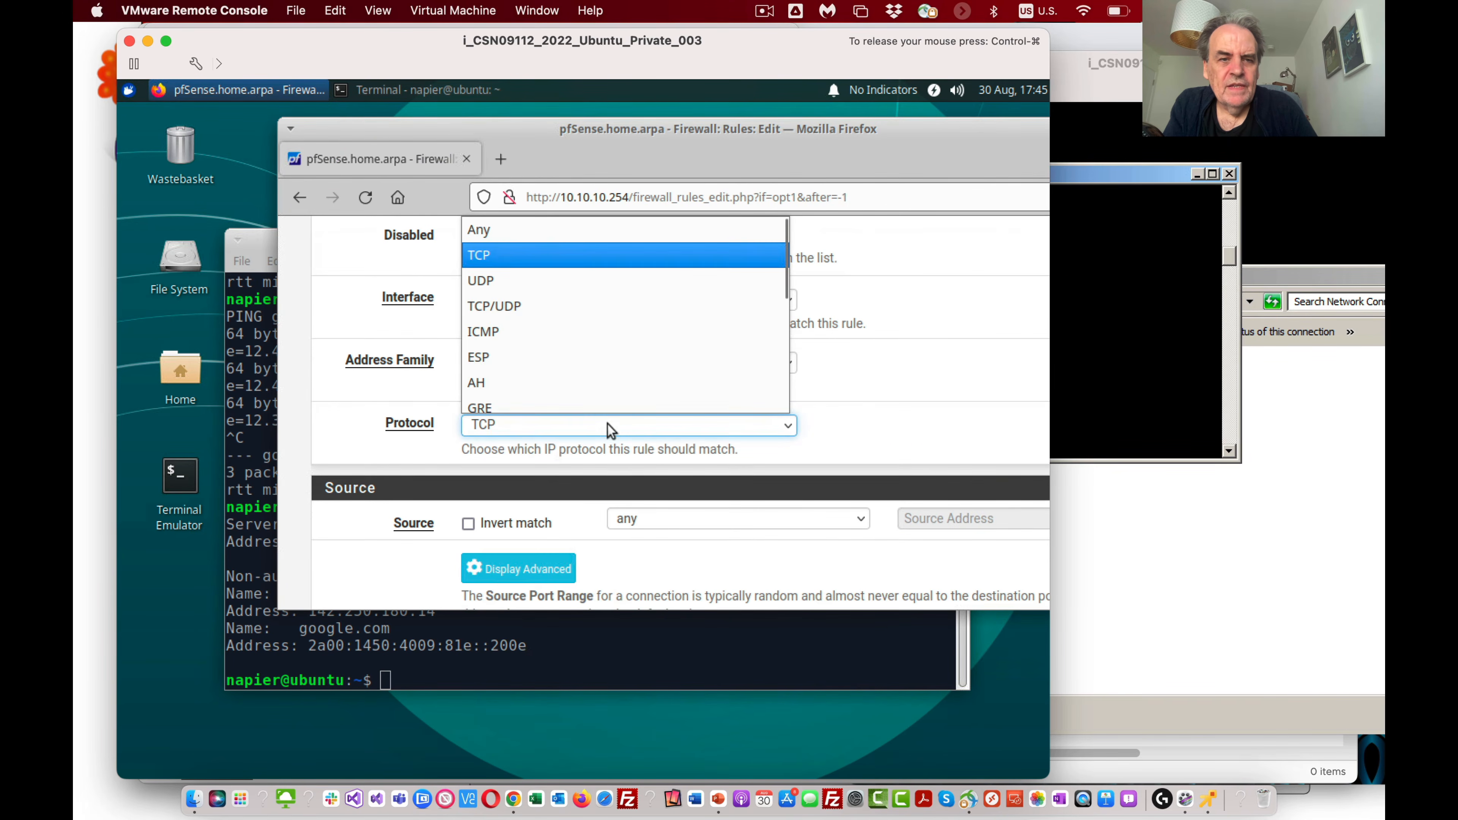
pyautogui.click(535, 295)
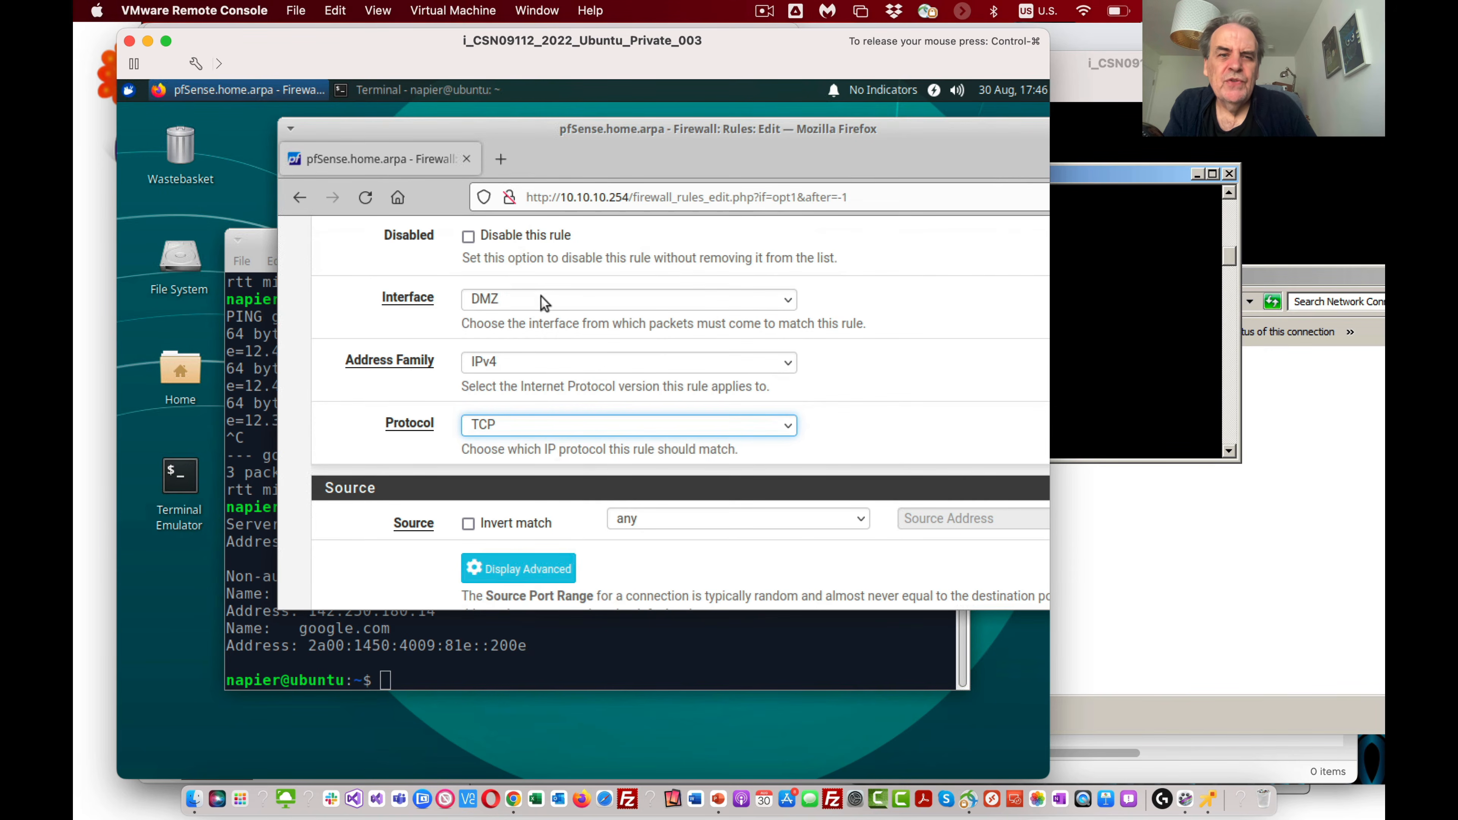
pyautogui.scroll(-2, 609, 457)
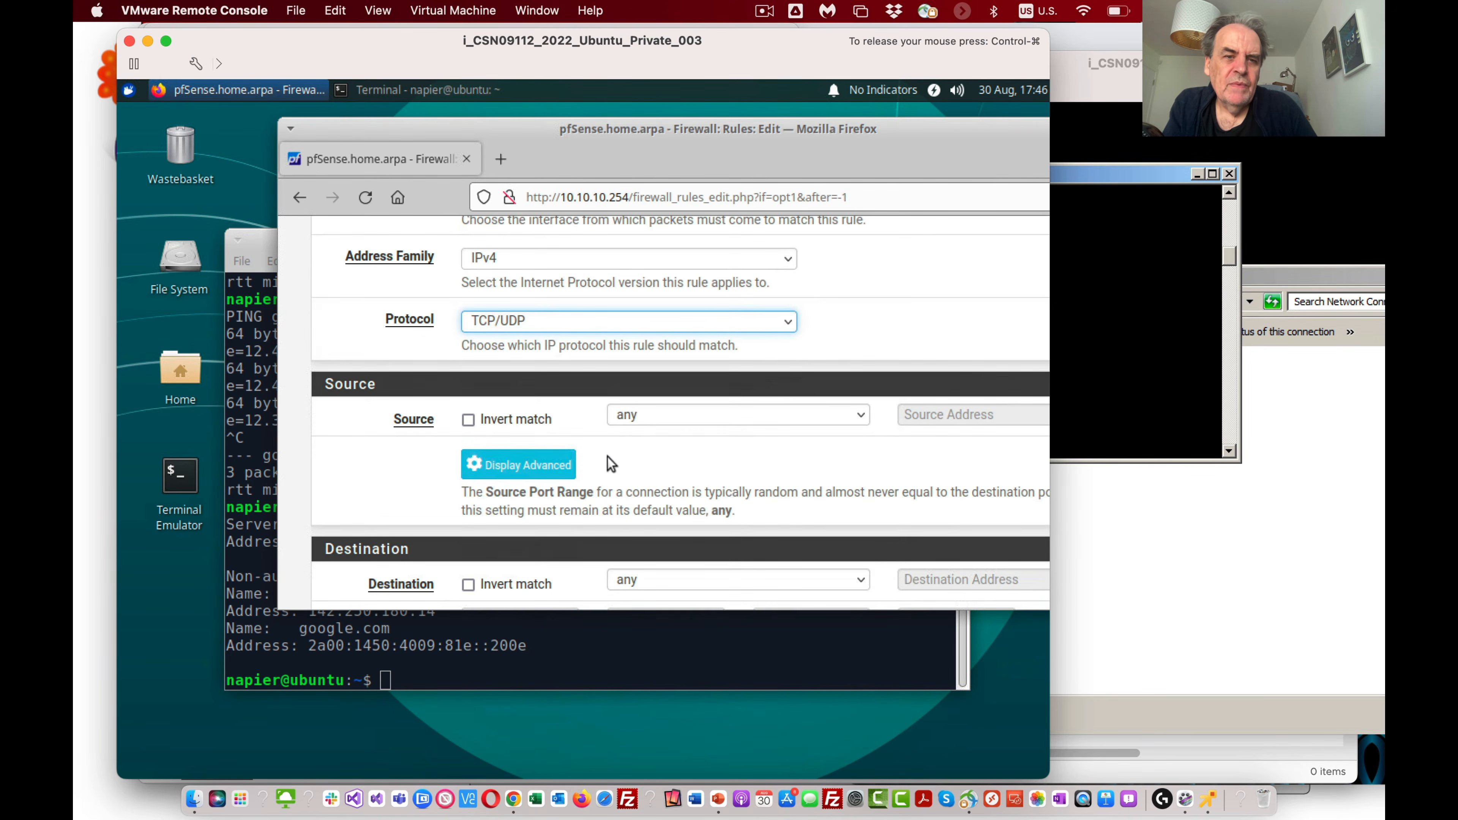
# Step: Set the rule's destination port range to DNS (53), save the rule and apply the firewall changes
pyautogui.scroll(-4, 610, 460)
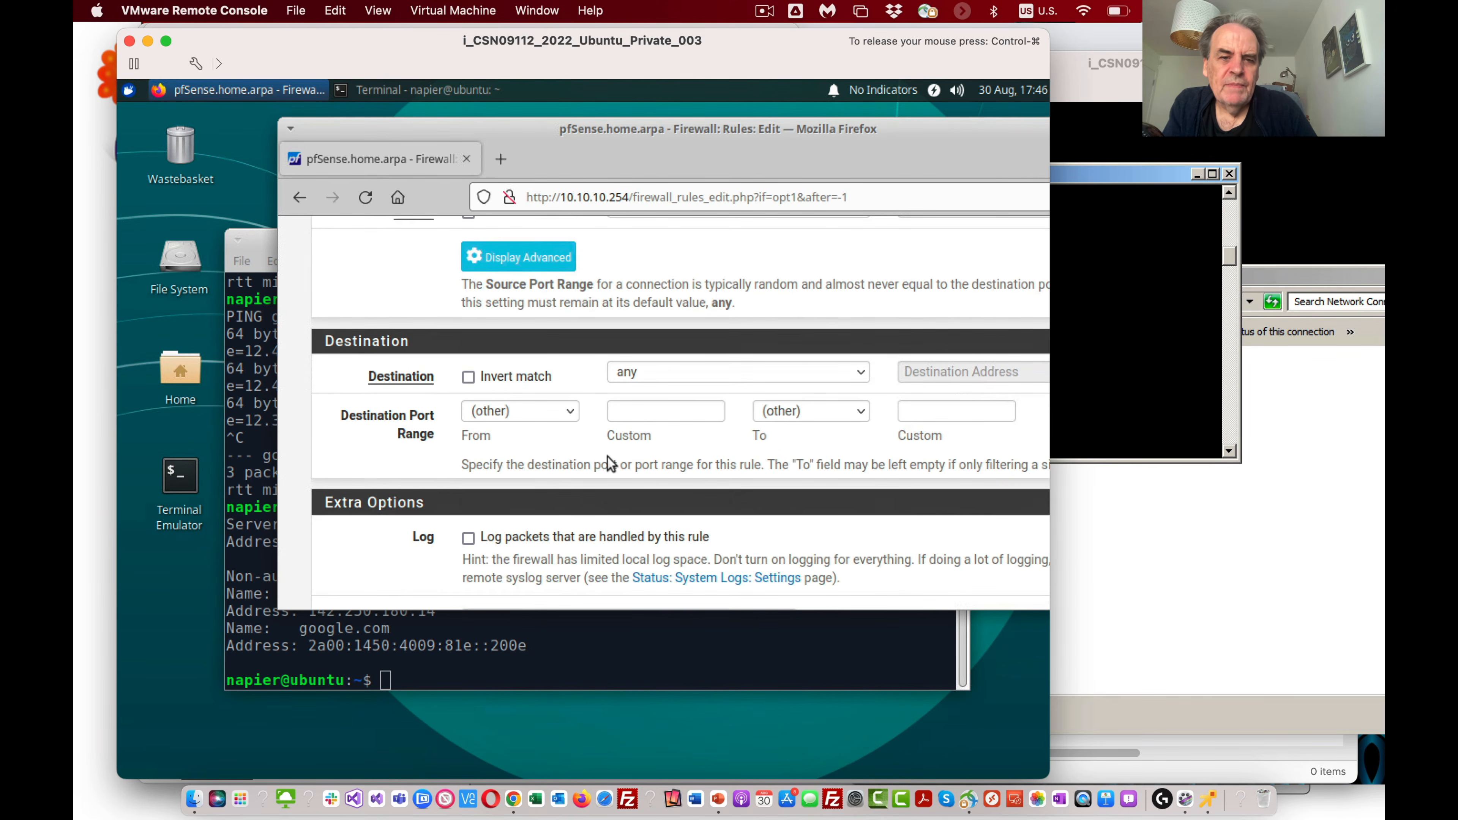
pyautogui.click(511, 409)
pyautogui.click(532, 538)
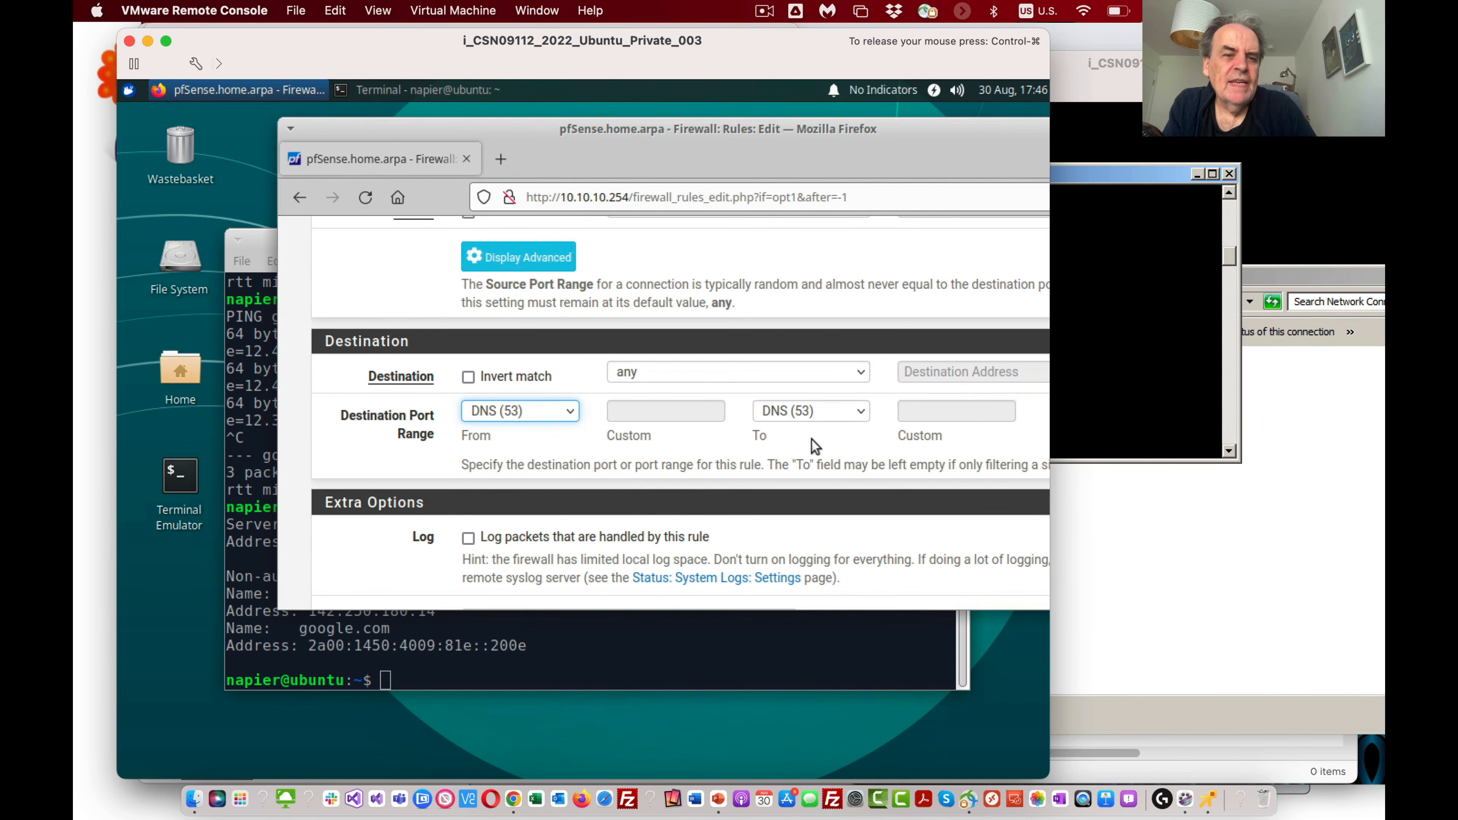
pyautogui.scroll(-5, 812, 422)
pyautogui.click(479, 518)
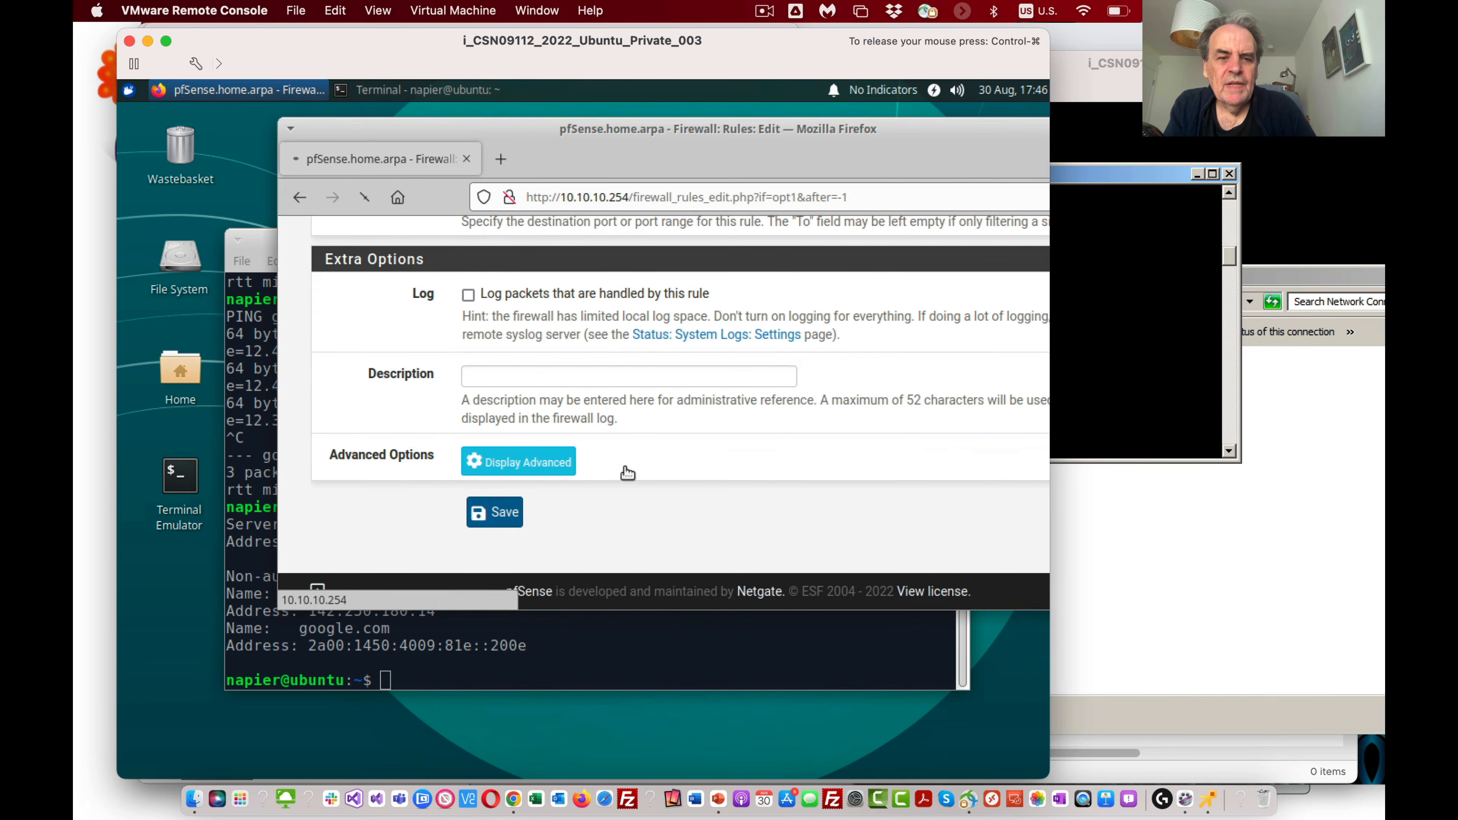
pyautogui.click(1046, 432)
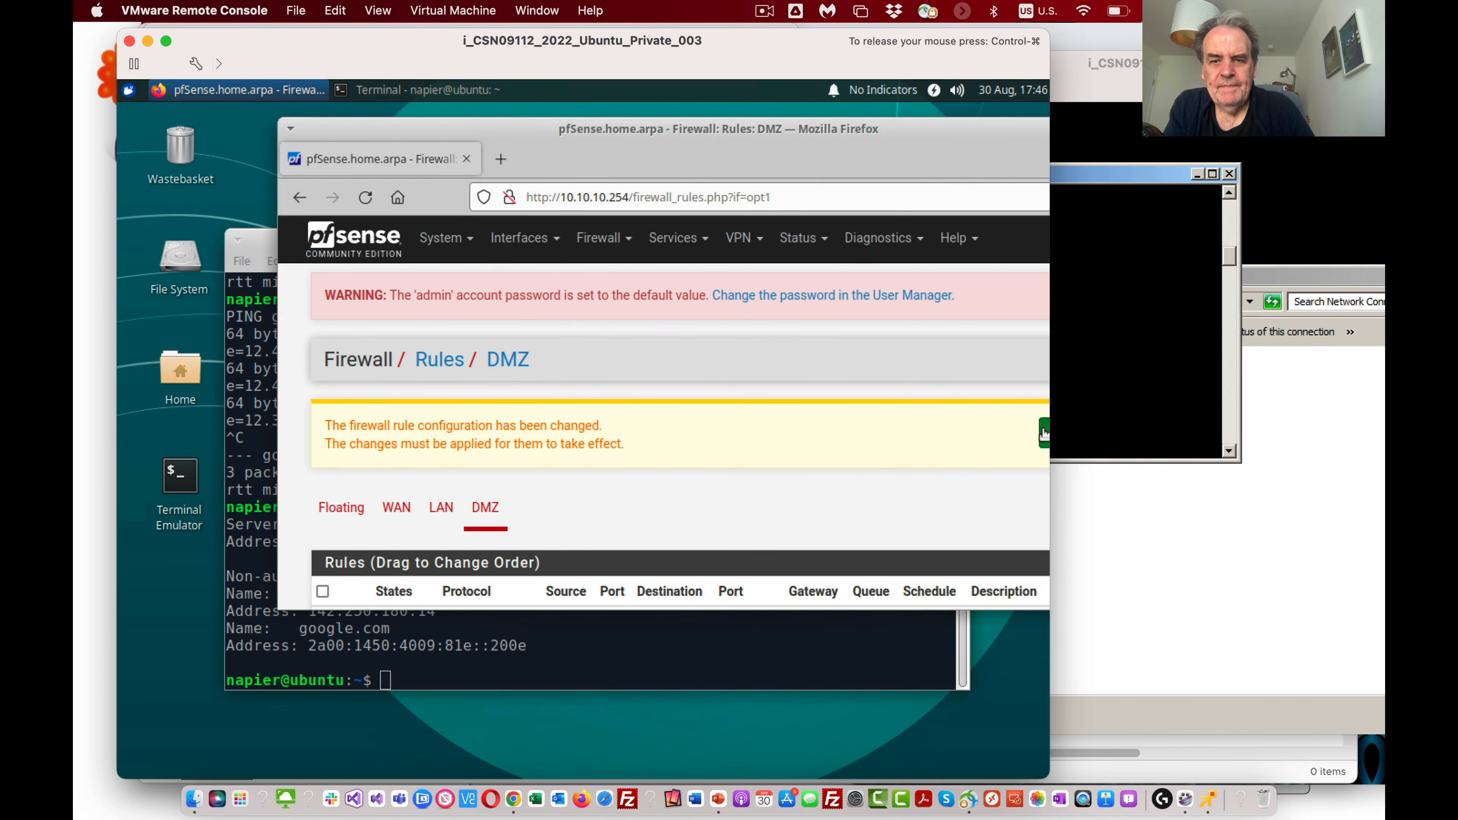
# Step: Switch to the Win7 command prompt, ping google.com again and stop the ping
pyautogui.click(1092, 350)
pyautogui.press('Up')
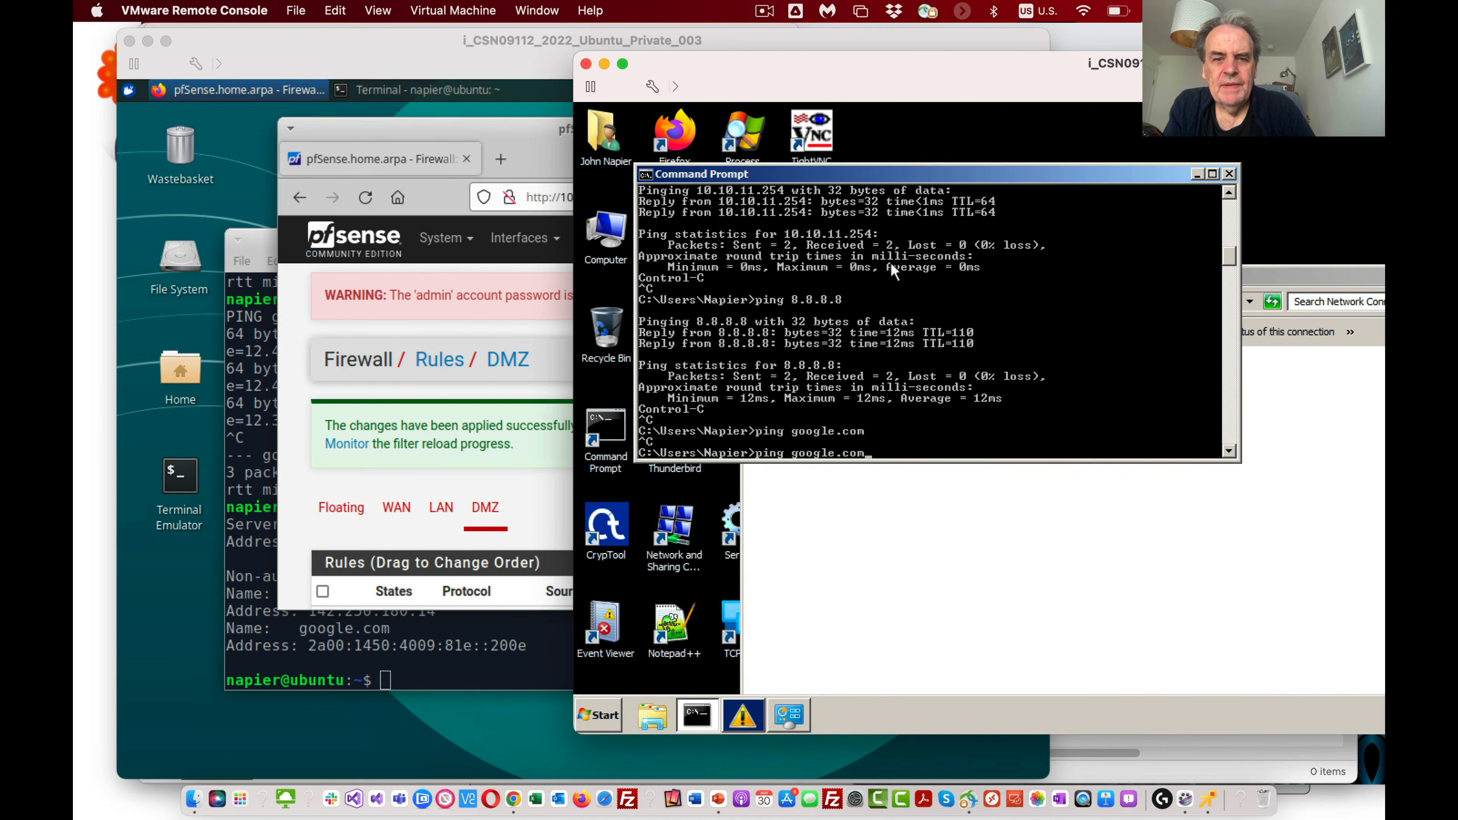
pyautogui.press('Return')
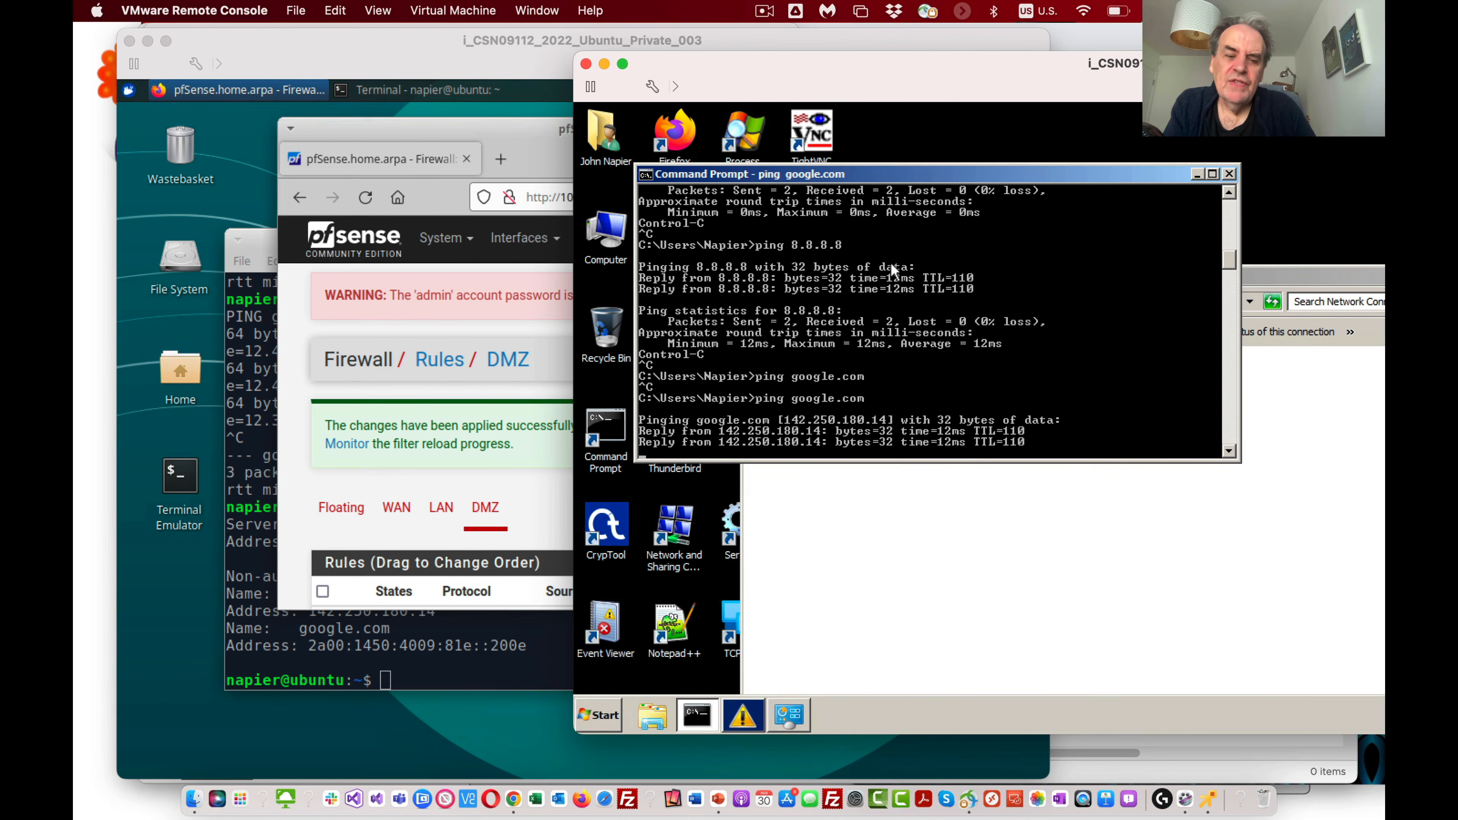
pyautogui.hotkey('ctrl', 'c')
# Step: Look up google.com with nslookup from the Win7 command prompt
pyautogui.write('nslookup')
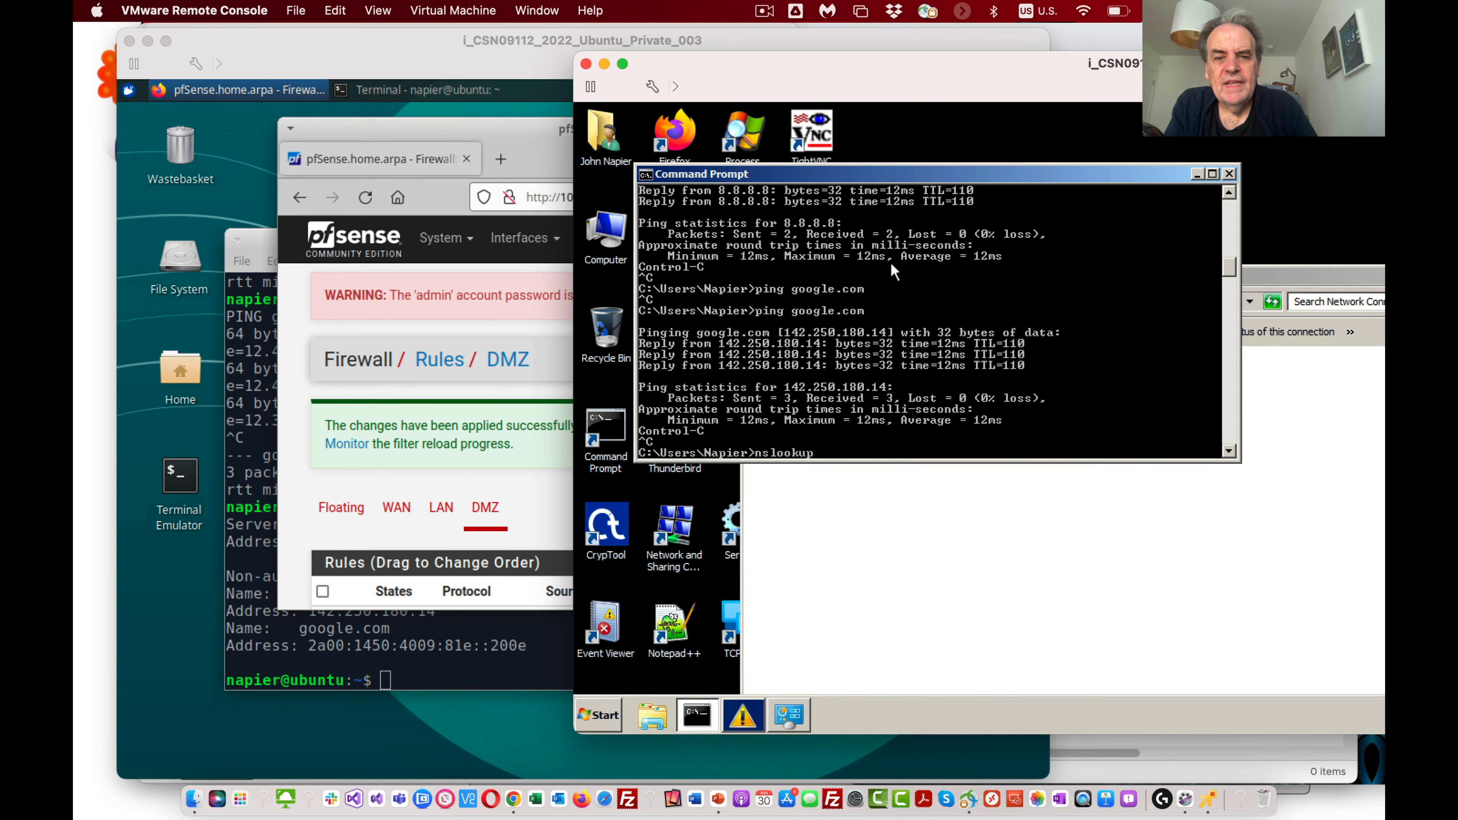
pyautogui.write('google.com')
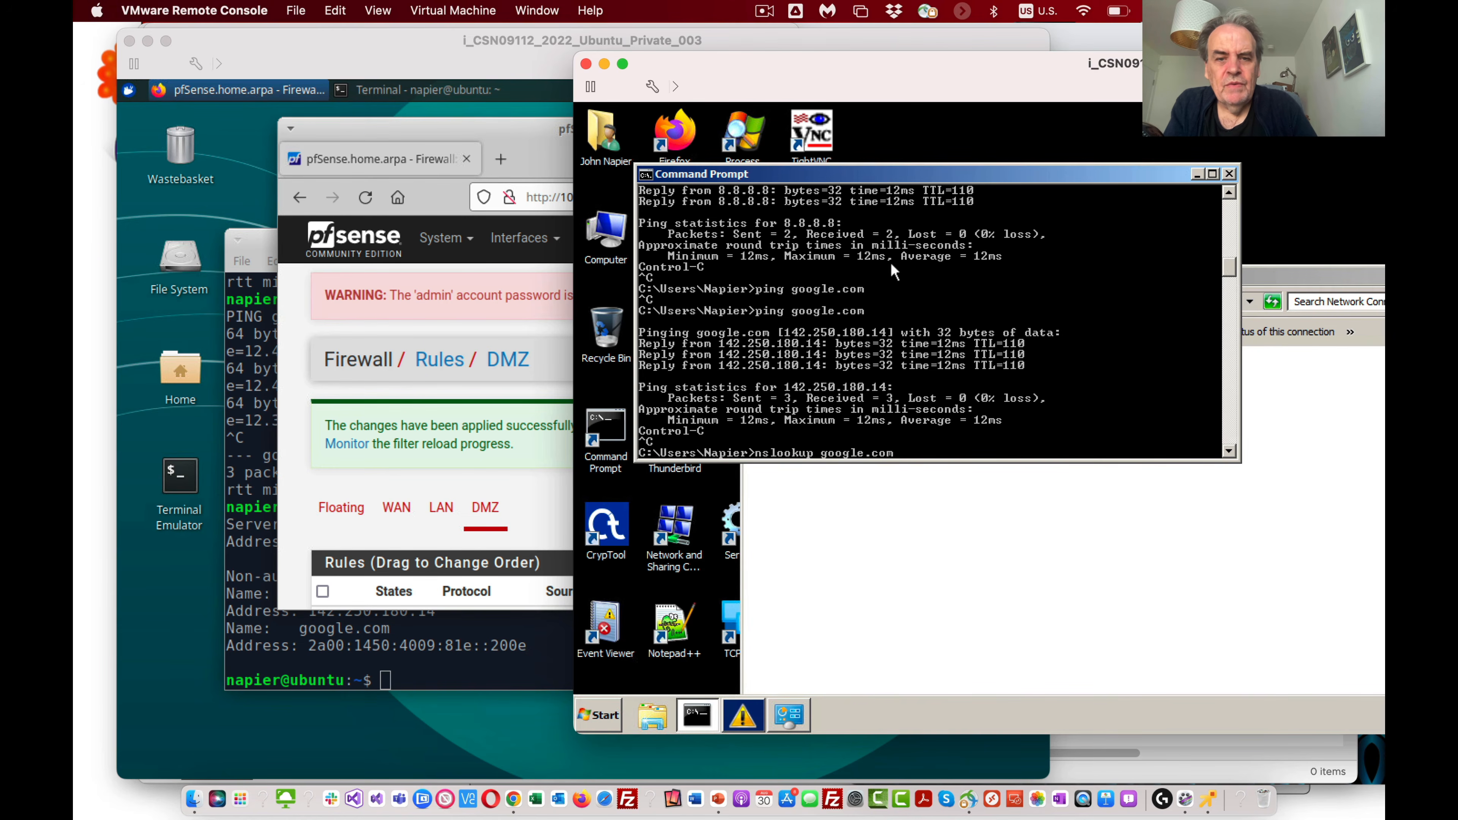
pyautogui.press('Return')
pyautogui.press('Return')
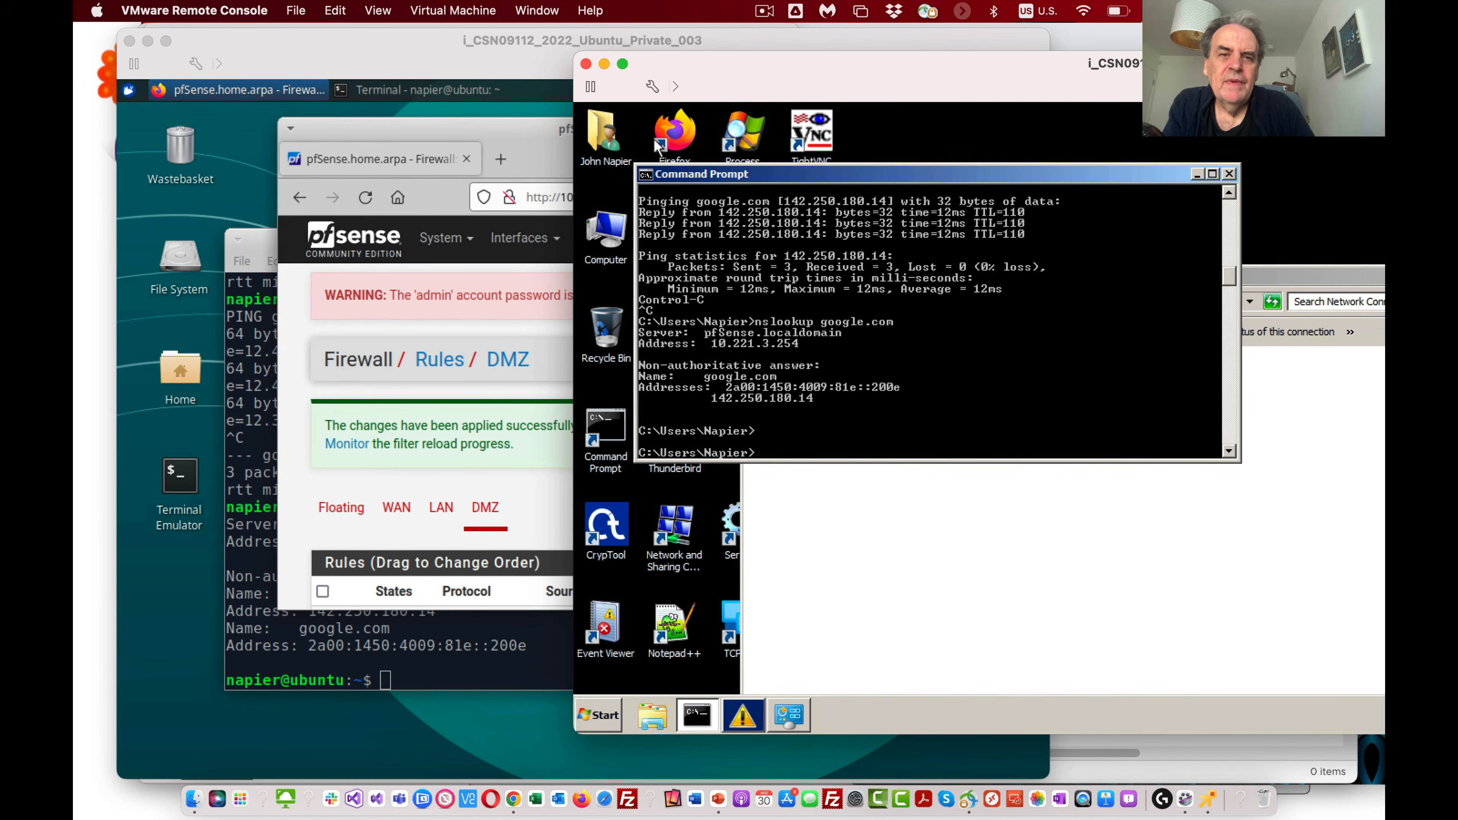
pyautogui.doubleClick(688, 138)
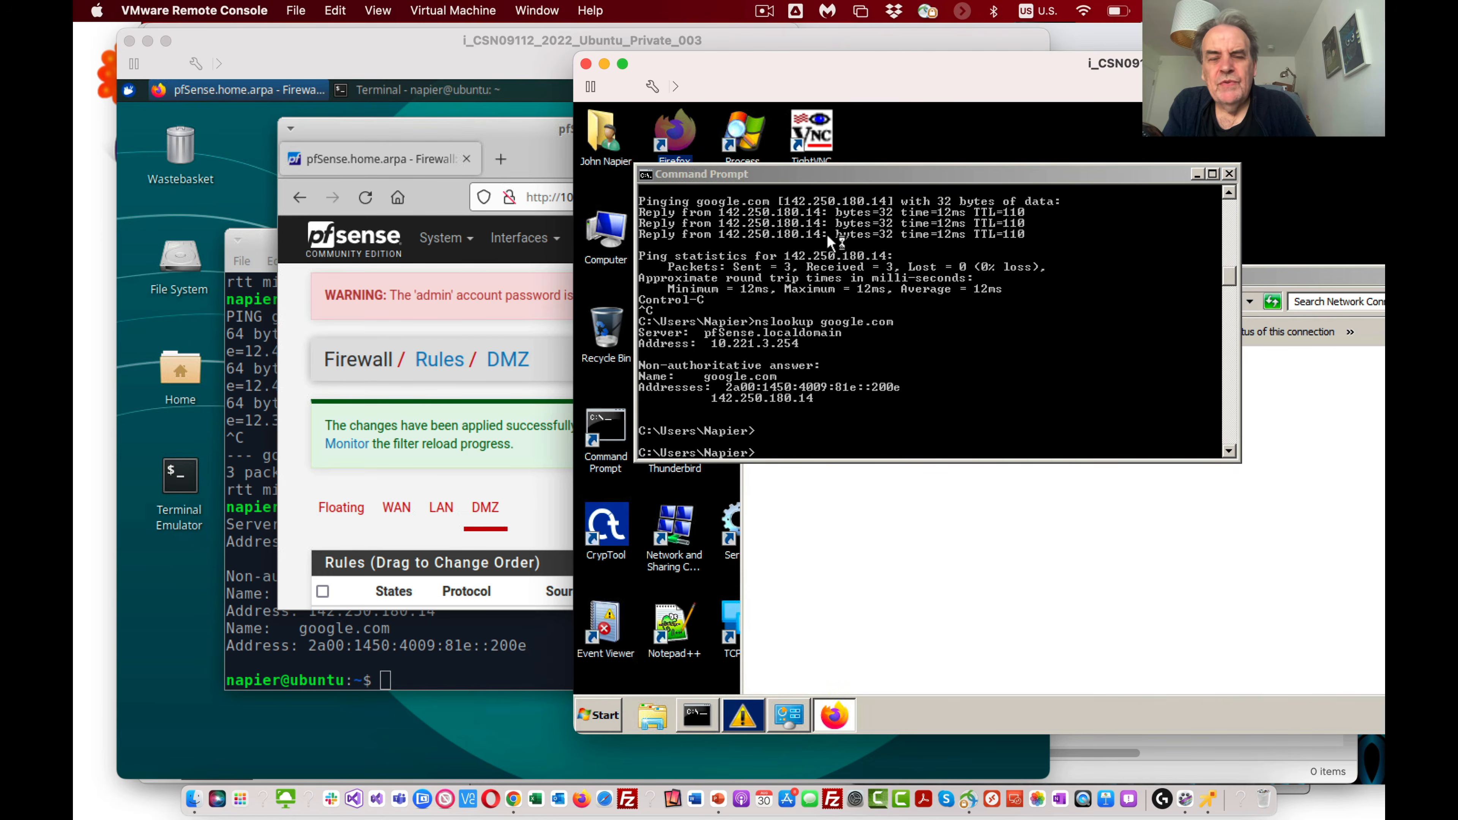
pyautogui.click(895, 150)
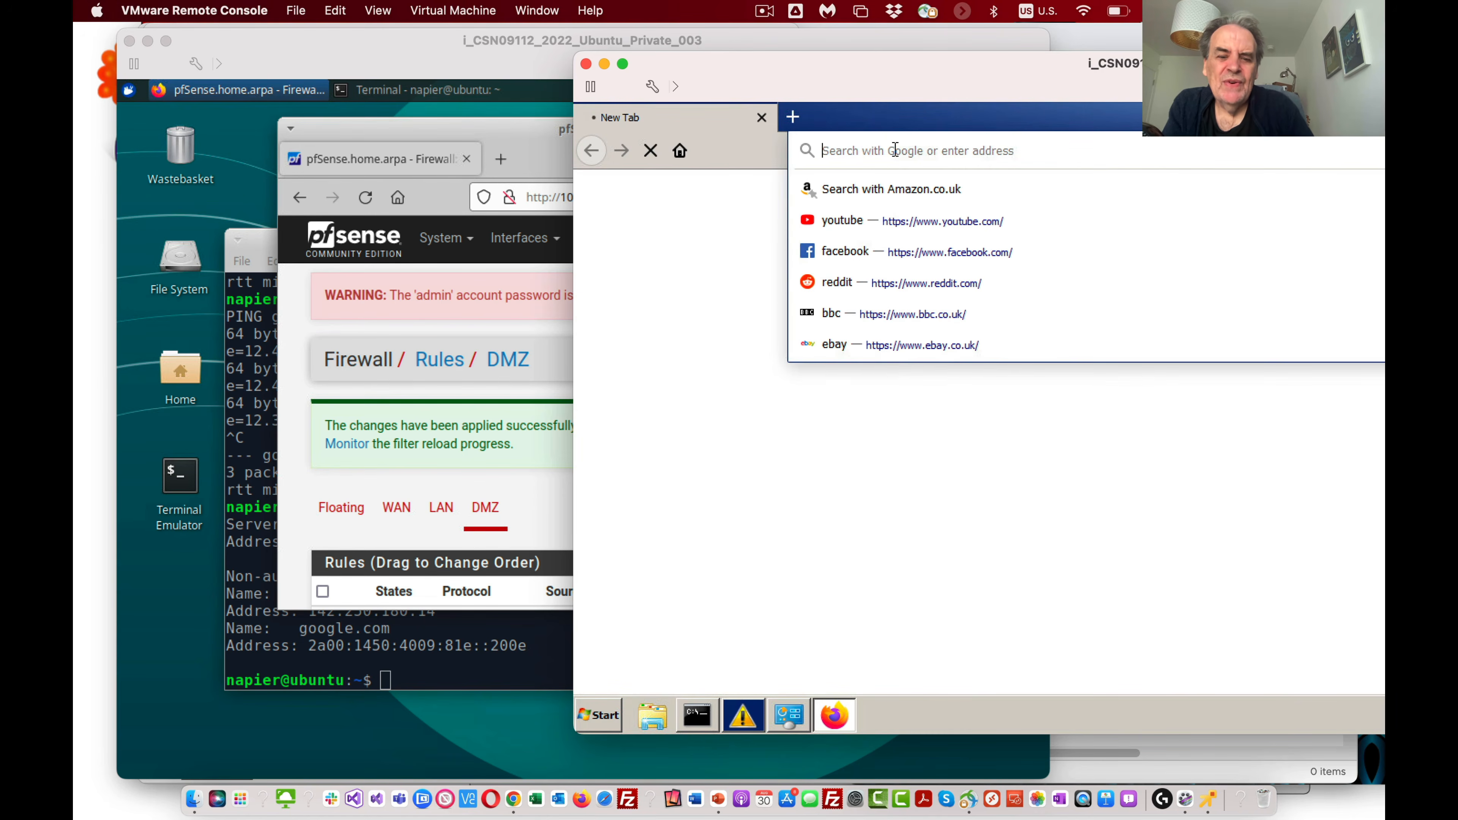
pyautogui.write('google')
pyautogui.press('Return')
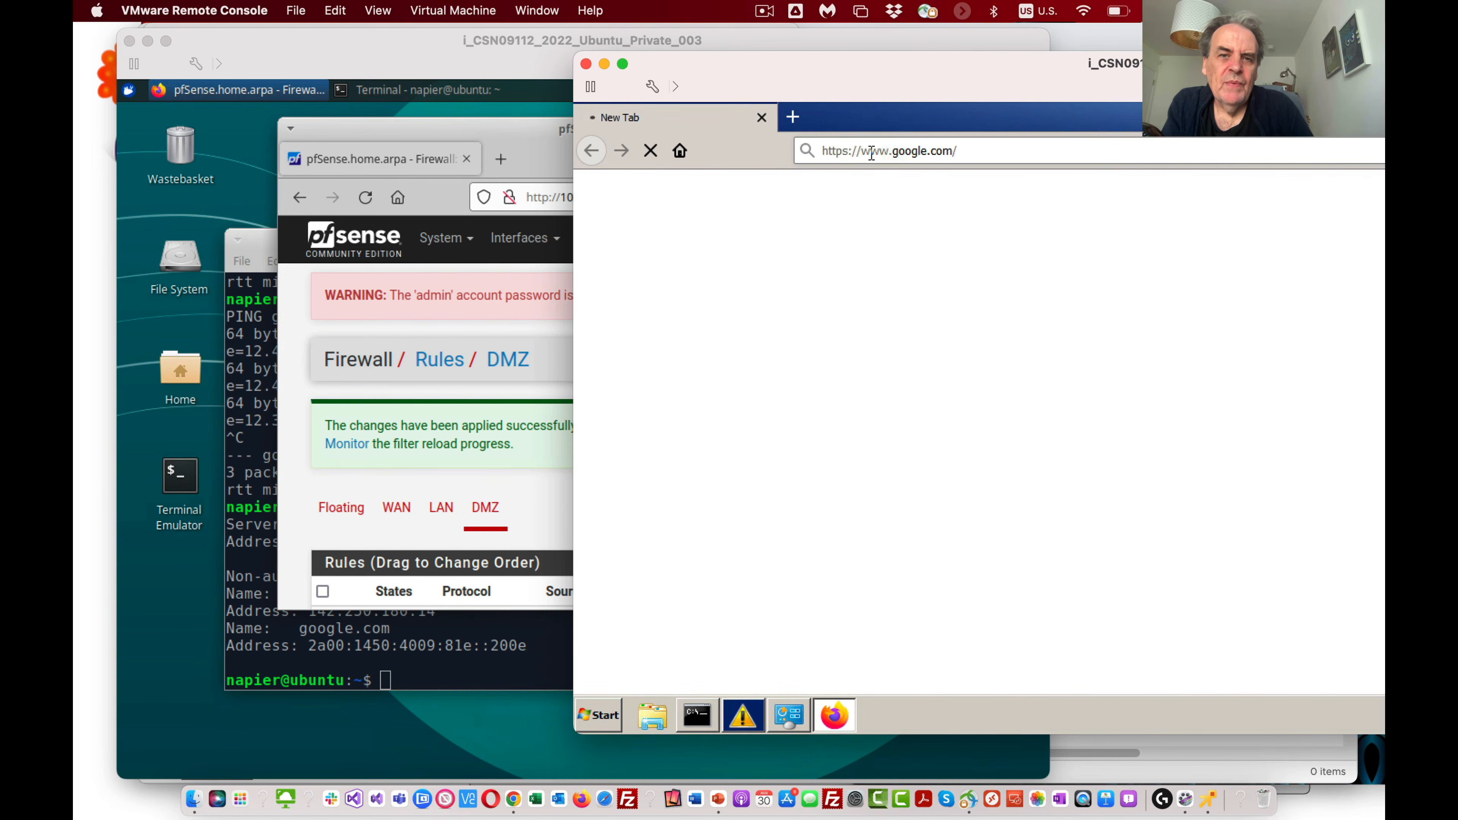
# Step: Return to the pfSense DMZ rules and add a TCP pass rule with HTTPS (443) as the end of its destination port range
pyautogui.click(463, 425)
pyautogui.scroll(-2, 527, 428)
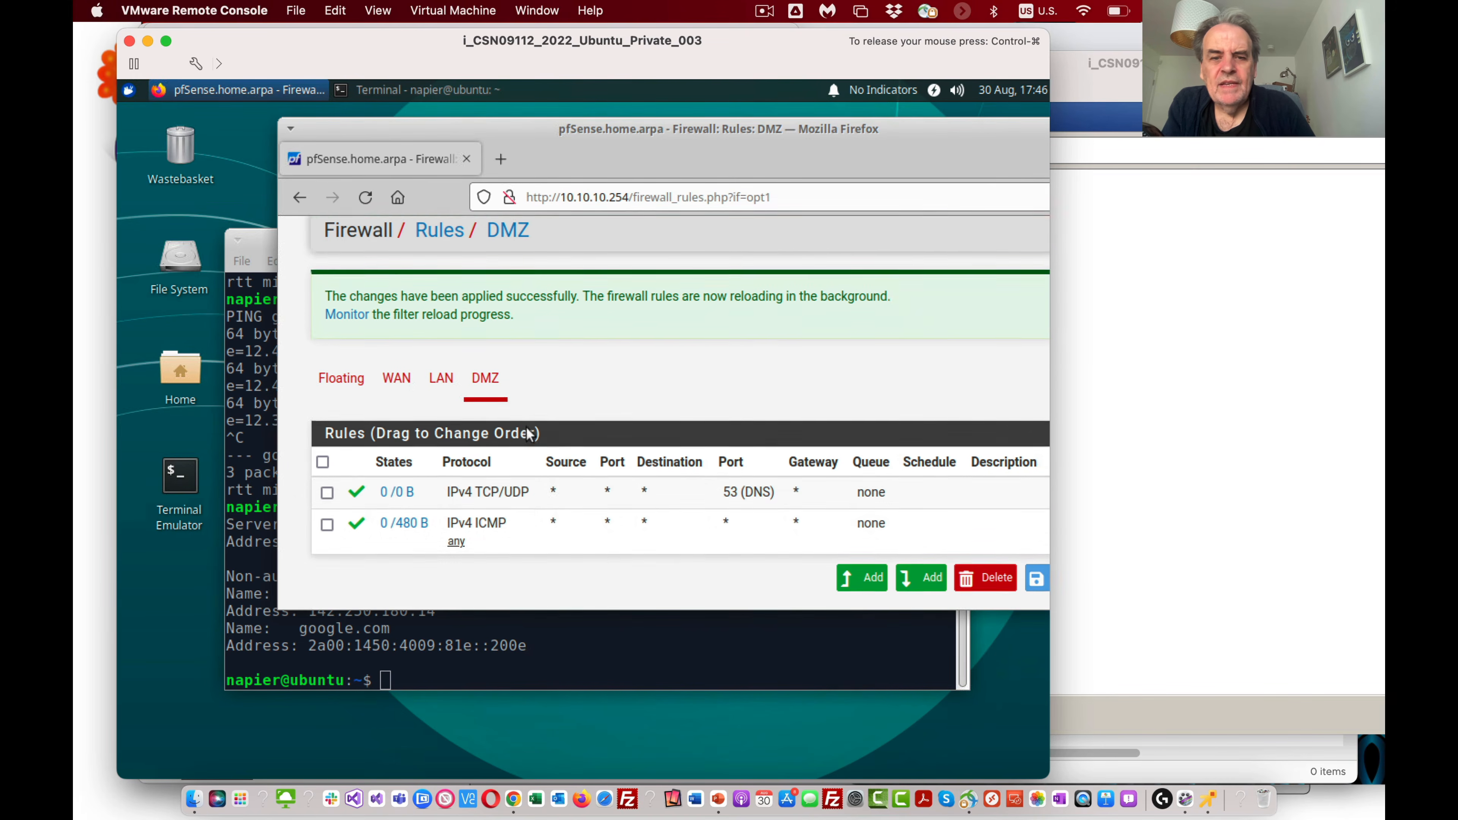
pyautogui.scroll(-2, 527, 428)
pyautogui.click(870, 498)
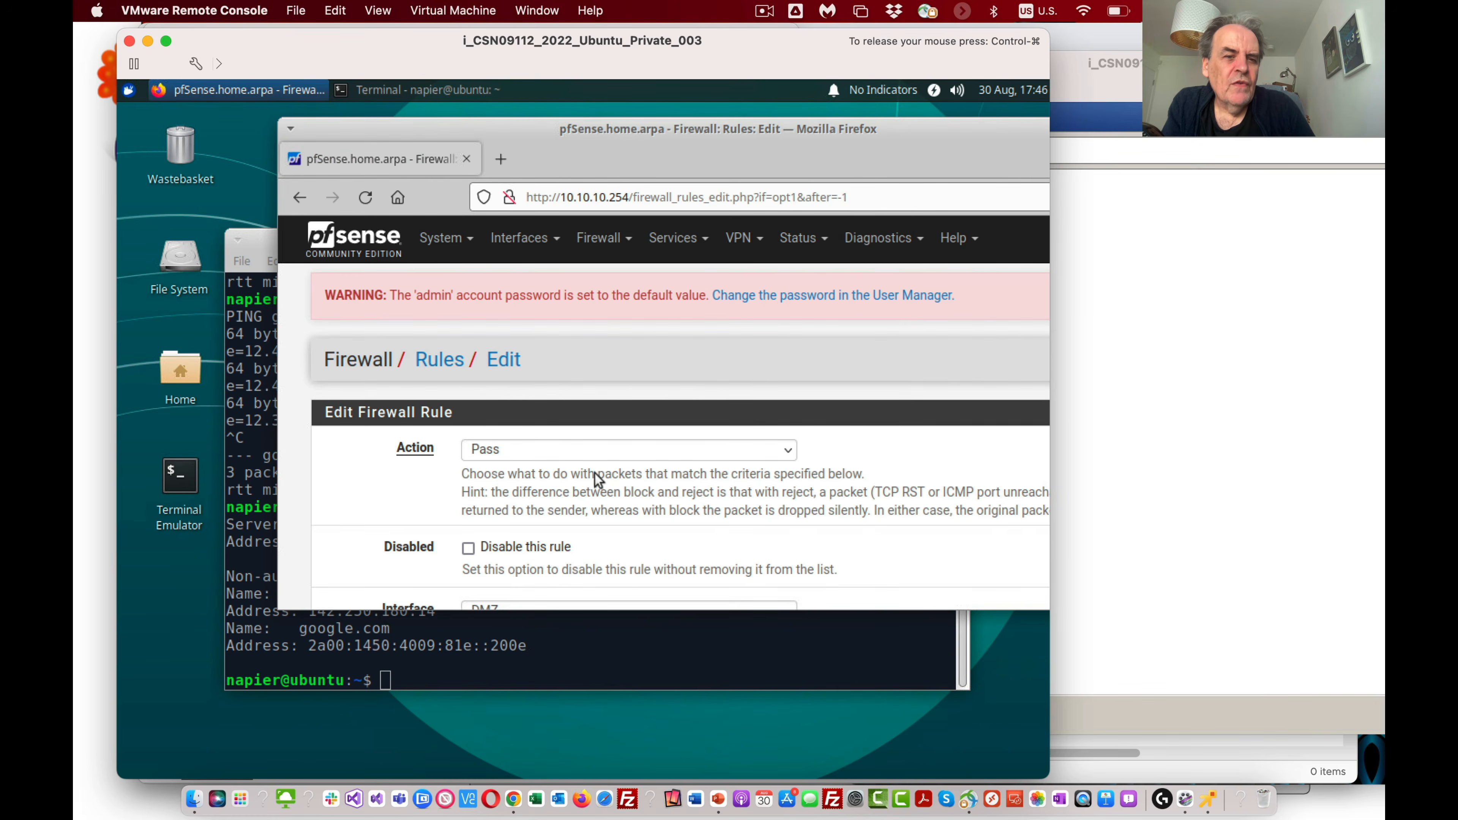
pyautogui.scroll(-7, 585, 492)
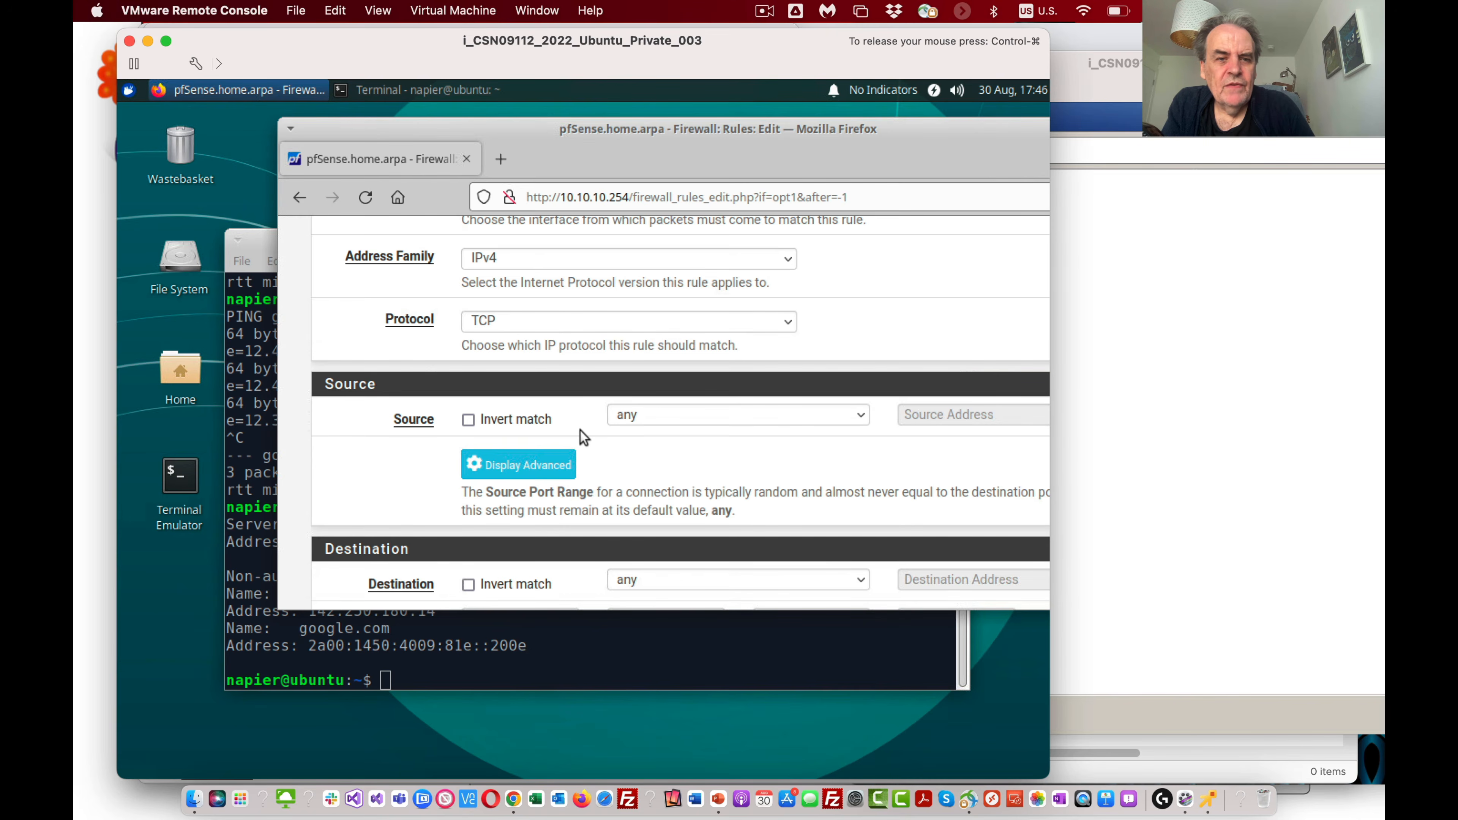
pyautogui.scroll(-2, 582, 437)
pyautogui.click(809, 515)
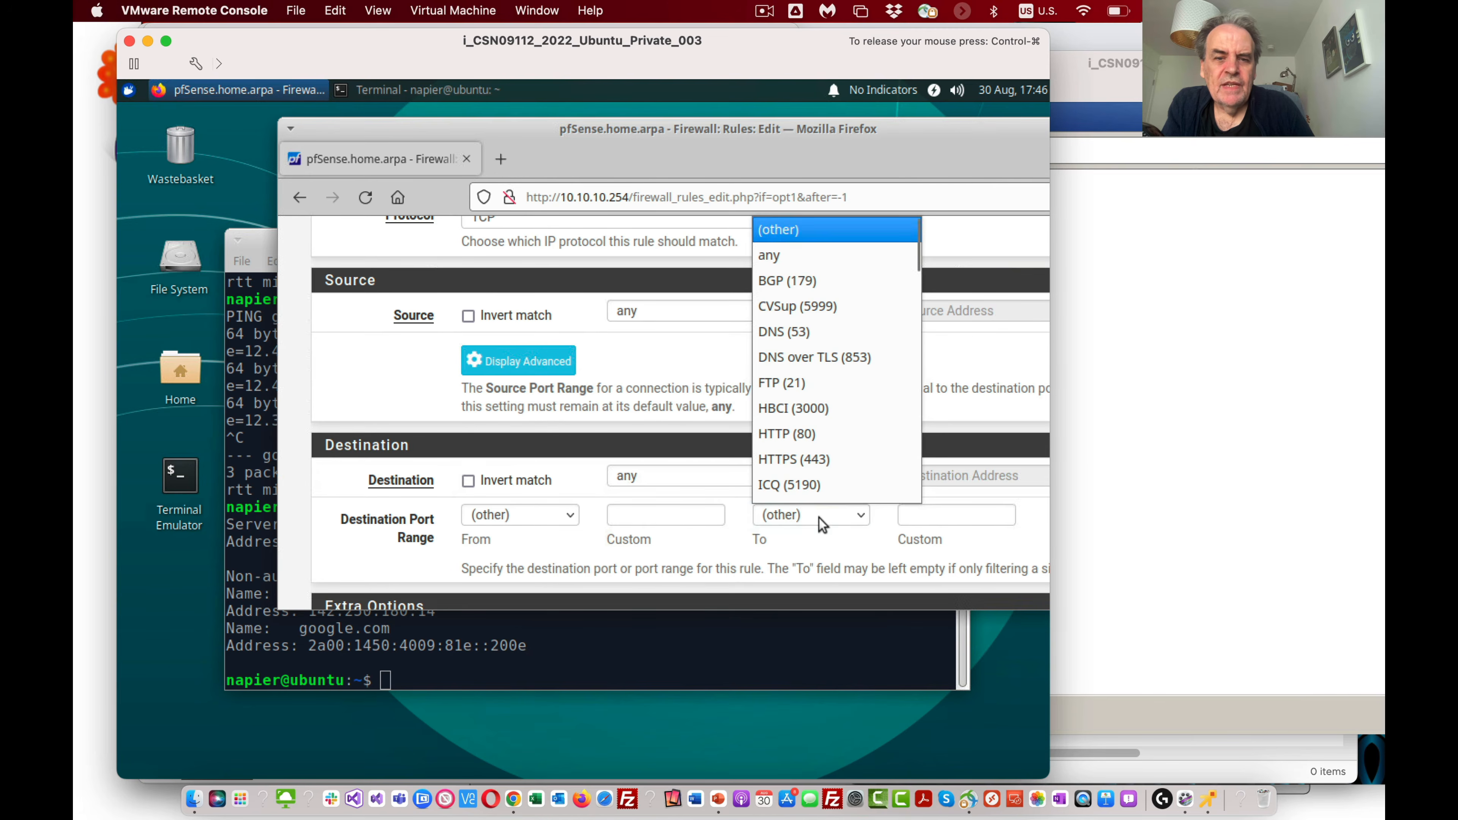
pyautogui.click(806, 466)
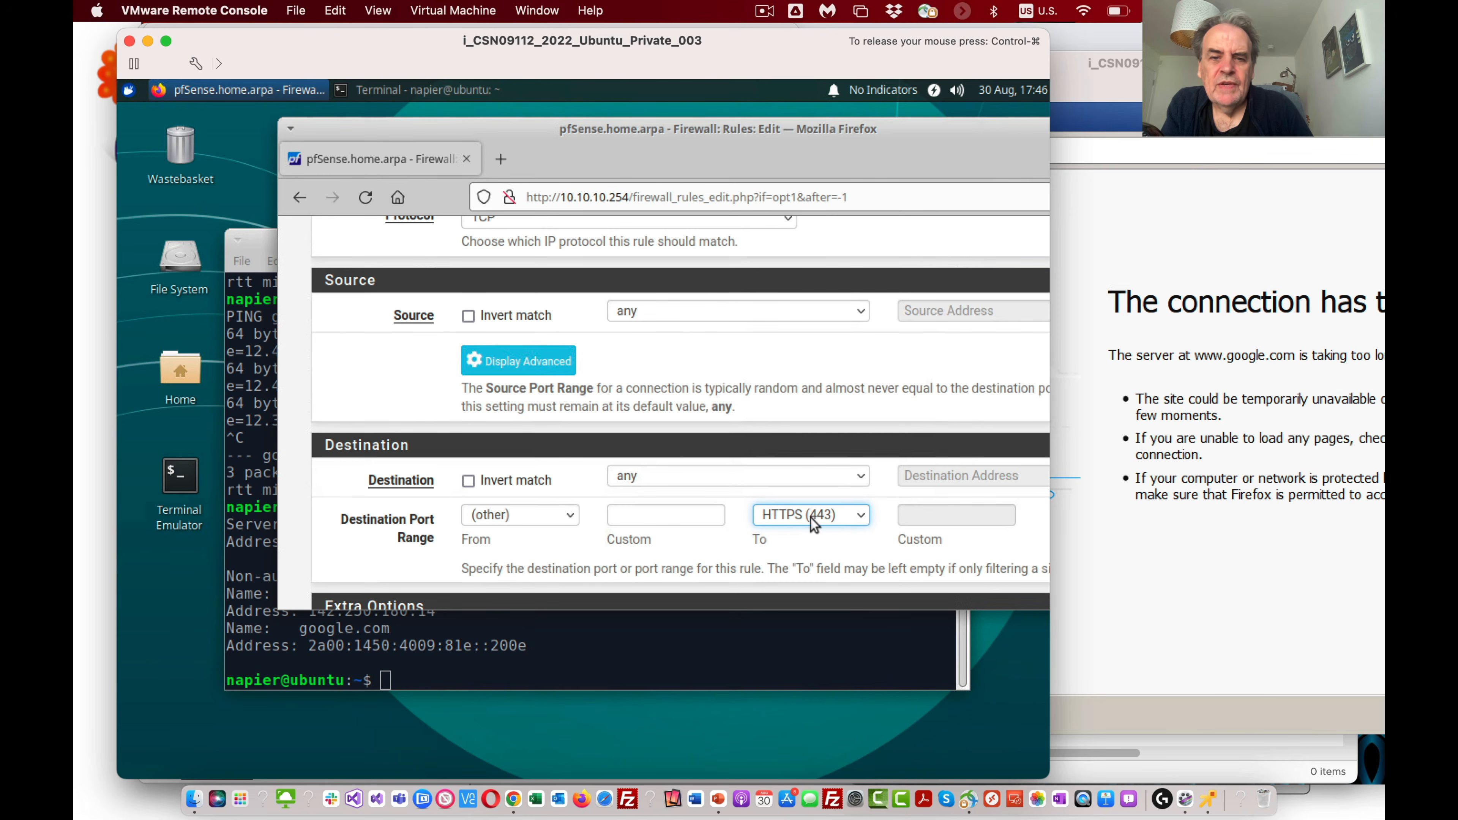
# Step: Save the new TCP rule and apply the firewall changes
pyautogui.scroll(-6, 799, 518)
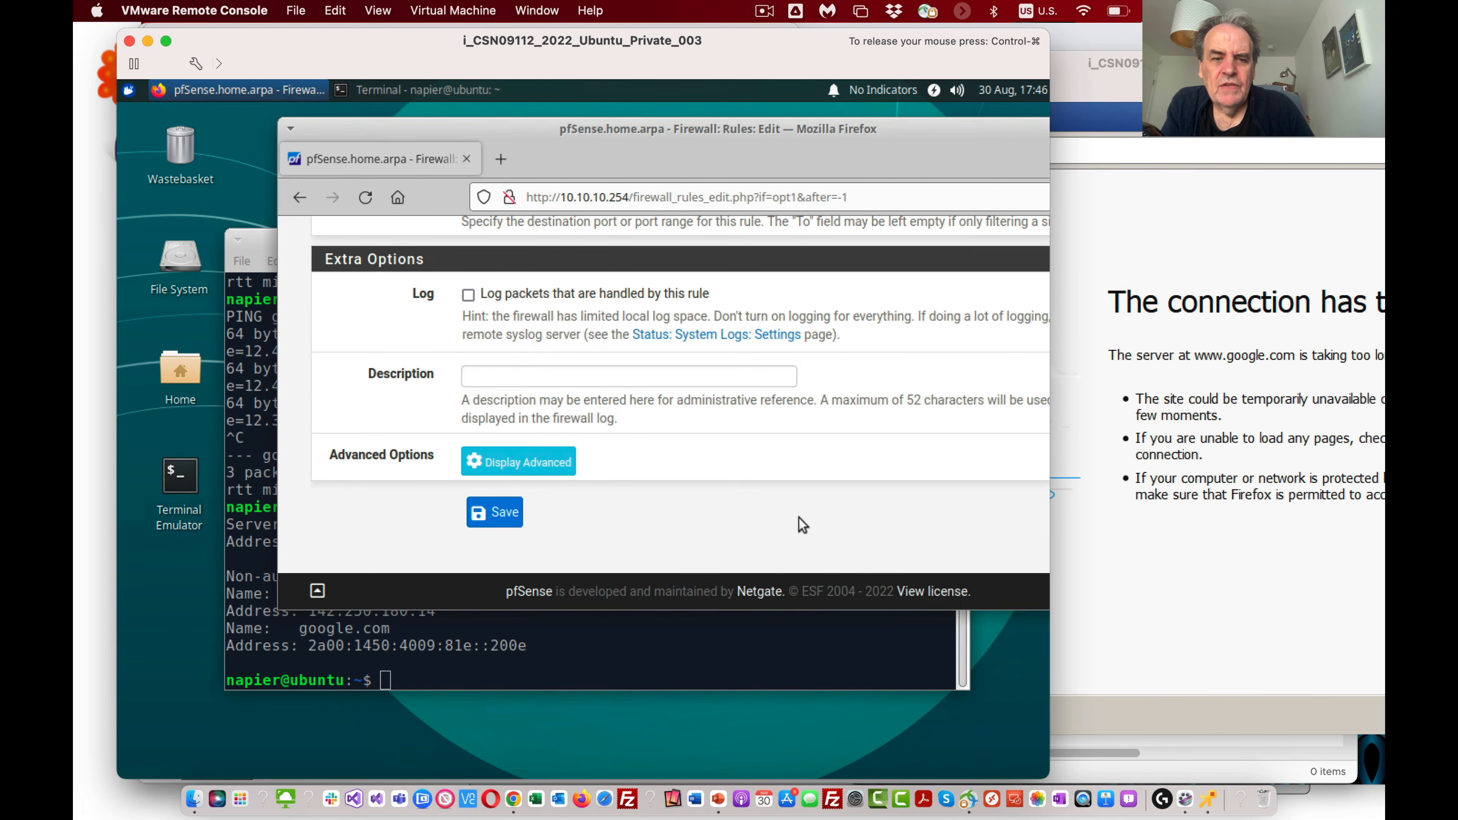
pyautogui.click(504, 513)
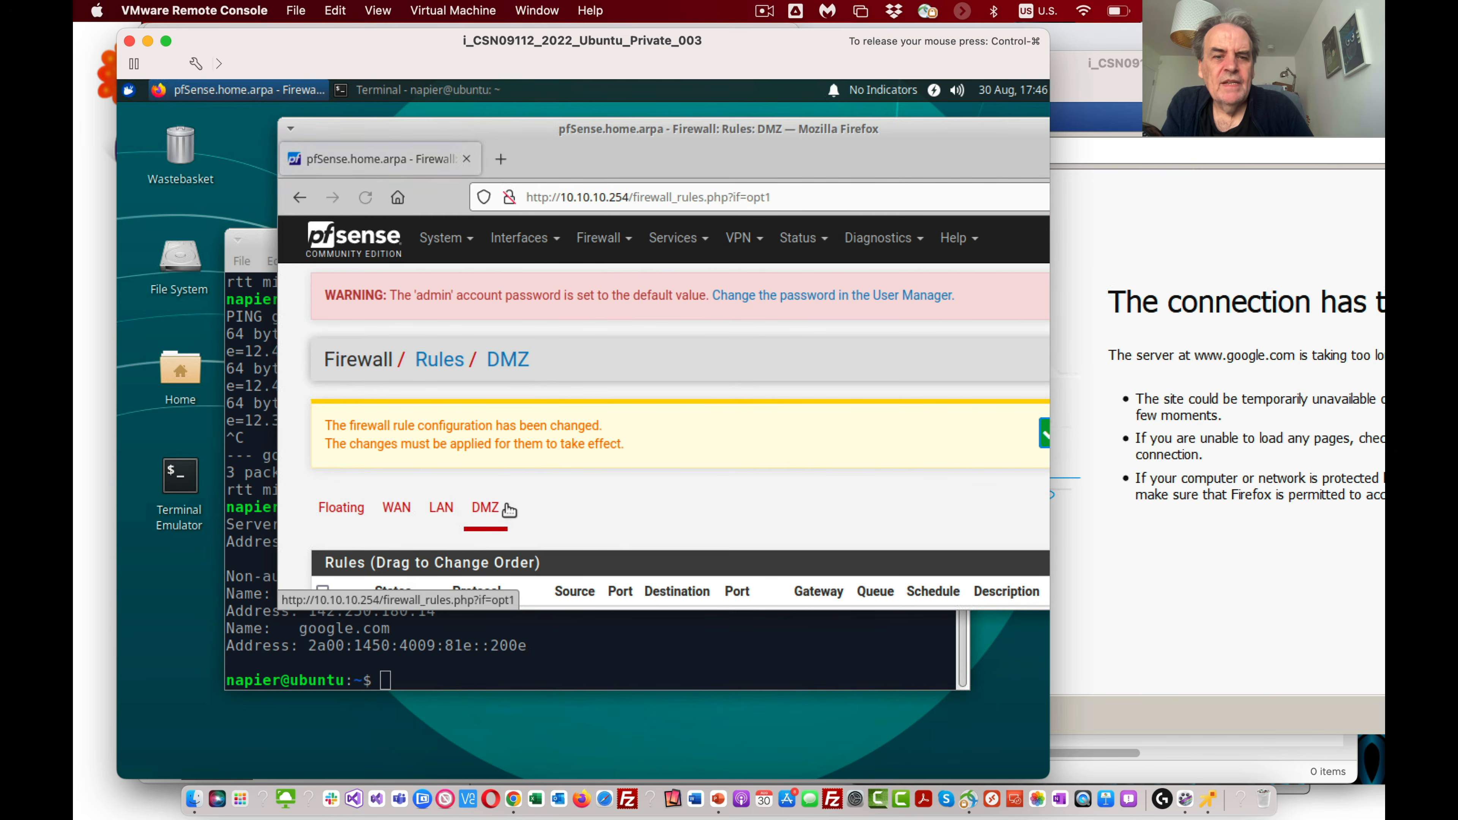
pyautogui.click(1043, 432)
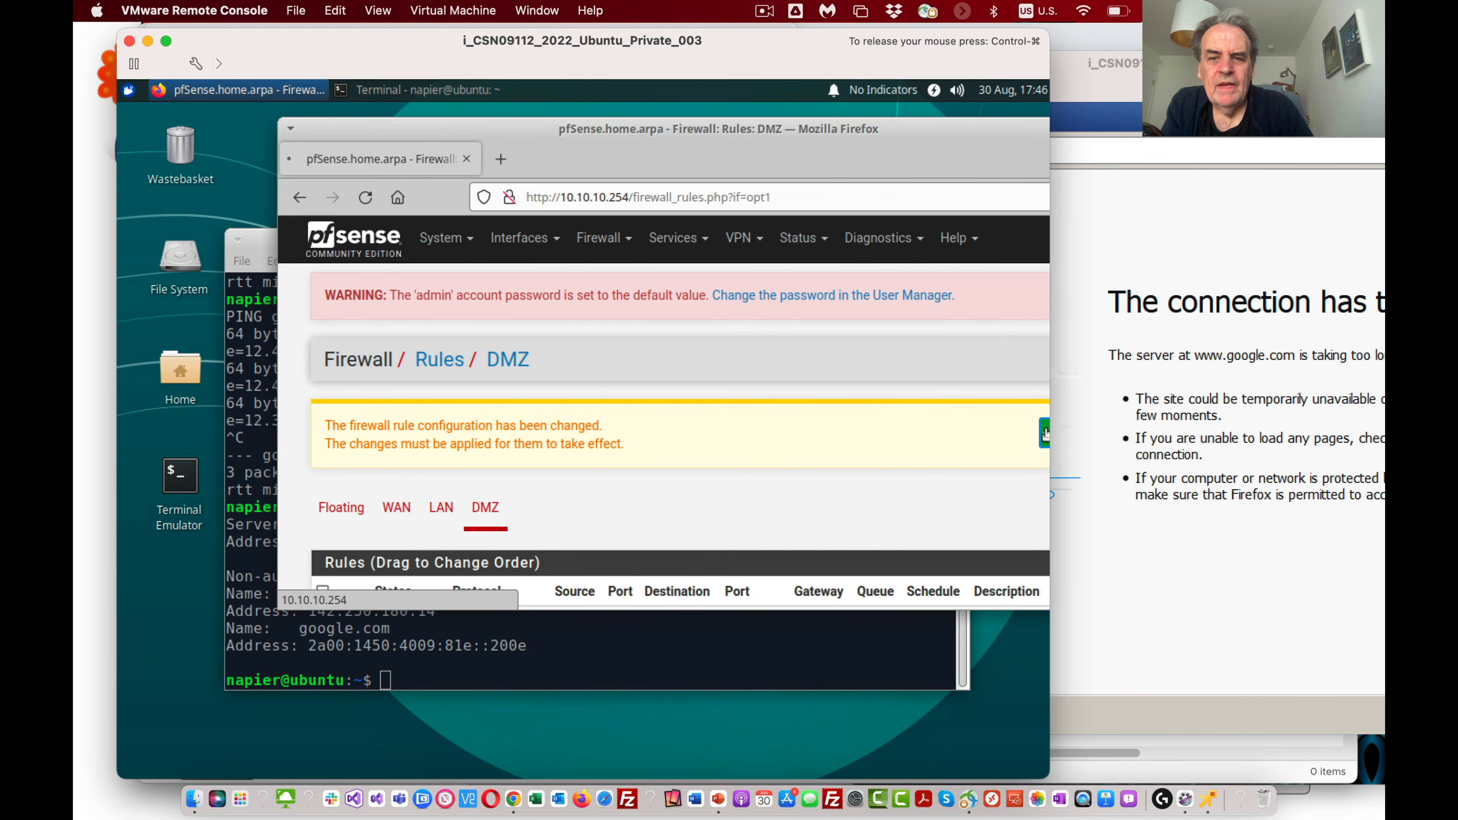
# Step: Start another pass rule for the DMZ interface at the head of the rule list, with the protocol TCP
pyautogui.scroll(-5, 633, 465)
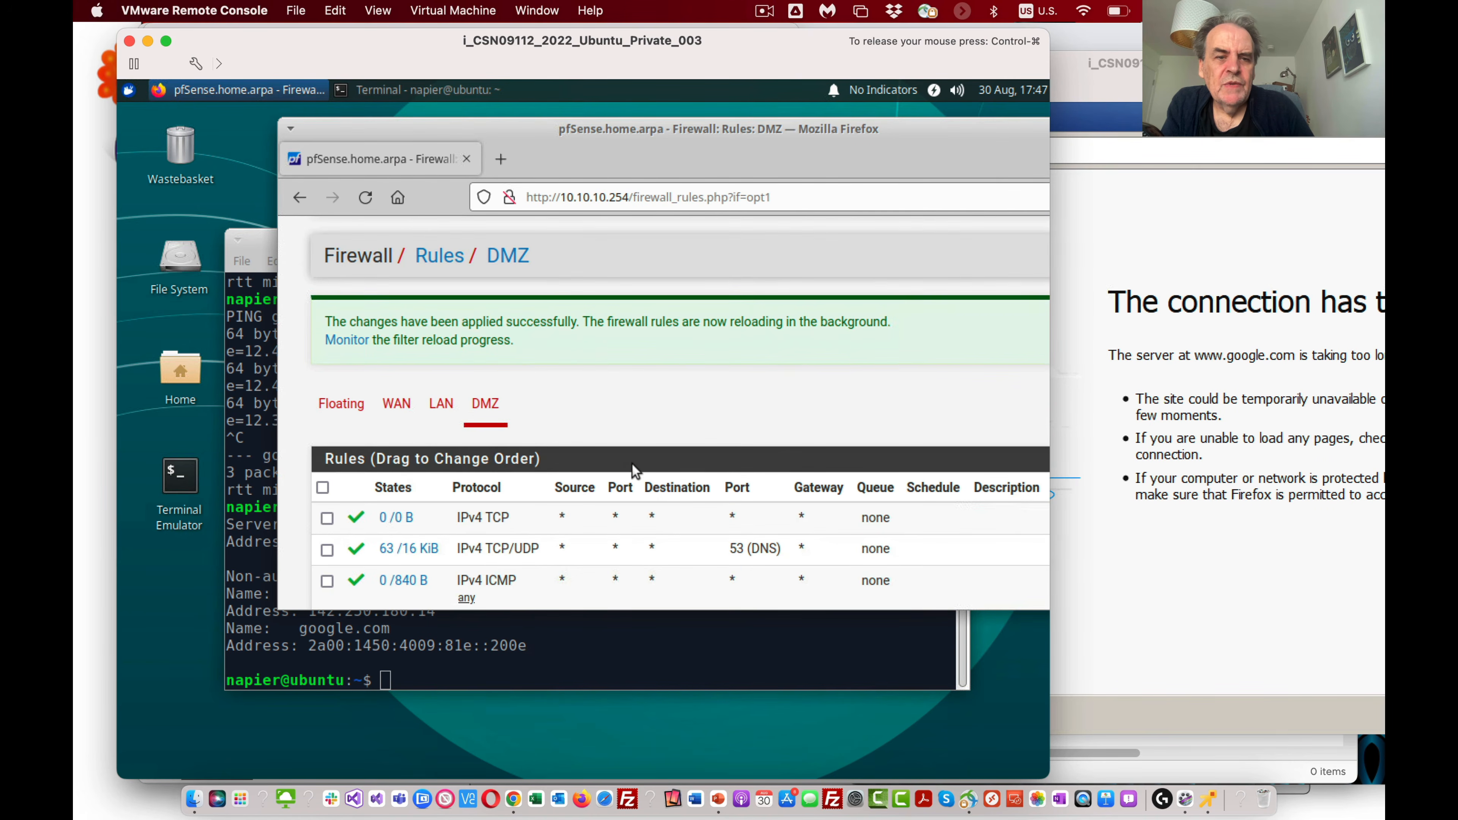
pyautogui.click(862, 478)
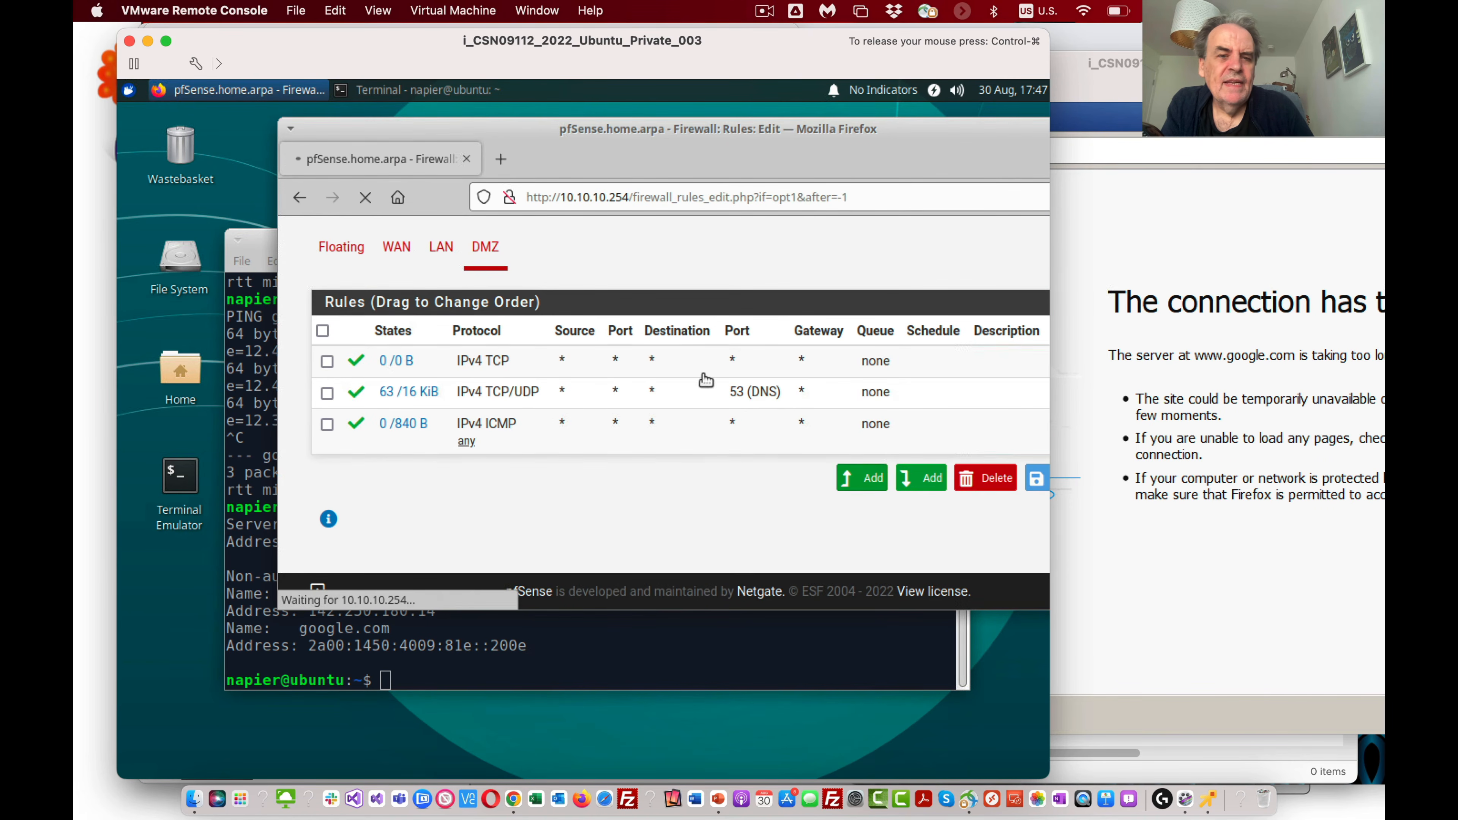
pyautogui.scroll(-5, 627, 503)
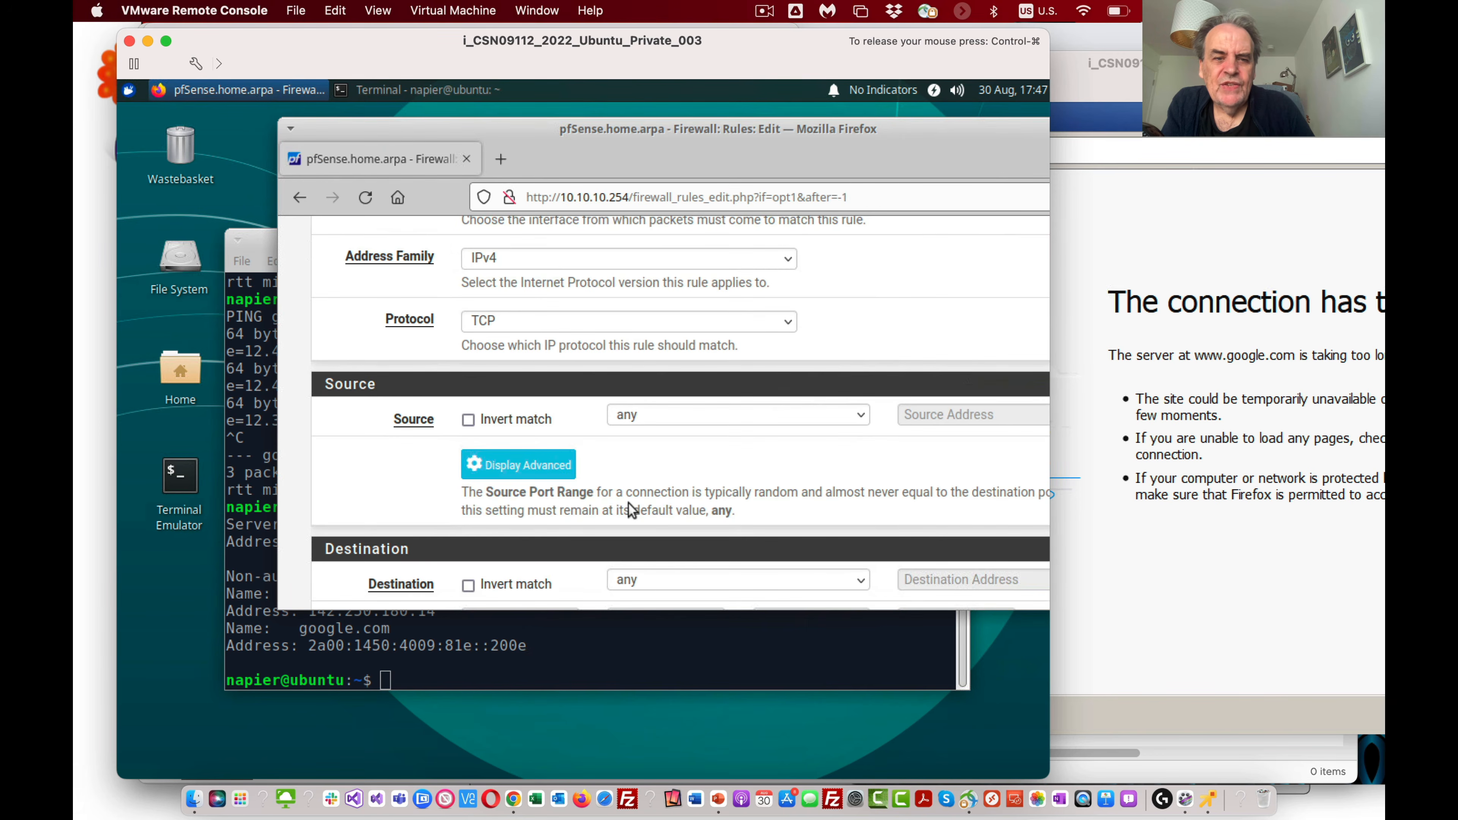
pyautogui.scroll(-2, 627, 503)
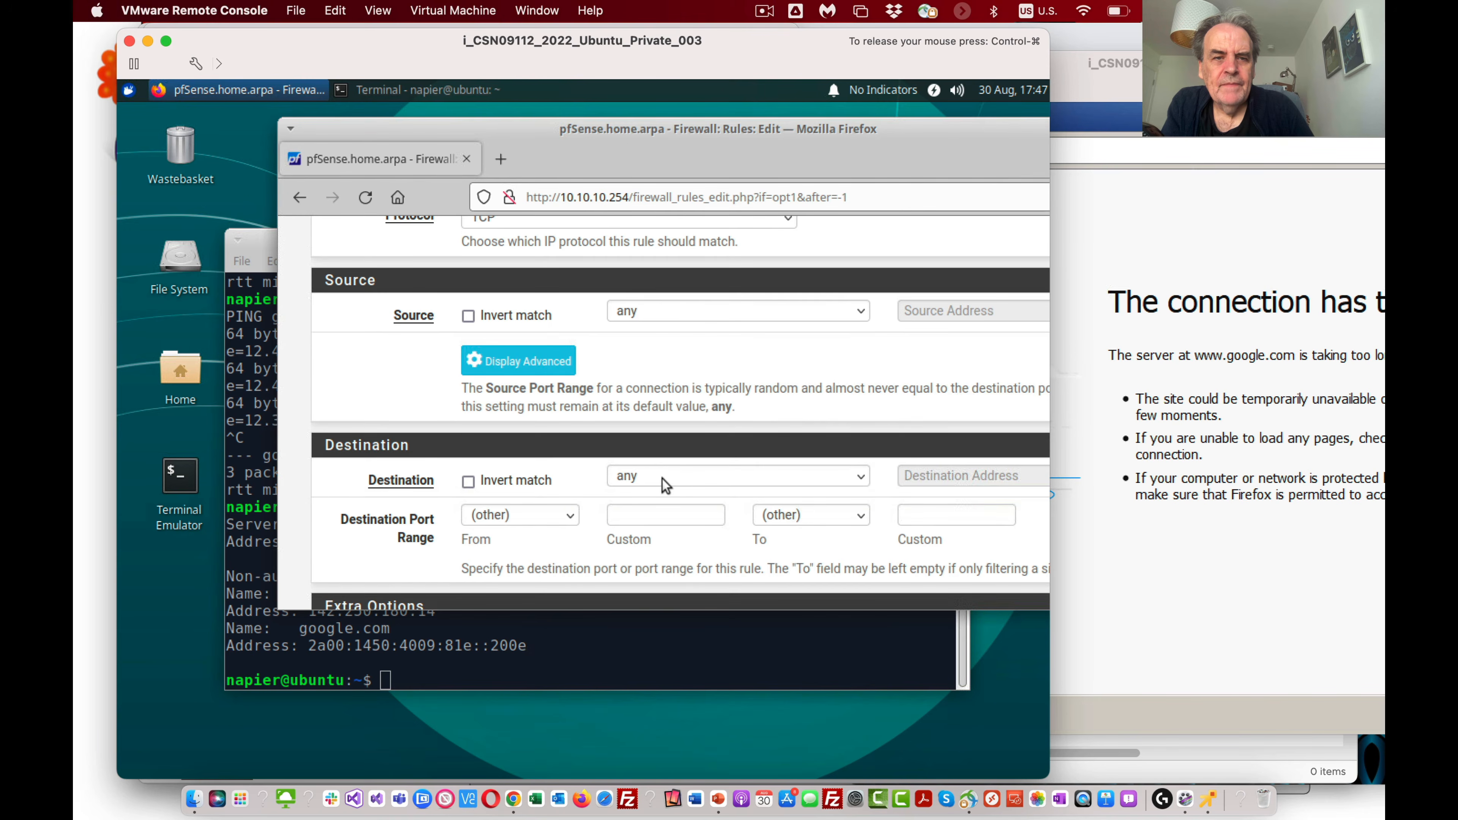
pyautogui.scroll(3, 662, 479)
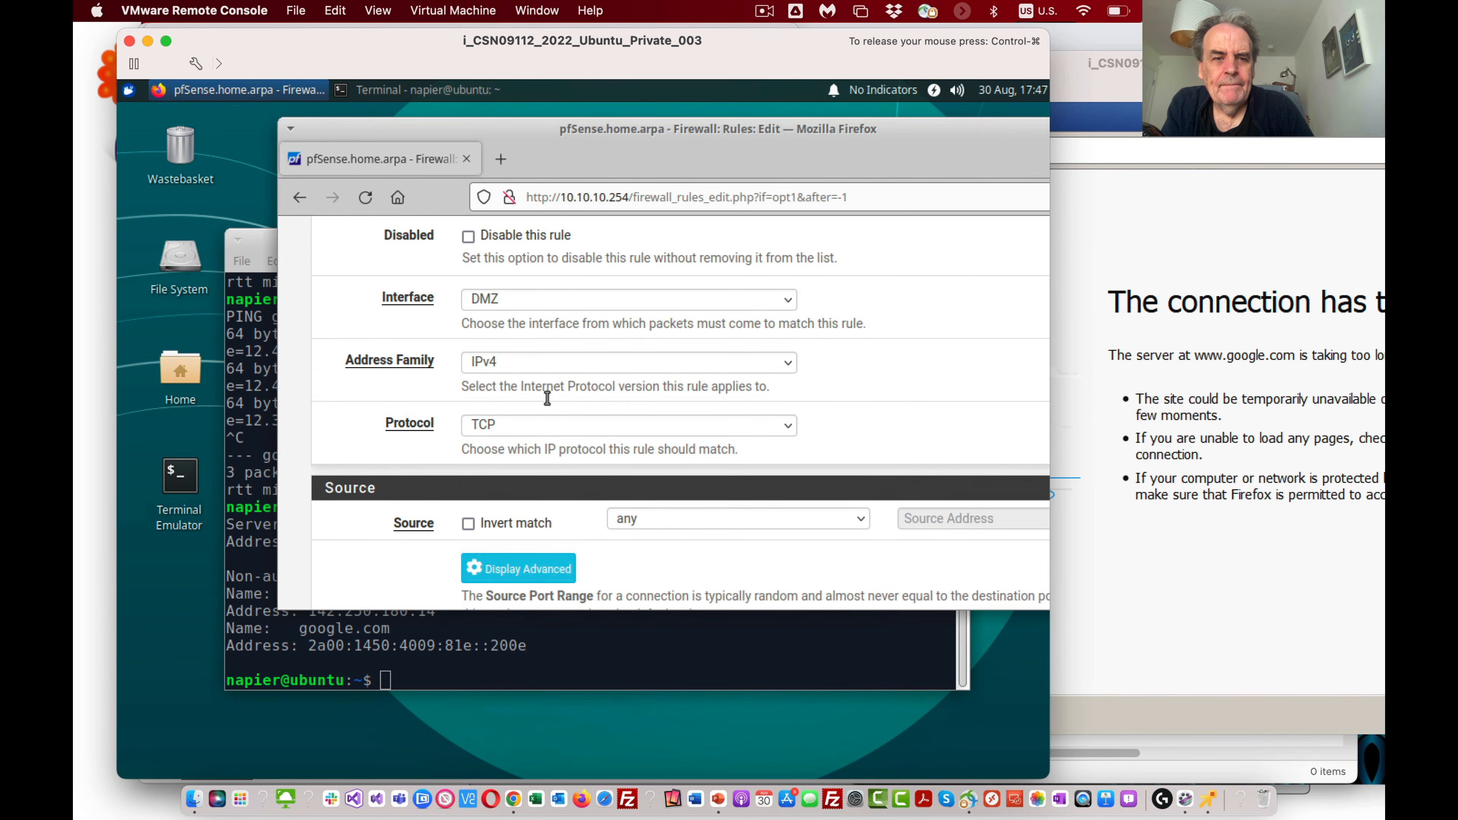
pyautogui.click(564, 426)
pyautogui.click(563, 441)
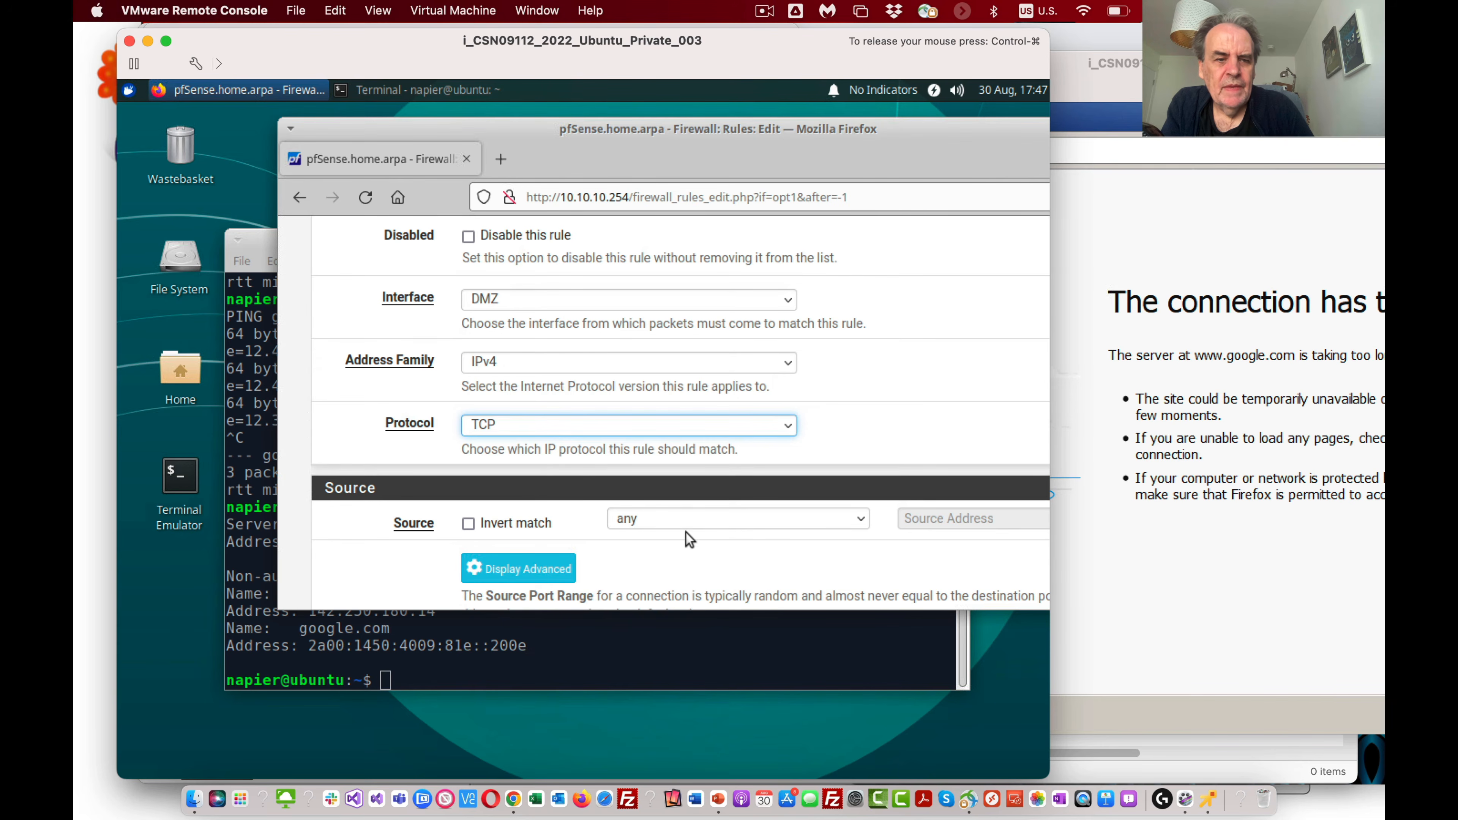
# Step: Set HTTP (80) as the end of the new DMZ rule's destination port range
pyautogui.scroll(-5, 687, 534)
pyautogui.click(782, 409)
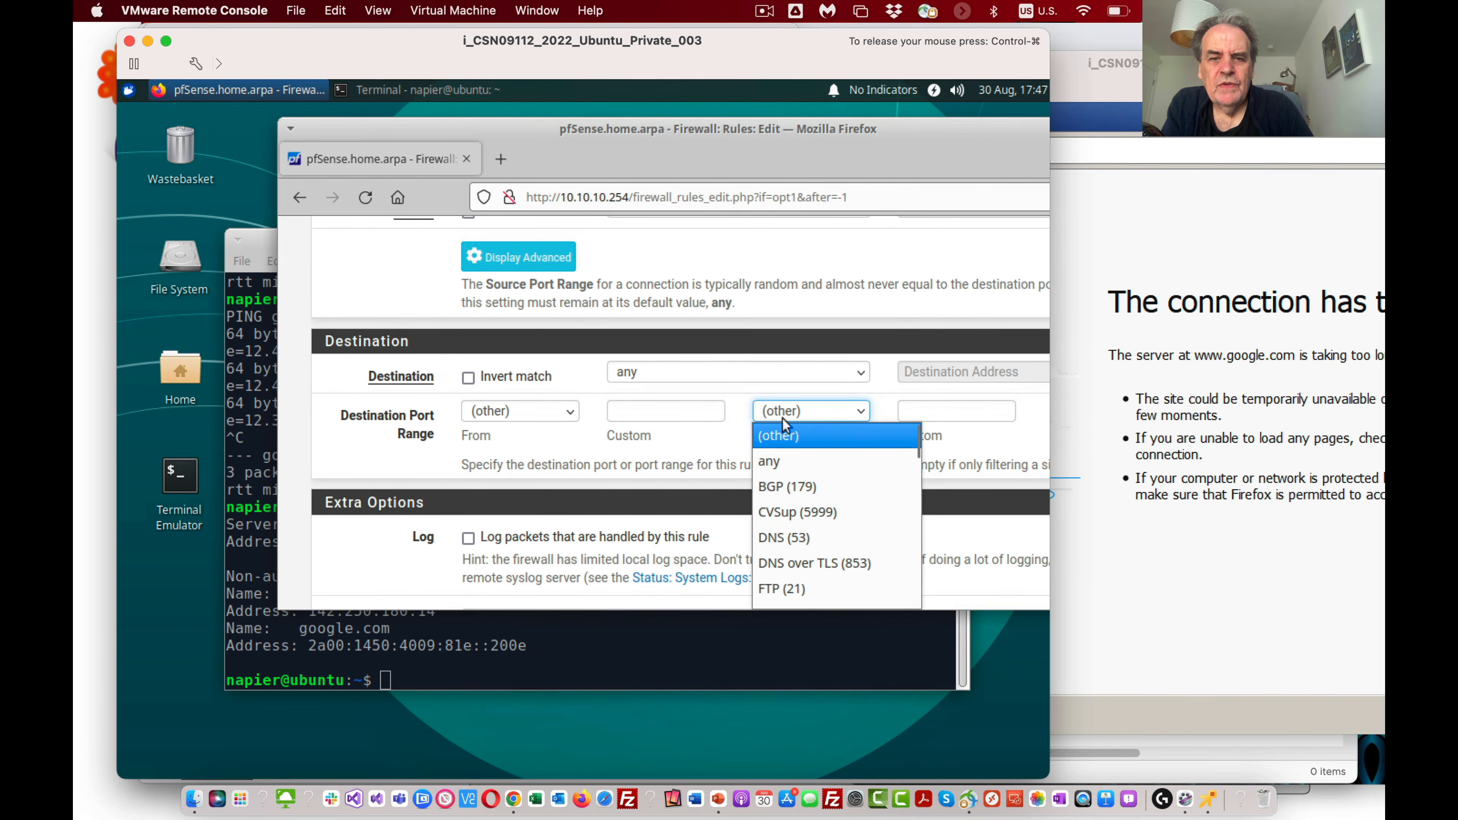
pyautogui.scroll(-2, 814, 581)
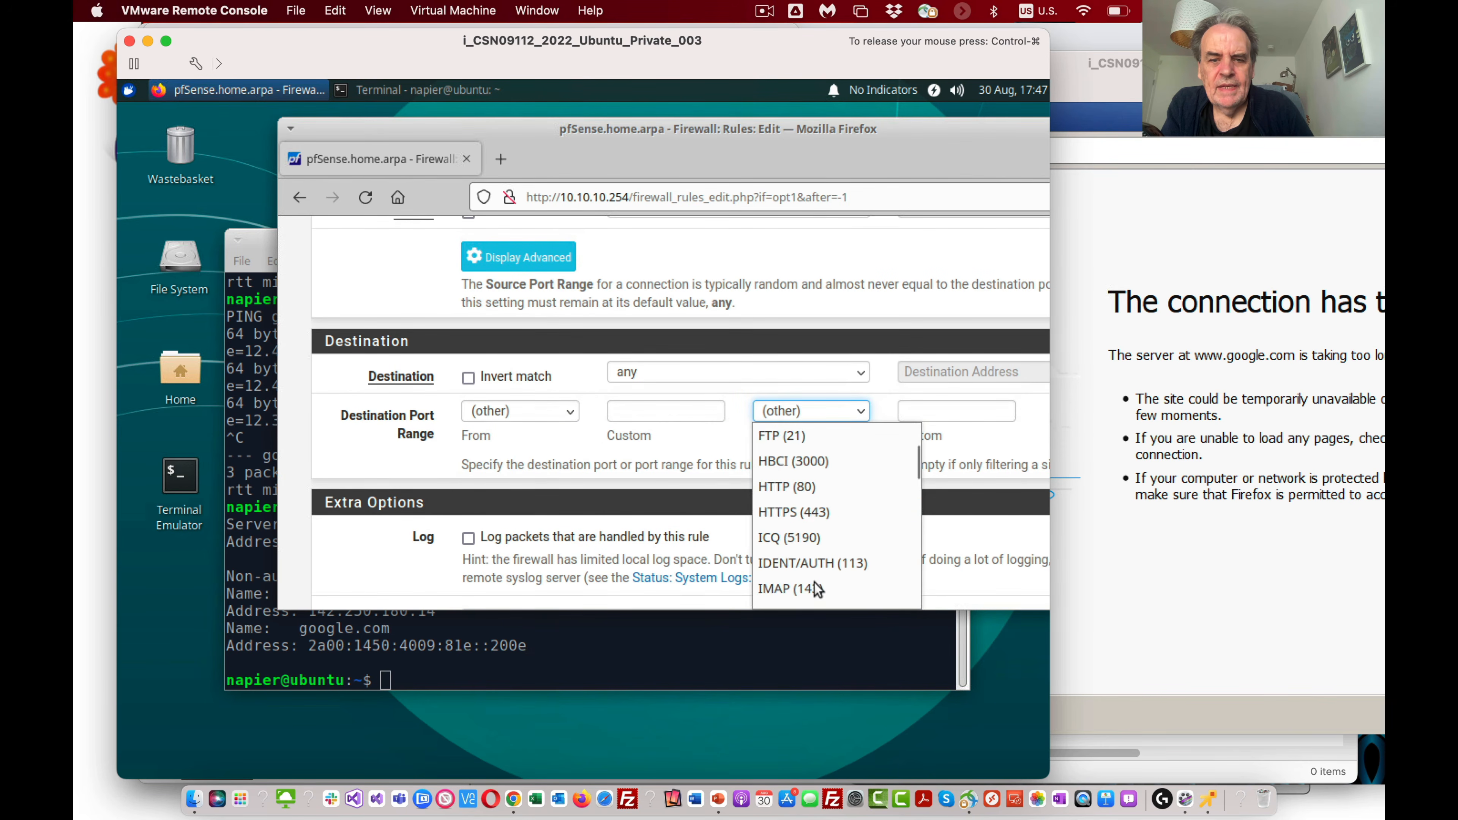
pyautogui.click(813, 487)
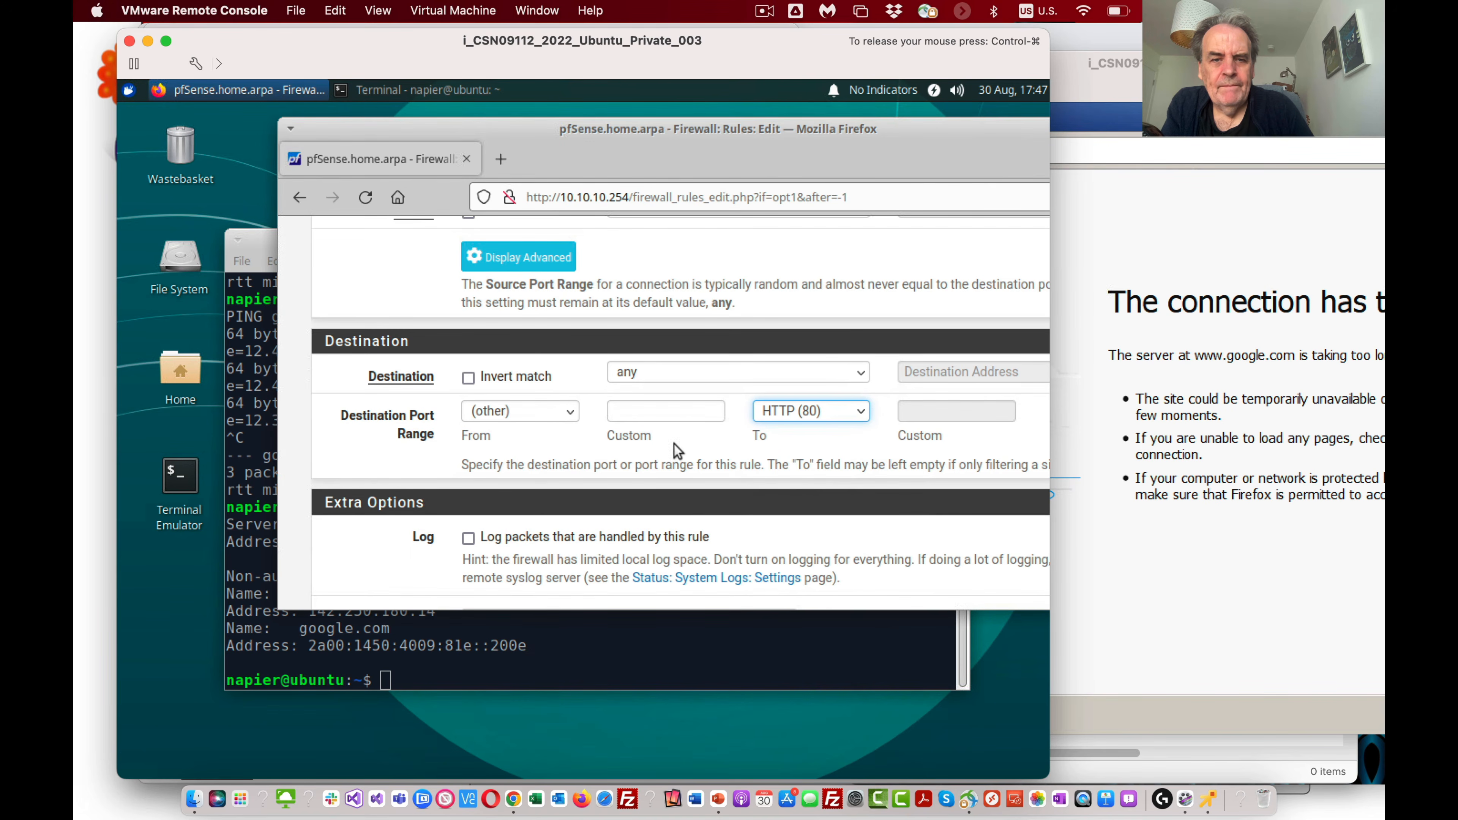
# Step: Save the HTTP pass rule and apply the firewall changes
pyautogui.scroll(-4, 715, 577)
pyautogui.click(504, 511)
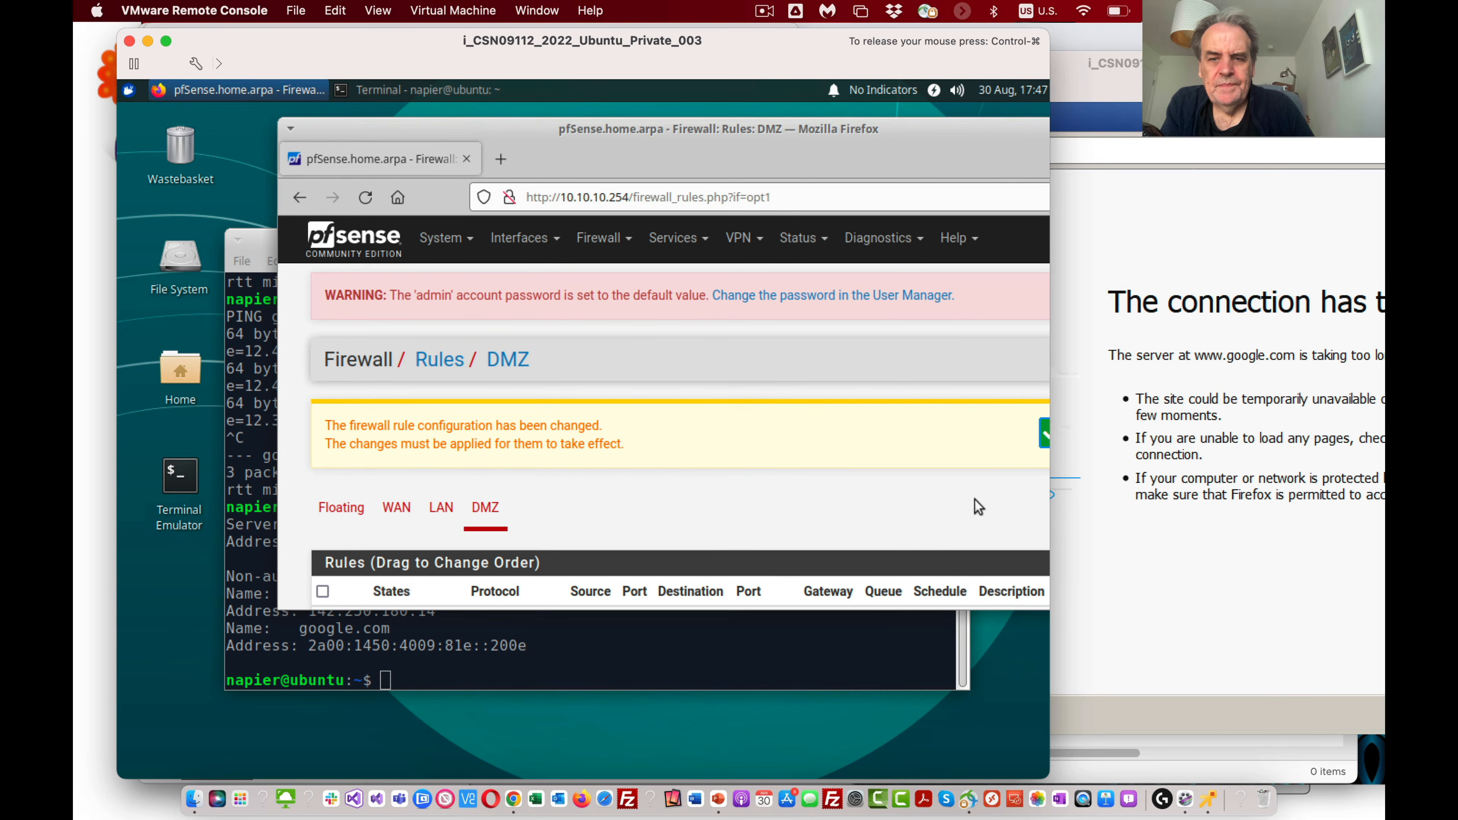
pyautogui.click(1044, 435)
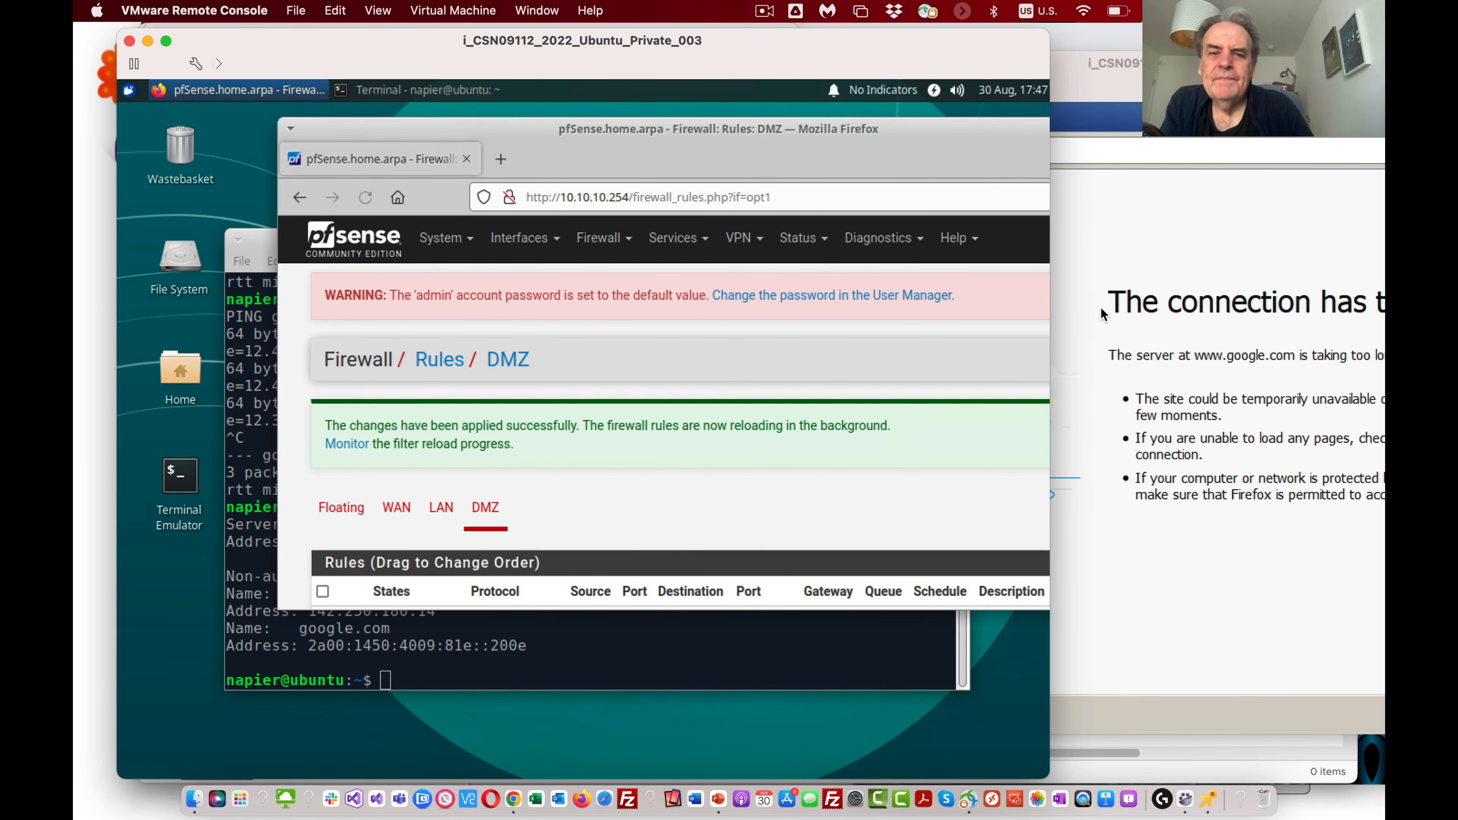
pyautogui.click(1115, 370)
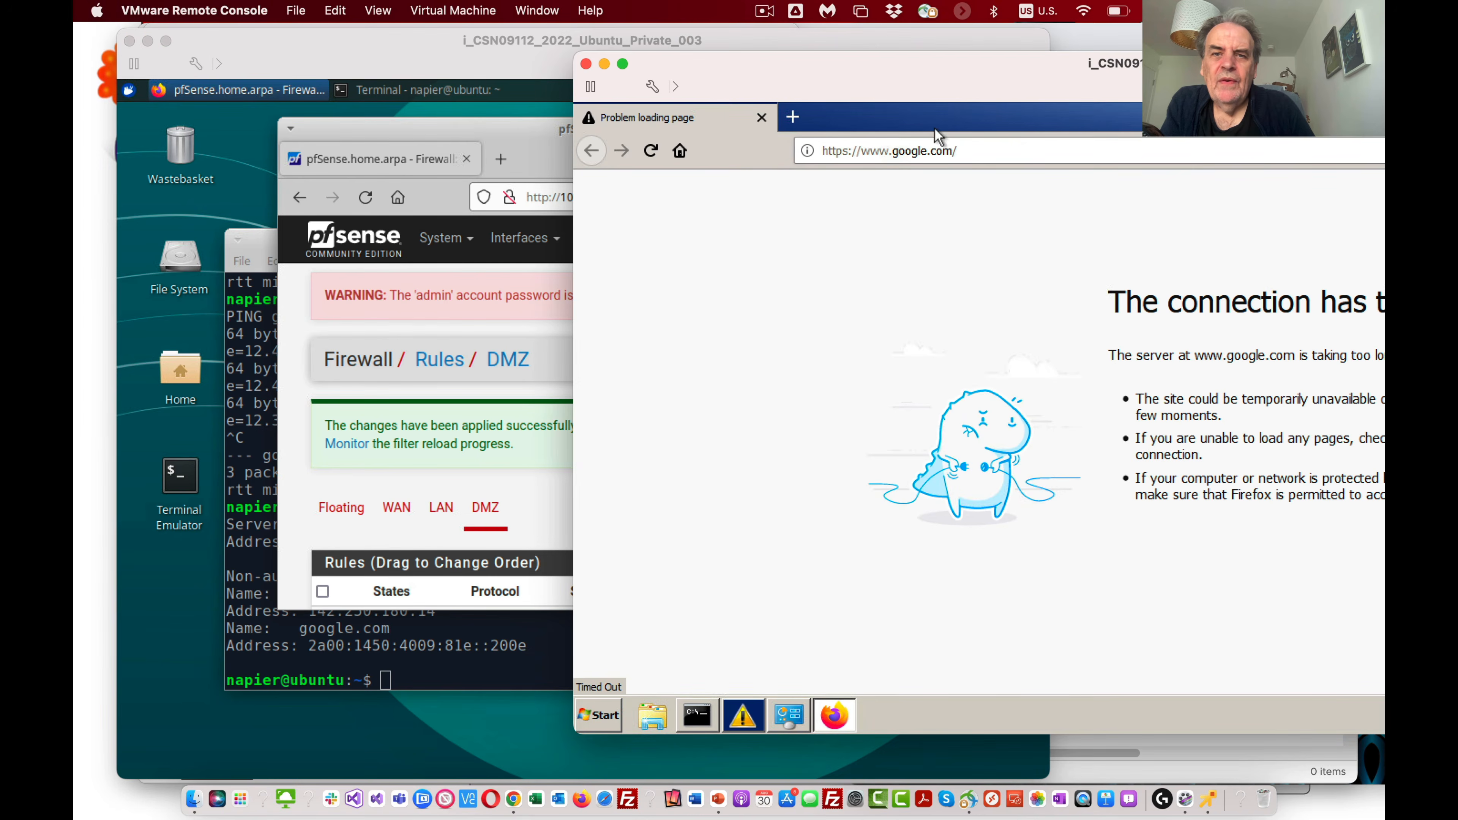
pyautogui.click(987, 152)
pyautogui.press('Return')
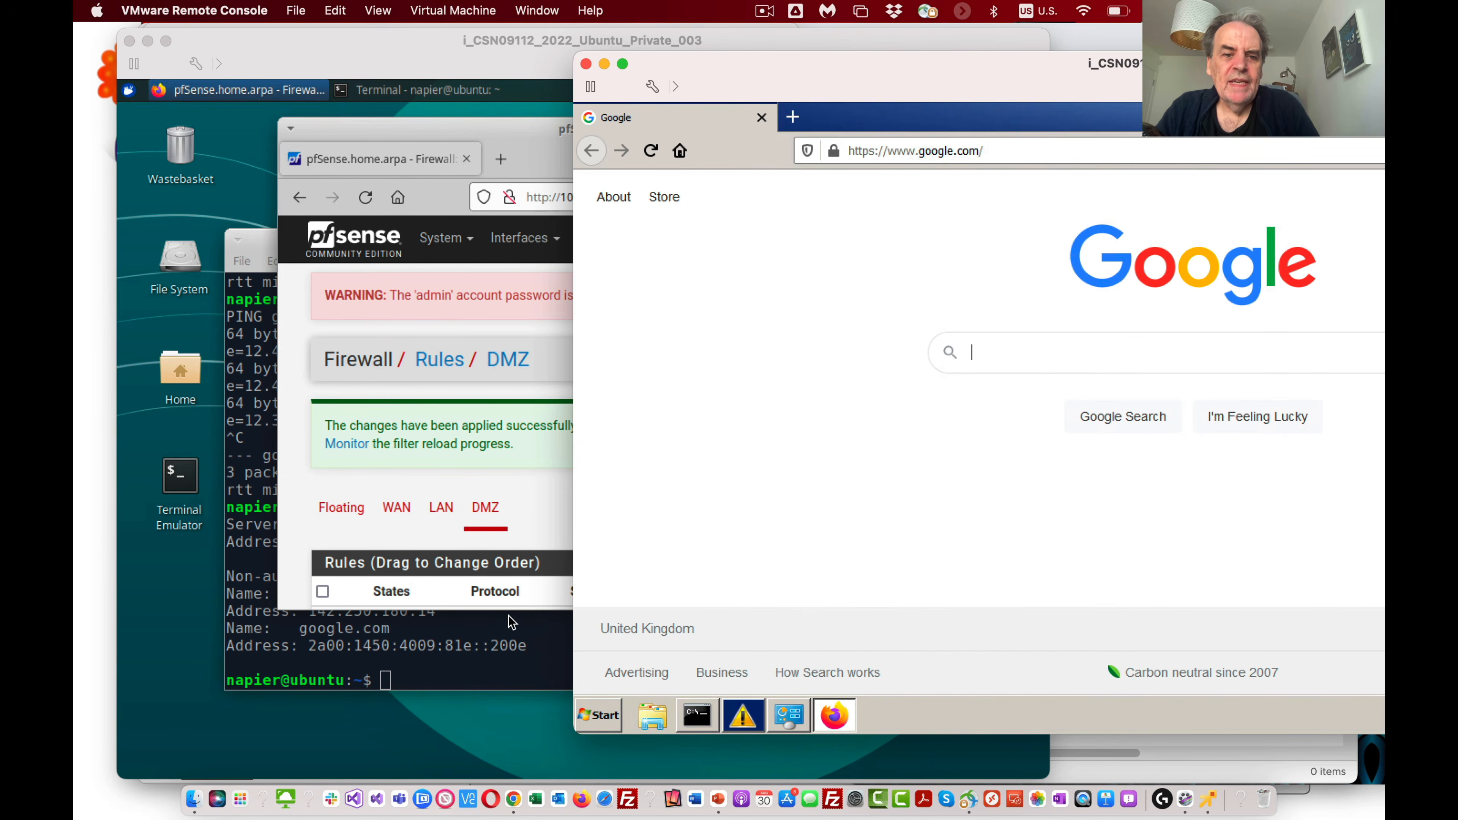
# Step: Switch to the Ubuntu VM's terminal and ping 10.10.10.7, stopping the ping after a reply
pyautogui.click(512, 646)
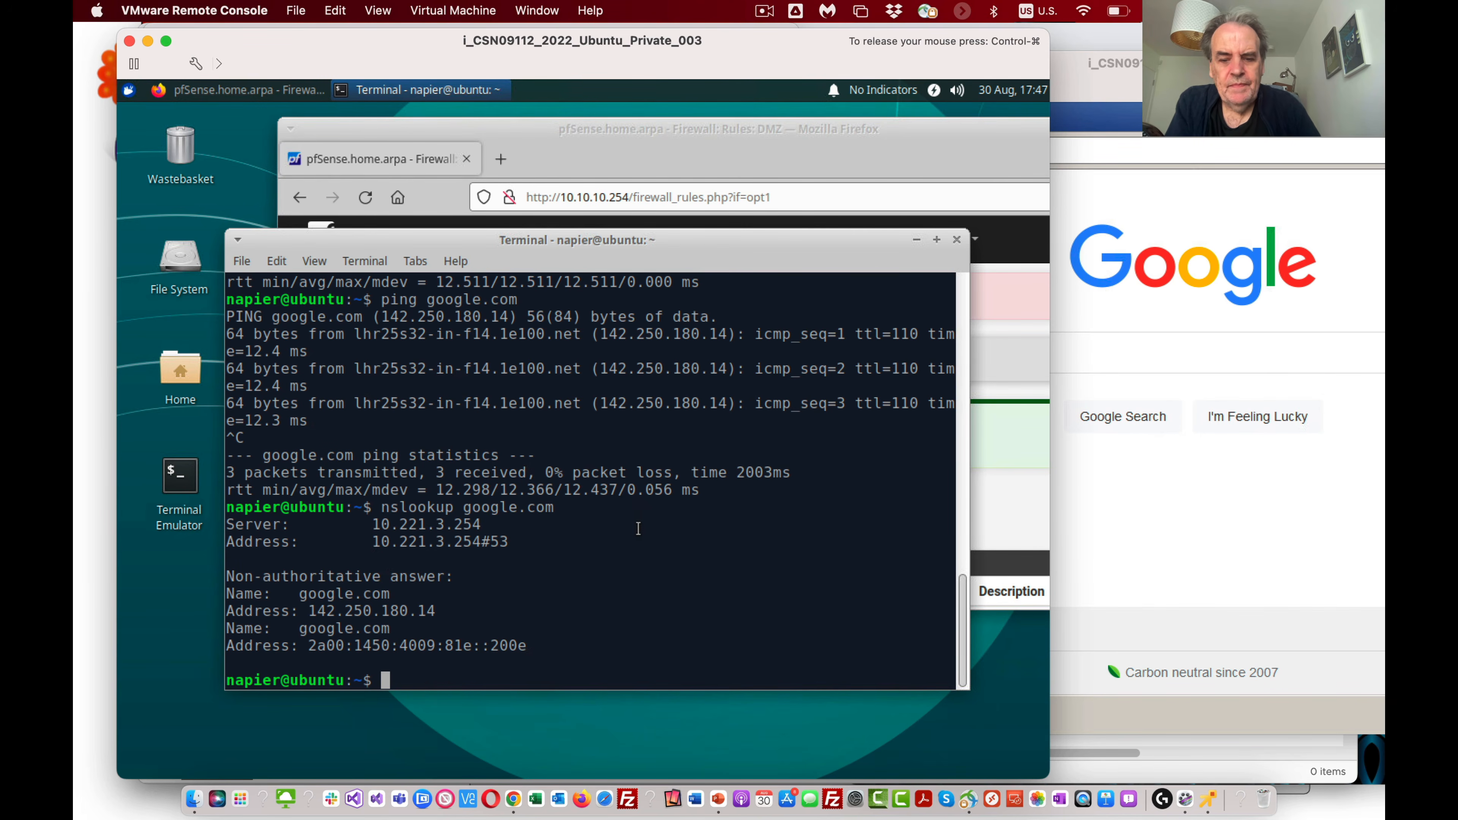
pyautogui.write('ping 10.10.10.7')
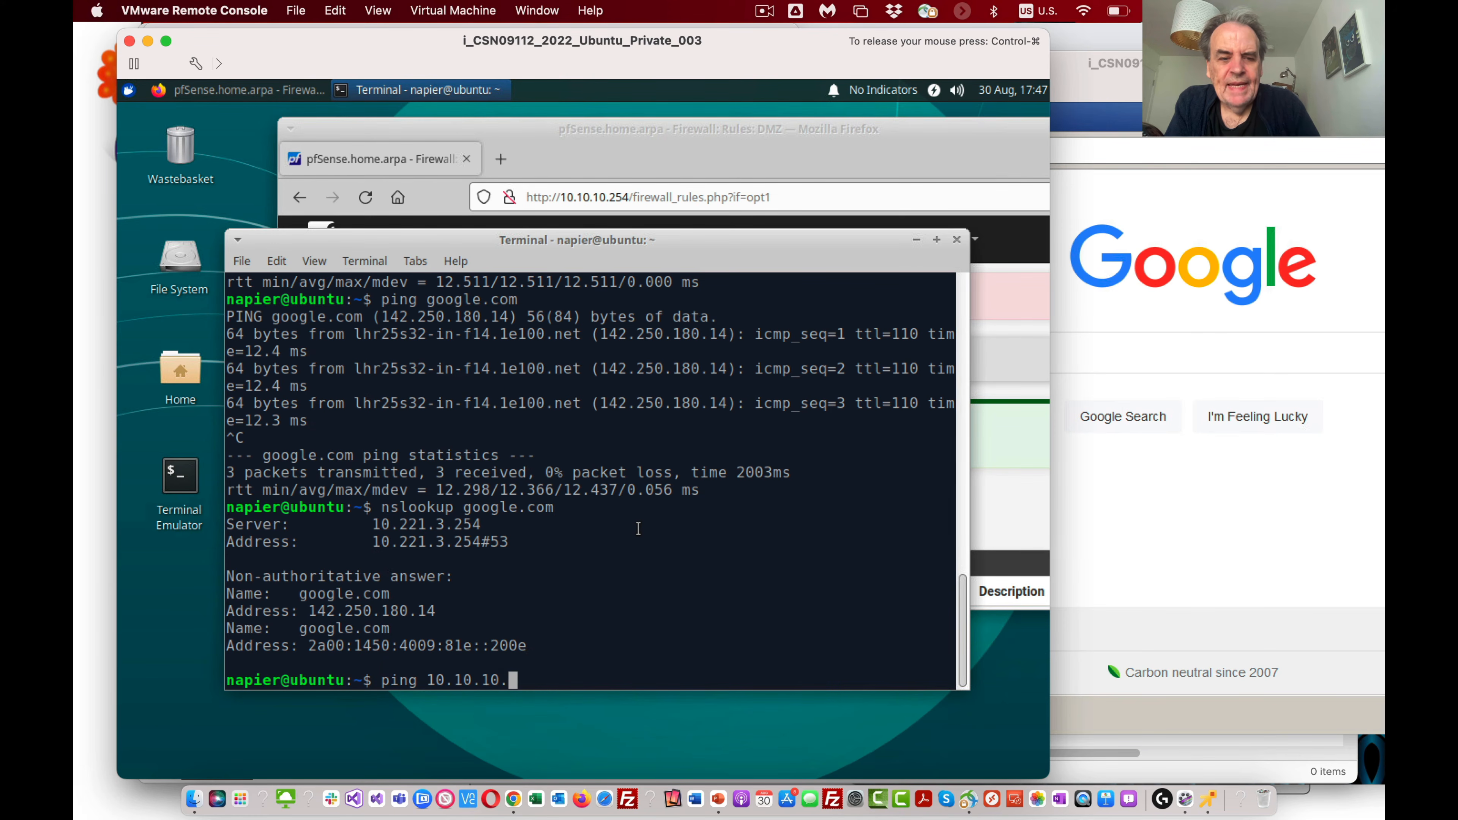
pyautogui.press('Return')
pyautogui.hotkey('ctrl', 'c')
# Step: Ping the LAN gateway 10.10.10.254 from the Ubuntu terminal, then stop it
pyautogui.press('Up')
pyautogui.press('BackSpace')
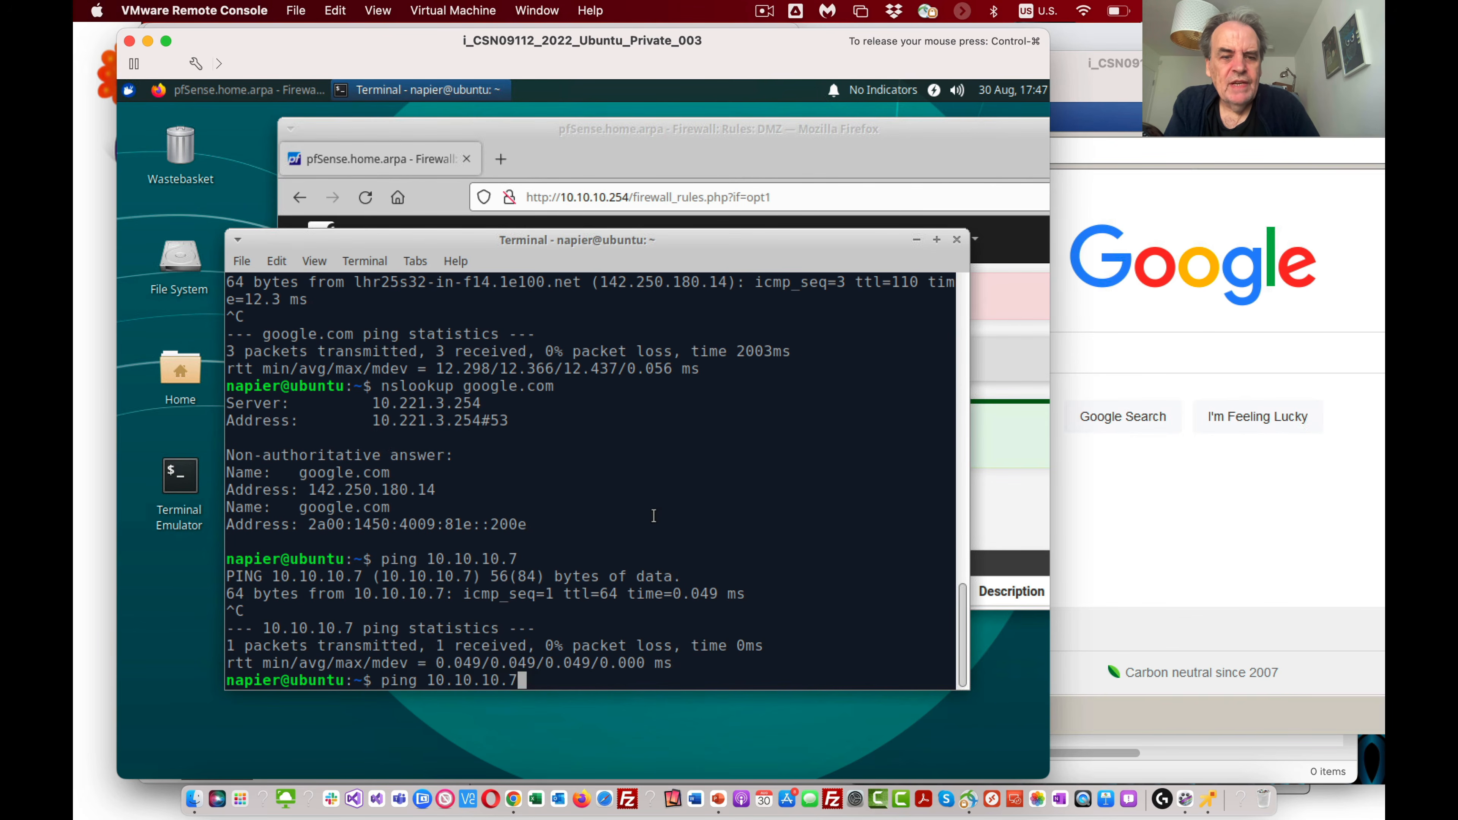
pyautogui.write('254')
pyautogui.press('Return')
pyautogui.hotkey('ctrl', 'c')
# Step: Ping the DMZ gateway 10.10.11.254 from the Ubuntu terminal, then stop it
pyautogui.press('Up')
pyautogui.press('BackSpace')
pyautogui.press('BackSpace')
pyautogui.press('BackSpace')
pyautogui.press('BackSpace')
pyautogui.press('BackSpace')
pyautogui.write('1.254')
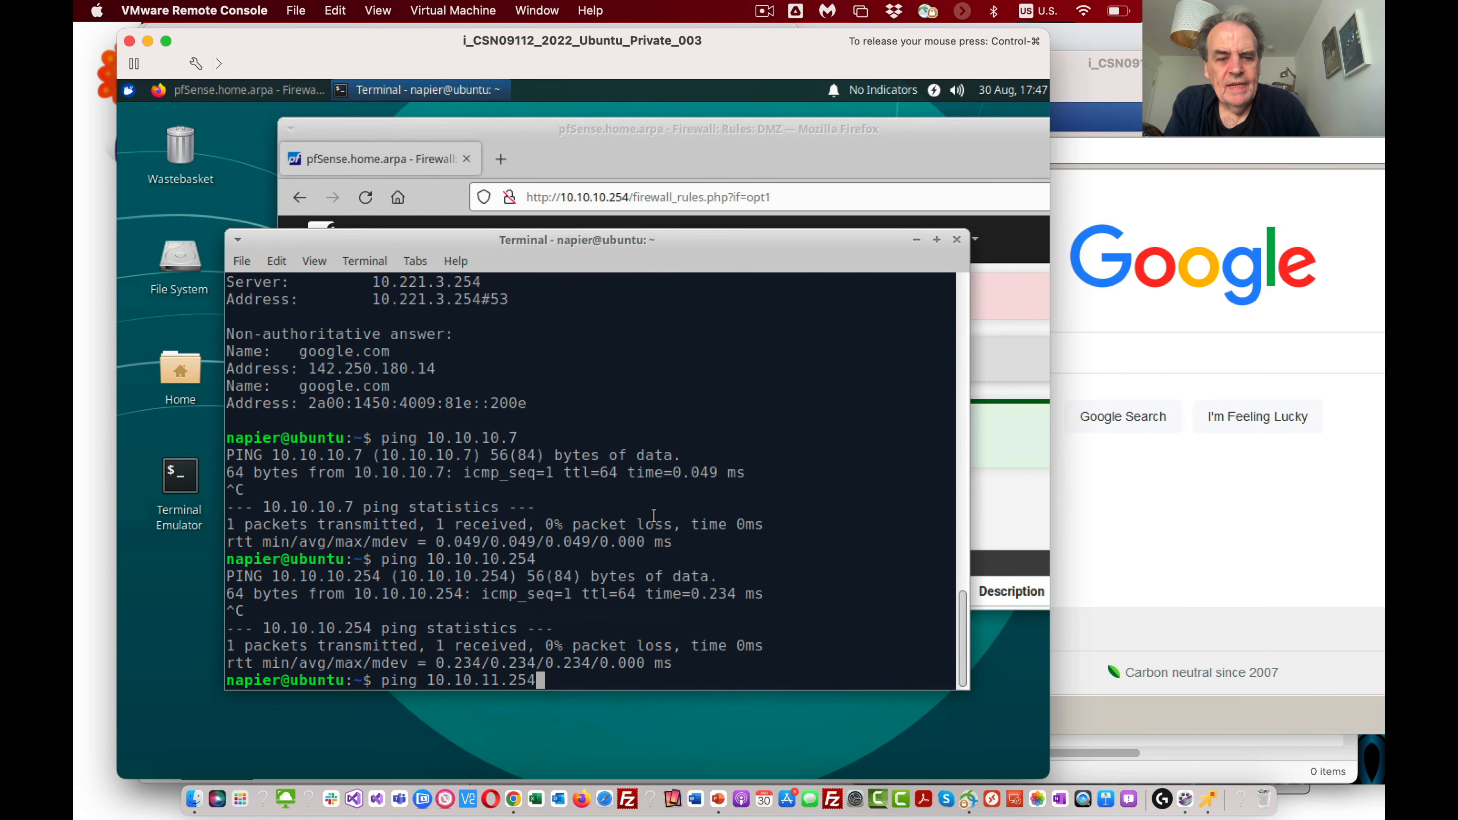
pyautogui.press('Return')
pyautogui.hotkey('ctrl', 'c')
# Step: Ping the Win7 host at 10.10.11.7 from the Ubuntu terminal, then stop it
pyautogui.press('Up')
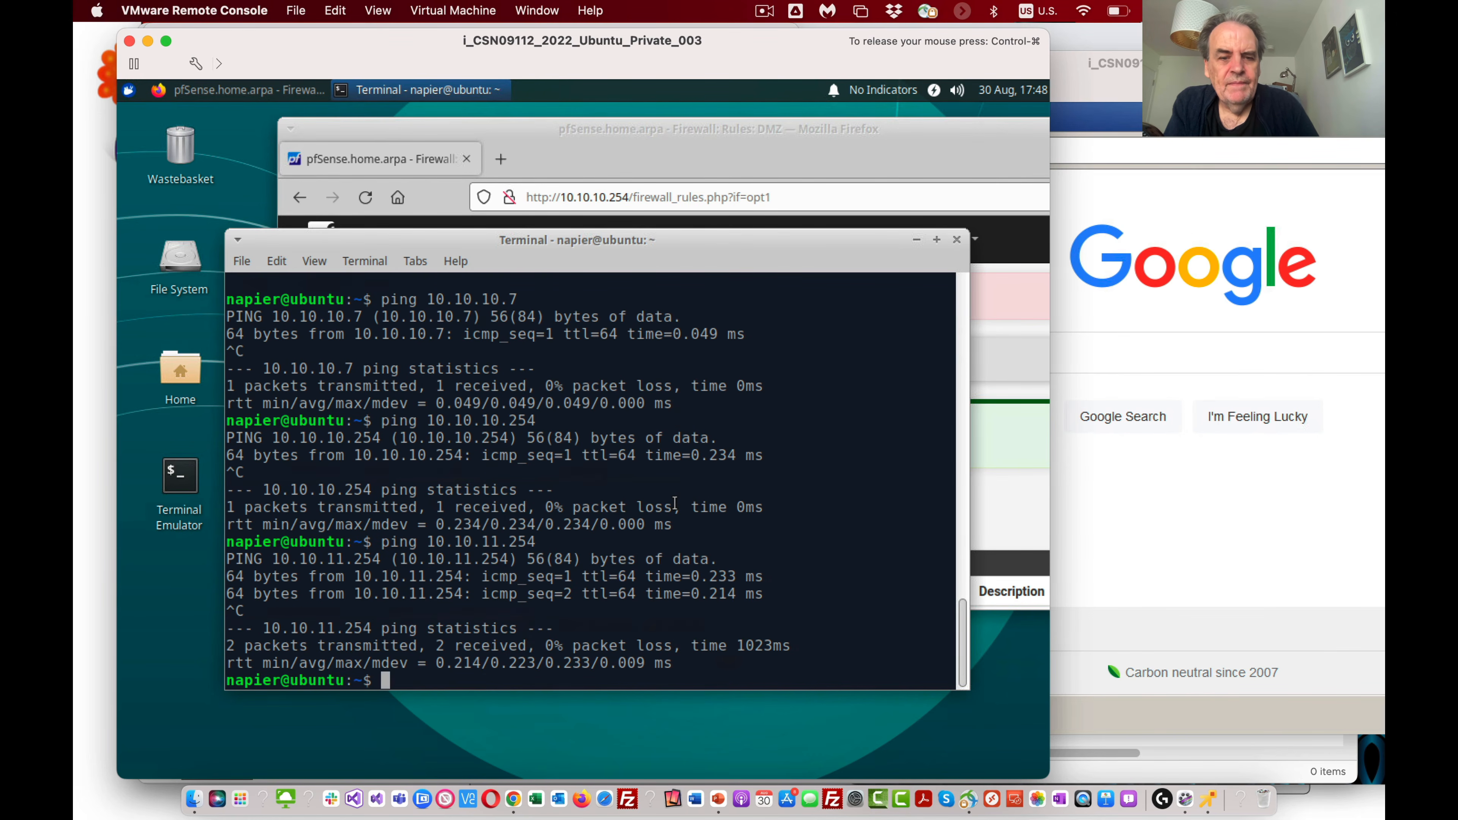
pyautogui.press('BackSpace')
pyautogui.press('BackSpace')
pyautogui.press('BackSpace')
pyautogui.write('7')
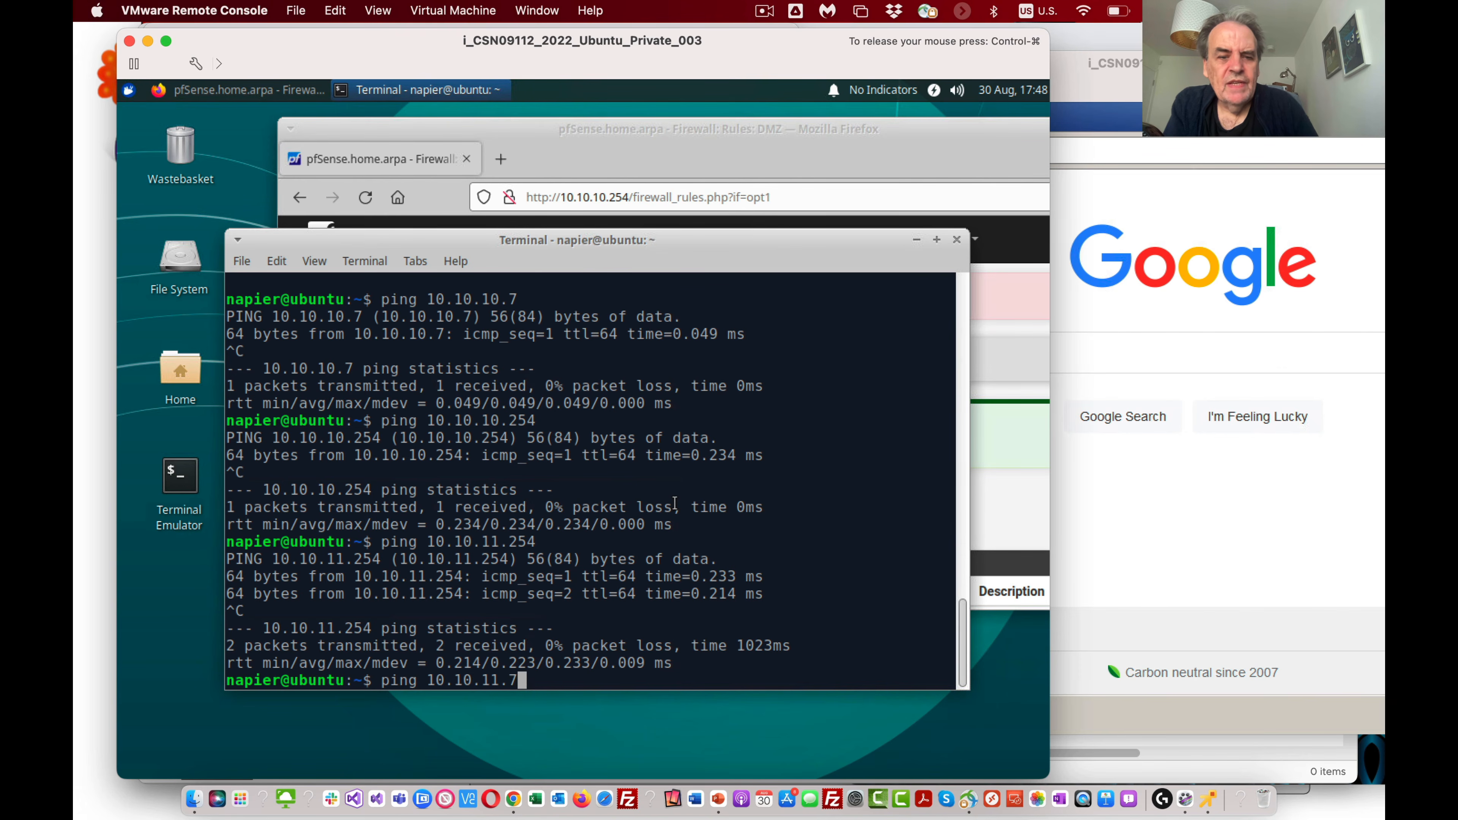
pyautogui.press('Return')
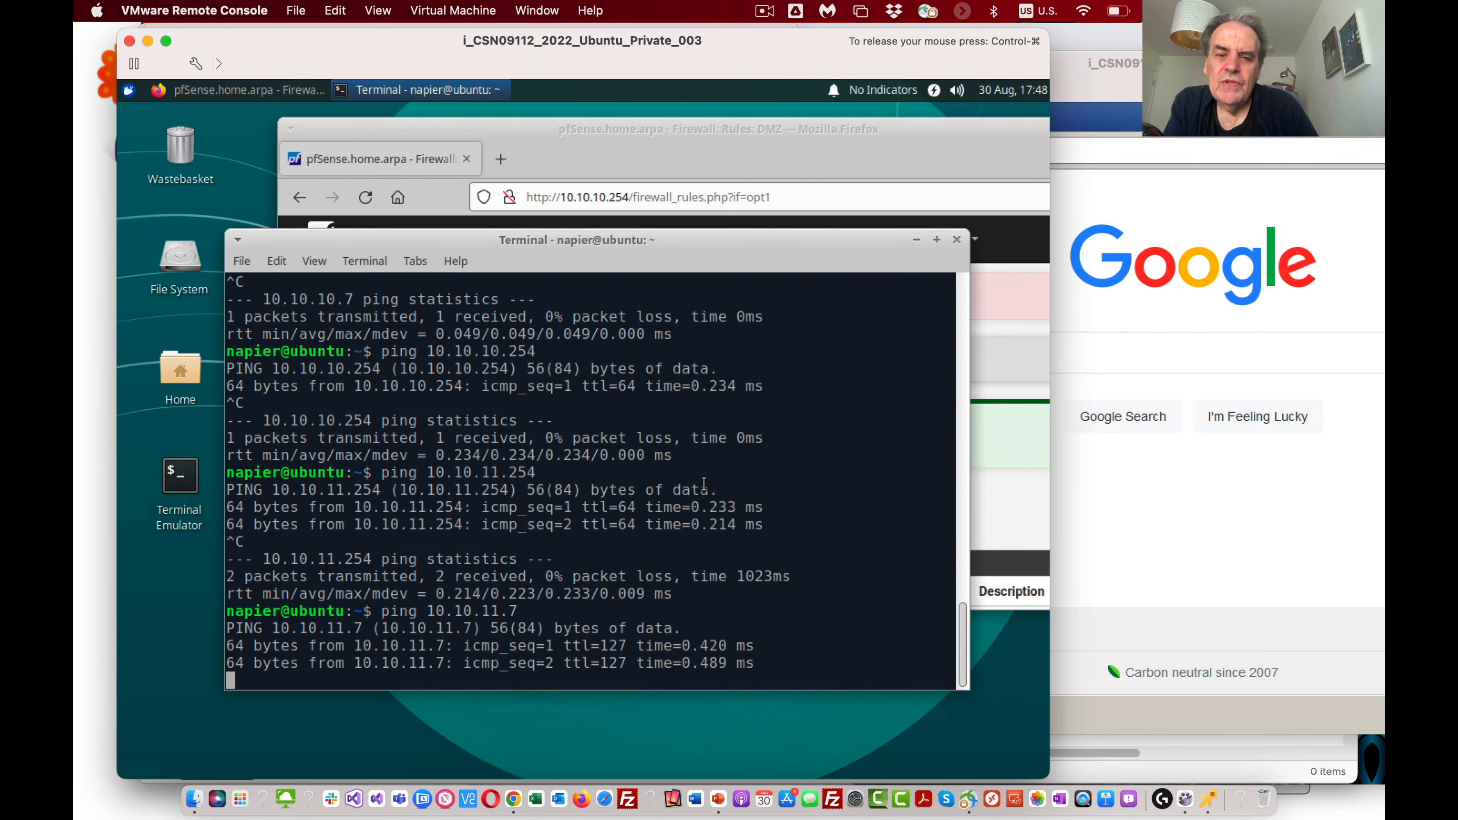
pyautogui.hotkey('ctrl', 'c')
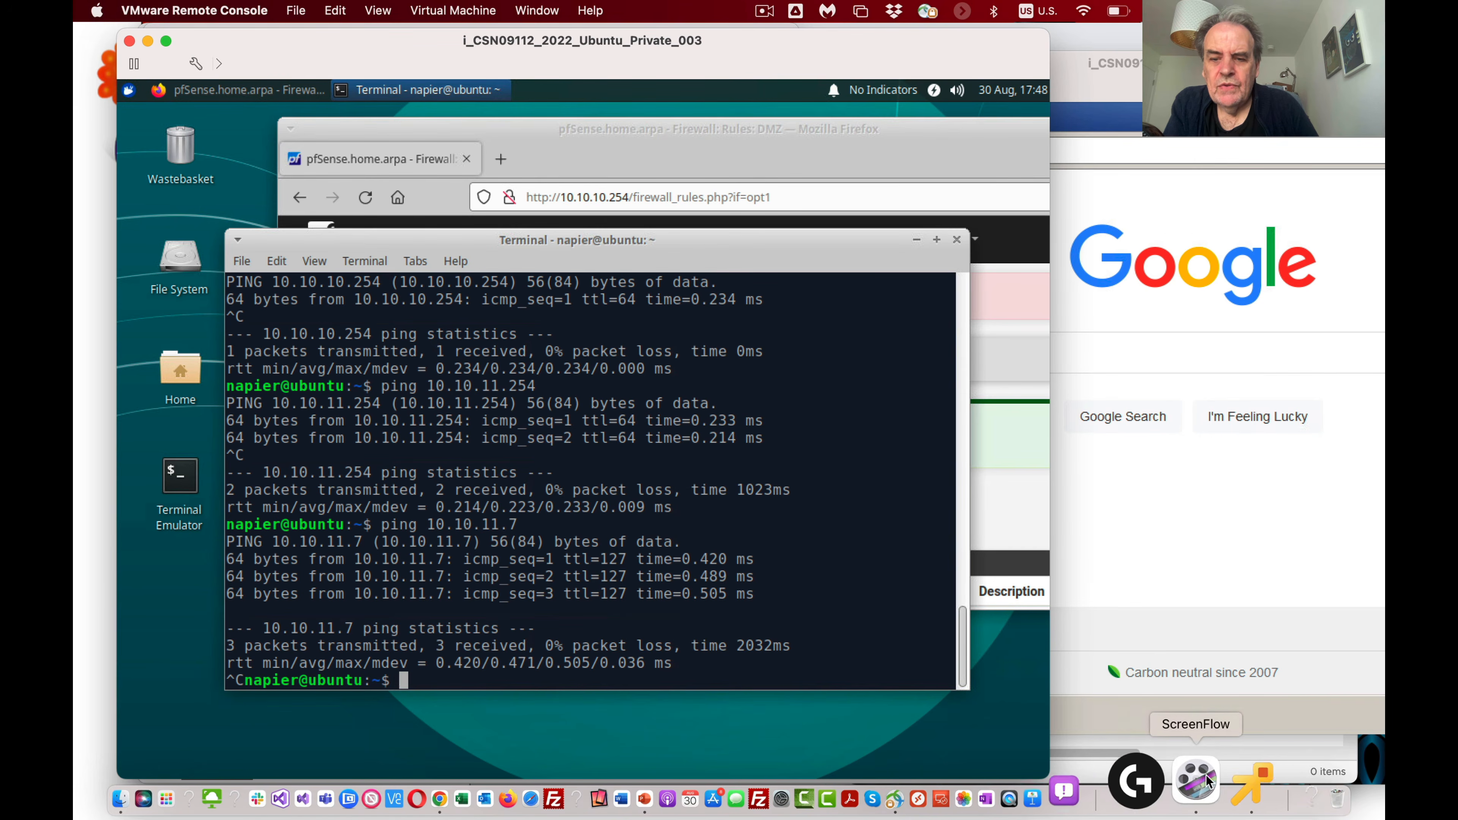
# Step: Uncover the Command Prompt on the Win7 VM and ping its own address, 10.10.11.7
pyautogui.moveTo(410, 39); pyautogui.dragTo(369, 32)
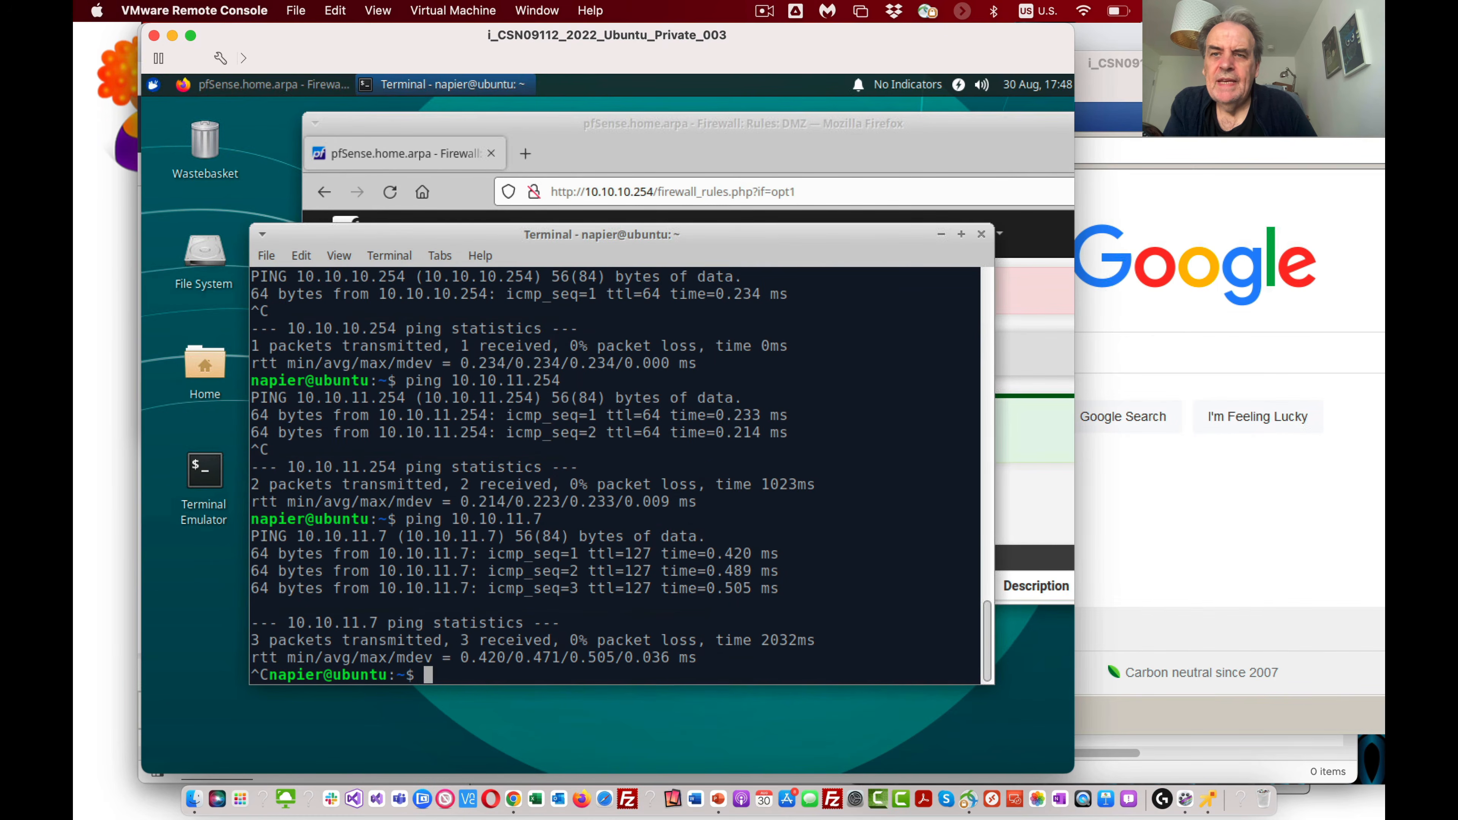
pyautogui.click(1114, 189)
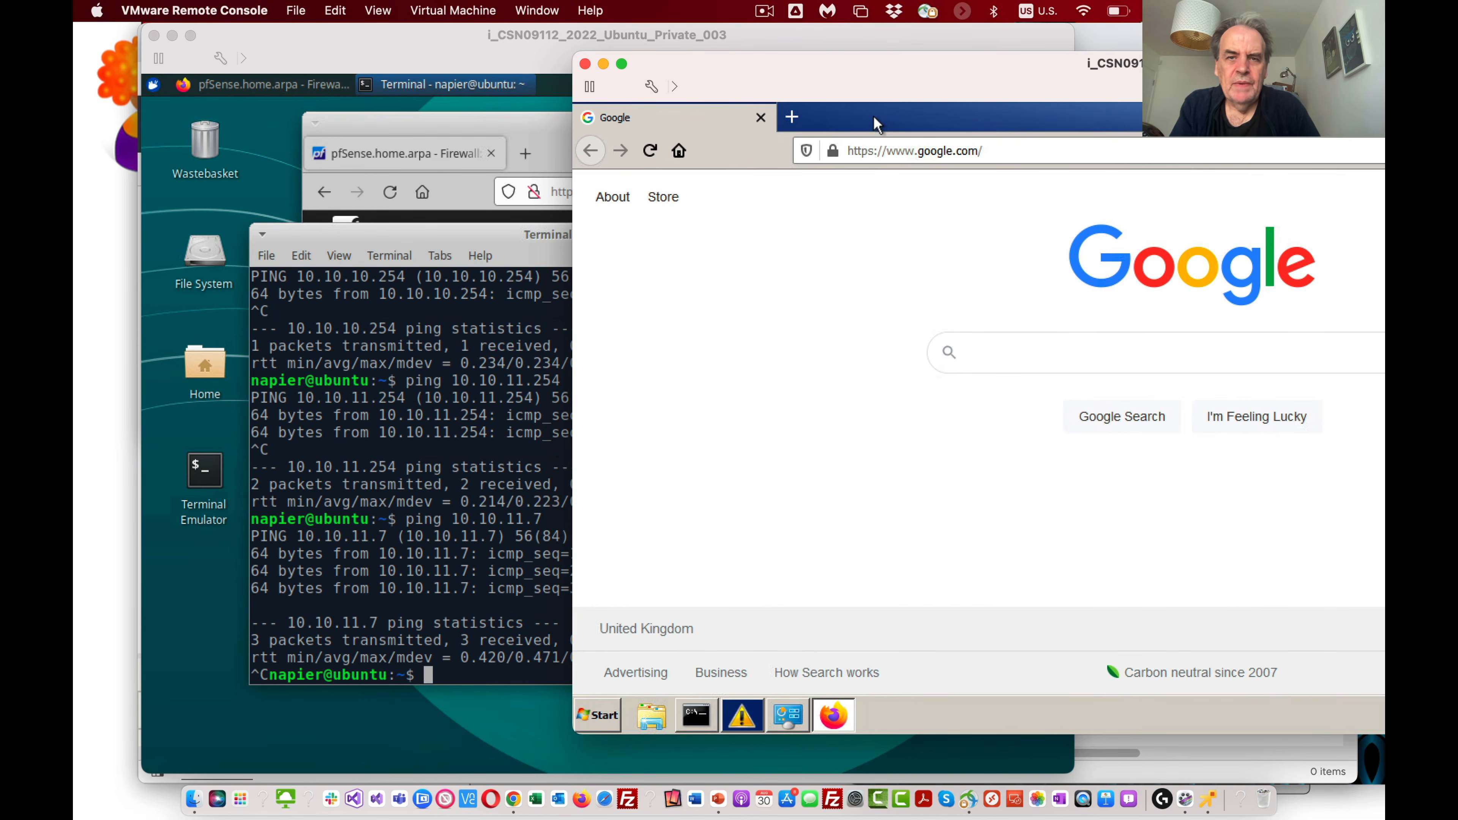
pyautogui.doubleClick(775, 124)
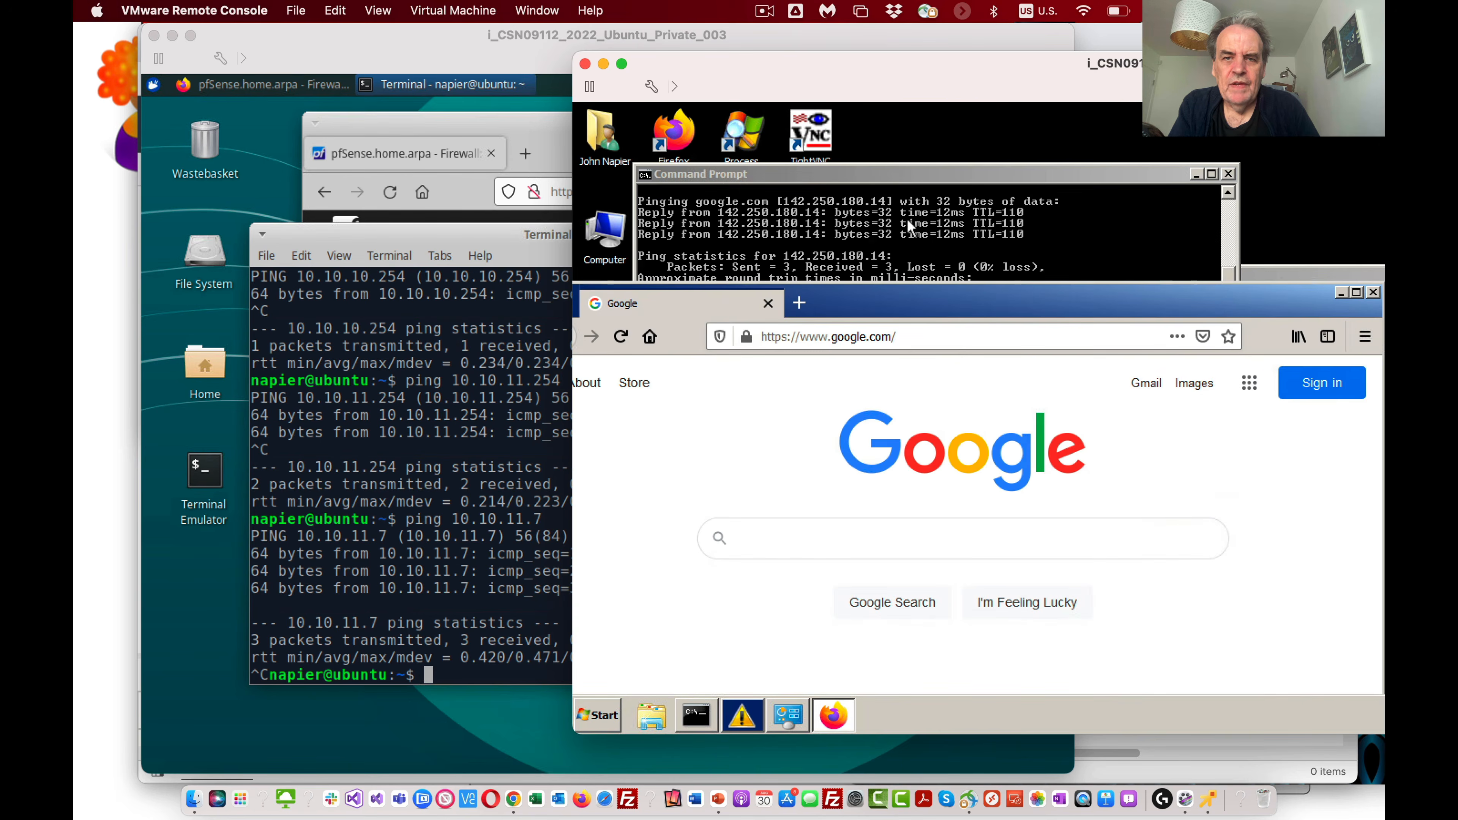
pyautogui.click(907, 216)
pyautogui.write('ping 10')
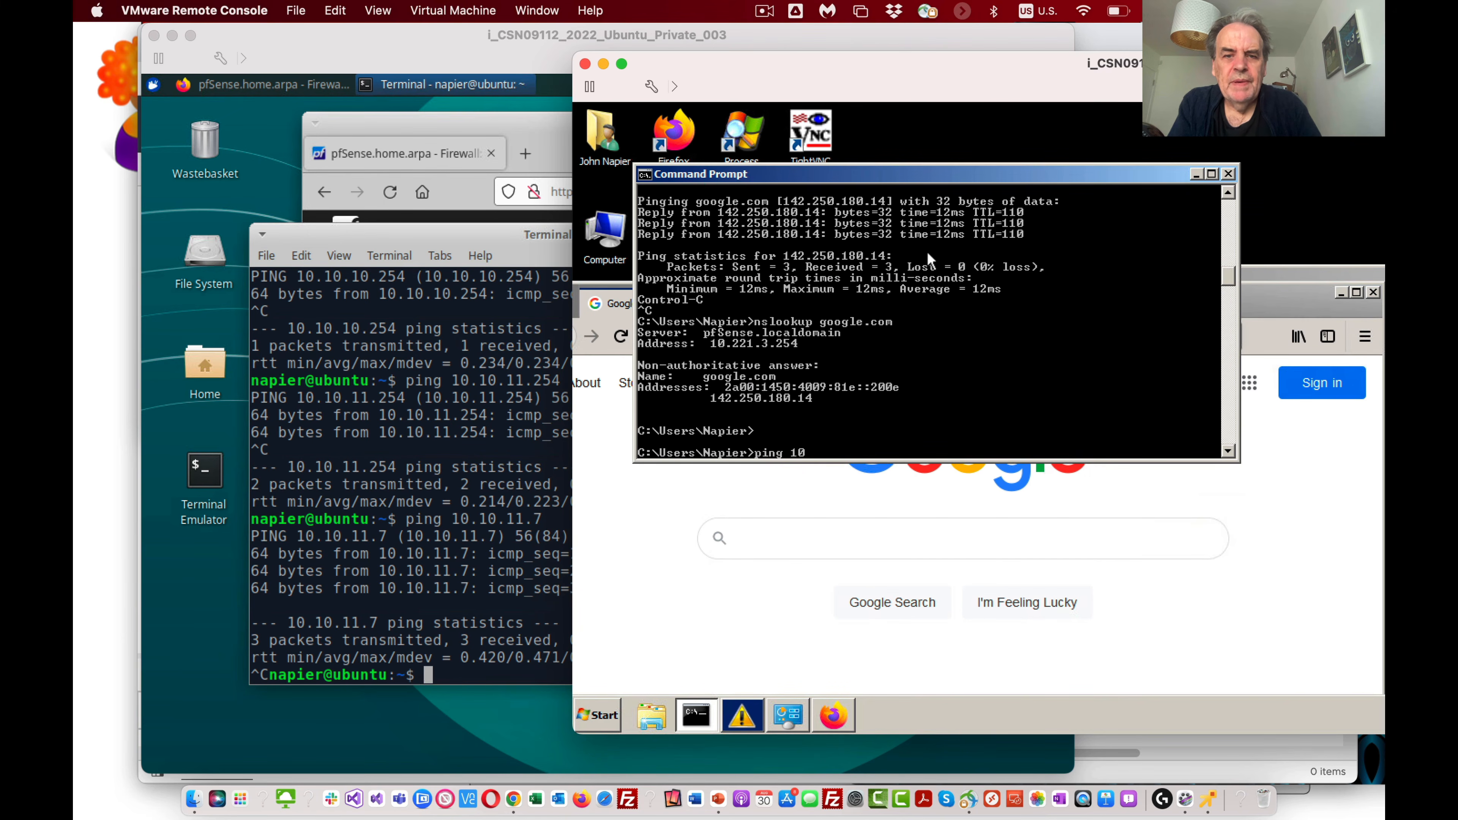
pyautogui.write('.10.11')
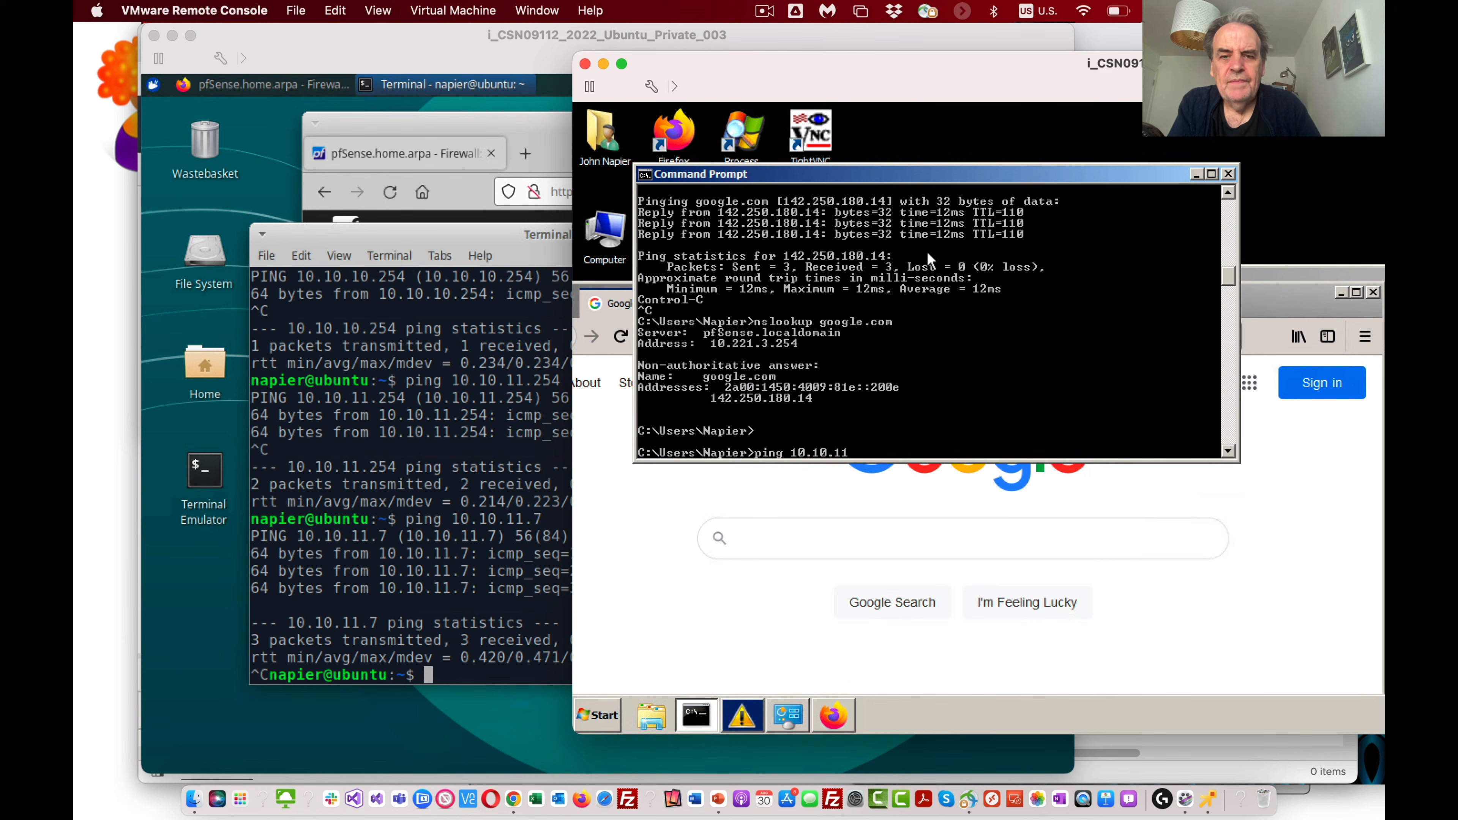
pyautogui.write('.7')
pyautogui.press('Return')
pyautogui.hotkey('ctrl', 'c')
# Step: Ping the DMZ gateway 10.10.11.254 from the Win7 Command Prompt, then stop it
pyautogui.press('Up')
pyautogui.press('Up')
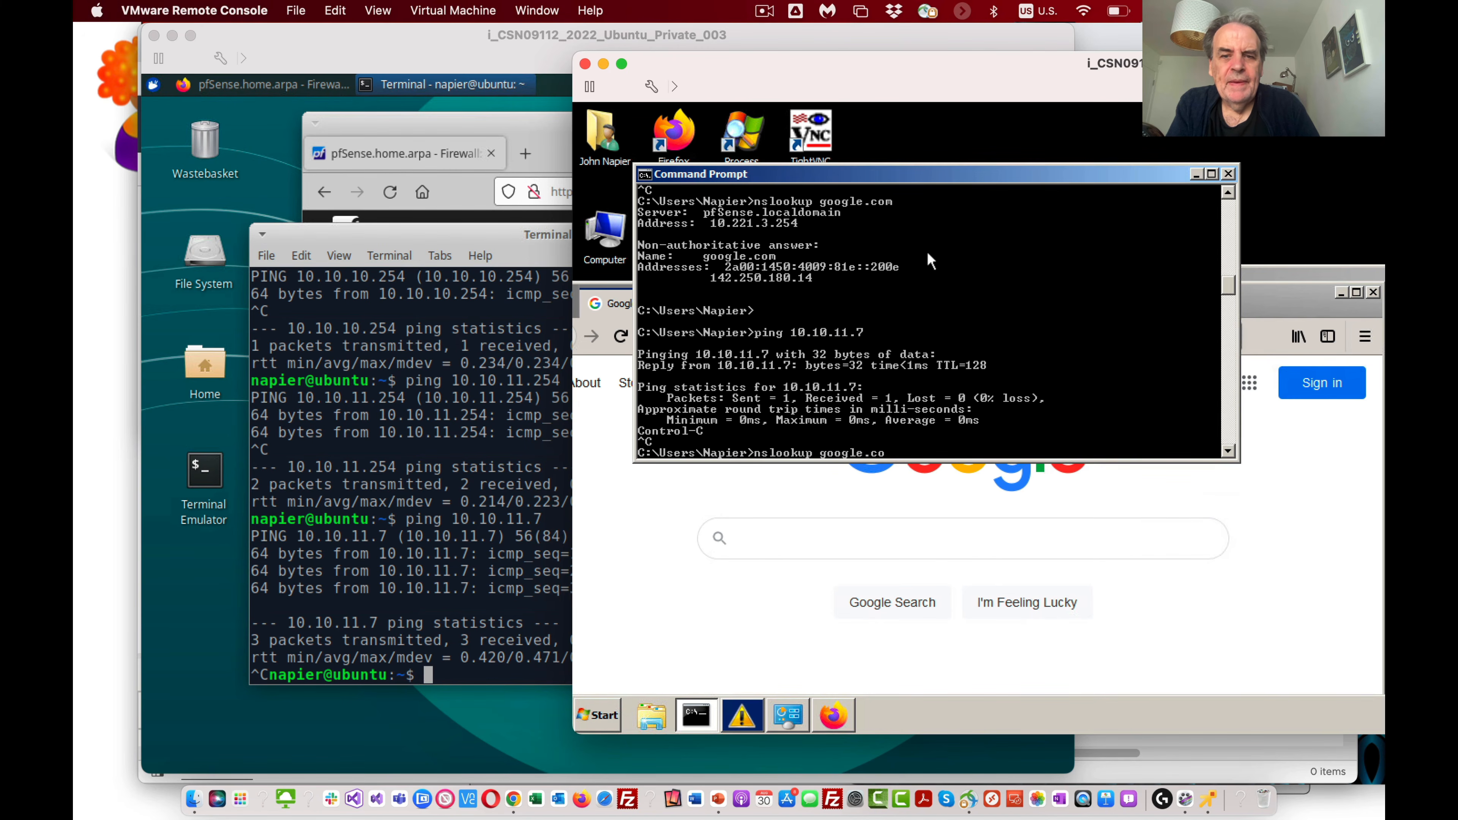
pyautogui.press('Up')
pyautogui.press('Up')
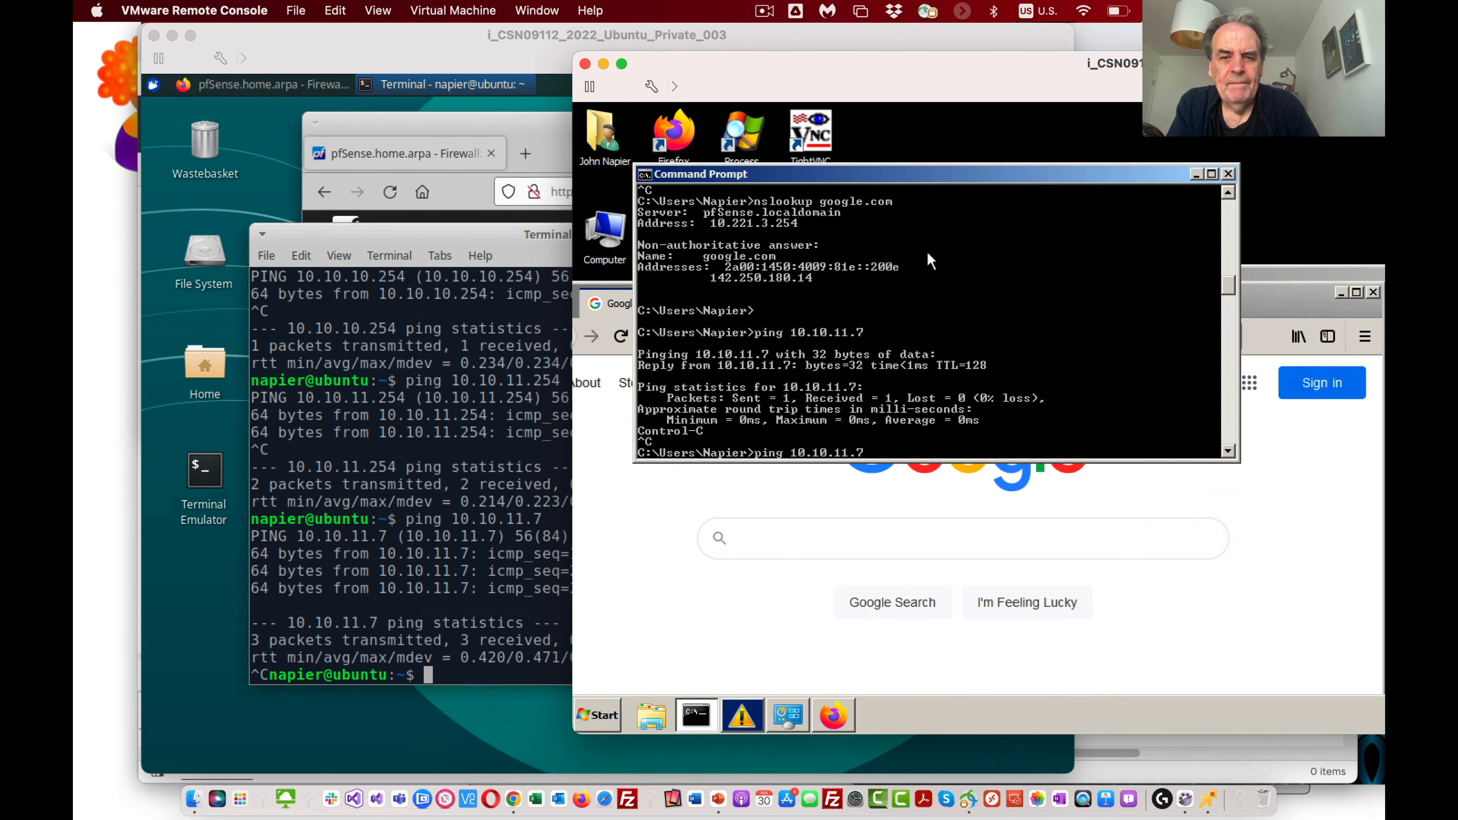
pyautogui.write('254')
pyautogui.press('Return')
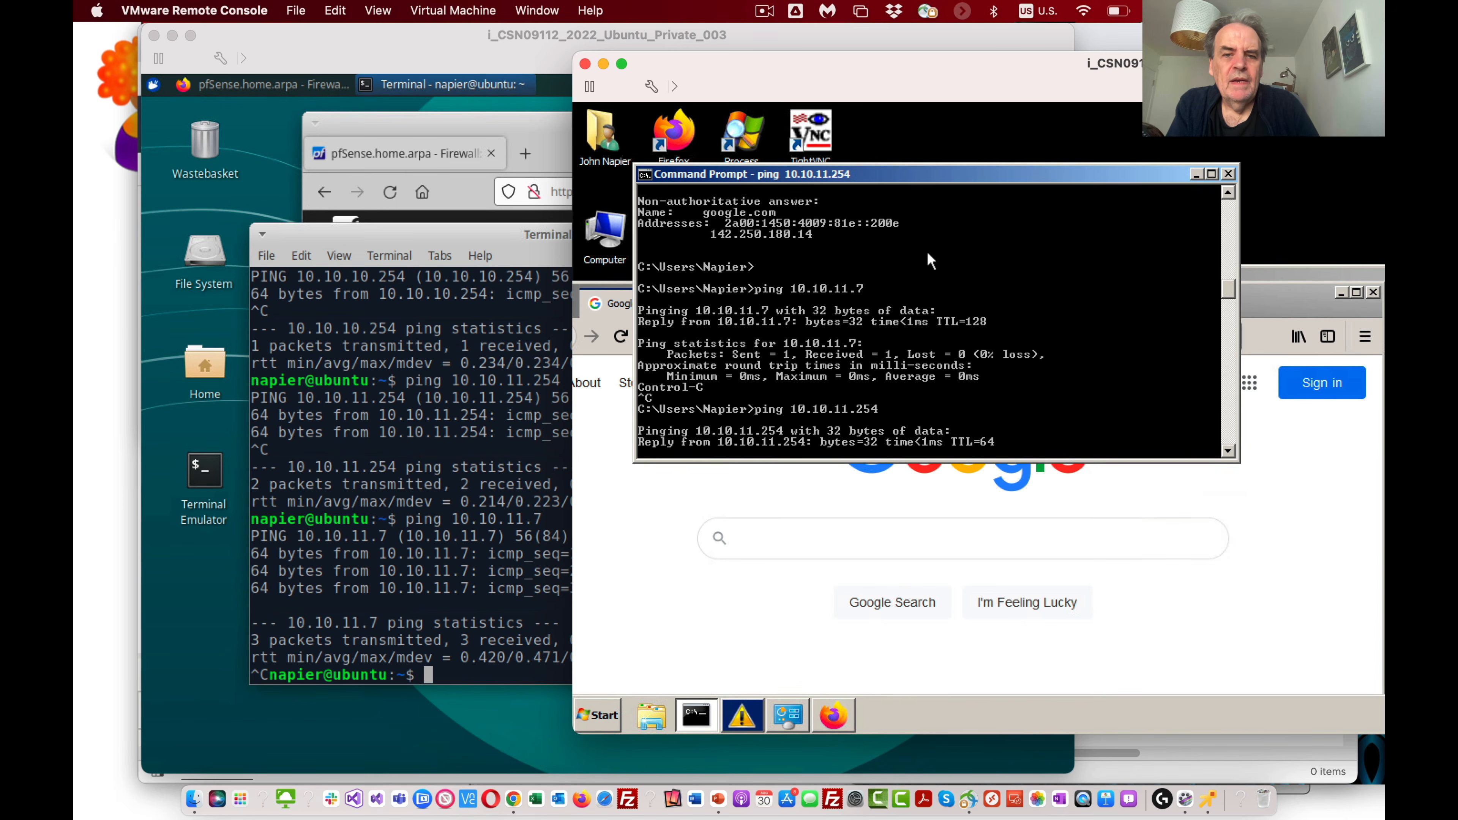
pyautogui.hotkey('ctrl', 'c')
# Step: Ping the LAN gateway 10.10.10.254 from the Win7 Command Prompt, then stop it
pyautogui.press('Up')
pyautogui.press('BackSpace')
pyautogui.press('BackSpace')
pyautogui.press('BackSpace')
pyautogui.press('BackSpace')
pyautogui.press('BackSpace')
pyautogui.write('0.254')
pyautogui.press('Return')
pyautogui.hotkey('ctrl', 'c')
# Step: Ping the Ubuntu host at 10.10.10.7 from the Win7 Command Prompt, then stop it
pyautogui.press('Up')
pyautogui.press('BackSpace')
pyautogui.press('BackSpace')
pyautogui.press('BackSpace')
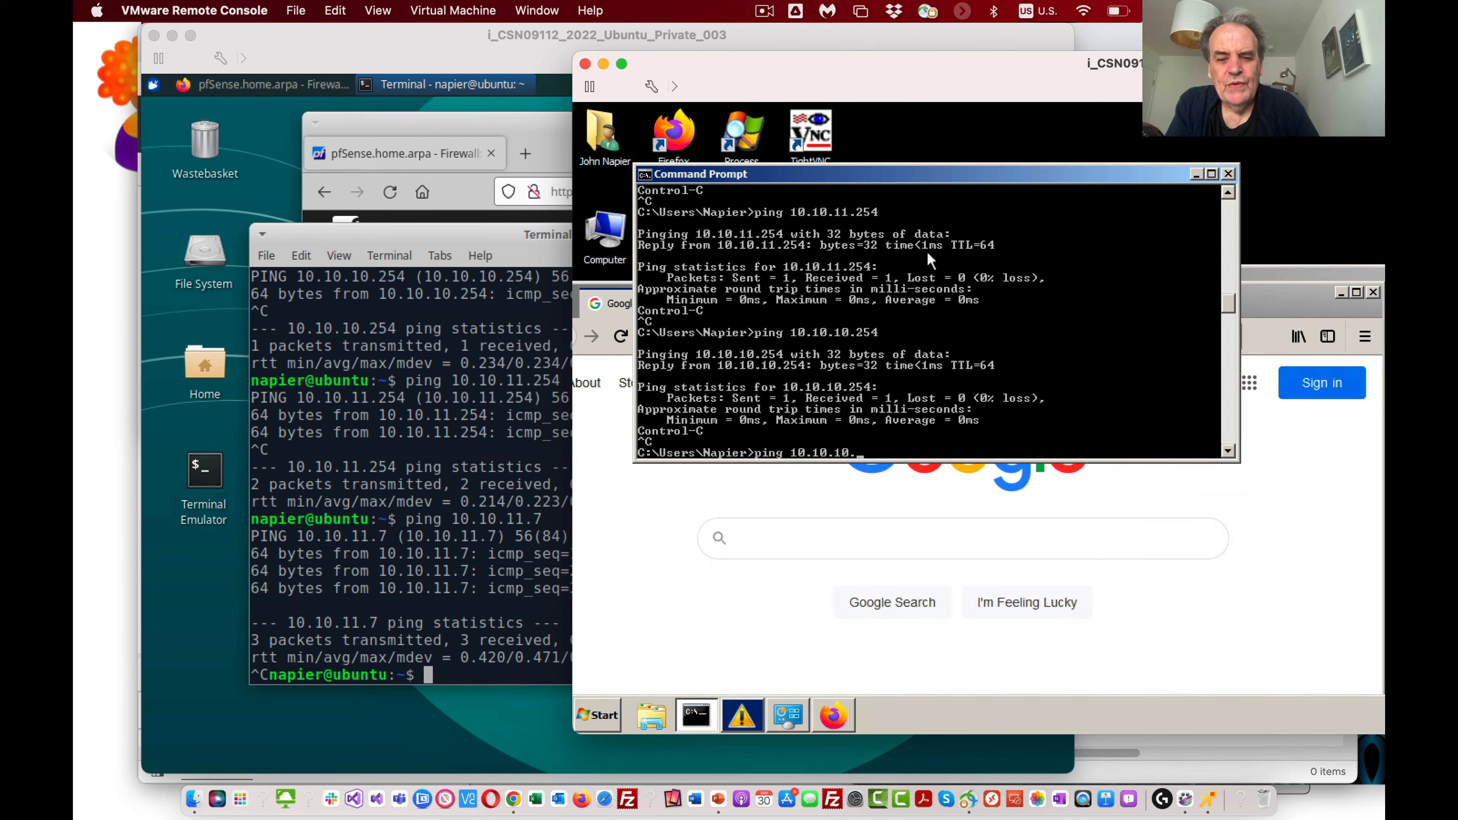
pyautogui.write('7')
pyautogui.press('Return')
pyautogui.hotkey('ctrl', 'c')
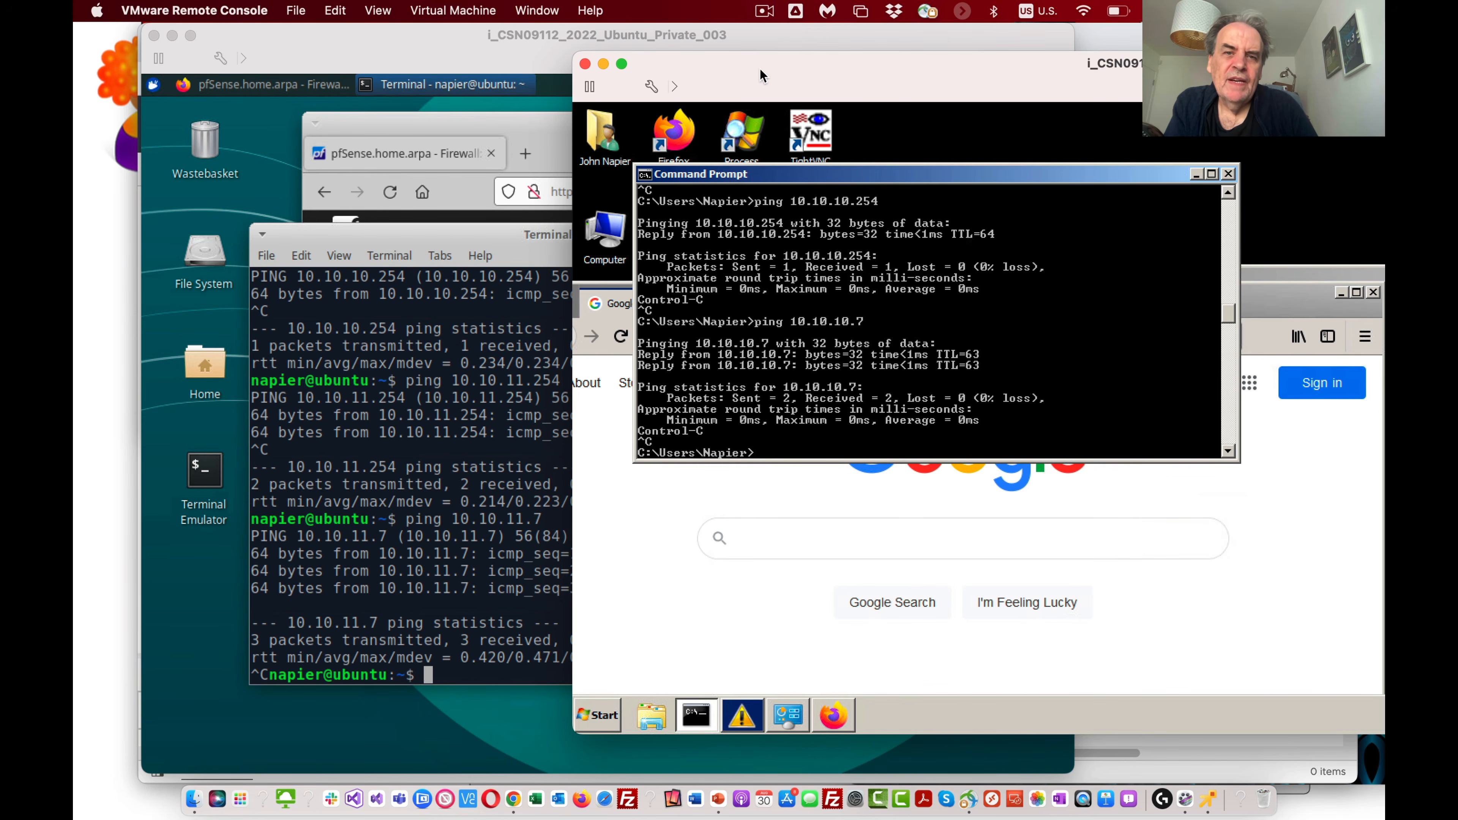
# Step: Rearrange the VM windows and bring the pfSense console forward to review its interface addresses
pyautogui.moveTo(751, 64); pyautogui.dragTo(835, 62)
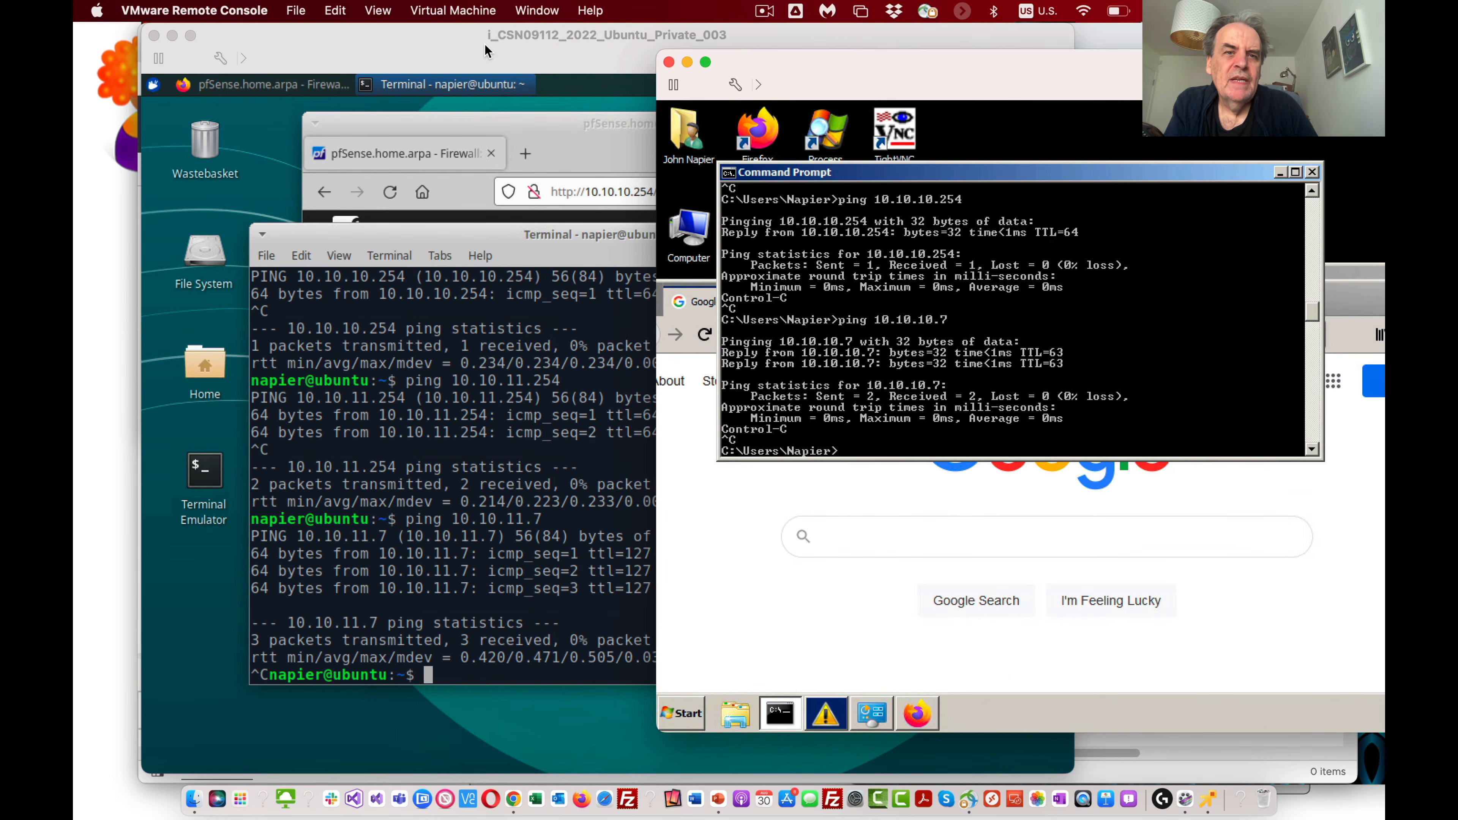
pyautogui.moveTo(485, 51); pyautogui.dragTo(507, 151)
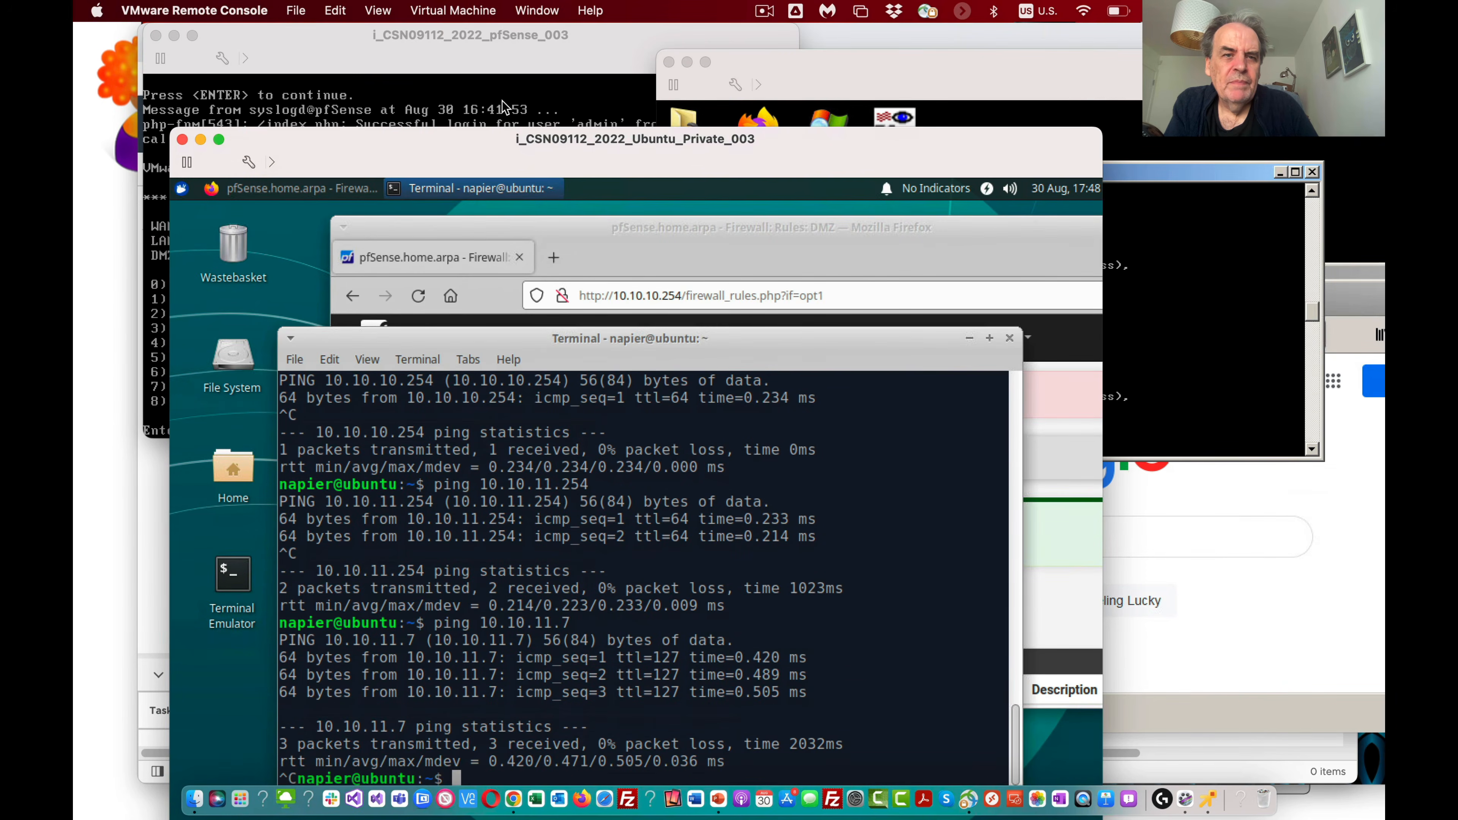
pyautogui.click(502, 106)
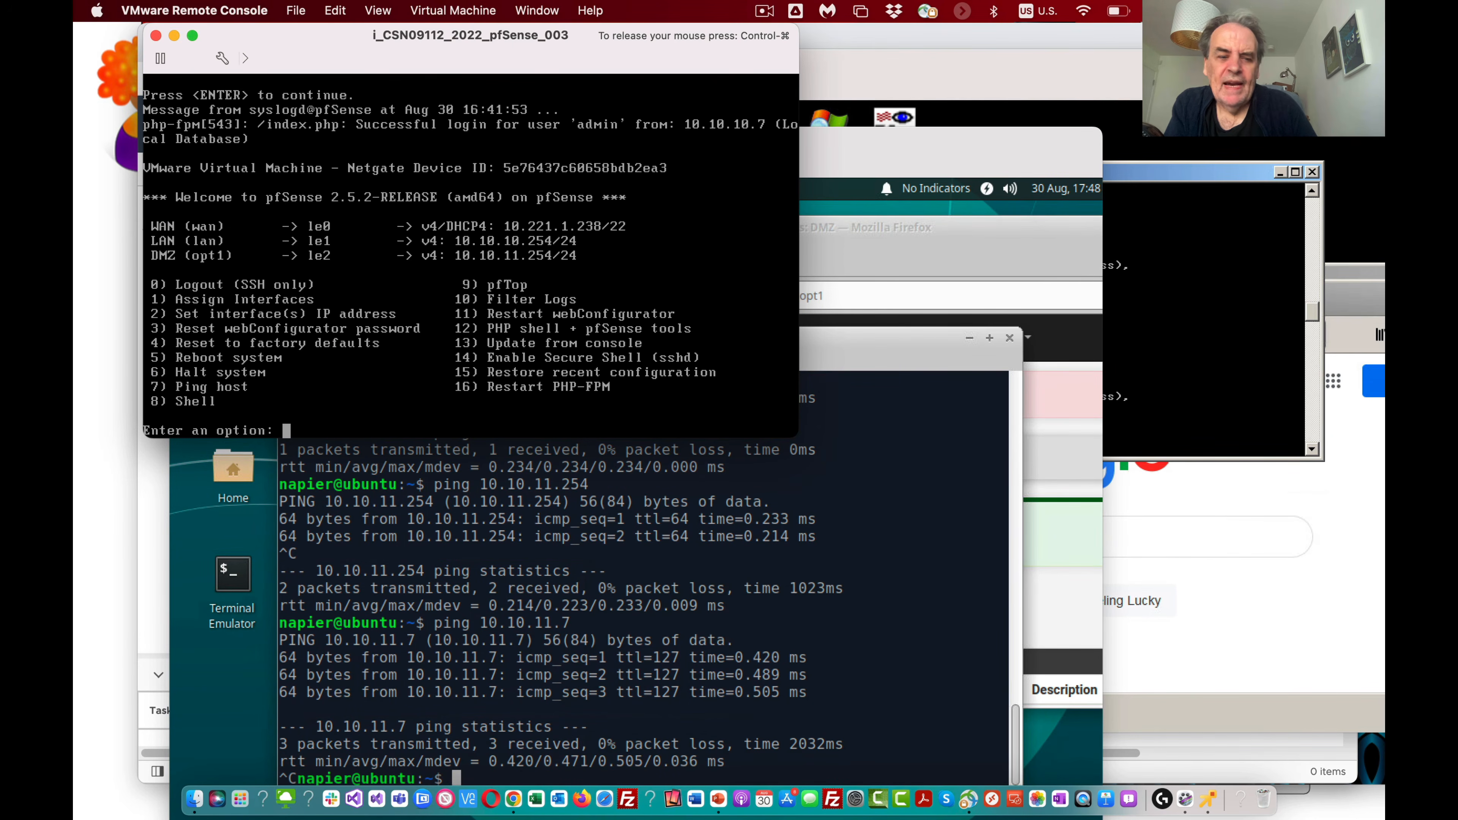
pyautogui.press('ctrl+super')
# Step: Return to the Ubuntu VM's terminal and run an Nmap scan of the Win7 host at 10.10.11.7
pyautogui.click(821, 484)
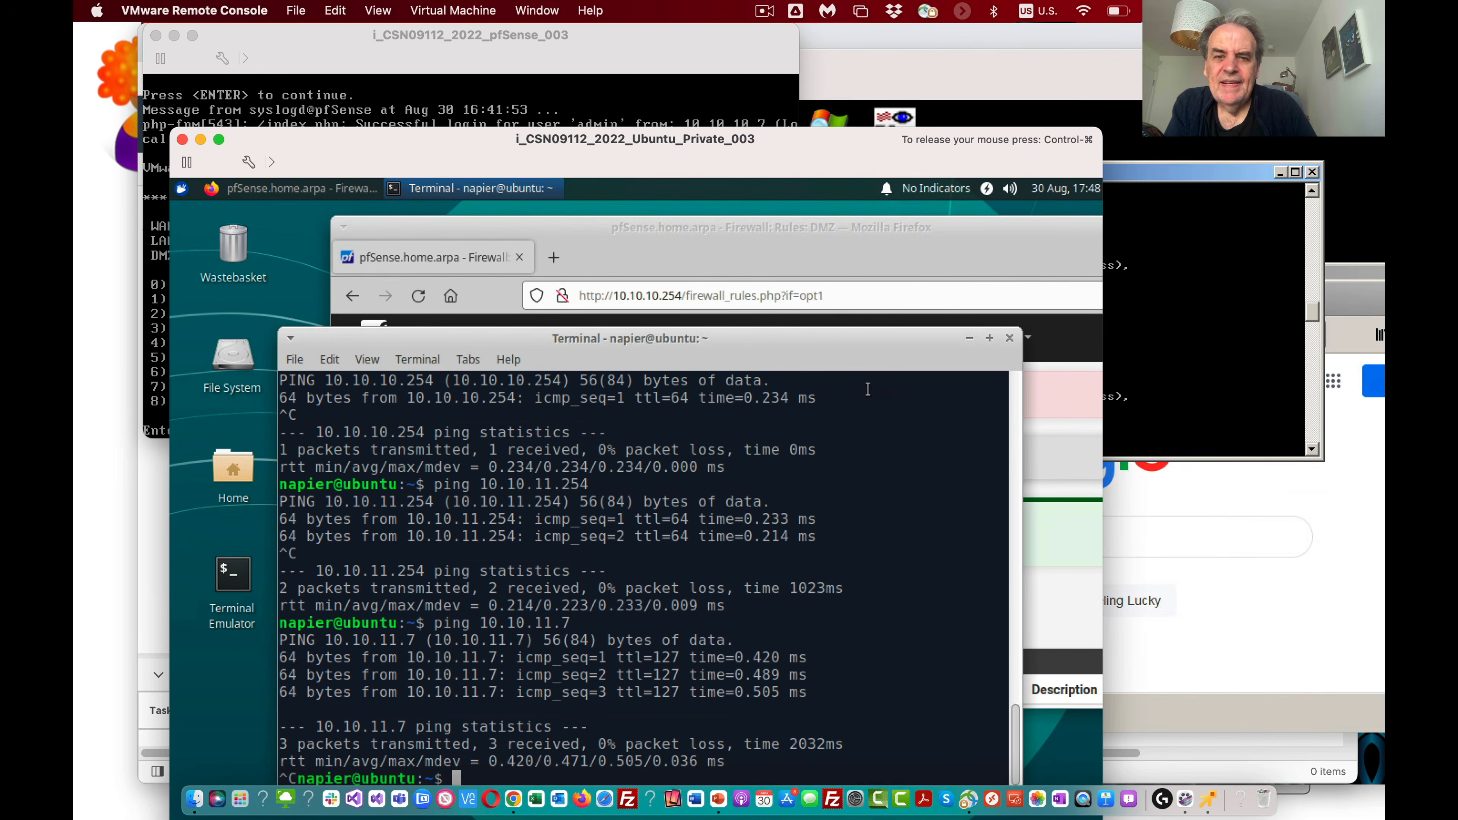
pyautogui.press('ctrl+super')
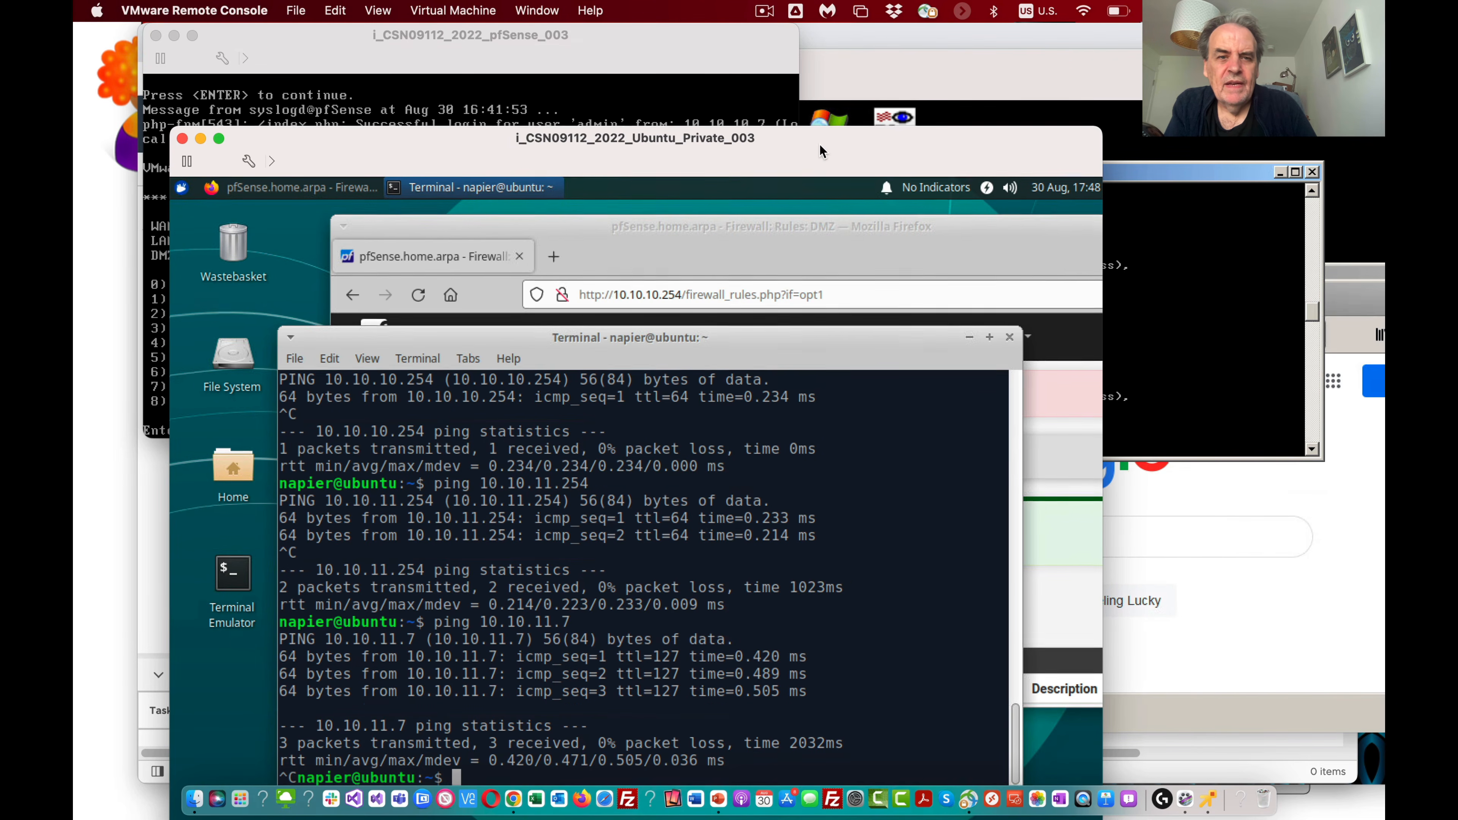
pyautogui.moveTo(810, 149); pyautogui.dragTo(880, 85)
pyautogui.click(684, 322)
pyautogui.write('nmap ')
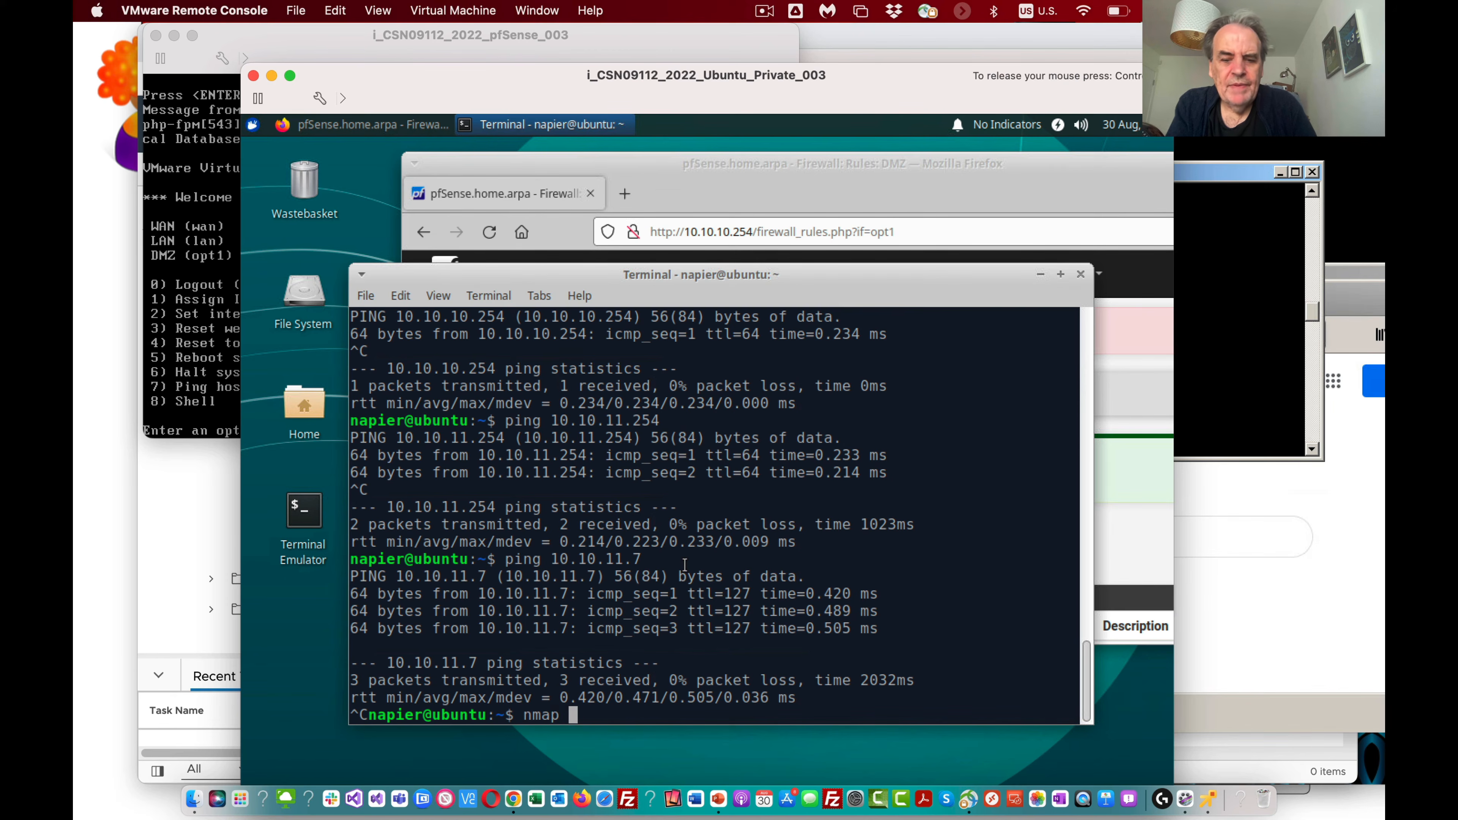
pyautogui.write('10.')
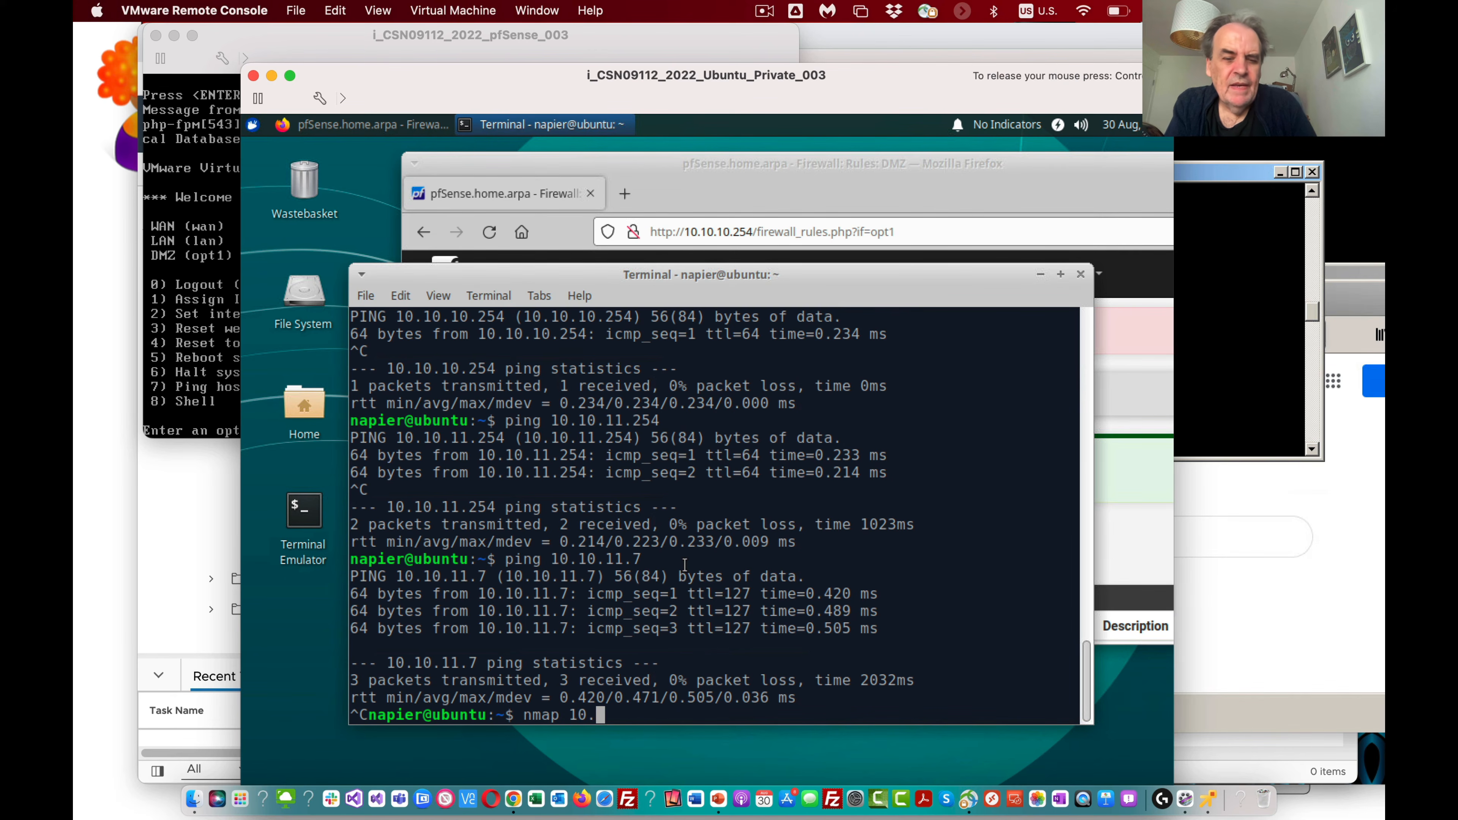
pyautogui.write('10/')
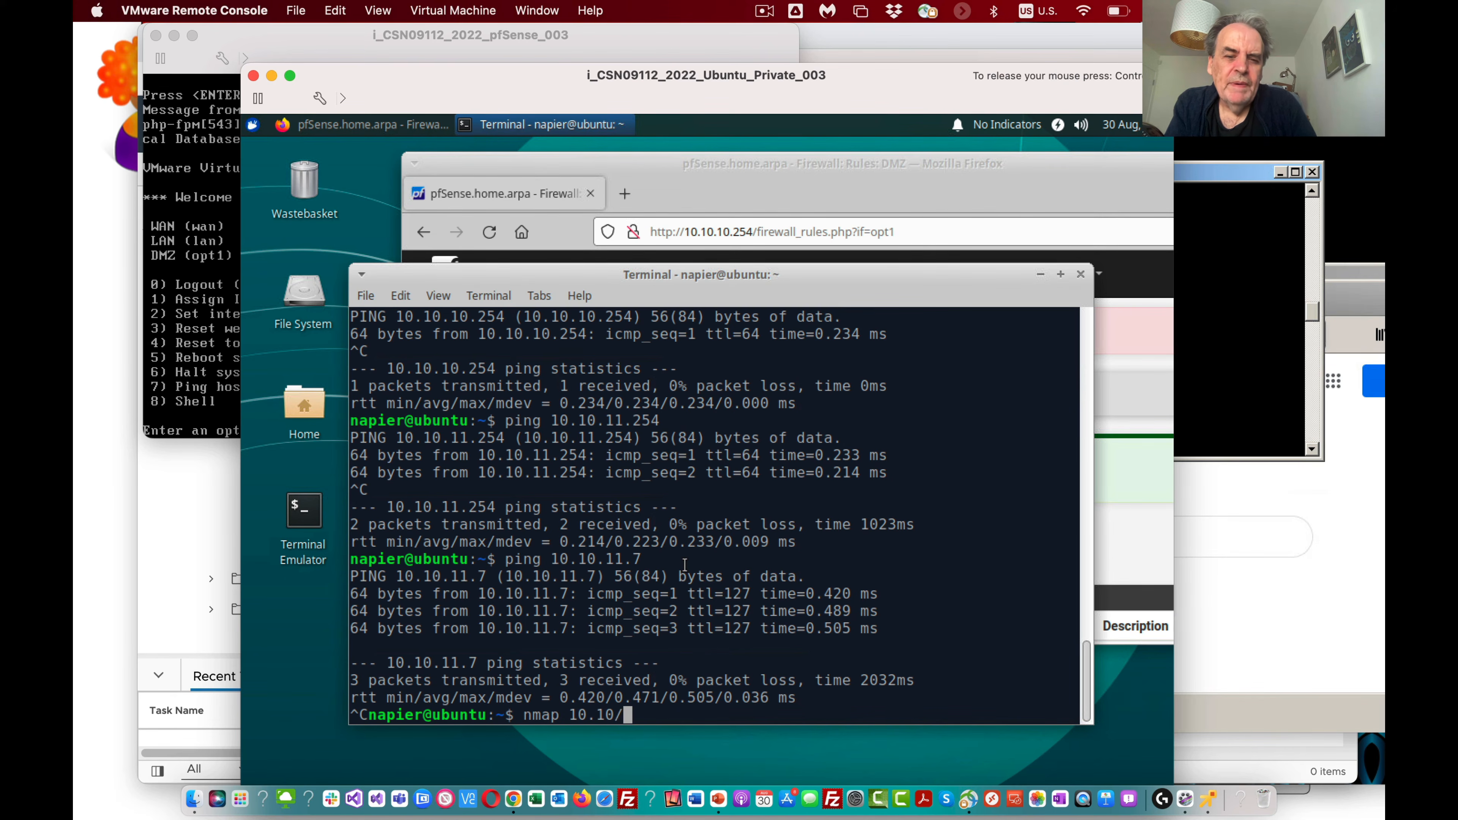
pyautogui.press('BackSpace')
pyautogui.write('.')
pyautogui.write('11.7')
pyautogui.press('Return')
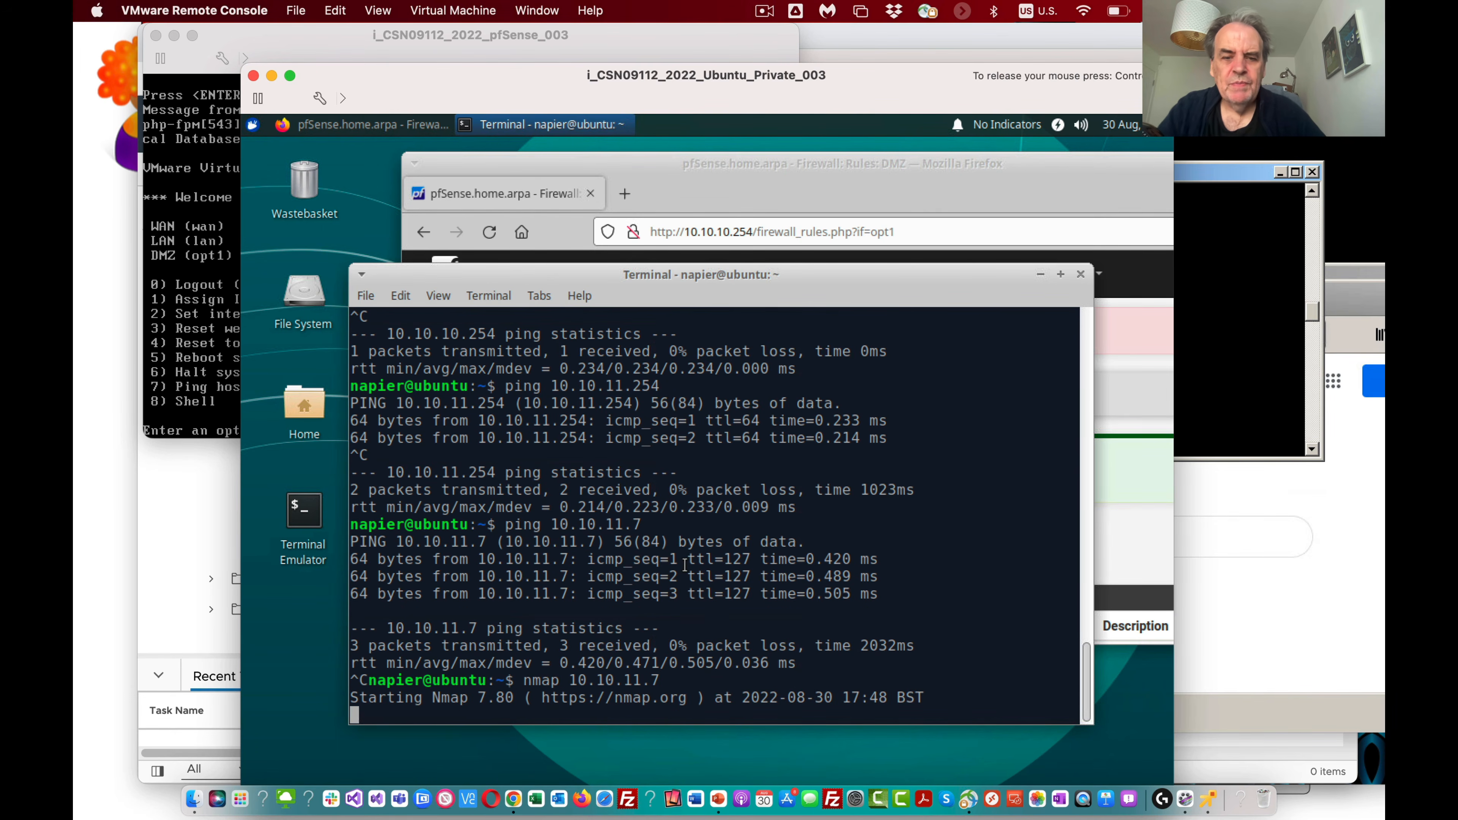
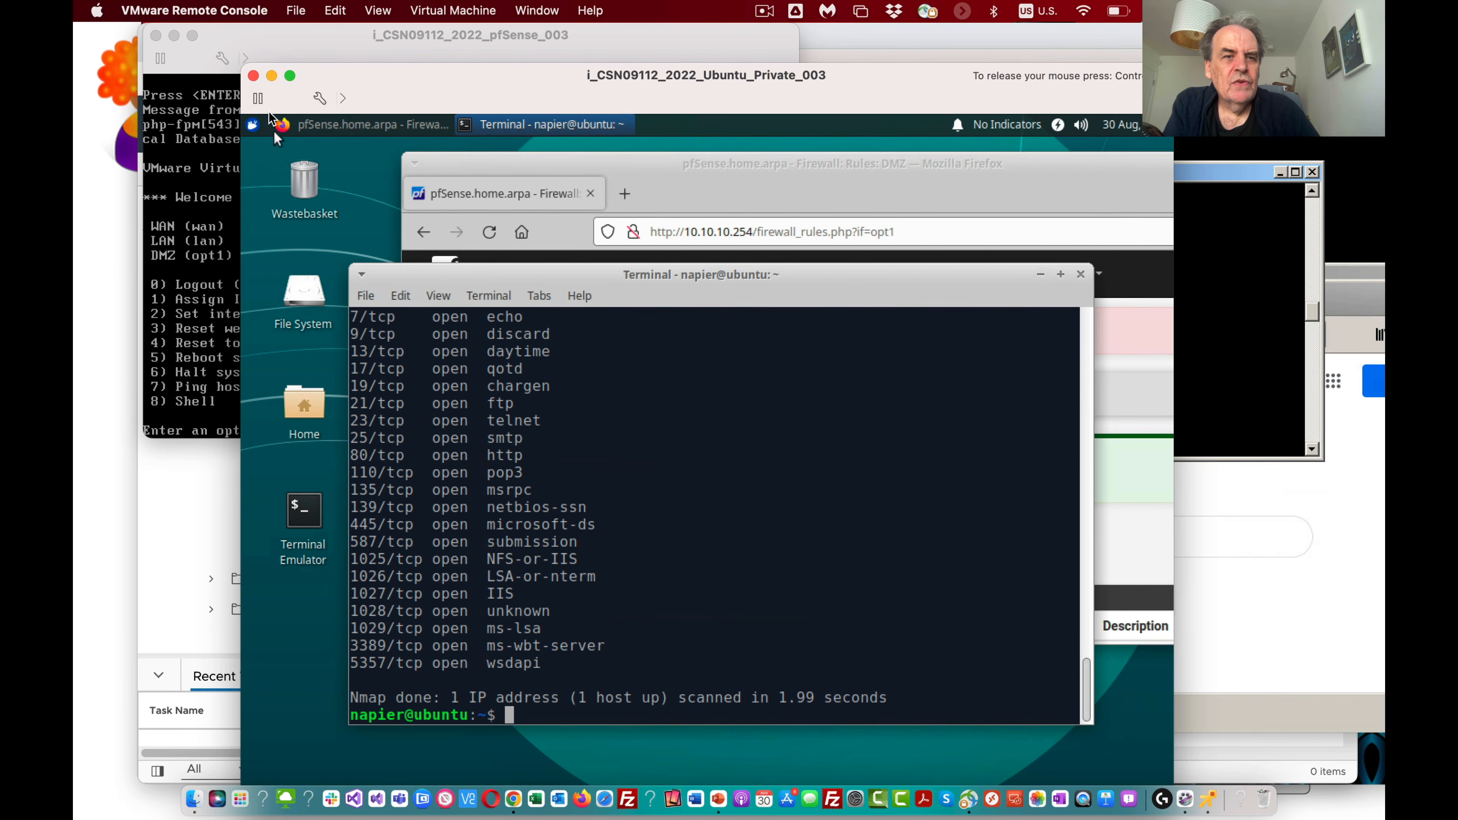
# Step: Load the Win7 web server at 10.10.11.7 in a new Firefox tab on the Ubuntu VM
pyautogui.click(368, 124)
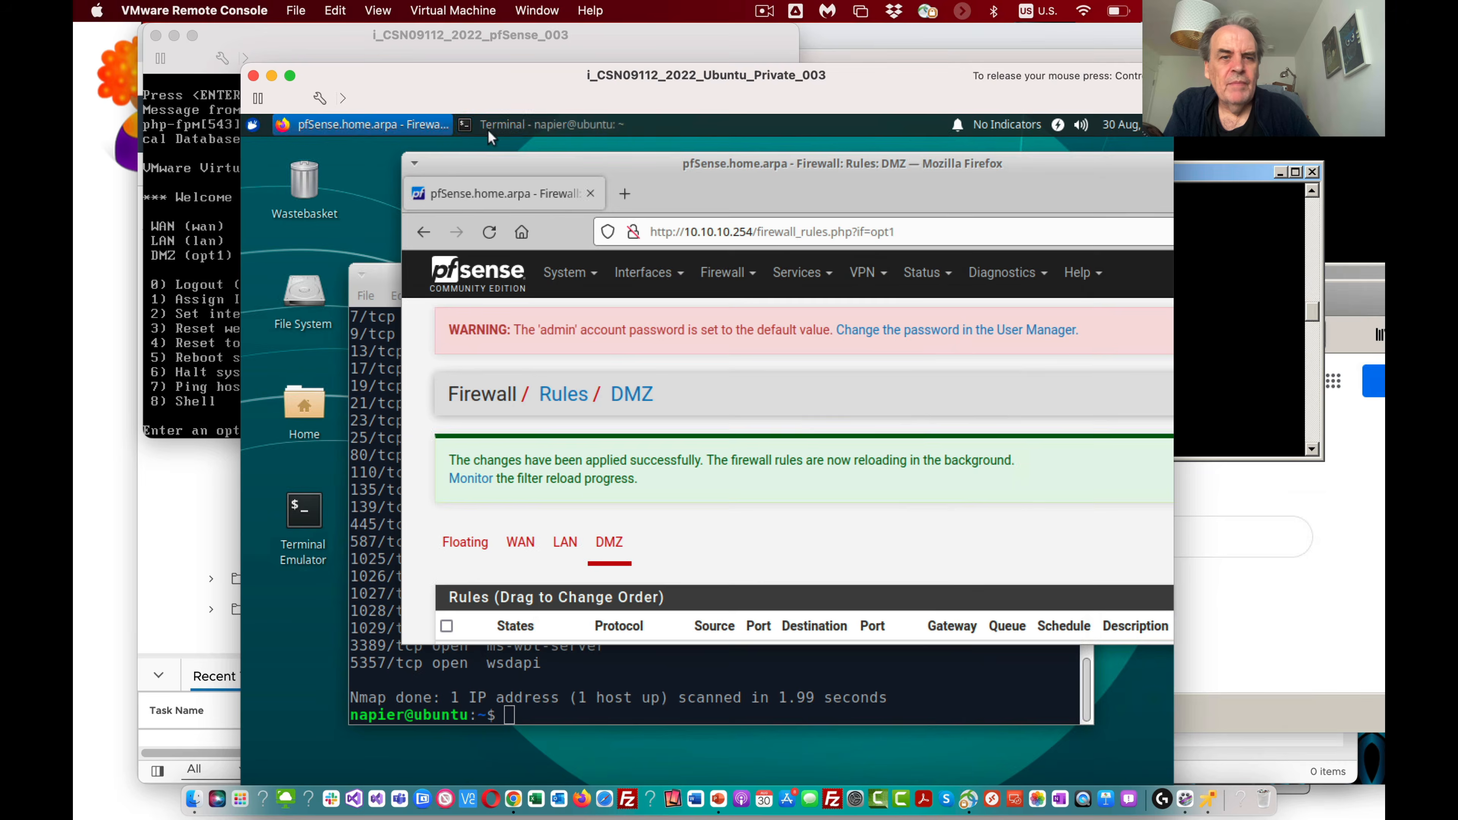
pyautogui.click(623, 195)
pyautogui.click(649, 229)
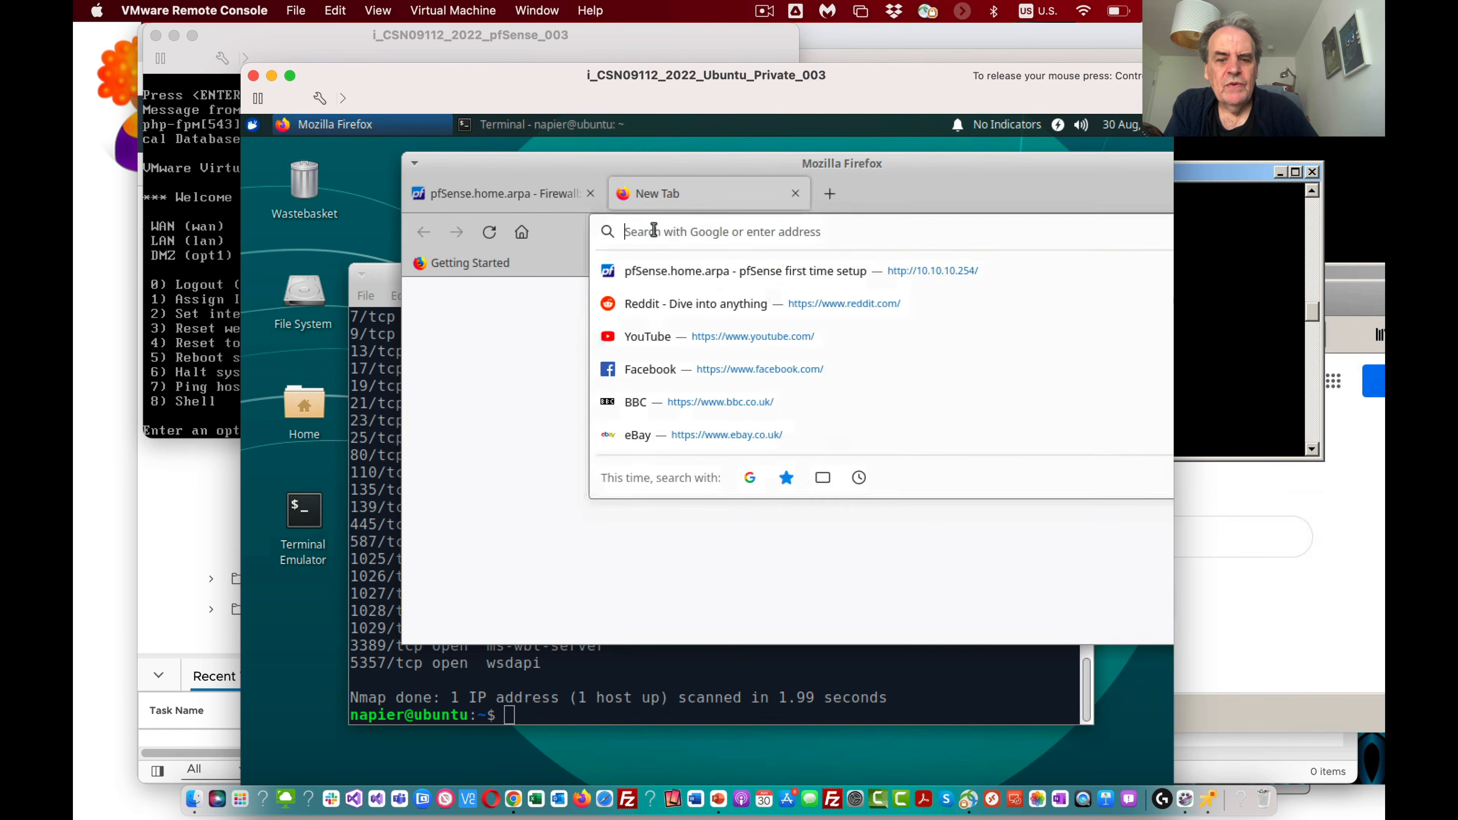
pyautogui.write('10.10.')
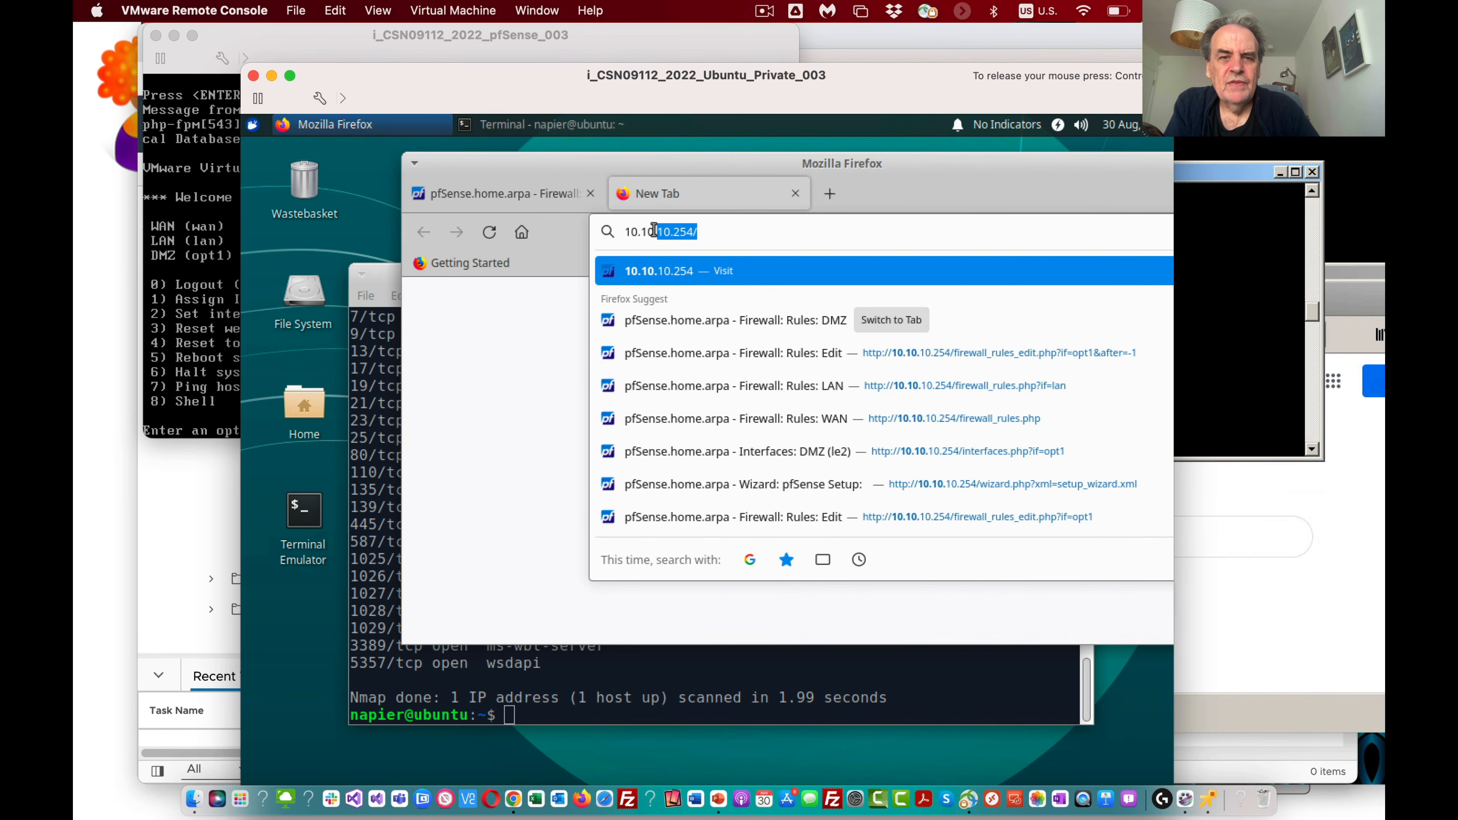
pyautogui.write('11.7')
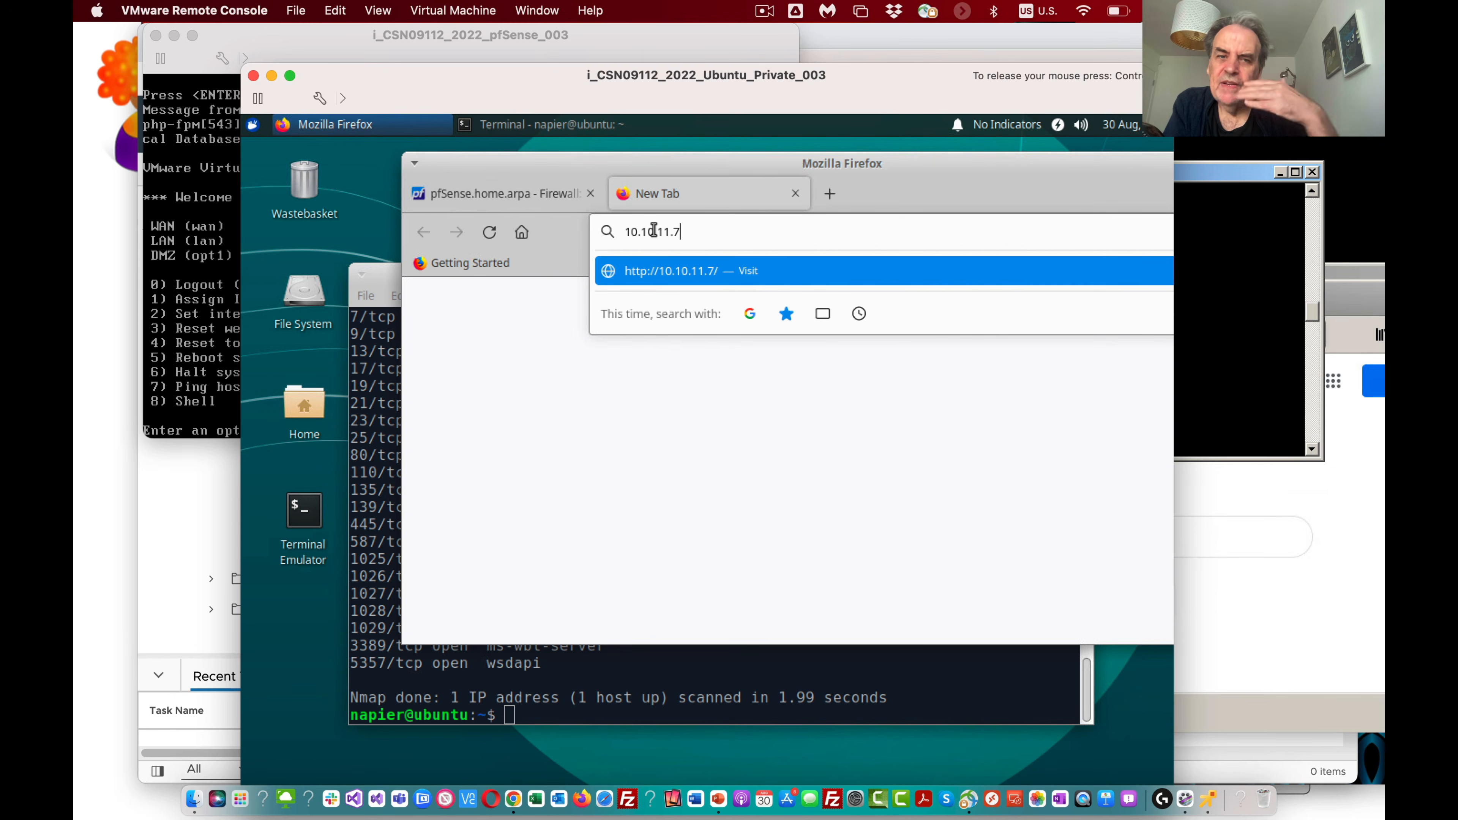
pyautogui.press('Return')
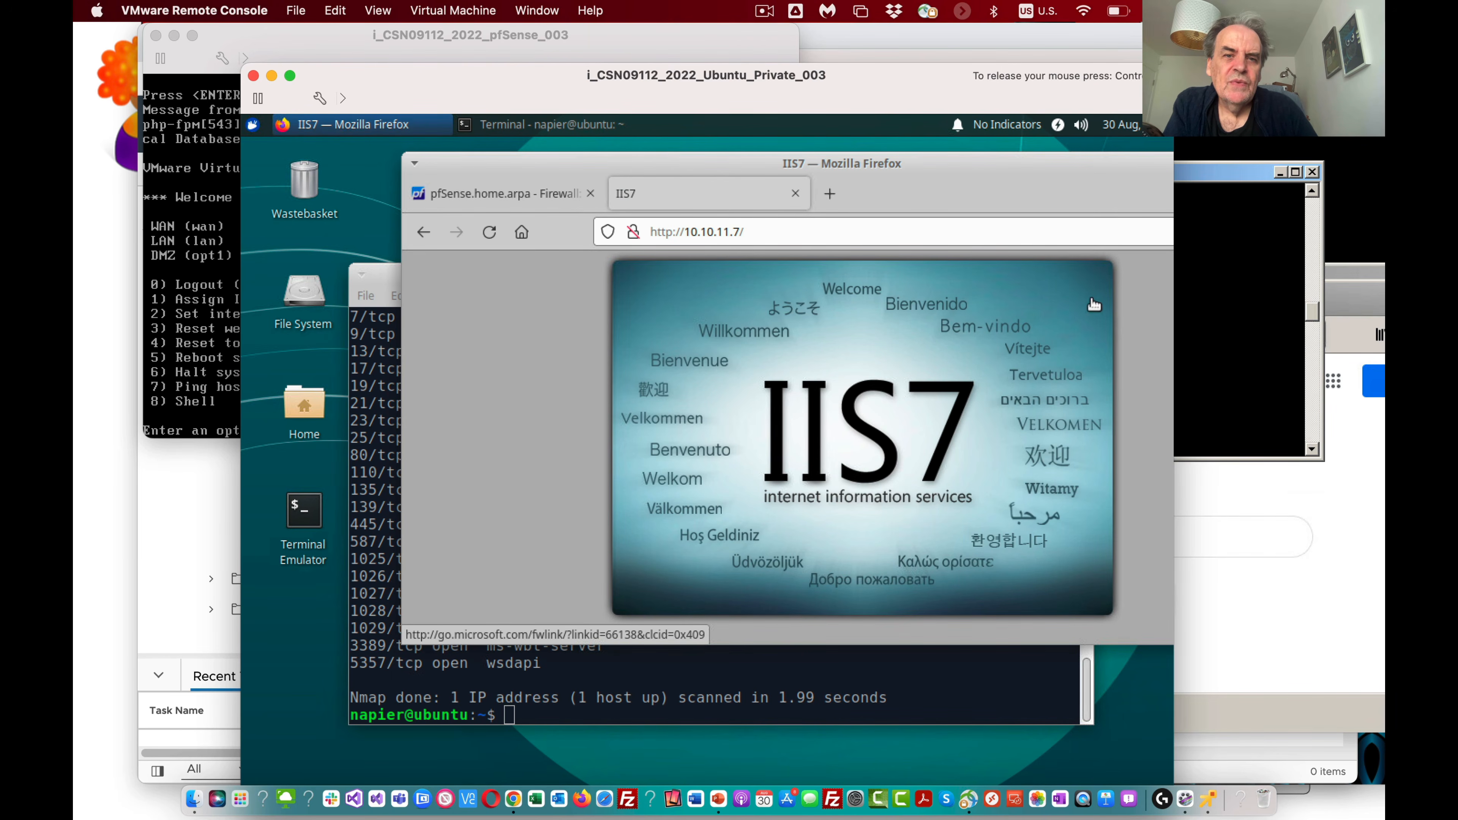
# Step: Run an Nmap scan of the Ubuntu host 10.10.10.7 from the Win7 Command Prompt and highlight the port 80 http entry
pyautogui.click(1245, 335)
pyautogui.click(1016, 331)
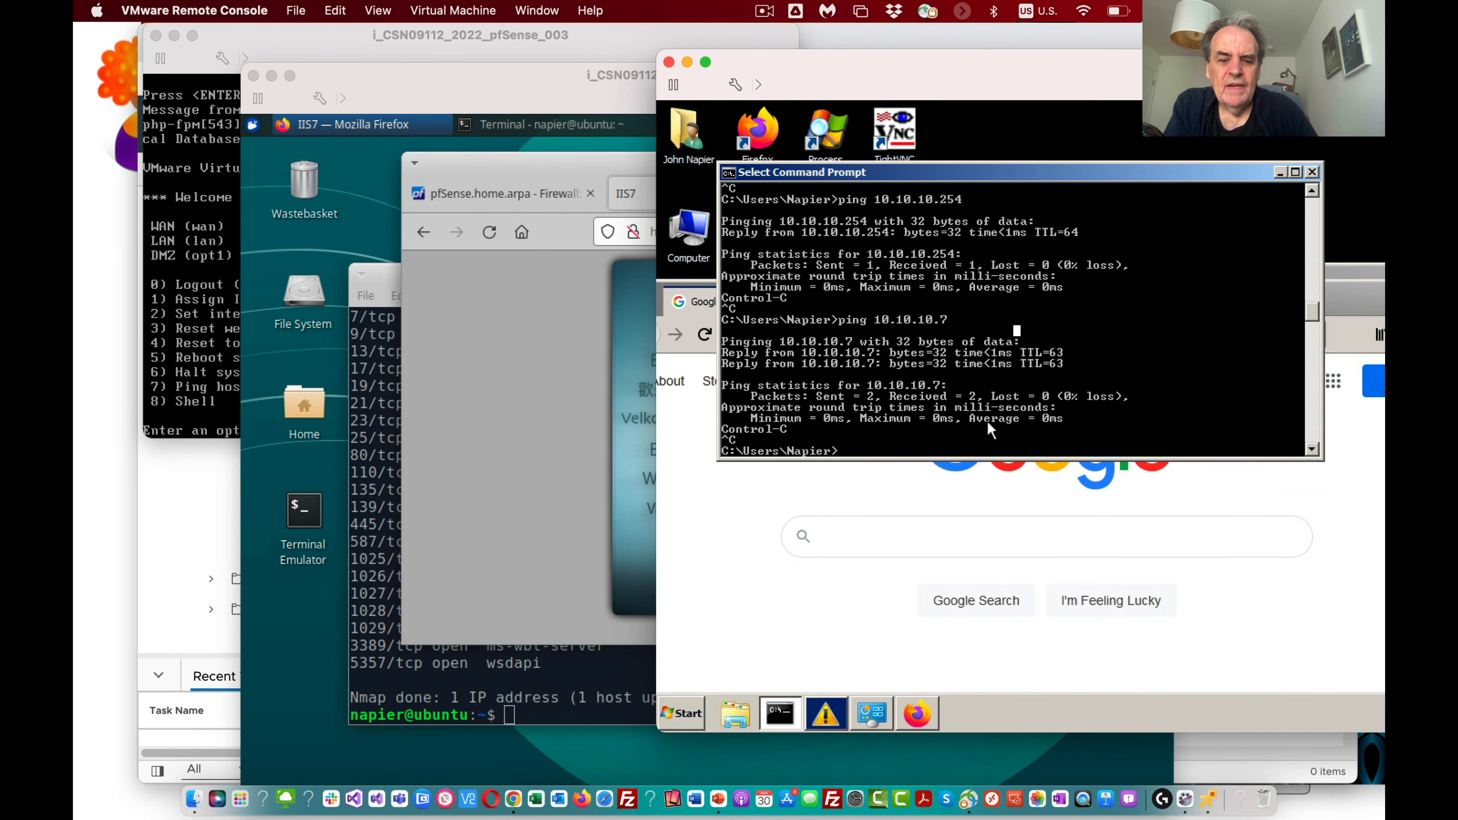
pyautogui.write('nmap ')
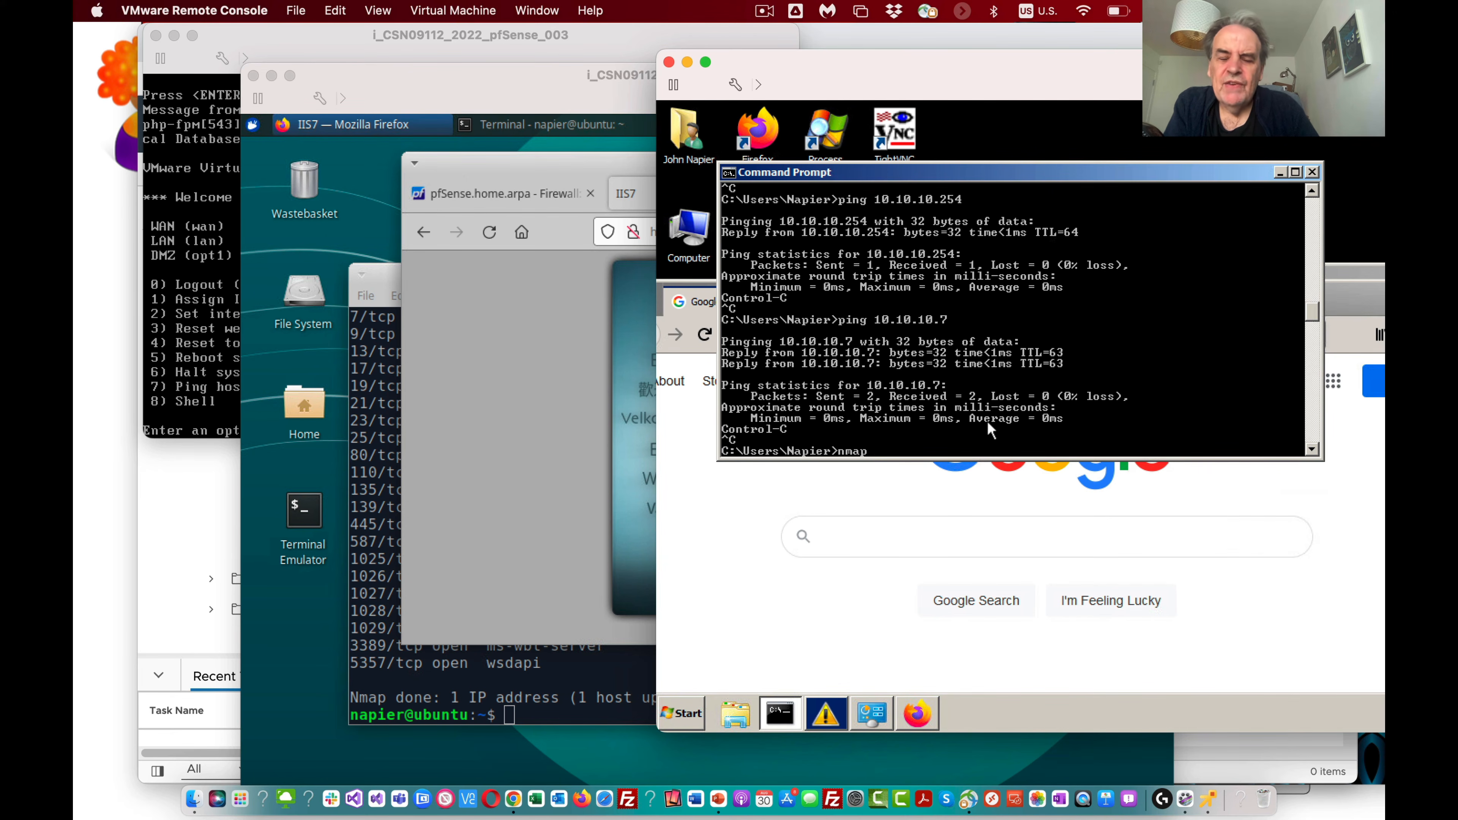
pyautogui.write('10.10.')
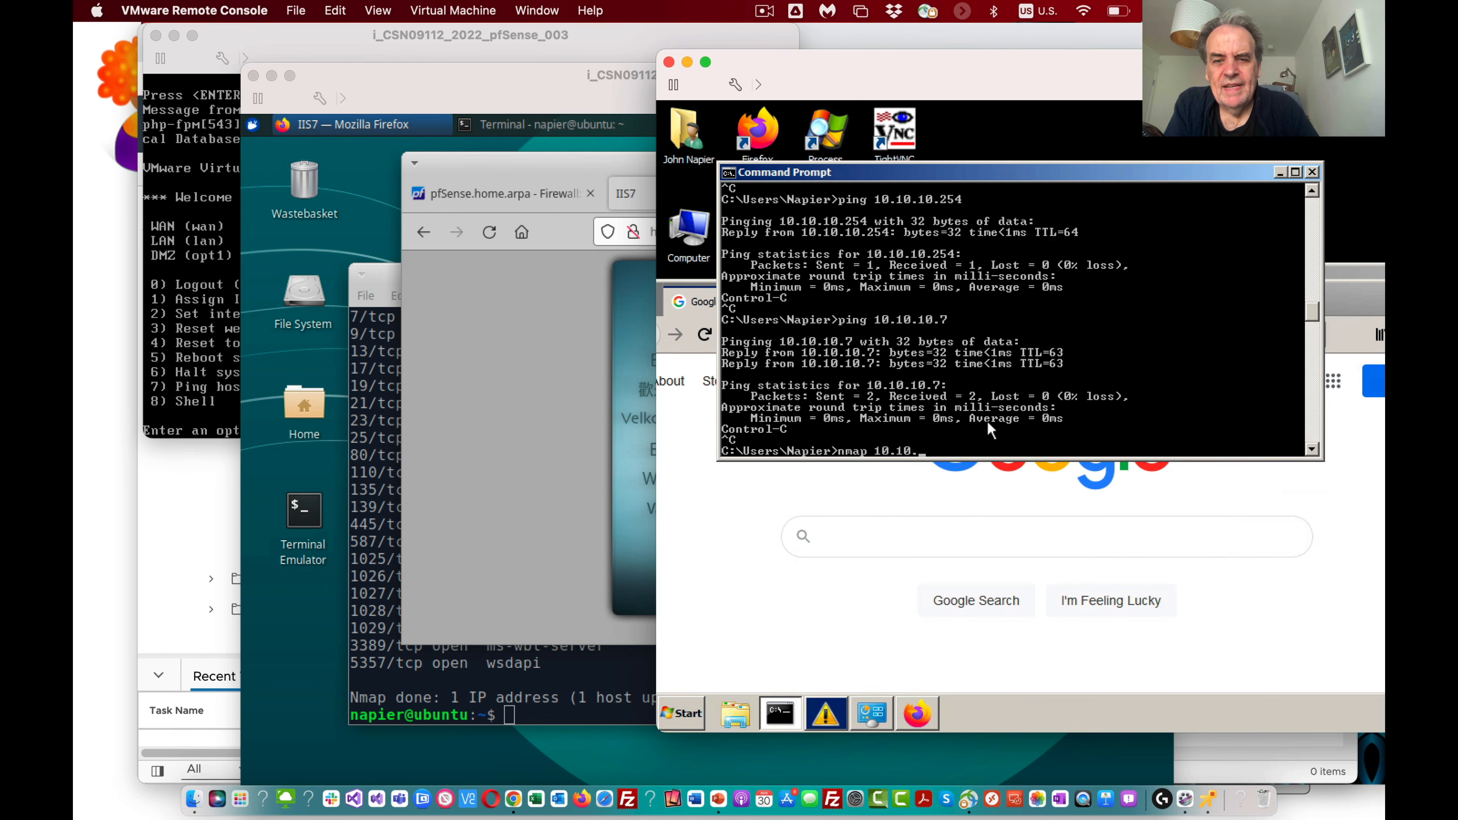
pyautogui.write('7')
pyautogui.press('Return')
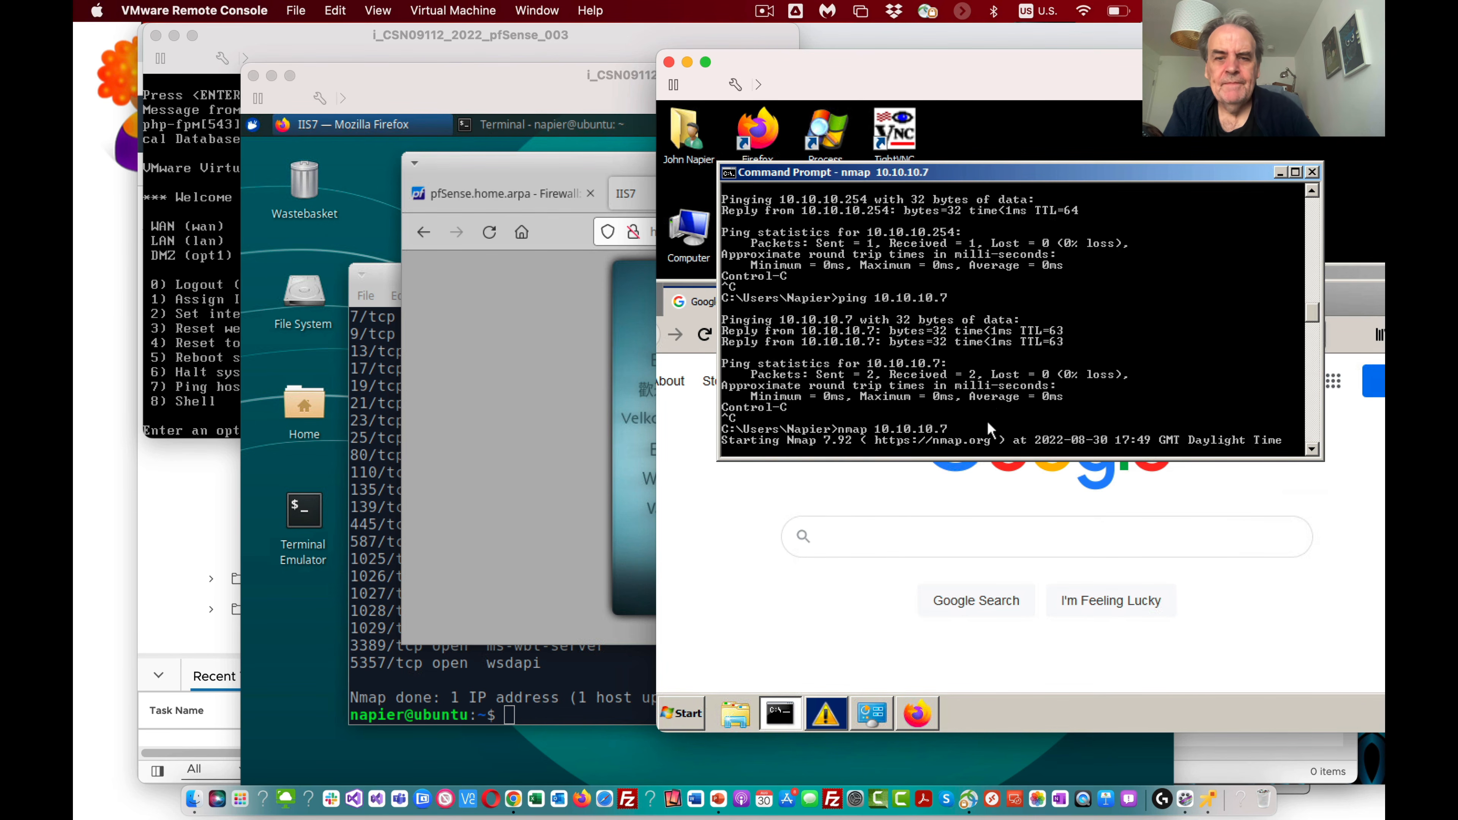
pyautogui.moveTo(841, 341); pyautogui.dragTo(718, 339)
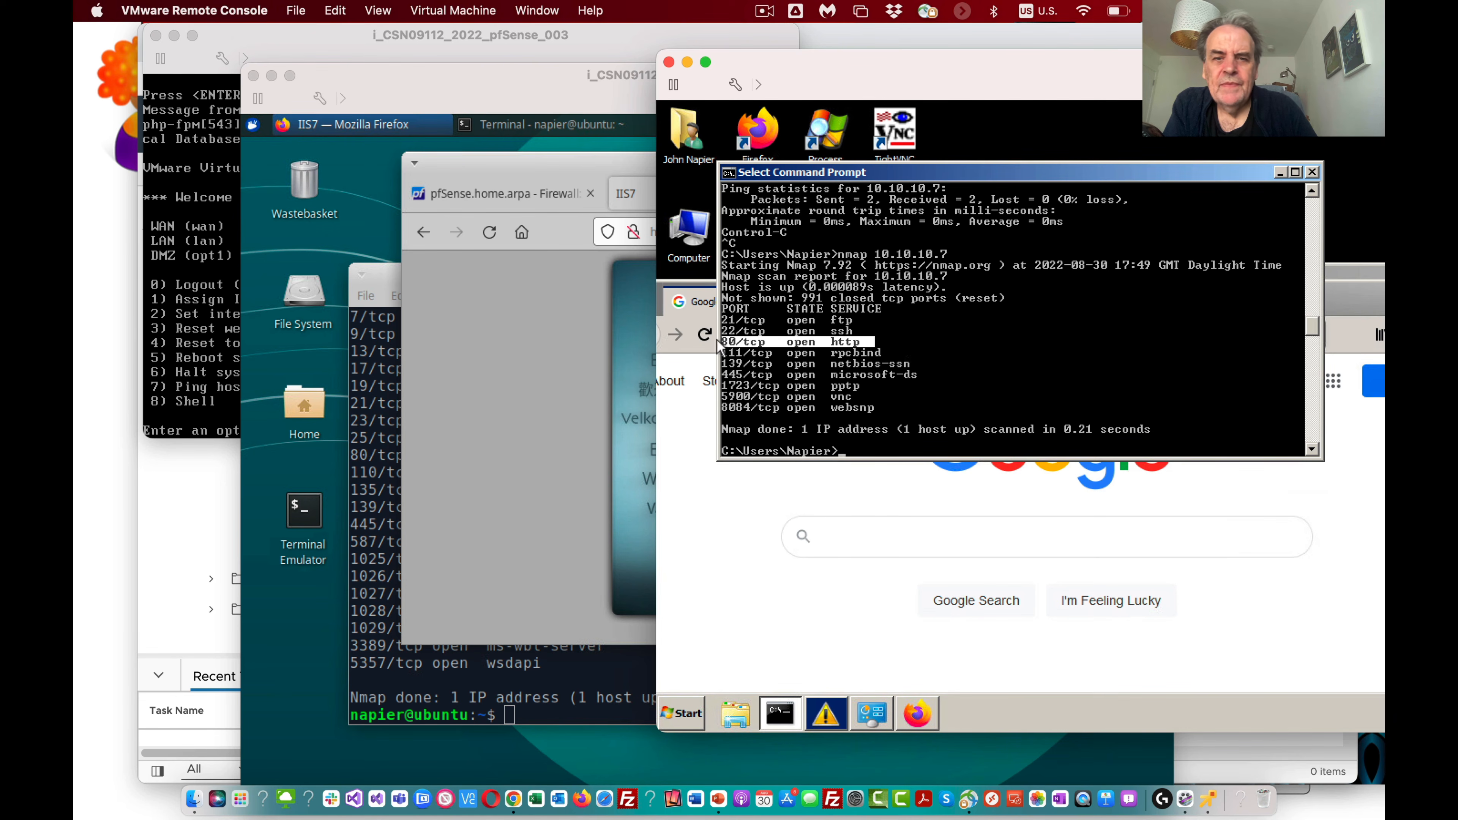
pyautogui.click(870, 352)
pyautogui.click(915, 439)
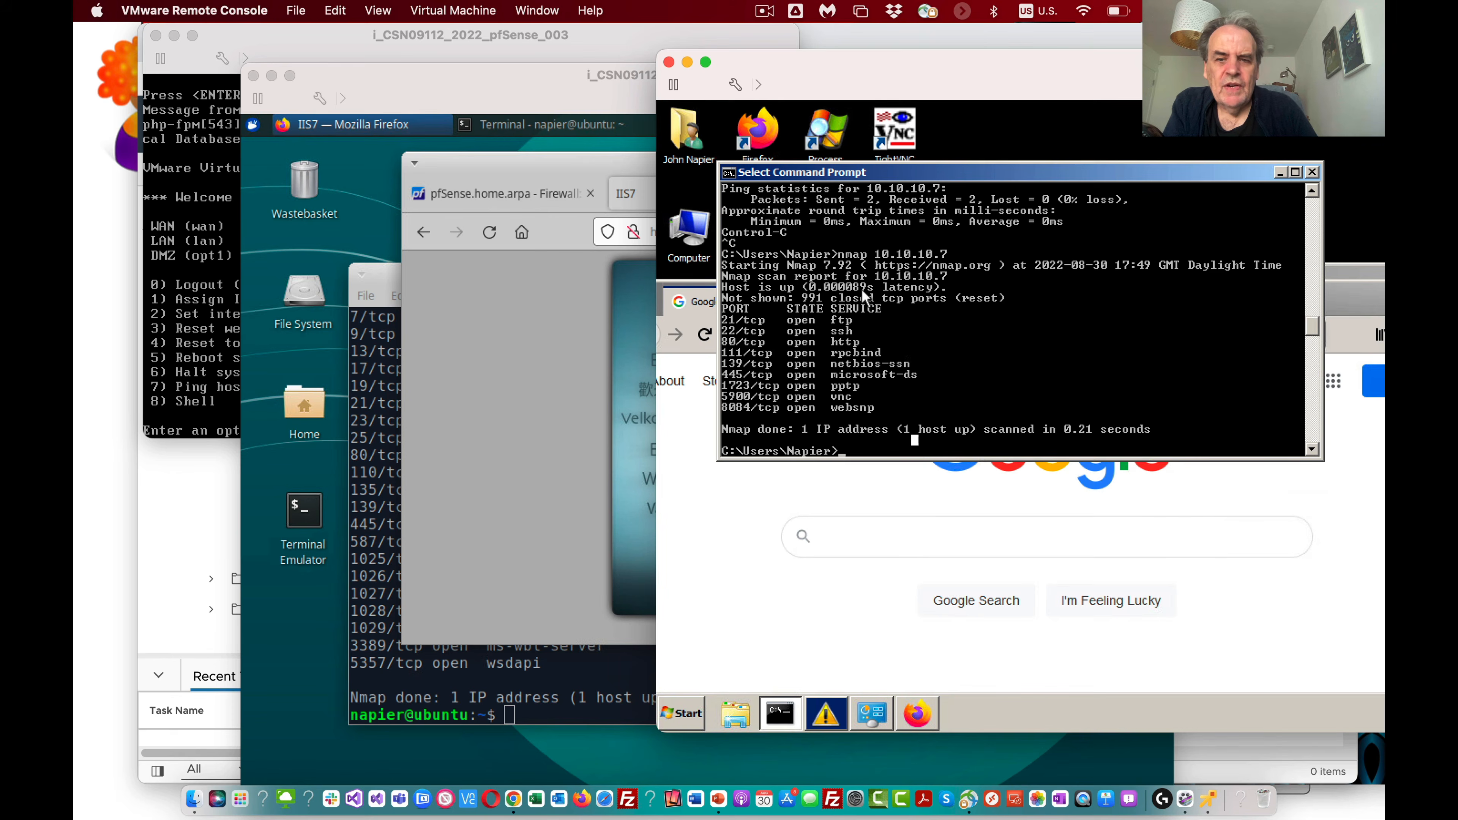
pyautogui.click(932, 568)
pyautogui.click(934, 339)
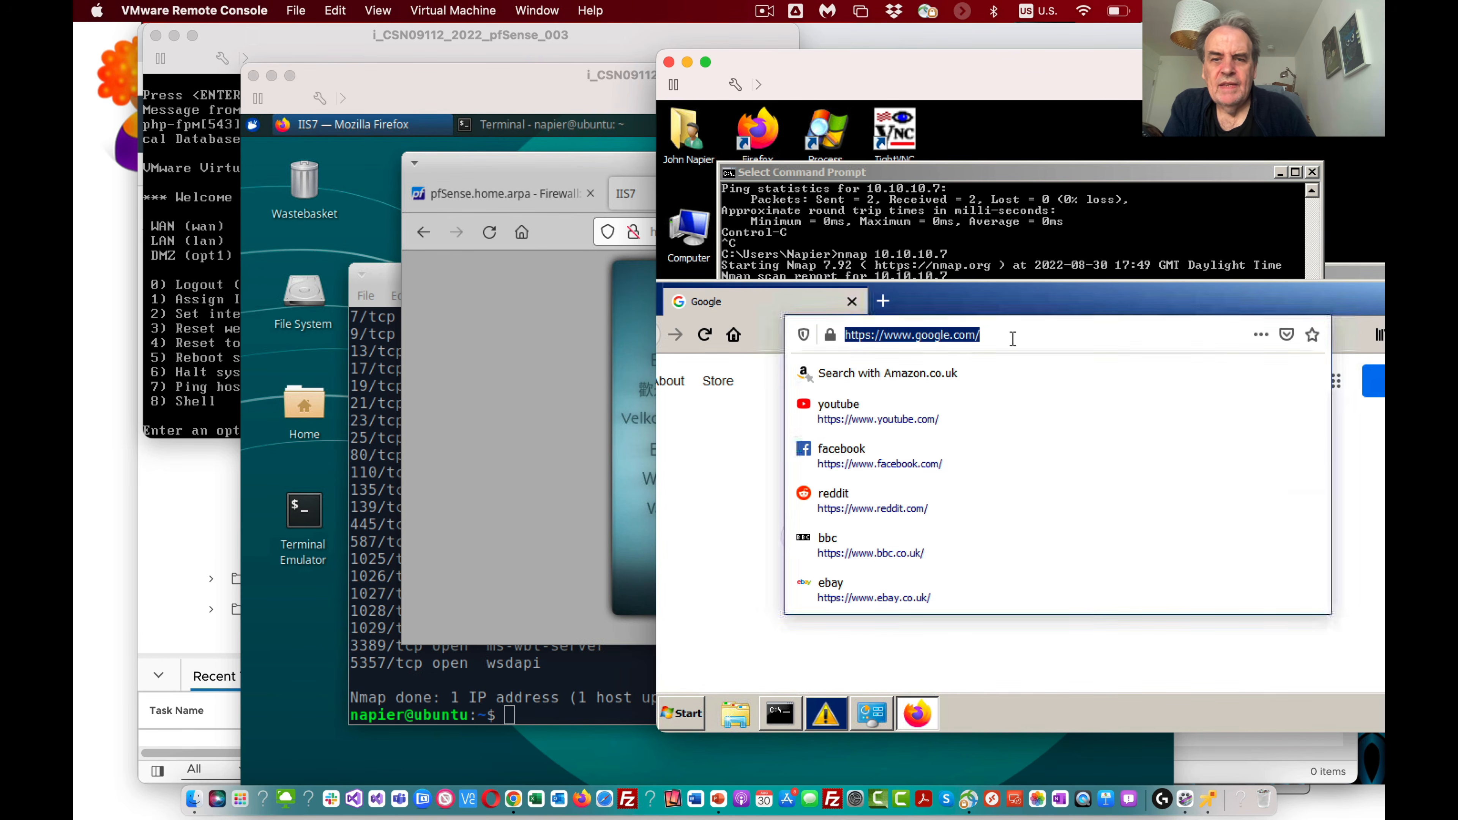
pyautogui.write('http')
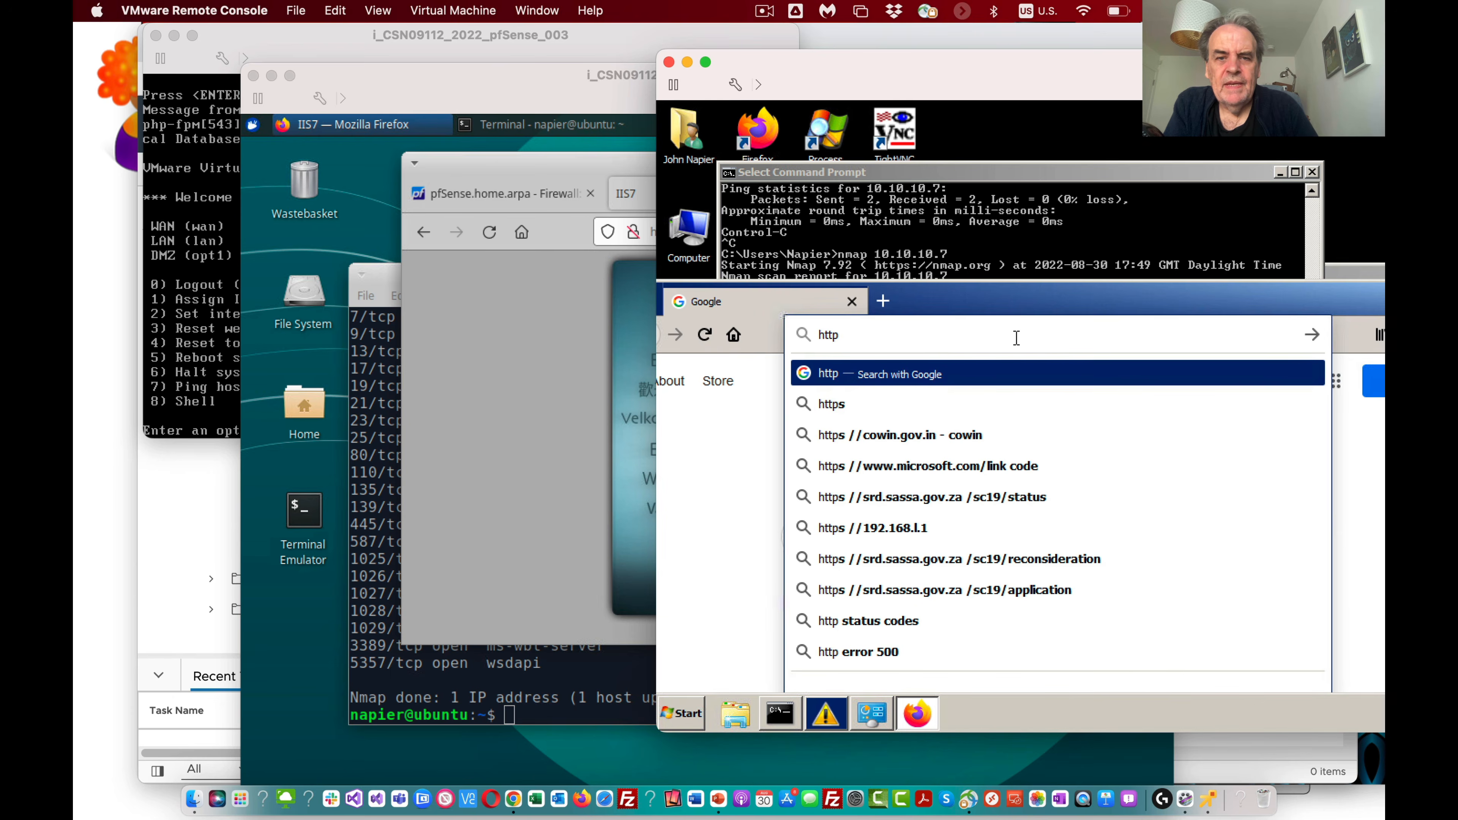
pyautogui.write('://10.')
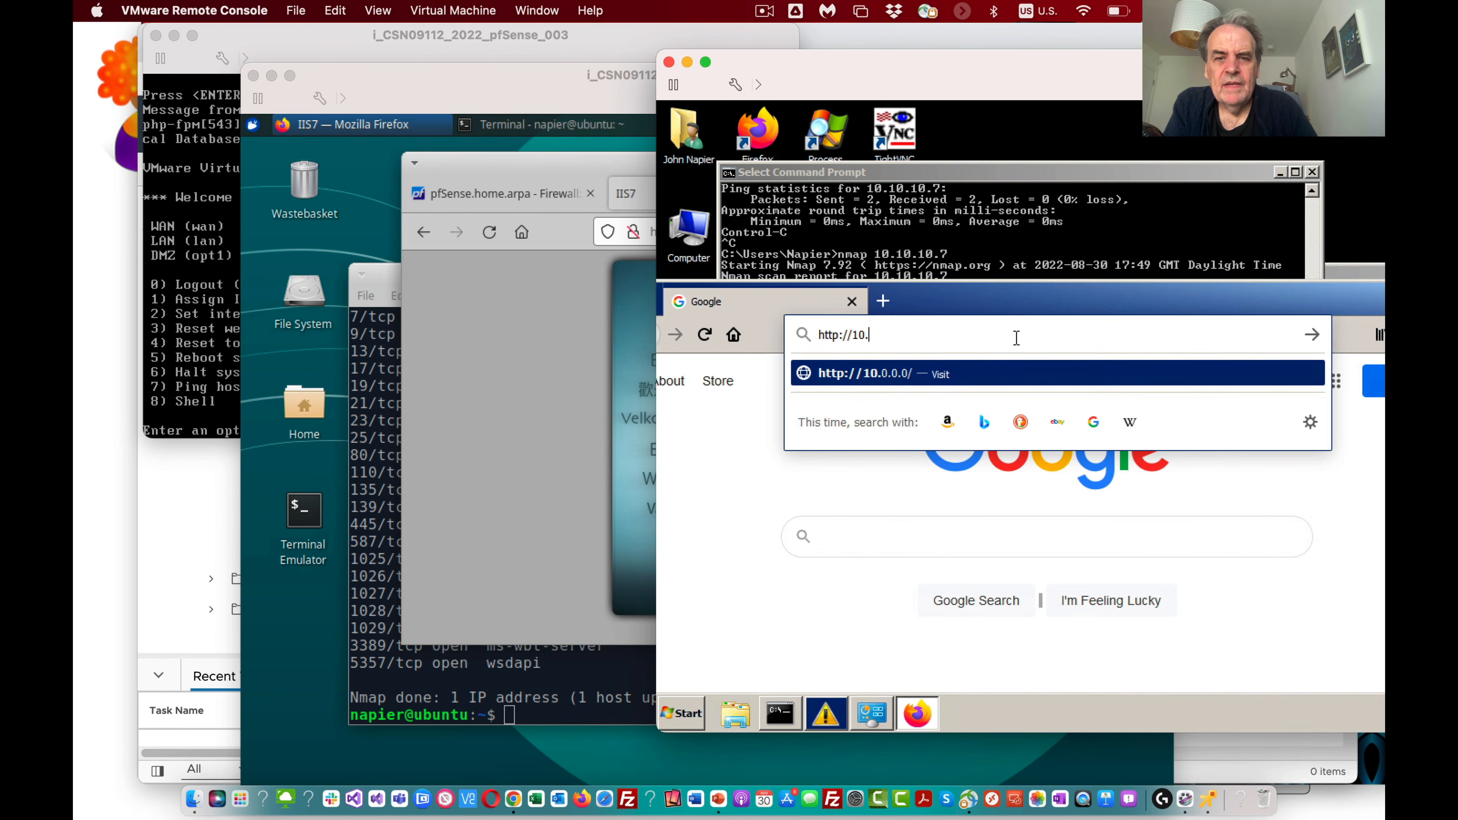
pyautogui.write('10.10.7')
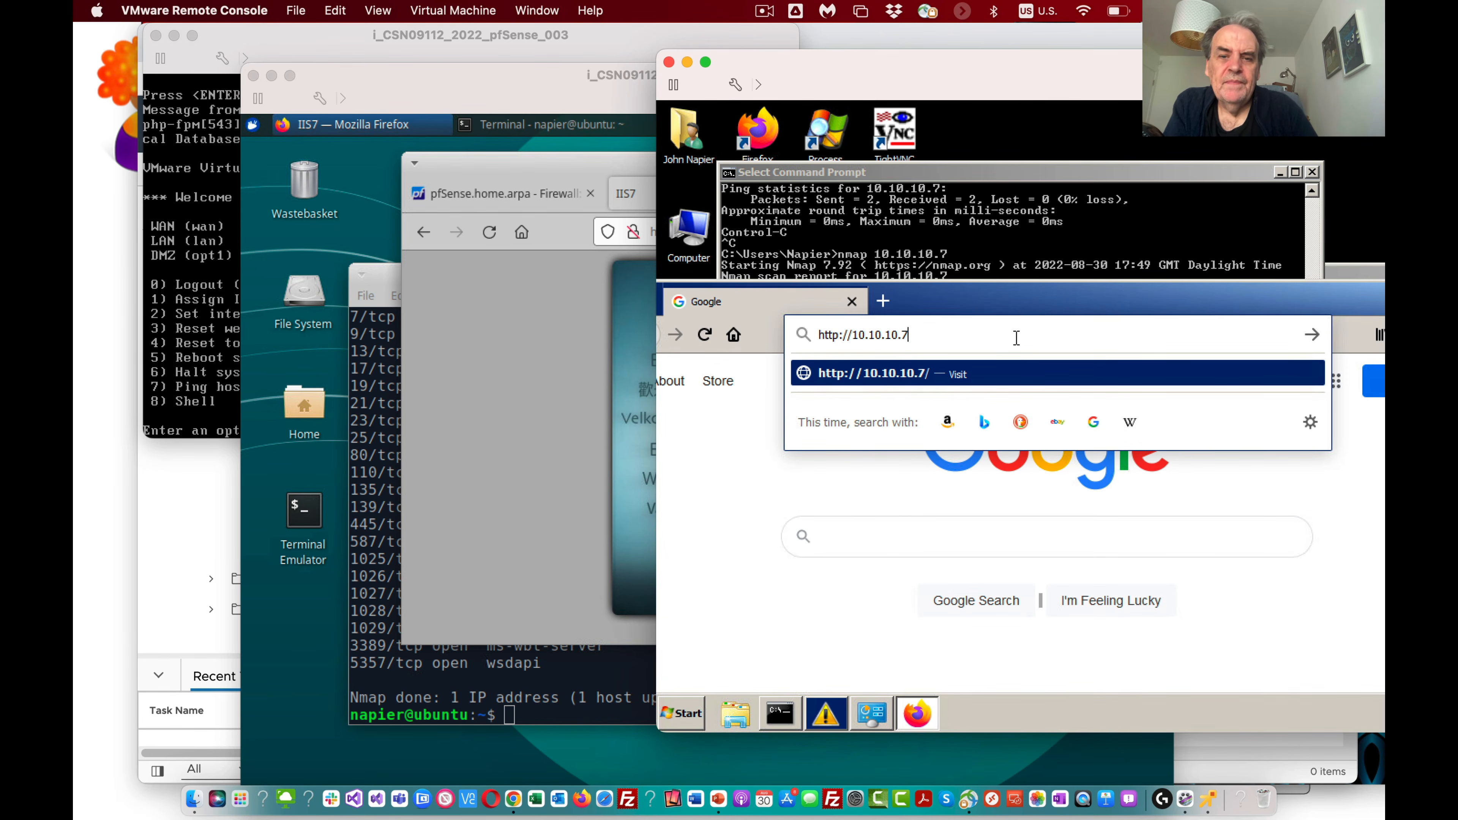
pyautogui.press('Return')
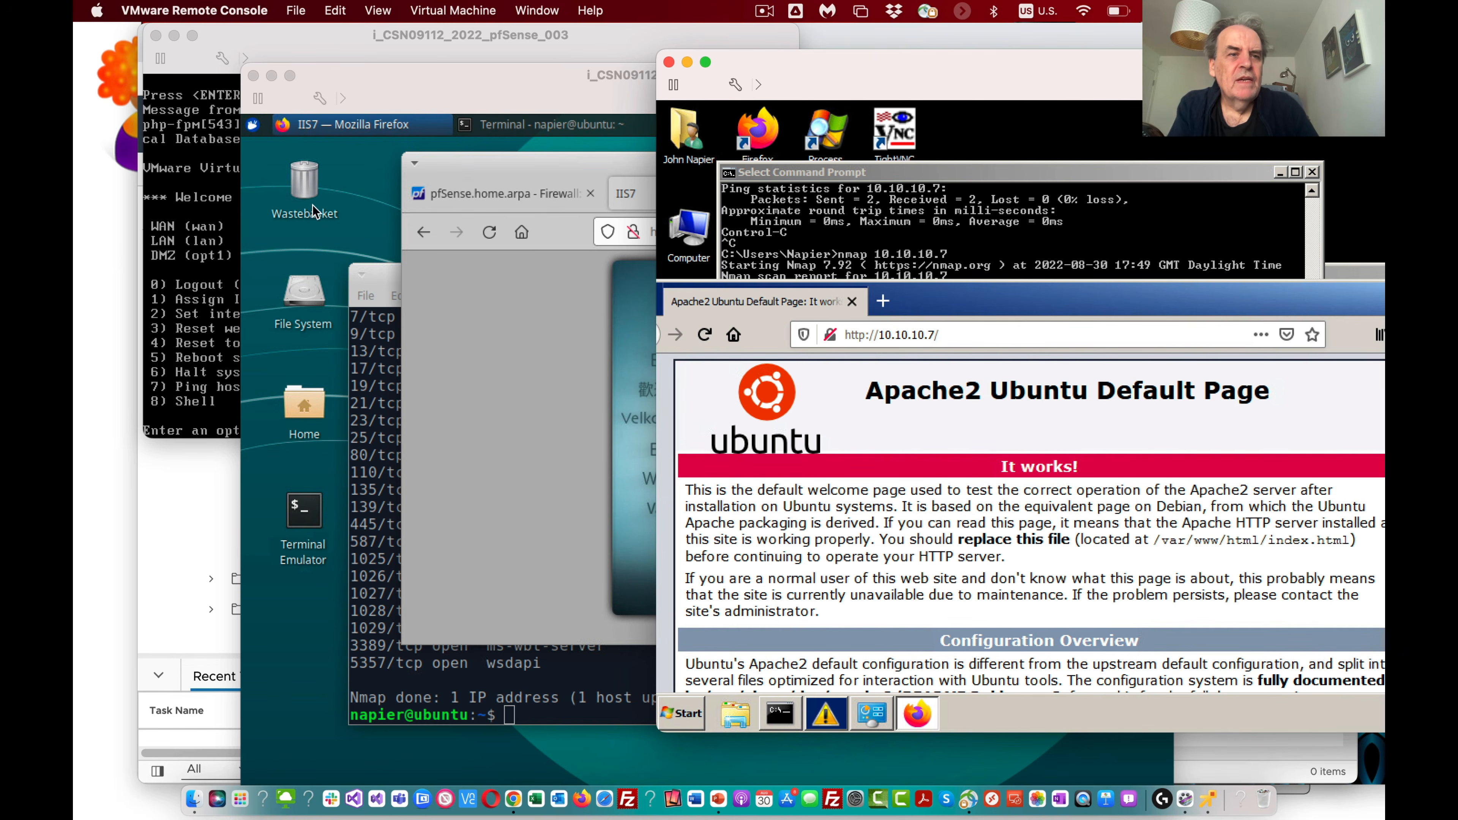
# Step: Open a shell with option 8 on the pfSense console, ping the Ubuntu host 10.10.10.7, and stop the ping
pyautogui.click(212, 242)
pyautogui.write('8')
pyautogui.press('Return')
pyautogui.write('ping 10.0')
pyautogui.press('BackSpace')
pyautogui.write('10.10.7')
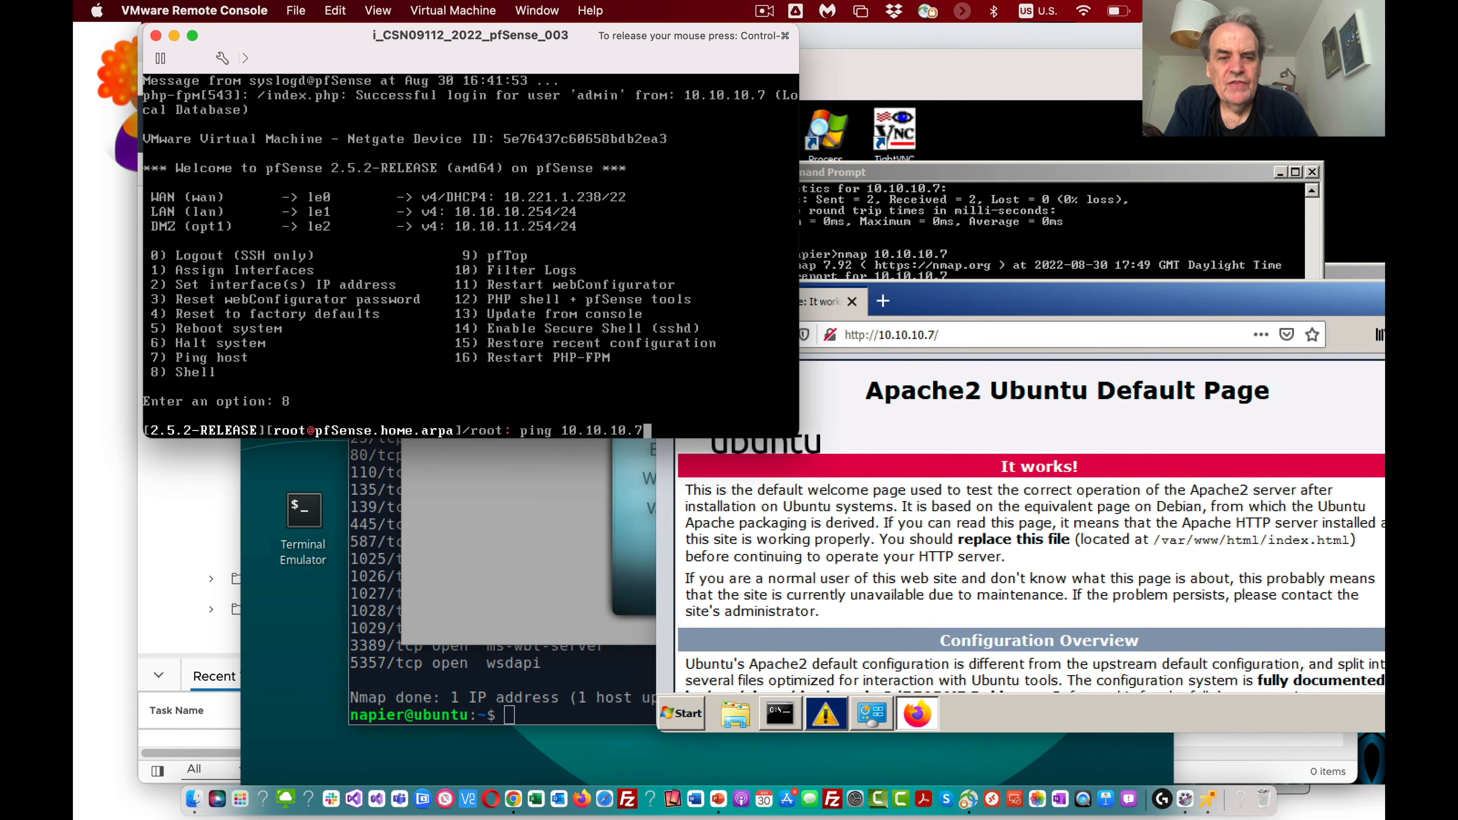
pyautogui.press('Return')
pyautogui.hotkey('ctrl', 'c')
# Step: Ping the Win7 host at 10.10.11.7 from the pfSense shell, then stop it
pyautogui.press('Up')
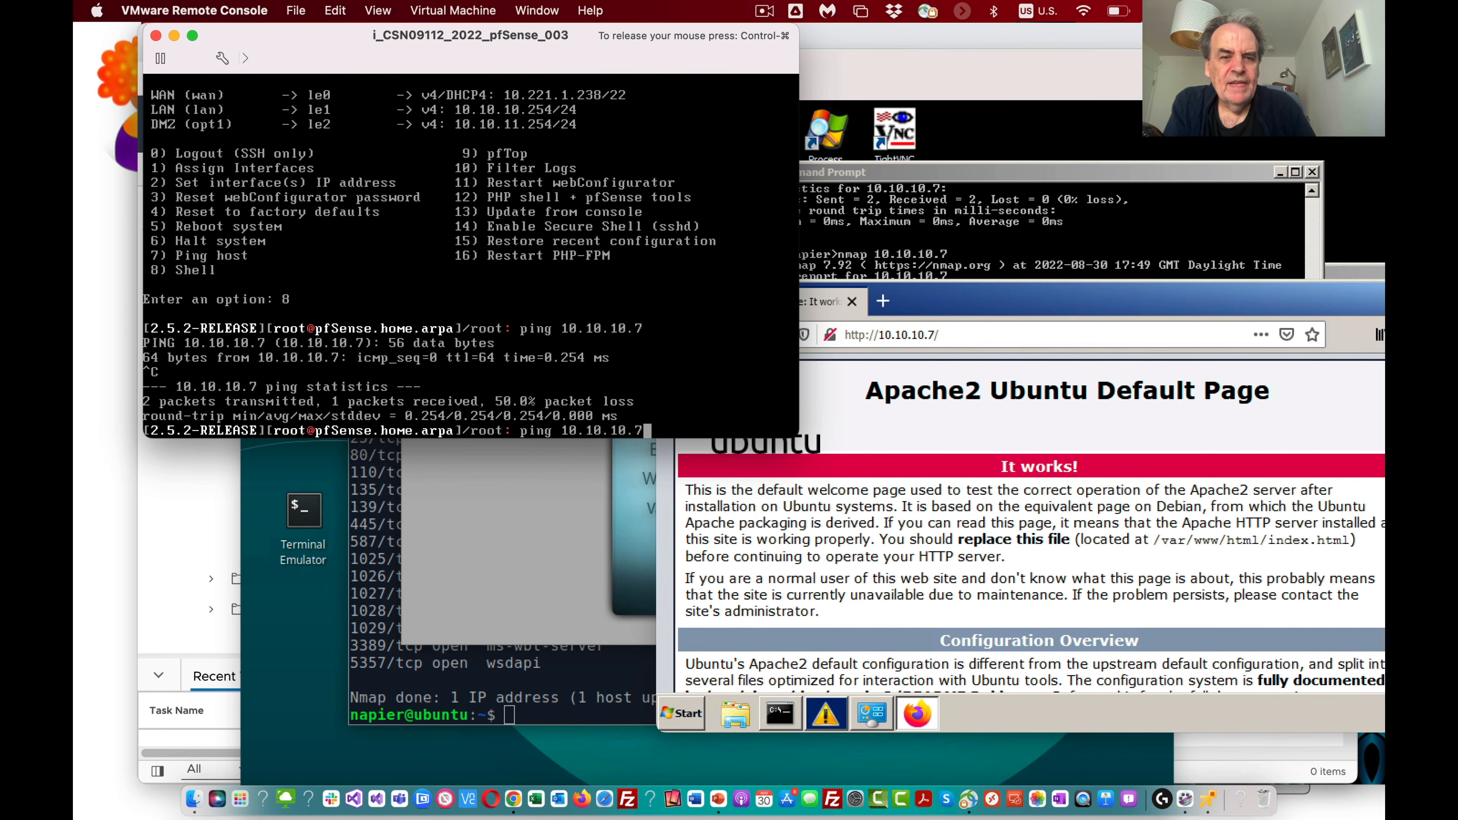
pyautogui.press('Left')
pyautogui.press('Left')
pyautogui.press('BackSpace')
pyautogui.write('1')
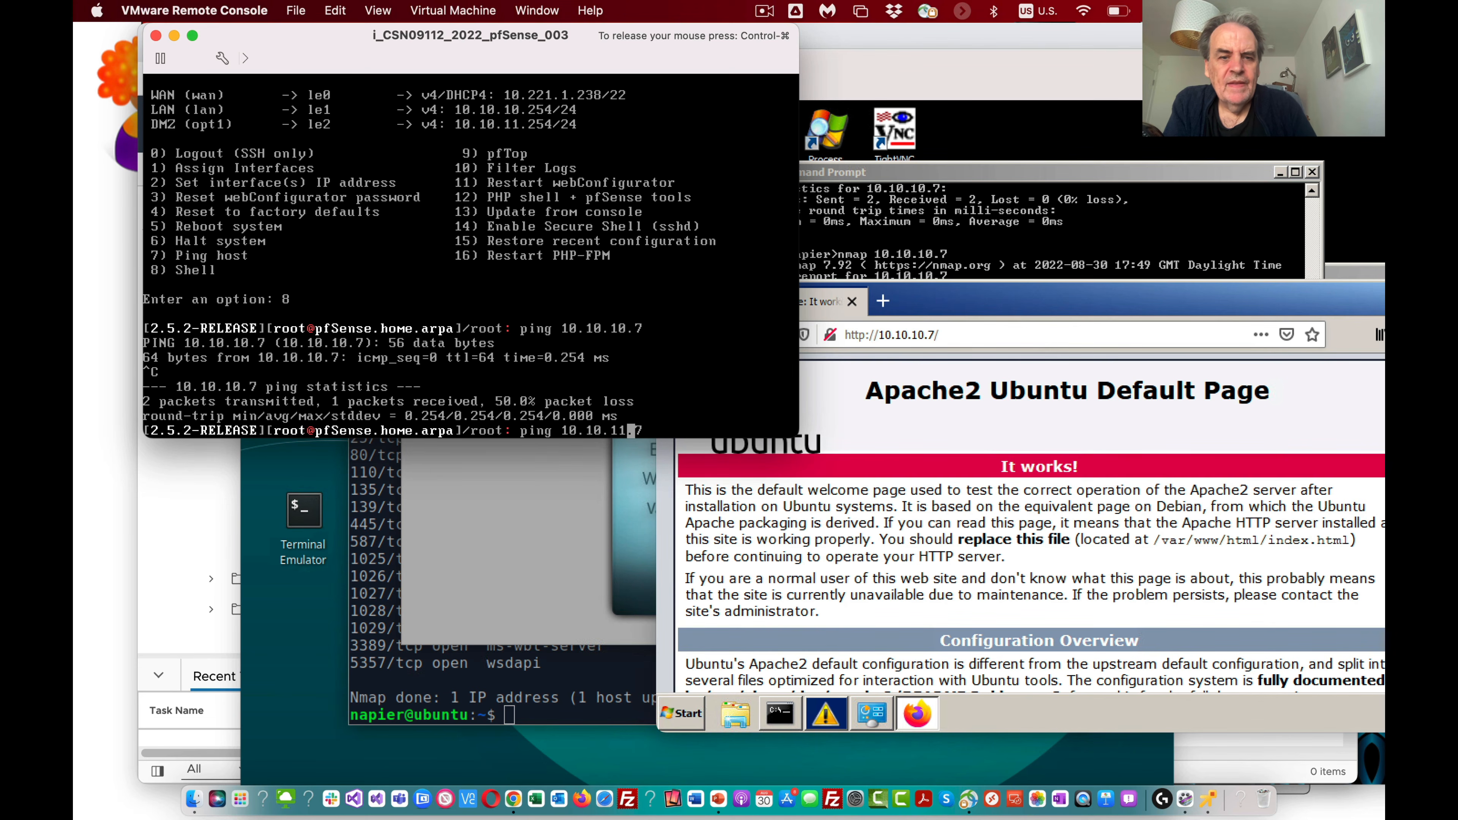
pyautogui.press('Return')
pyautogui.hotkey('ctrl', 'c')
# Step: Ping 10.221.3.254 on the WAN side from the pfSense shell, stop it, and exit to the console menu
pyautogui.press('Up')
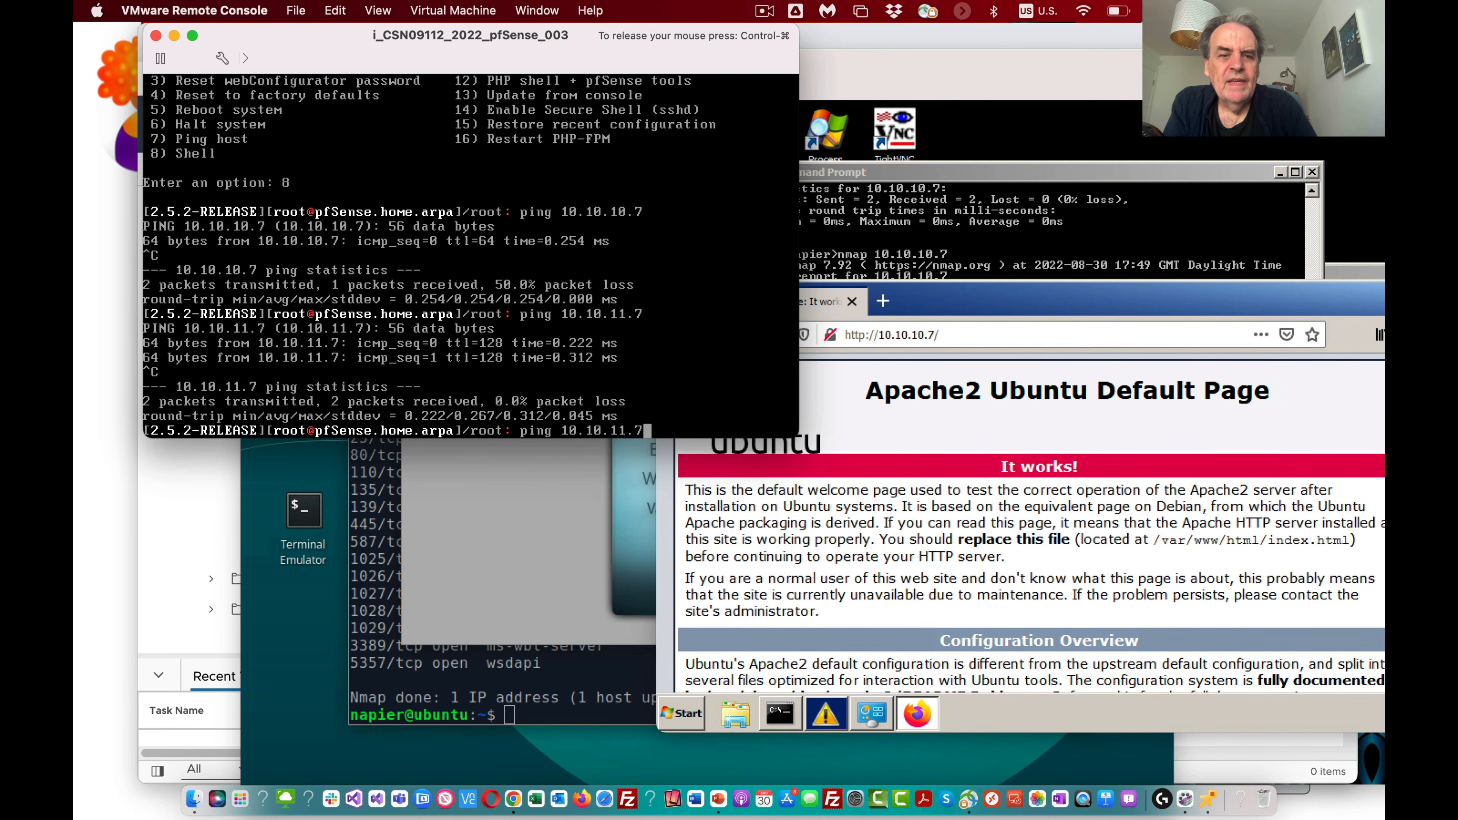
pyautogui.press('BackSpace')
pyautogui.press('BackSpace')
pyautogui.press('BackSpace')
pyautogui.press('BackSpace')
pyautogui.press('BackSpace')
pyautogui.press('BackSpace')
pyautogui.press('BackSpace')
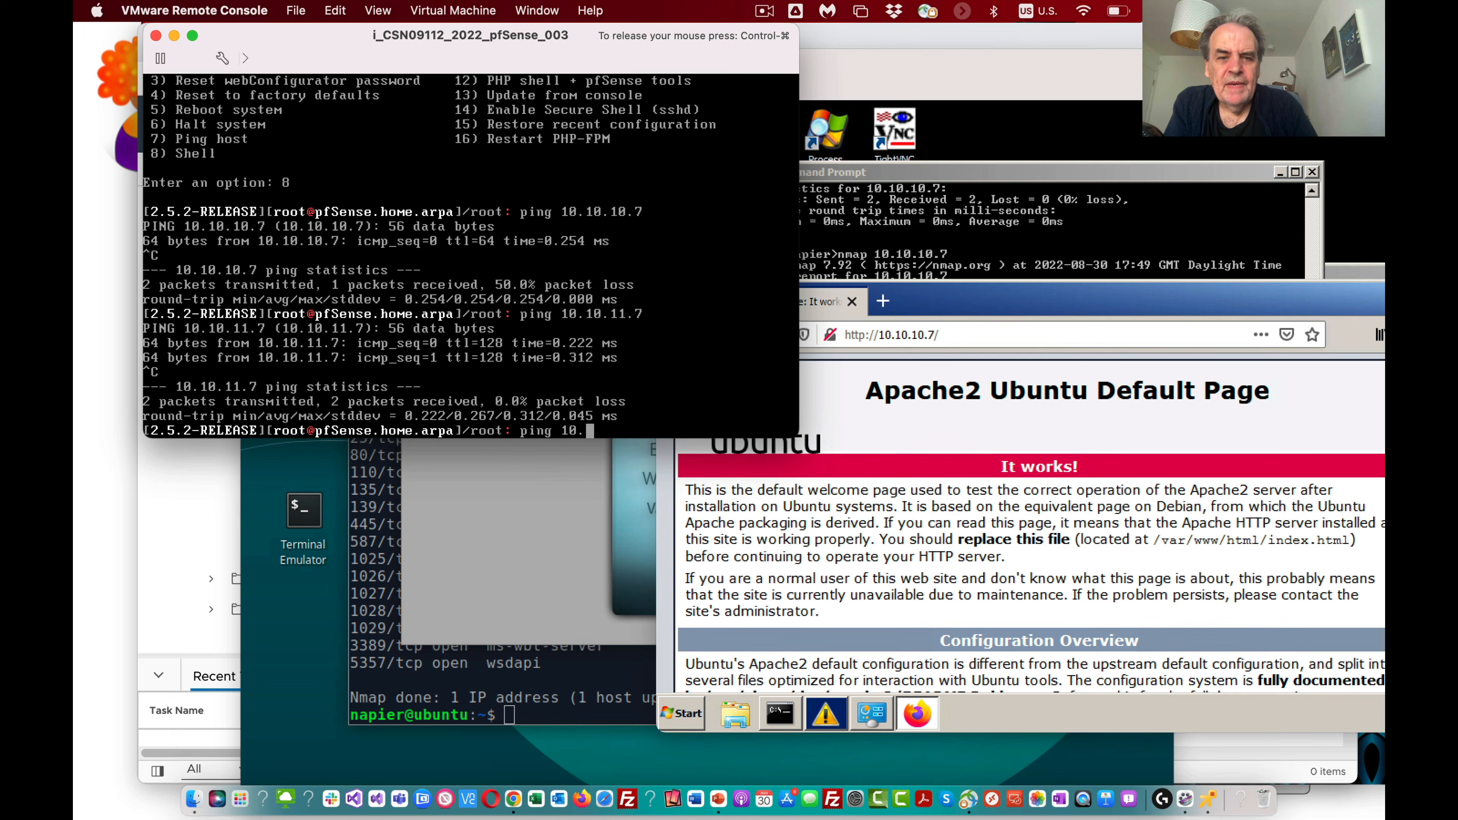
pyautogui.write('22')
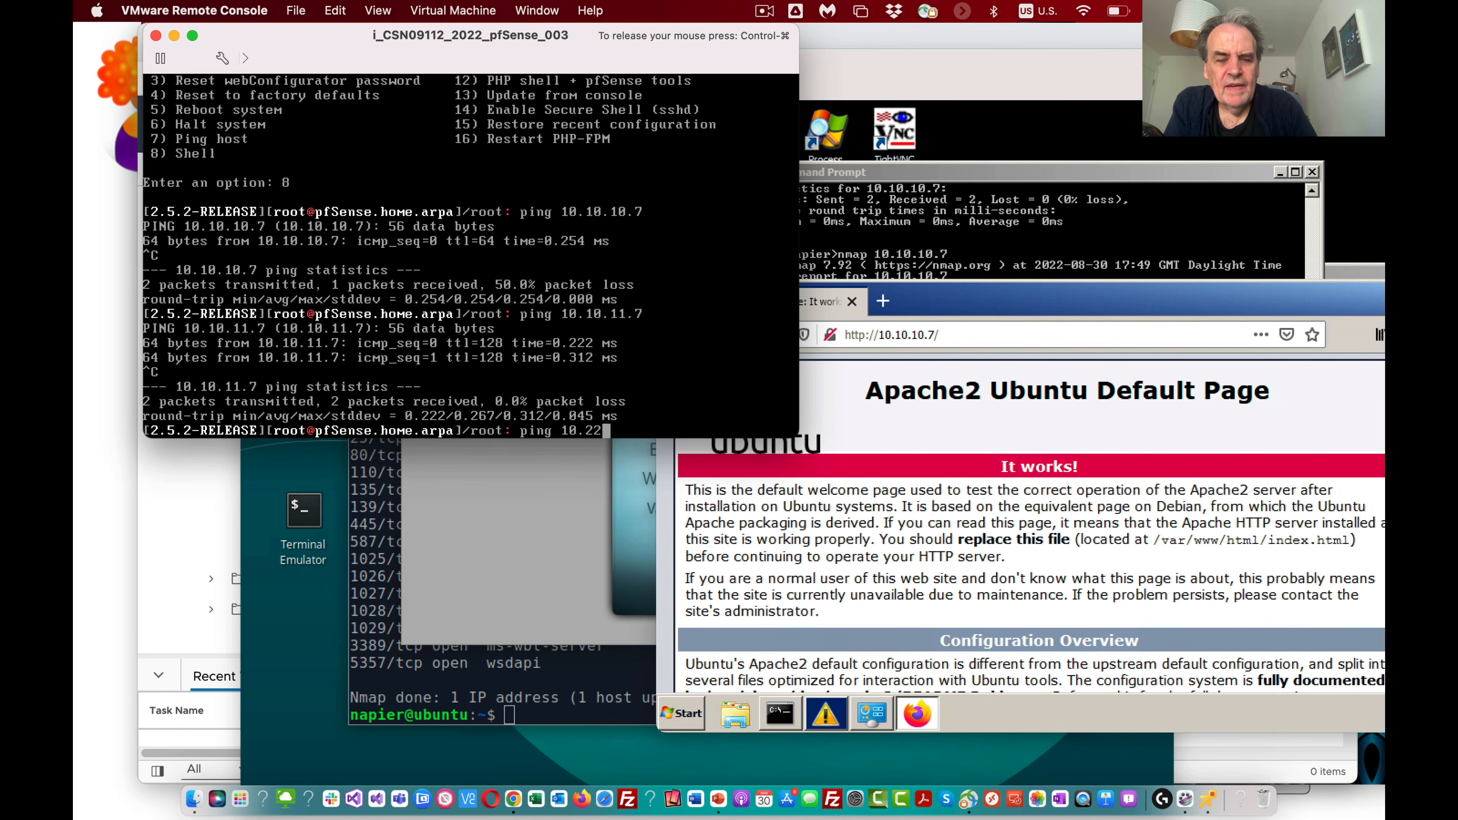
pyautogui.write('1.3.254')
pyautogui.press('Return')
pyautogui.hotkey('ctrl', 'c')
pyautogui.write('exit')
pyautogui.press('Return')
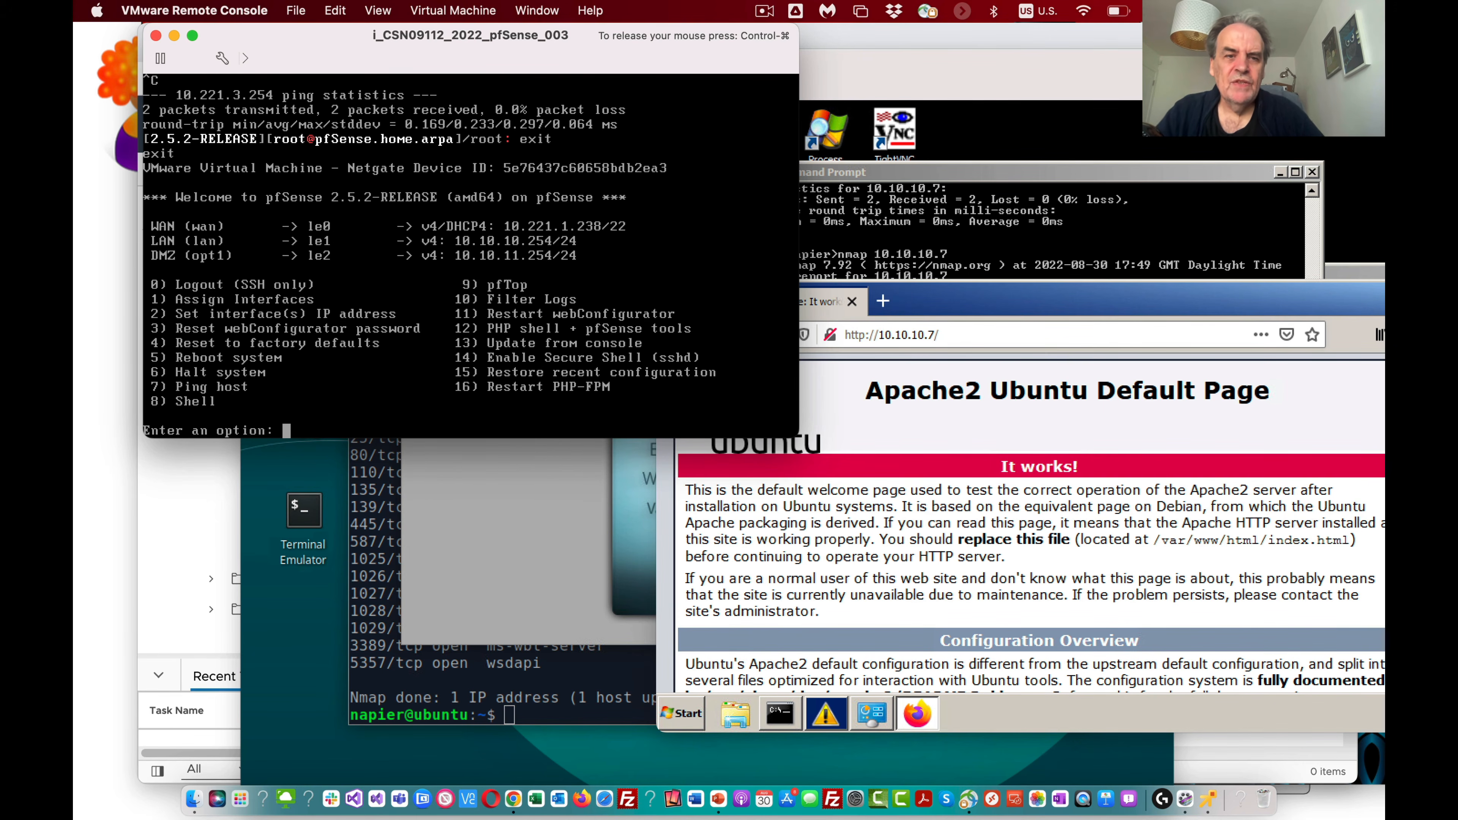